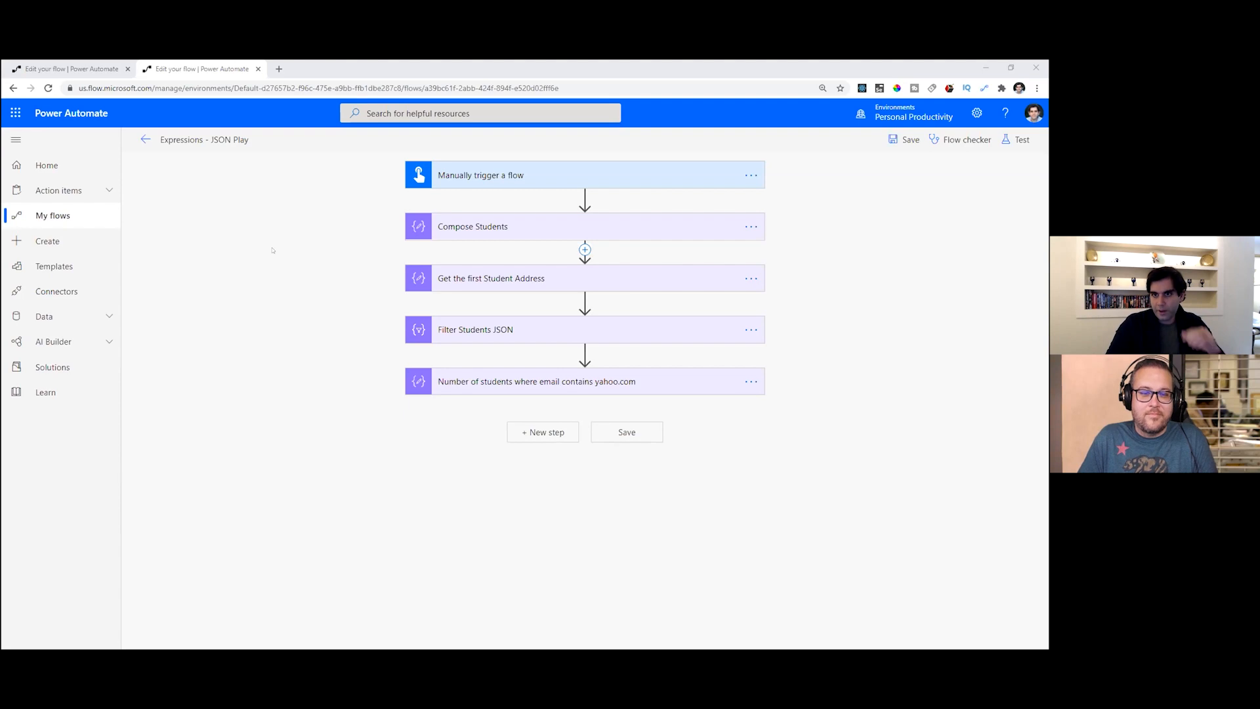
- Switch to Visual Studio Code and look over the student records in a.json
{"action": "left_click", "coordinate": [434, 184]}
{"action": "left_click", "coordinate": [435, 185]}
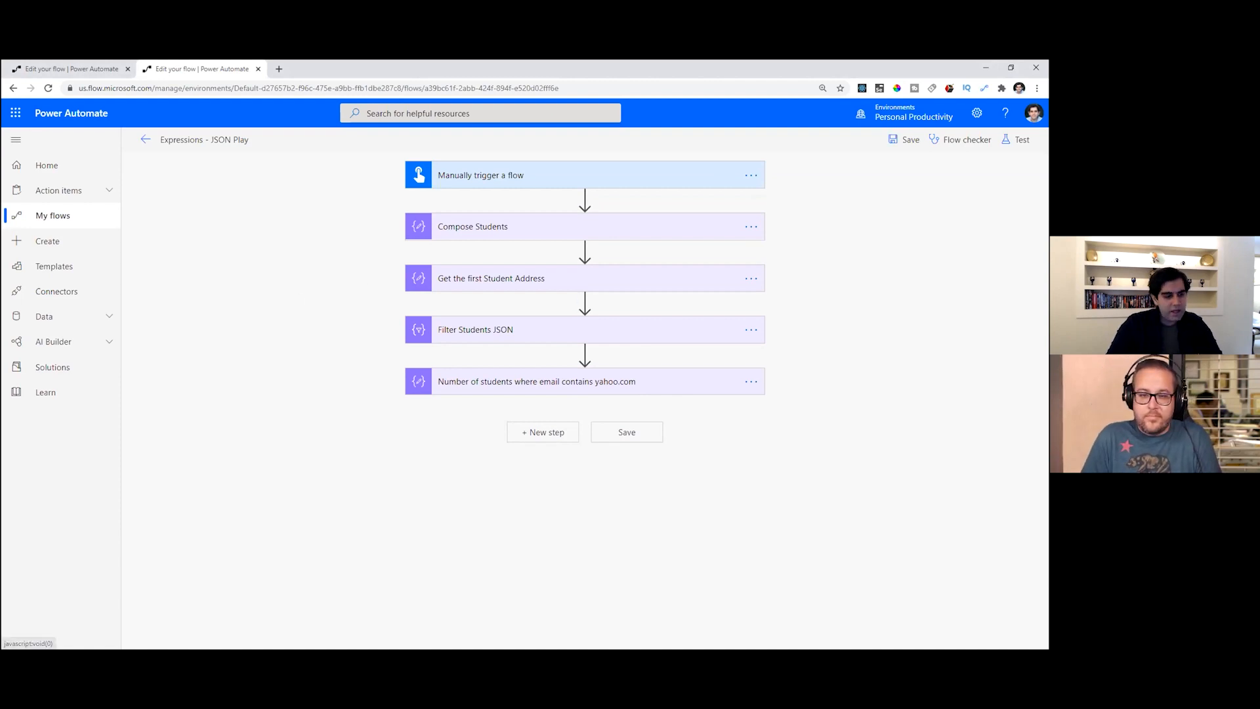
{"action": "key", "text": "alt+Tab"}
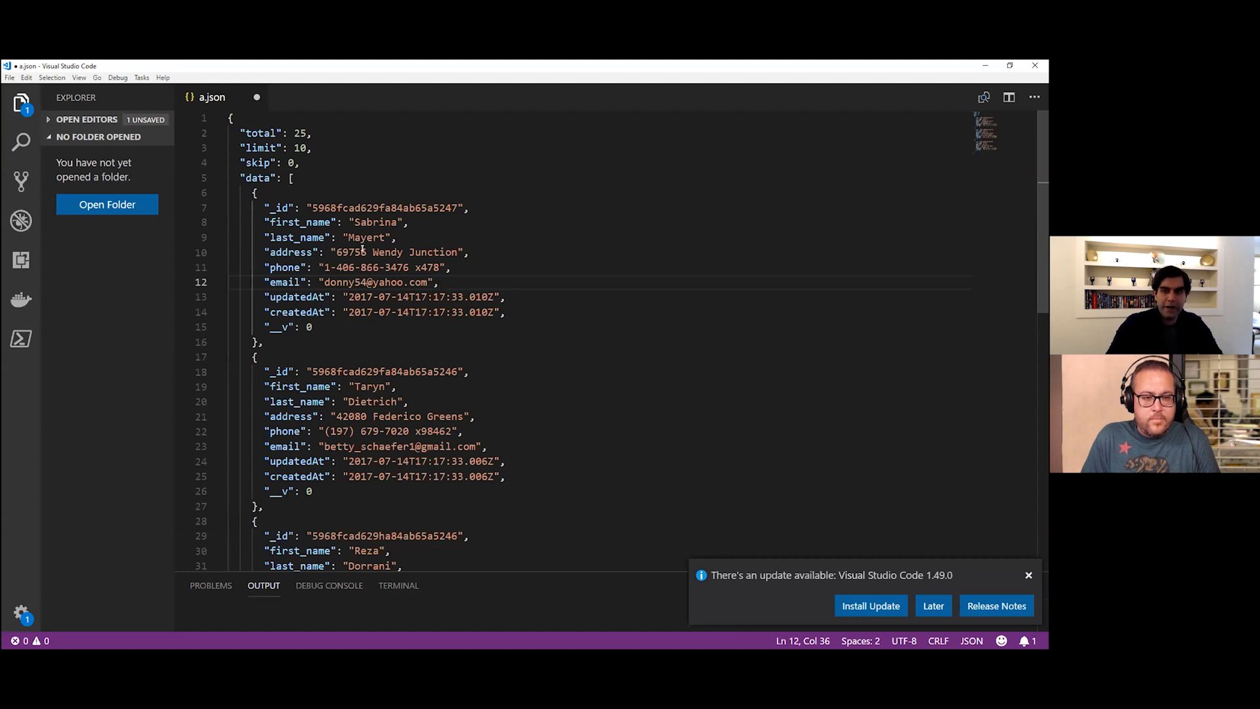
{"action": "scroll", "coordinate": [303, 364], "scroll_direction": "down", "scroll_amount": 5}
{"action": "scroll", "coordinate": [303, 364], "scroll_direction": "up", "scroll_amount": 5}
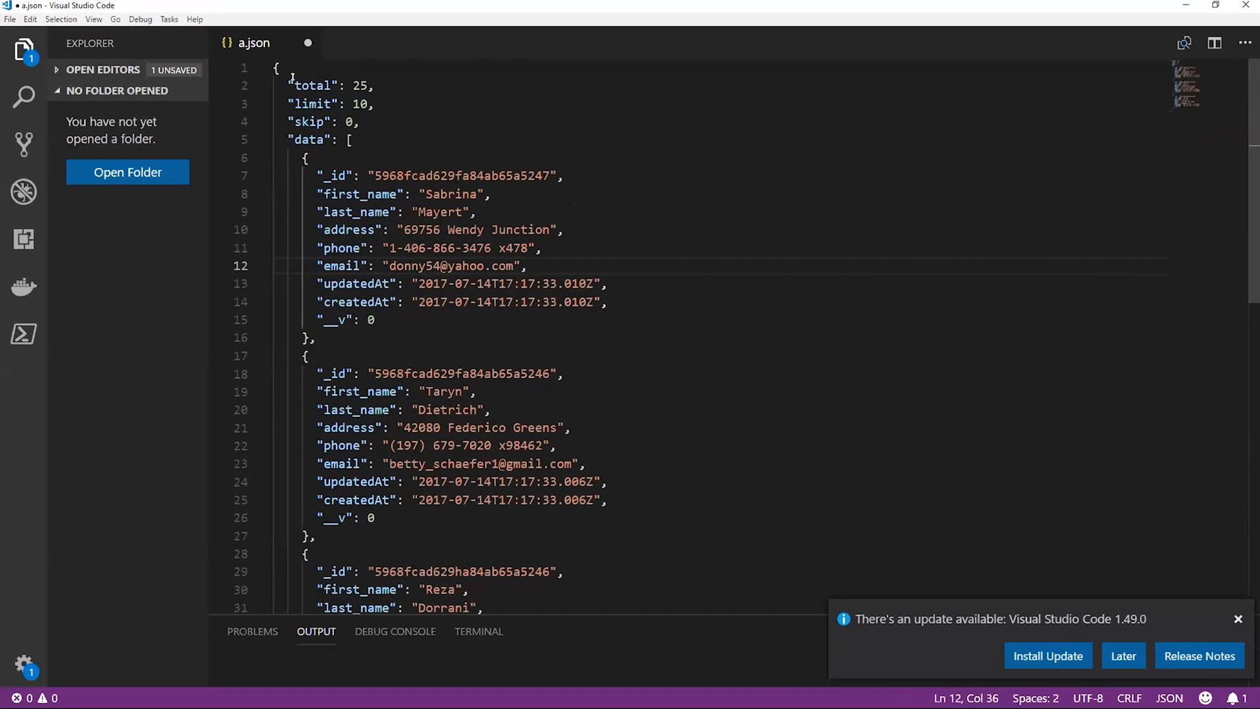
- Highlight the "data" key and the opening square bracket of its array in a.json
{"action": "double_click", "coordinate": [305, 140]}
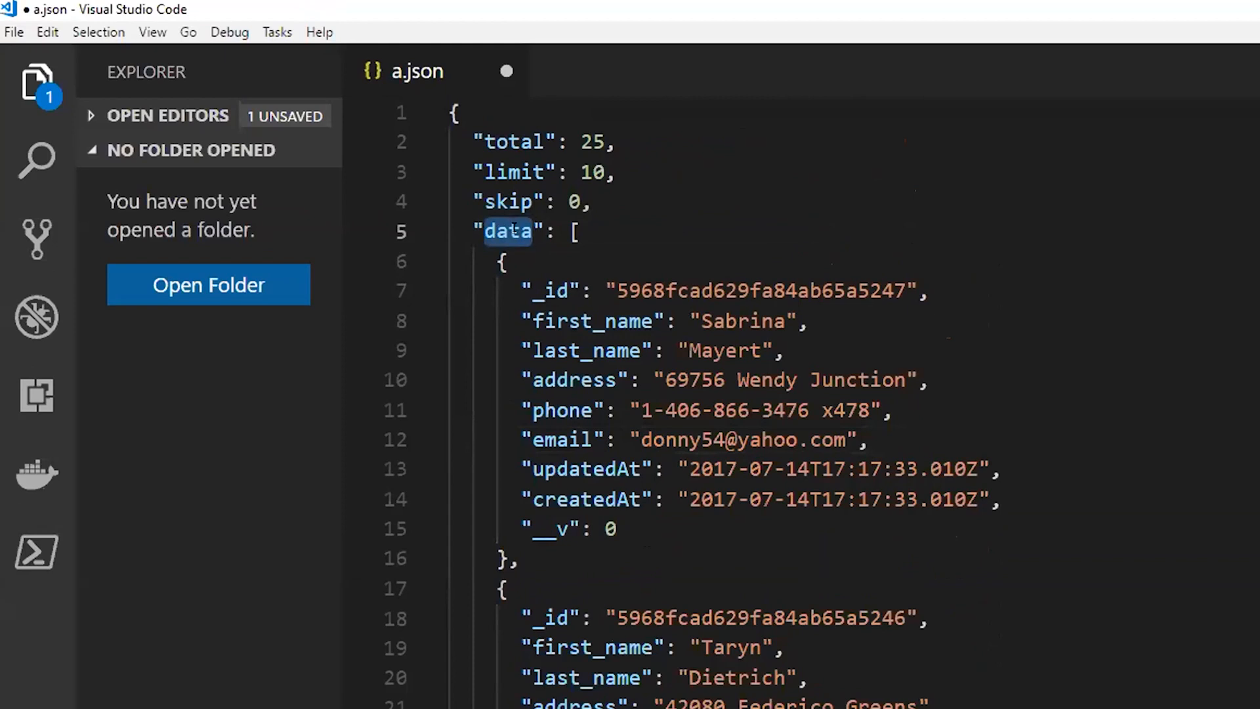
{"action": "left_click", "coordinate": [570, 231]}
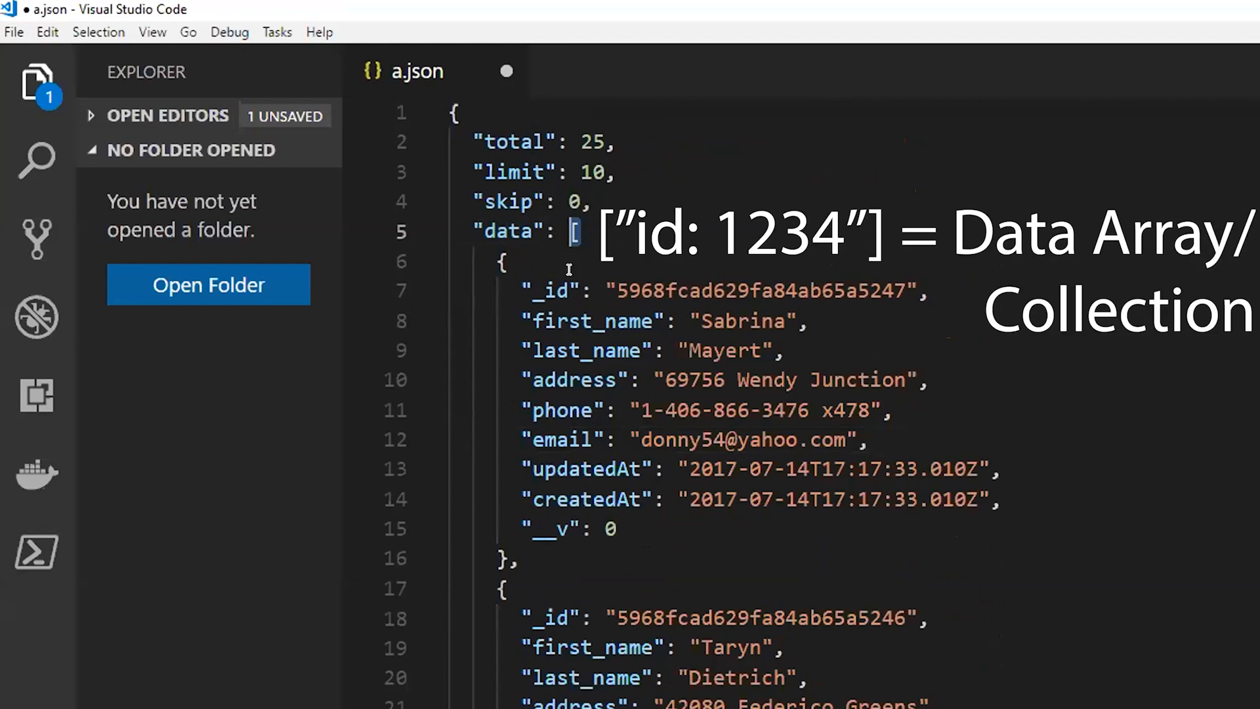
{"action": "left_click", "coordinate": [619, 230]}
{"action": "left_click_drag", "start_coordinate": [565, 224], "coordinate": [637, 235]}
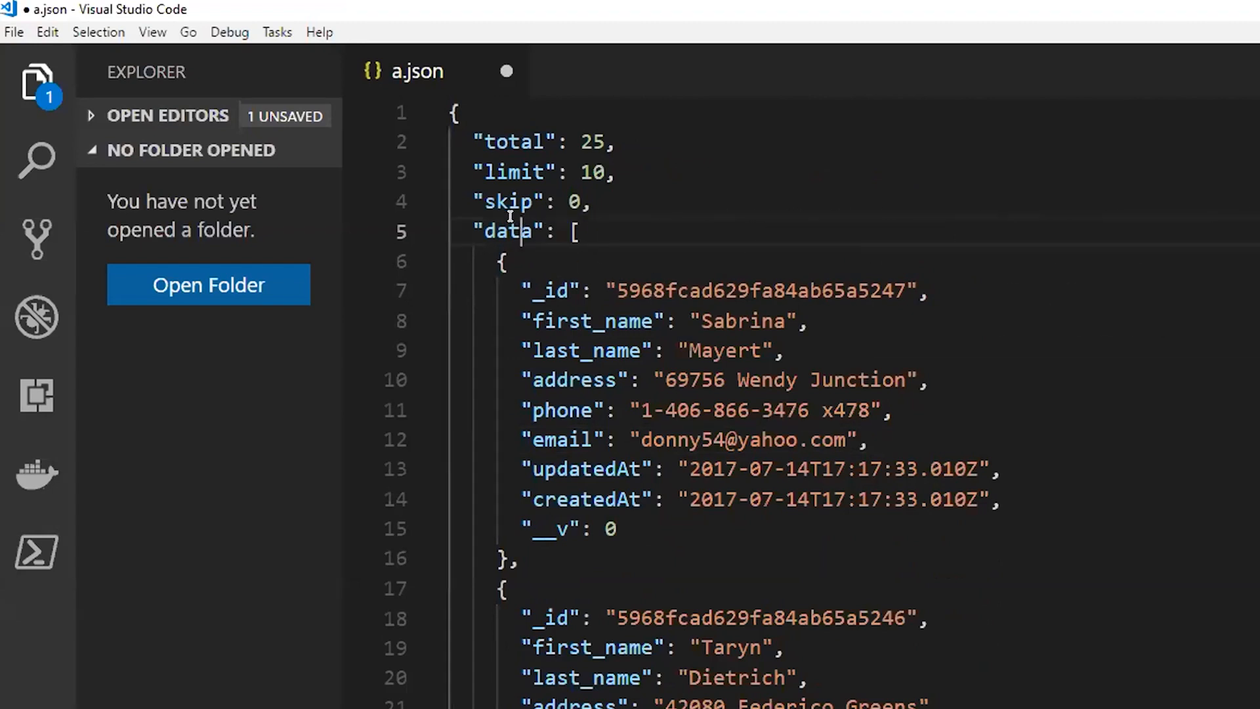
{"action": "double_click", "coordinate": [511, 223]}
{"action": "scroll", "coordinate": [531, 315], "scroll_direction": "down", "scroll_amount": 1}
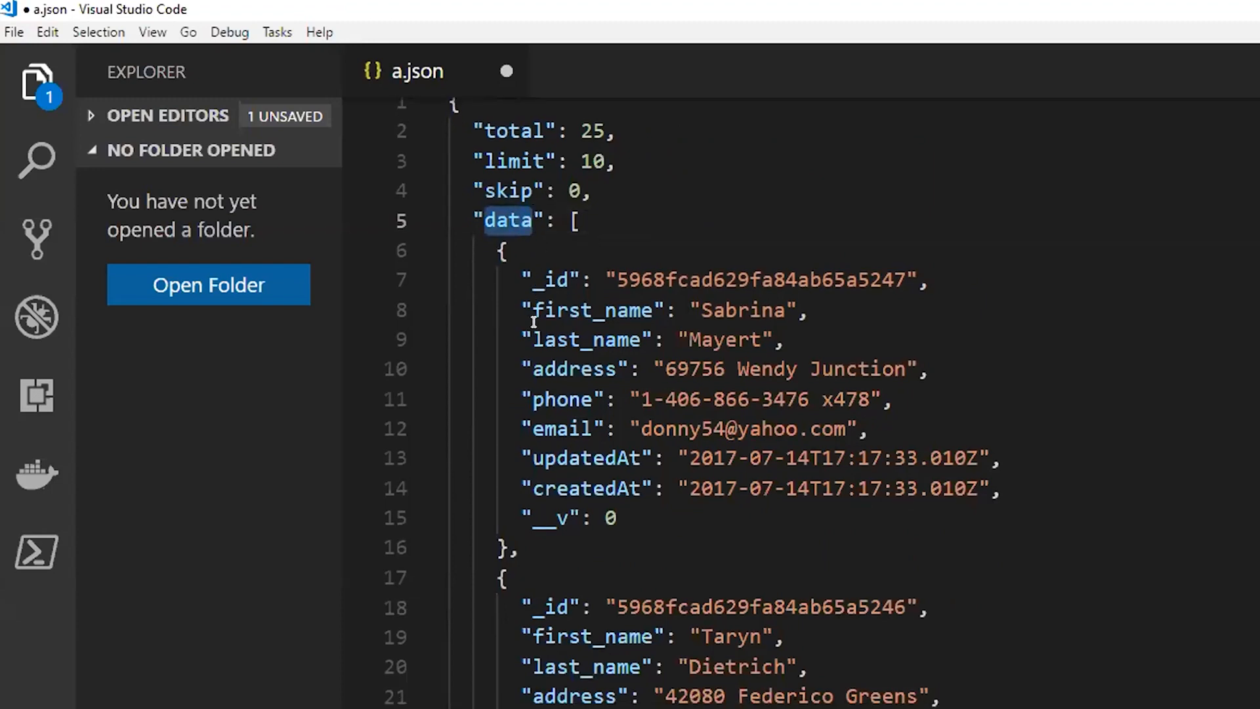
- Mark the opening brace of each student object inside the data array to examine where each record starts
{"action": "left_click", "coordinate": [506, 251]}
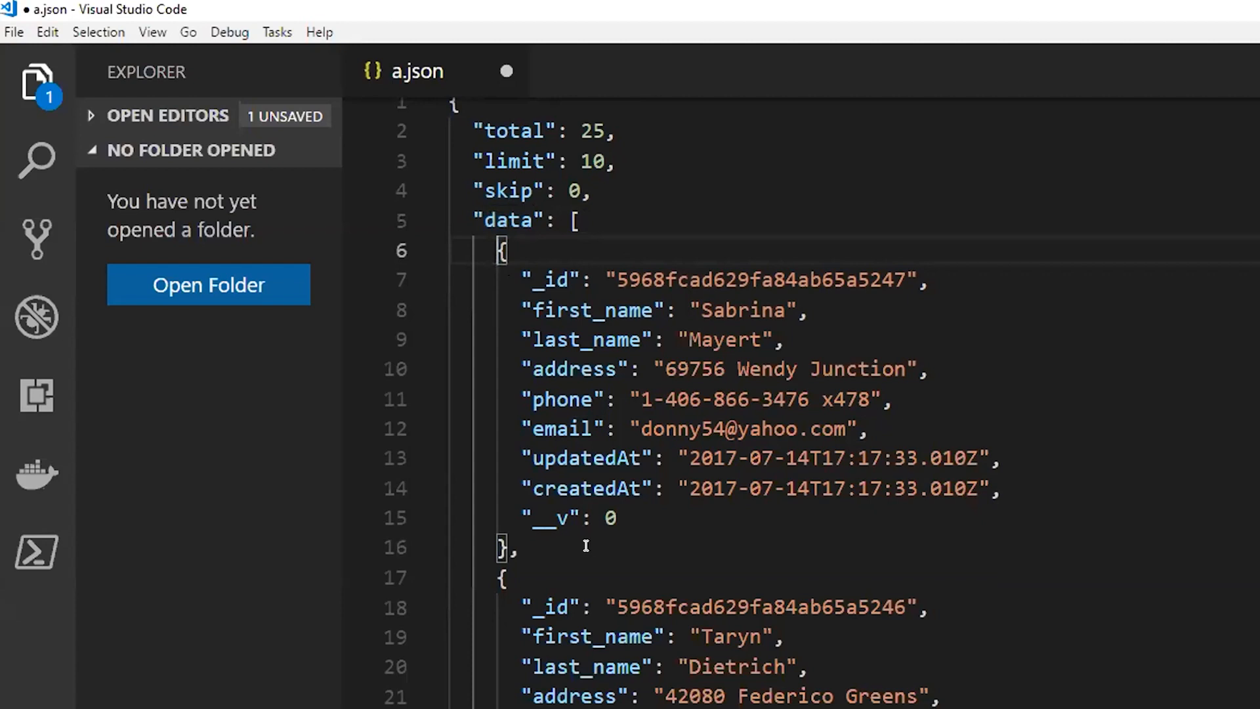
{"action": "left_click", "coordinate": [504, 576]}
{"action": "scroll", "coordinate": [506, 578], "scroll_direction": "down", "scroll_amount": 3}
{"action": "left_click", "coordinate": [505, 679]}
{"action": "scroll", "coordinate": [506, 679], "scroll_direction": "up", "scroll_amount": 3}
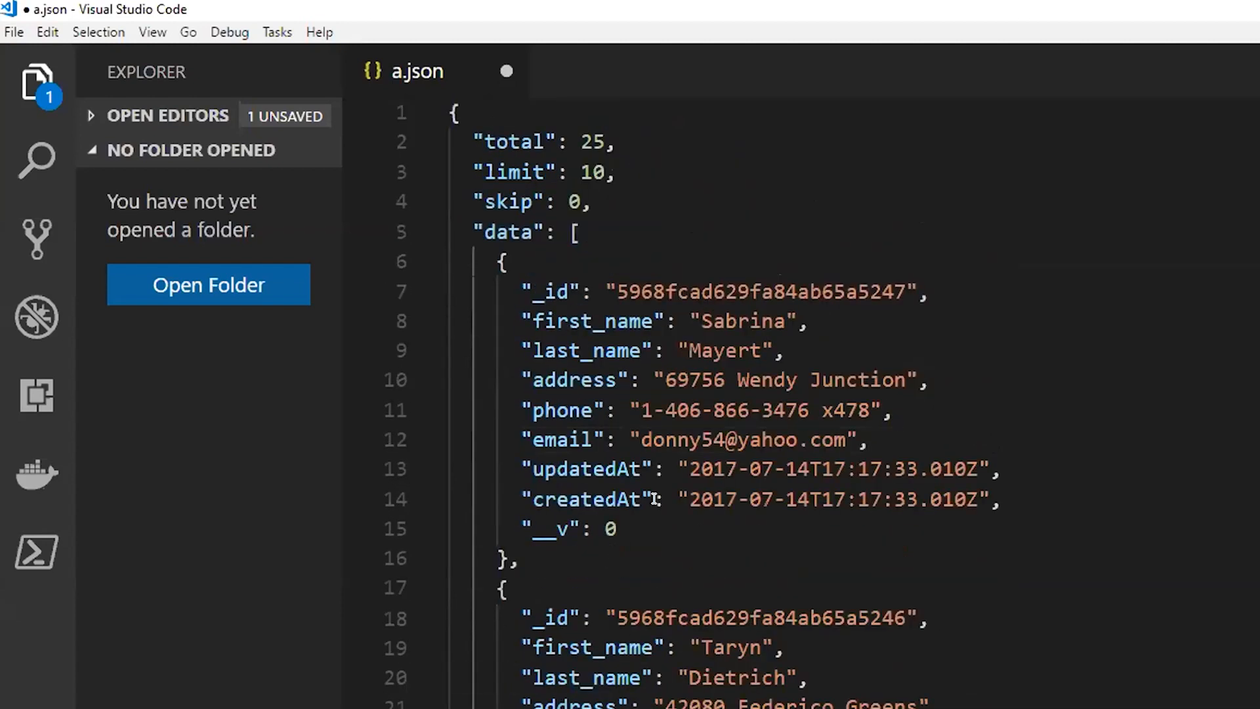
- Highlight the first_name value of each student record, and review the first record's remaining fields
{"action": "double_click", "coordinate": [736, 321]}
{"action": "double_click", "coordinate": [722, 647]}
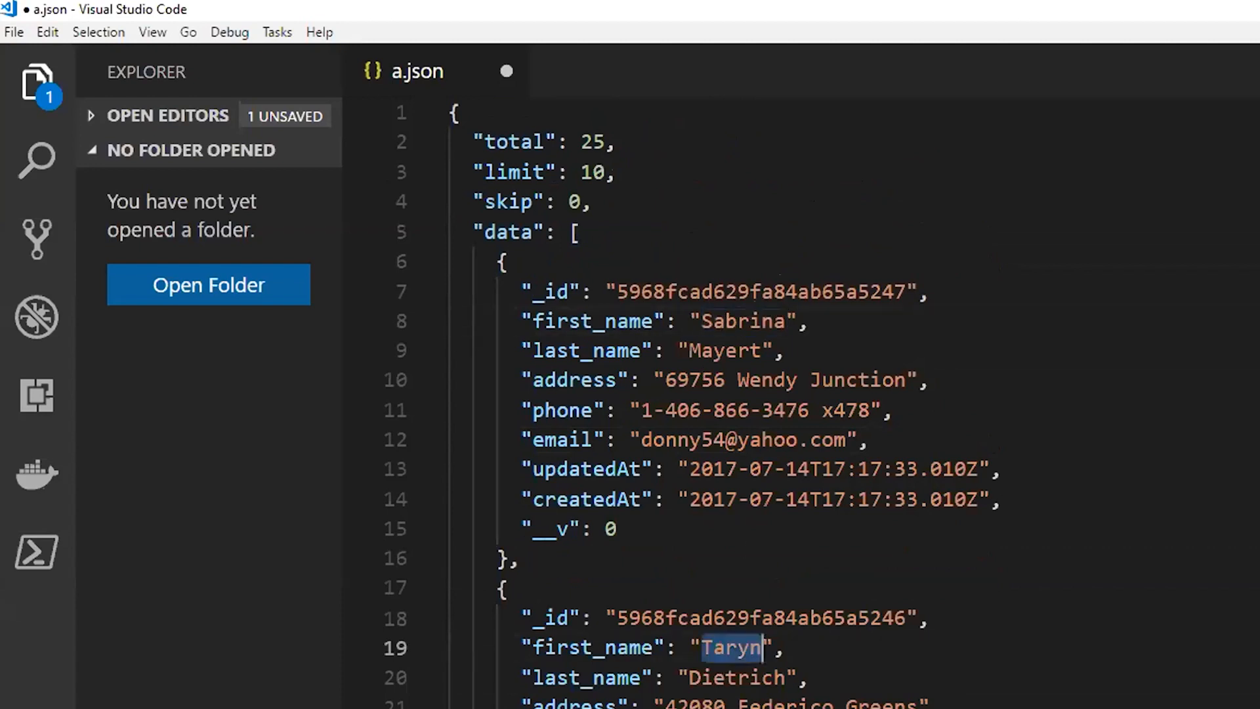
{"action": "scroll", "coordinate": [722, 647], "scroll_direction": "down", "scroll_amount": 2}
{"action": "scroll", "coordinate": [722, 648], "scroll_direction": "down", "scroll_amount": 1}
{"action": "double_click", "coordinate": [722, 705]}
{"action": "scroll", "coordinate": [722, 695], "scroll_direction": "down", "scroll_amount": 1}
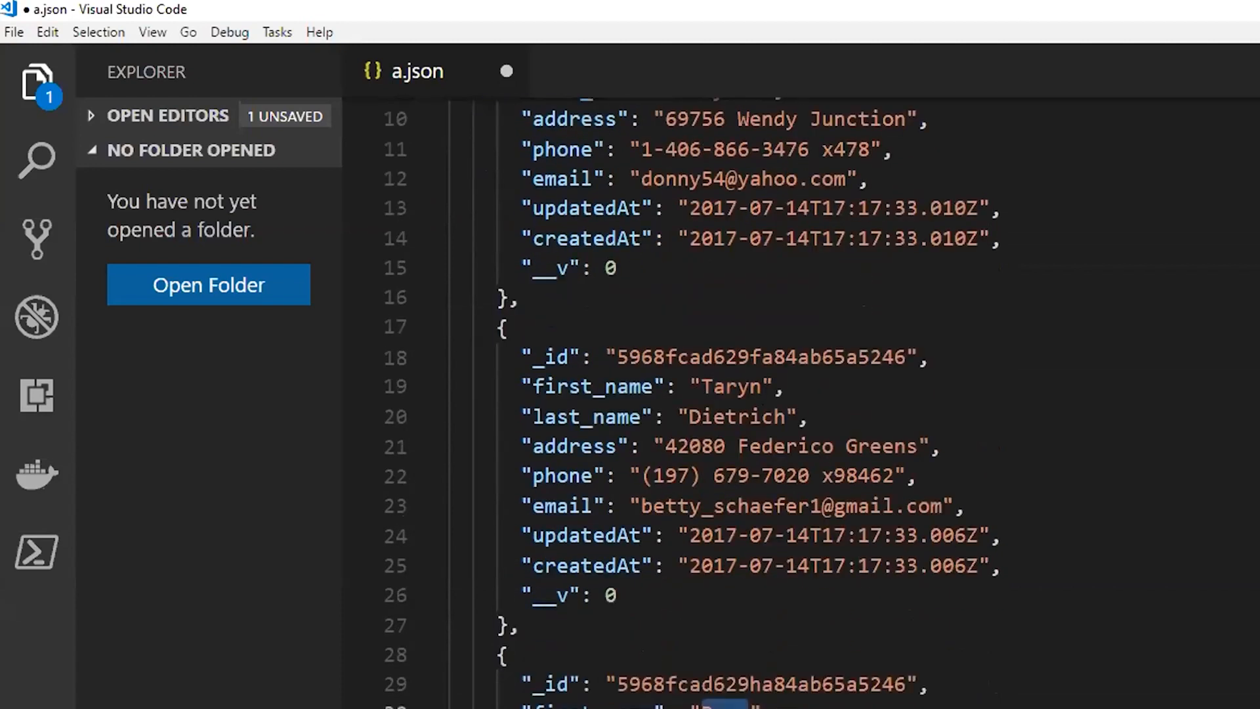
{"action": "scroll", "coordinate": [722, 695], "scroll_direction": "up", "scroll_amount": 2}
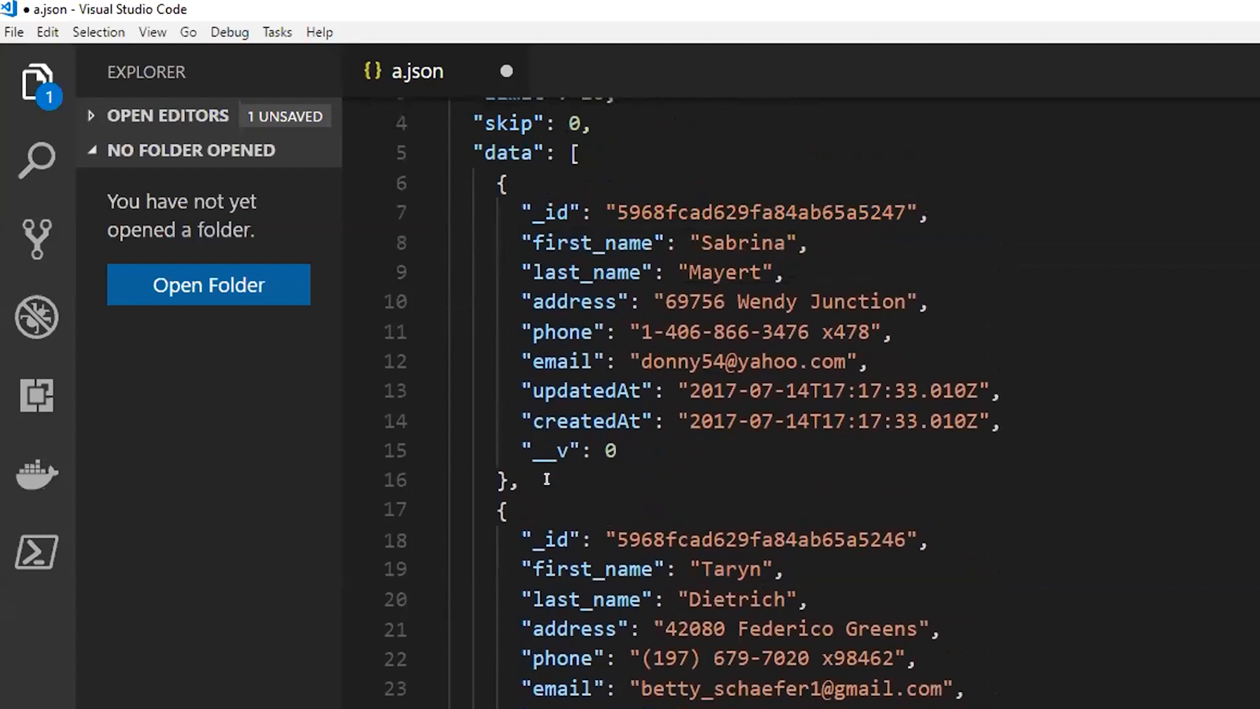
{"action": "left_click", "coordinate": [893, 332]}
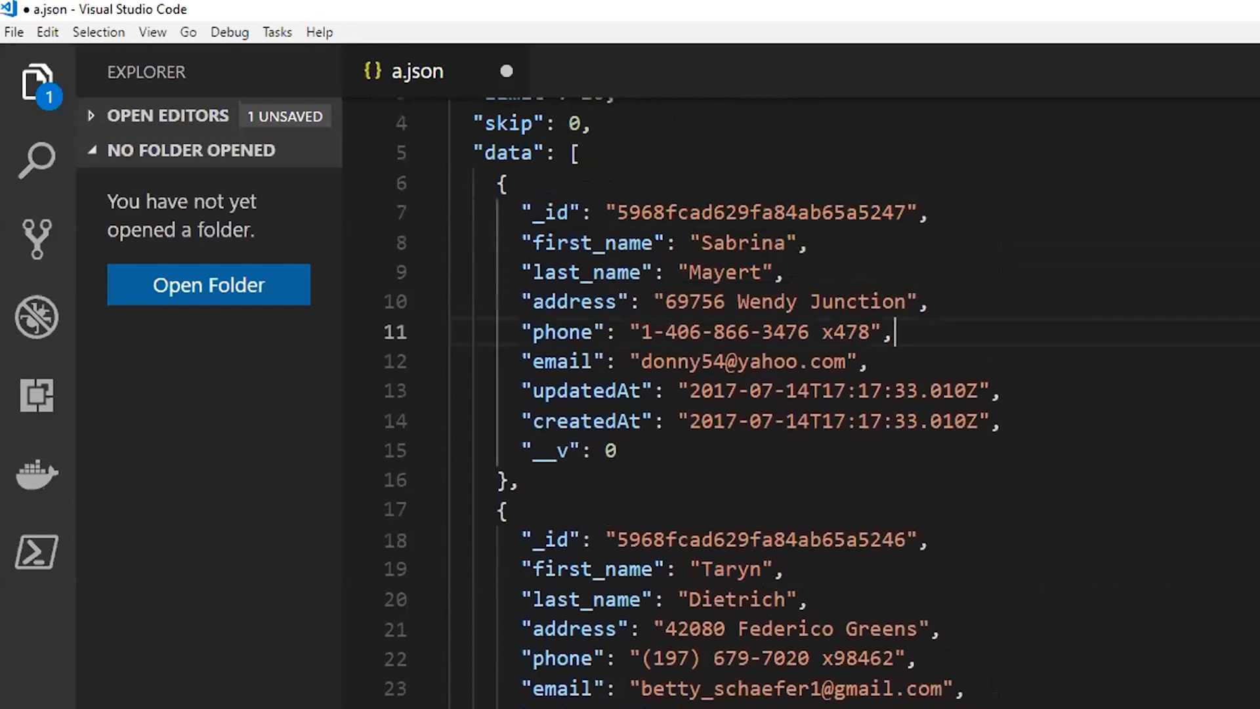
{"action": "scroll", "coordinate": [893, 331], "scroll_direction": "up", "scroll_amount": 1}
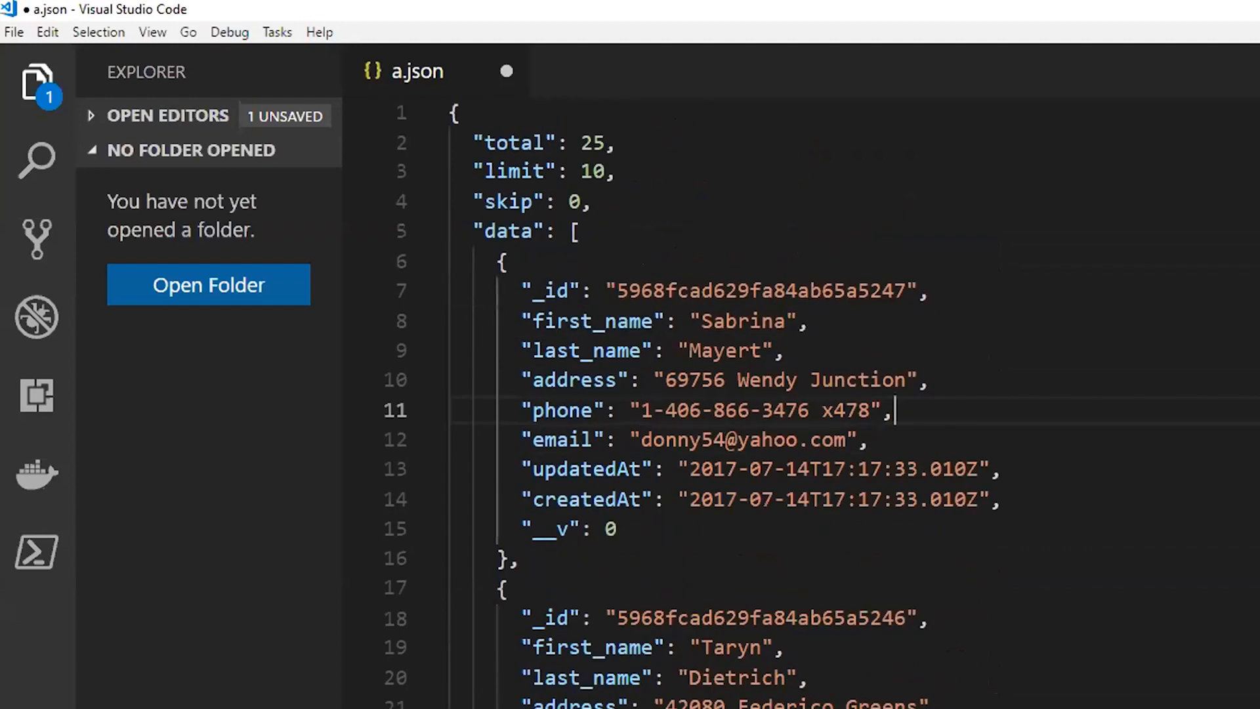
- Switch to Power Automate, examine the full JSON in the Compose Students action's inputs, and collapse the action
{"action": "key", "text": "alt+Tab"}
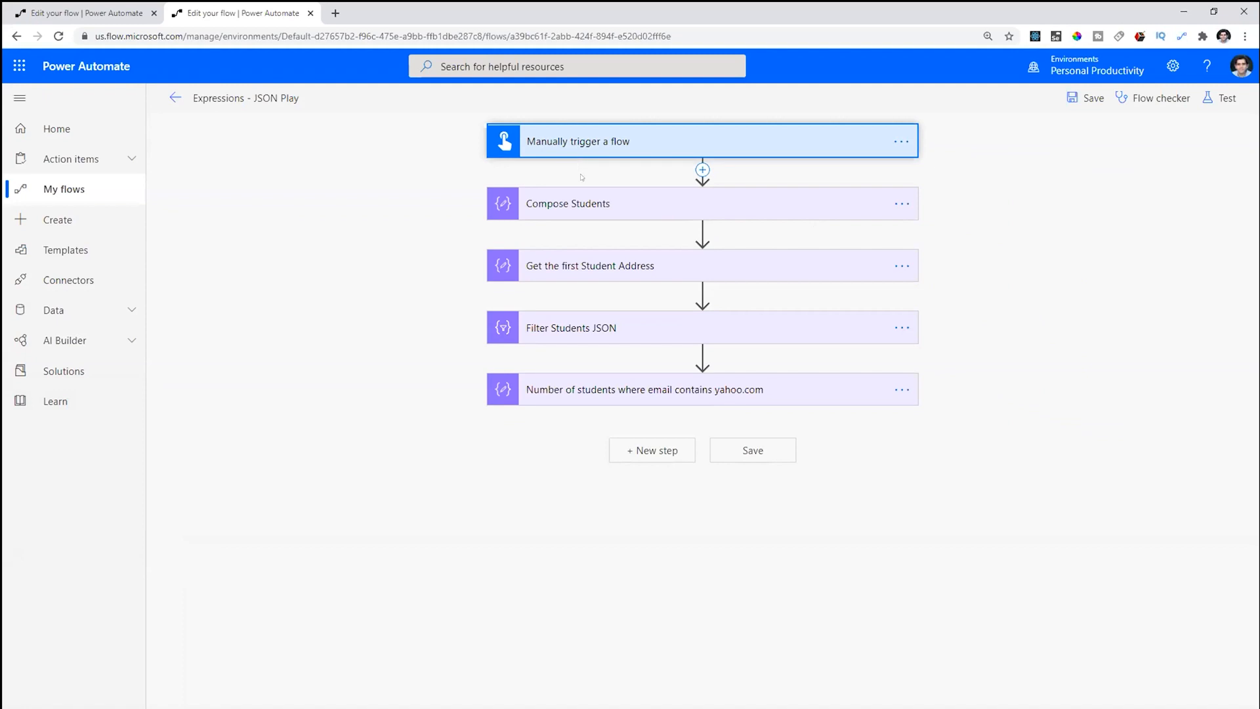
{"action": "left_click", "coordinate": [586, 202]}
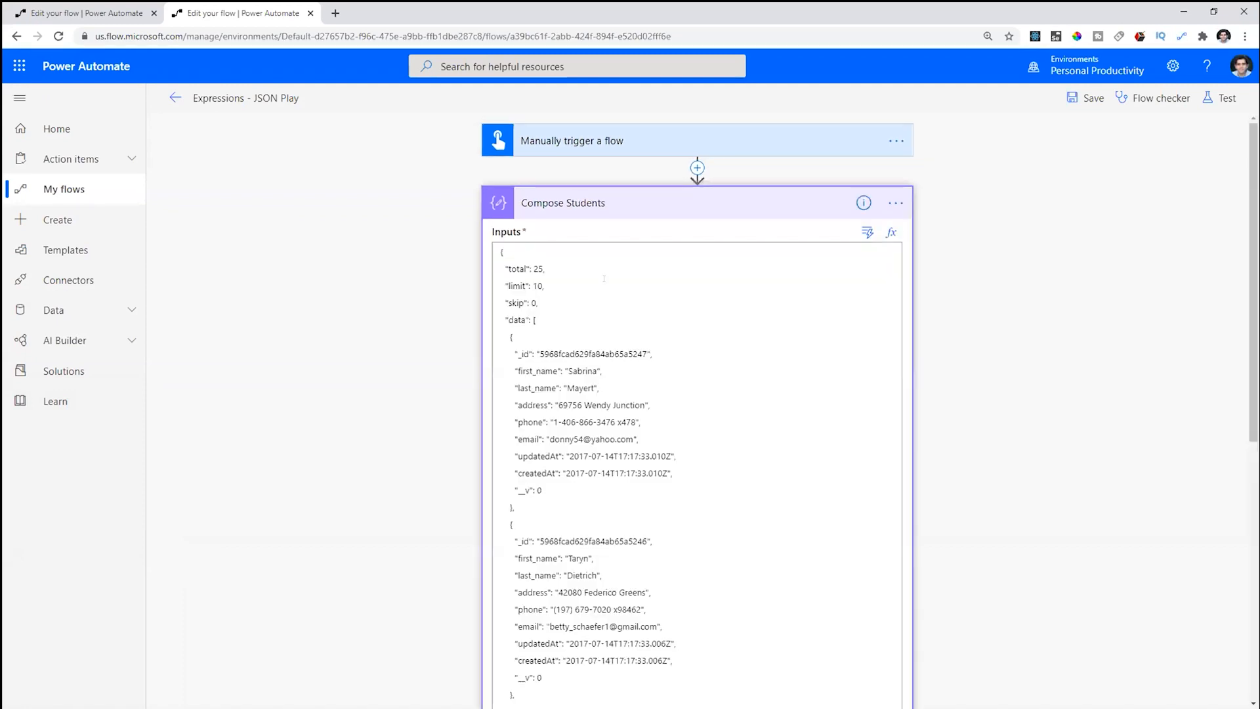
{"action": "scroll", "coordinate": [603, 278], "scroll_direction": "down", "scroll_amount": 1}
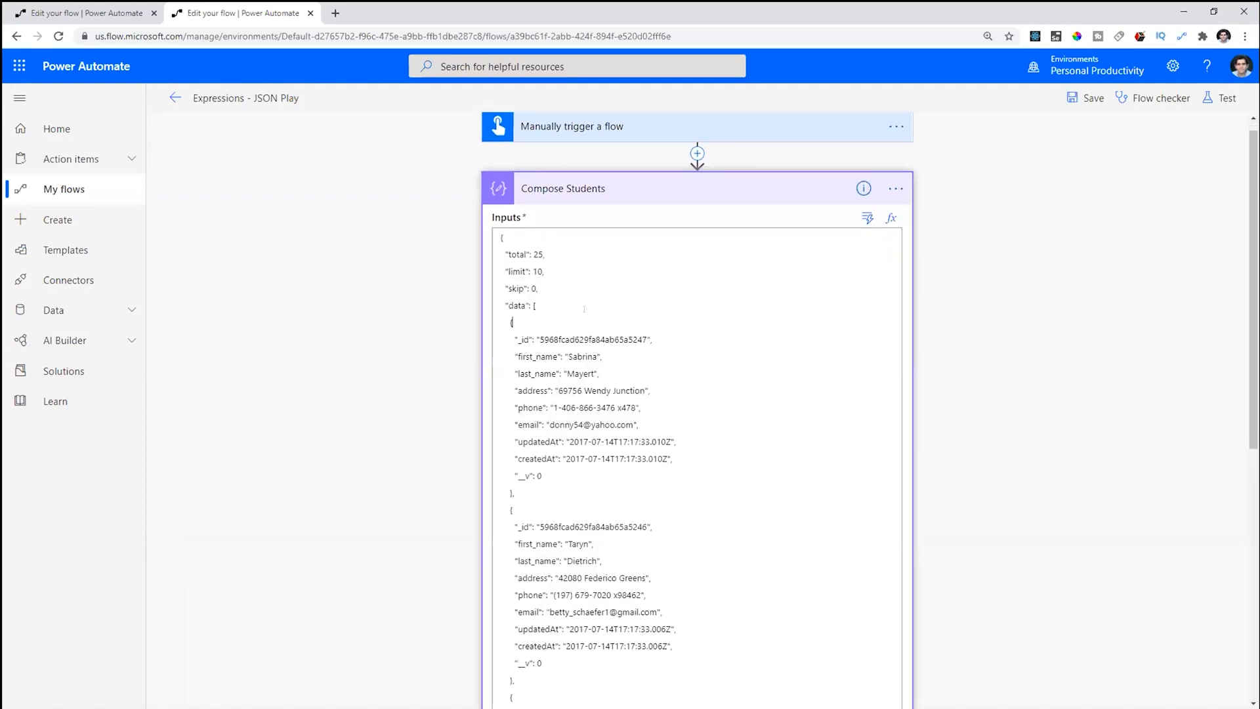
{"action": "scroll", "coordinate": [584, 310], "scroll_direction": "down", "scroll_amount": 3}
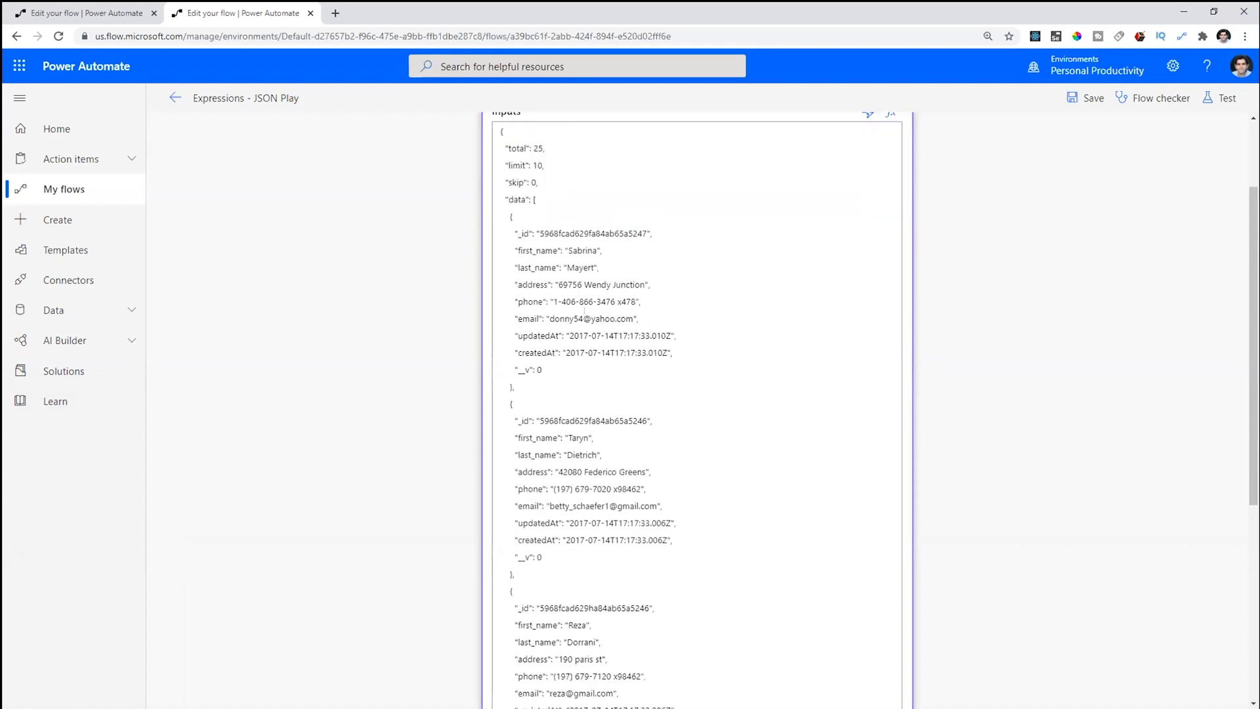
{"action": "scroll", "coordinate": [584, 310], "scroll_direction": "down", "scroll_amount": 3}
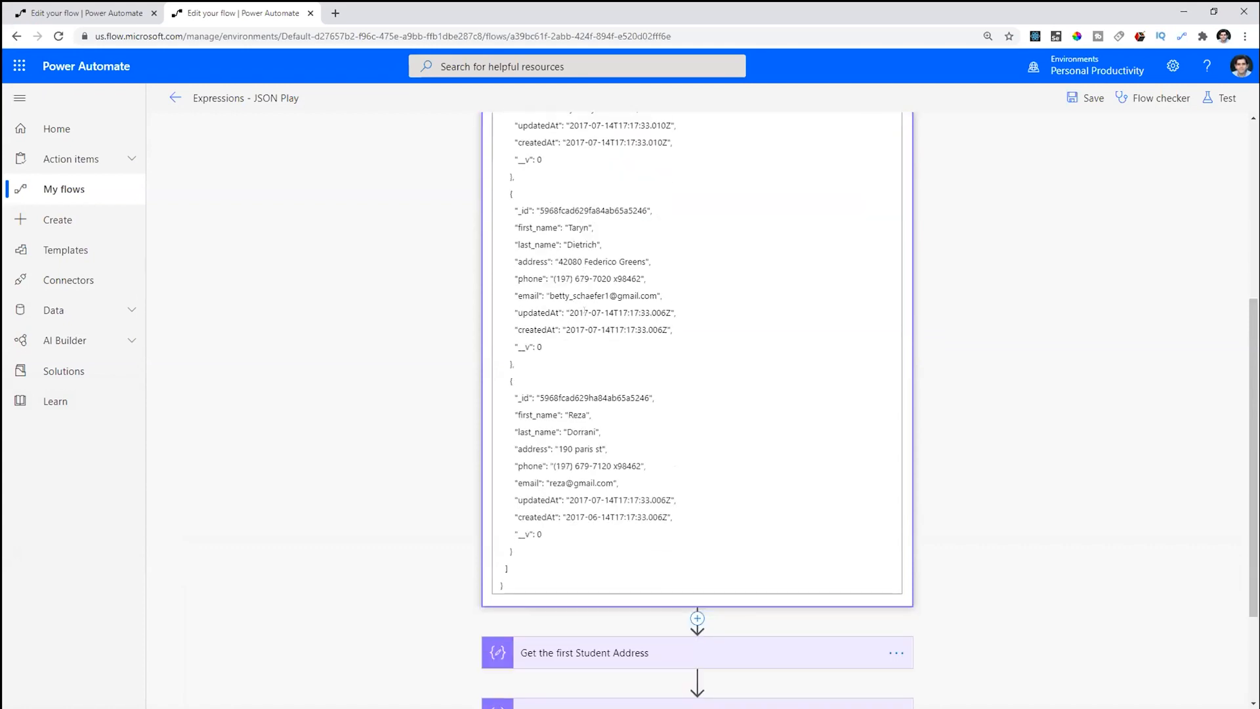
{"action": "scroll", "coordinate": [585, 309], "scroll_direction": "up", "scroll_amount": 5}
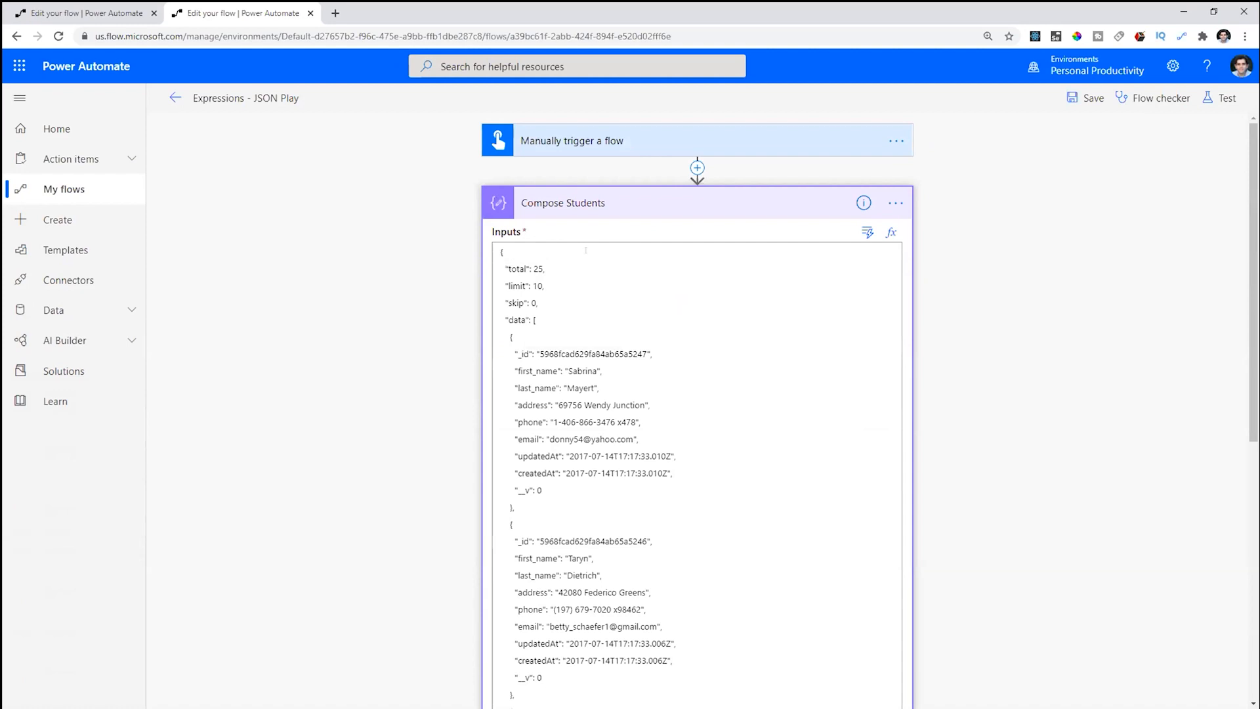
{"action": "left_click", "coordinate": [551, 208]}
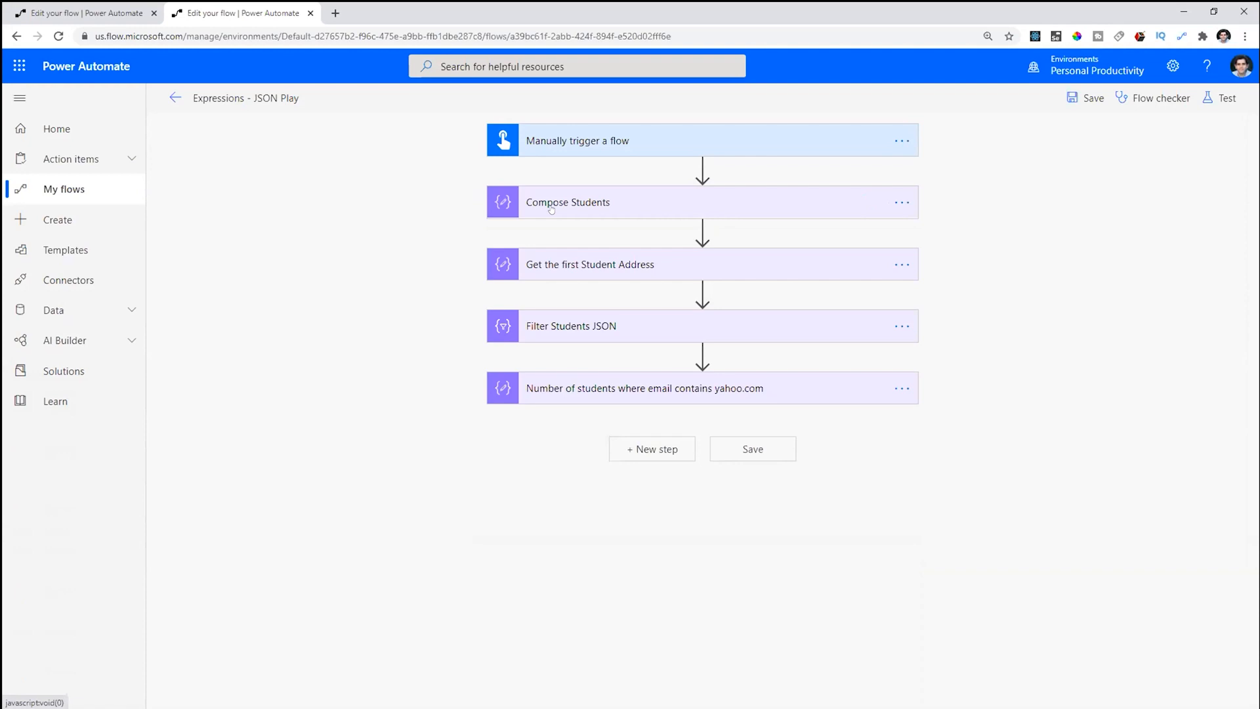
- Expand Get the first Student Address and Compose Students, and highlight the first student's first name and address in the JSON
{"action": "left_click", "coordinate": [552, 266]}
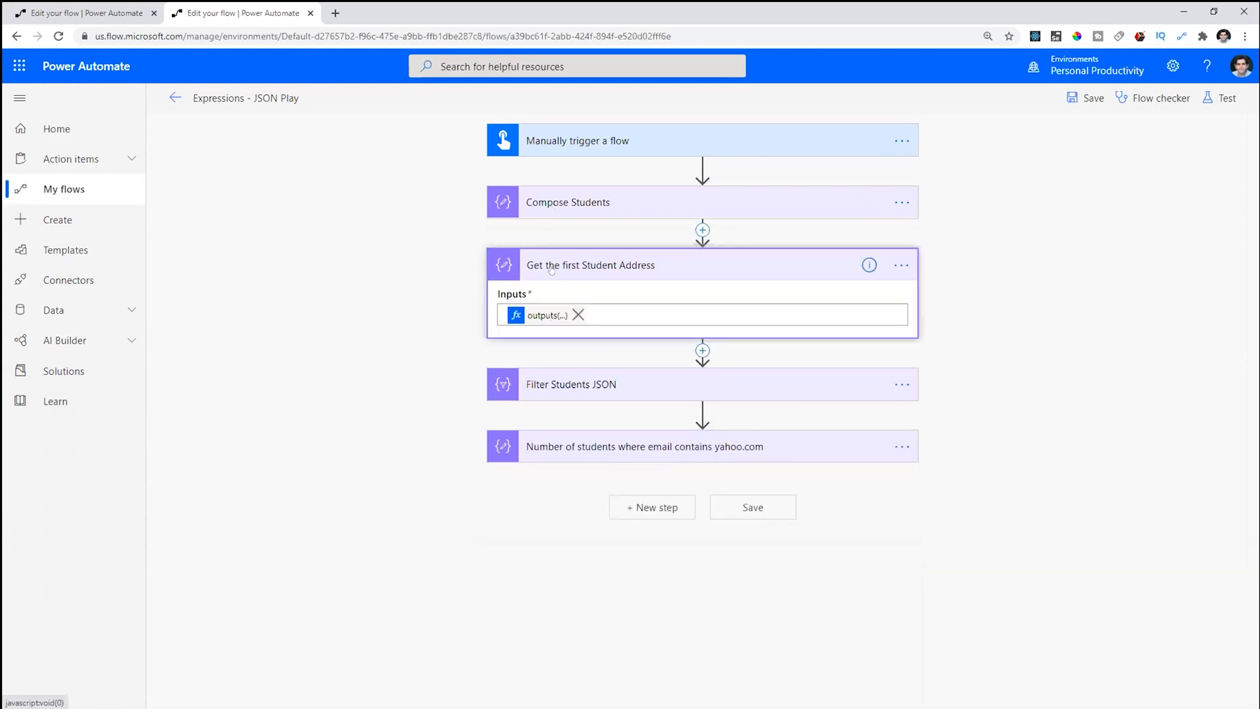
{"action": "left_click", "coordinate": [590, 214]}
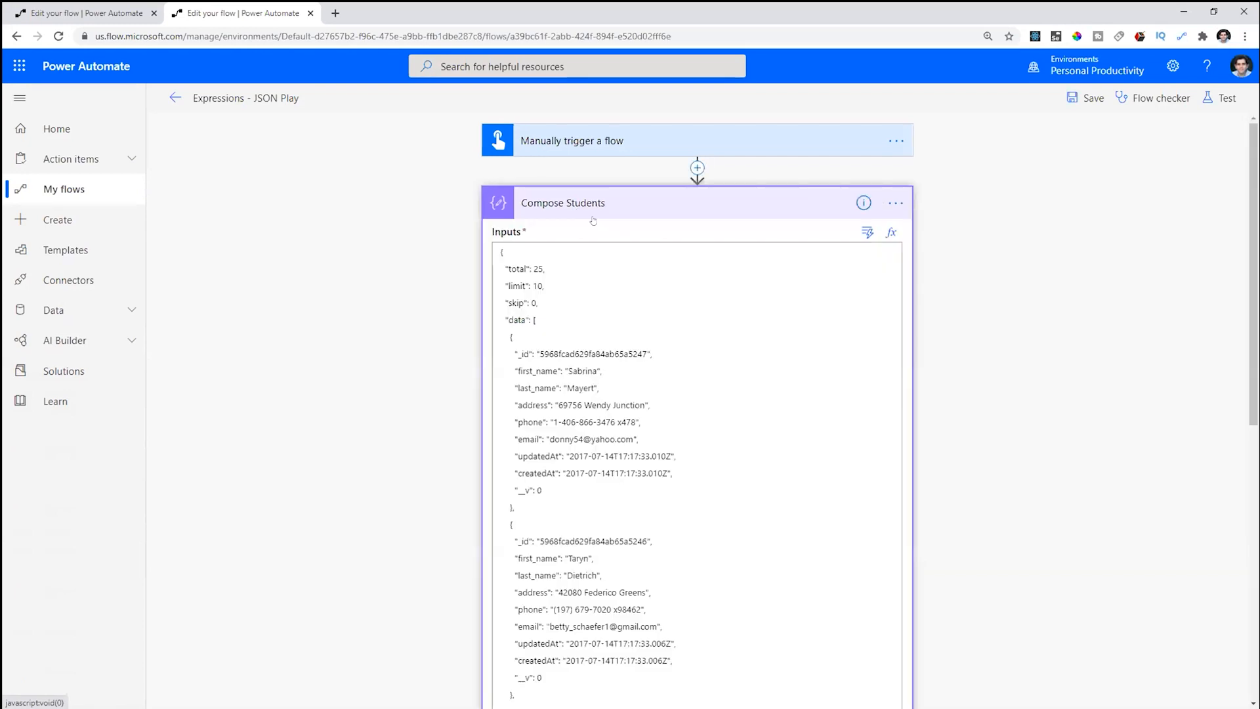
{"action": "scroll", "coordinate": [586, 332], "scroll_direction": "down", "scroll_amount": 2}
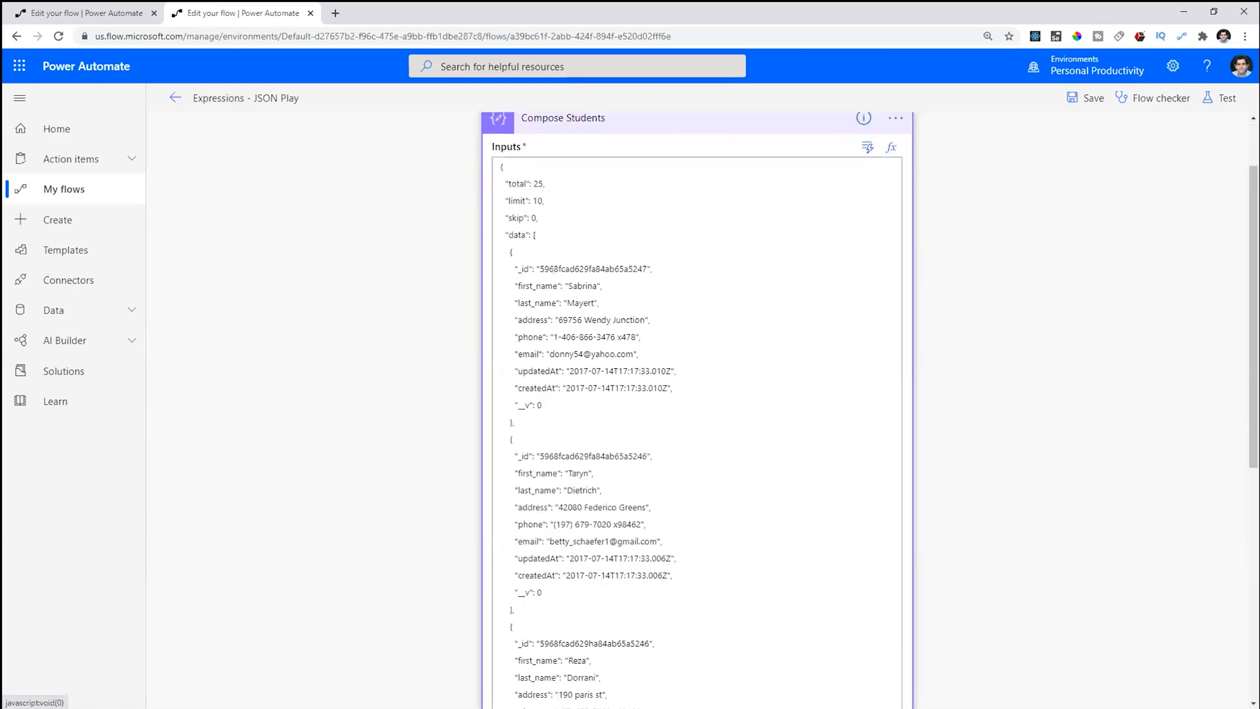
{"action": "double_click", "coordinate": [582, 286]}
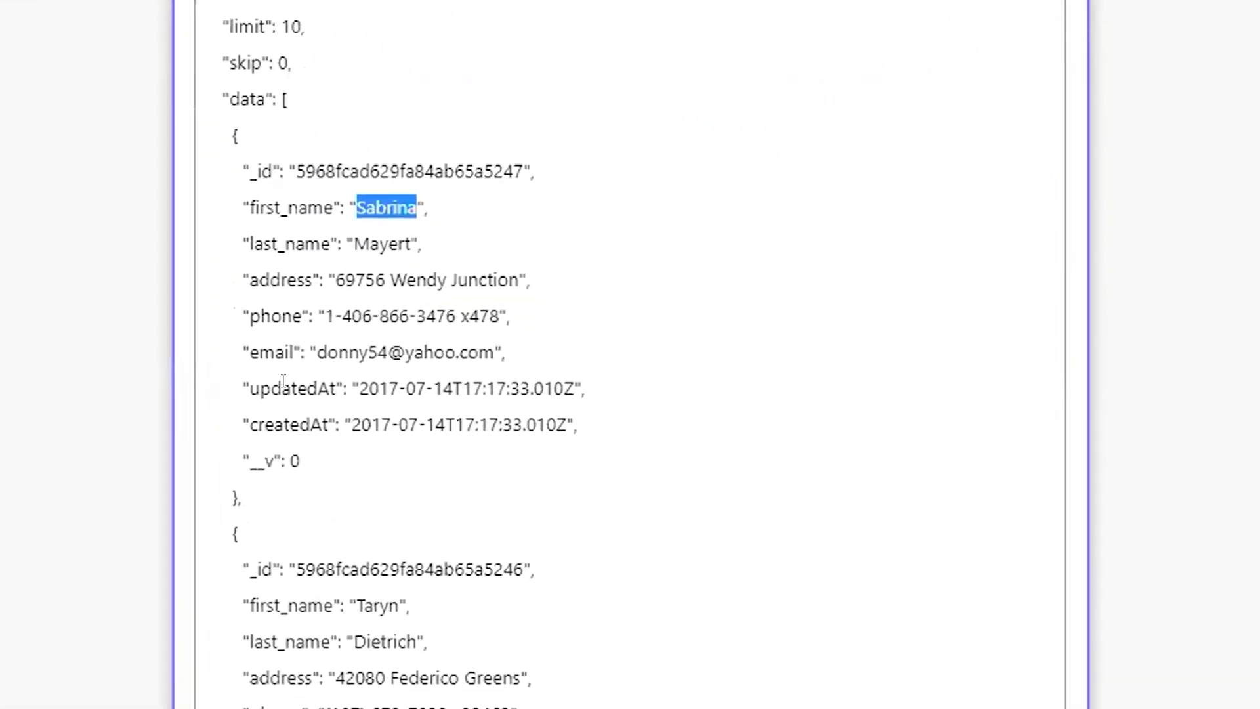
{"action": "double_click", "coordinate": [270, 280]}
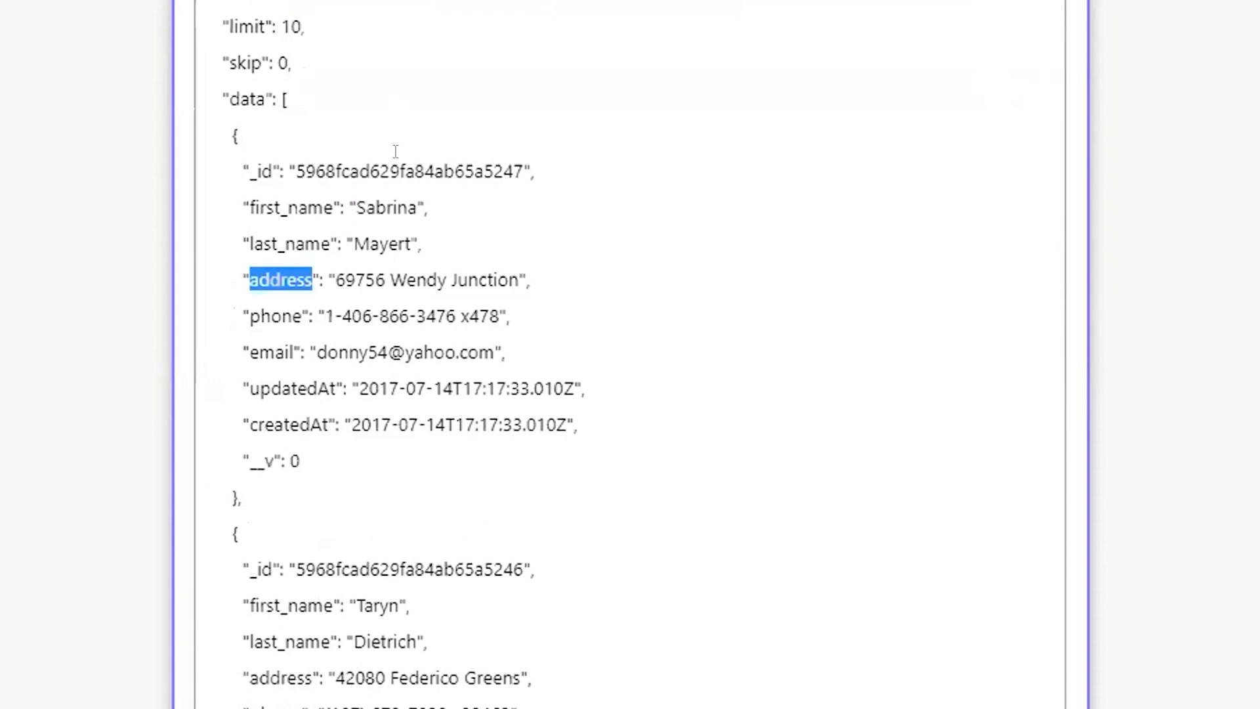
{"action": "left_click_drag", "start_coordinate": [335, 272], "coordinate": [498, 275]}
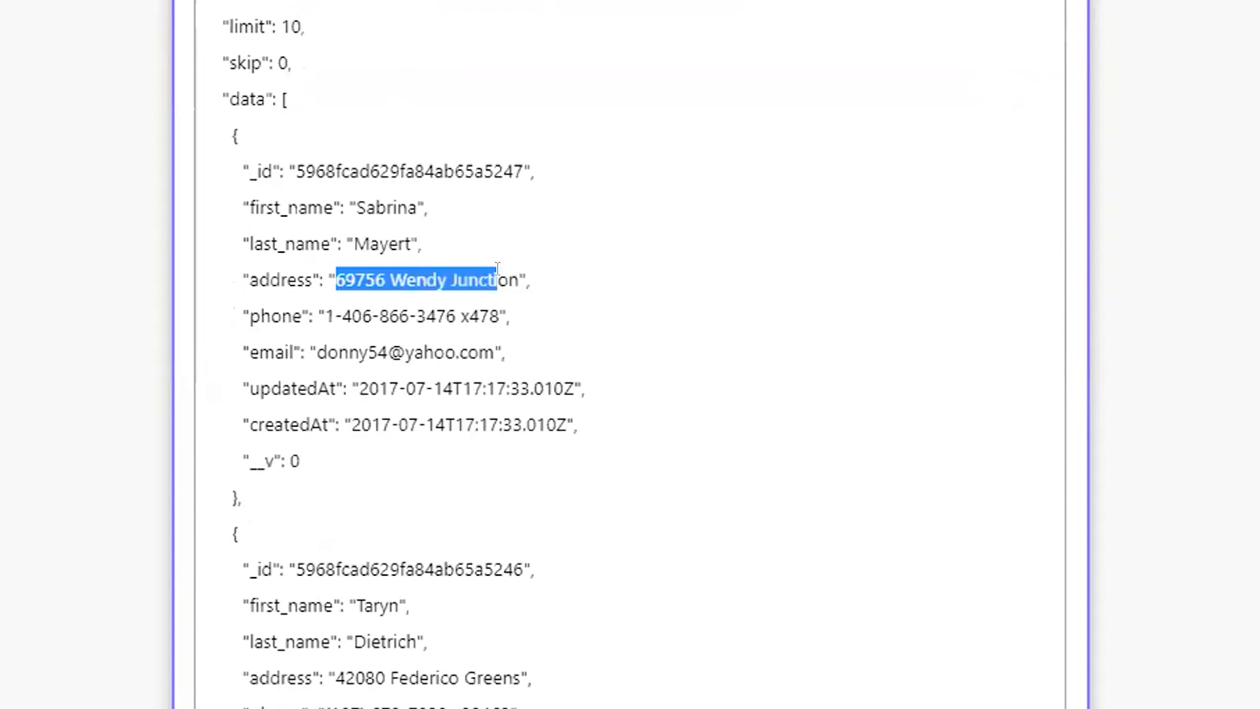
{"action": "left_click", "coordinate": [1119, 238]}
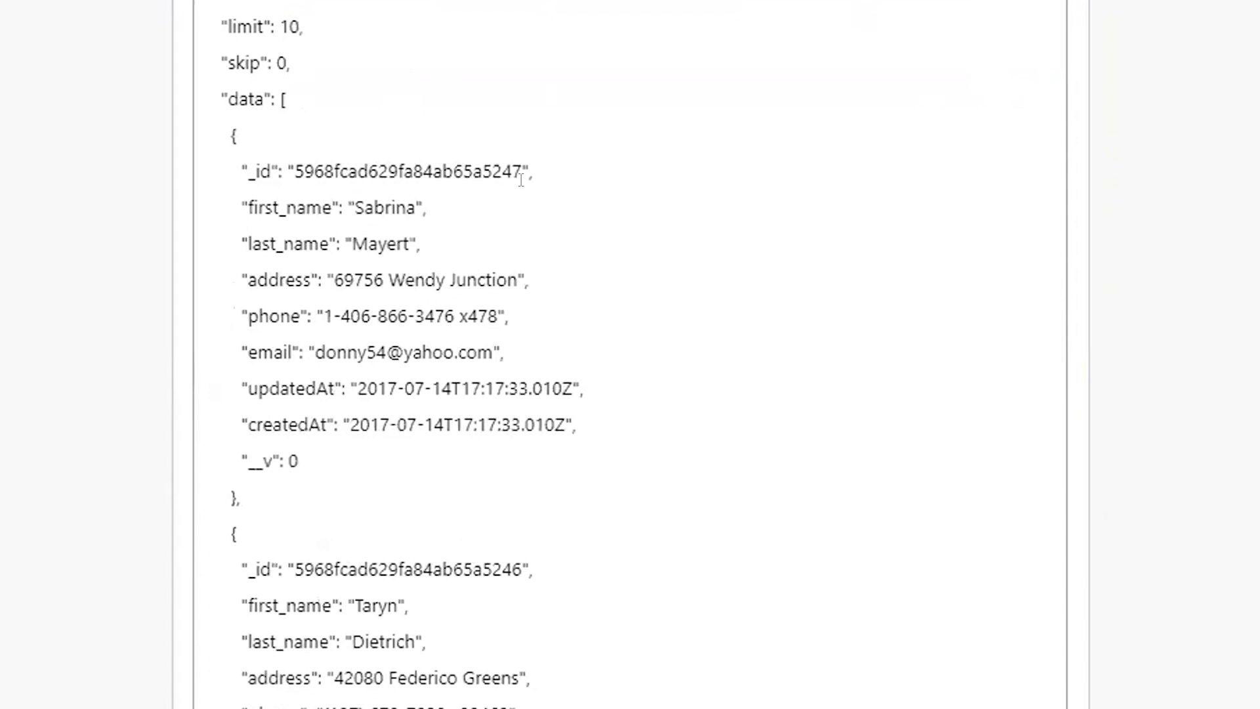
- Open the input expression of Get the first Student Address and highlight its outputs('Compose_Students') part
{"action": "double_click", "coordinate": [297, 266]}
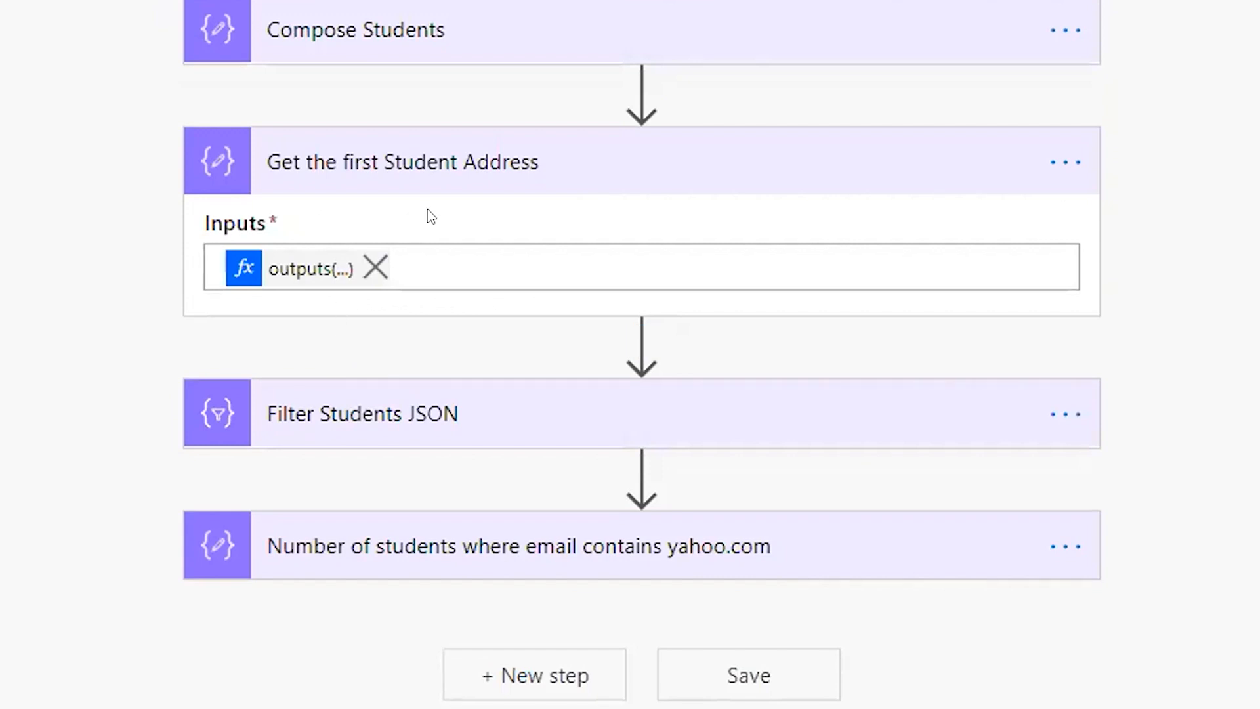
{"action": "left_click", "coordinate": [290, 267]}
{"action": "left_click", "coordinate": [317, 279]}
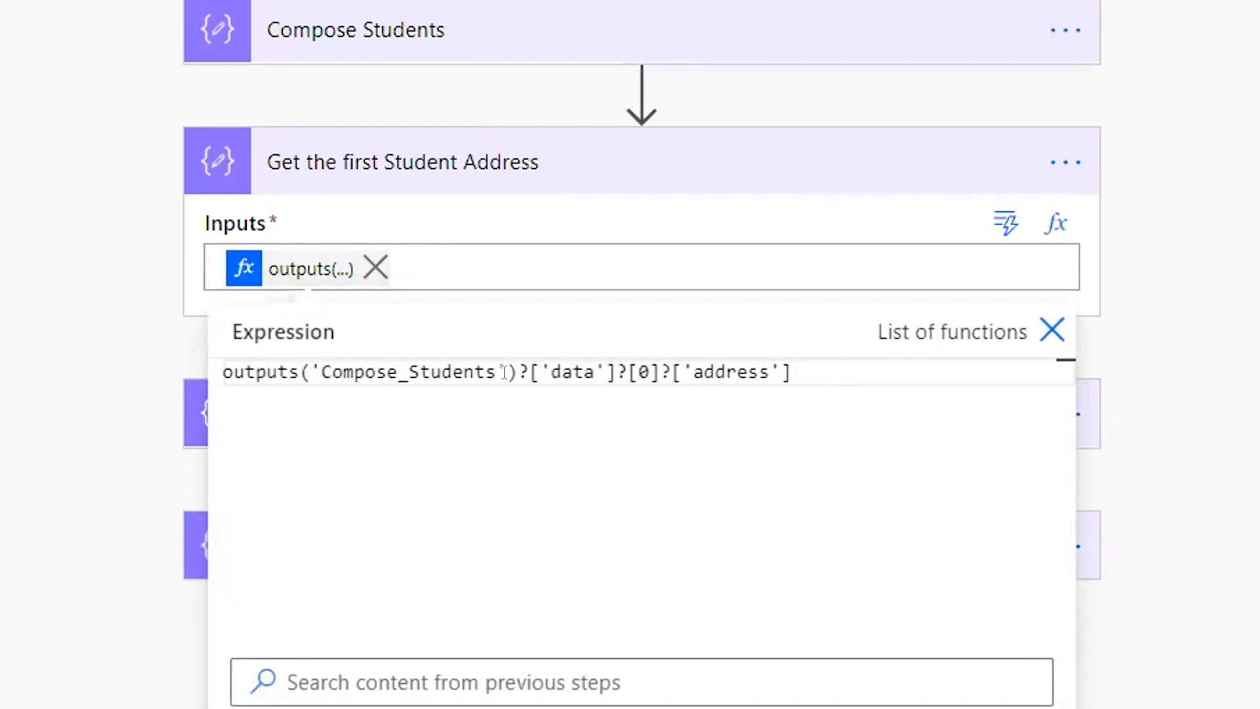
{"action": "left_click_drag", "start_coordinate": [518, 361], "coordinate": [187, 366]}
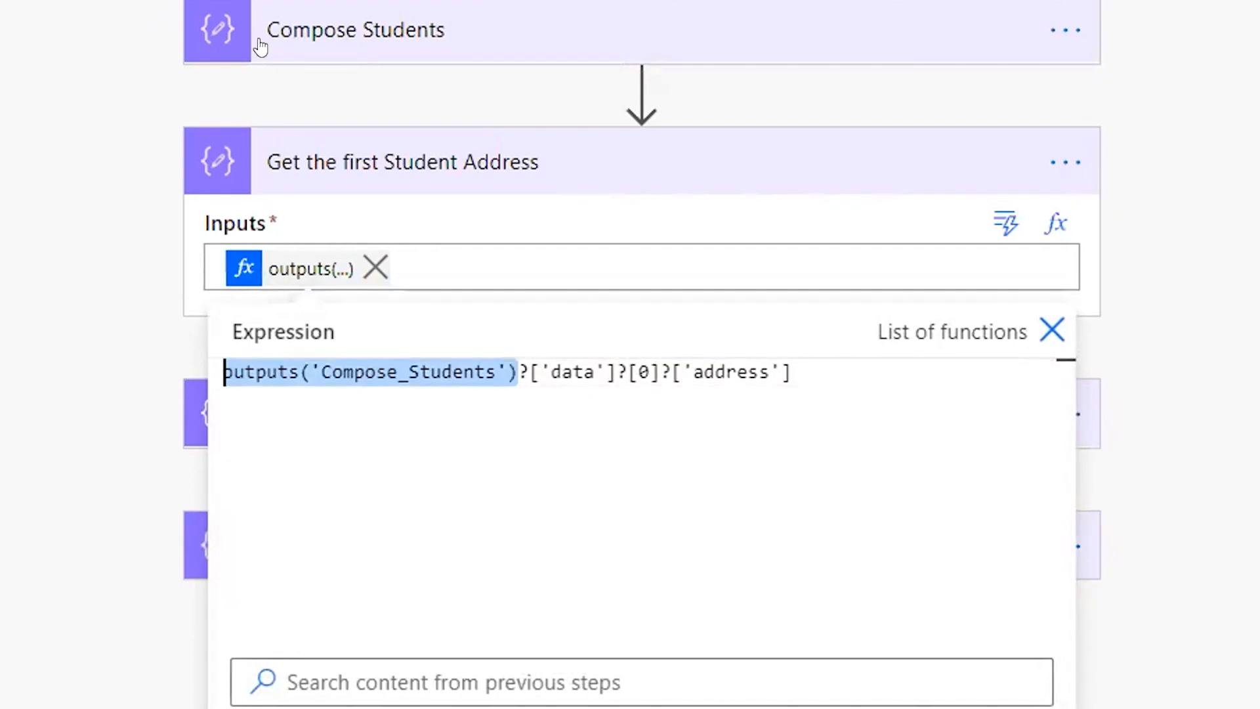
{"action": "left_click", "coordinate": [564, 372]}
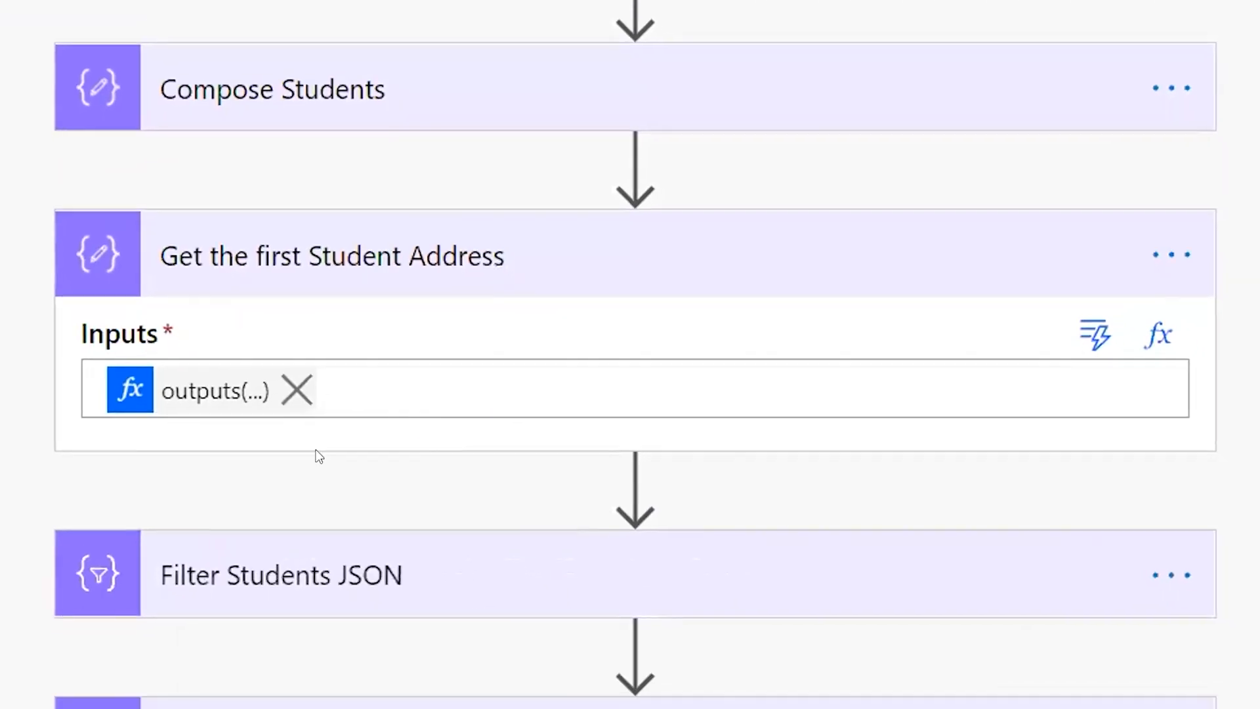
- Reopen the student address expression and highlight outputs('Compose_Students') and the question mark that follows it
{"action": "left_click", "coordinate": [286, 354]}
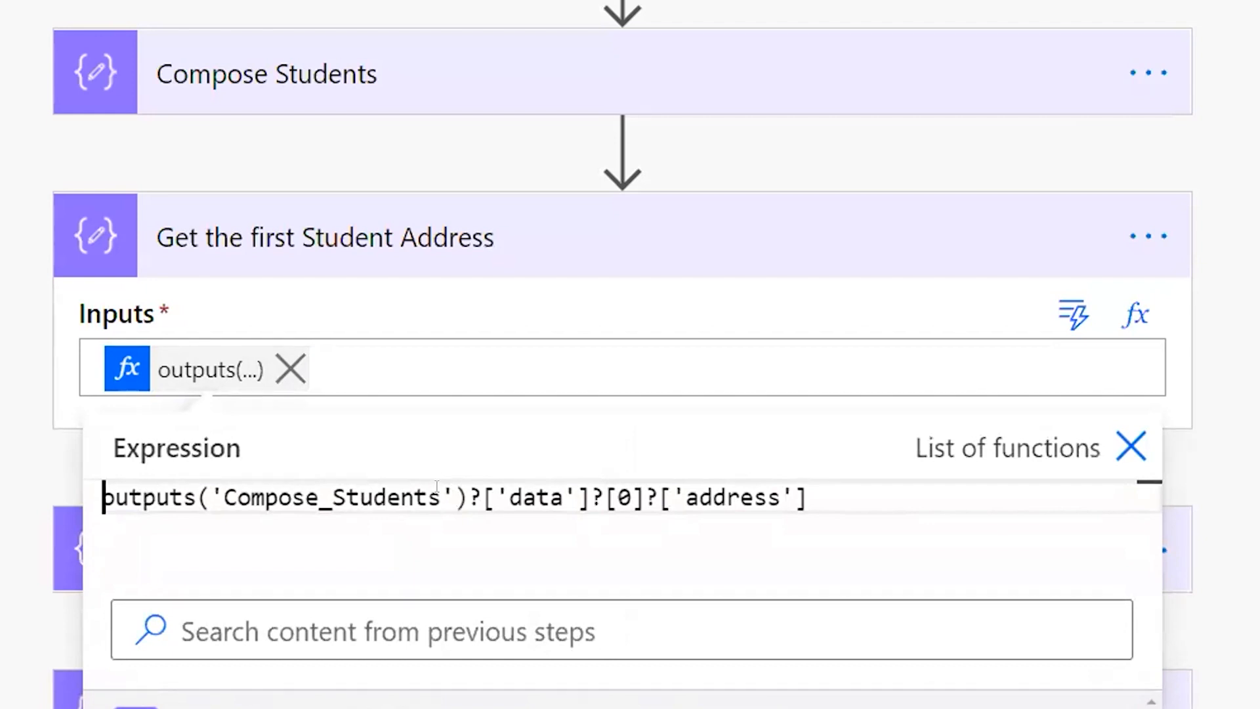
{"action": "left_click_drag", "start_coordinate": [467, 497], "coordinate": [79, 493]}
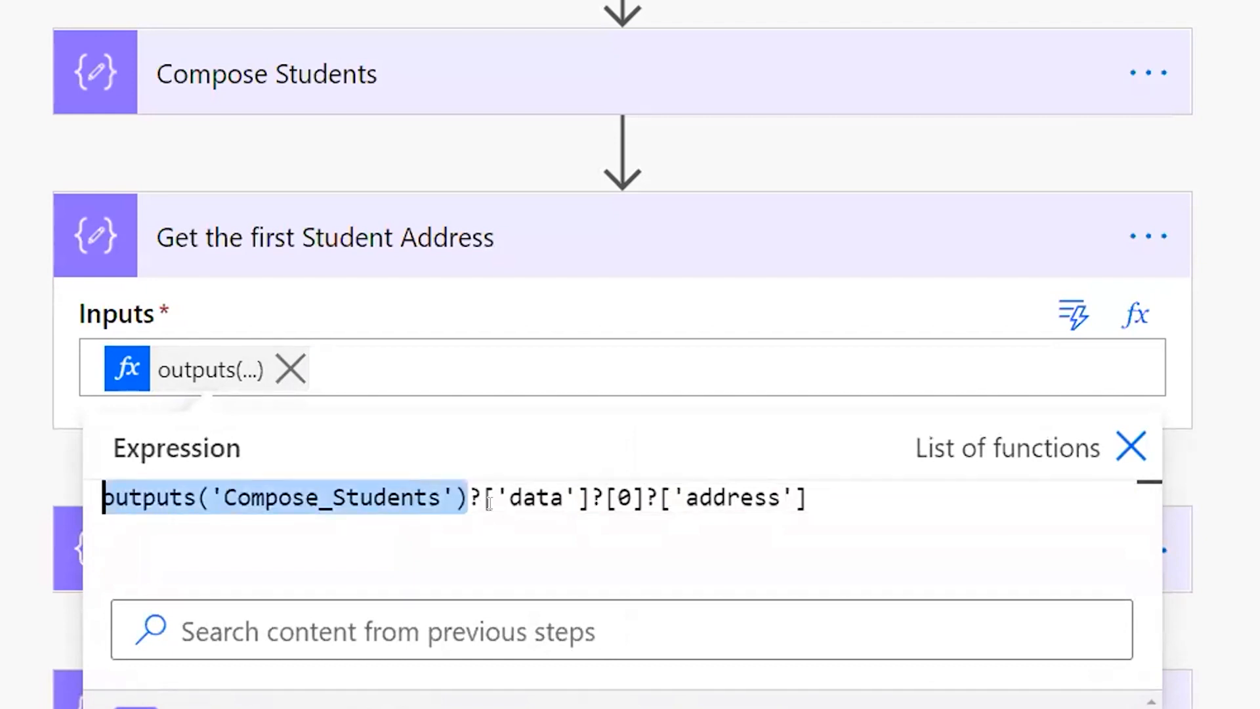
{"action": "key", "text": "Right"}
{"action": "key", "text": "shift+Right"}
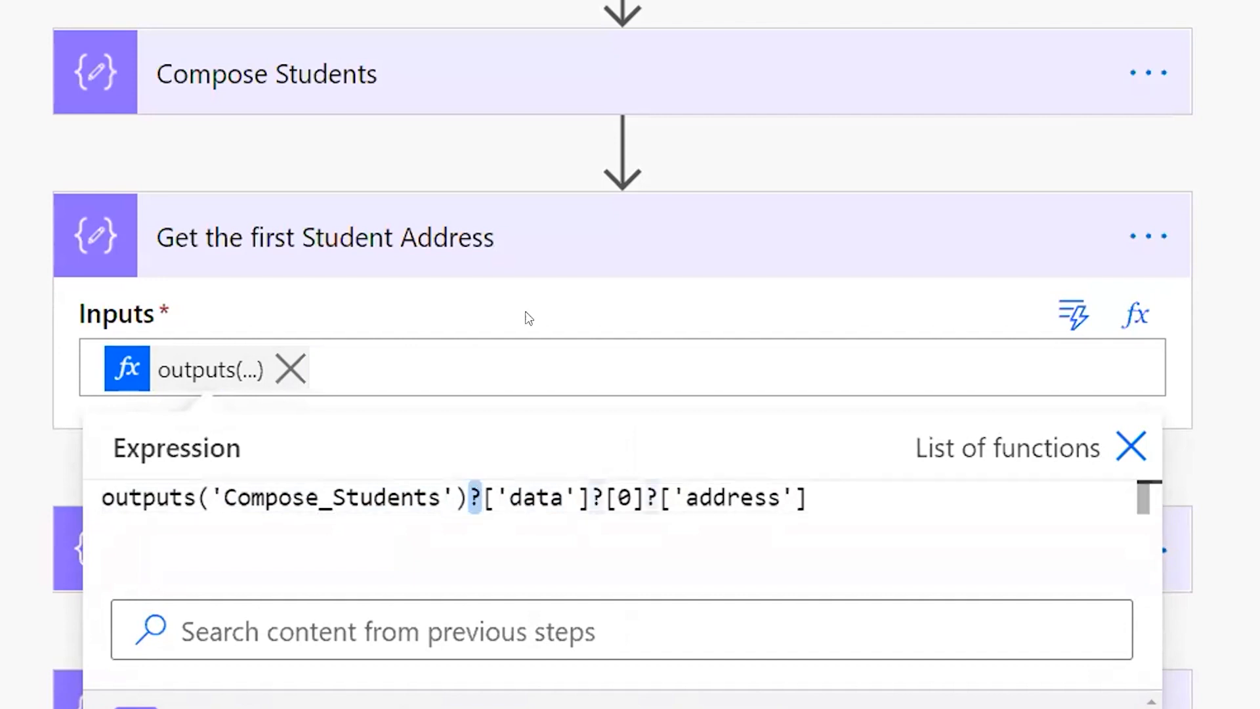
- Highlight data in the address expression, switch to a.json in Visual Studio Code, and highlight the matching data key under the root object
{"action": "double_click", "coordinate": [534, 497]}
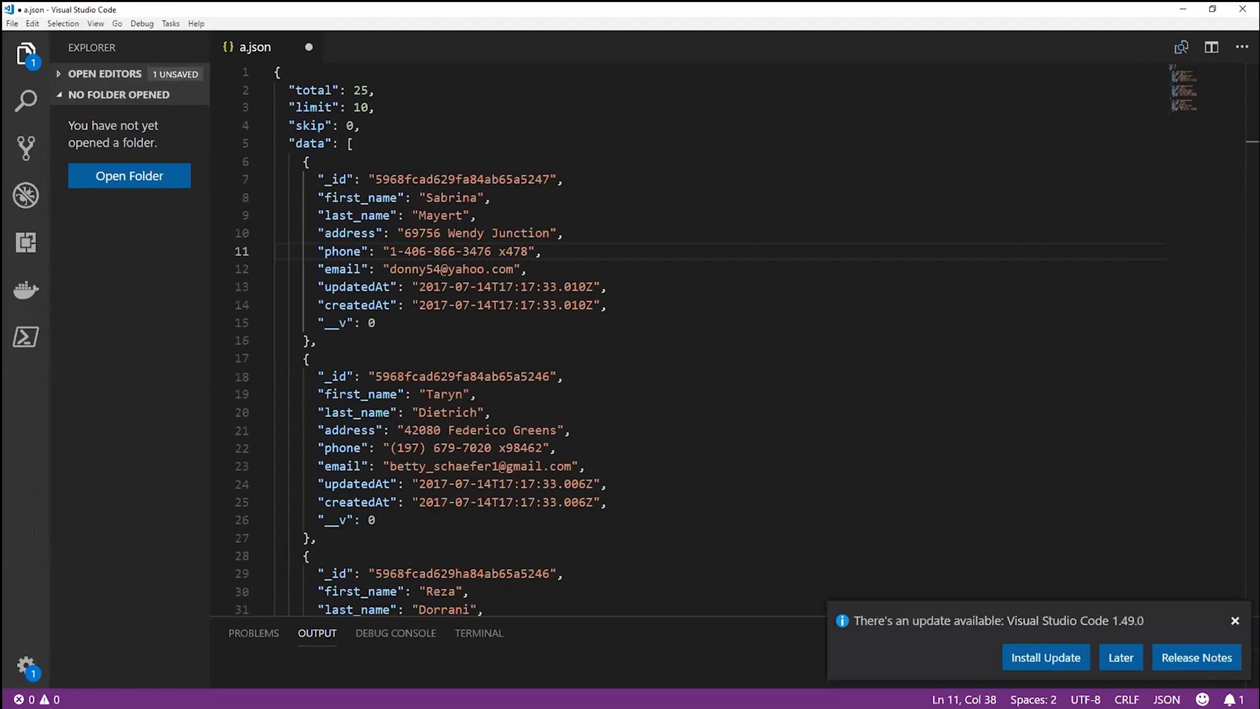
{"action": "left_click", "coordinate": [269, 70]}
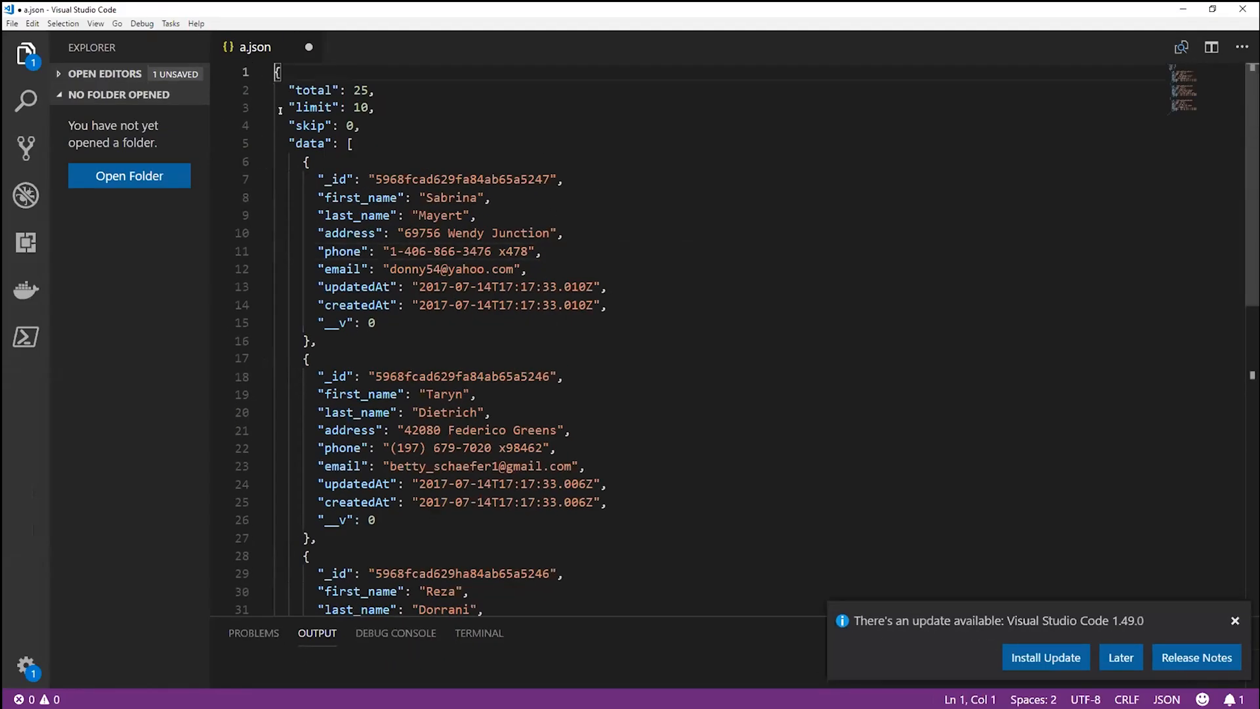
{"action": "double_click", "coordinate": [304, 143]}
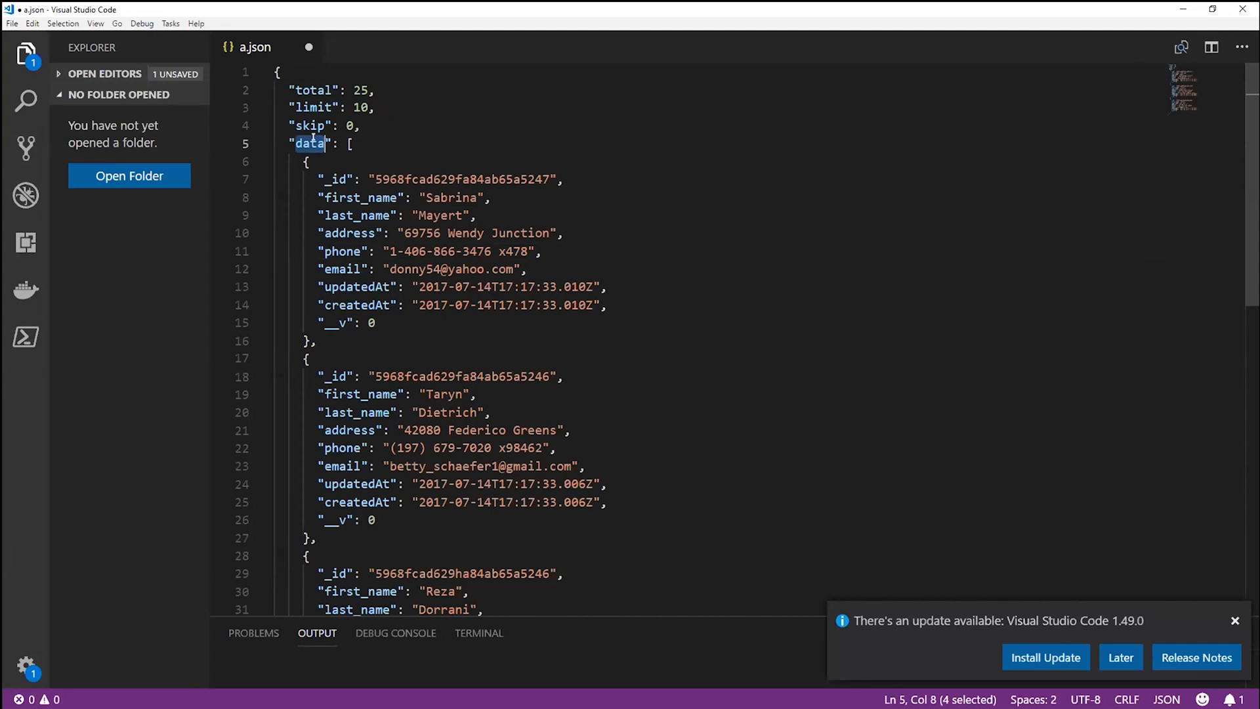
{"action": "left_click", "coordinate": [1183, 9]}
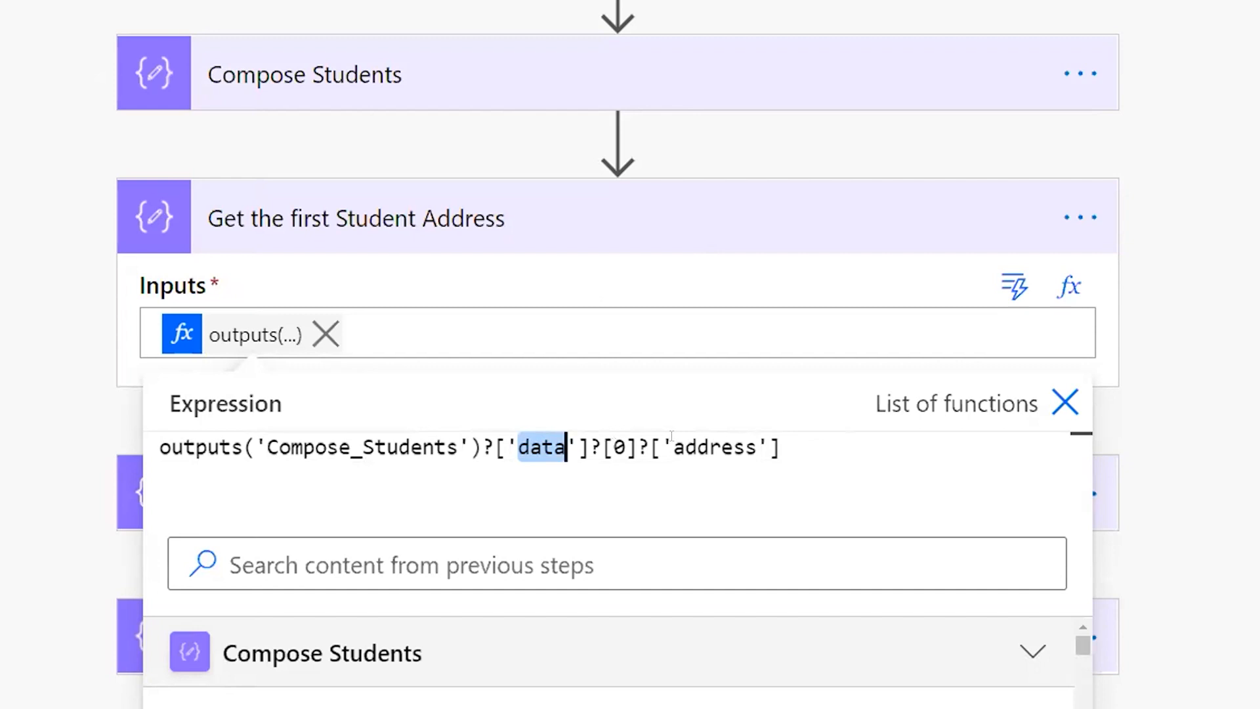
- Highlight the 0 index and data in the expression, and locate the first data object and its address key in a.json
{"action": "double_click", "coordinate": [618, 447]}
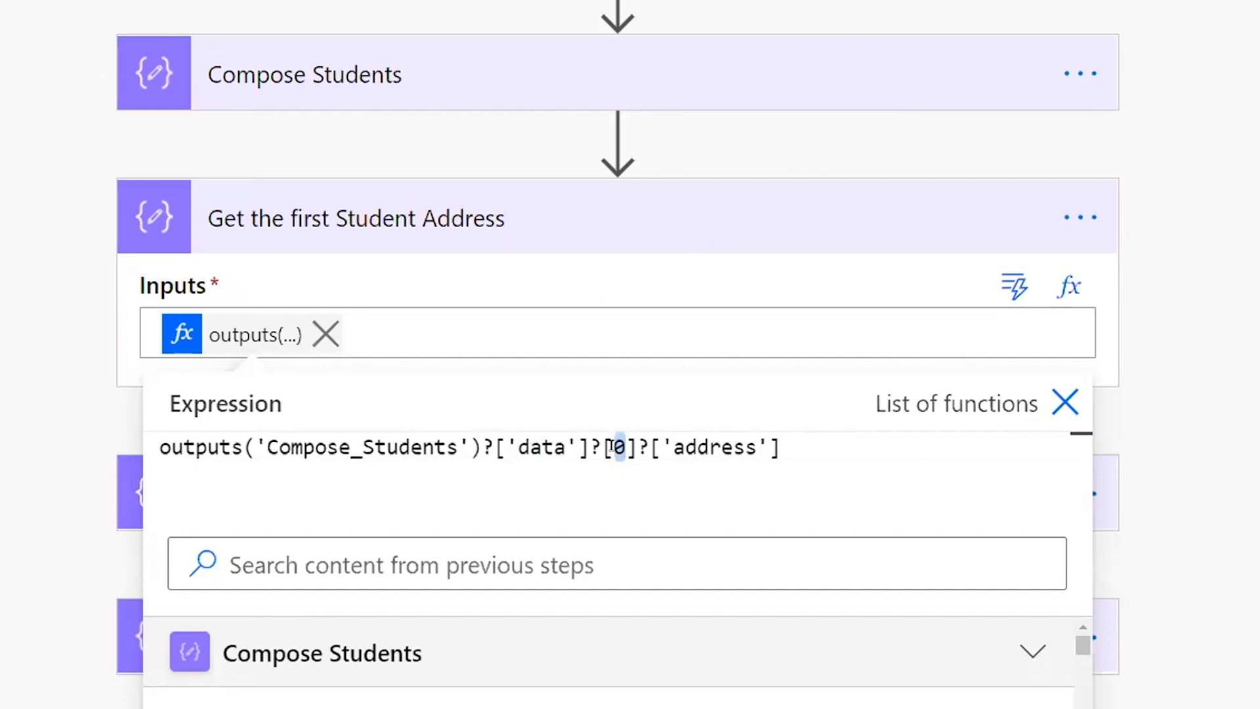
{"action": "double_click", "coordinate": [541, 448]}
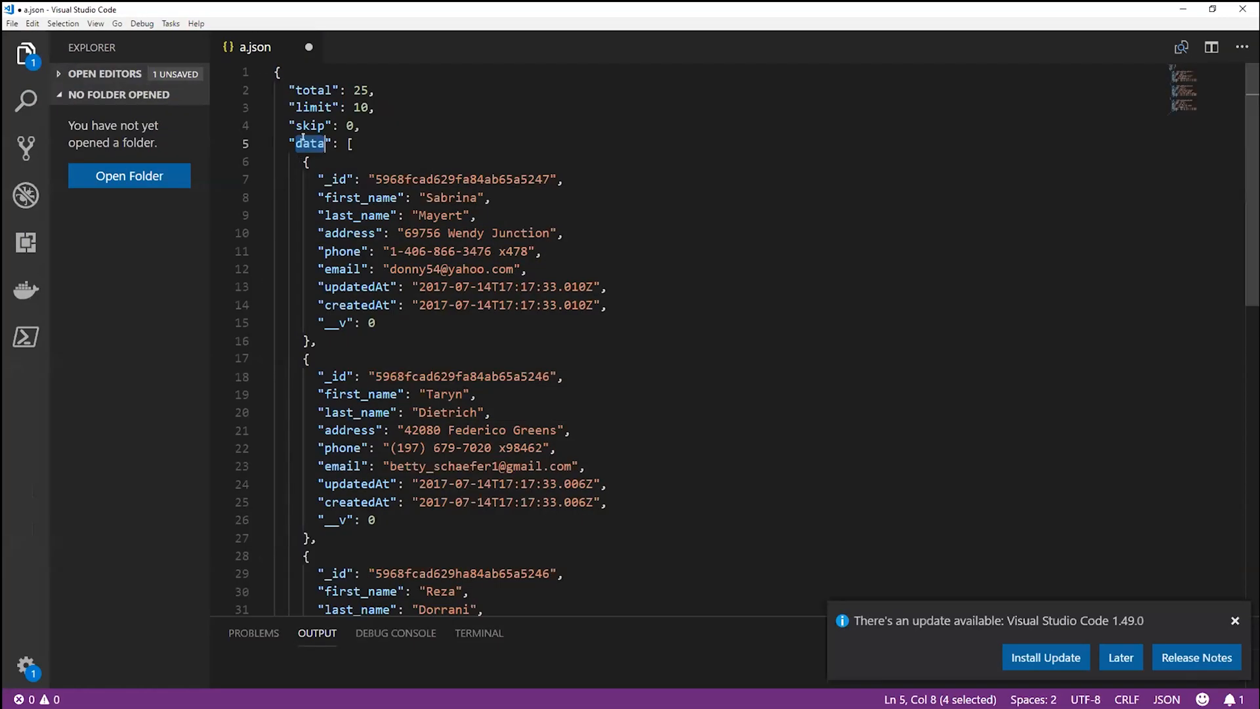
{"action": "left_click", "coordinate": [303, 161]}
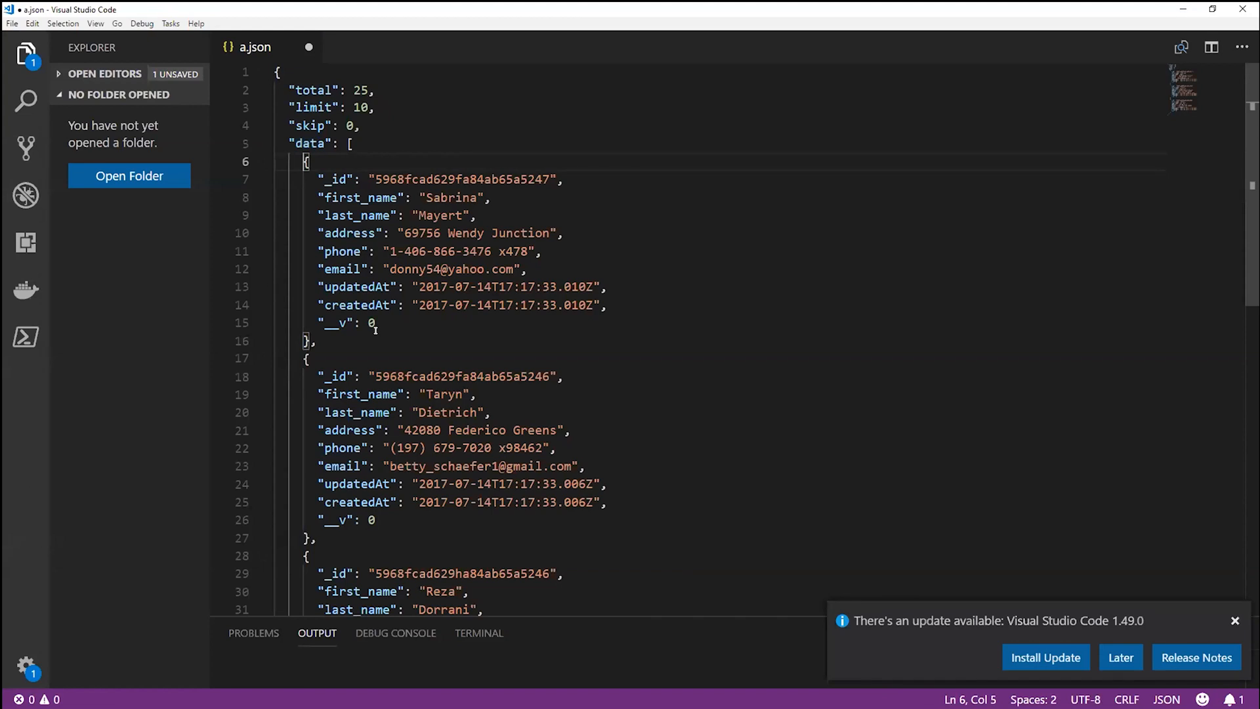
{"action": "double_click", "coordinate": [349, 233]}
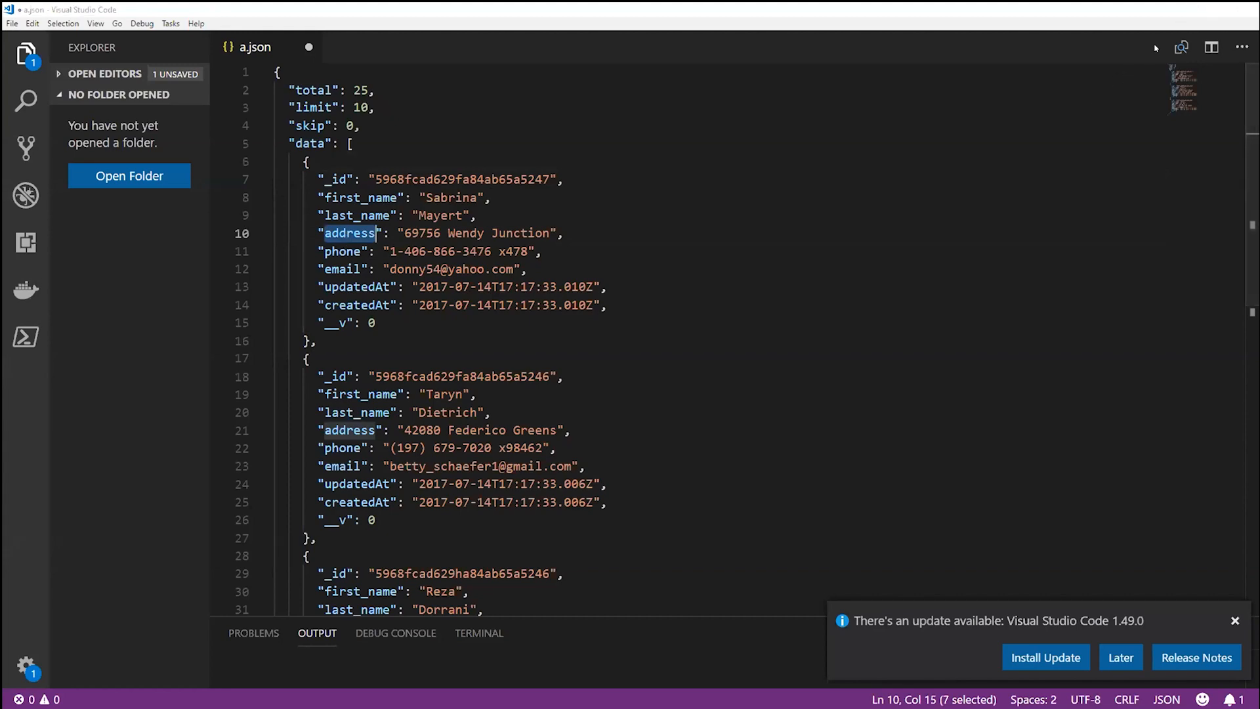
- Switch back to Power Automate and highlight the data, 0 and address parts of the expression one by one
{"action": "key", "text": "alt+Tab"}
{"action": "left_click_drag", "start_coordinate": [750, 478], "coordinate": [804, 478]}
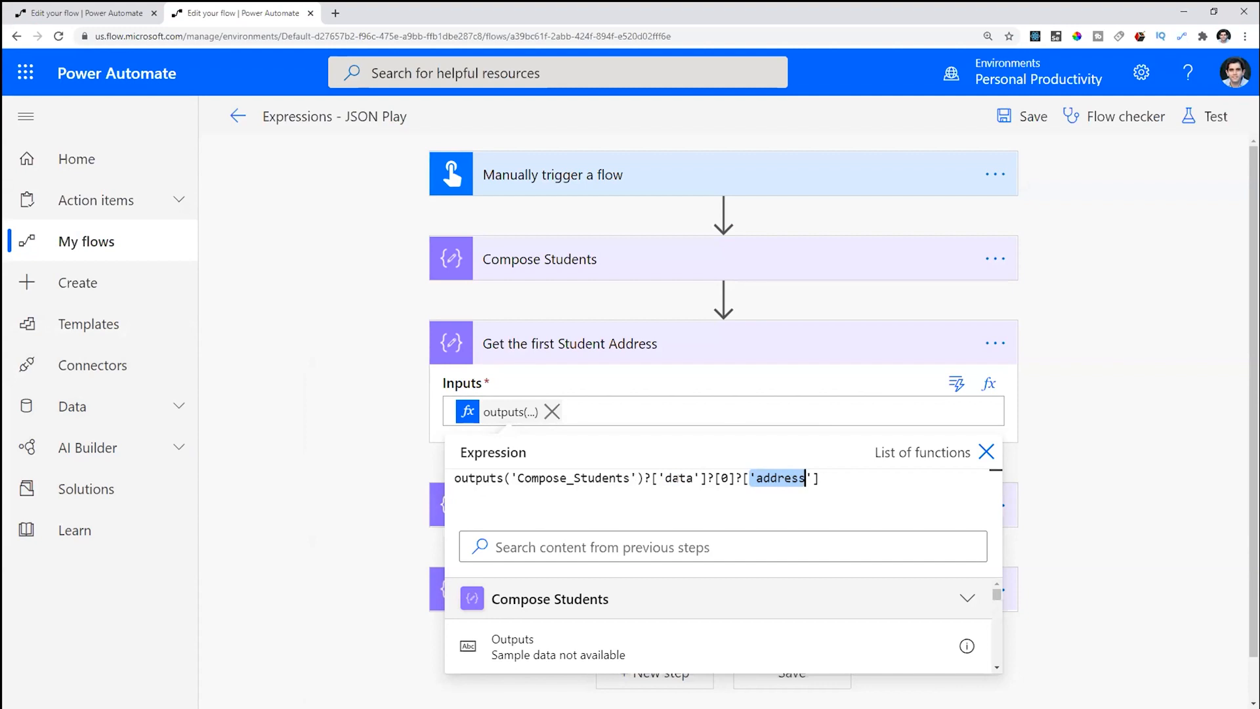
{"action": "double_click", "coordinate": [679, 478]}
{"action": "double_click", "coordinate": [725, 478]}
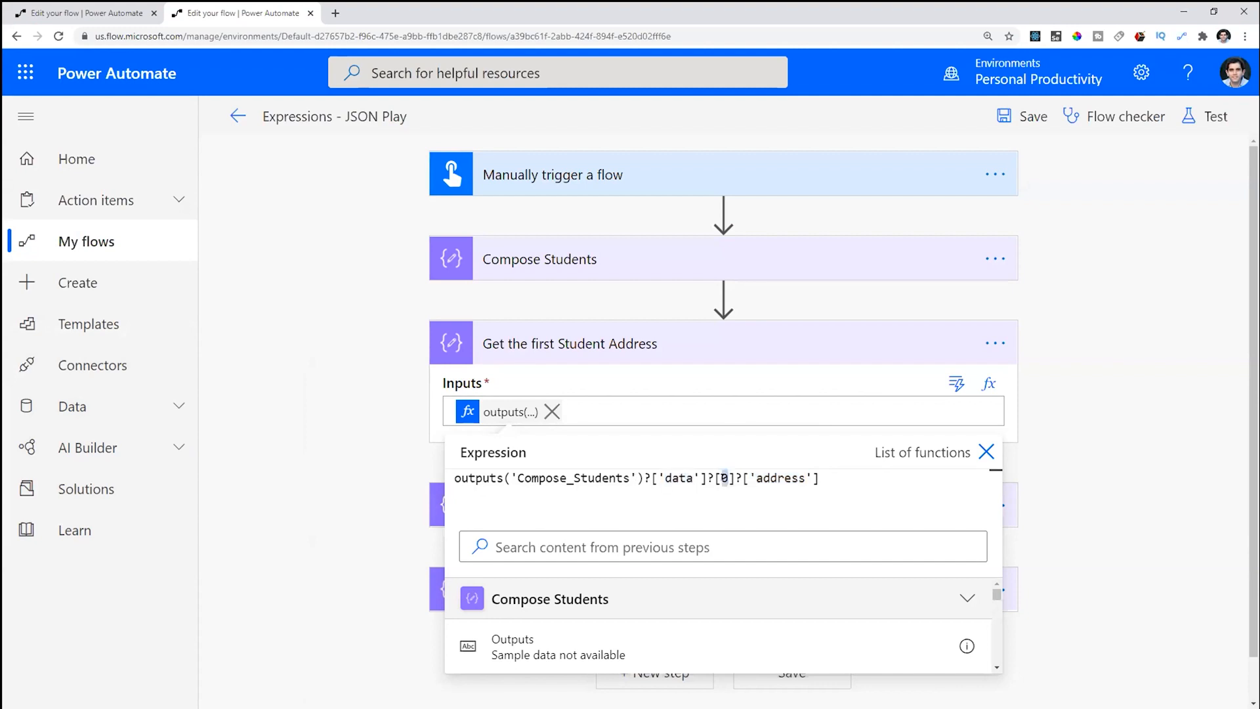
{"action": "double_click", "coordinate": [781, 478]}
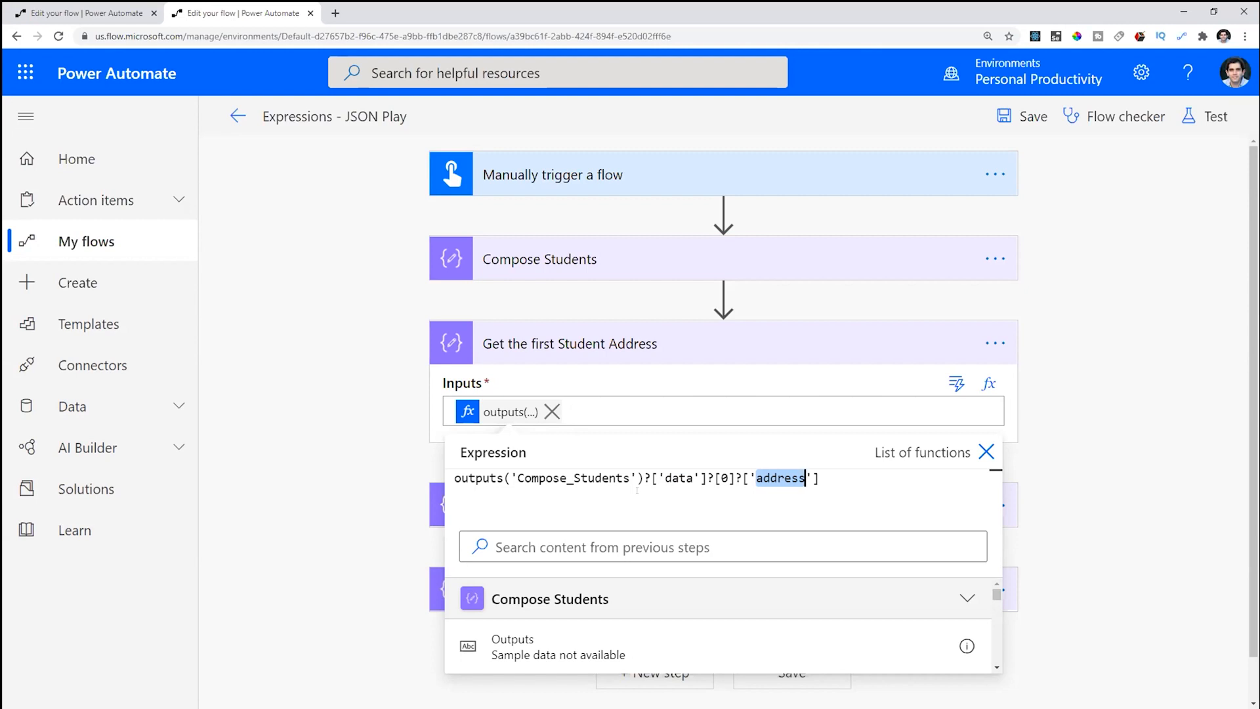
- Highlight the whole student address expression and the question marks before ['data'] and [0]
{"action": "left_click", "coordinate": [626, 497]}
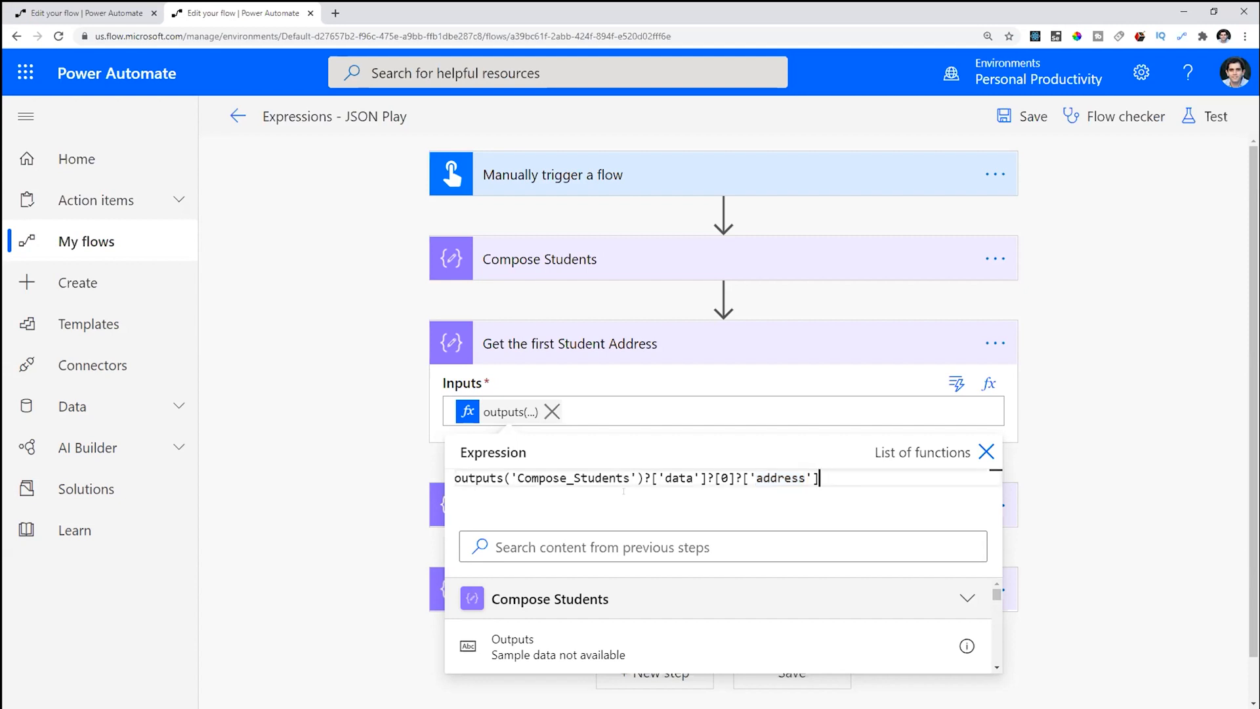
{"action": "left_click_drag", "start_coordinate": [852, 478], "coordinate": [360, 484]}
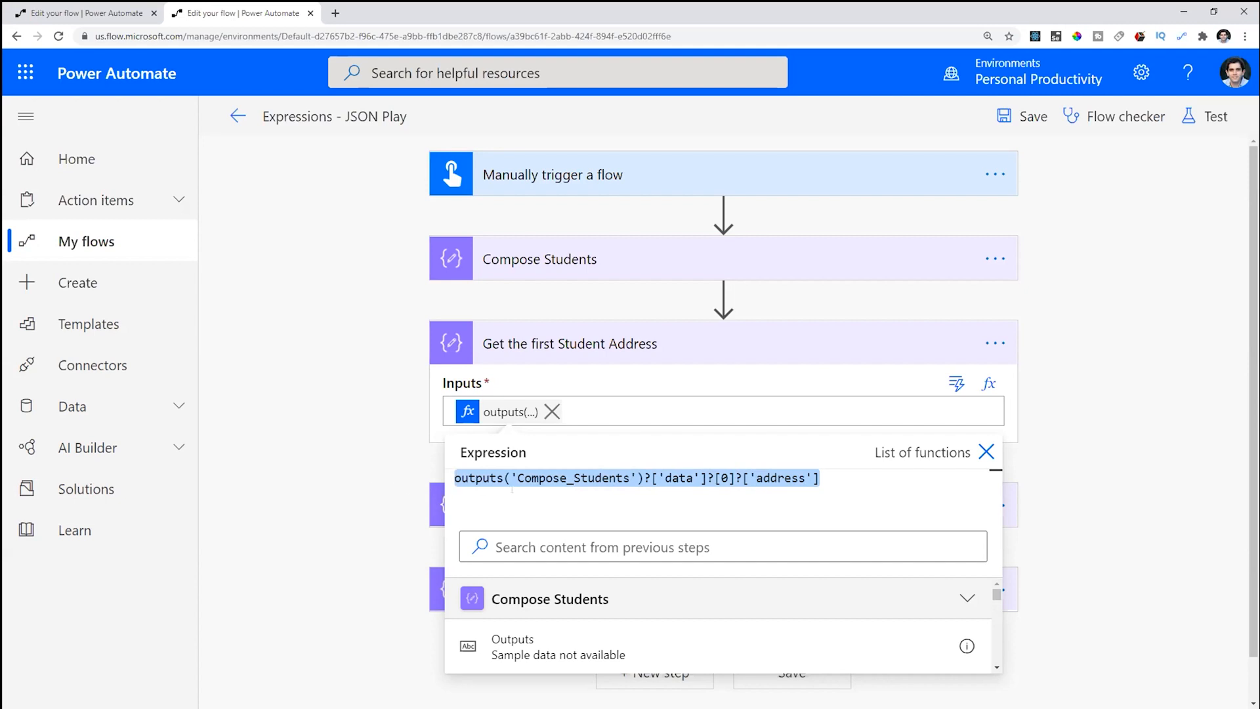
{"action": "left_click", "coordinate": [625, 498]}
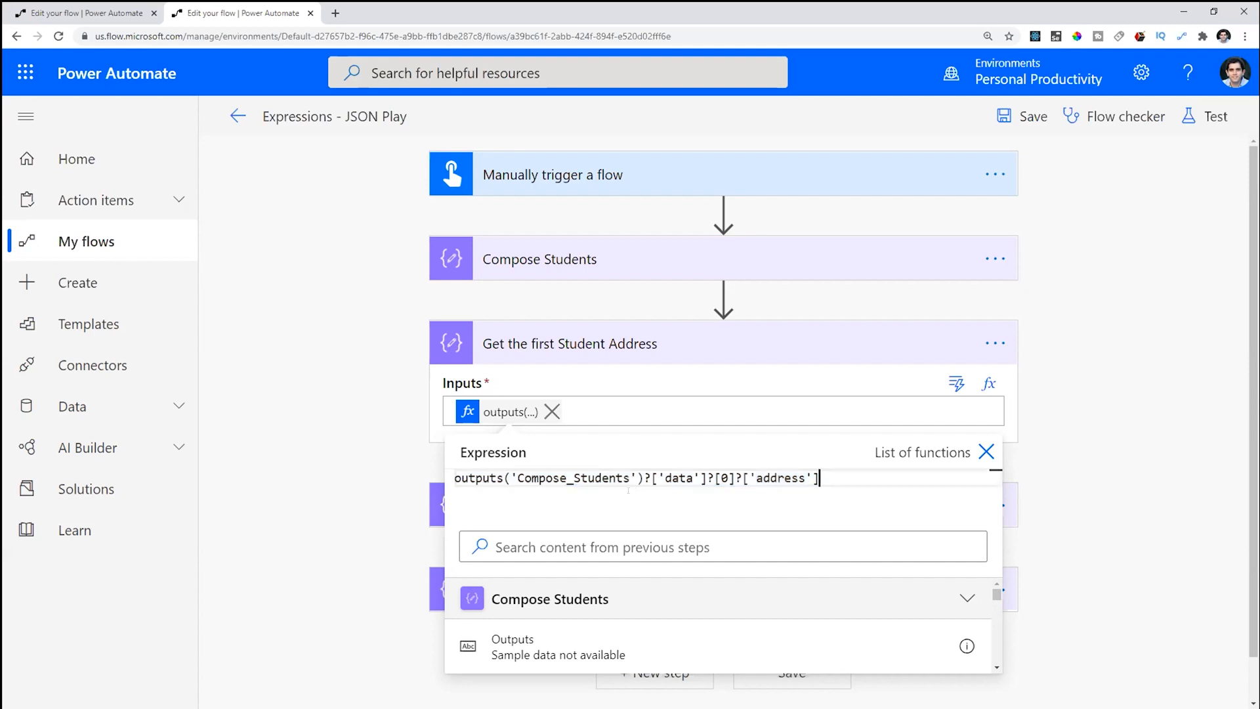
{"action": "left_click_drag", "start_coordinate": [644, 479], "coordinate": [651, 479]}
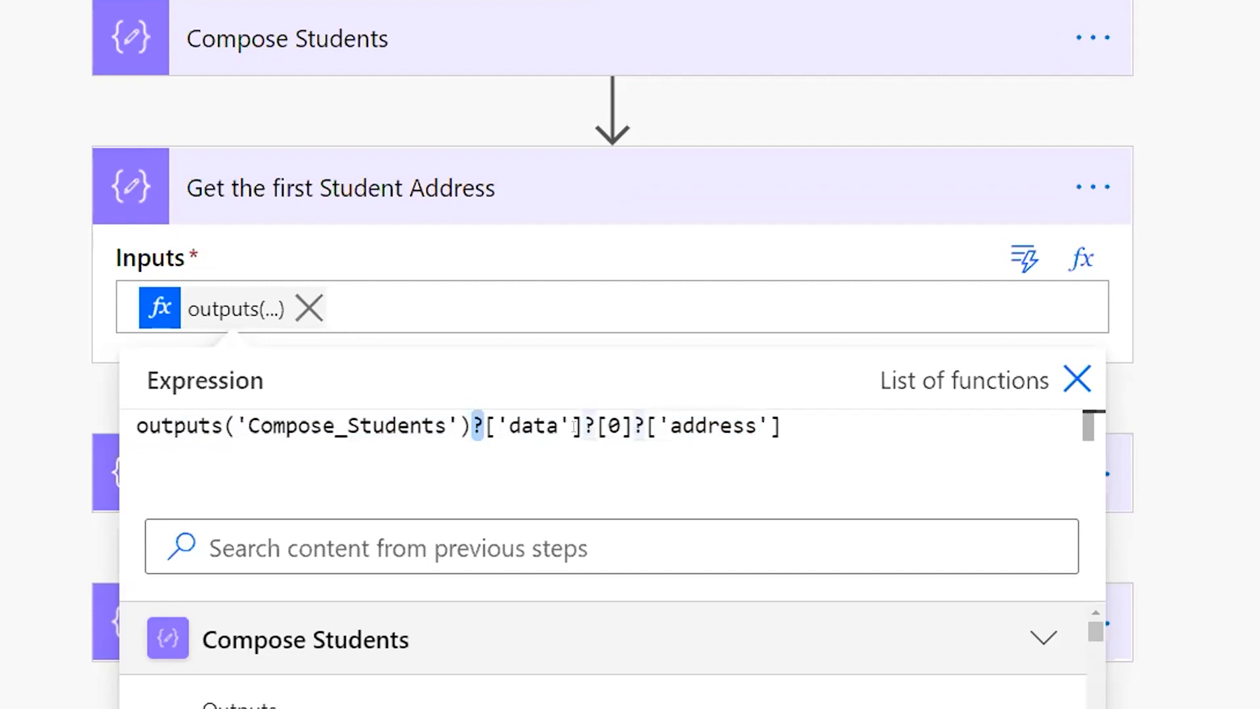
{"action": "left_click_drag", "start_coordinate": [583, 427], "coordinate": [594, 427]}
- Remove all three question marks so the expression reads outputs('Compose_Students')['data'][0]['address']
{"action": "left_click", "coordinate": [480, 417]}
{"action": "key", "text": "BackSpace"}
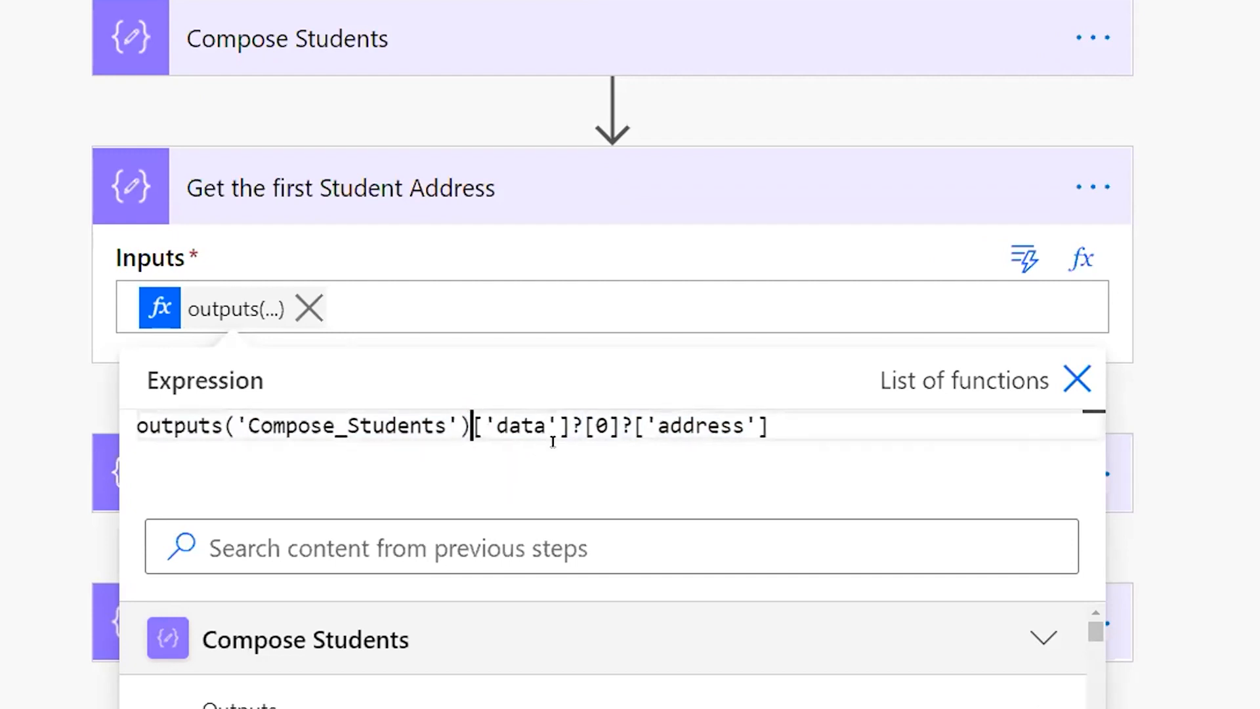
{"action": "left_click", "coordinate": [570, 425]}
{"action": "key", "text": "Delete"}
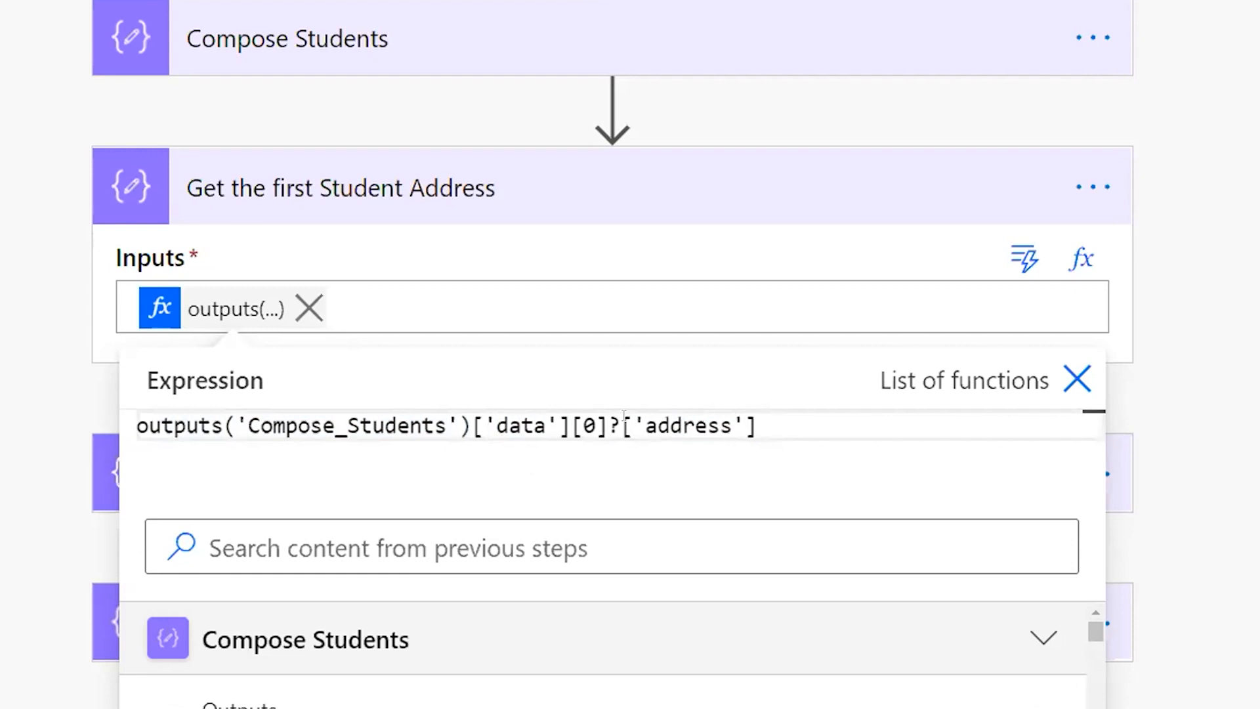
{"action": "left_click", "coordinate": [619, 425]}
{"action": "key", "text": "BackSpace"}
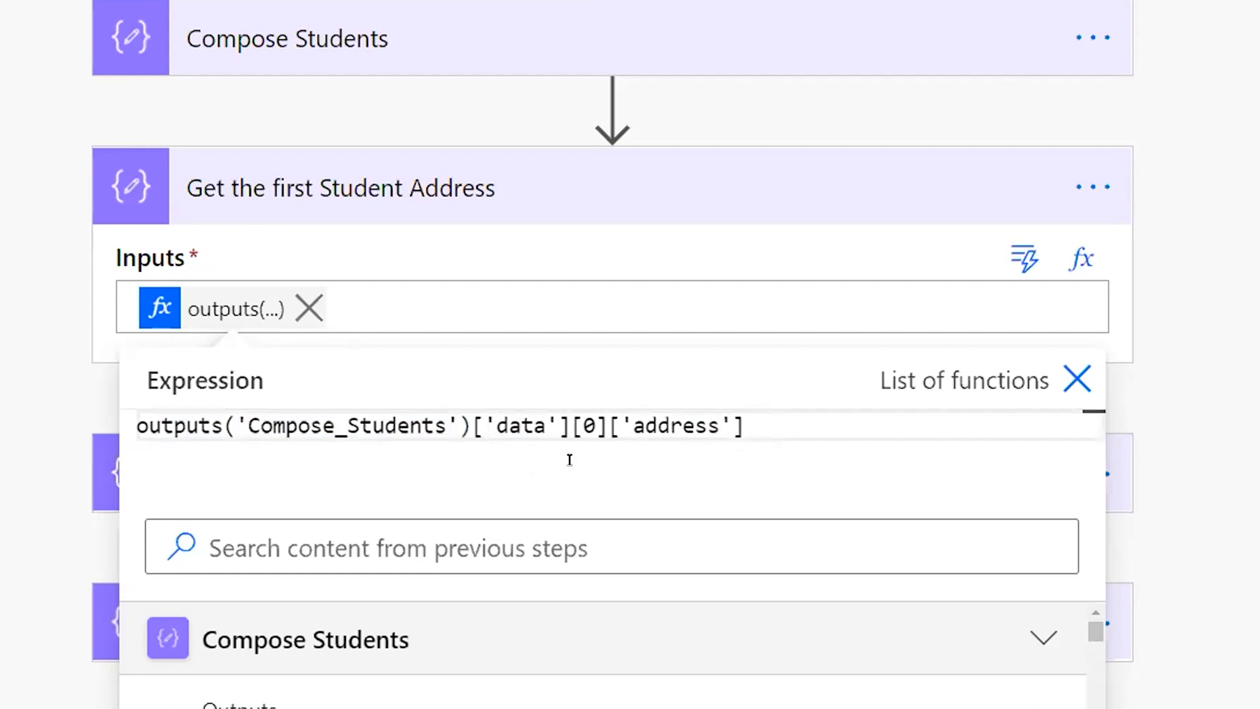
- Try a question mark before ['data'], highlight data, and remove that question mark again
{"action": "left_click", "coordinate": [469, 425]}
{"action": "type", "text": "?"}
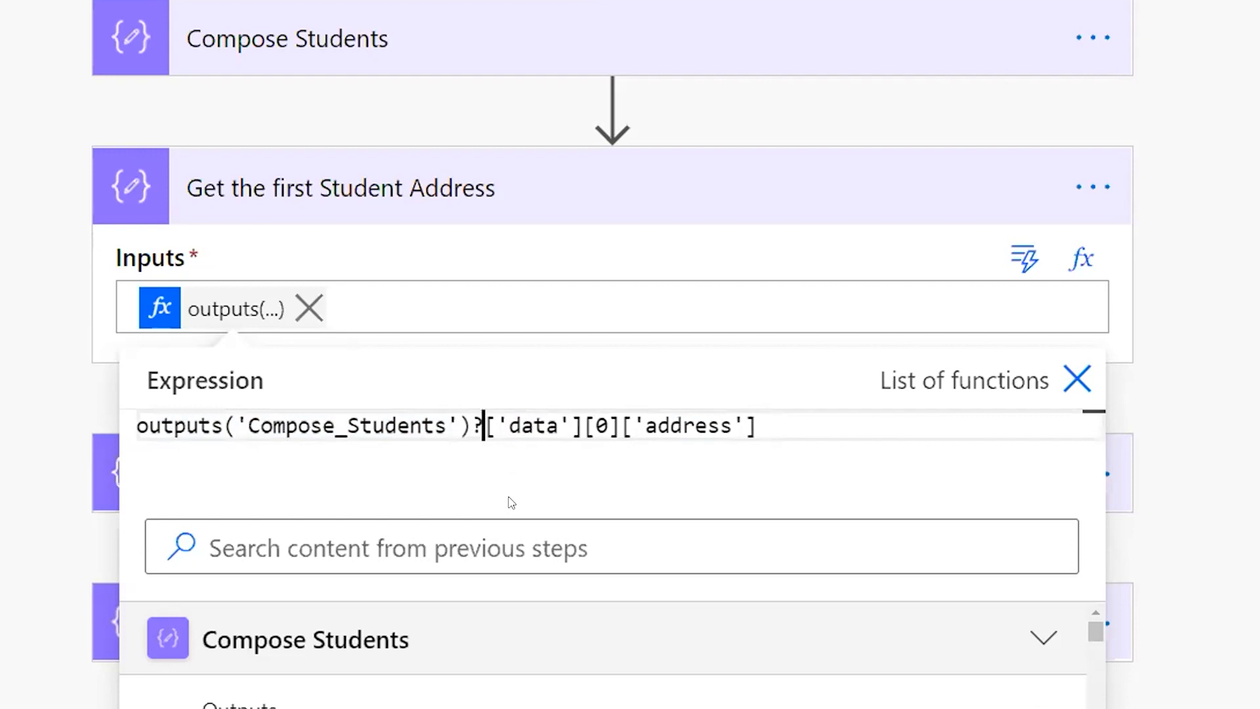
{"action": "double_click", "coordinate": [535, 426]}
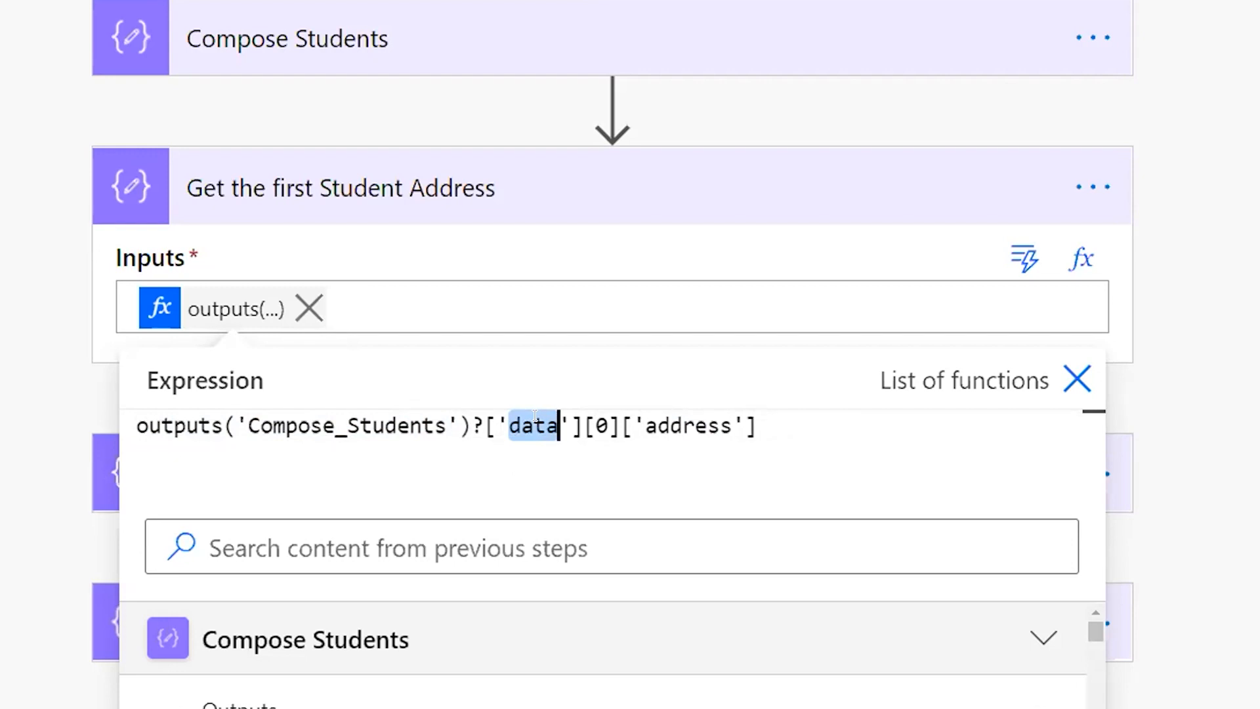
{"action": "left_click", "coordinate": [474, 420]}
{"action": "key", "text": "Delete"}
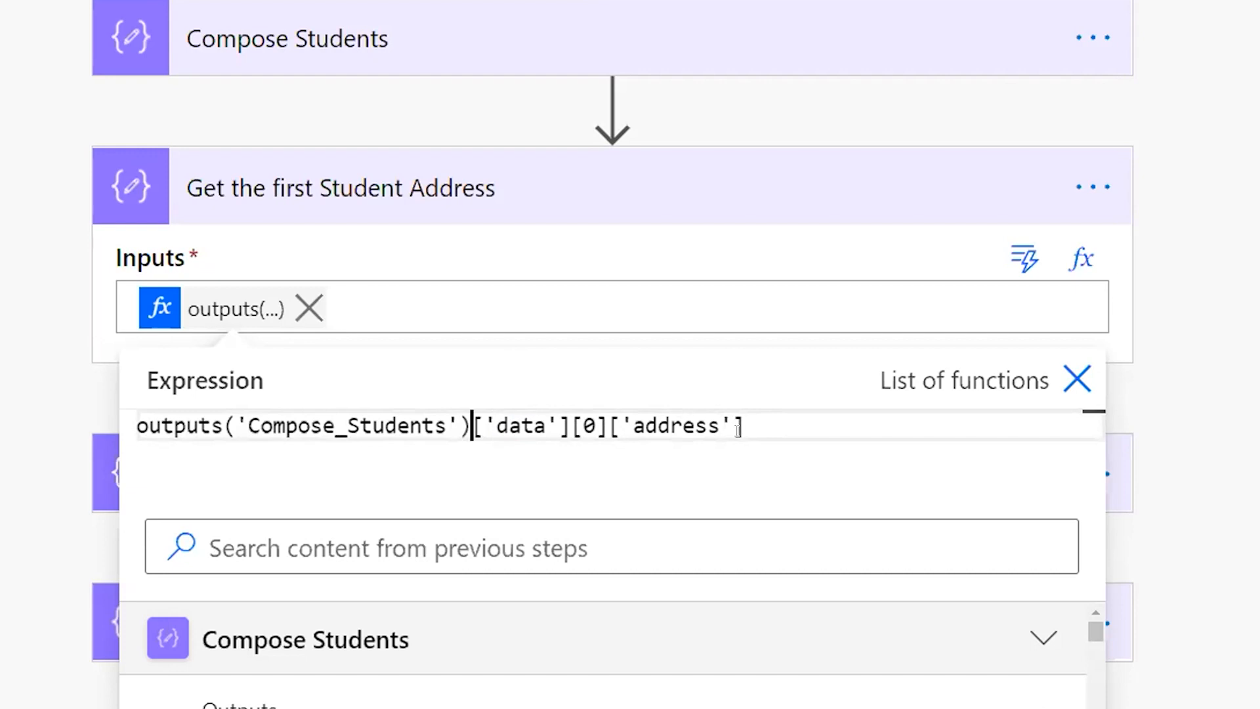
- Restore the question marks so the expression reads outputs('Compose_Students')?['data']?[0]?['address']
{"action": "type", "text": "?"}
{"action": "key", "text": "Right"}
{"action": "key", "text": "Right"}
{"action": "key", "text": "Right"}
{"action": "key", "text": "Right"}
{"action": "key", "text": "Right"}
{"action": "key", "text": "Right"}
{"action": "key", "text": "Right"}
{"action": "key", "text": "Right"}
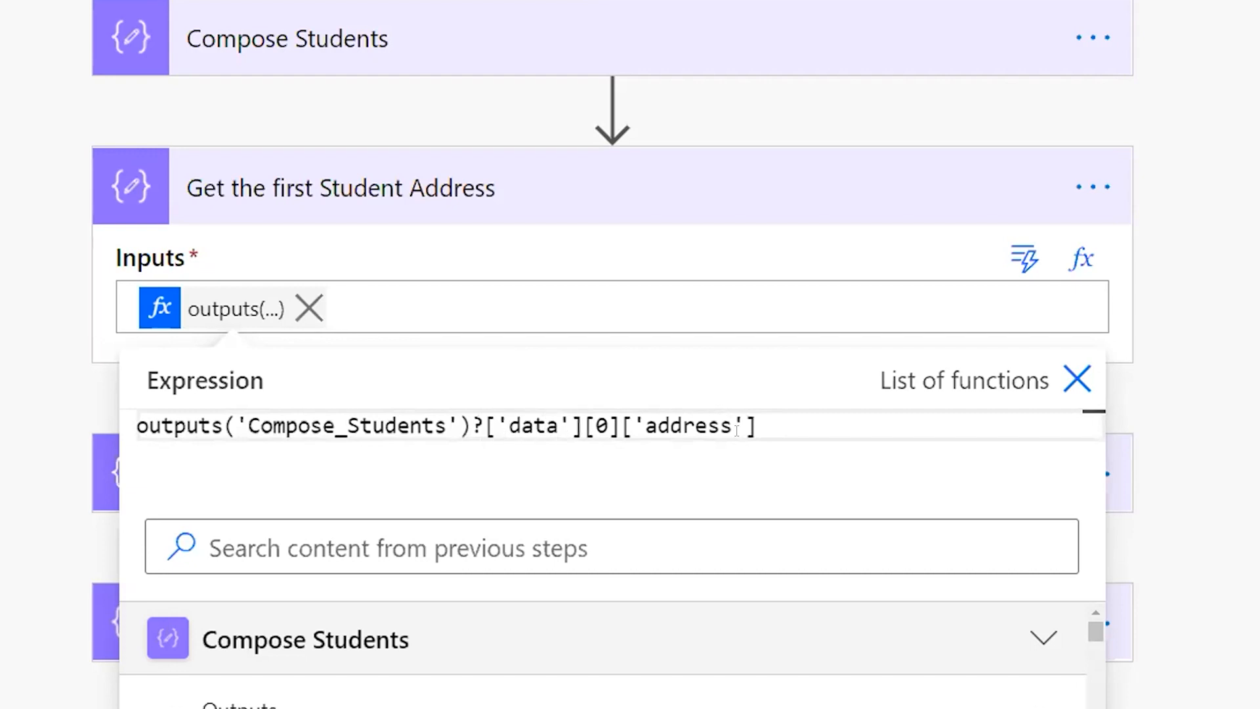
{"action": "type", "text": "?"}
{"action": "key", "text": "Right"}
{"action": "key", "text": "Right"}
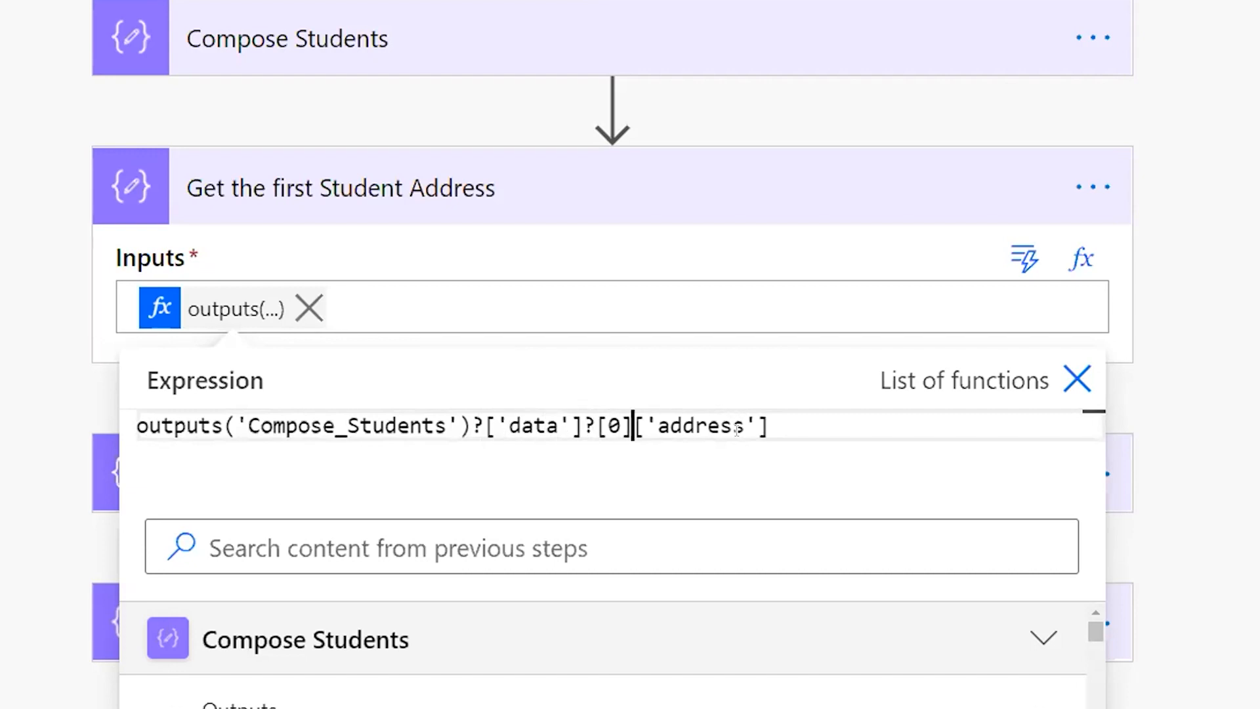
{"action": "key", "text": "Right"}
{"action": "type", "text": "?"}
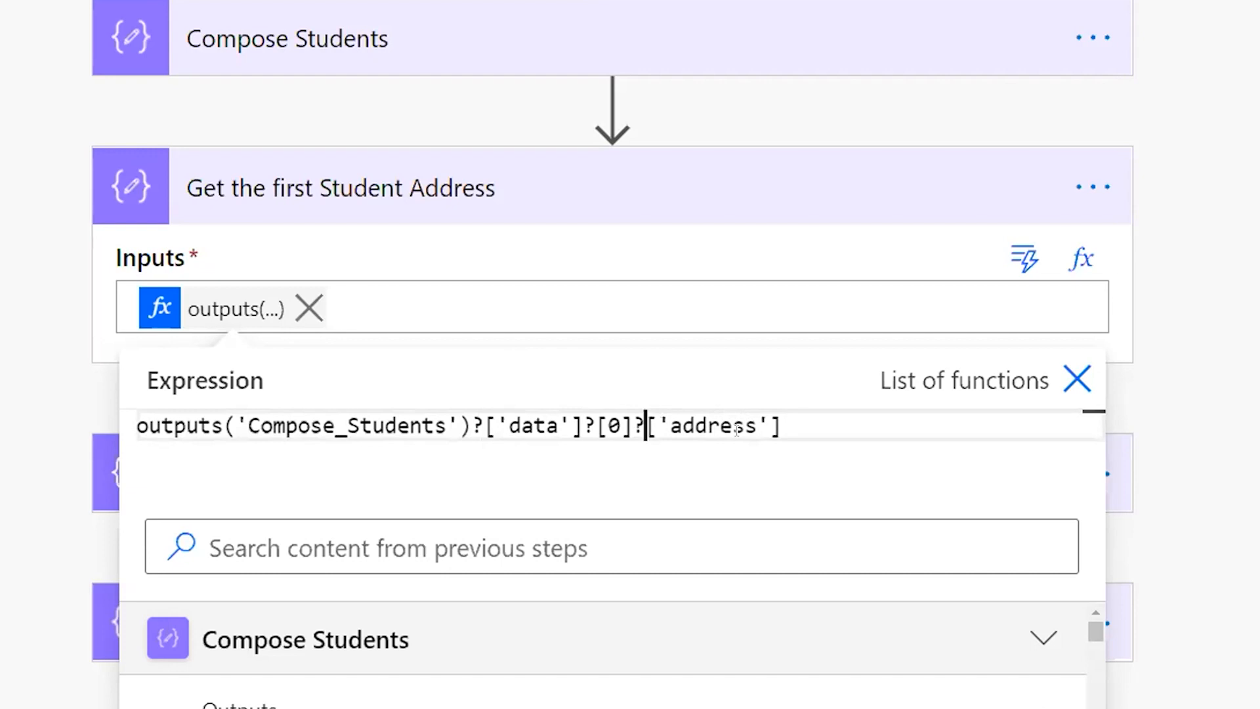
- Leave the expression editor, examine the students' email fields in the Compose Students JSON, highlight the first one's yahoo domain, and collapse the action
{"action": "left_click", "coordinate": [83, 408]}
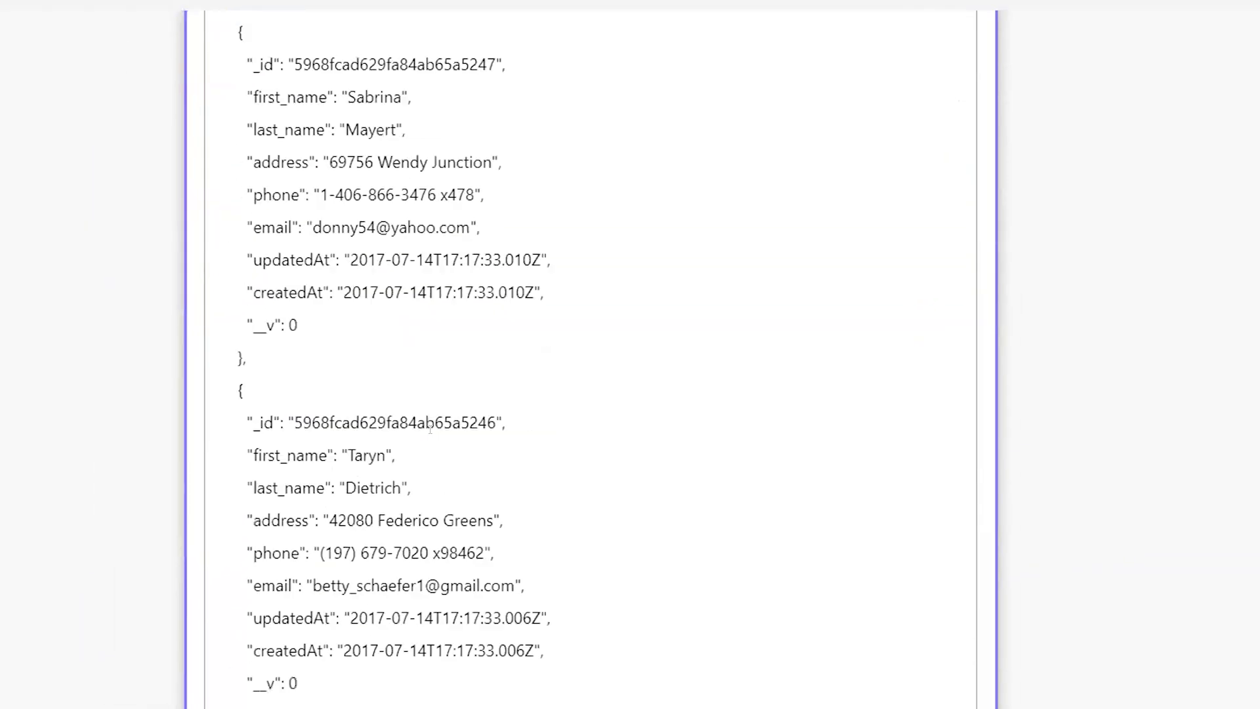
{"action": "scroll", "coordinate": [430, 428], "scroll_direction": "down", "scroll_amount": 1}
{"action": "double_click", "coordinate": [272, 219]}
{"action": "double_click", "coordinate": [413, 218]}
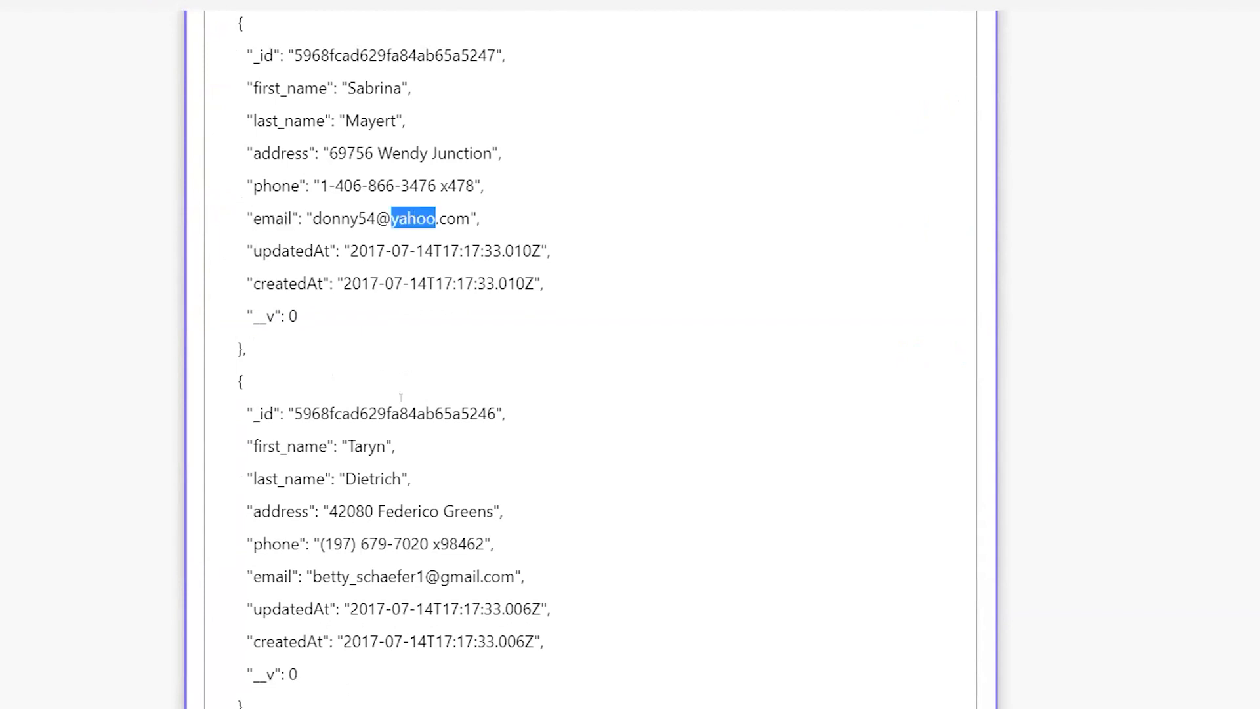
{"action": "scroll", "coordinate": [409, 258], "scroll_direction": "down", "scroll_amount": 3}
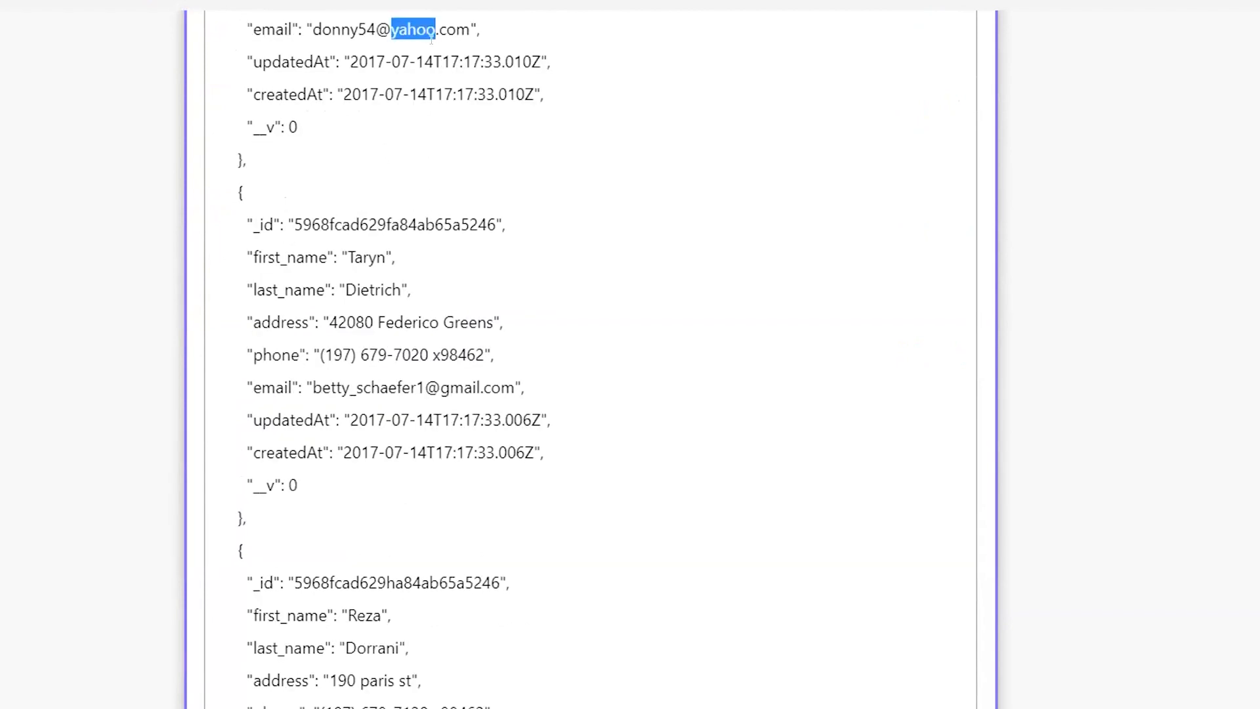
{"action": "scroll", "coordinate": [473, 469], "scroll_direction": "down", "scroll_amount": 2}
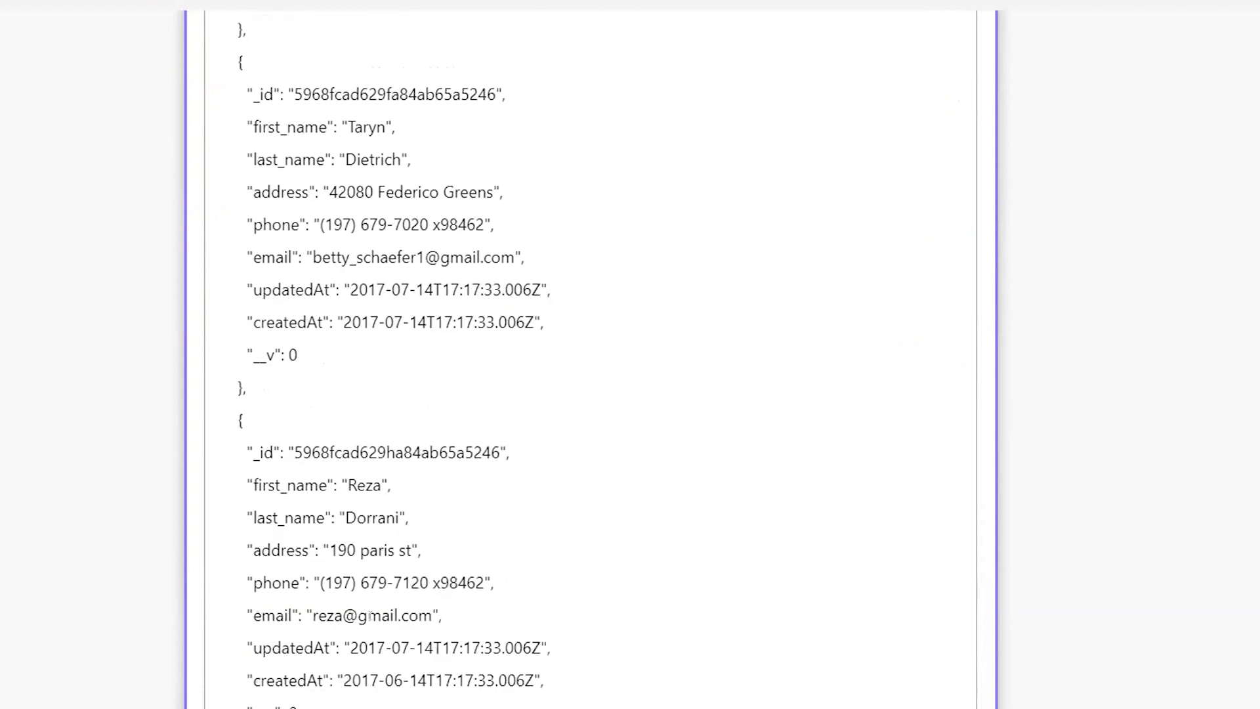
{"action": "scroll", "coordinate": [370, 615], "scroll_direction": "up", "scroll_amount": 12}
{"action": "left_click", "coordinate": [383, 197]}
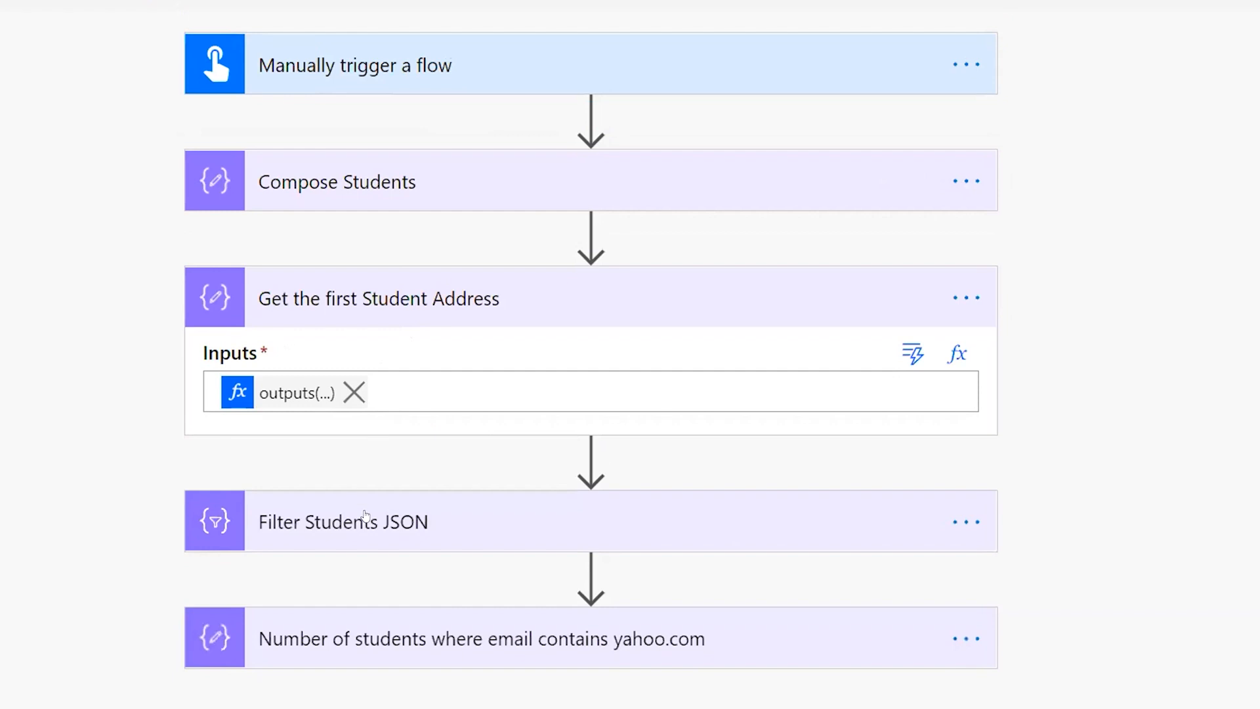
- Insert a Filter array action between Get the first Student Address and Filter Students JSON
{"action": "left_click", "coordinate": [367, 515]}
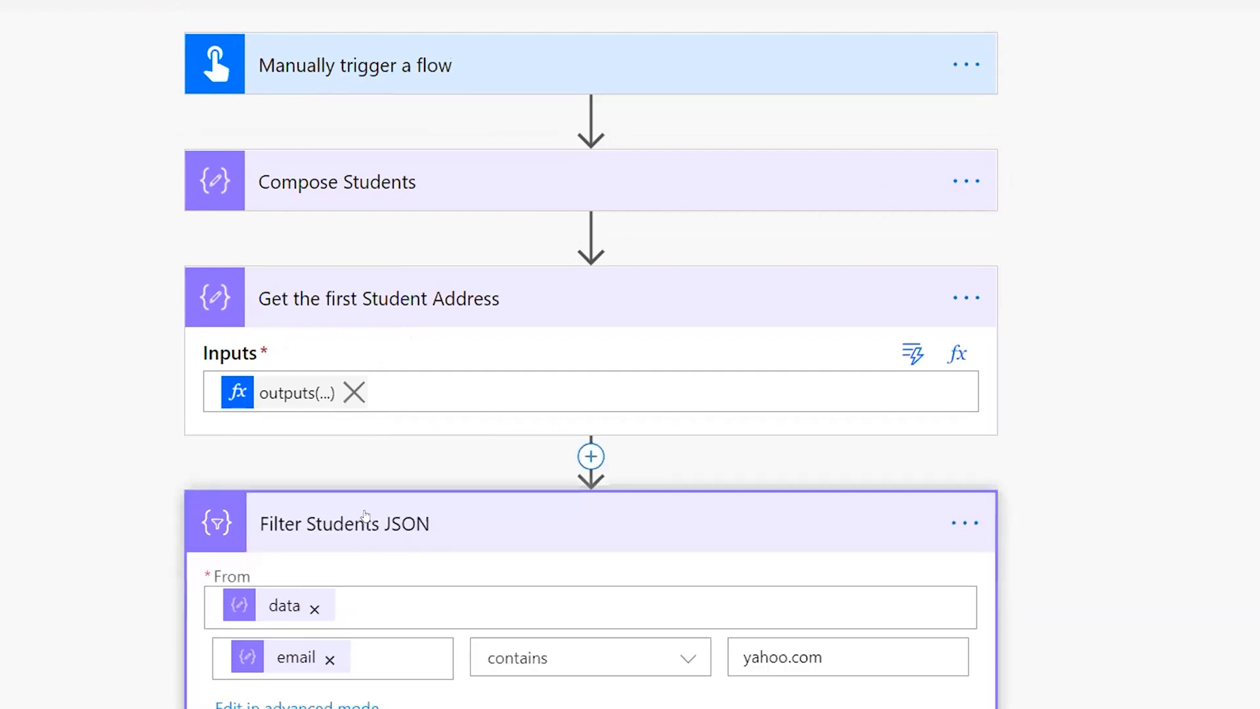
{"action": "scroll", "coordinate": [365, 517], "scroll_direction": "down", "scroll_amount": 2}
{"action": "left_click", "coordinate": [590, 295]}
{"action": "left_click", "coordinate": [569, 333]}
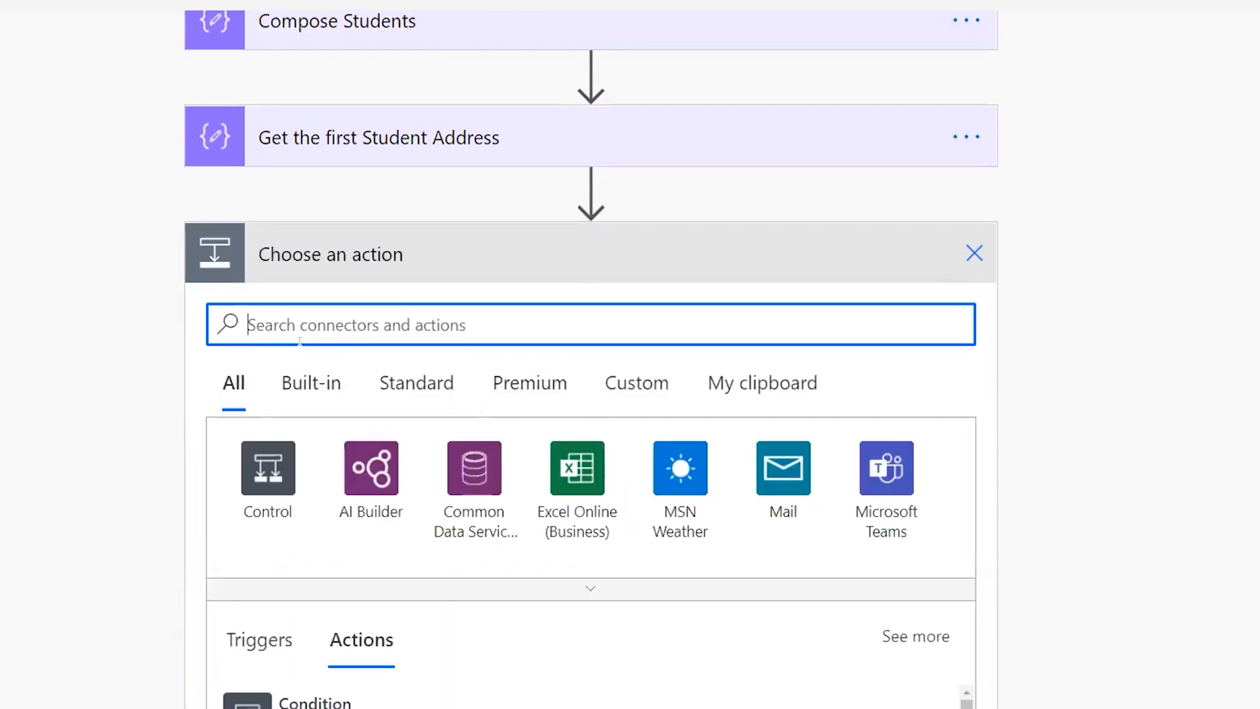
{"action": "type", "text": "filter"}
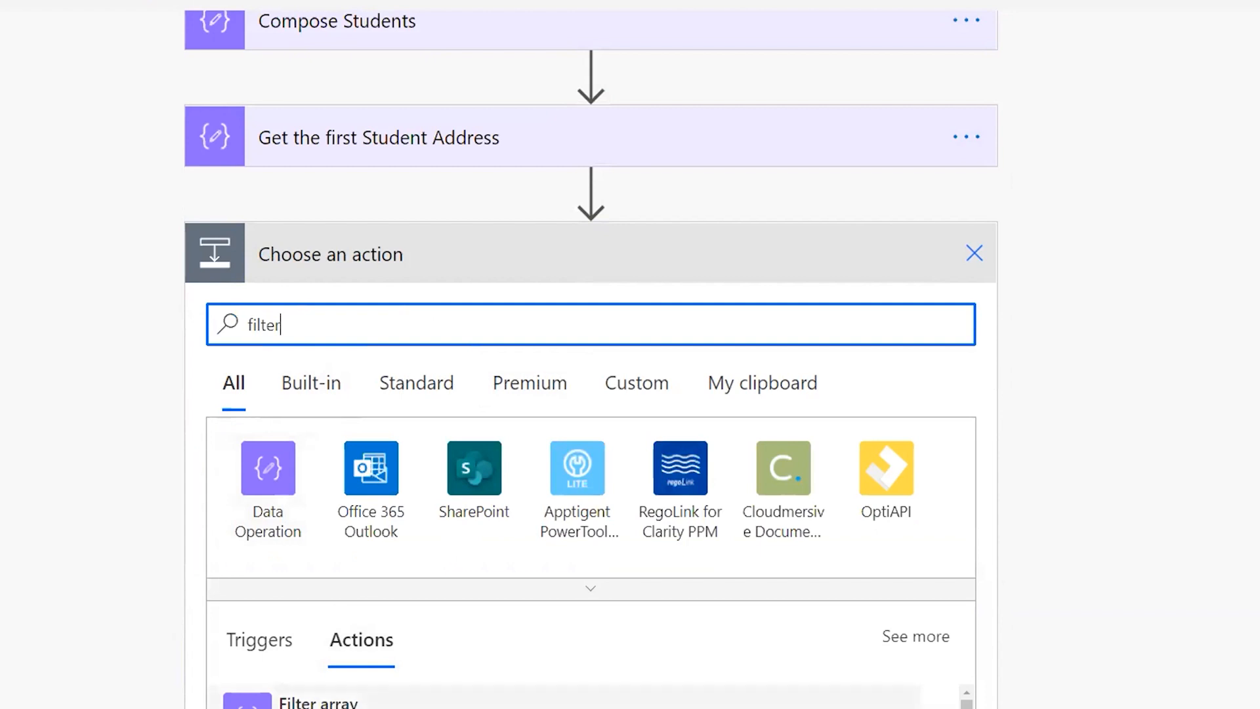
{"action": "left_click", "coordinate": [315, 701]}
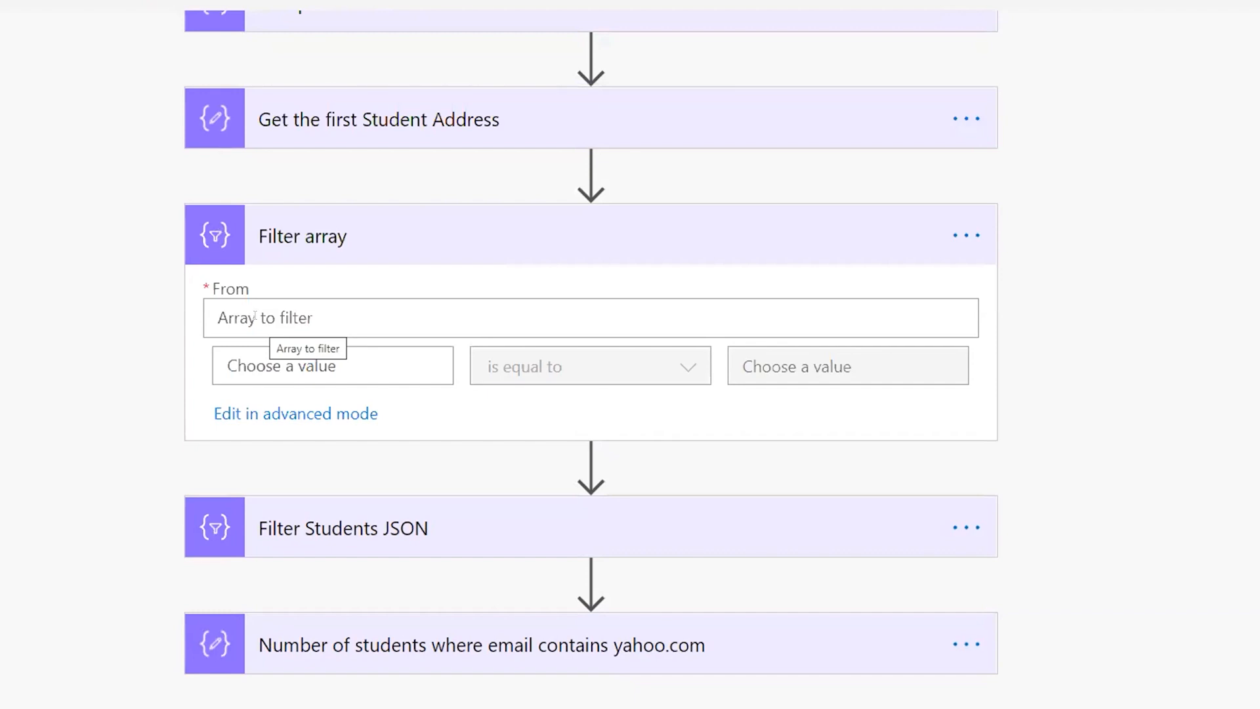
- Expand Filter Students JSON and inspect the expression behind the data token in its From field
{"action": "left_click", "coordinate": [354, 533]}
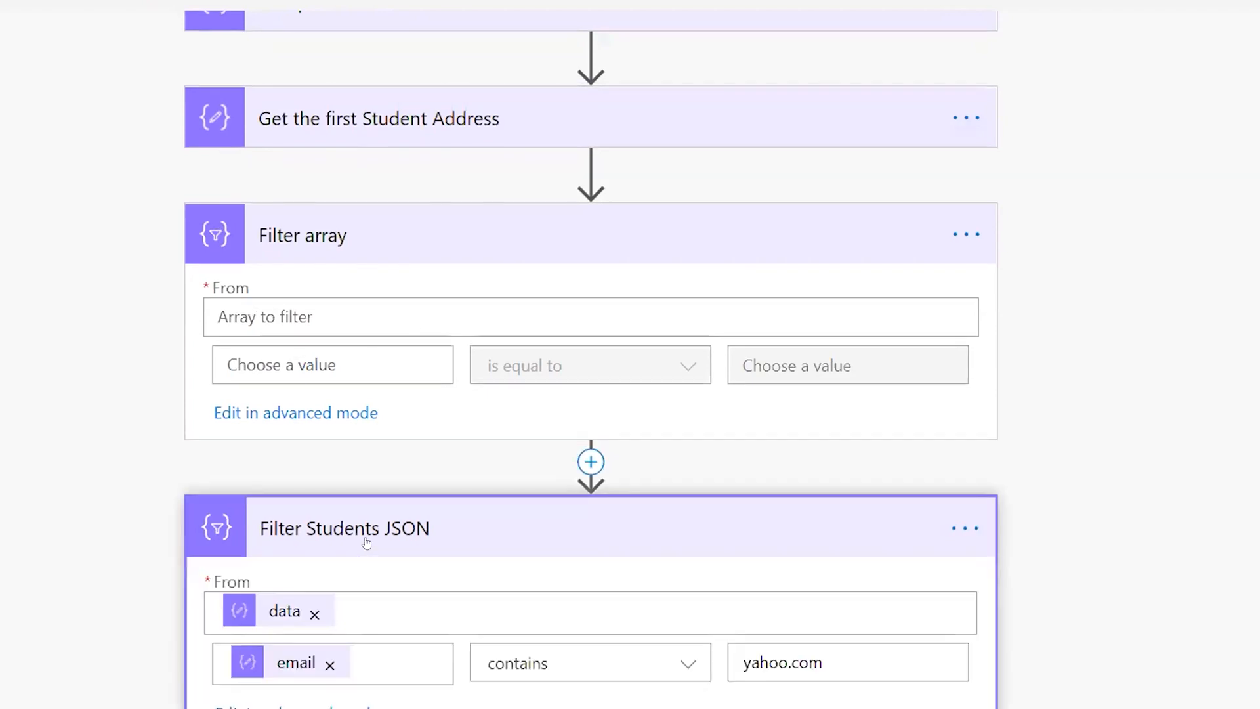
{"action": "scroll", "coordinate": [315, 531], "scroll_direction": "down", "scroll_amount": 1}
{"action": "mouse_move", "coordinate": [271, 531]}
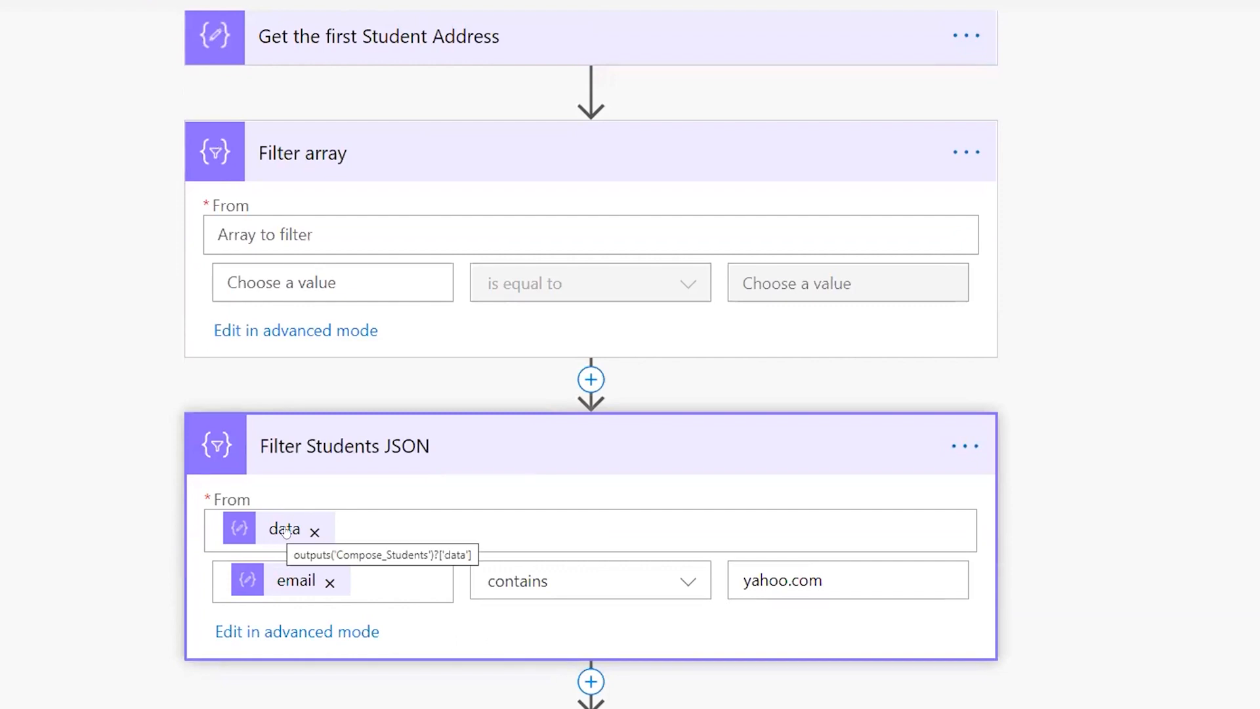
- Switch to a.json in Visual Studio Code, highlight the data key and its opening array bracket, and return to the flow
{"action": "scroll", "coordinate": [900, 256], "scroll_direction": "up", "scroll_amount": 2}
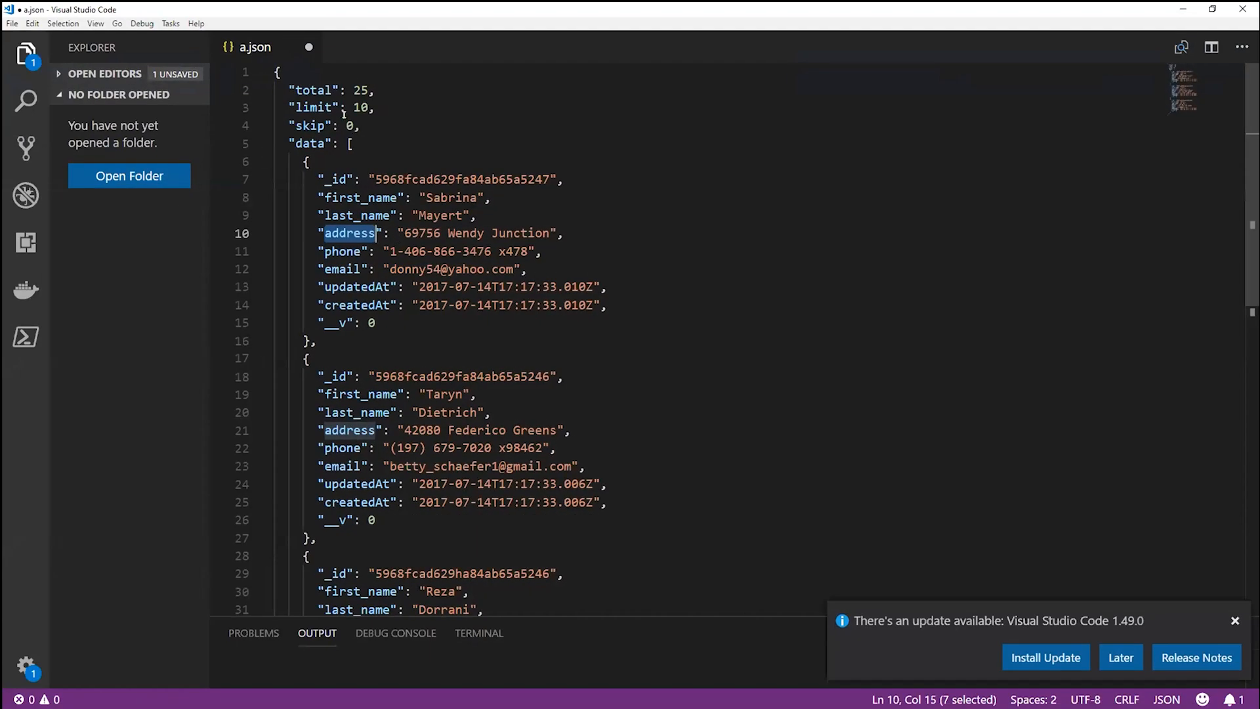
{"action": "left_click", "coordinate": [344, 107]}
{"action": "double_click", "coordinate": [309, 144]}
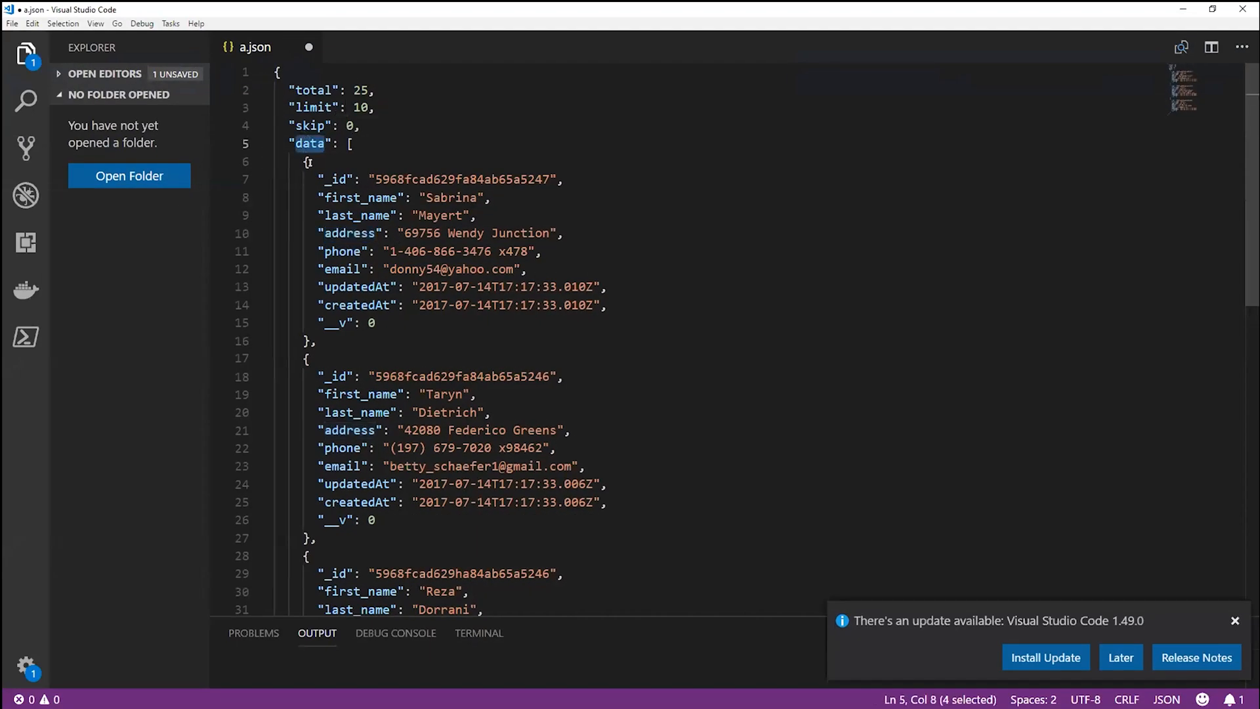
{"action": "double_click", "coordinate": [310, 143]}
{"action": "left_click", "coordinate": [352, 143]}
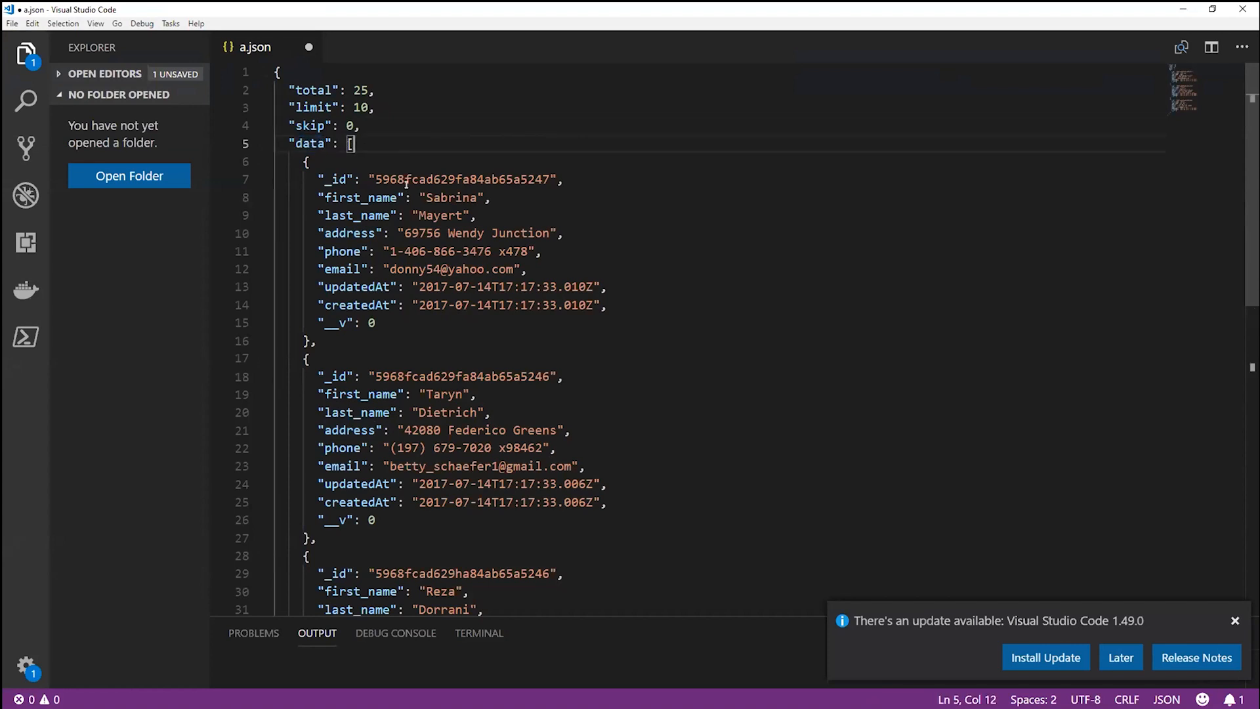
{"action": "left_click", "coordinate": [1183, 9]}
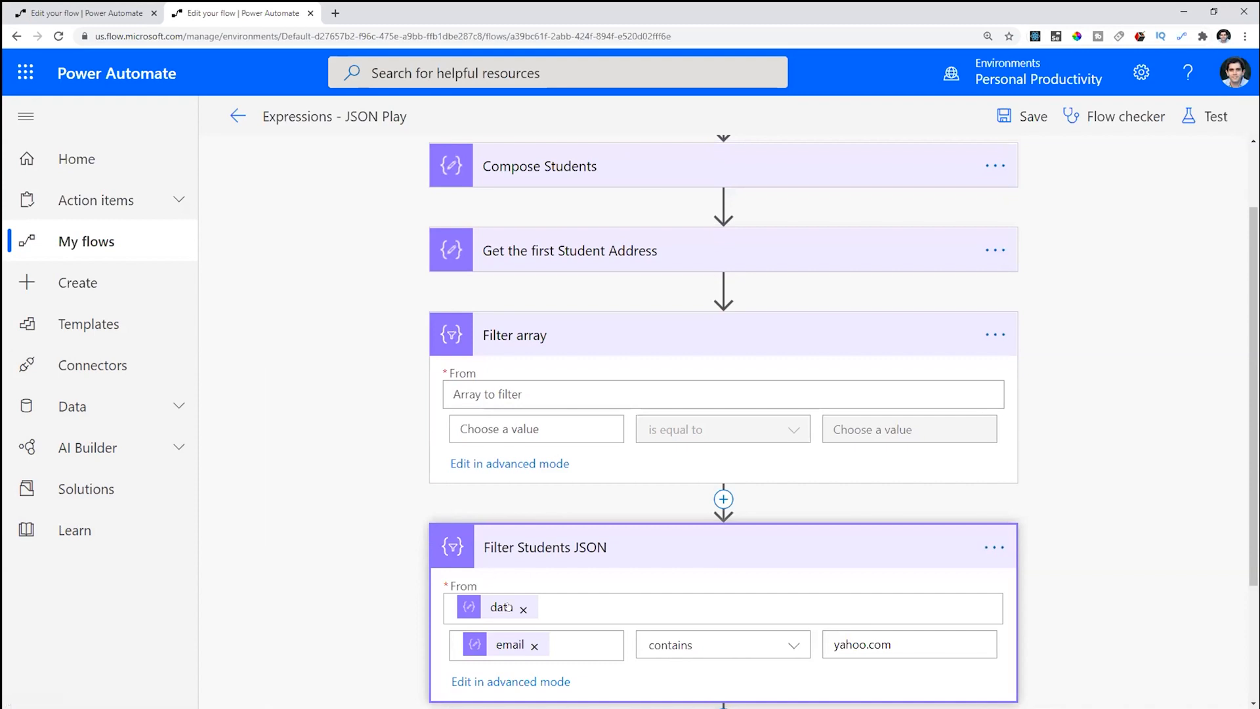
- Peek at the code of Filter Students JSON, highlight outputs('Compose_Students')?['data'] in its from line, and close the code view
{"action": "left_click", "coordinate": [993, 547]}
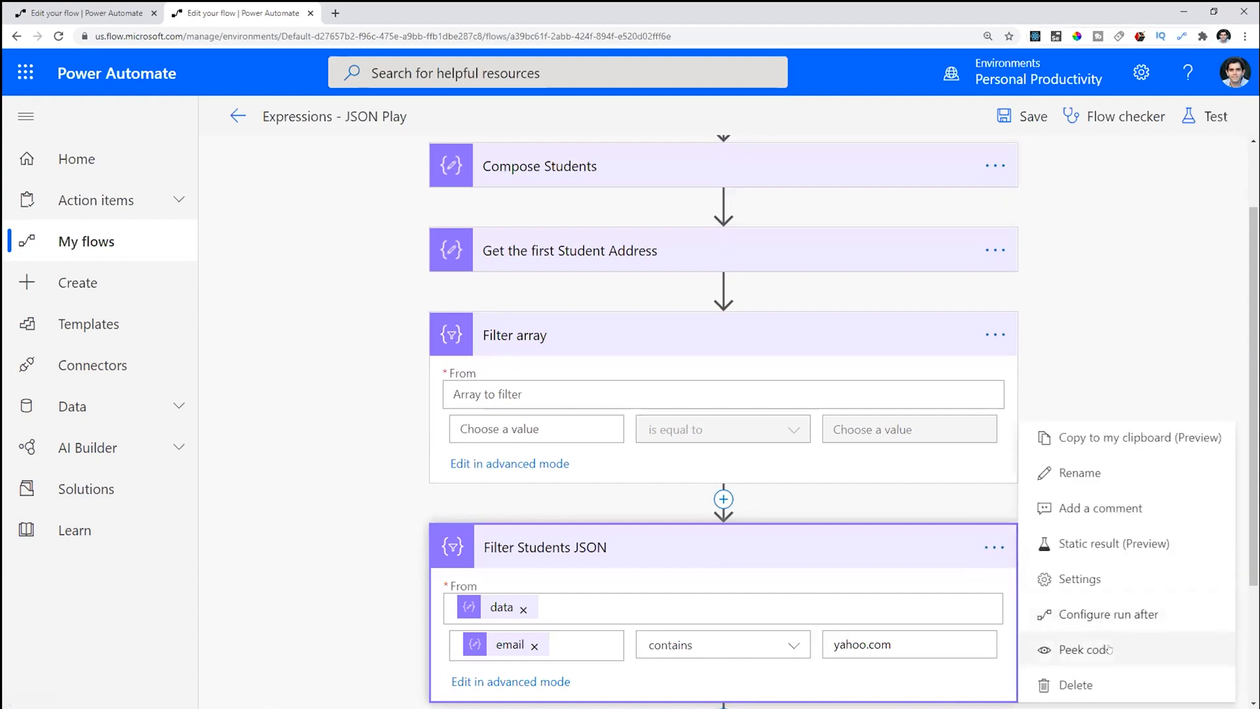
{"action": "left_click", "coordinate": [1103, 645]}
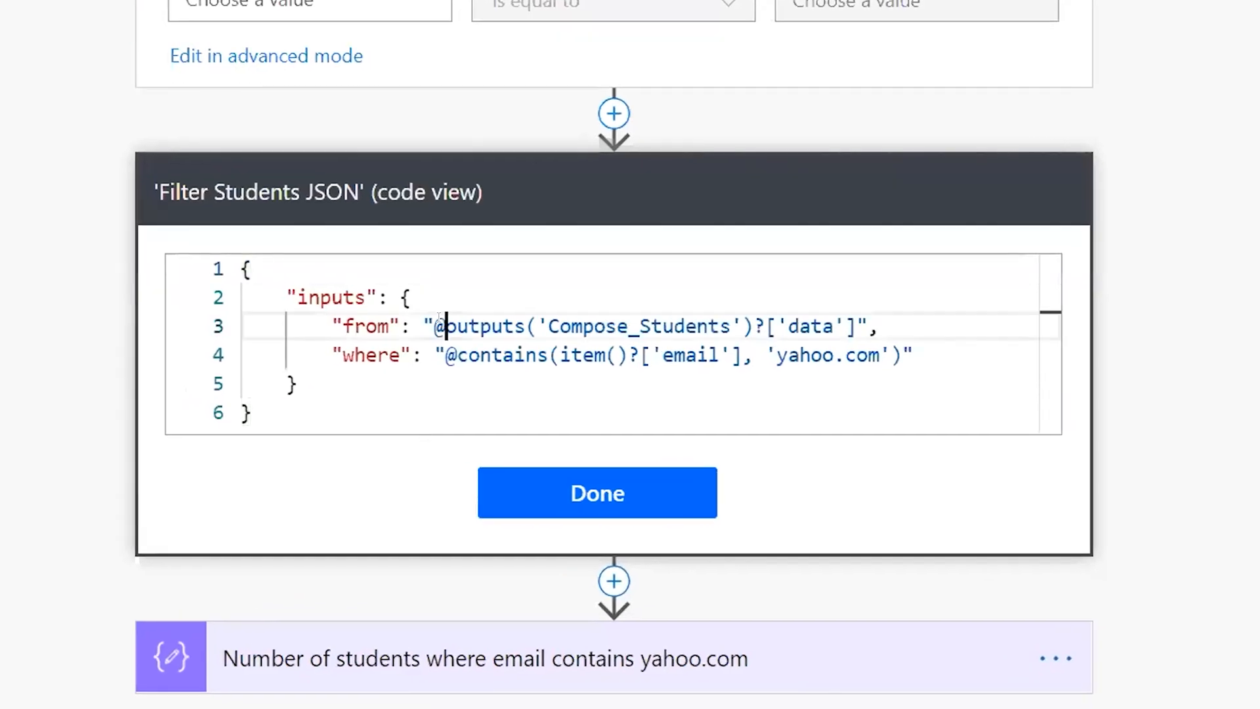
{"action": "left_click_drag", "start_coordinate": [620, 390], "coordinate": [699, 389]}
{"action": "left_click_drag", "start_coordinate": [559, 320], "coordinate": [750, 320]}
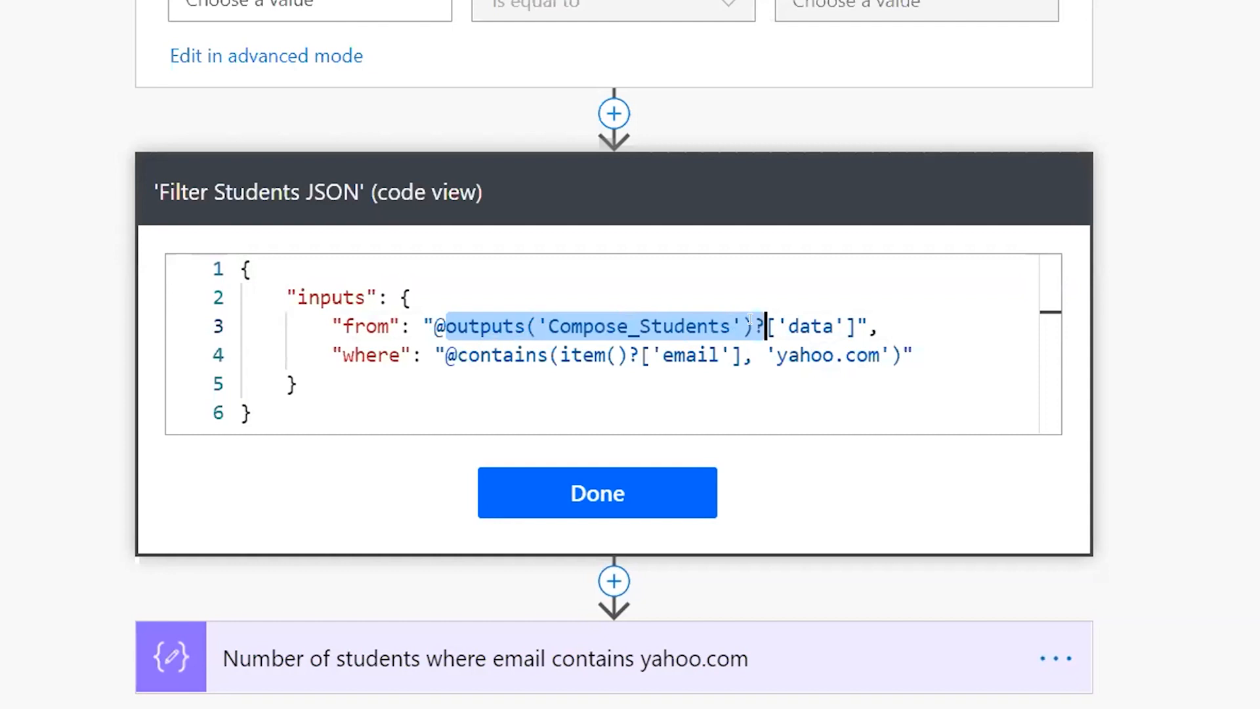
{"action": "left_click_drag", "start_coordinate": [750, 320], "coordinate": [851, 320]}
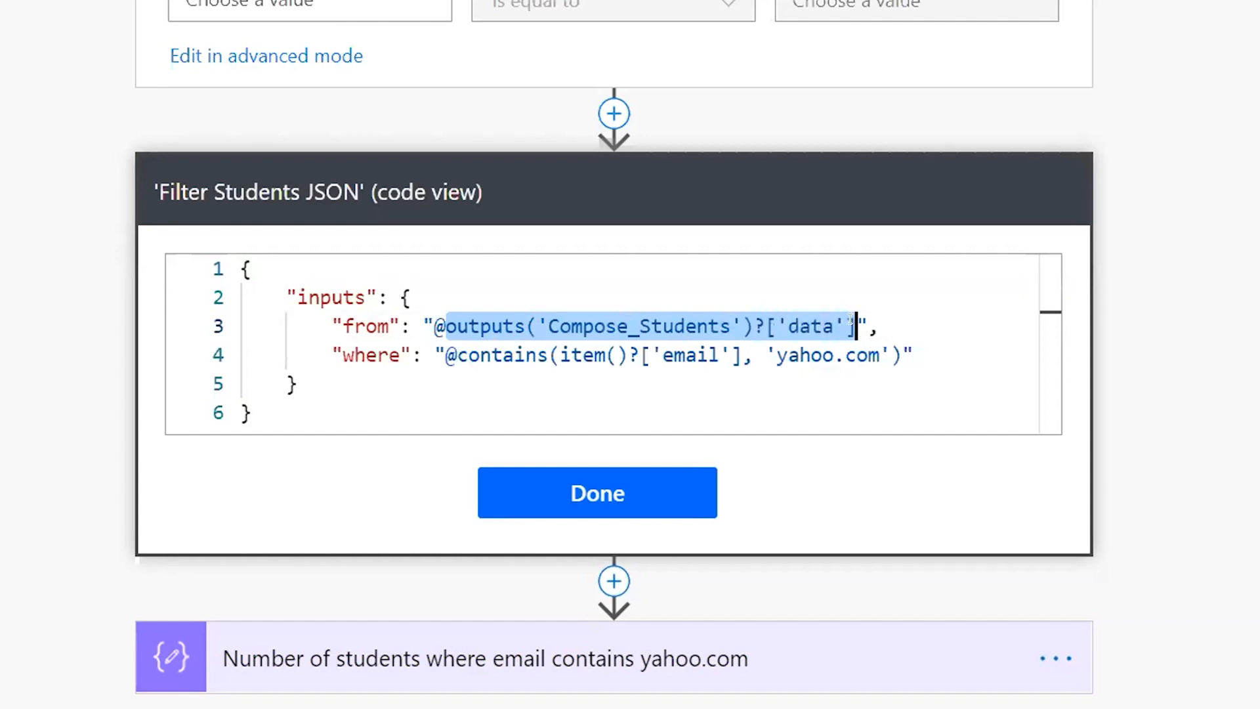
{"action": "left_click", "coordinate": [662, 494]}
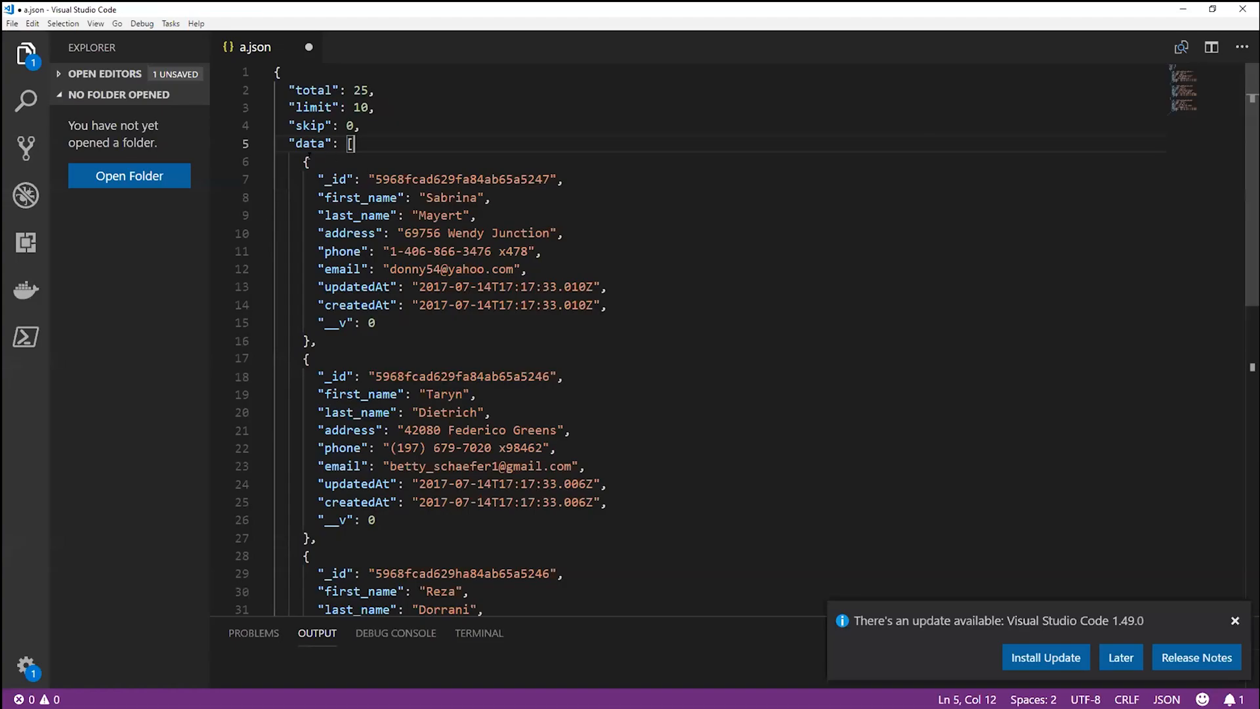
- Check the first student's email key in a.json and replace the email token in Filter Students JSON's condition with the expression item()?['email']
{"action": "left_click", "coordinate": [304, 159]}
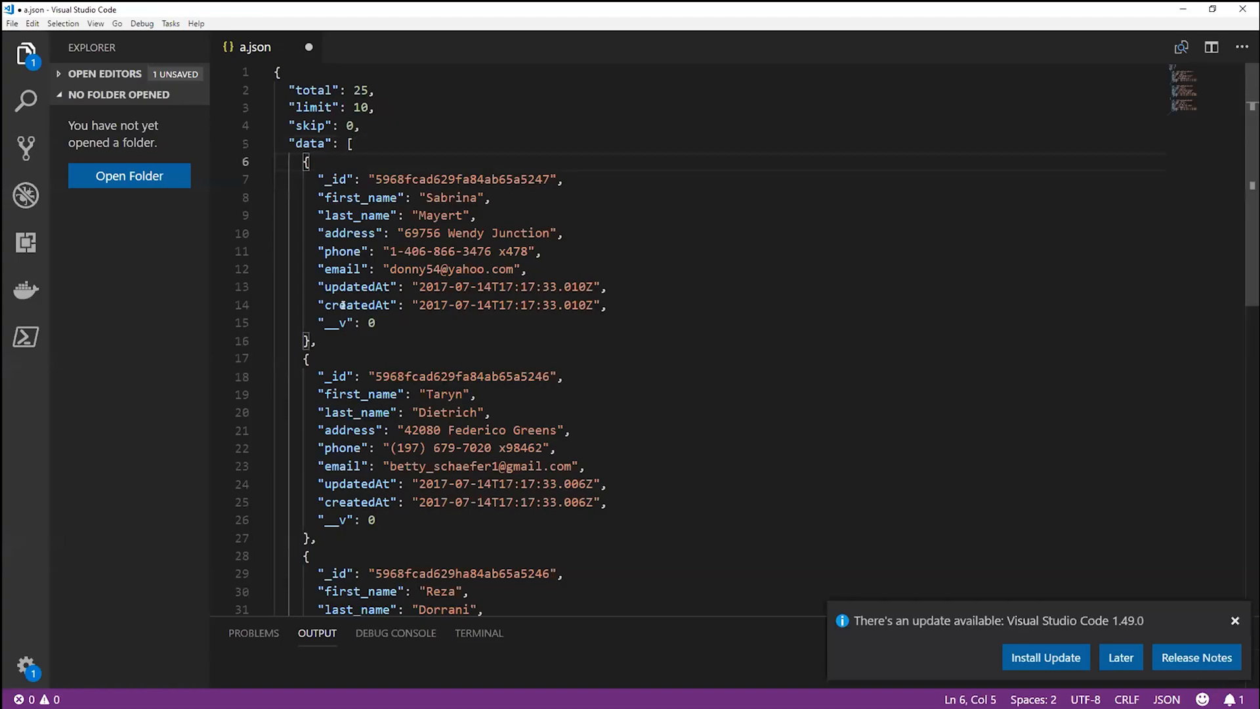
{"action": "double_click", "coordinate": [341, 269]}
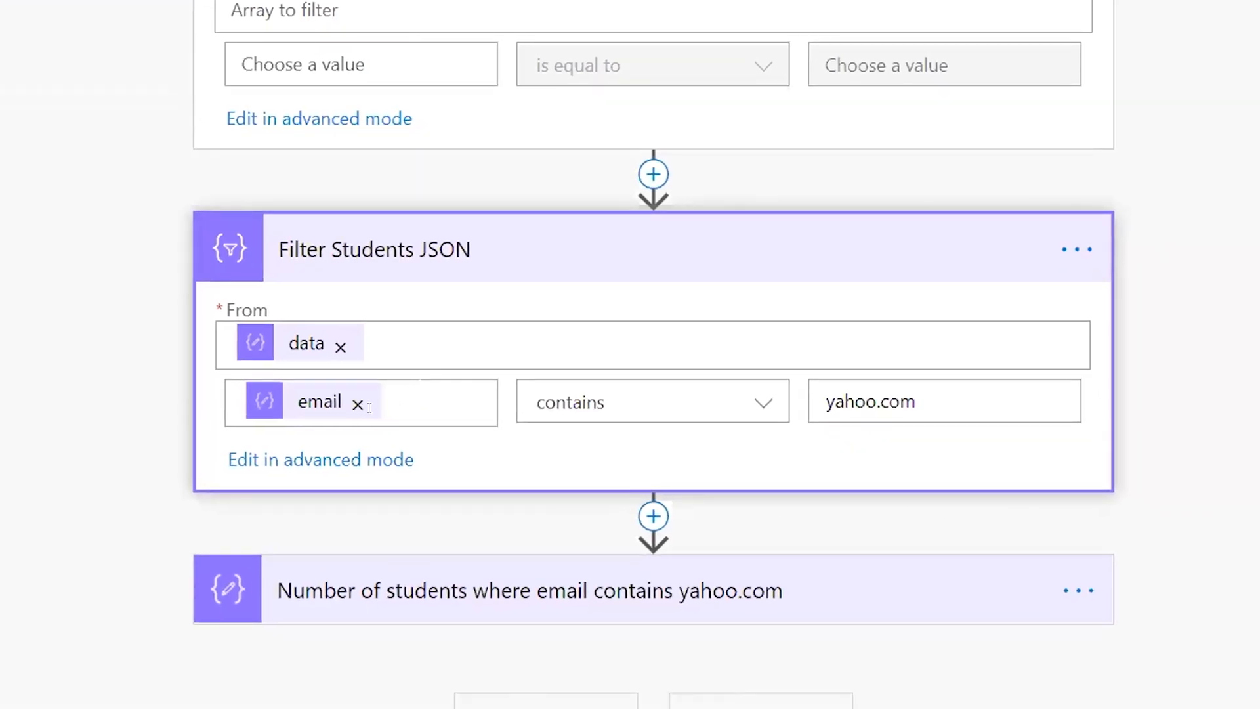
{"action": "left_click", "coordinate": [358, 404]}
{"action": "left_click", "coordinate": [835, 462]}
{"action": "type", "text": "item("}
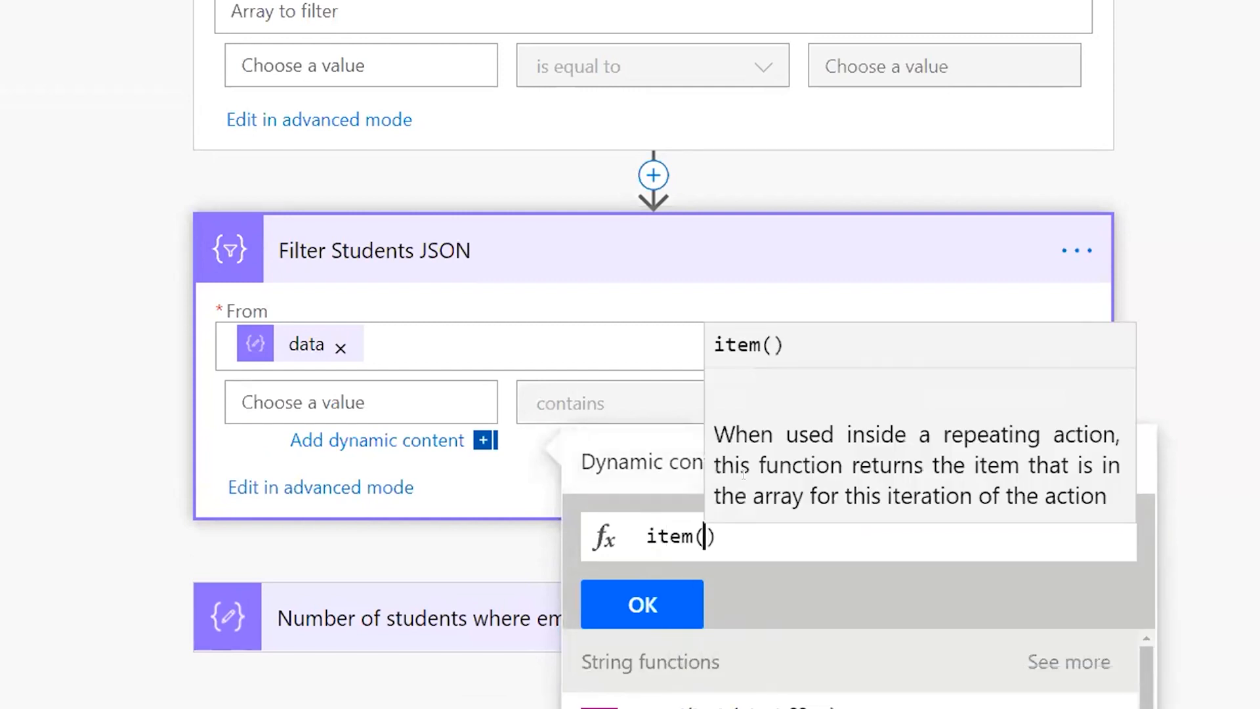
{"action": "type", "text": ")"}
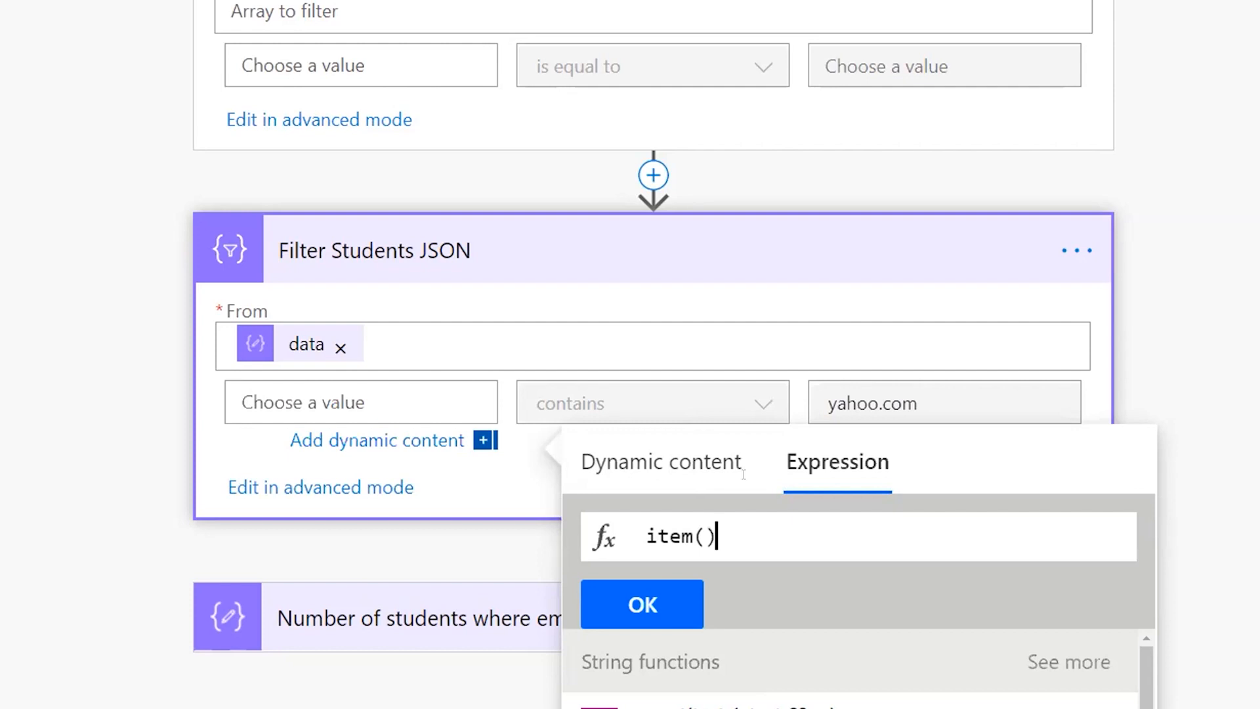
{"action": "type", "text": "?['email"}
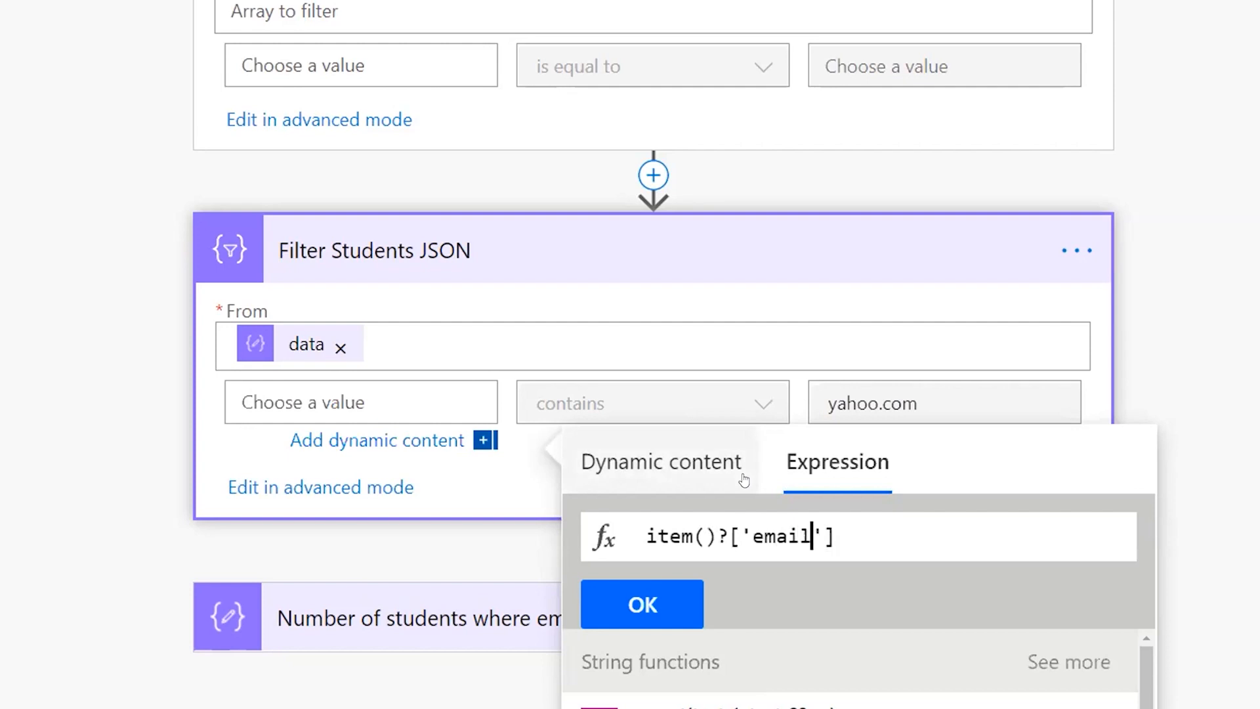
{"action": "left_click", "coordinate": [653, 602]}
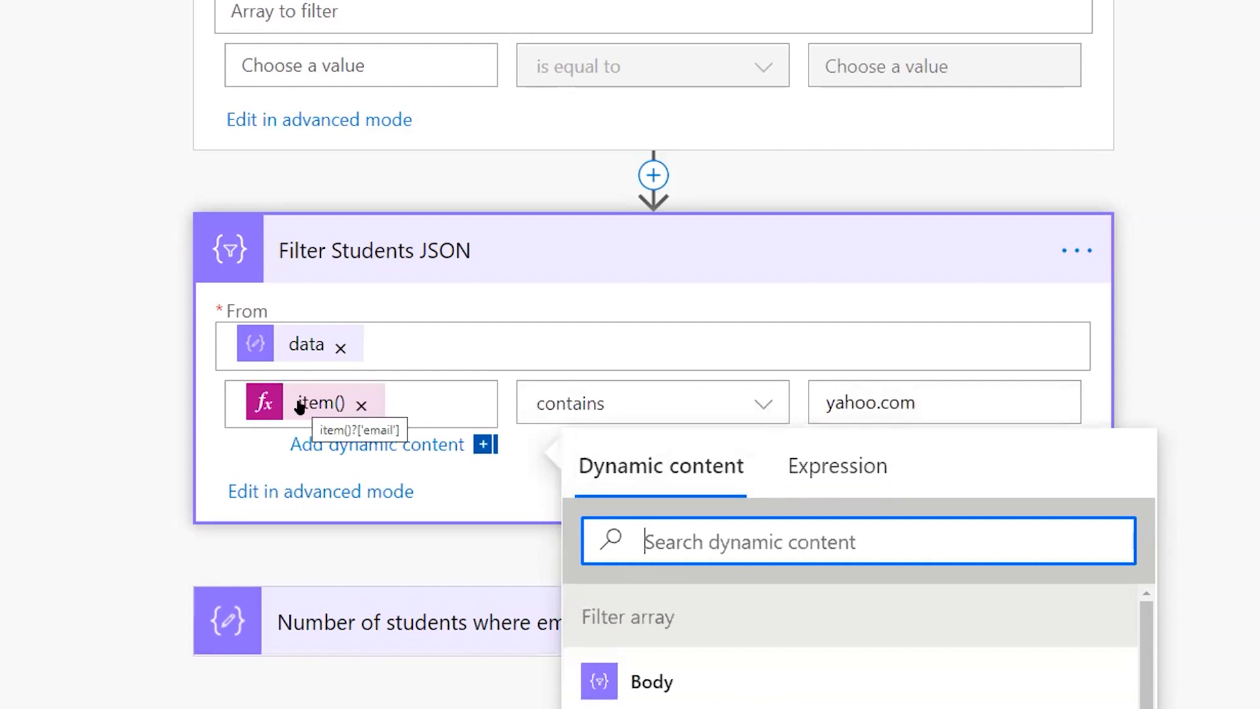
{"action": "left_click", "coordinate": [71, 424]}
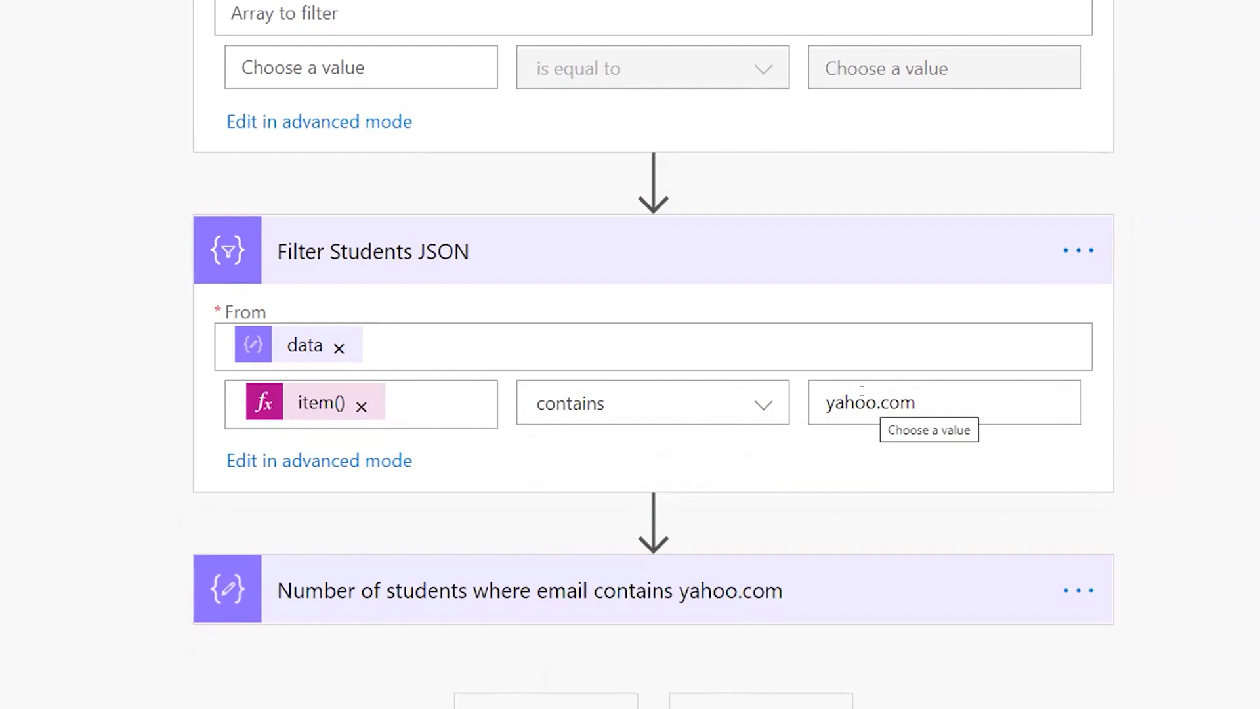
- Expand the Number of students where email contains yahoo.com action, inspect its length expression around the Filter_Students_JSON body, and leave the expression editor
{"action": "mouse_move", "coordinate": [318, 345]}
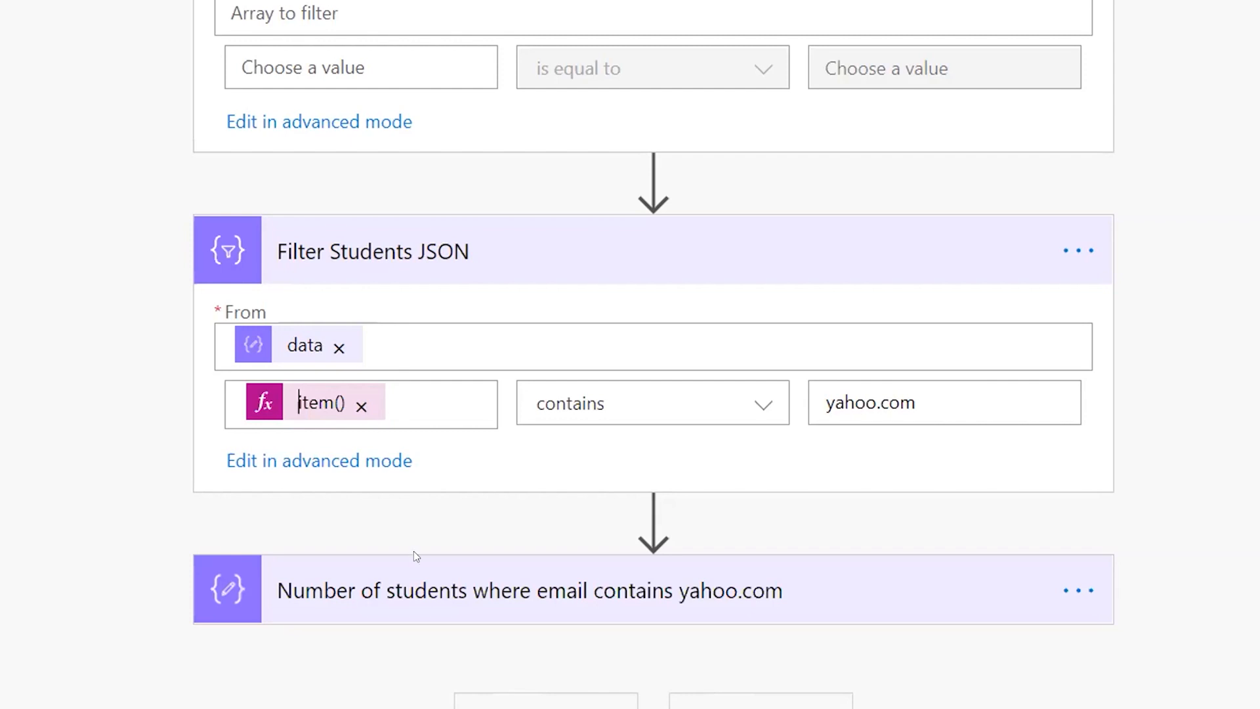
{"action": "left_click", "coordinate": [530, 604]}
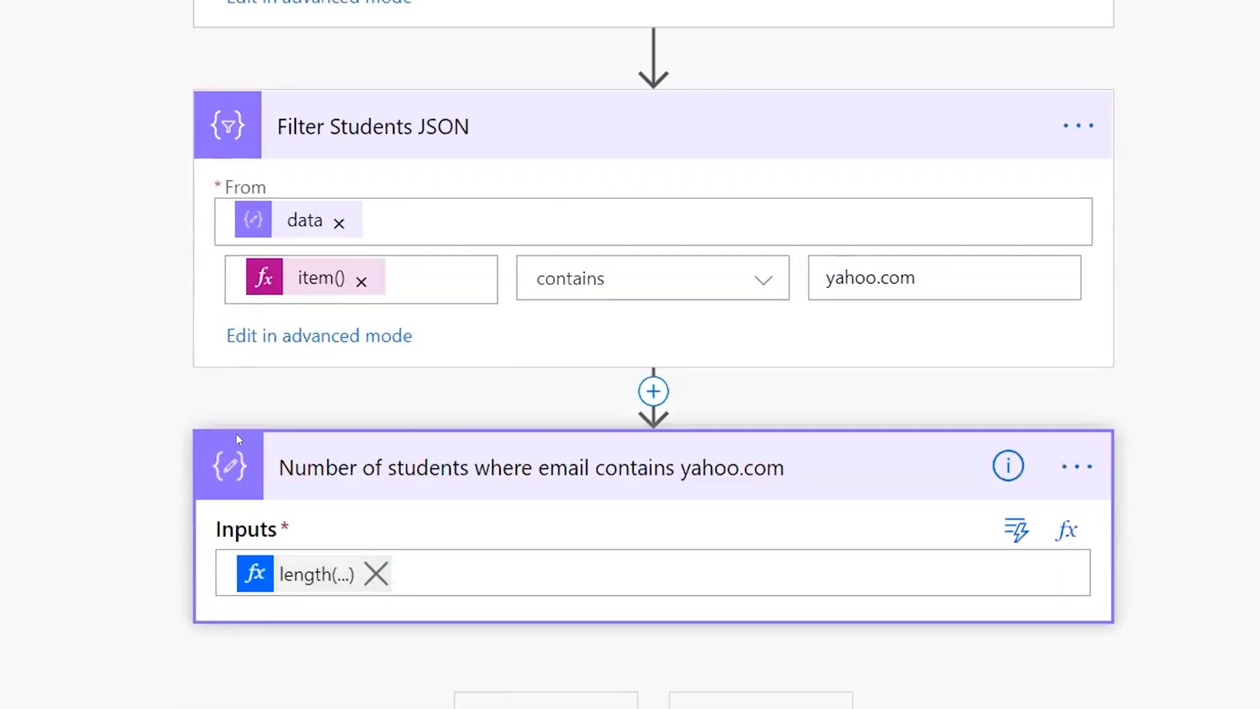
{"action": "left_click", "coordinate": [314, 573]}
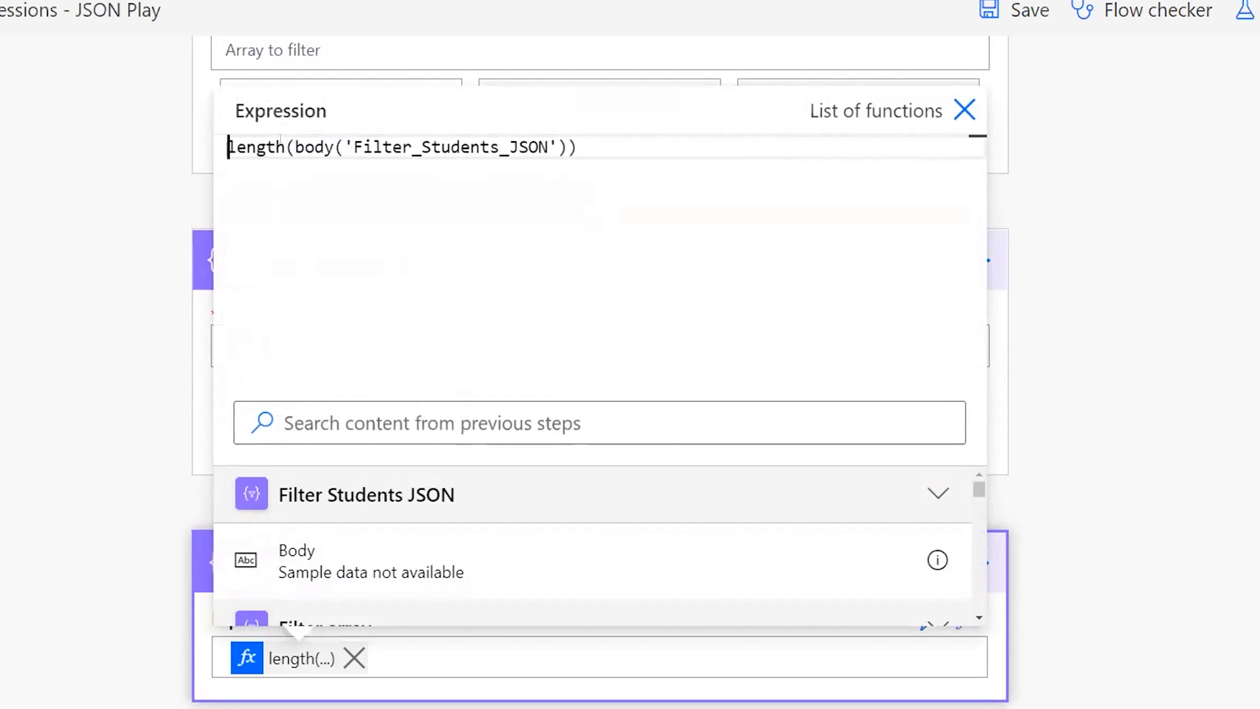
{"action": "left_click_drag", "start_coordinate": [296, 147], "coordinate": [567, 147]}
{"action": "left_click", "coordinate": [466, 255]}
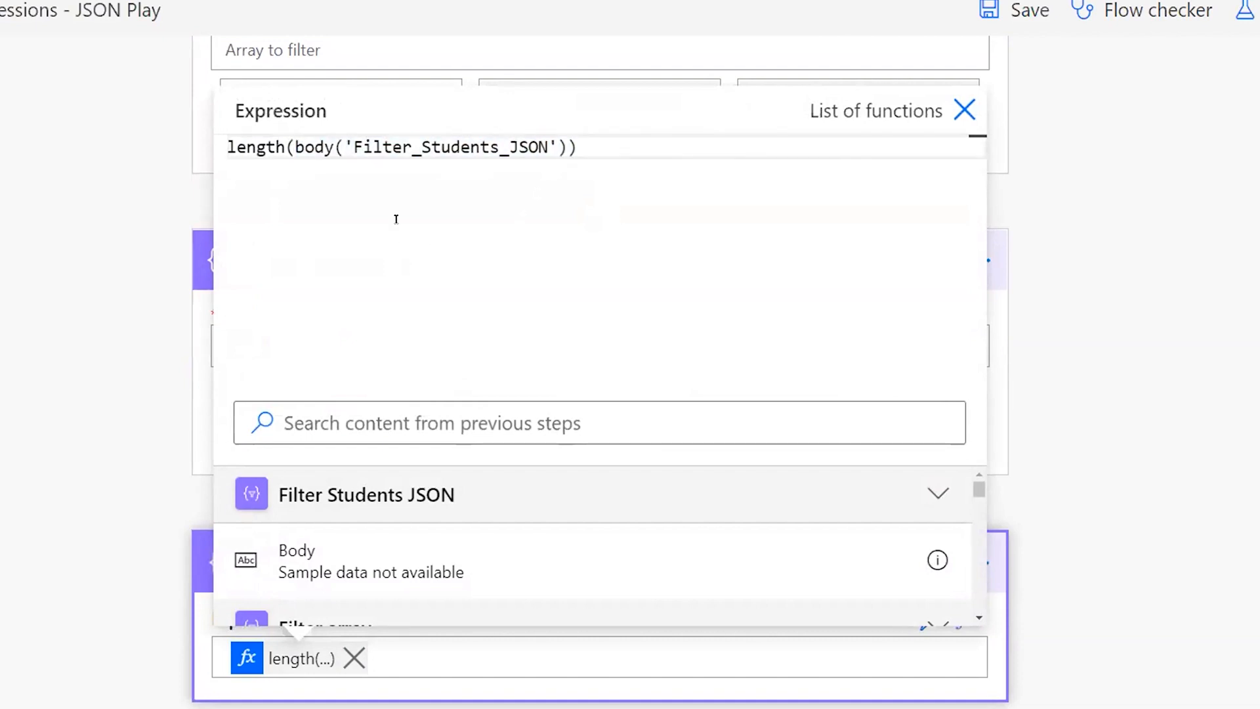
{"action": "left_click", "coordinate": [55, 348]}
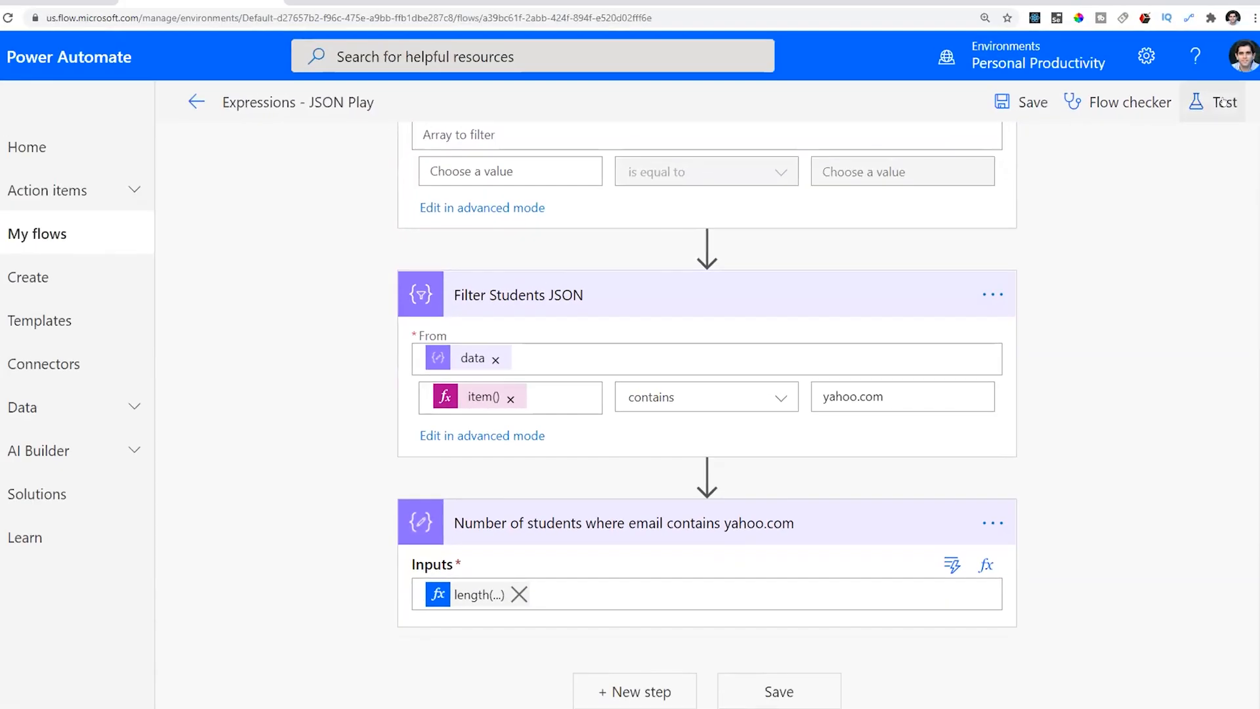
- Dismiss the flow checker and delete the empty Filter array action above Filter Students JSON
{"action": "left_click", "coordinate": [1245, 10]}
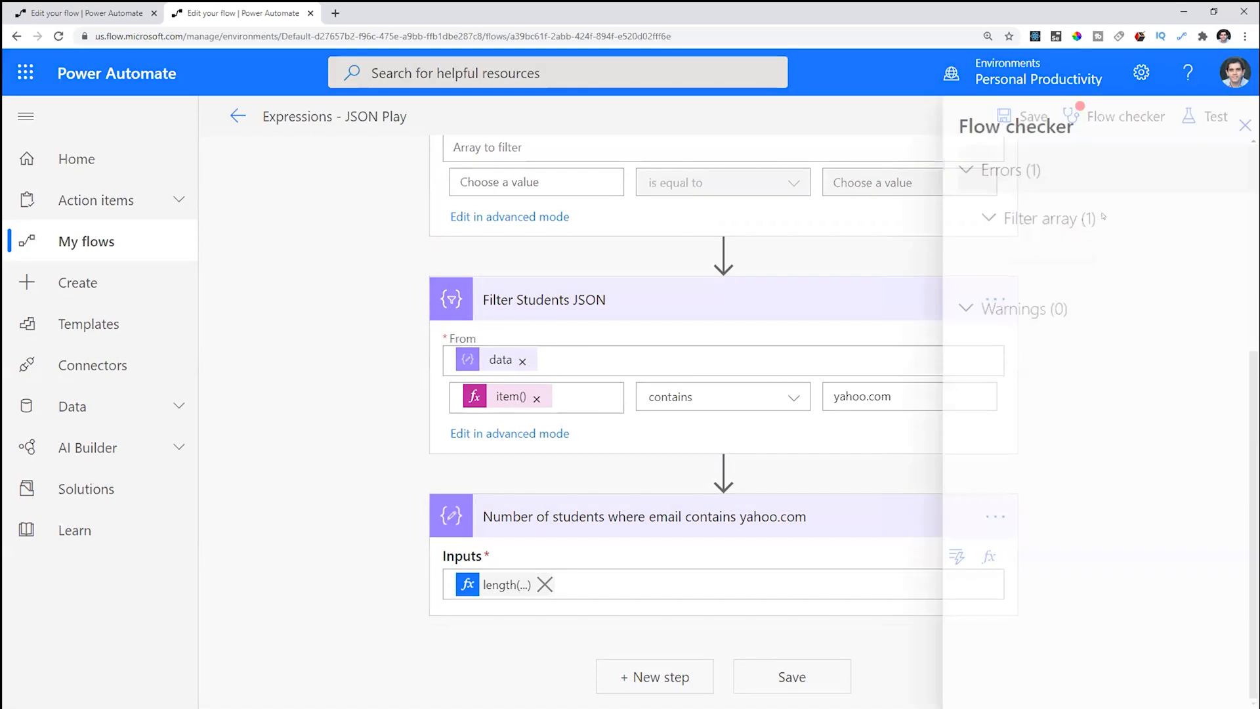
{"action": "left_click", "coordinate": [1245, 125]}
{"action": "scroll", "coordinate": [605, 309], "scroll_direction": "up", "scroll_amount": 2}
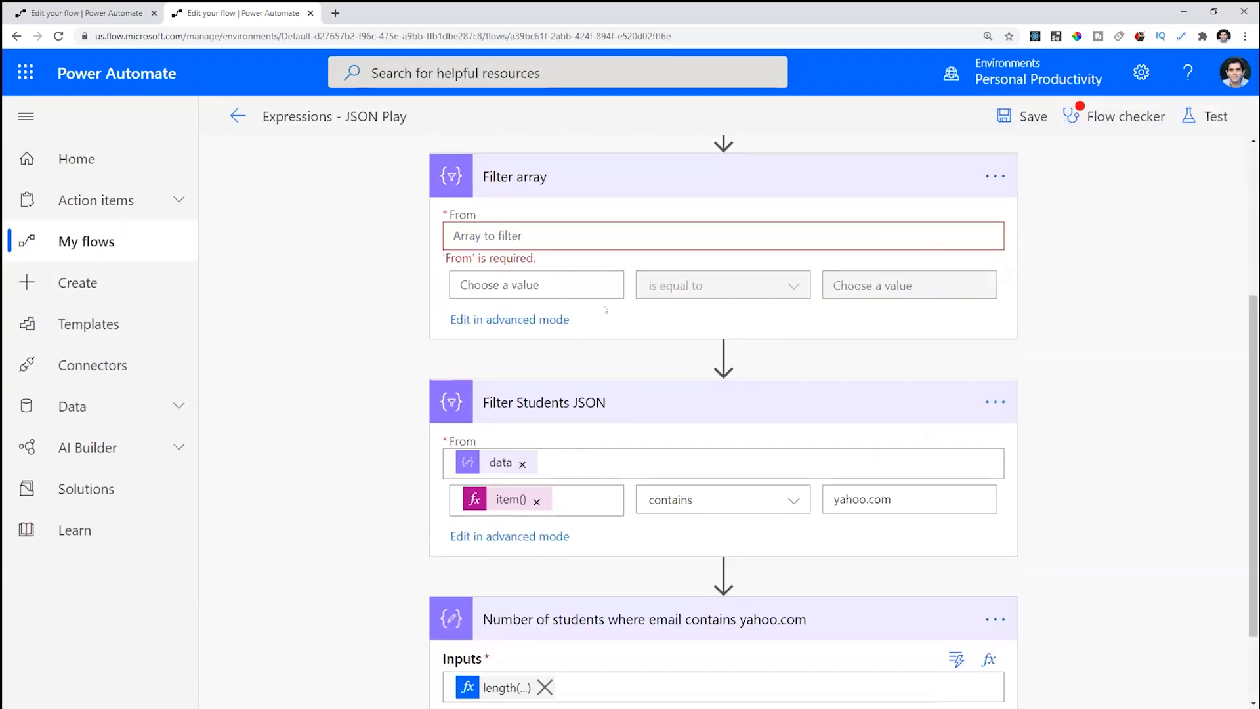
{"action": "scroll", "coordinate": [605, 309], "scroll_direction": "up", "scroll_amount": 1}
{"action": "left_click", "coordinate": [988, 232]}
{"action": "left_click", "coordinate": [1075, 474]}
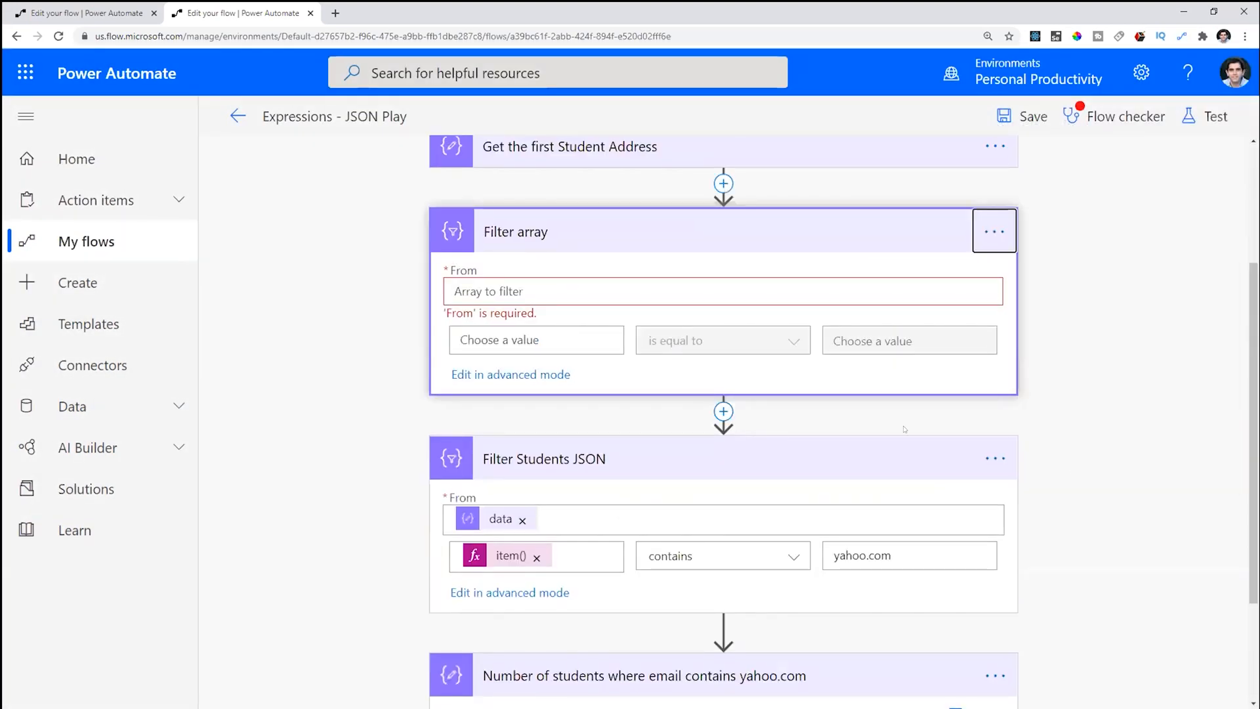
{"action": "left_click", "coordinate": [641, 343]}
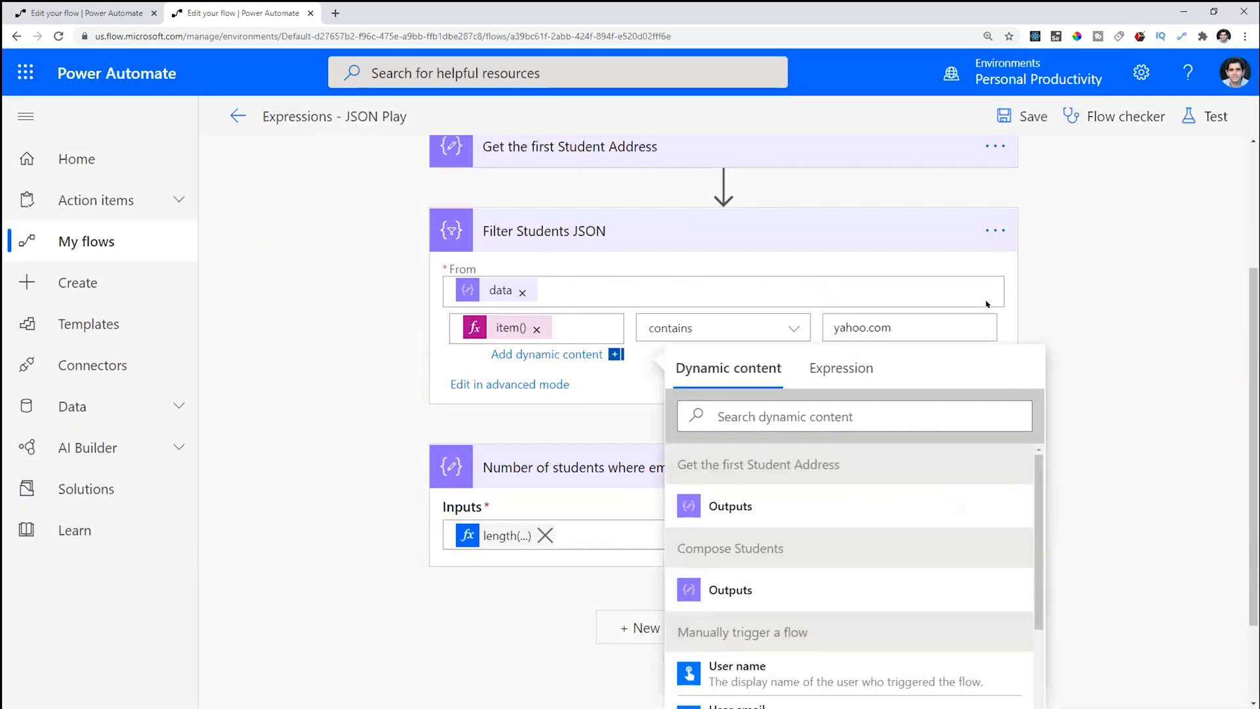
- Save the Expressions - JSON Play flow and run a manual test of it
{"action": "left_click", "coordinate": [1215, 116]}
{"action": "left_click", "coordinate": [948, 164]}
{"action": "left_click", "coordinate": [989, 255]}
{"action": "left_click", "coordinate": [993, 672]}
{"action": "left_click", "coordinate": [984, 674]}
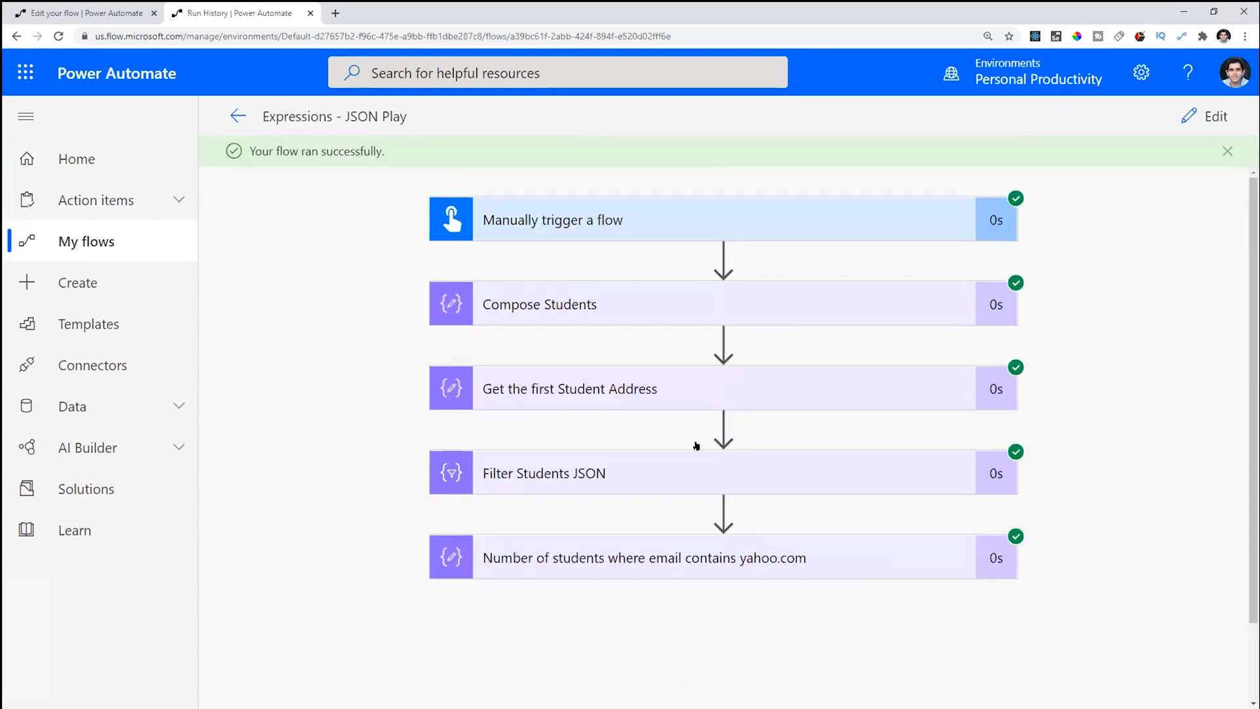
- Examine the Compose Students inputs and outputs in the test run and highlight the first student's address value
{"action": "left_click", "coordinate": [592, 298]}
{"action": "scroll", "coordinate": [615, 386], "scroll_direction": "down", "scroll_amount": 6}
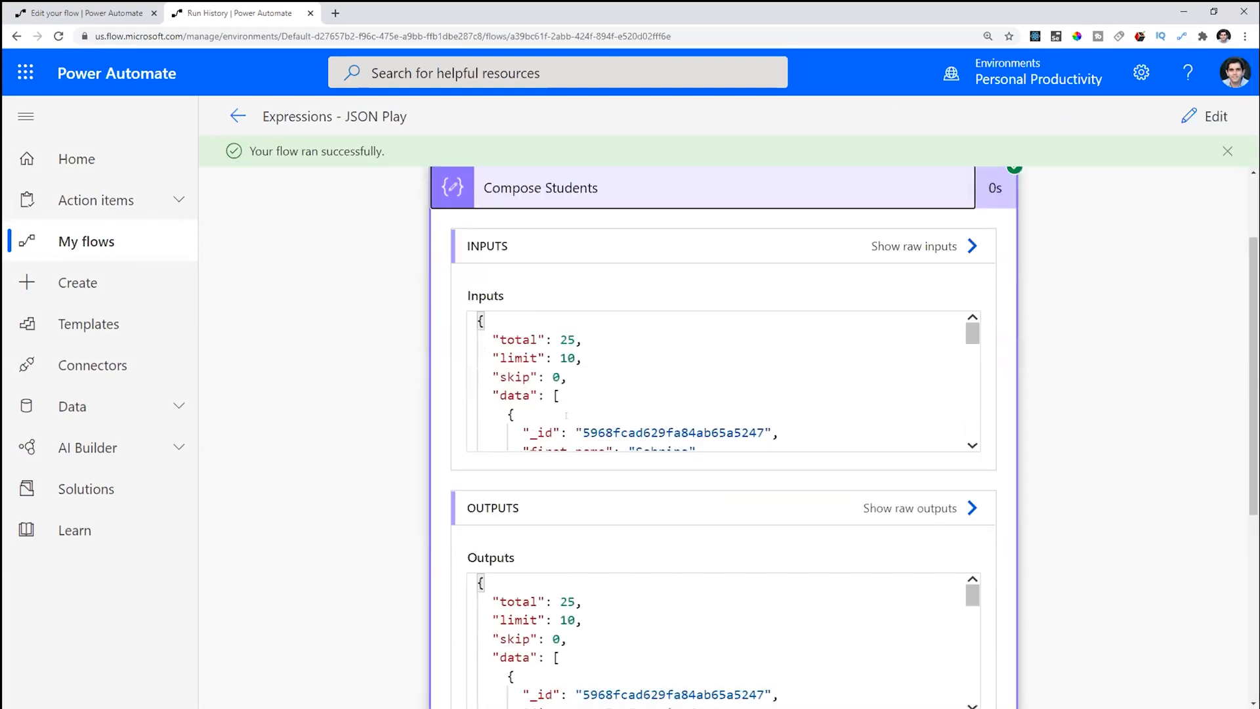
{"action": "scroll", "coordinate": [702, 575], "scroll_direction": "down", "scroll_amount": 4}
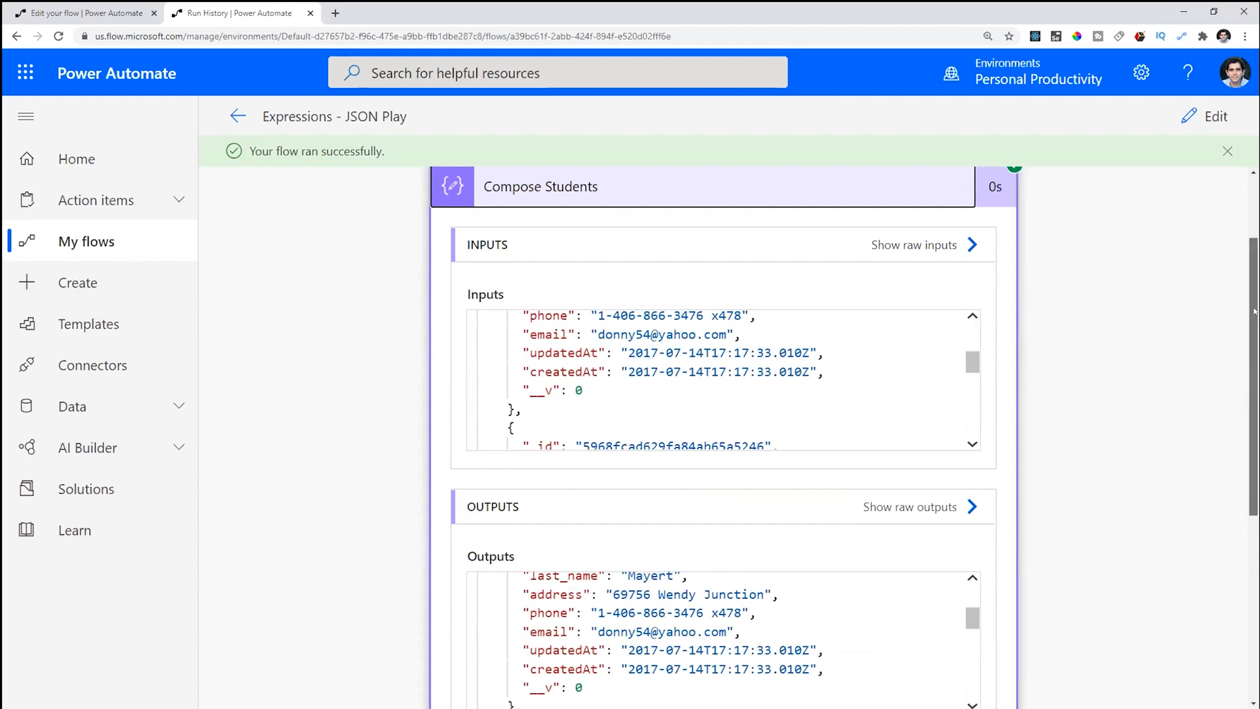
{"action": "scroll", "coordinate": [1116, 361], "scroll_direction": "down", "scroll_amount": 5}
{"action": "scroll", "coordinate": [698, 315], "scroll_direction": "up", "scroll_amount": 5}
{"action": "scroll", "coordinate": [698, 330], "scroll_direction": "down", "scroll_amount": 3}
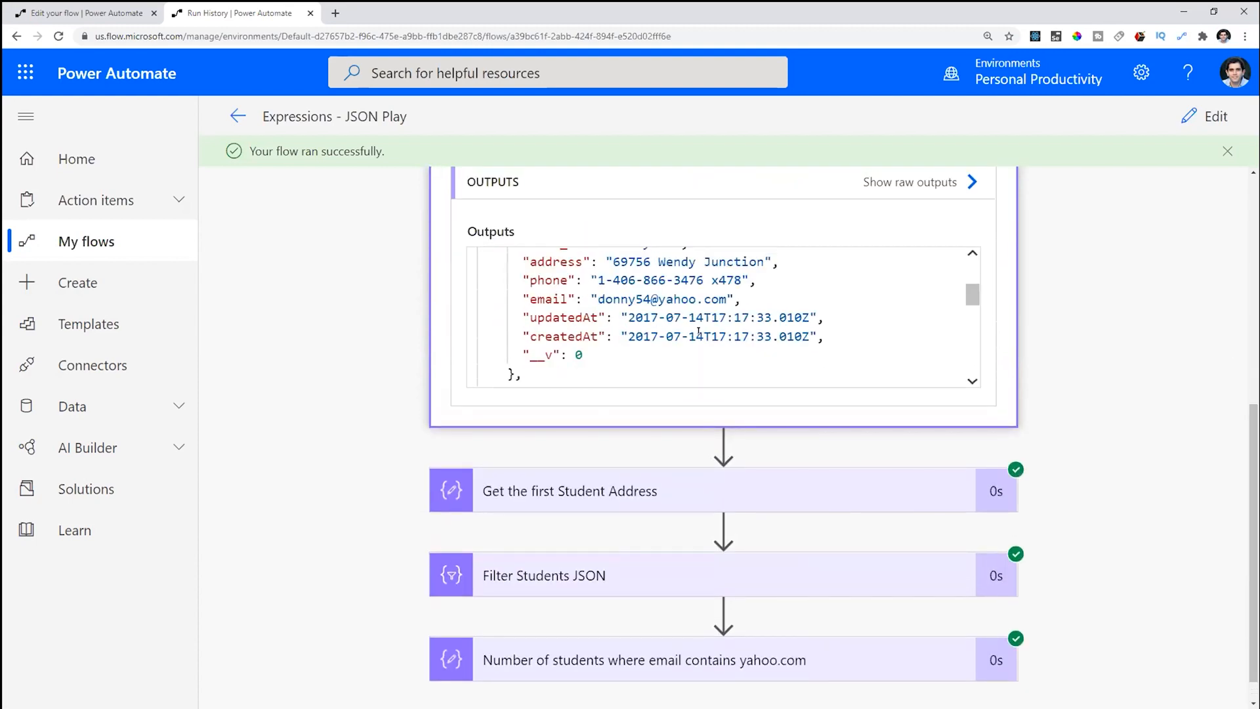
{"action": "scroll", "coordinate": [1117, 382], "scroll_direction": "down", "scroll_amount": 1}
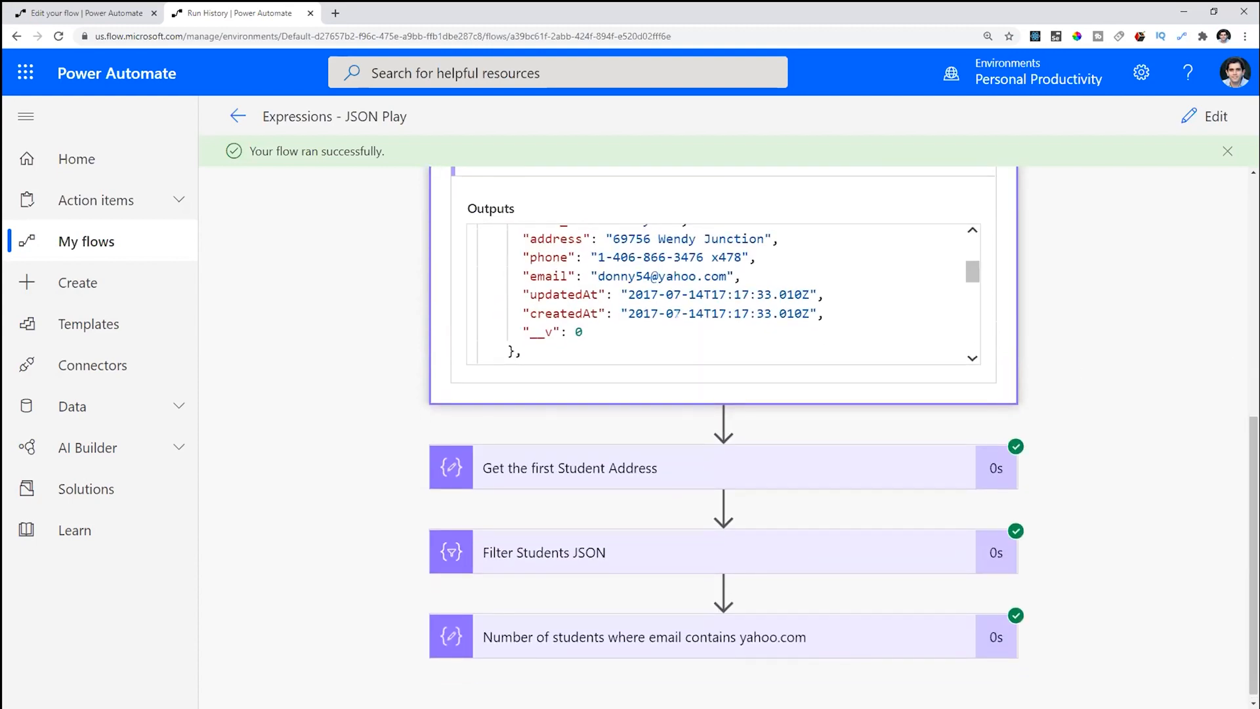
{"action": "scroll", "coordinate": [638, 314], "scroll_direction": "up", "scroll_amount": 4}
{"action": "scroll", "coordinate": [643, 289], "scroll_direction": "down", "scroll_amount": 3}
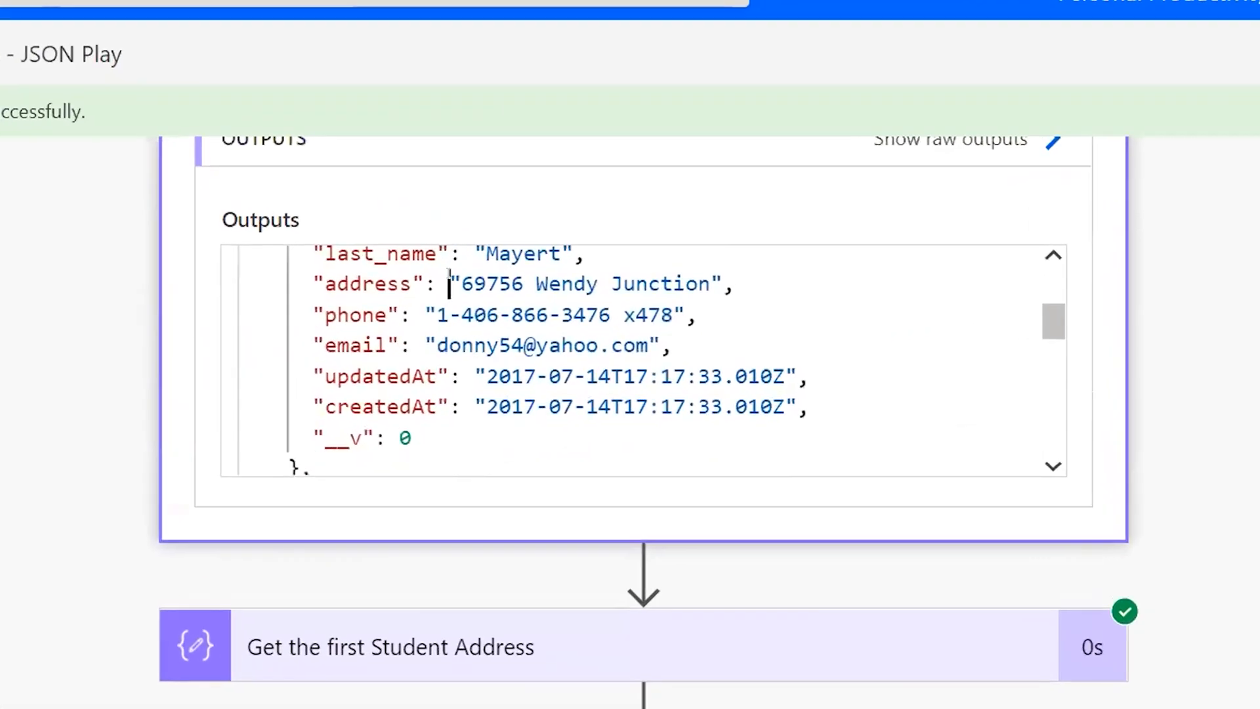
{"action": "left_click_drag", "start_coordinate": [606, 256], "coordinate": [780, 255]}
- Check the output of Get the first Student Address in the test run, and expand the Filter Students JSON results
{"action": "left_click", "coordinate": [463, 680]}
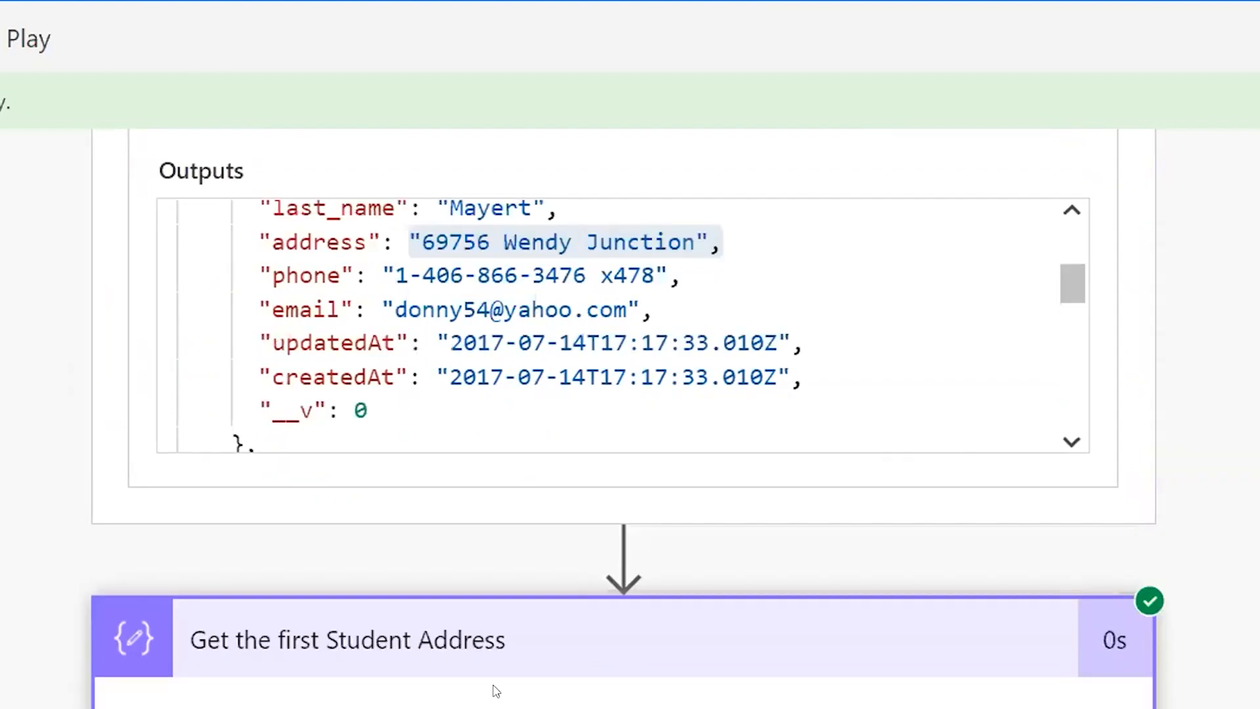
{"action": "scroll", "coordinate": [496, 691], "scroll_direction": "down", "scroll_amount": 3}
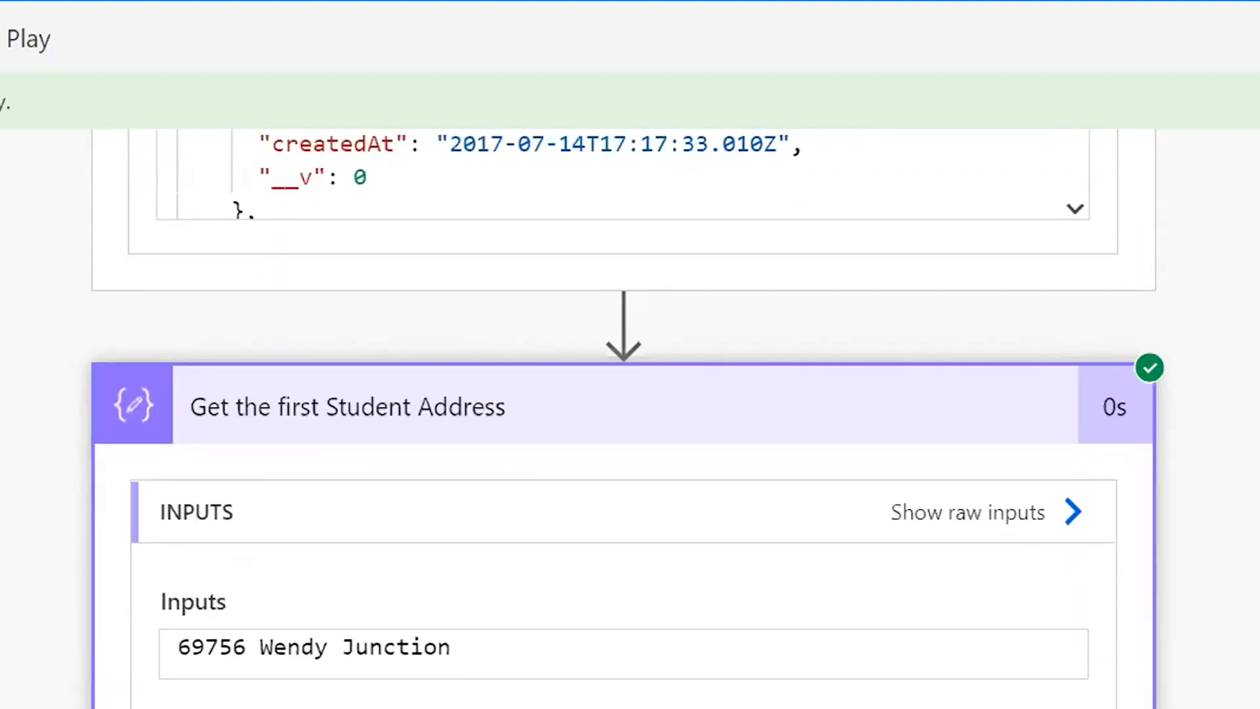
{"action": "scroll", "coordinate": [624, 418], "scroll_direction": "down", "scroll_amount": 5}
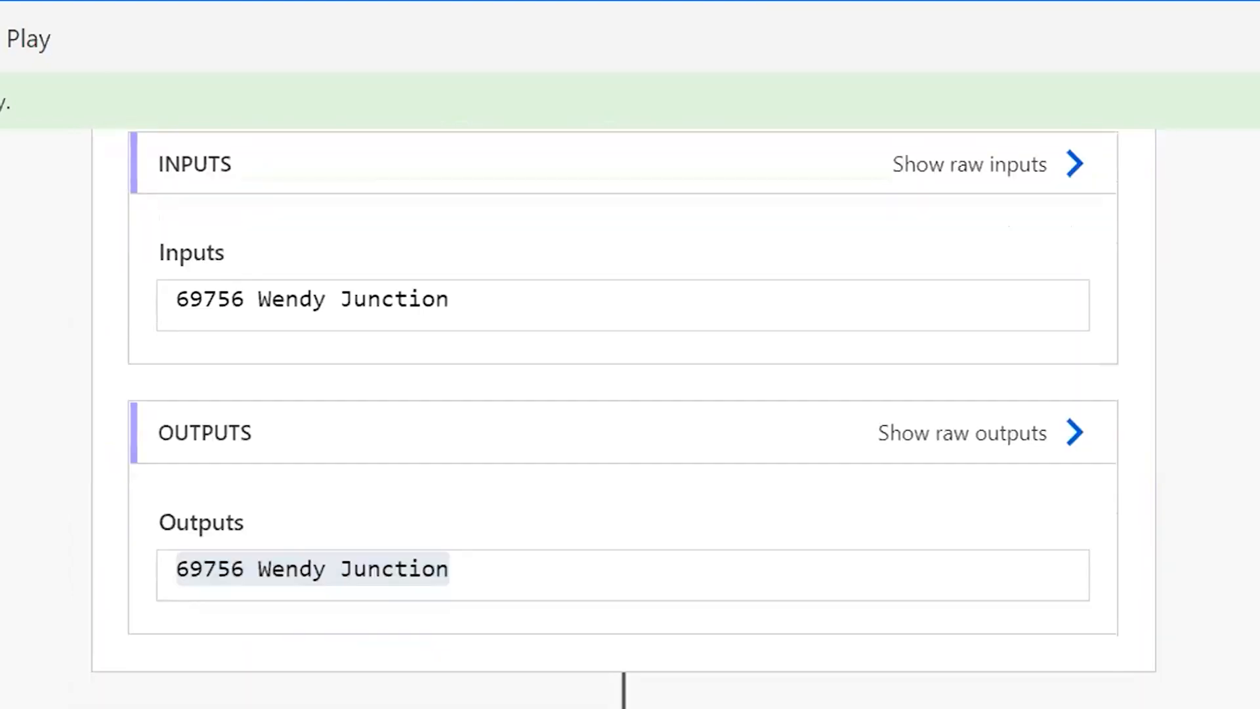
{"action": "scroll", "coordinate": [624, 420], "scroll_direction": "down", "scroll_amount": 3}
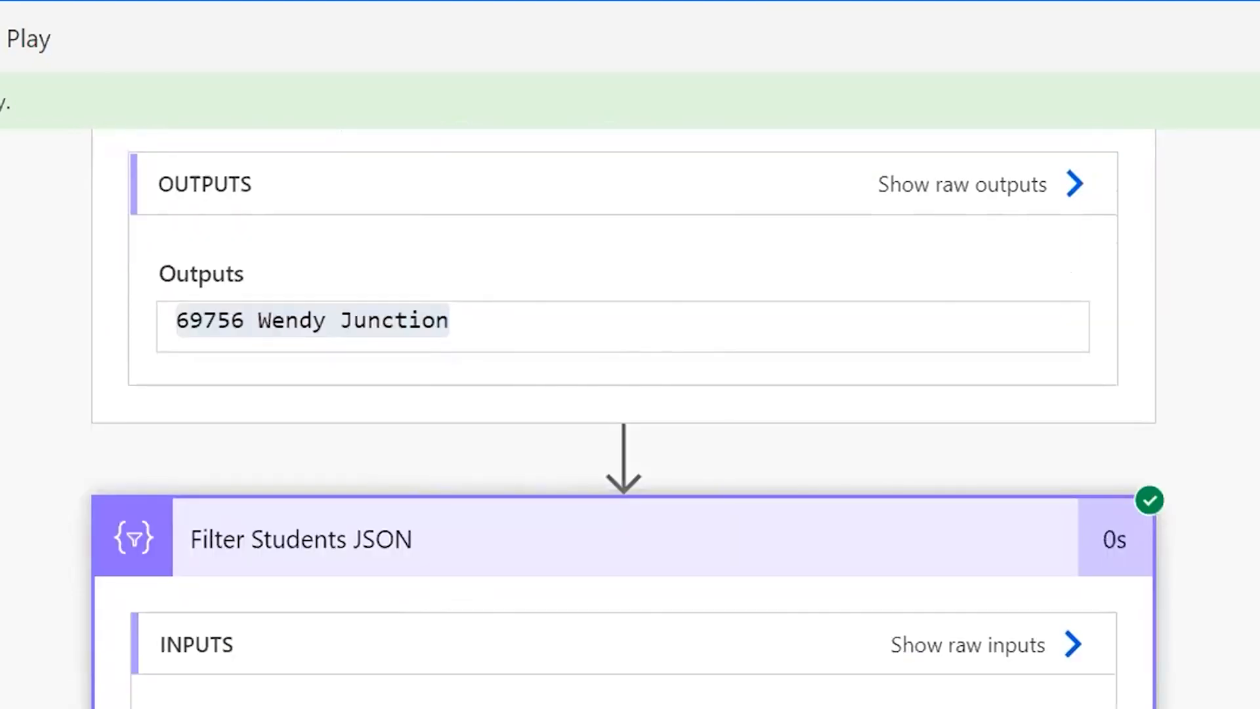
- Open the raw outputs of Filter Students JSON in the test run and copy the entire JSON
{"action": "scroll", "coordinate": [624, 407], "scroll_direction": "down", "scroll_amount": 5}
{"action": "scroll", "coordinate": [623, 407], "scroll_direction": "down", "scroll_amount": 4}
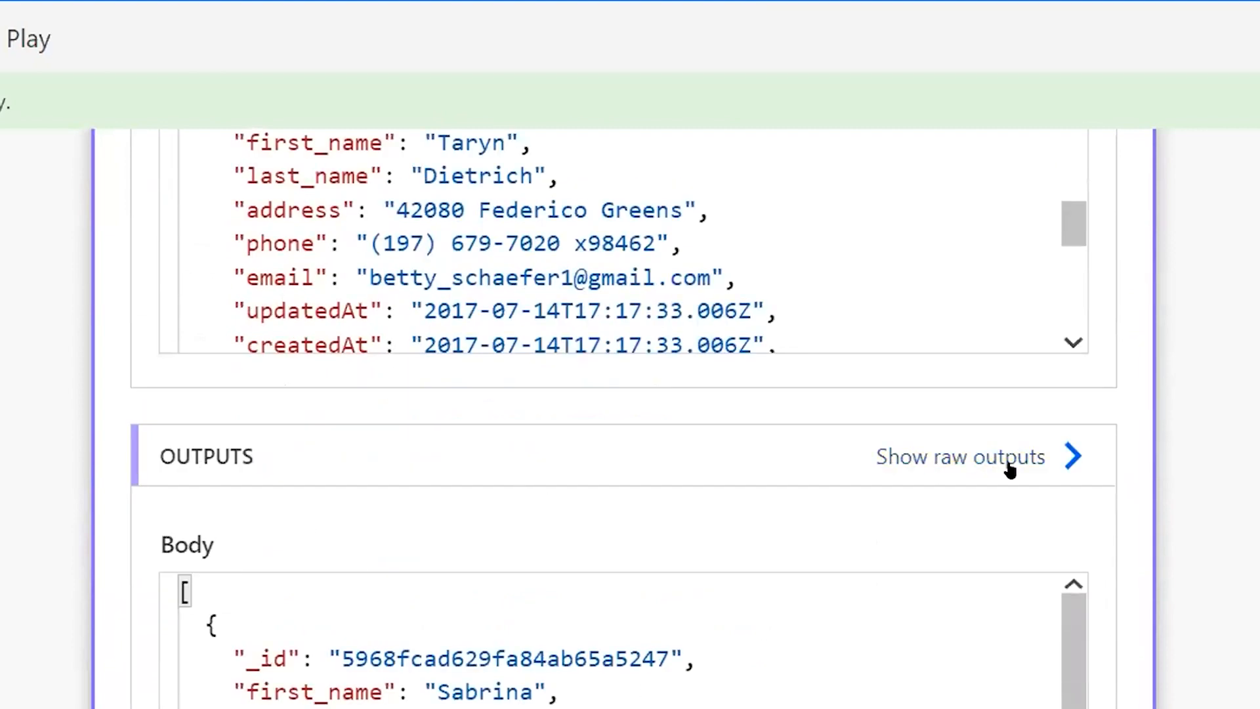
{"action": "left_click", "coordinate": [1069, 456]}
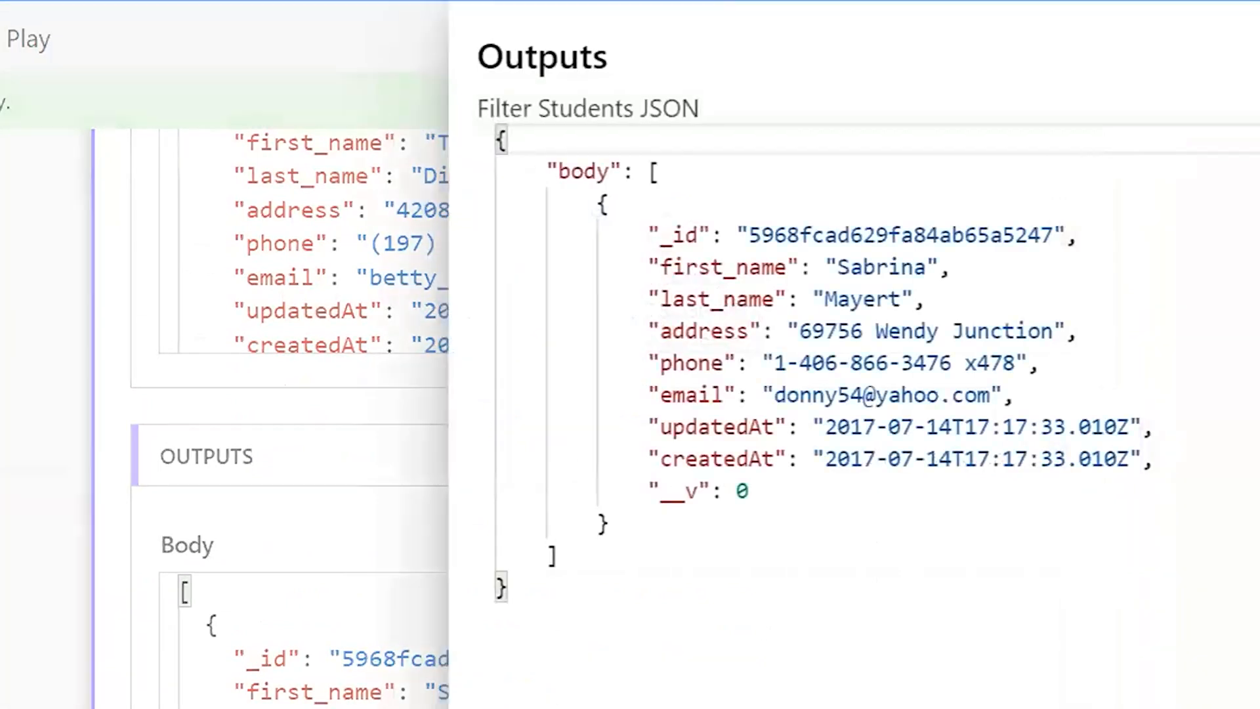
{"action": "left_click", "coordinate": [711, 428]}
{"action": "key", "text": "ctrl+a"}
{"action": "key", "text": "ctrl+c"}
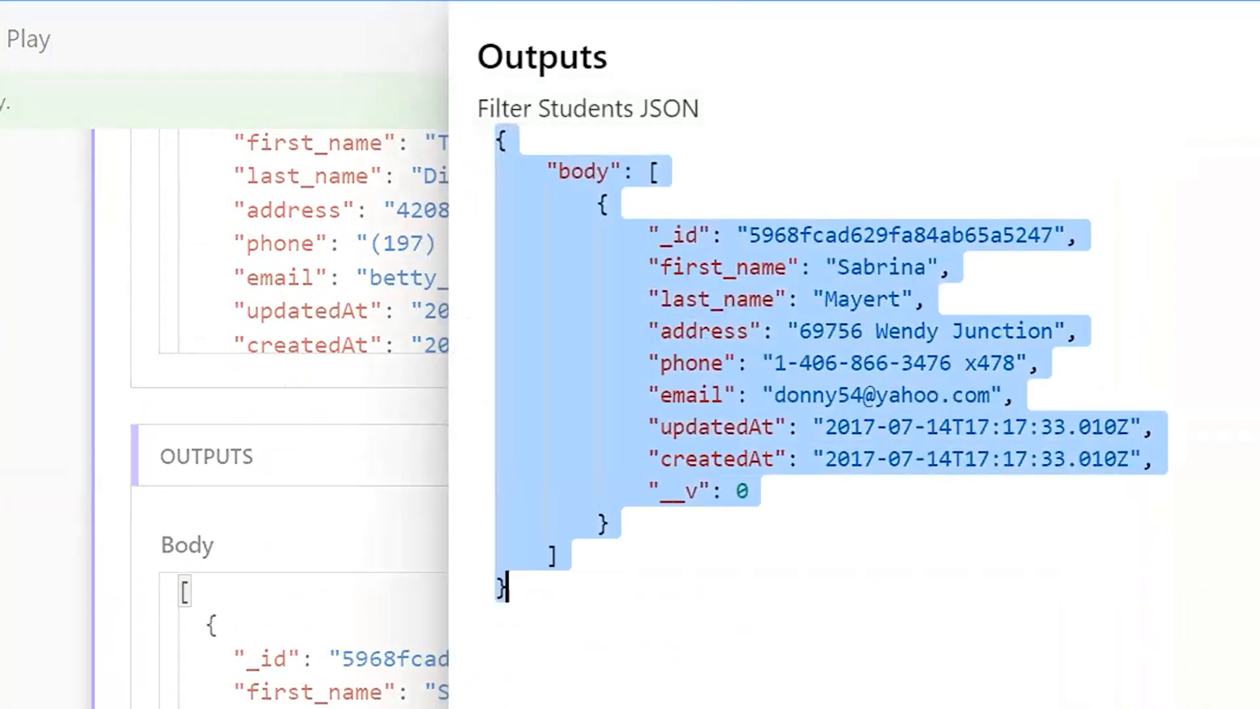
- Replace the contents of a.json in Visual Studio Code with the copied filter output, and highlight the yahoo part of the student's email
{"action": "key", "text": "alt+Tab"}
{"action": "key", "text": "ctrl+a"}
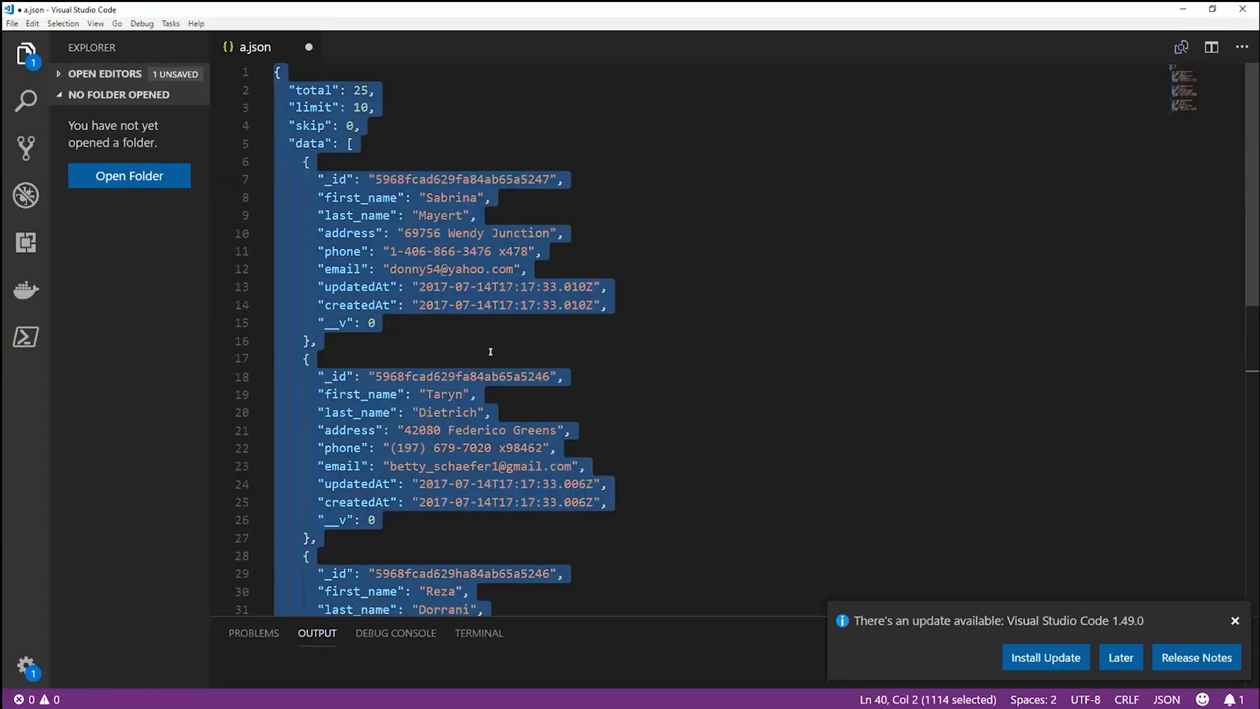
{"action": "key", "text": "ctrl+v"}
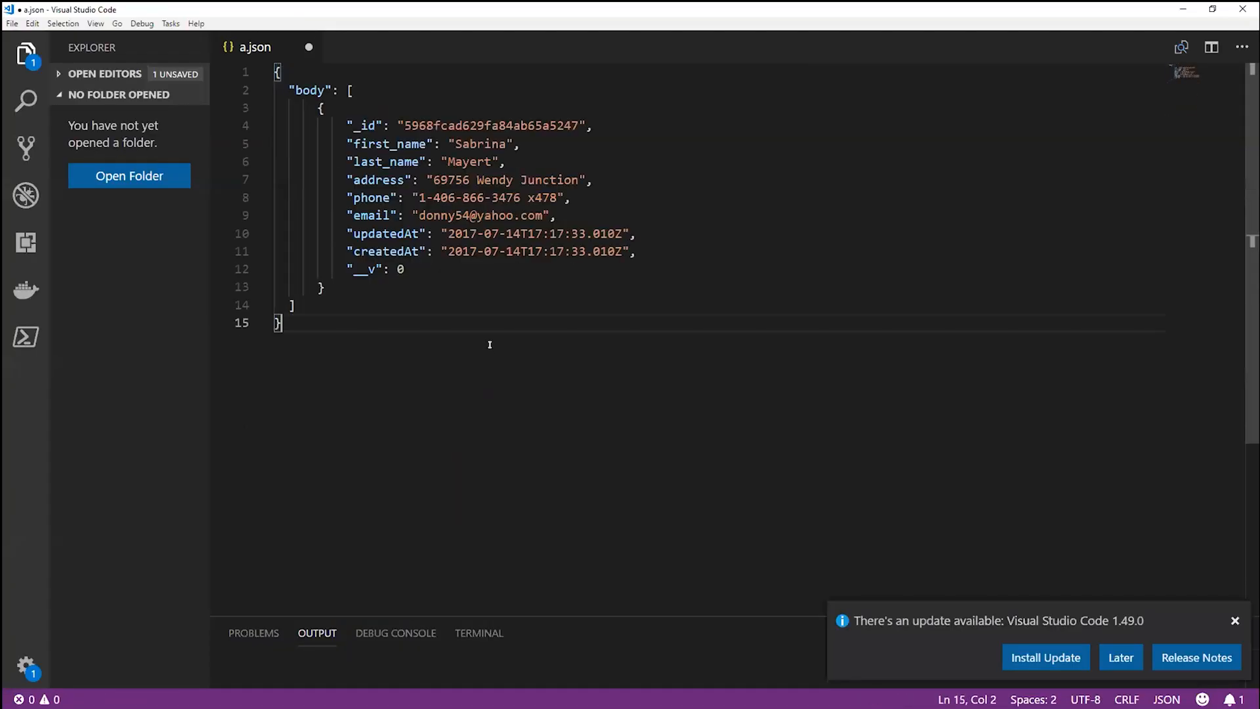
{"action": "left_click", "coordinate": [378, 156]}
{"action": "double_click", "coordinate": [500, 214]}
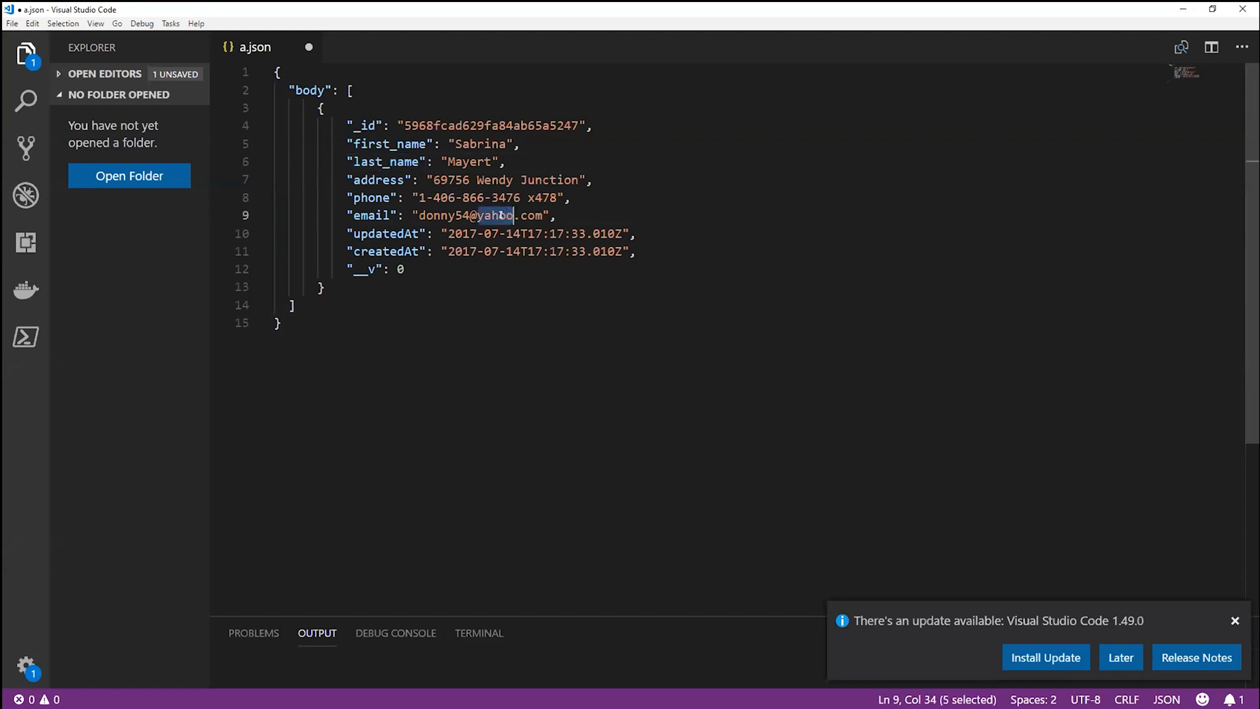
{"action": "double_click", "coordinate": [480, 144]}
{"action": "double_click", "coordinate": [493, 215]}
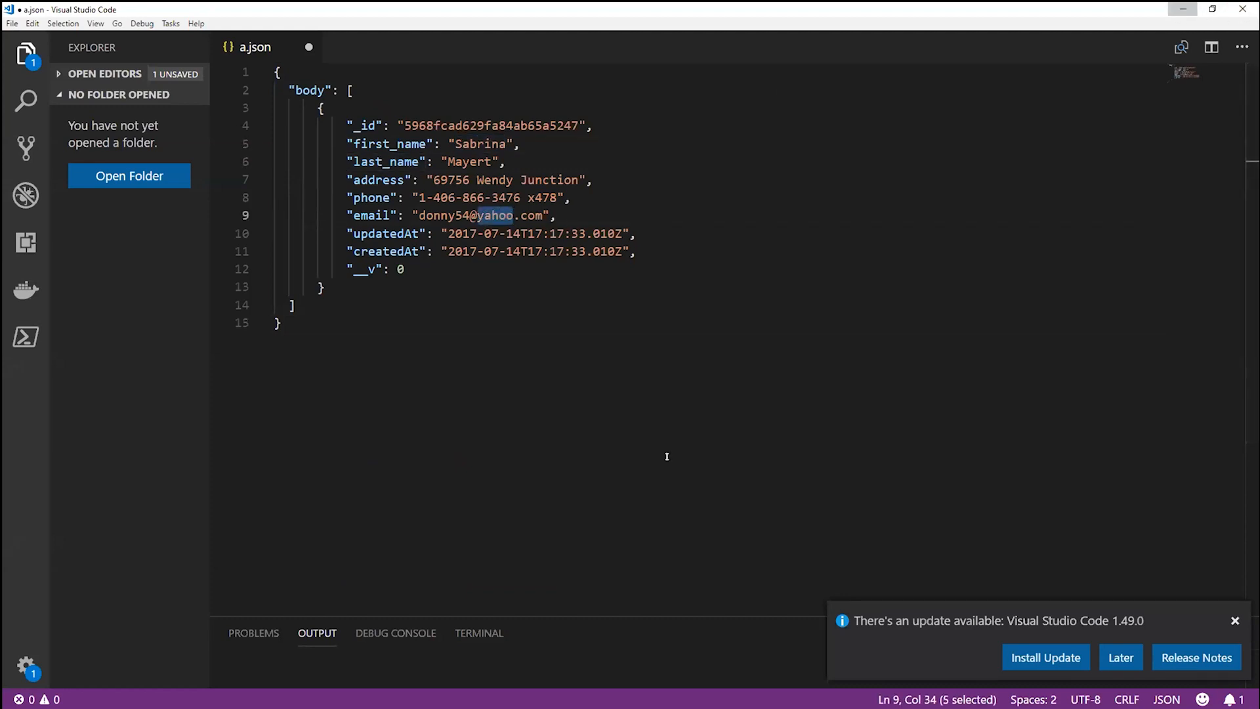
- Check the result of Number of students where email contains yahoo.com in Power Automate, and highlight the matching student object in a.json
{"action": "key", "text": "alt+Tab"}
{"action": "left_click", "coordinate": [294, 494]}
{"action": "scroll", "coordinate": [511, 457], "scroll_direction": "down", "scroll_amount": 5}
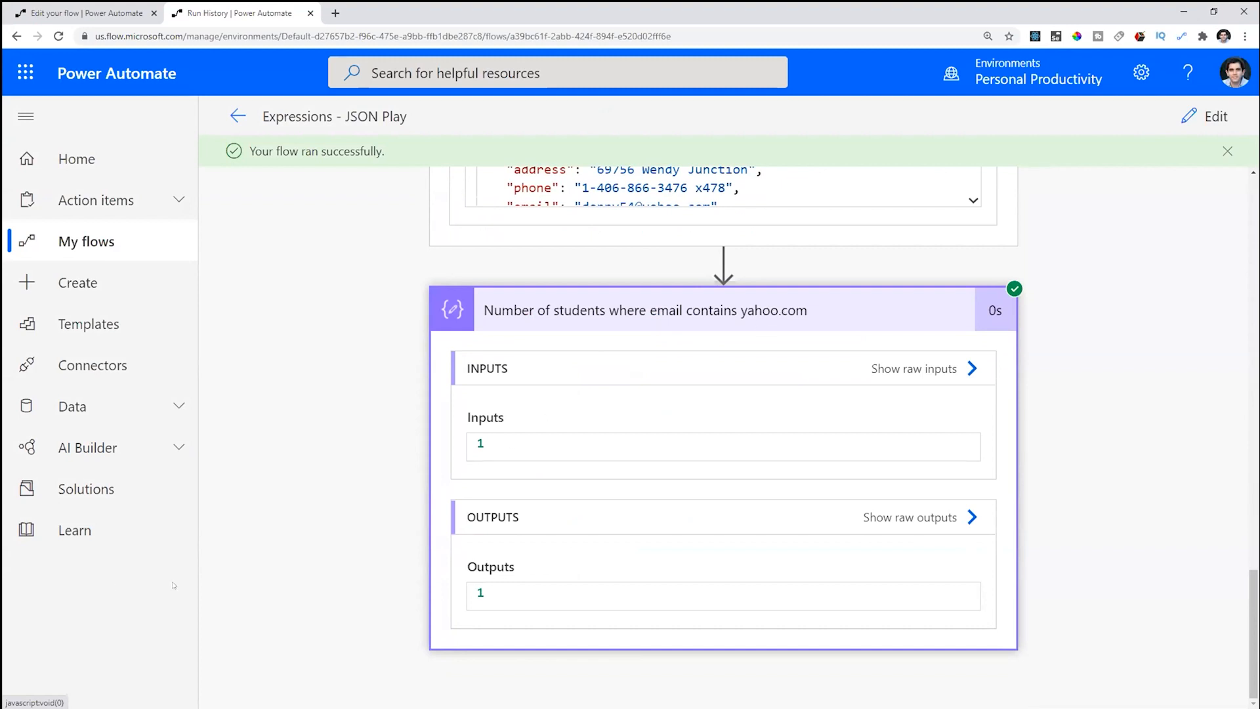
{"action": "key", "text": "alt+Tab"}
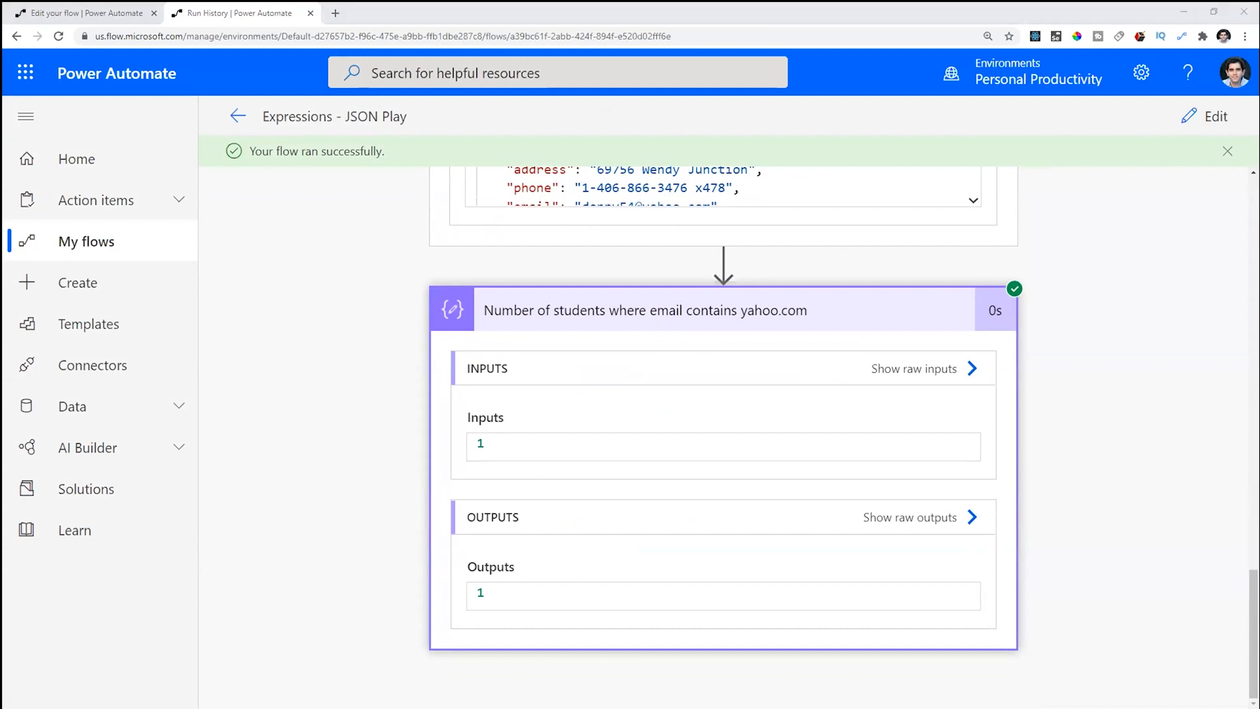
{"action": "left_click", "coordinate": [343, 87]}
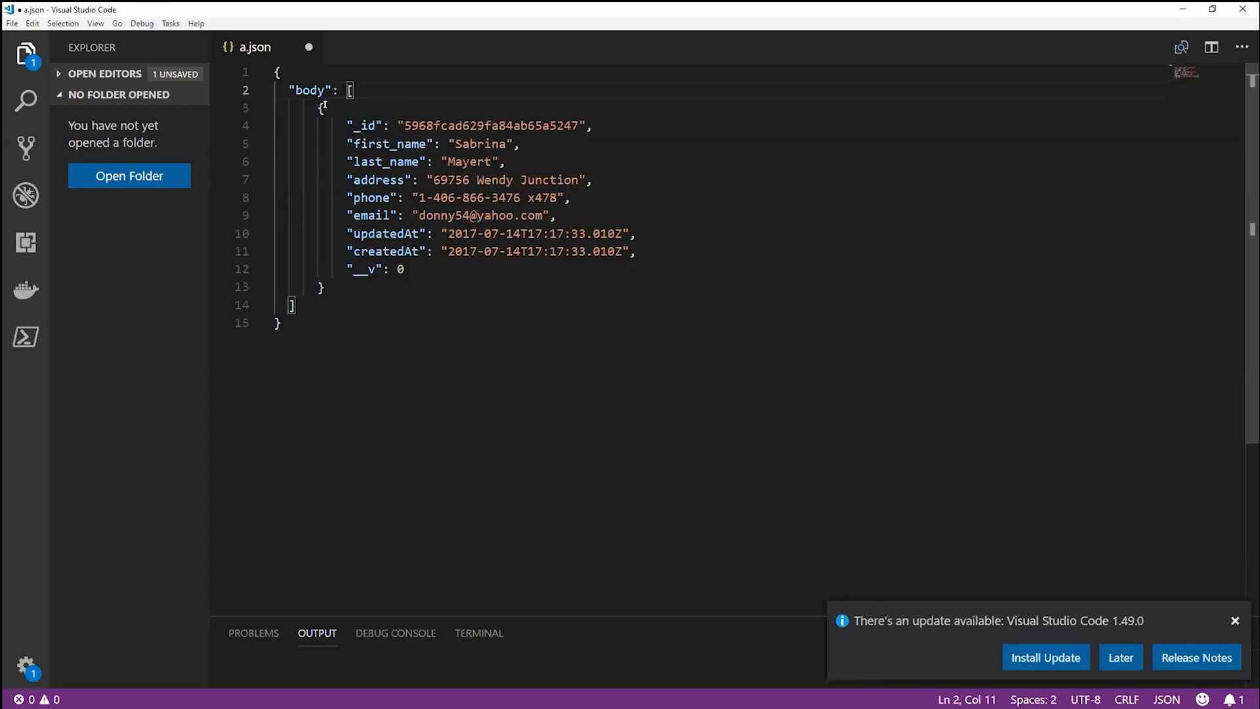
{"action": "left_click_drag", "start_coordinate": [314, 105], "coordinate": [363, 278]}
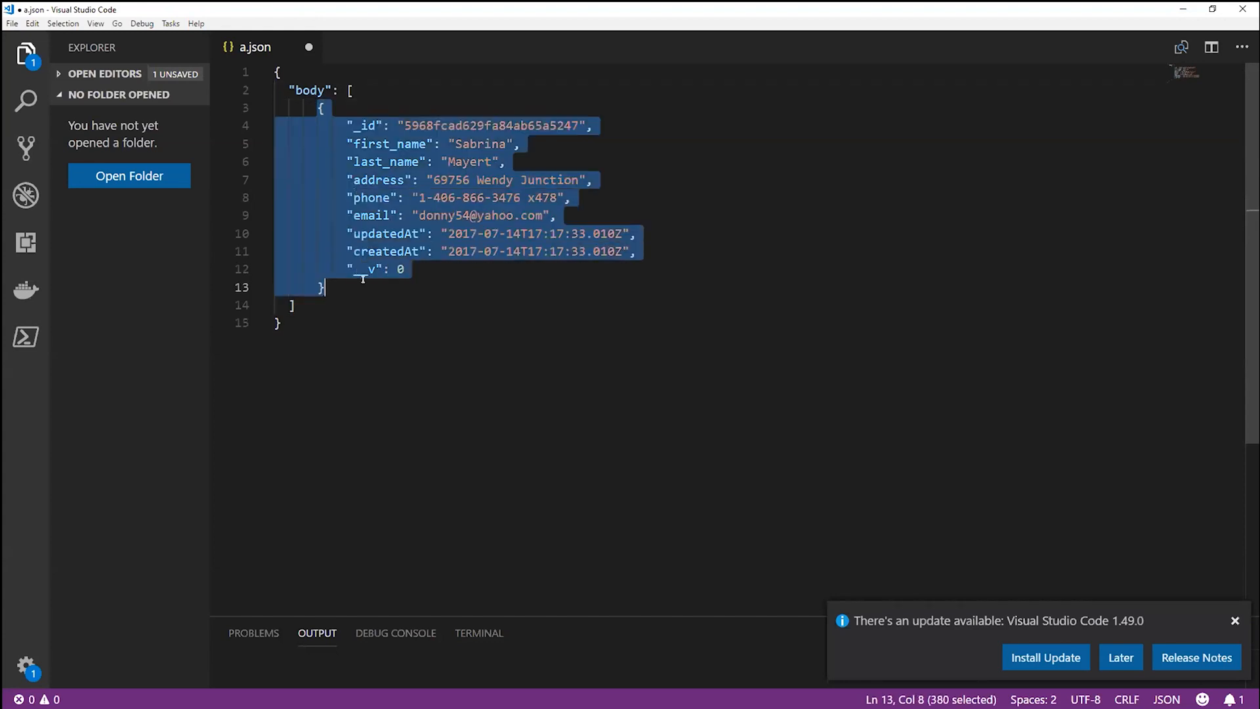
{"action": "left_click", "coordinate": [1184, 9]}
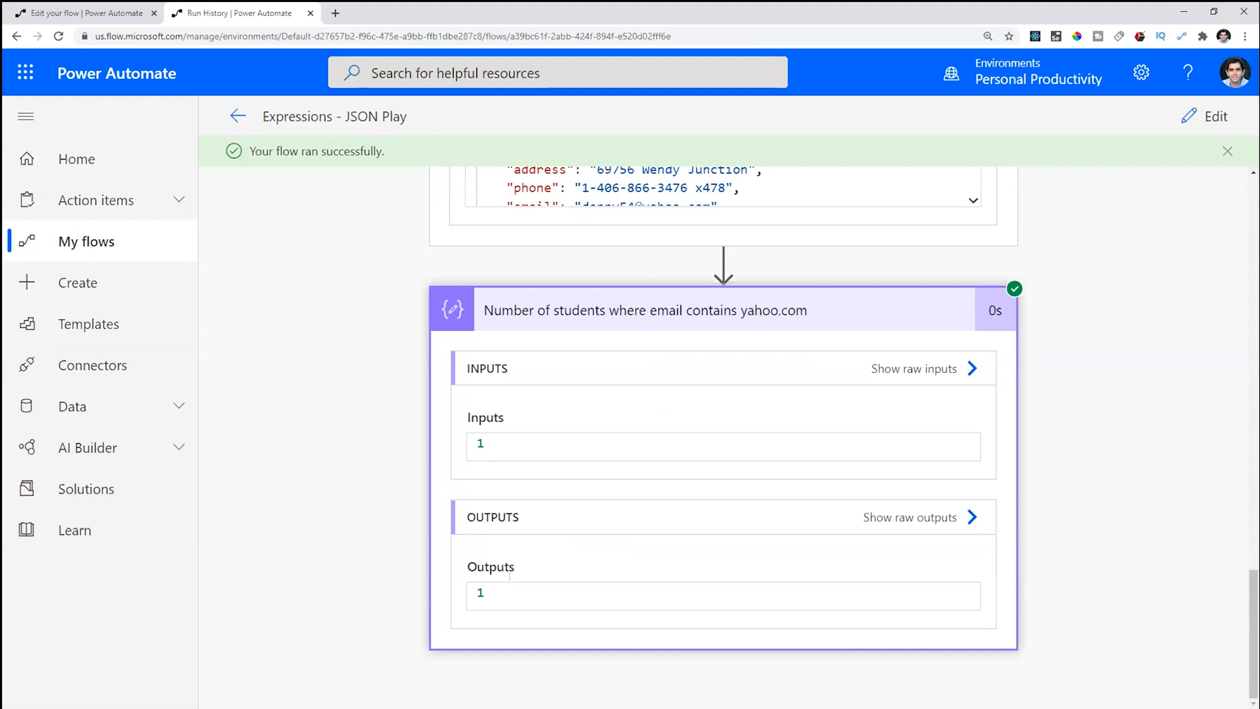
- Review the Filter Students JSON results against the student count in the test run, with the browser zoom set to 100%
{"action": "scroll", "coordinate": [686, 441], "scroll_direction": "up", "scroll_amount": 5}
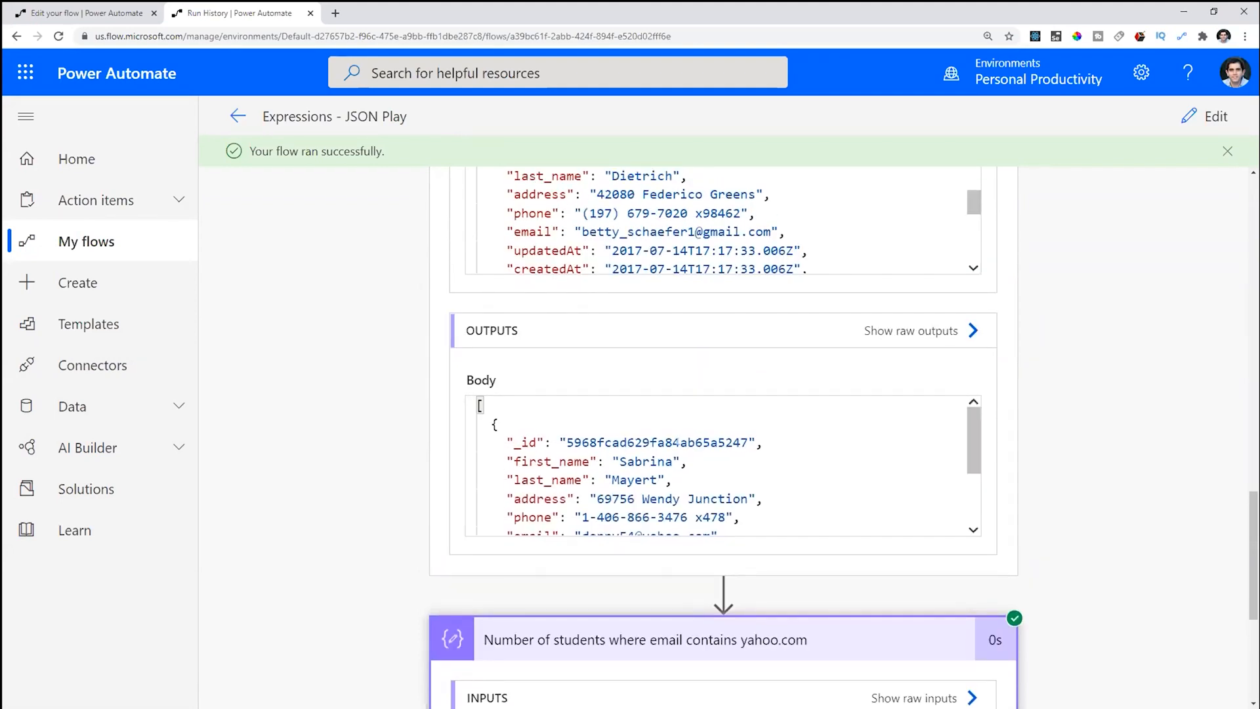
{"action": "scroll", "coordinate": [626, 458], "scroll_direction": "down", "scroll_amount": 5}
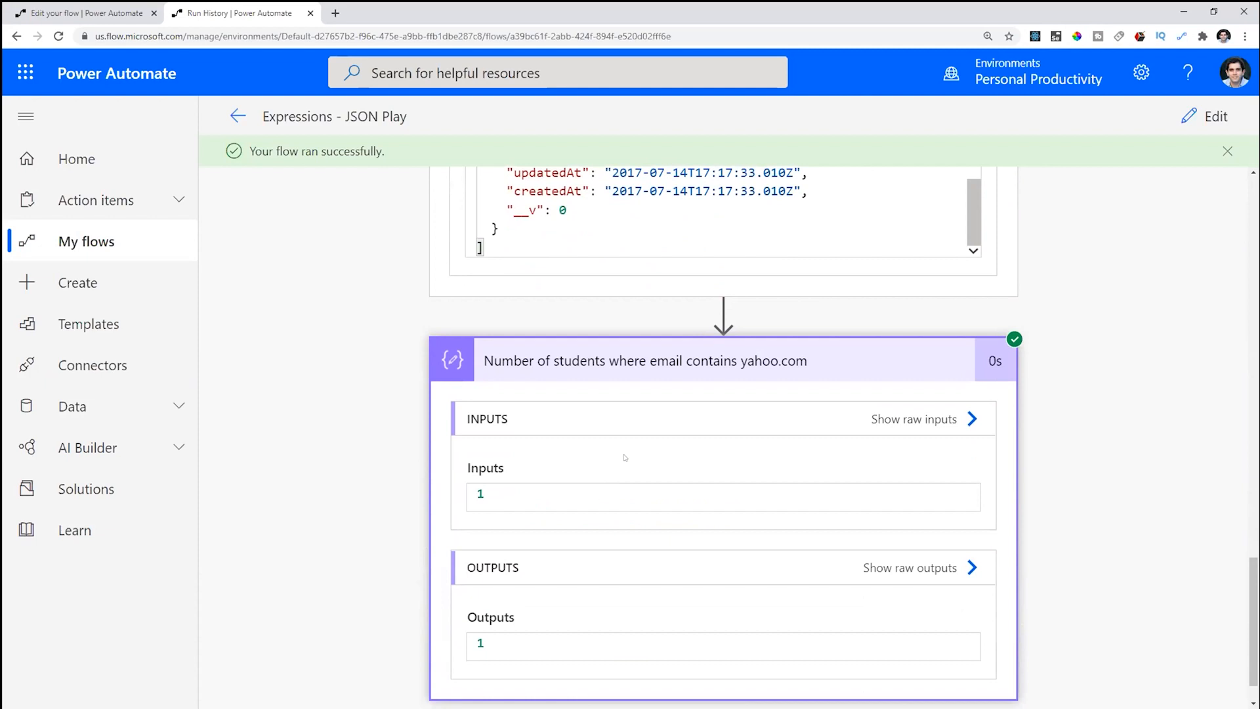
{"action": "scroll", "coordinate": [625, 458], "scroll_direction": "up", "scroll_amount": 7}
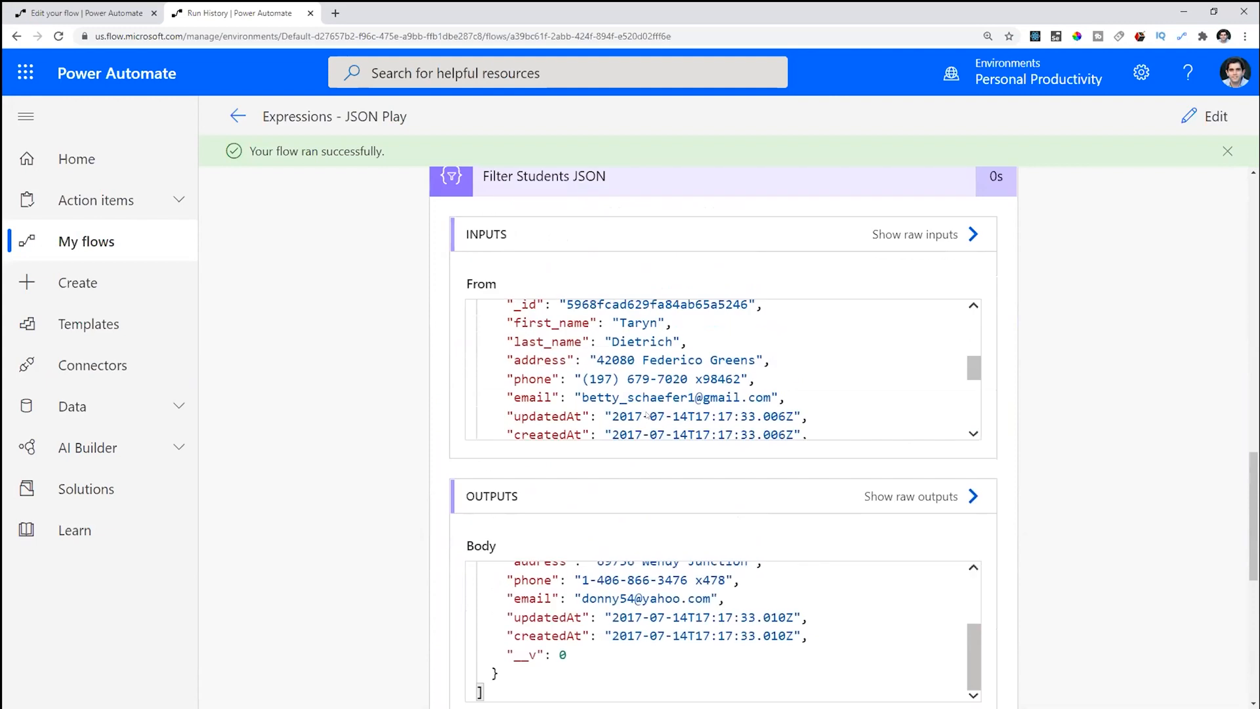
{"action": "scroll", "coordinate": [647, 415], "scroll_direction": "up", "scroll_amount": 2}
{"action": "key", "text": "ctrl+minus"}
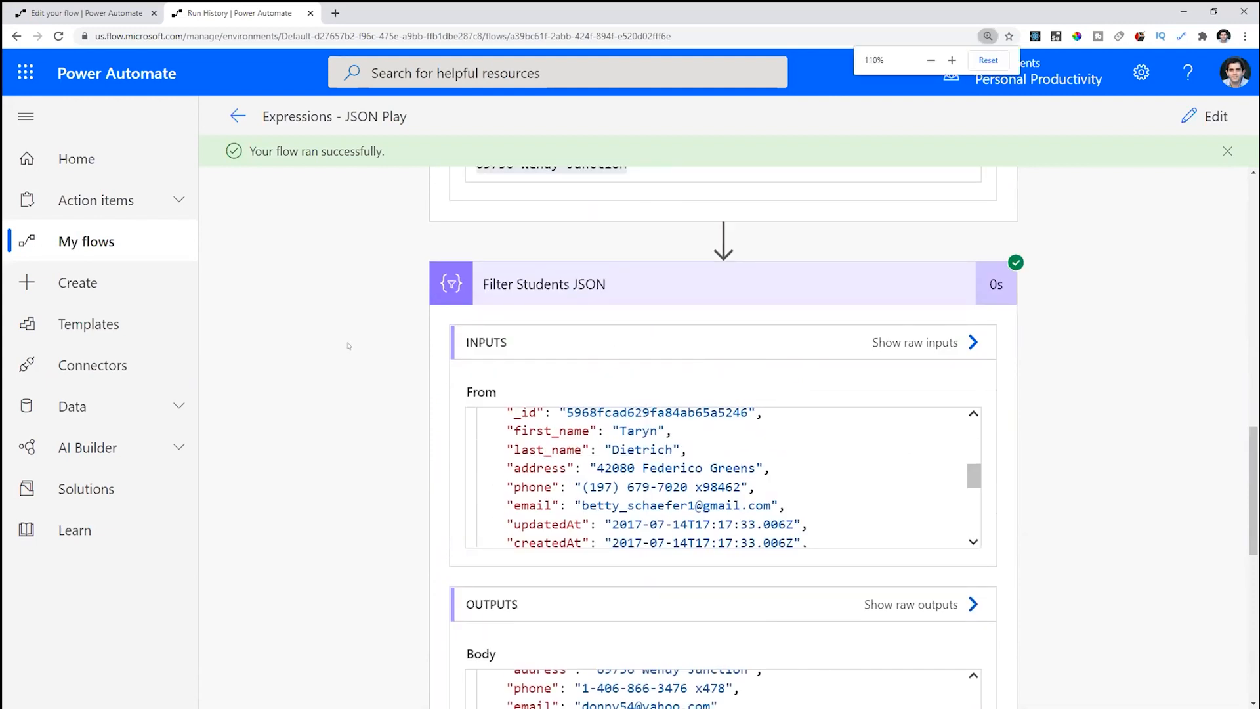
{"action": "left_click", "coordinate": [930, 61]}
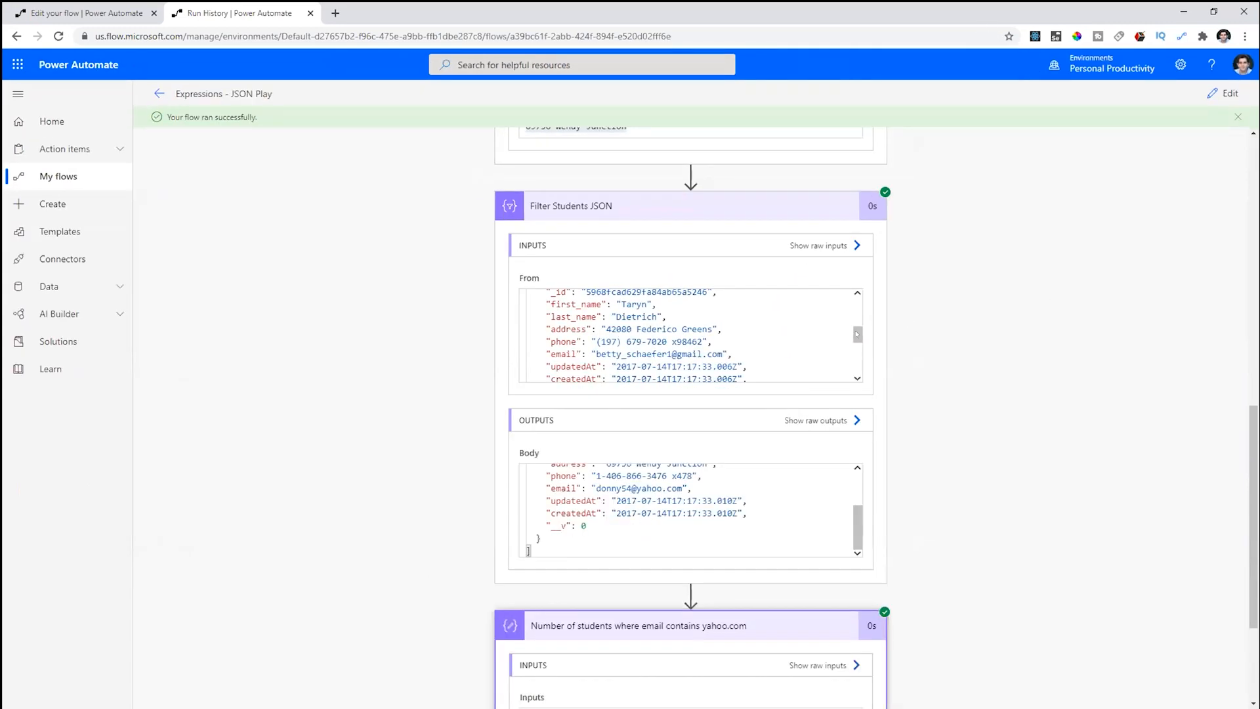
{"action": "scroll", "coordinate": [248, 155], "scroll_direction": "up", "scroll_amount": 10}
{"action": "scroll", "coordinate": [249, 154], "scroll_direction": "up", "scroll_amount": 1}
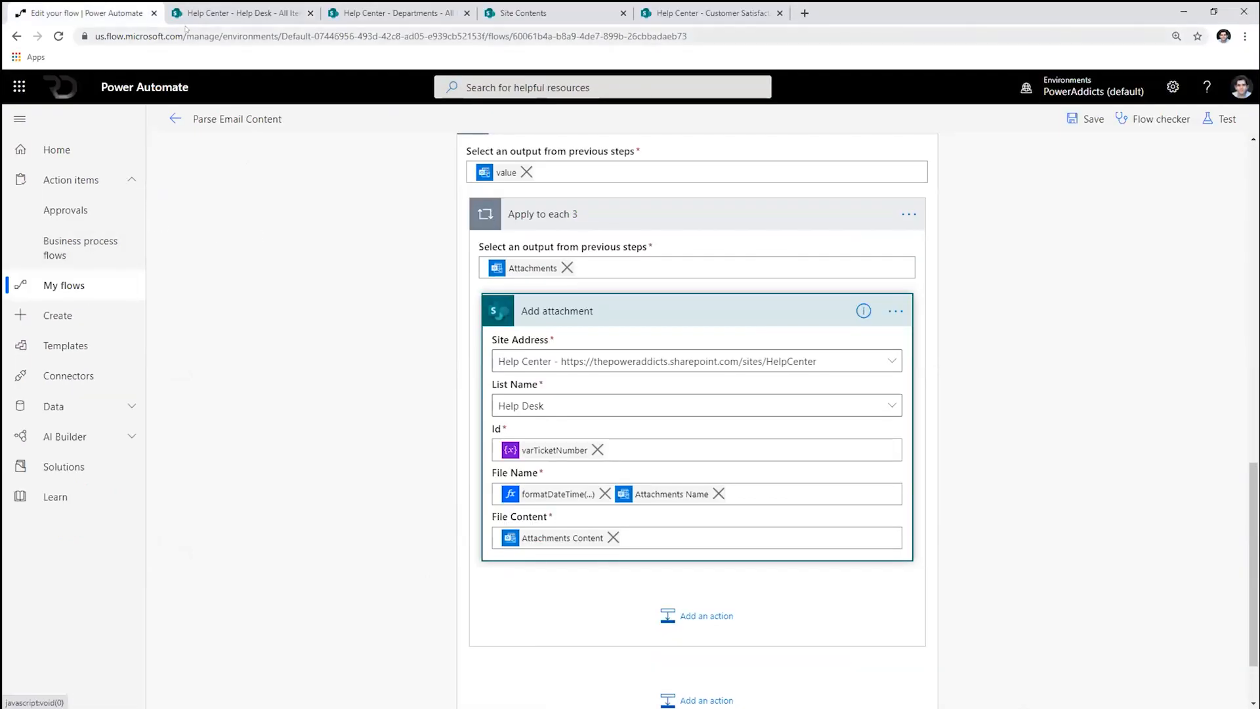
- Leave the Parse Email Content flow for the Power Automate home page, and switch to the Help Desk list in the SharePoint Help Center site
{"action": "left_click", "coordinate": [100, 162]}
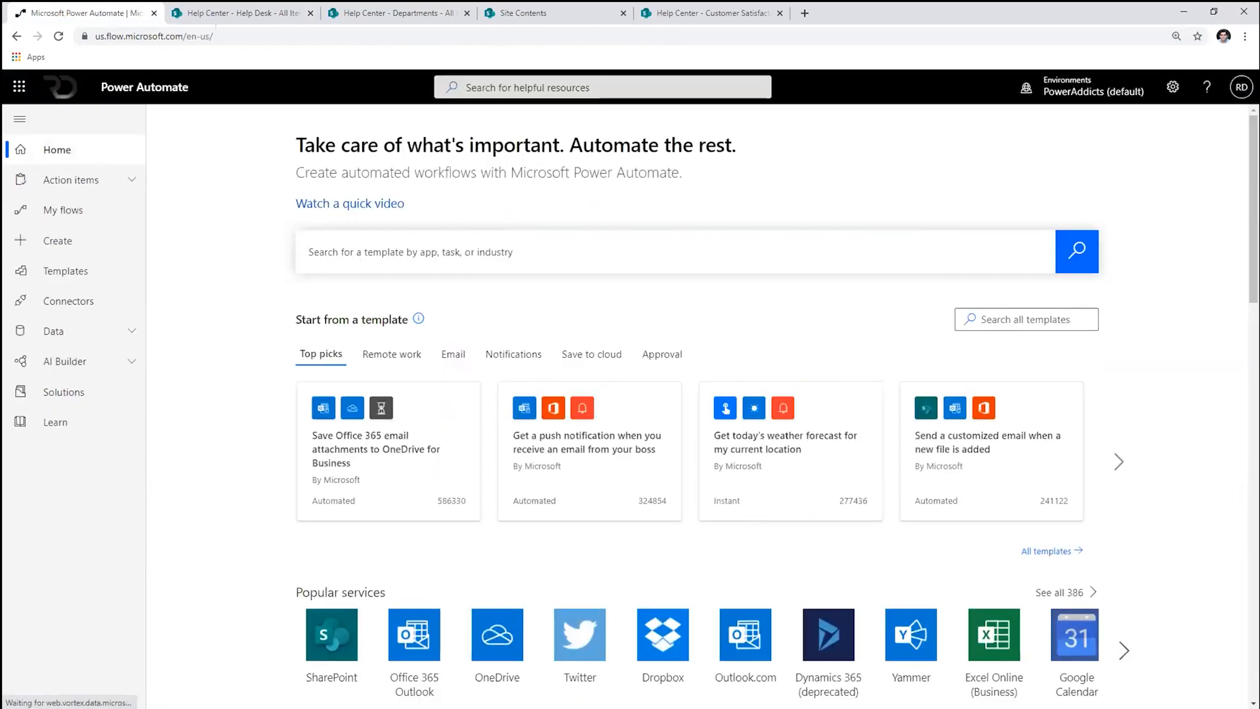
{"action": "left_click", "coordinate": [223, 13]}
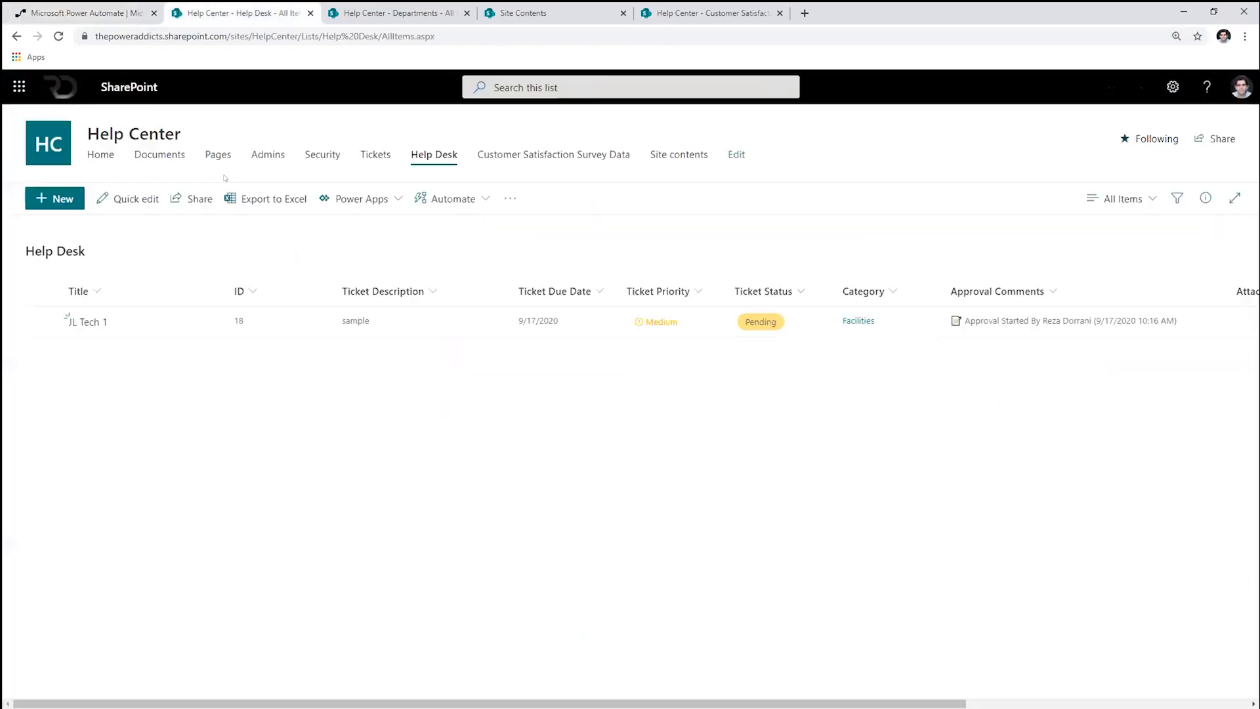
{"action": "left_click", "coordinate": [43, 321]}
{"action": "left_click", "coordinate": [182, 393]}
- Compare the Category choices in a new Help Desk item with the Departments list and its approvers, and close the blank form
{"action": "left_click", "coordinate": [57, 199]}
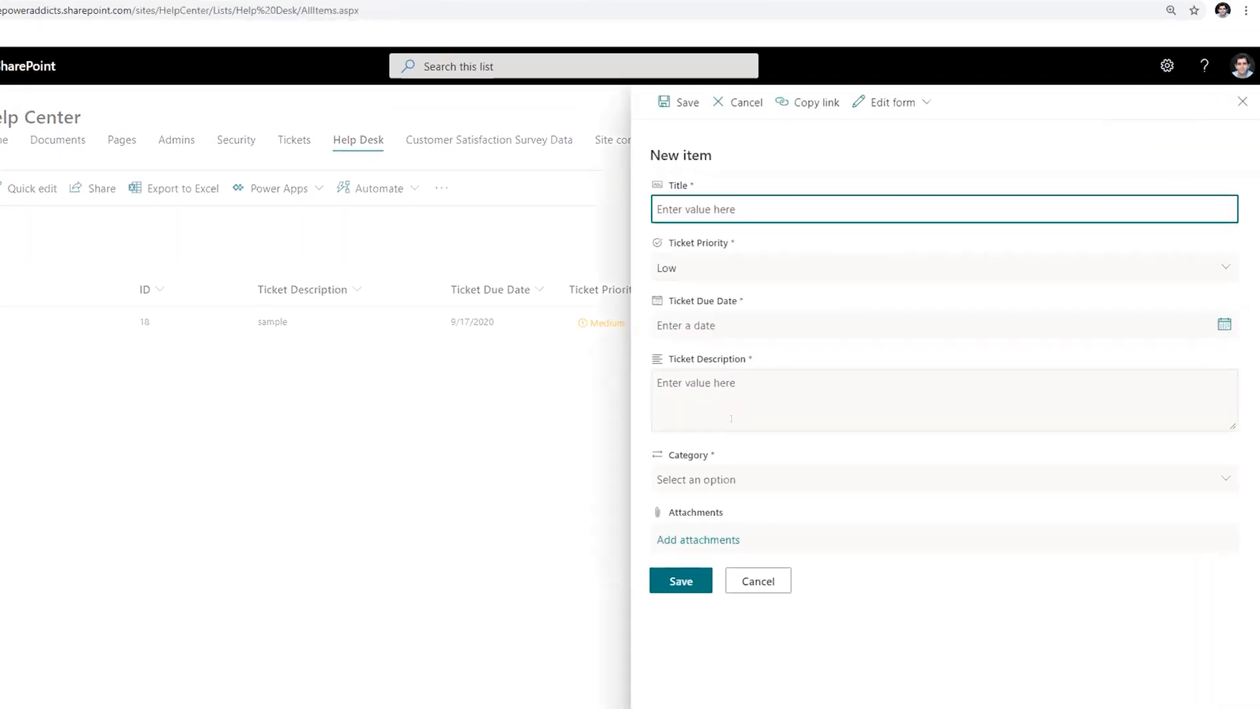
{"action": "left_click", "coordinate": [734, 483]}
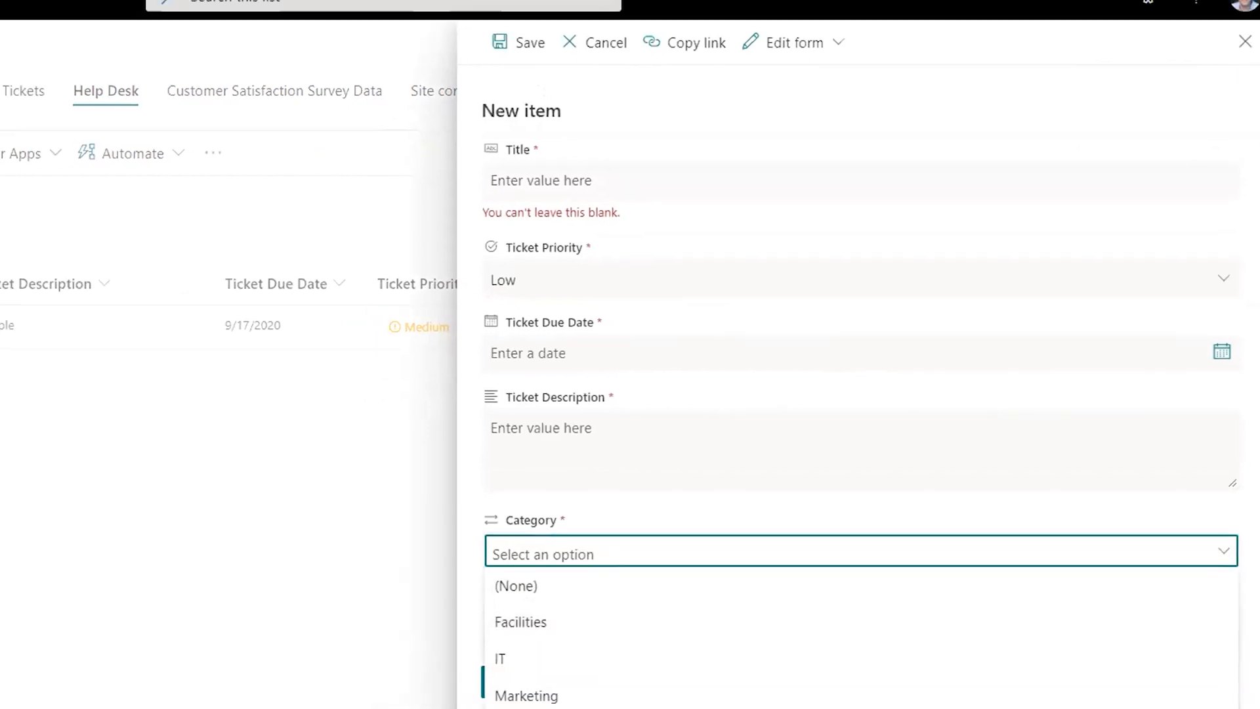
{"action": "left_click", "coordinate": [393, 13]}
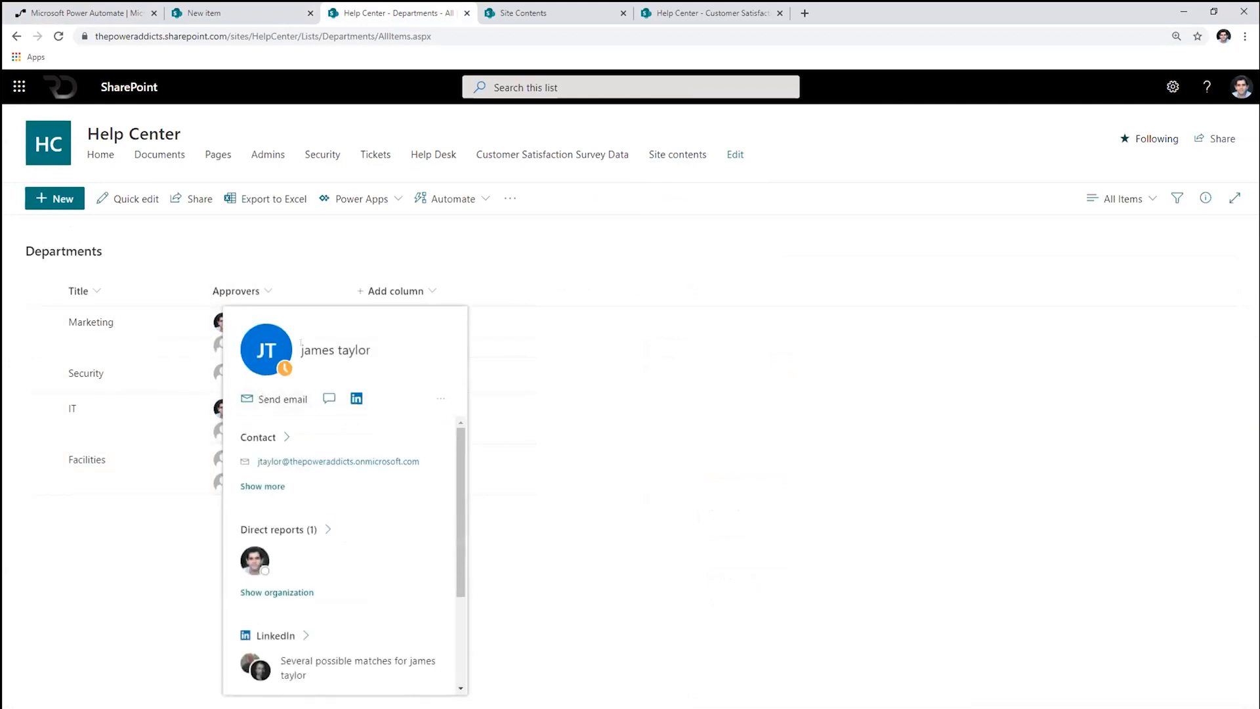
{"action": "left_click", "coordinate": [268, 8]}
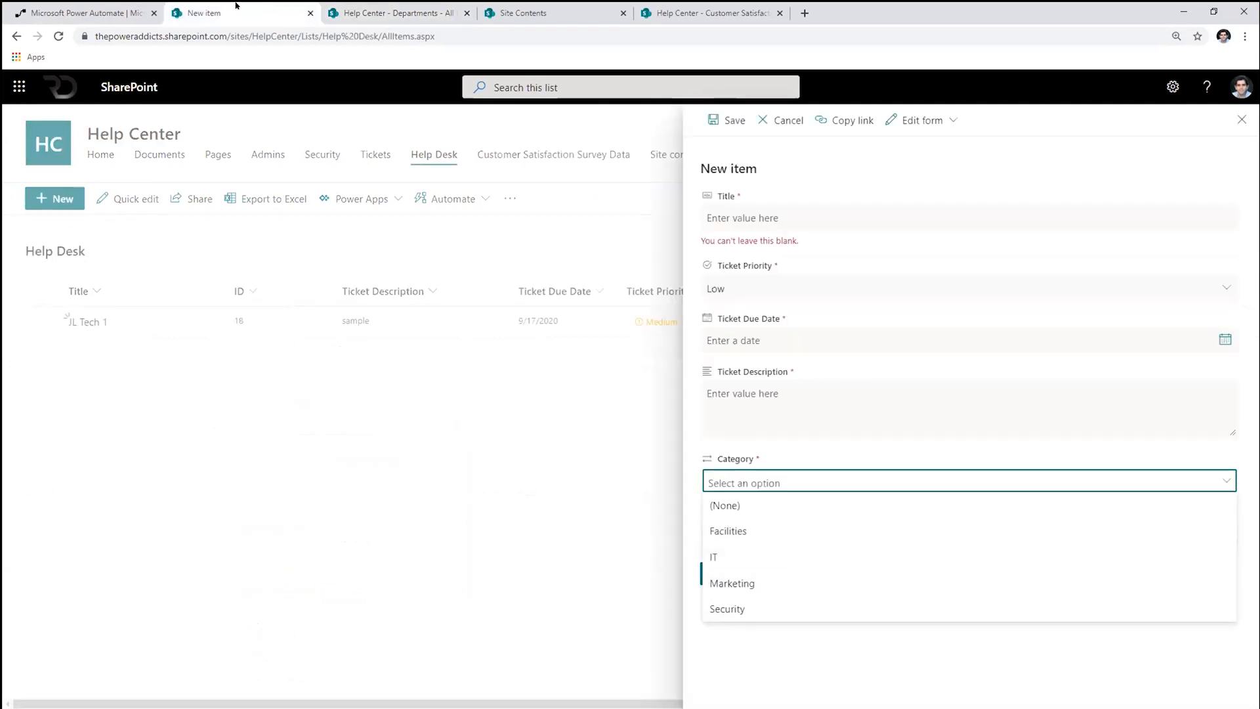
{"action": "left_click", "coordinate": [387, 13]}
{"action": "mouse_move", "coordinate": [230, 324]}
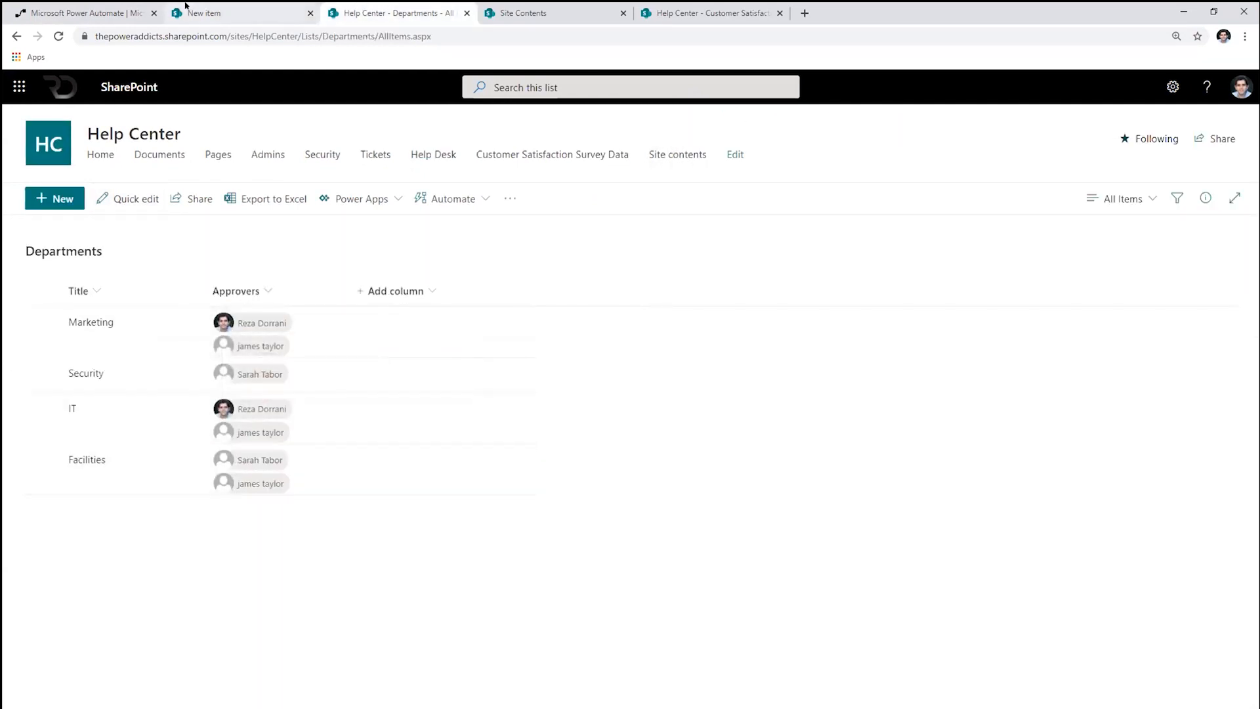
{"action": "left_click", "coordinate": [203, 13]}
{"action": "left_click", "coordinate": [323, 461]}
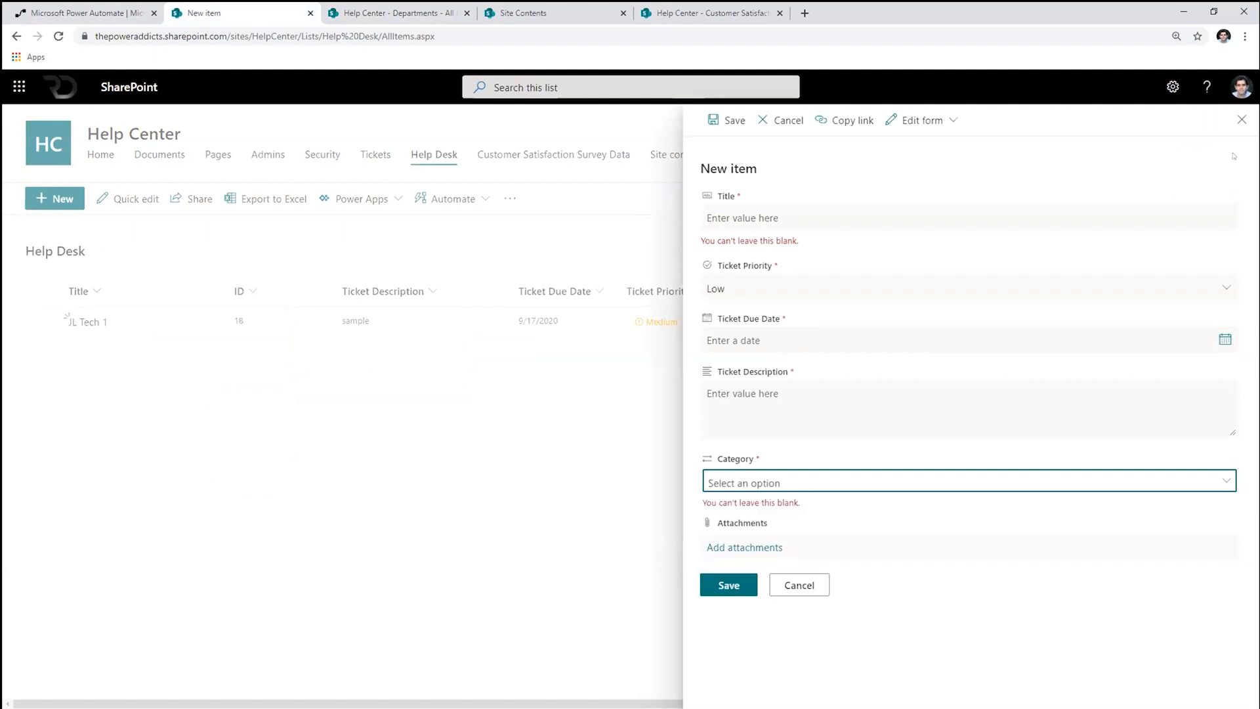
{"action": "left_click", "coordinate": [1242, 118]}
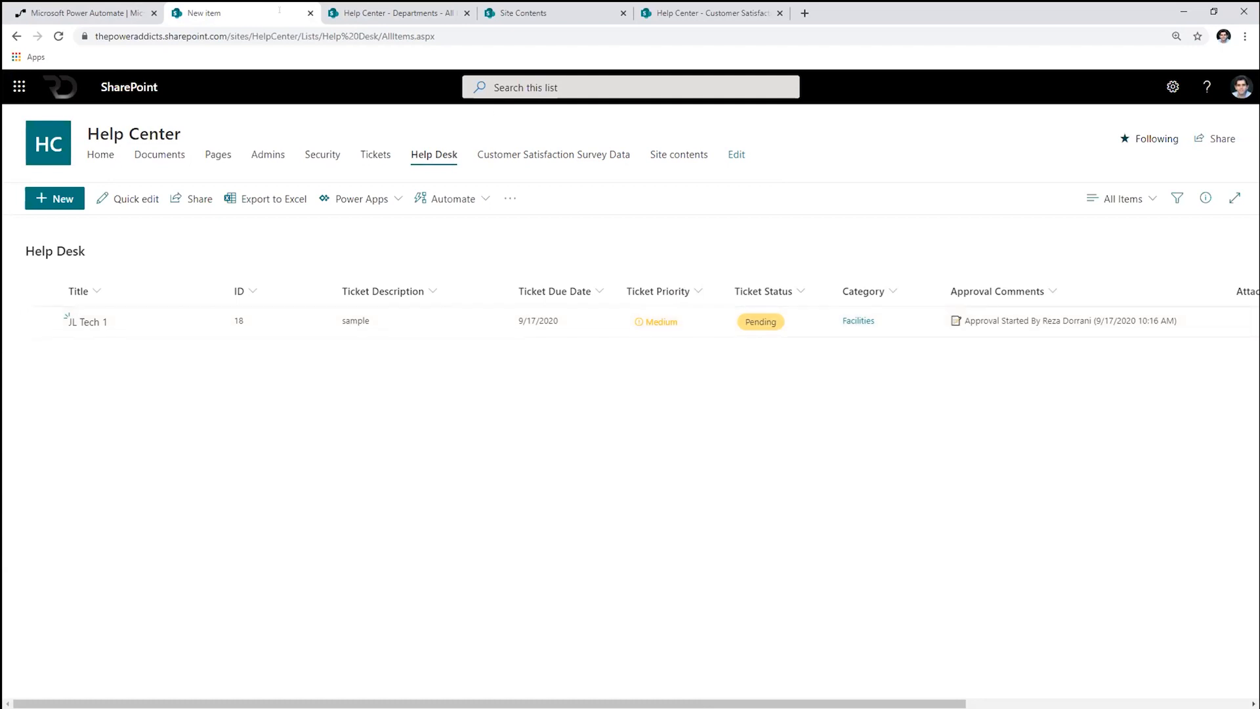
- Start a new Help Desk item titled "Phone connectivity" with Medium priority and a due date of 9/24/2020
{"action": "left_click", "coordinate": [63, 200]}
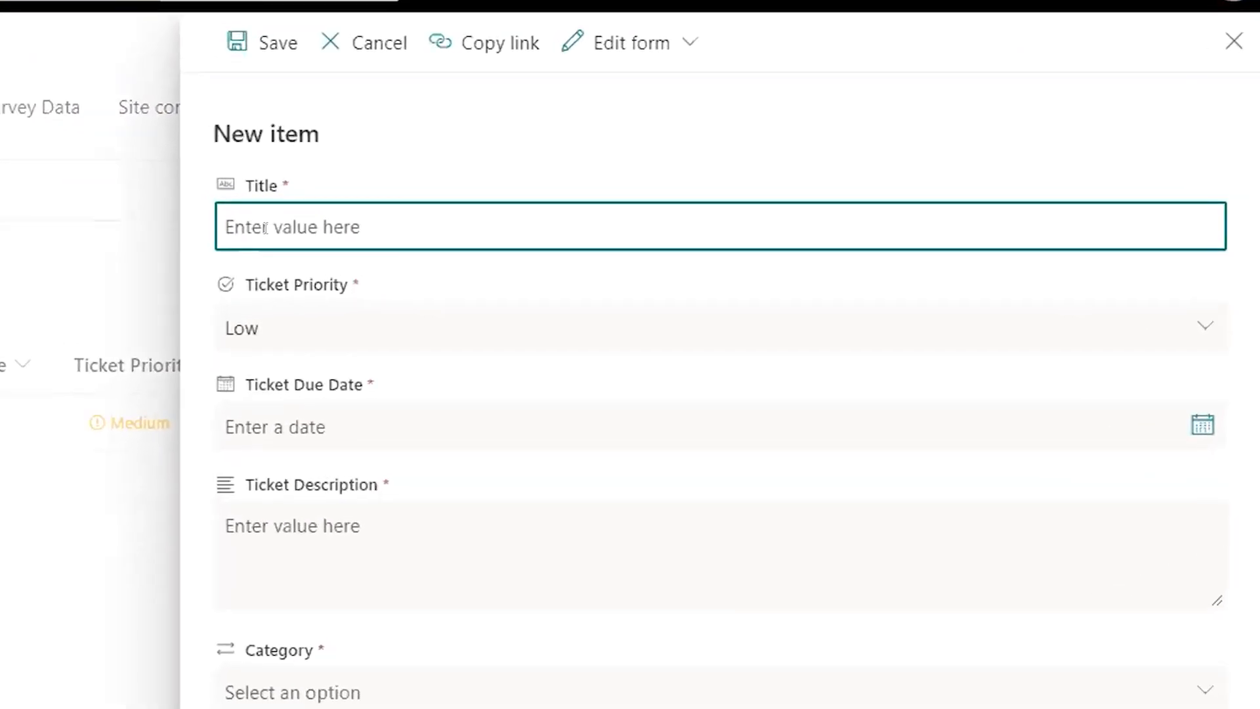
{"action": "type", "text": "Pho"}
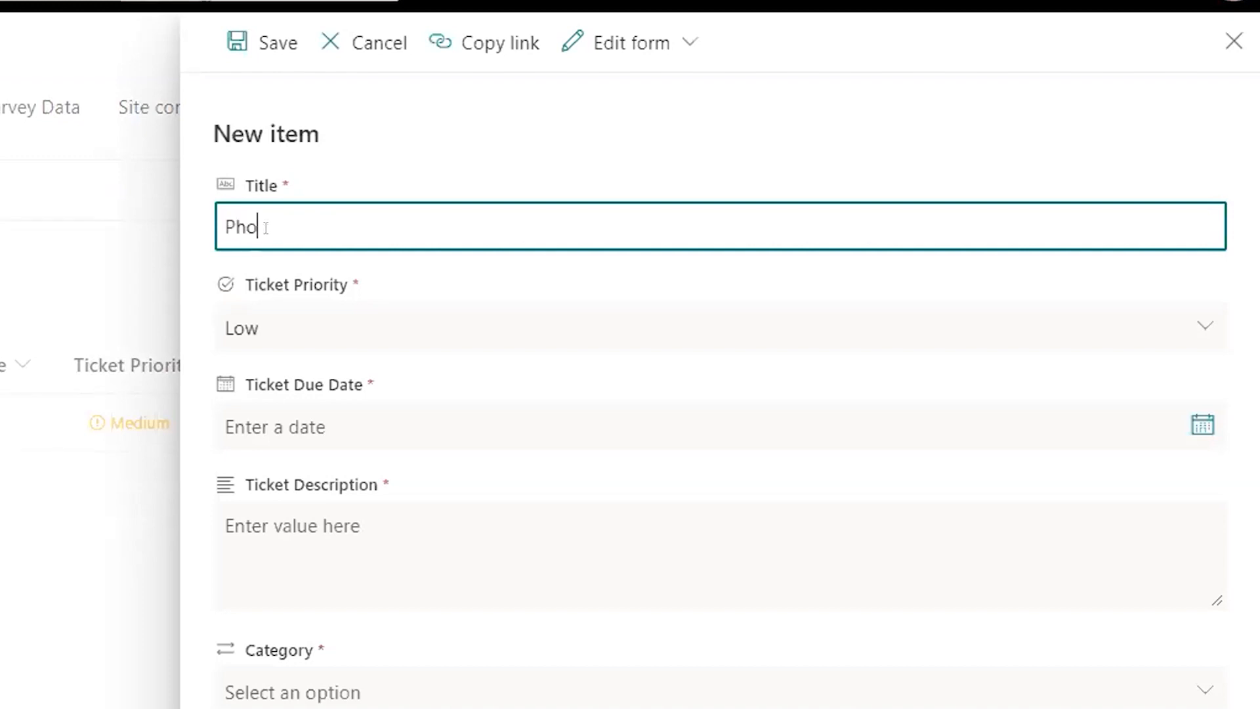
{"action": "type", "text": "ne connectivity"}
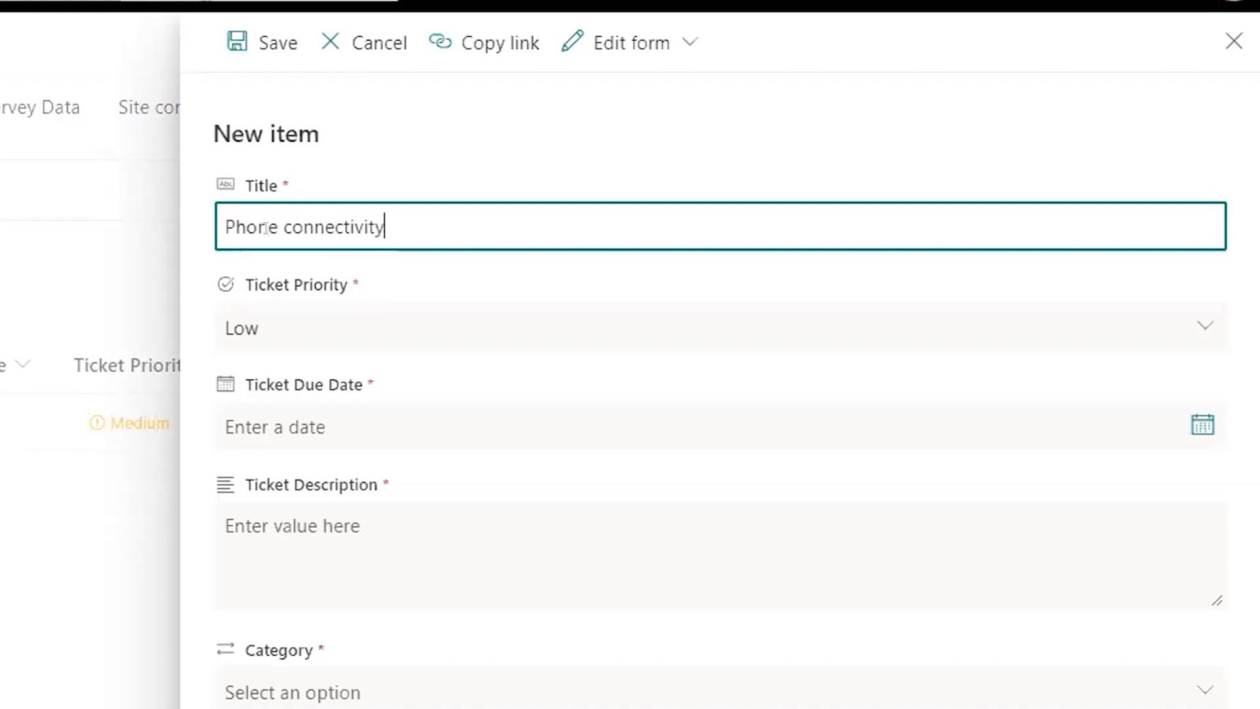
{"action": "left_click", "coordinate": [284, 327]}
{"action": "left_click", "coordinate": [276, 470]}
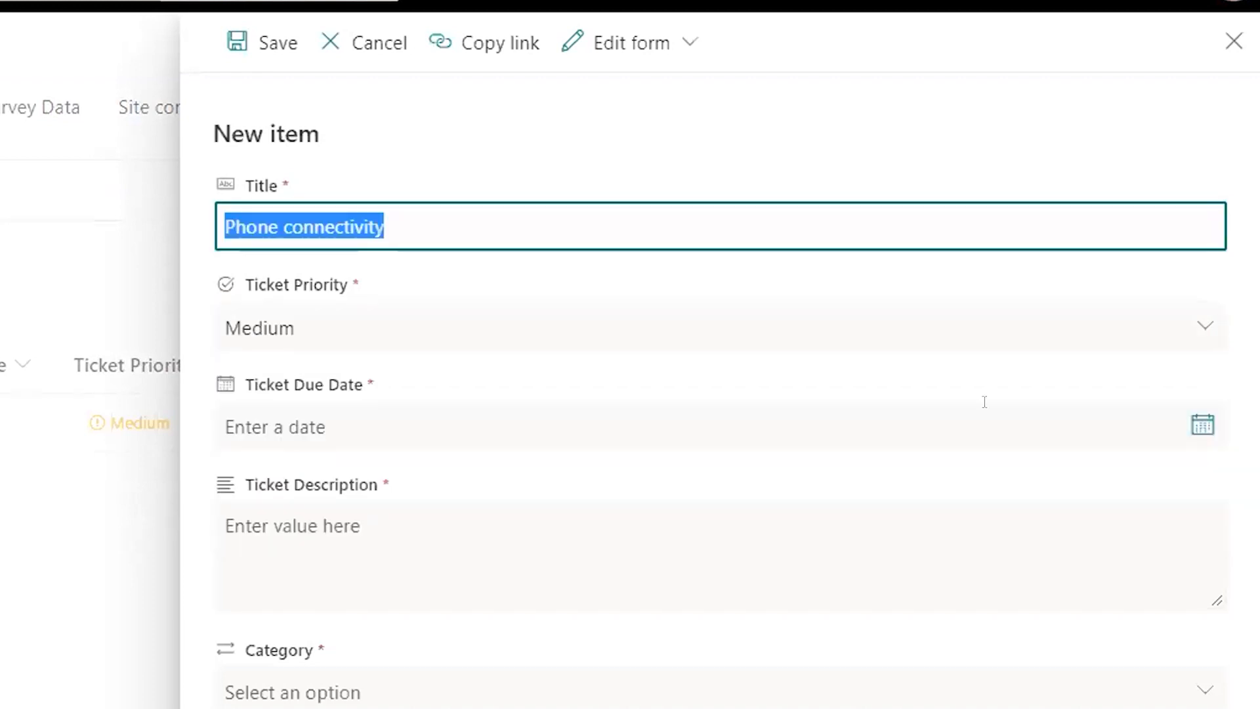
{"action": "left_click", "coordinate": [1196, 428]}
{"action": "left_click", "coordinate": [388, 625]}
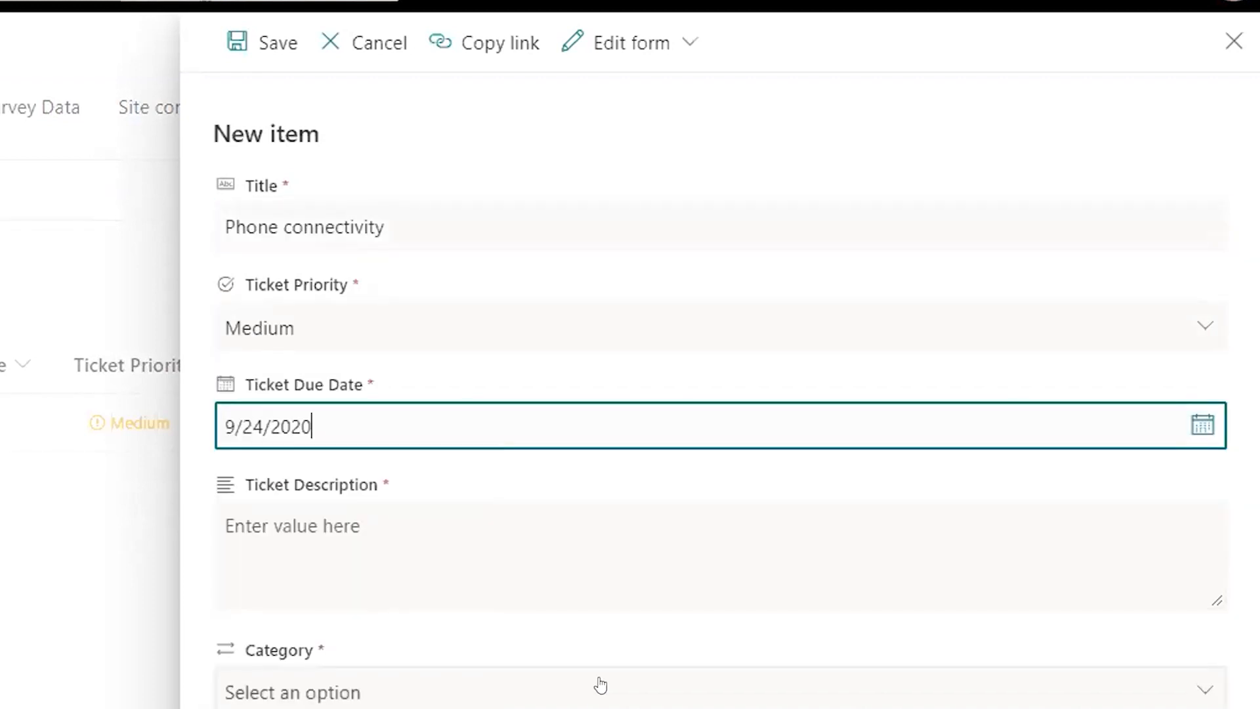
- Enter the ticket description "my phone is not working" in the new Help Desk item
{"action": "left_click", "coordinate": [265, 528]}
{"action": "type", "text": "m"}
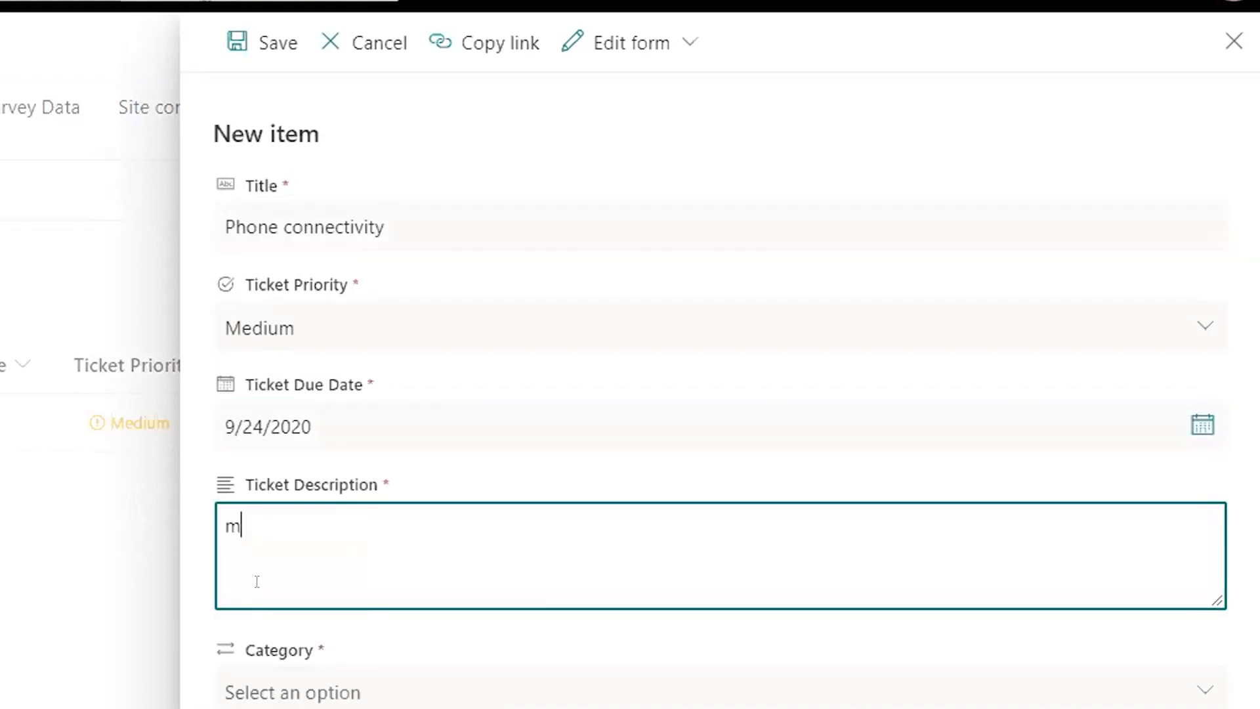
{"action": "type", "text": "y phone is not woirm"}
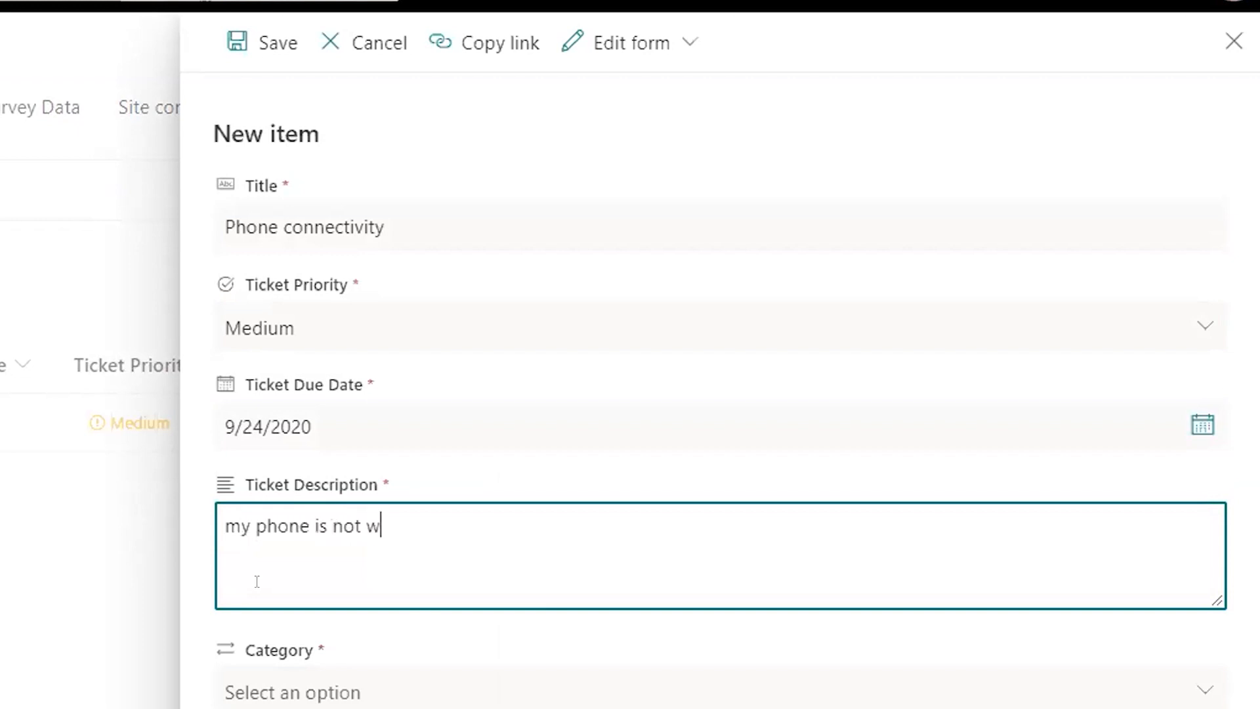
{"action": "key", "text": "BackSpace"}
{"action": "key", "text": "BackSpace"}
{"action": "key", "text": "BackSpace"}
{"action": "type", "text": "rking"}
- Set the ticket's category to Facilities and save the new Help Desk item
{"action": "left_click", "coordinate": [352, 701]}
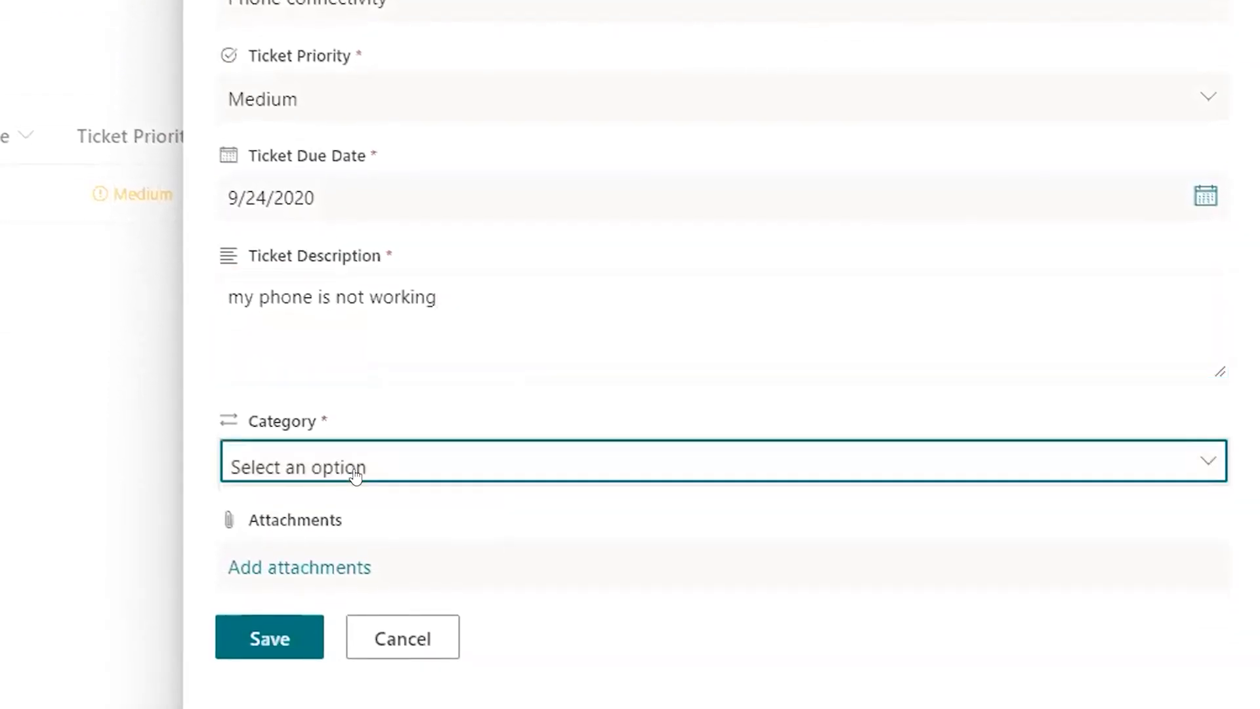
{"action": "left_click", "coordinate": [315, 554]}
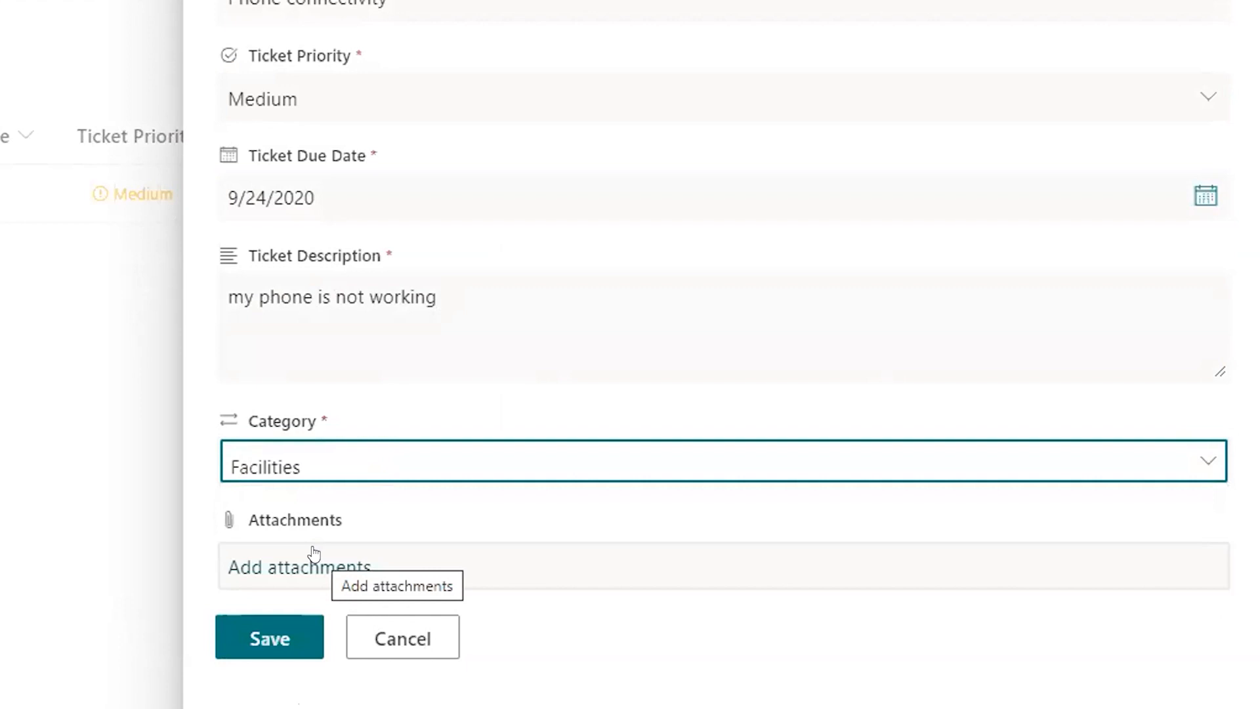
{"action": "left_click", "coordinate": [288, 648]}
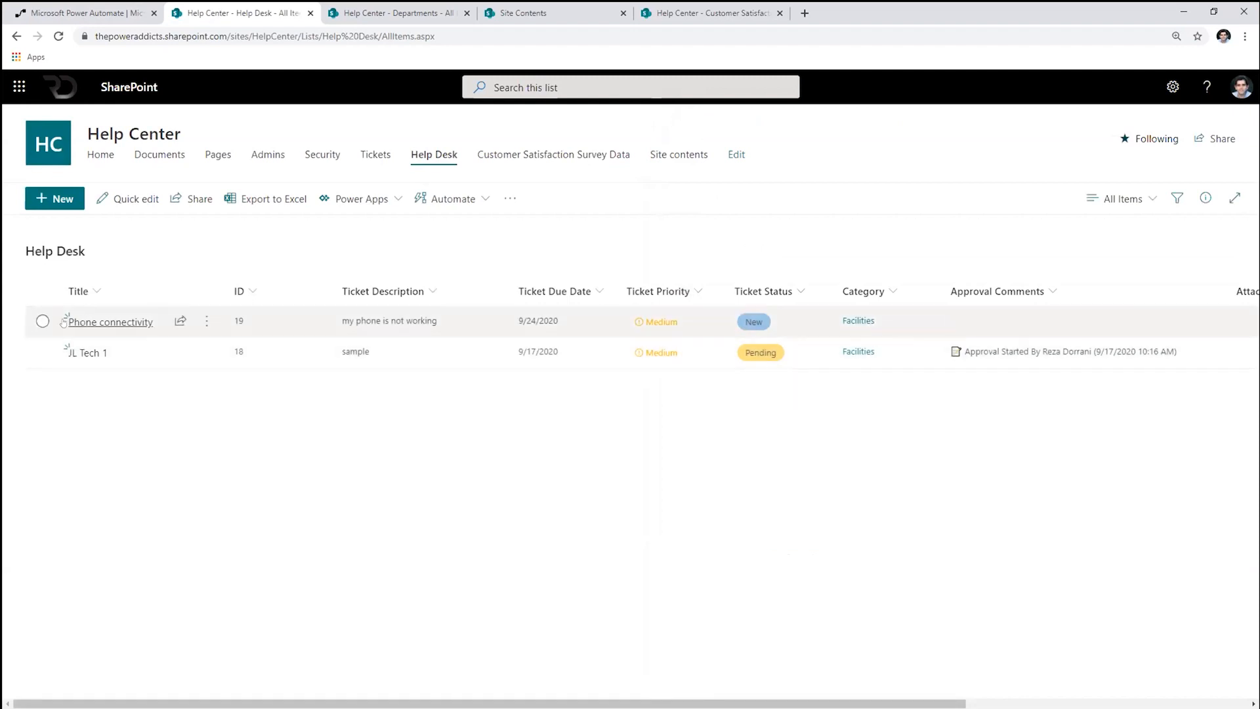
- Reload the Help Desk list to check the Phone connectivity ticket's status
{"action": "left_click", "coordinate": [105, 330]}
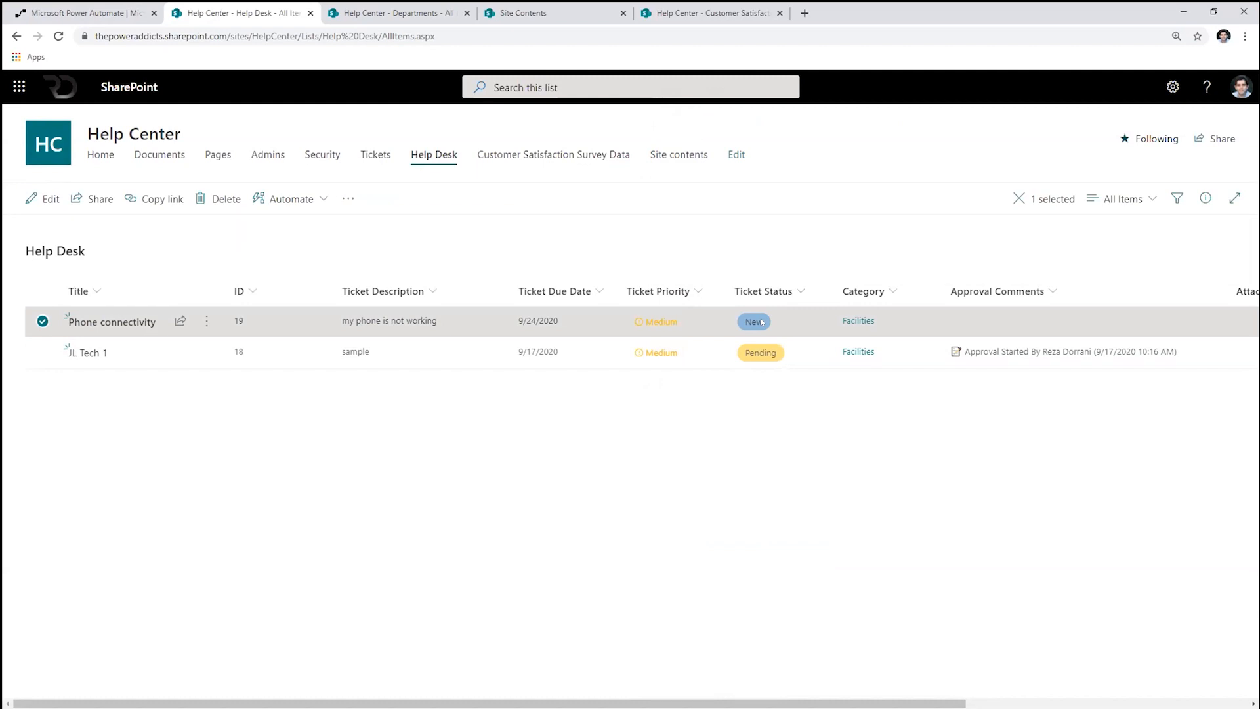
{"action": "right_click", "coordinate": [450, 259]}
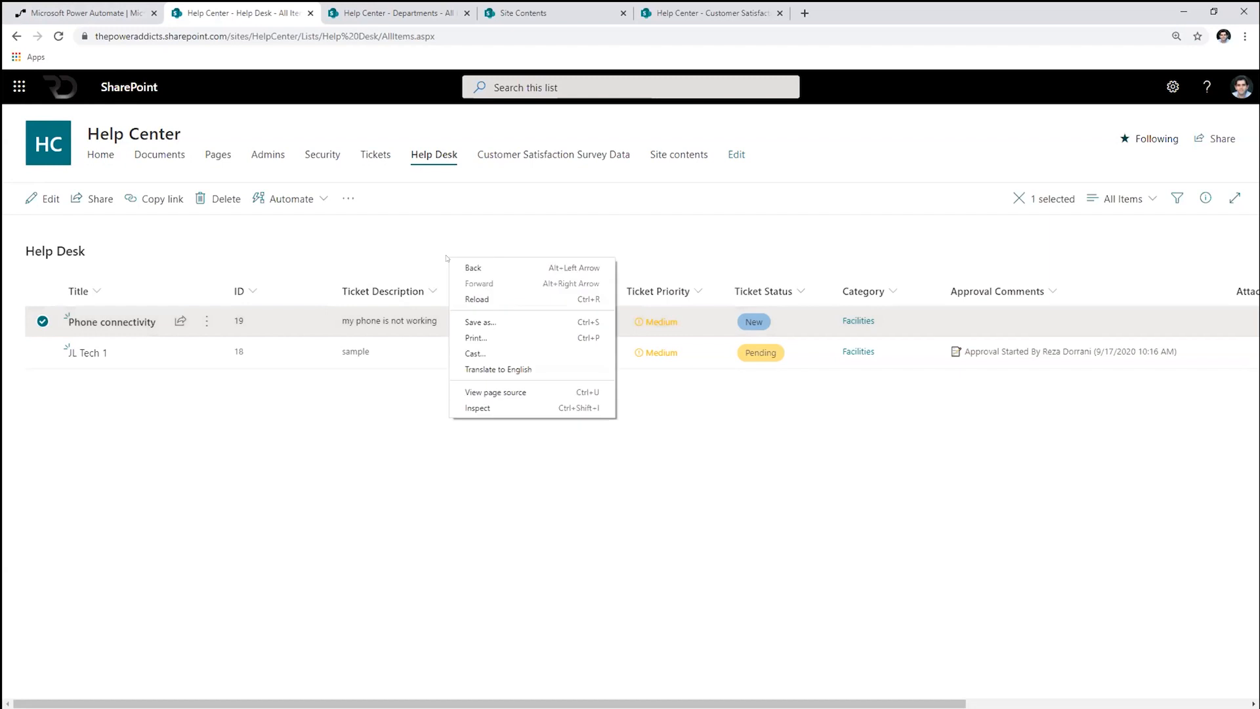
{"action": "left_click", "coordinate": [468, 297]}
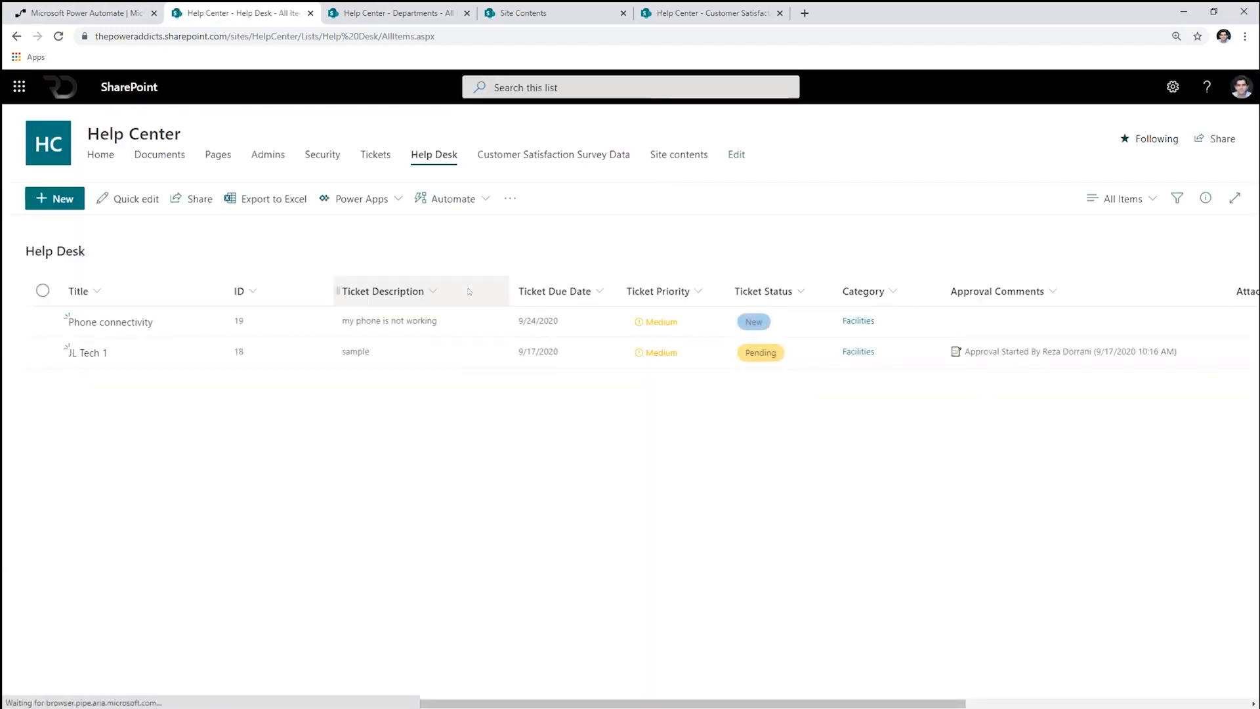
{"action": "right_click", "coordinate": [468, 256]}
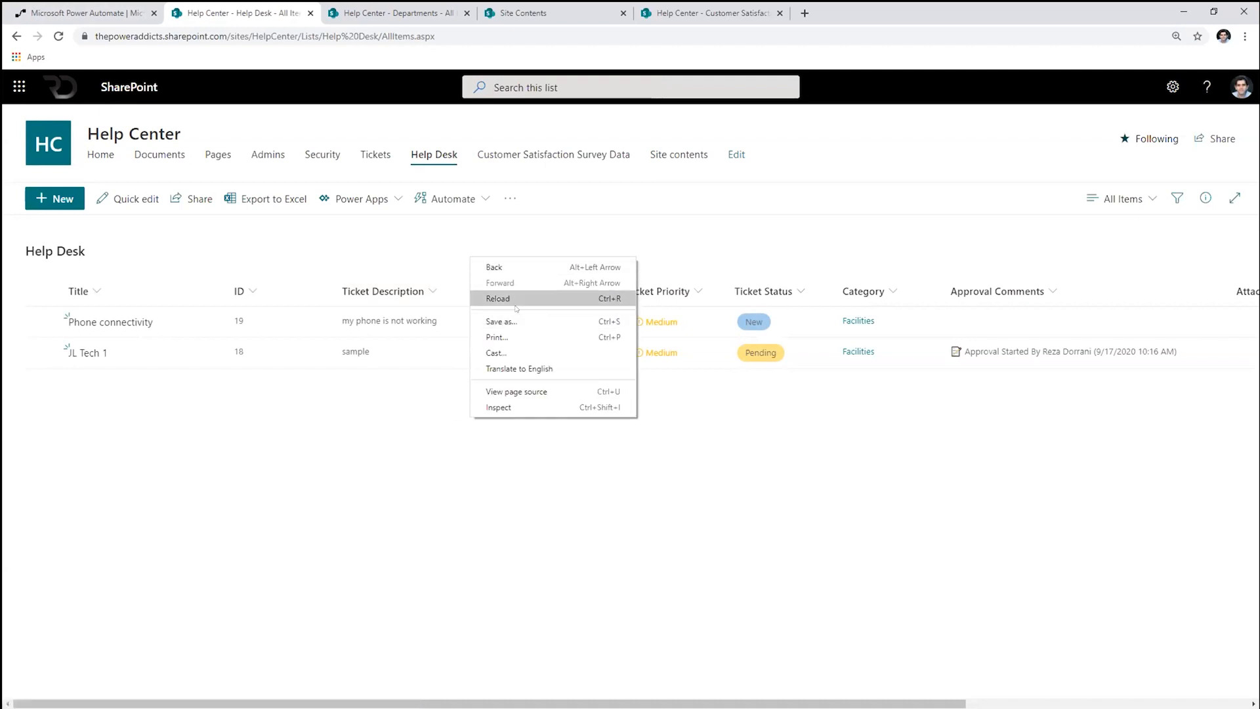
{"action": "left_click", "coordinate": [510, 295]}
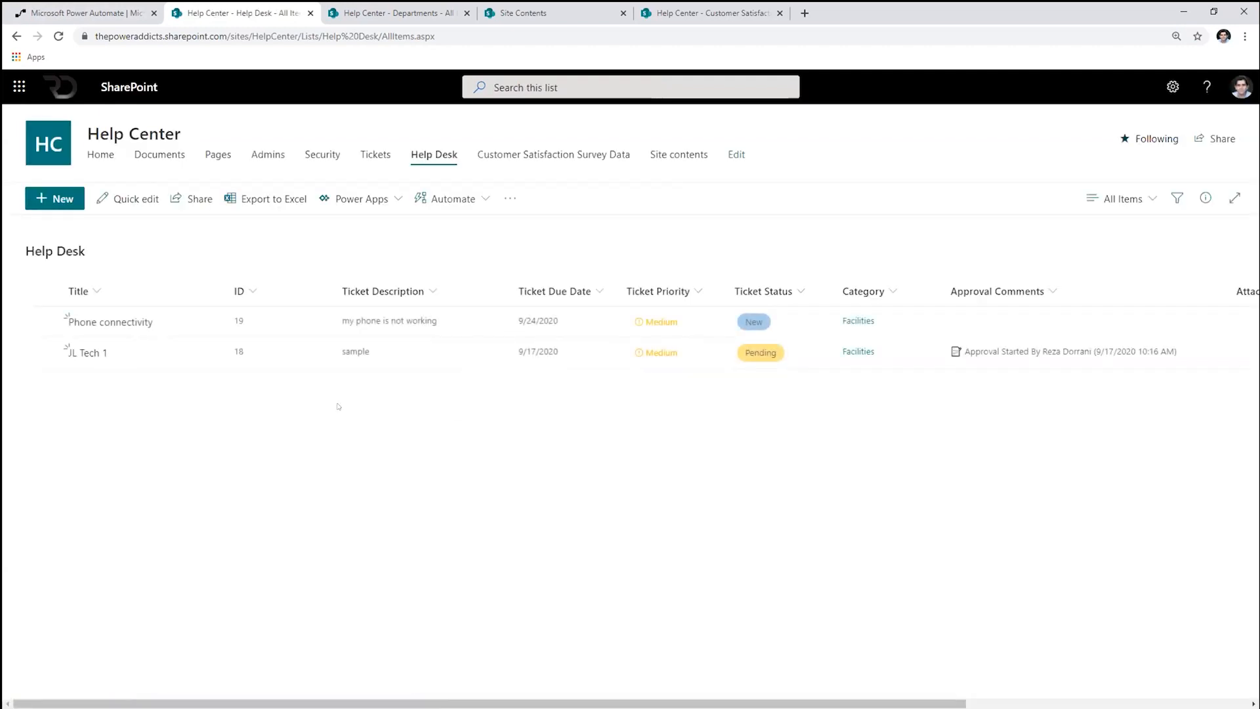
- Switch to Power Automate and open the details of the Help Desk Approval Workflow flow
{"action": "left_click", "coordinate": [98, 13]}
{"action": "left_click", "coordinate": [72, 210]}
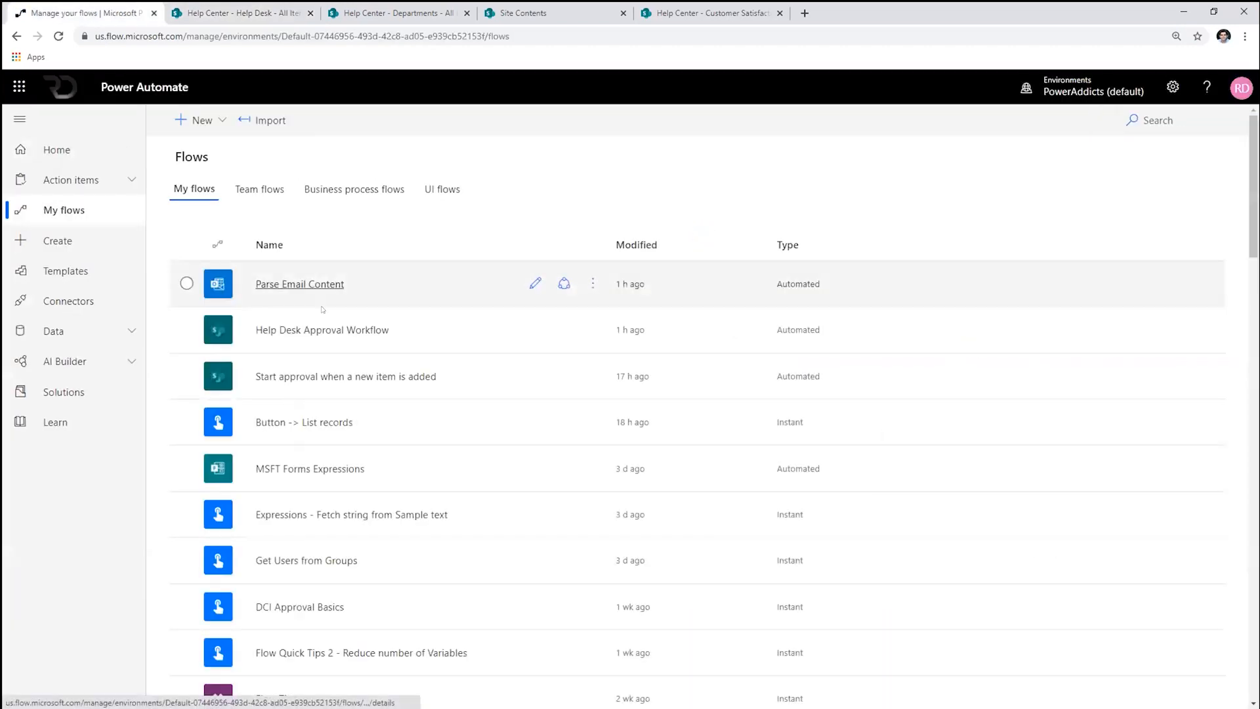
{"action": "left_click", "coordinate": [320, 329]}
- Check the Phone connectivity ticket's status and comments in the Help Desk list, and the Facilities approvers in the Departments list
{"action": "left_click", "coordinate": [241, 13]}
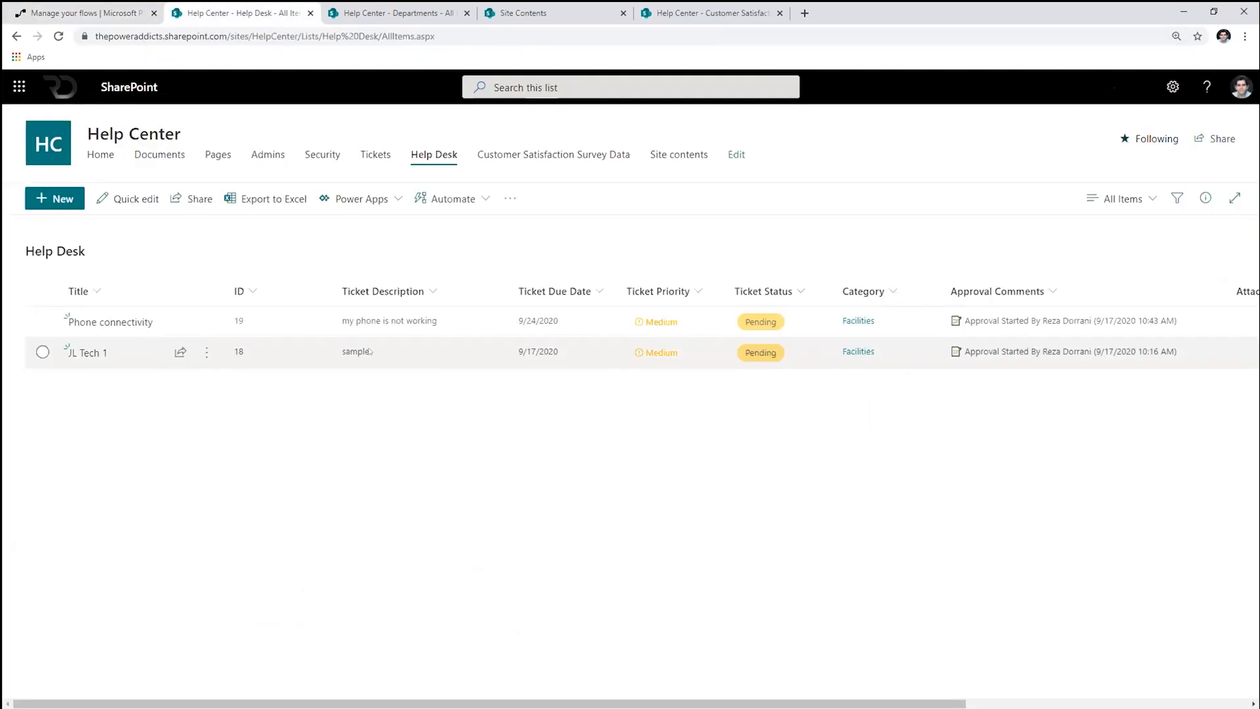
{"action": "left_click", "coordinate": [161, 322]}
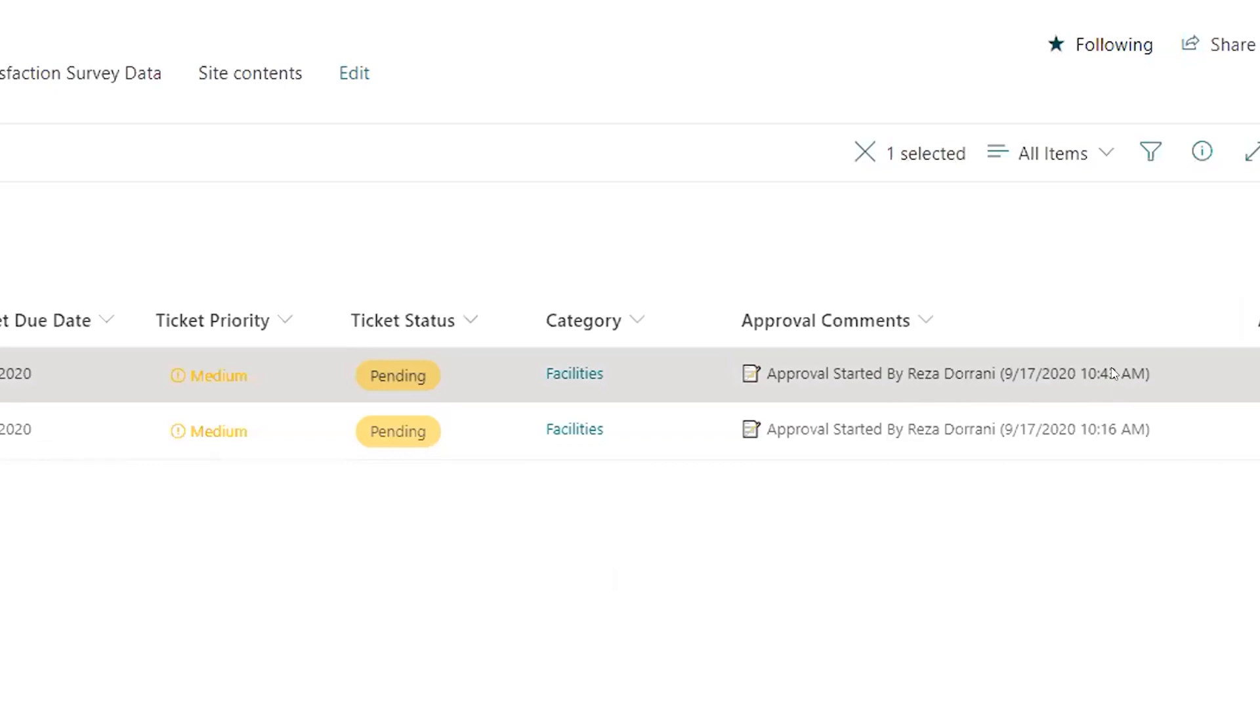
{"action": "left_click", "coordinate": [391, 13]}
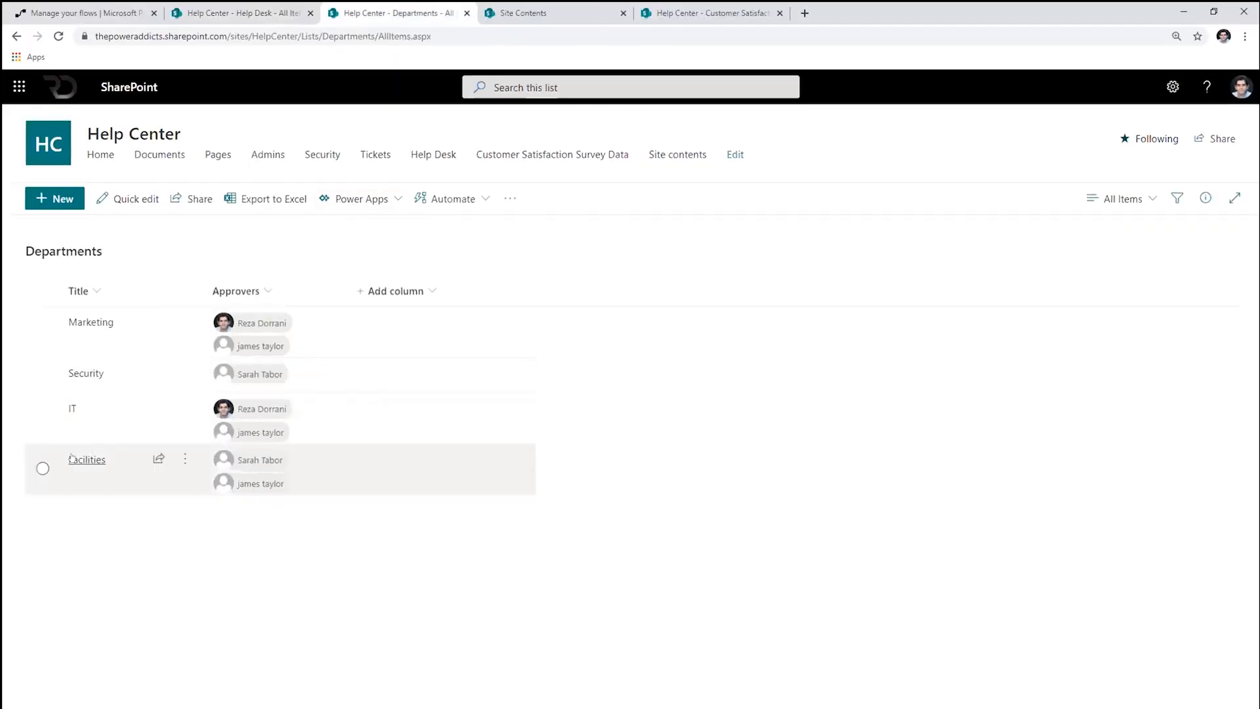
{"action": "left_click", "coordinate": [112, 460]}
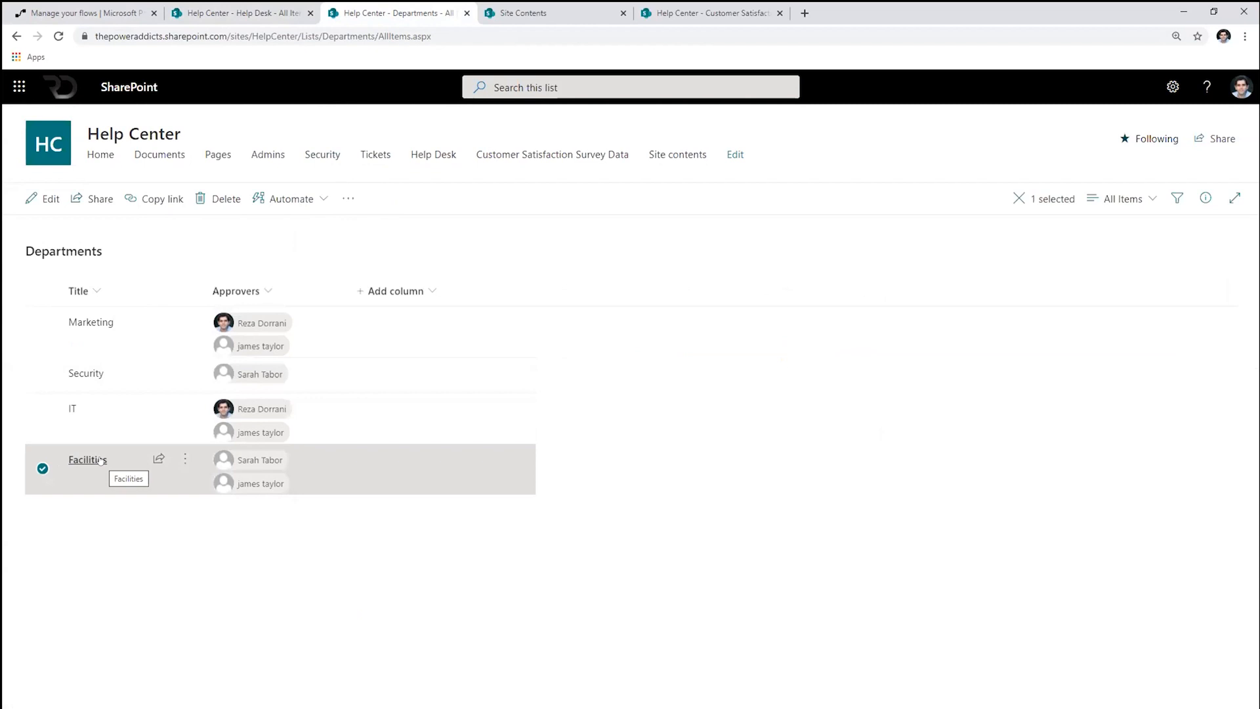
{"action": "mouse_move", "coordinate": [240, 467]}
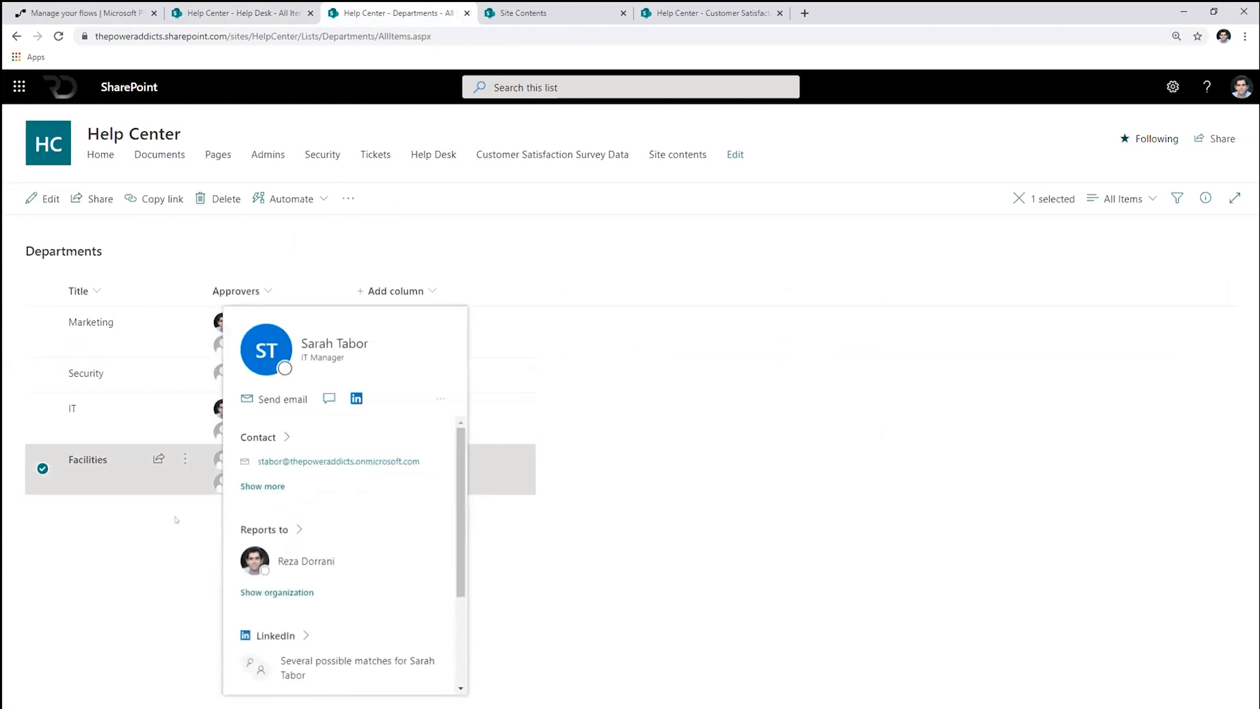
{"action": "left_click", "coordinate": [162, 541]}
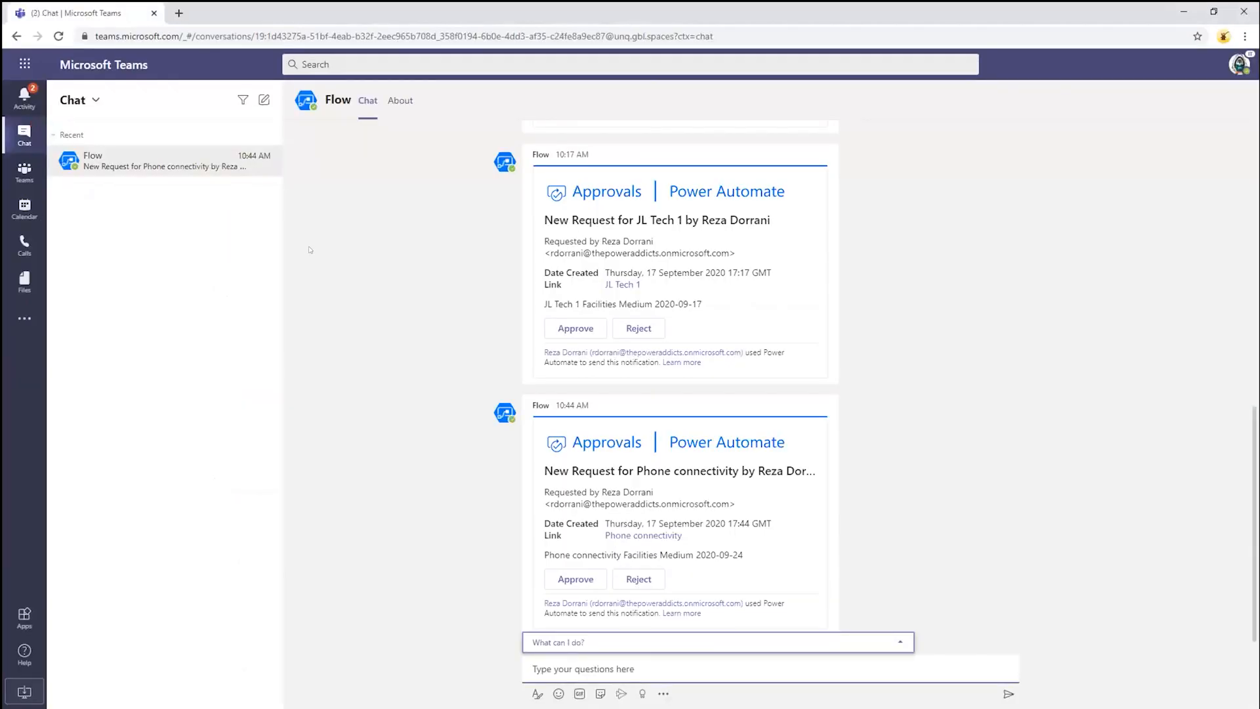
- In Microsoft Teams, check the signed-in account and approve the Phone connectivity request with the comment "This is a valid issue. Working on it"
{"action": "left_click", "coordinate": [1239, 63]}
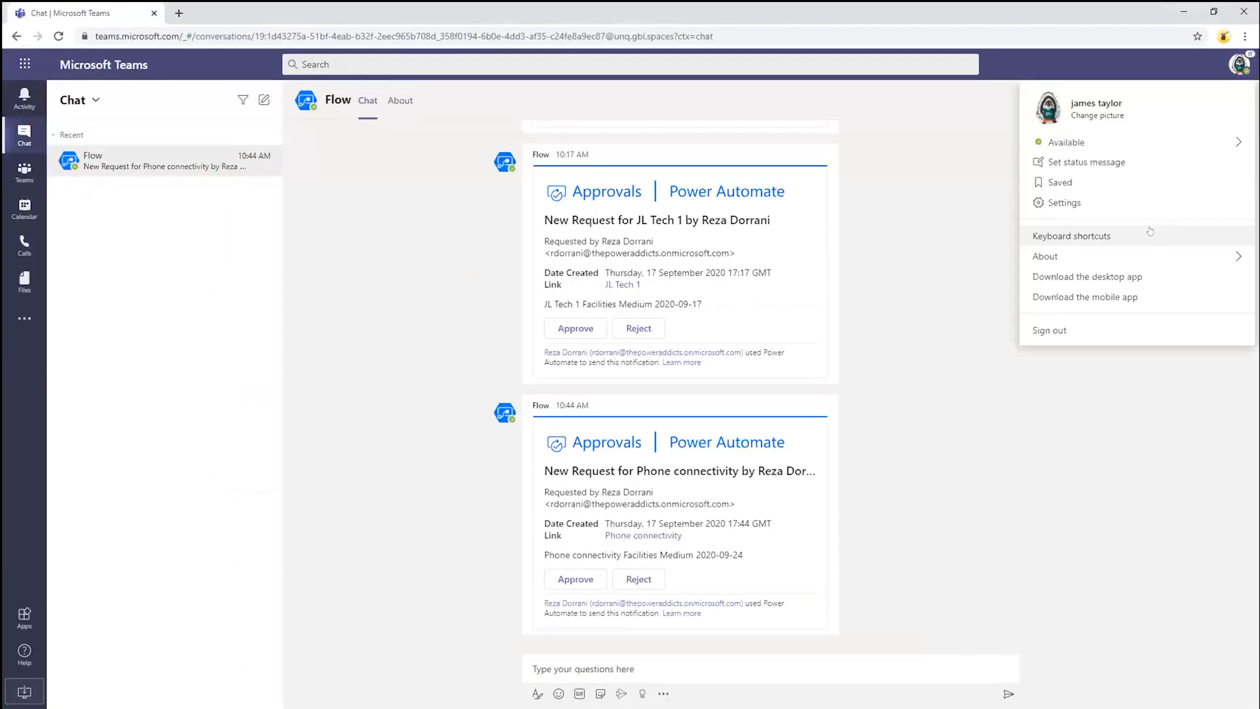
{"action": "left_click", "coordinate": [970, 215]}
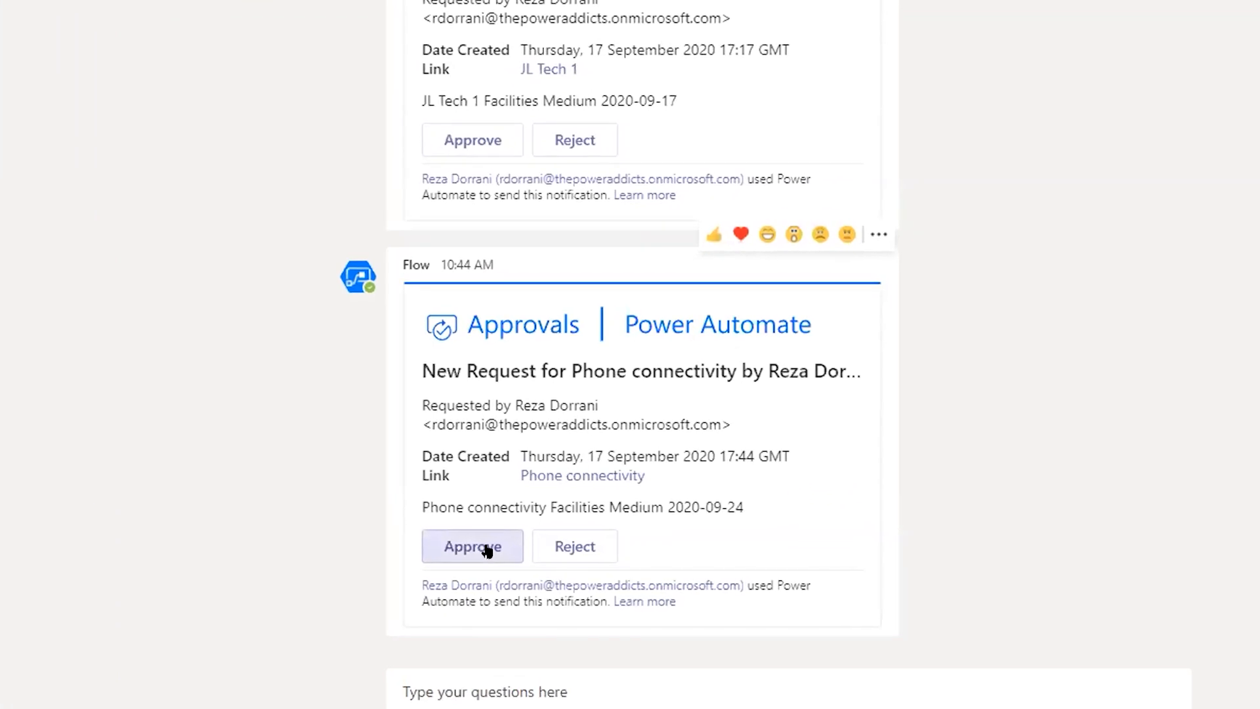
{"action": "left_click", "coordinate": [486, 551]}
{"action": "left_click", "coordinate": [470, 454]}
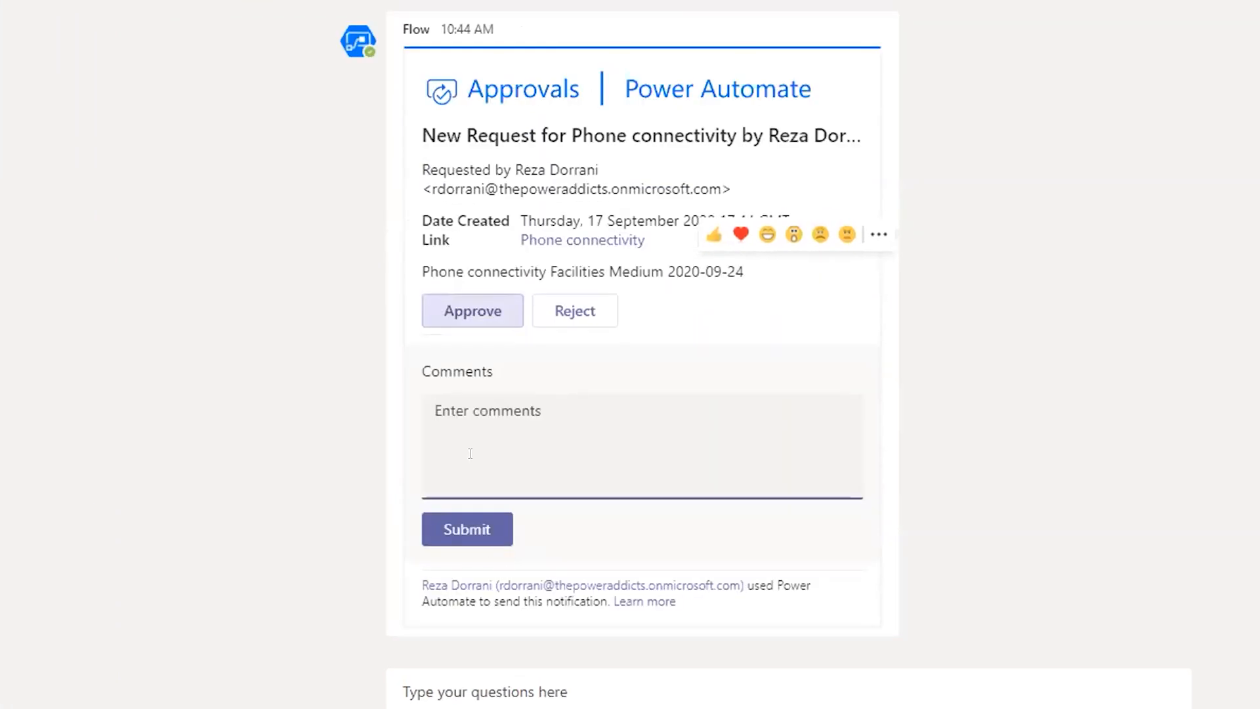
{"action": "type", "text": "This is a valid issue"}
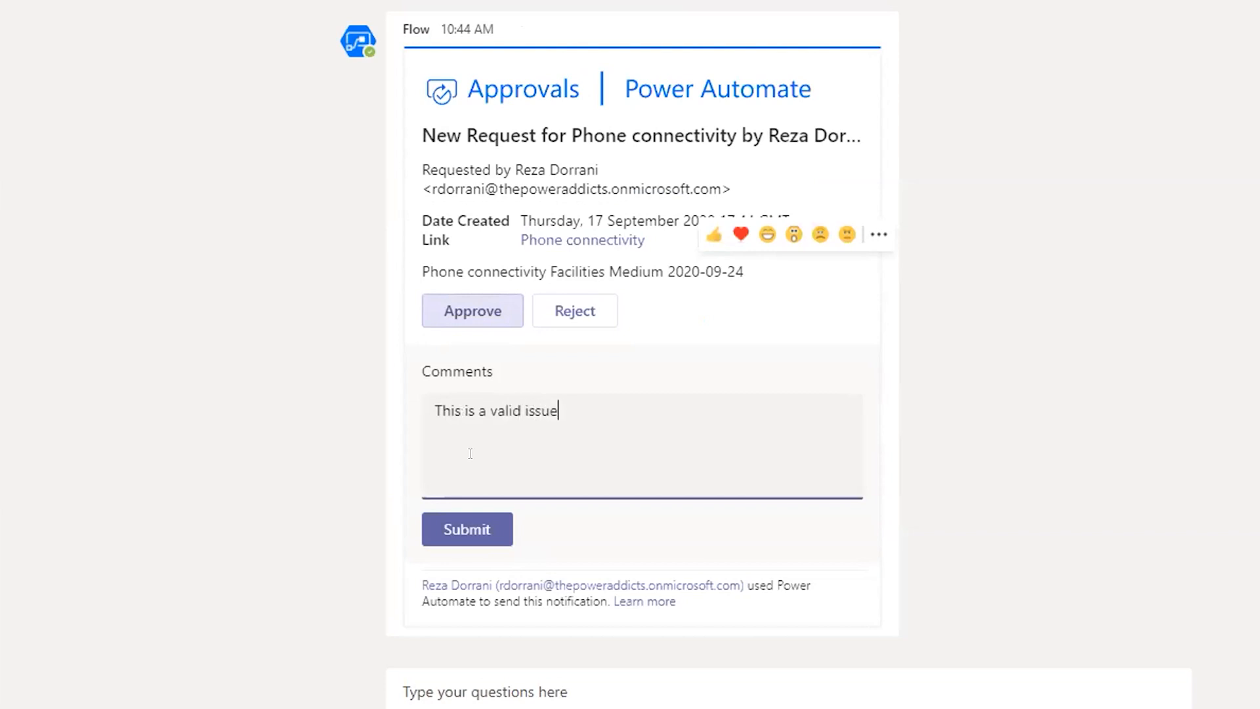
{"action": "type", "text": ". Working on it"}
{"action": "left_click", "coordinate": [464, 529]}
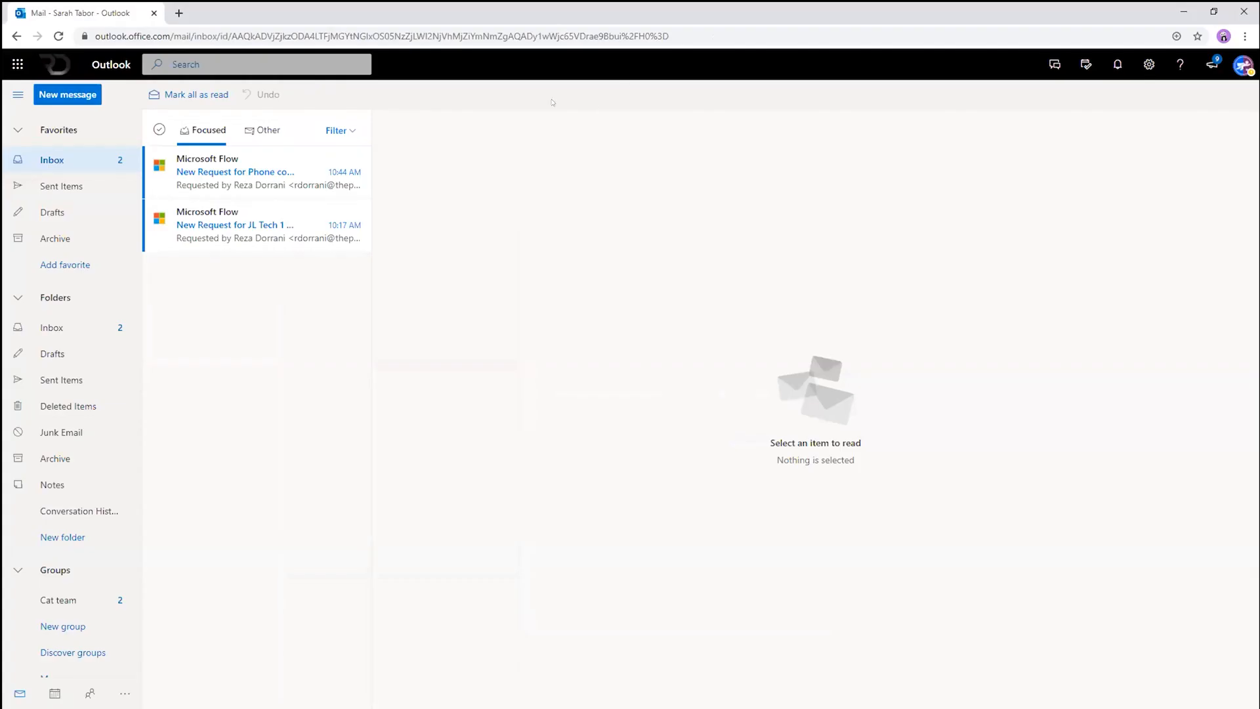
- In the second approver's Outlook inbox, open the Phone connectivity approval e-mail and check which account is signed in
{"action": "left_click", "coordinate": [258, 184]}
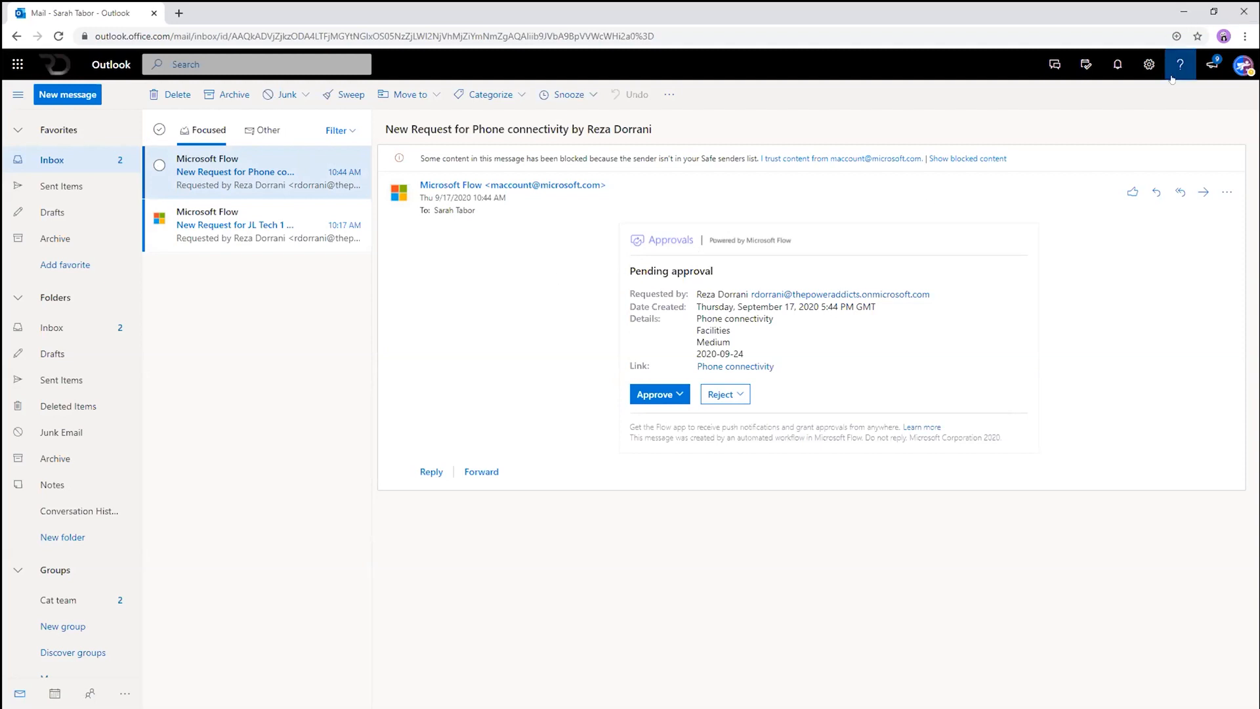
{"action": "left_click", "coordinate": [1243, 64]}
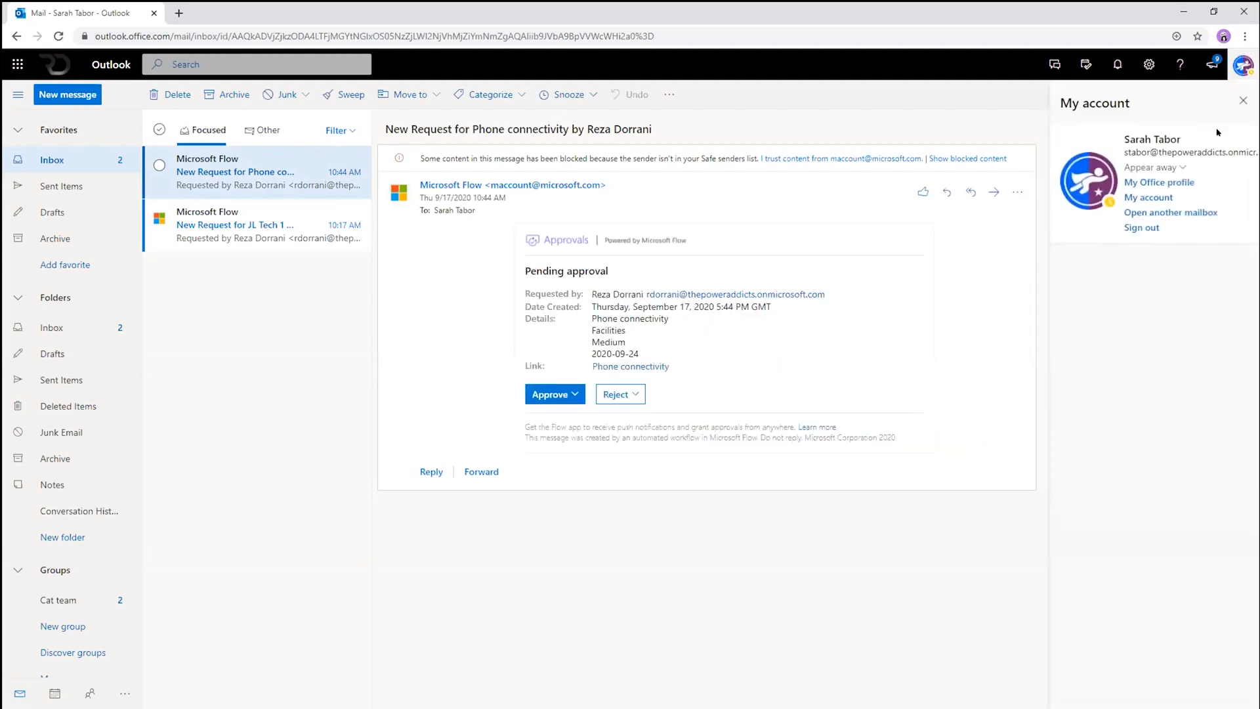
{"action": "left_click", "coordinate": [1242, 101]}
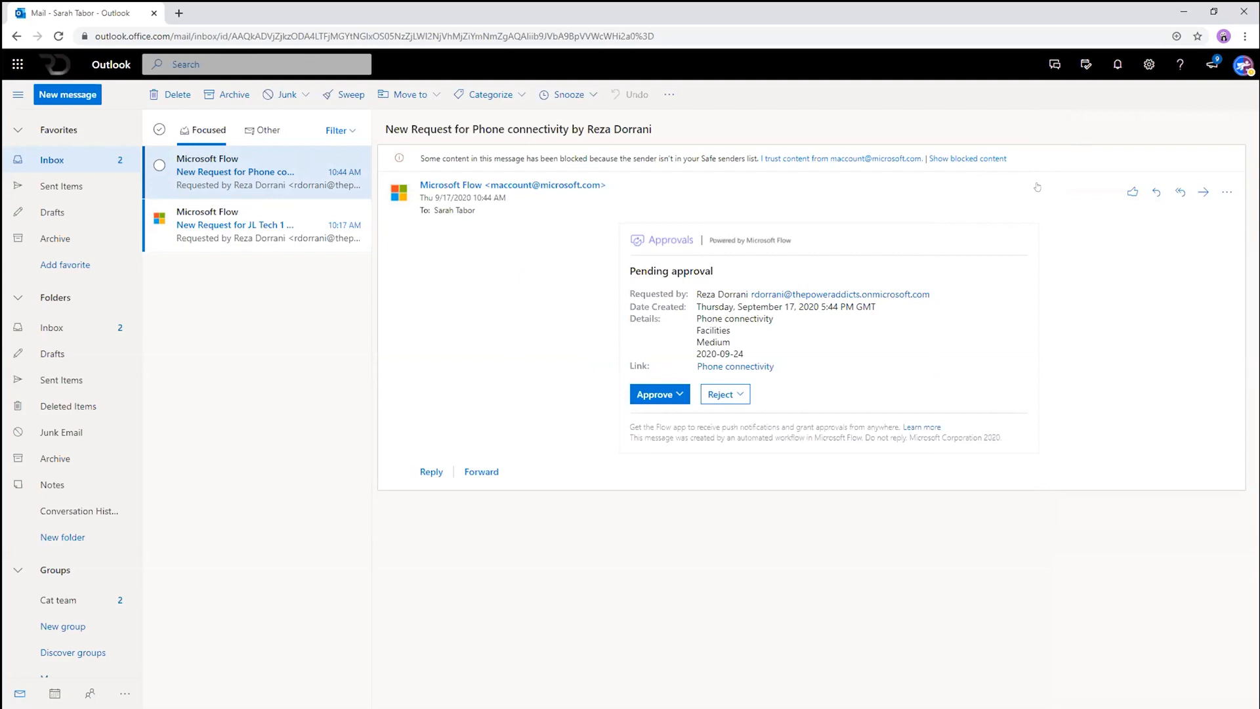
- Reject the Phone connectivity request from the approval e-mail with the reason "Not an issue"
{"action": "left_click", "coordinate": [657, 394]}
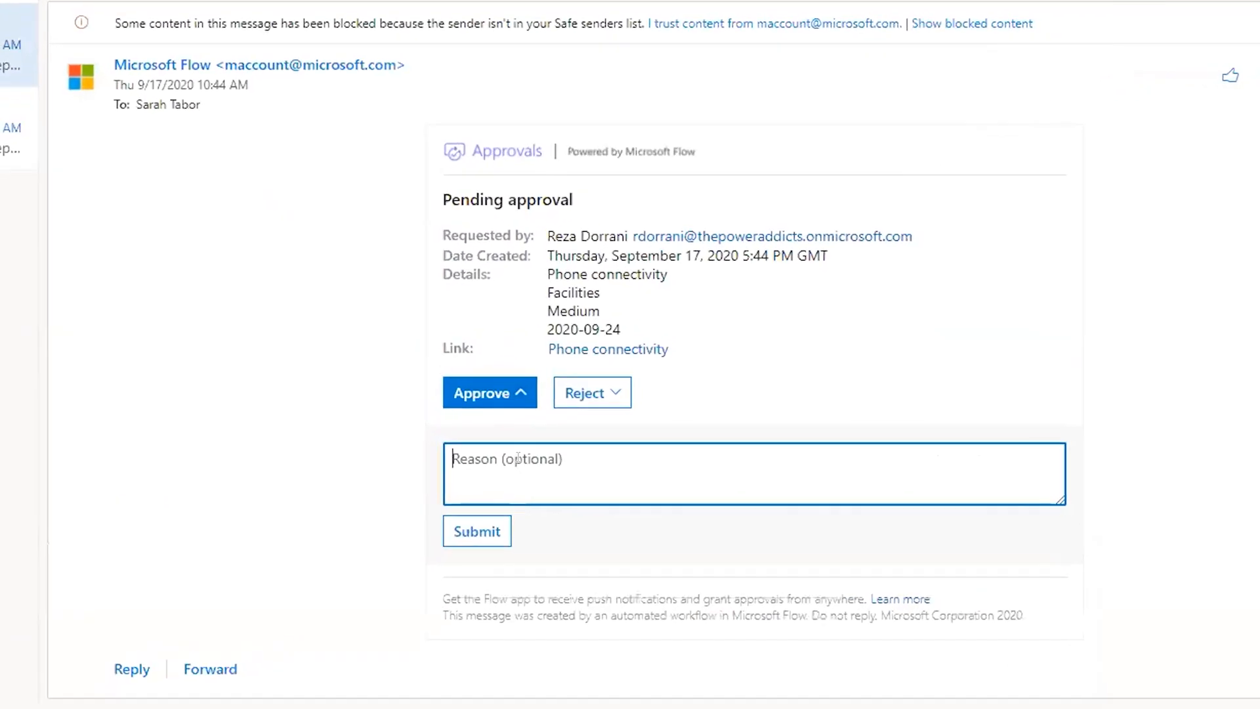
{"action": "left_click", "coordinate": [576, 396]}
{"action": "left_click", "coordinate": [519, 462]}
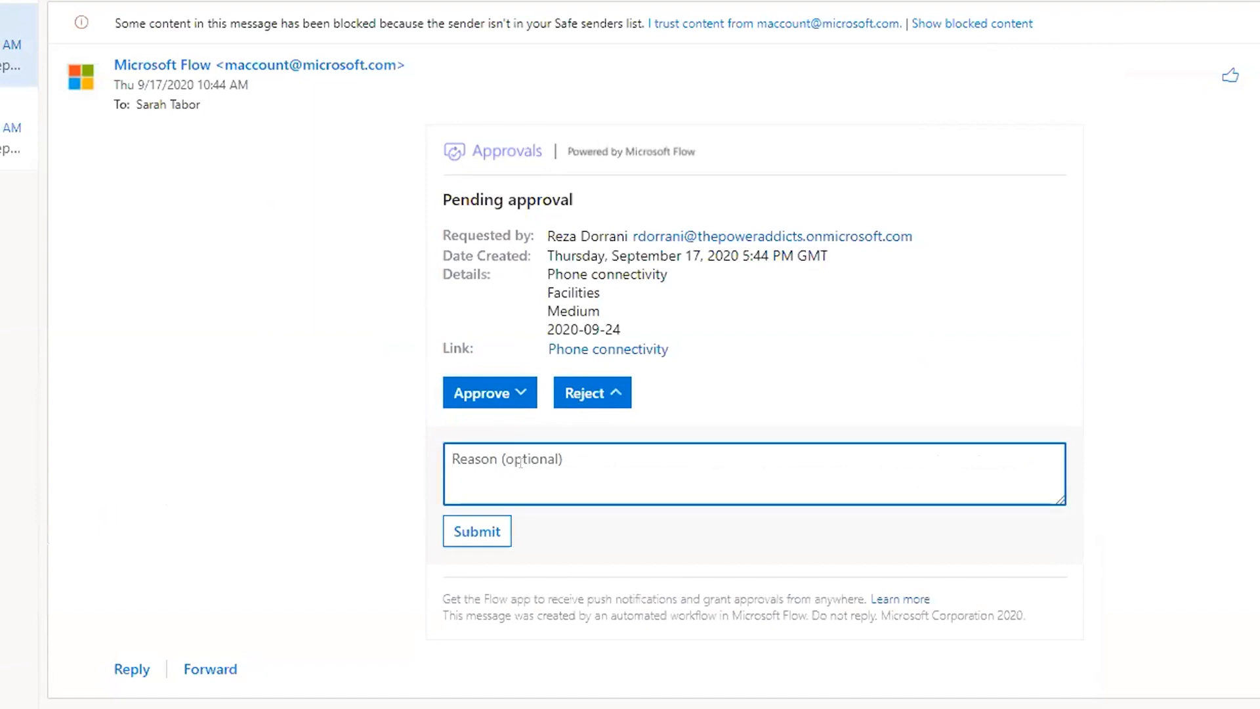
{"action": "type", "text": "Not an issue"}
{"action": "left_click", "coordinate": [483, 529]}
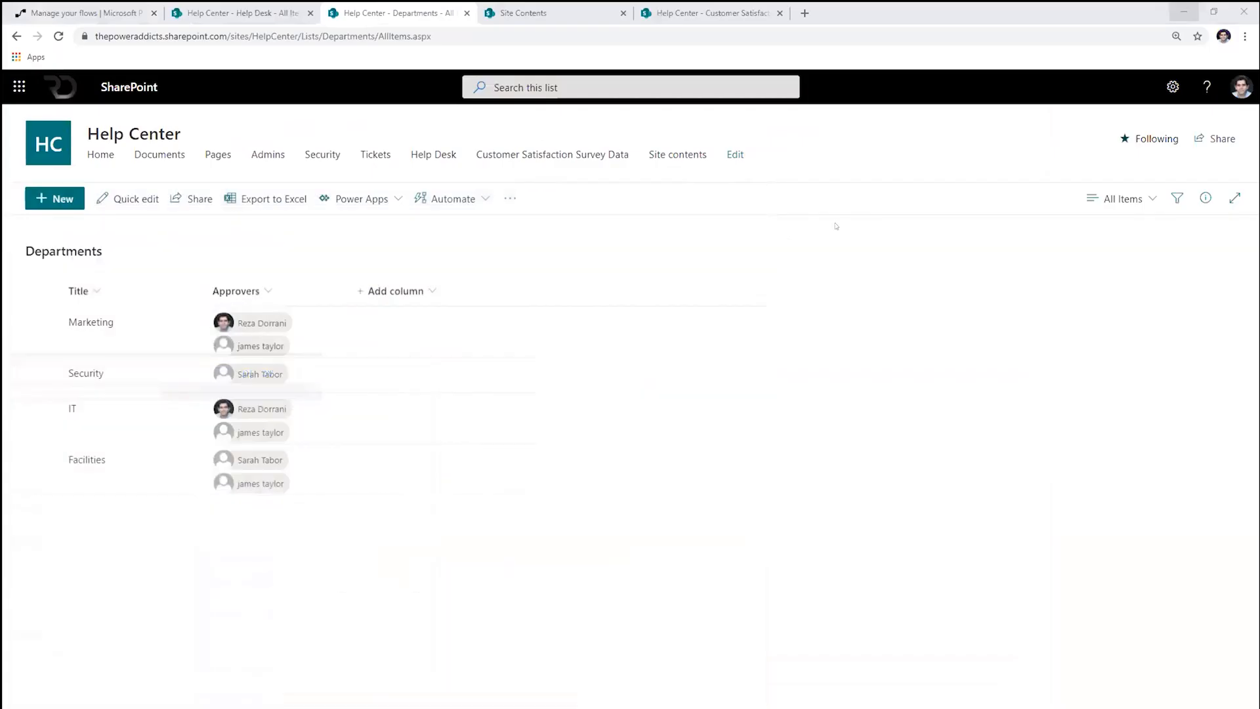
- Return to the Help Desk list in SharePoint and review the Phone connectivity ticket's status, approval comments and modified time
{"action": "left_click", "coordinate": [264, 15]}
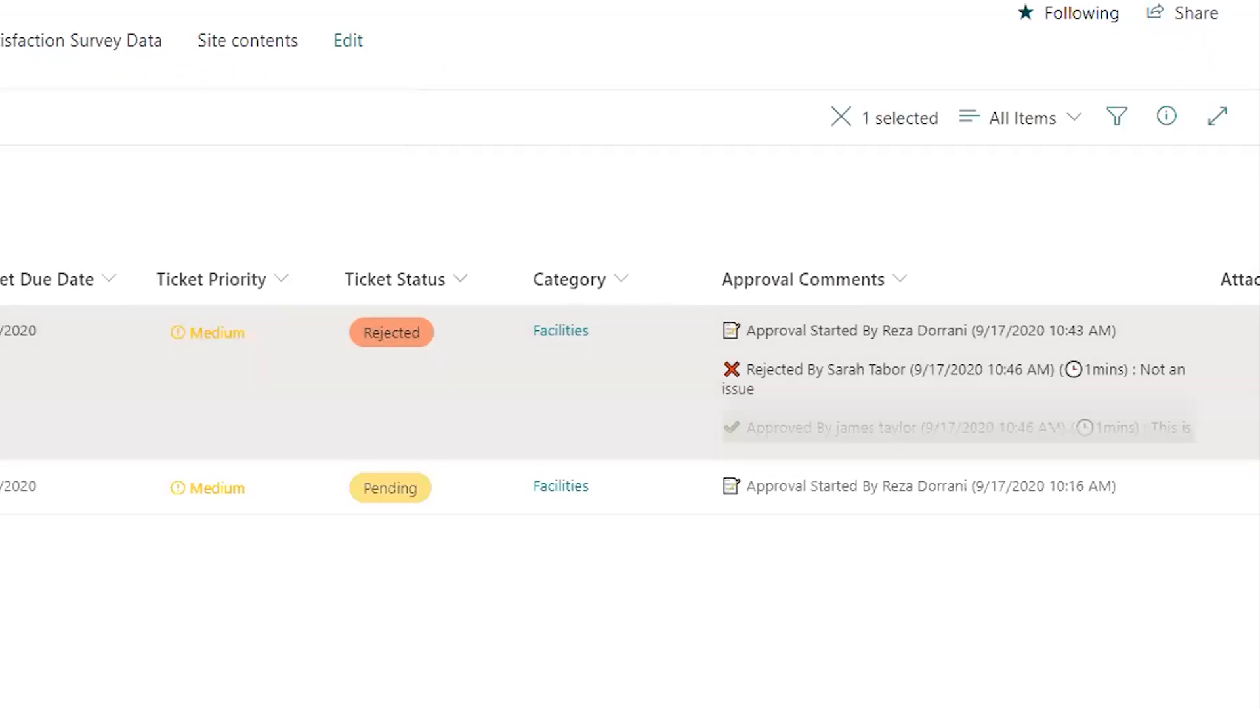
{"action": "scroll", "coordinate": [630, 420], "scroll_direction": "right", "scroll_amount": 5}
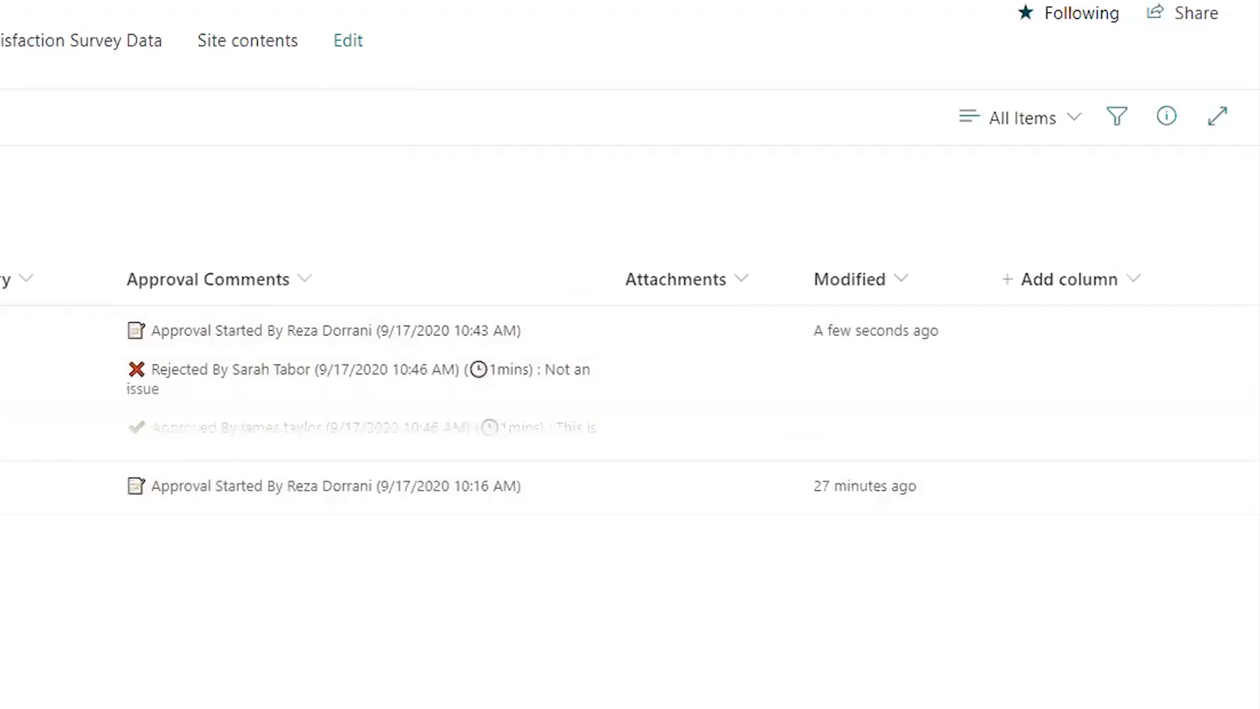
{"action": "scroll", "coordinate": [630, 420], "scroll_direction": "left", "scroll_amount": 5}
- Open the Phone connectivity ticket, add the Approval Comments column to its form, and close the ticket after viewing the comments
{"action": "left_click", "coordinate": [1, 332]}
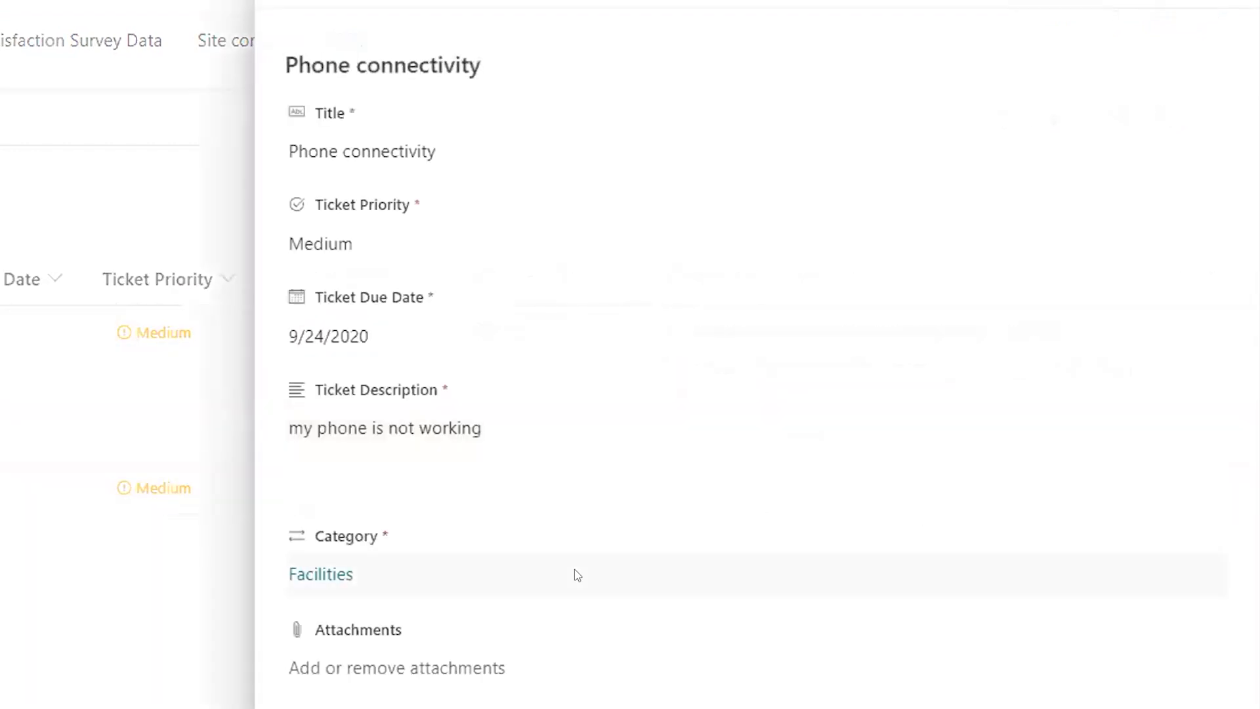
{"action": "left_click", "coordinate": [596, 9]}
{"action": "left_click", "coordinate": [601, 26]}
{"action": "left_click", "coordinate": [898, 388]}
{"action": "left_click", "coordinate": [867, 4]}
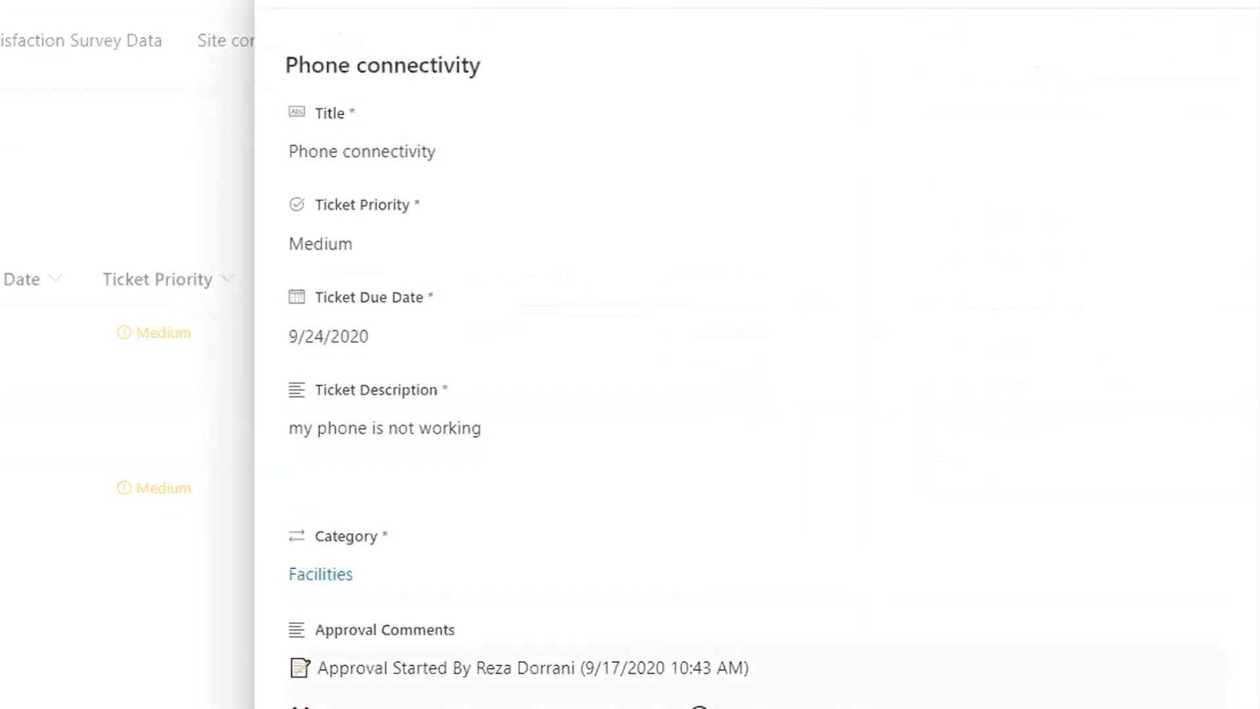
{"action": "left_click", "coordinate": [363, 474]}
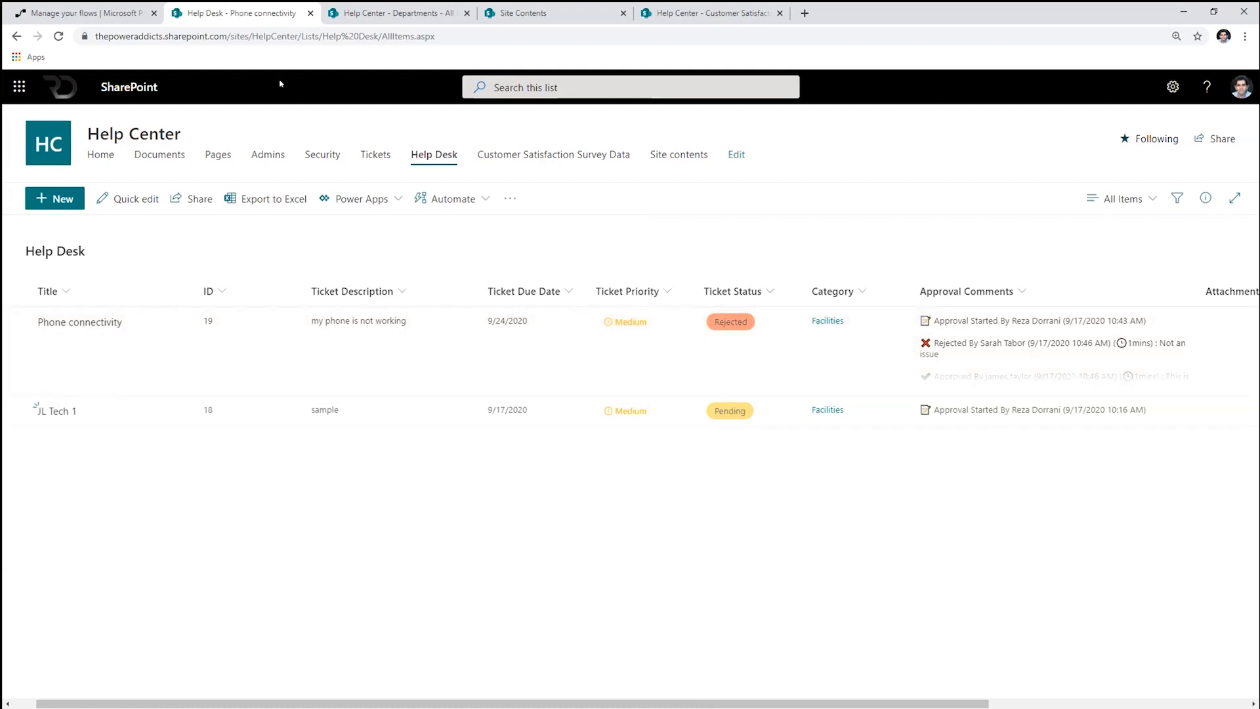
- Switch to Power Automate and open the Help Desk Approval Workflow flow for editing
{"action": "left_click", "coordinate": [92, 13]}
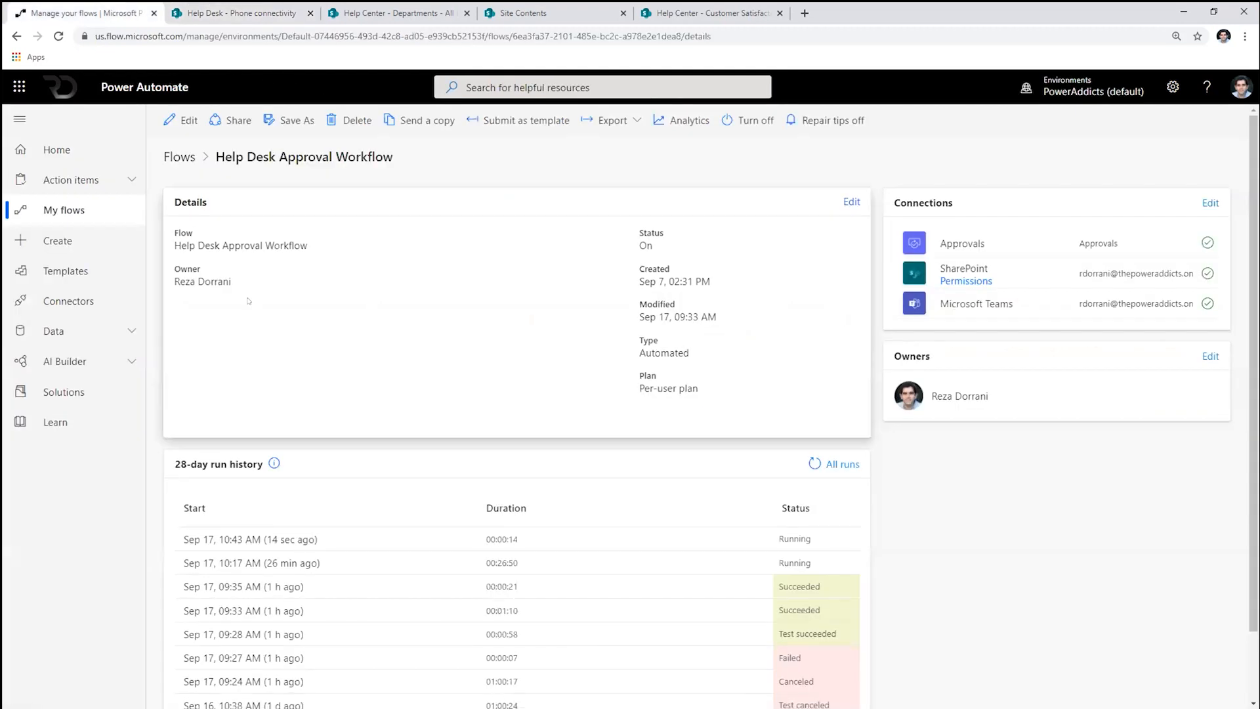
{"action": "left_click", "coordinate": [184, 120]}
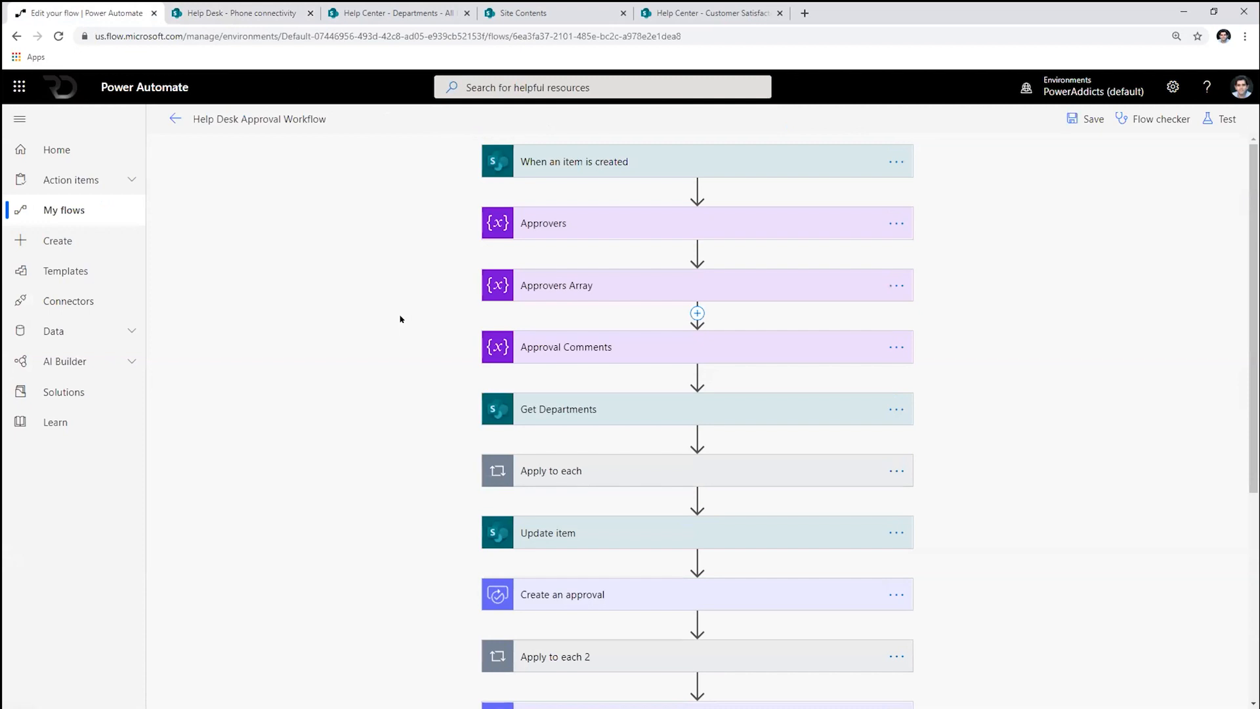
- Check the trigger's site and list, then expand the Approvers, Approvers Array and Approval Comments variable actions
{"action": "left_click", "coordinate": [545, 163]}
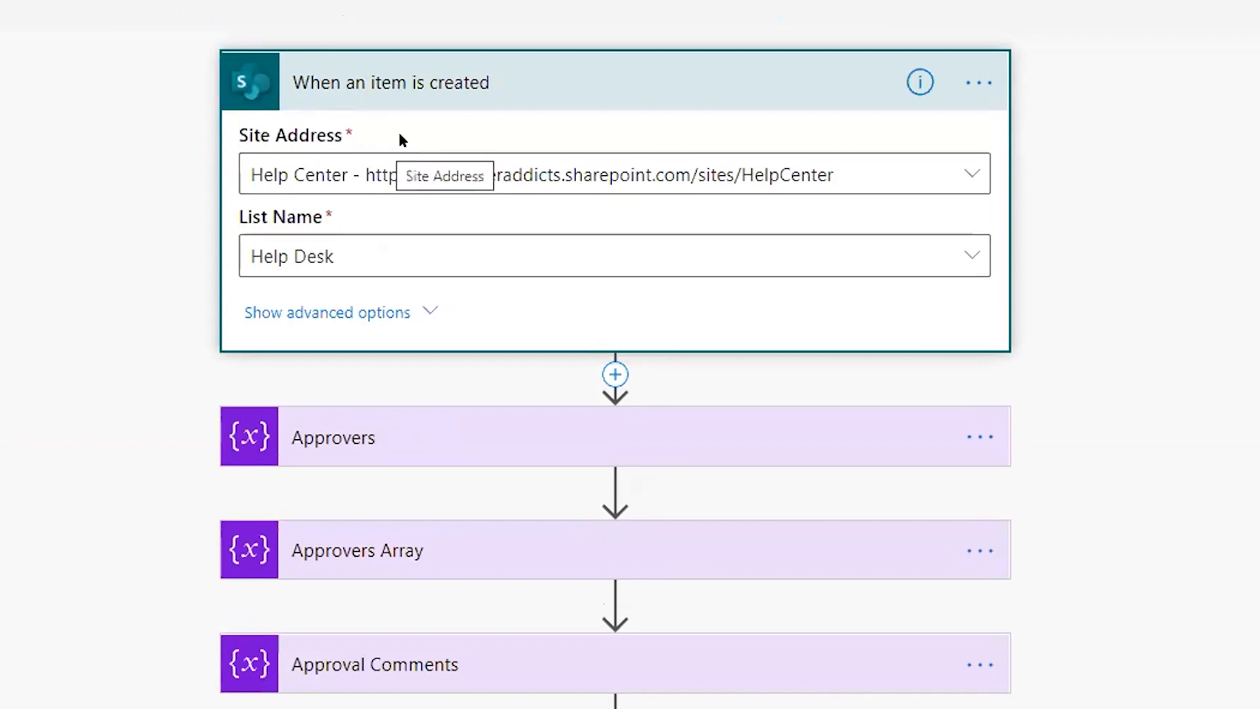
{"action": "left_click", "coordinate": [392, 99]}
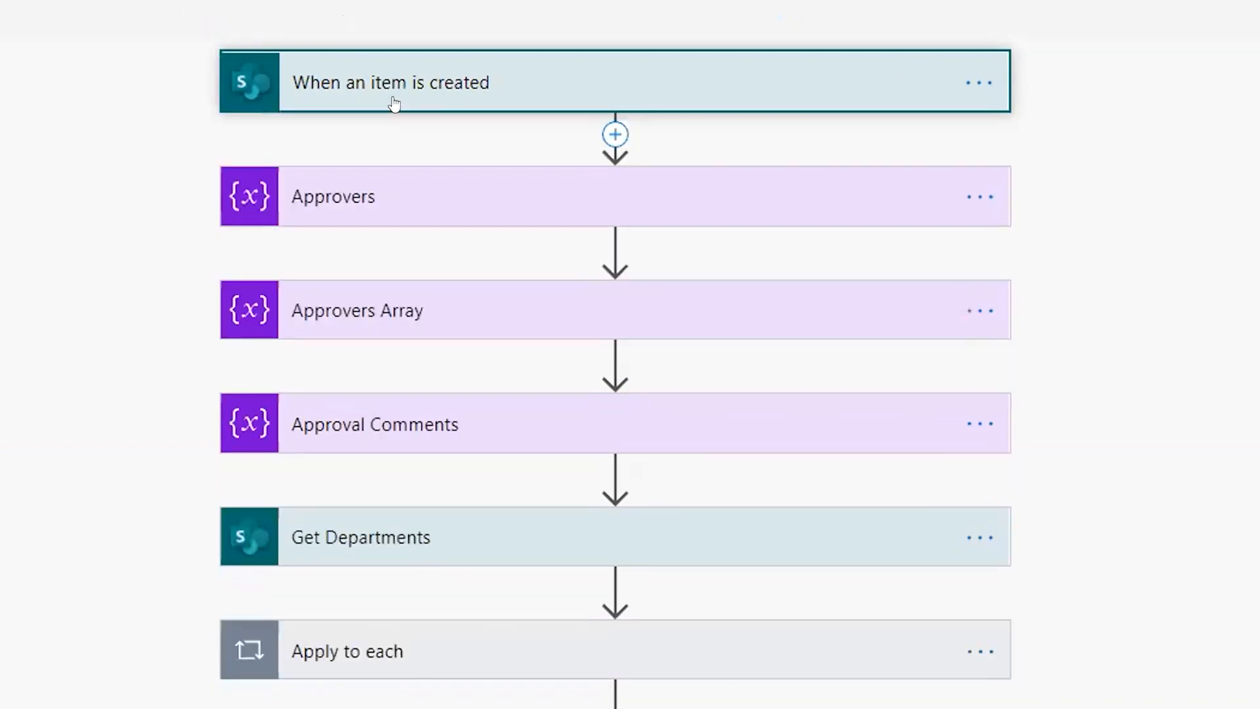
{"action": "left_click", "coordinate": [412, 208]}
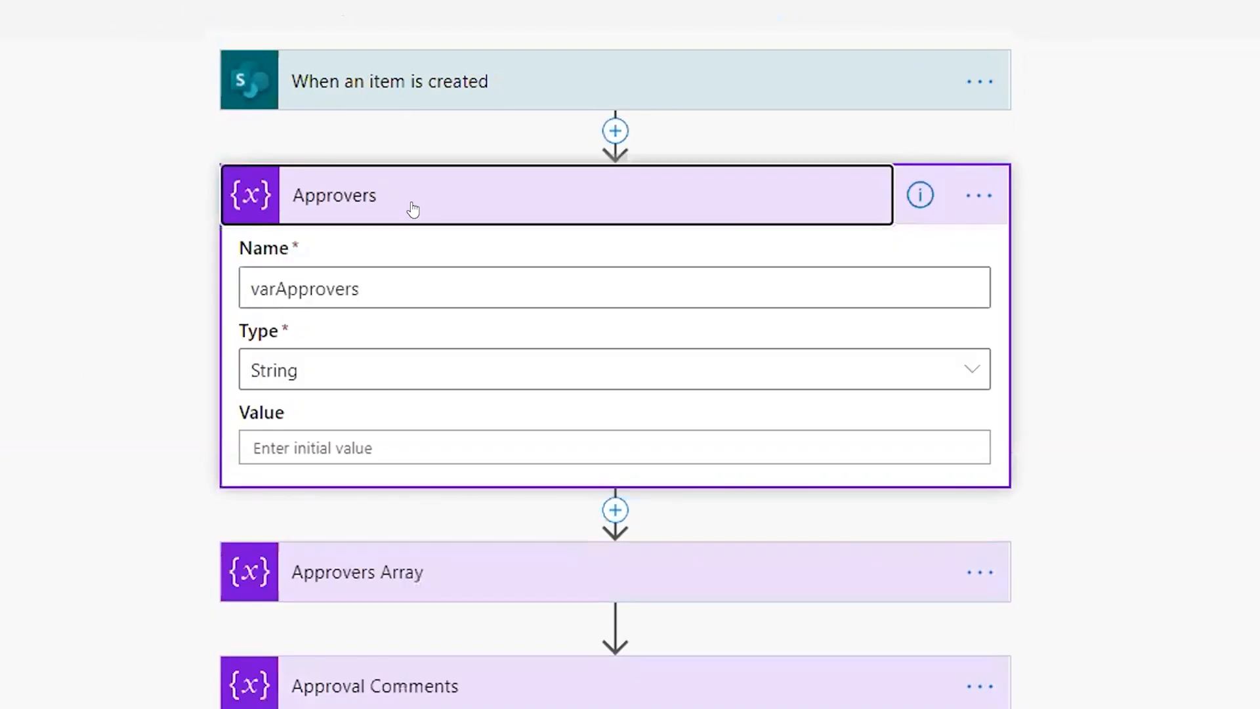
{"action": "left_click", "coordinate": [391, 590]}
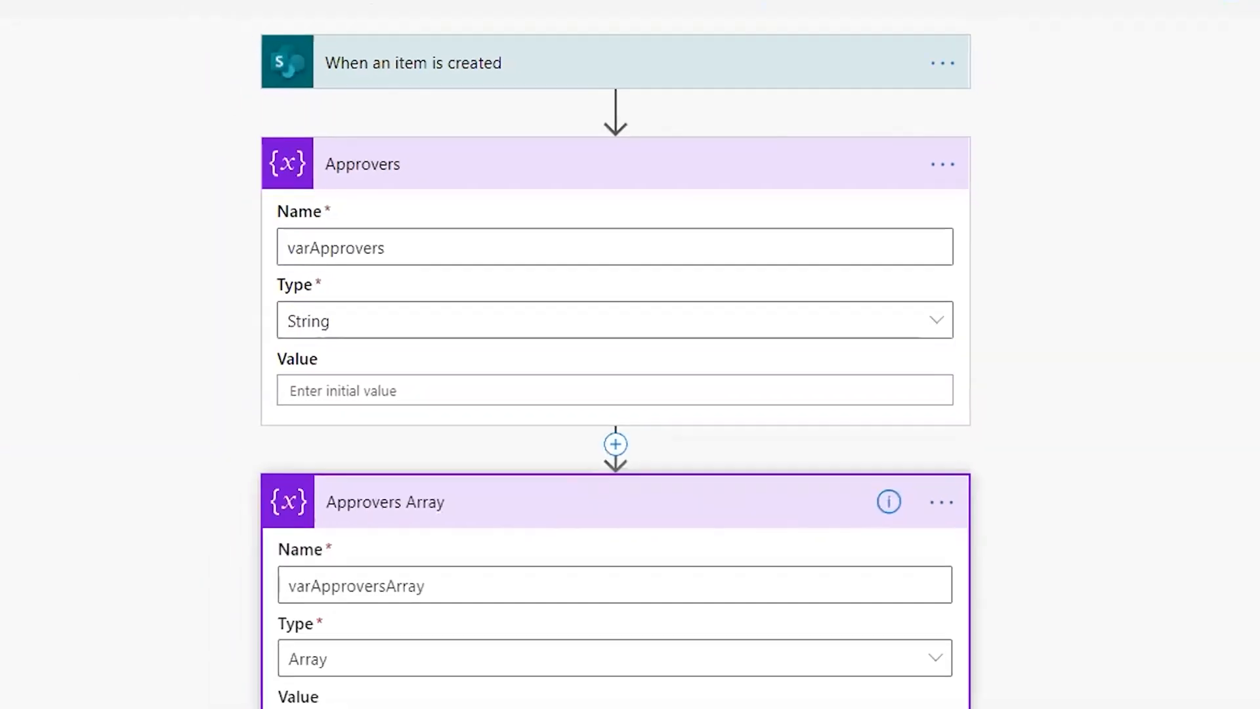
{"action": "left_click", "coordinate": [415, 624]}
{"action": "scroll", "coordinate": [395, 619], "scroll_direction": "down", "scroll_amount": 2}
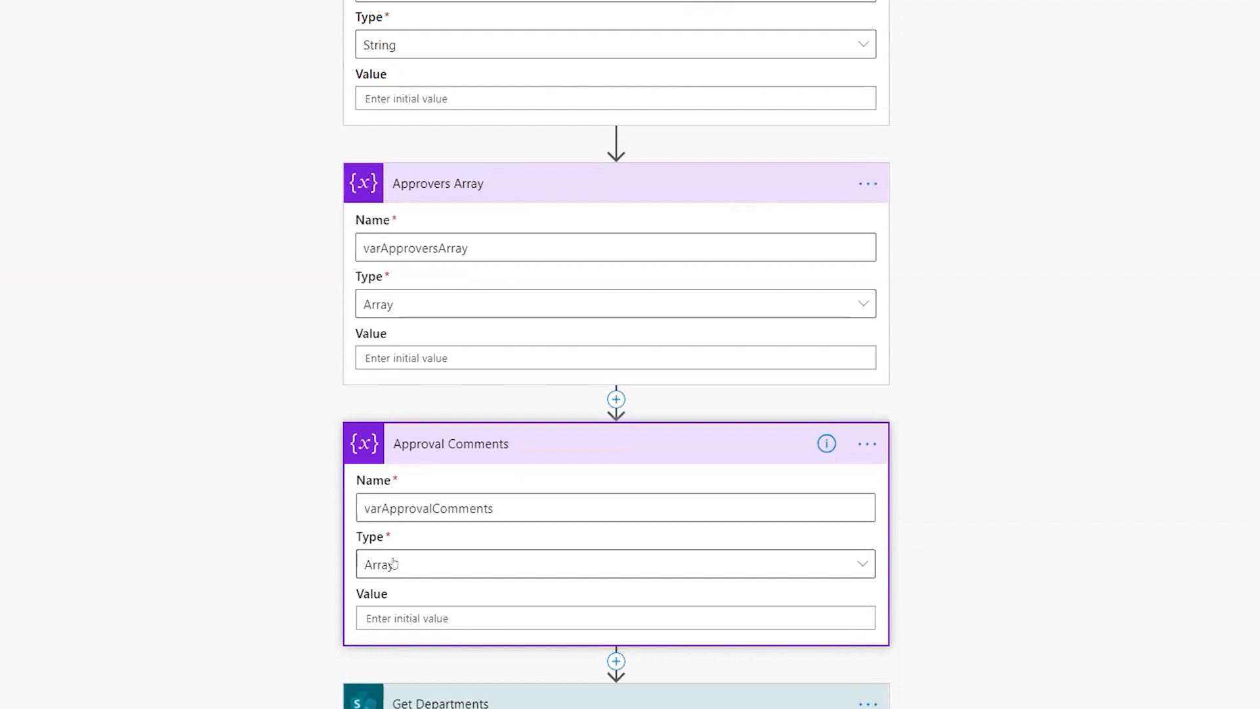
- Review the names and types of the three initialized variables and collapse their actions
{"action": "scroll", "coordinate": [394, 563], "scroll_direction": "up", "scroll_amount": 3}
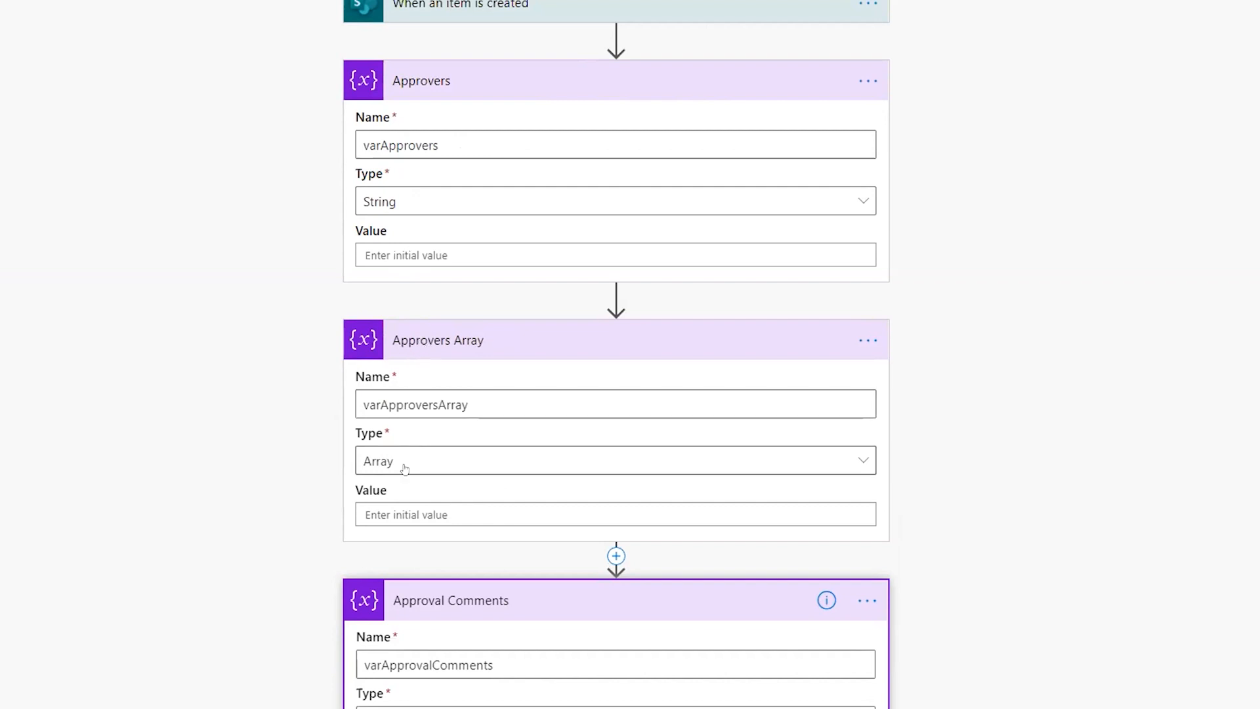
{"action": "scroll", "coordinate": [407, 473], "scroll_direction": "down", "scroll_amount": 3}
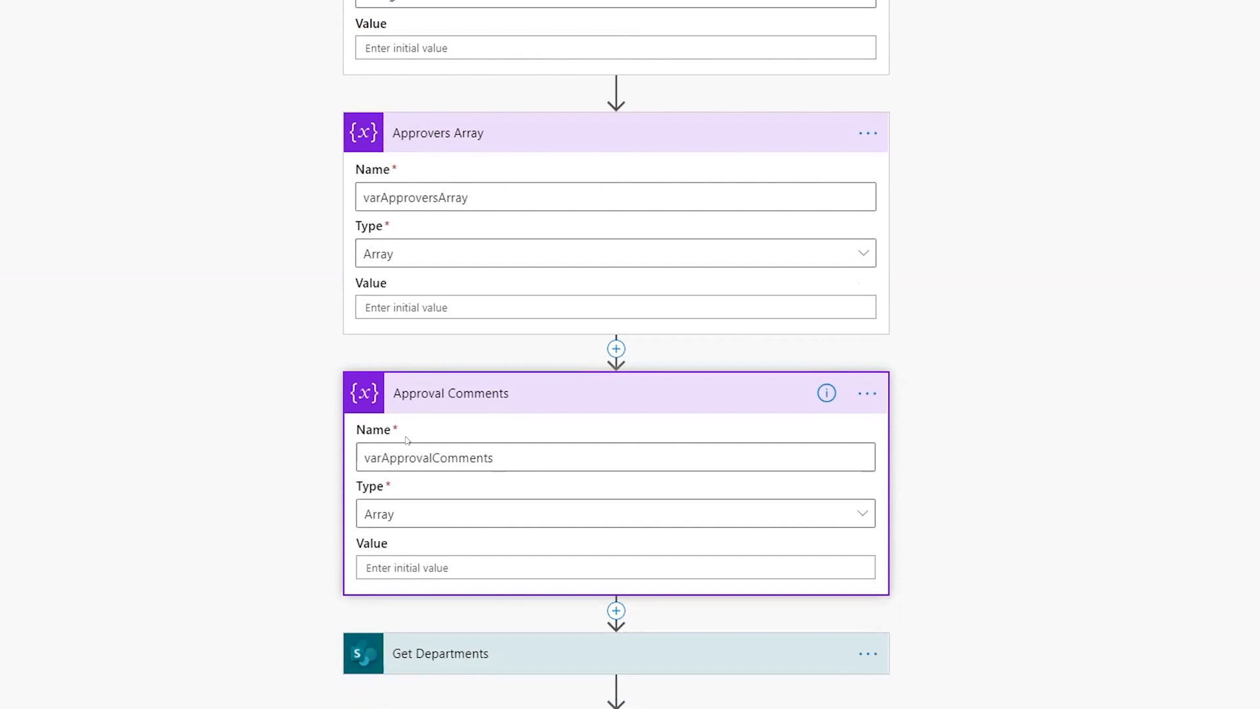
{"action": "scroll", "coordinate": [521, 546], "scroll_direction": "down", "scroll_amount": 4}
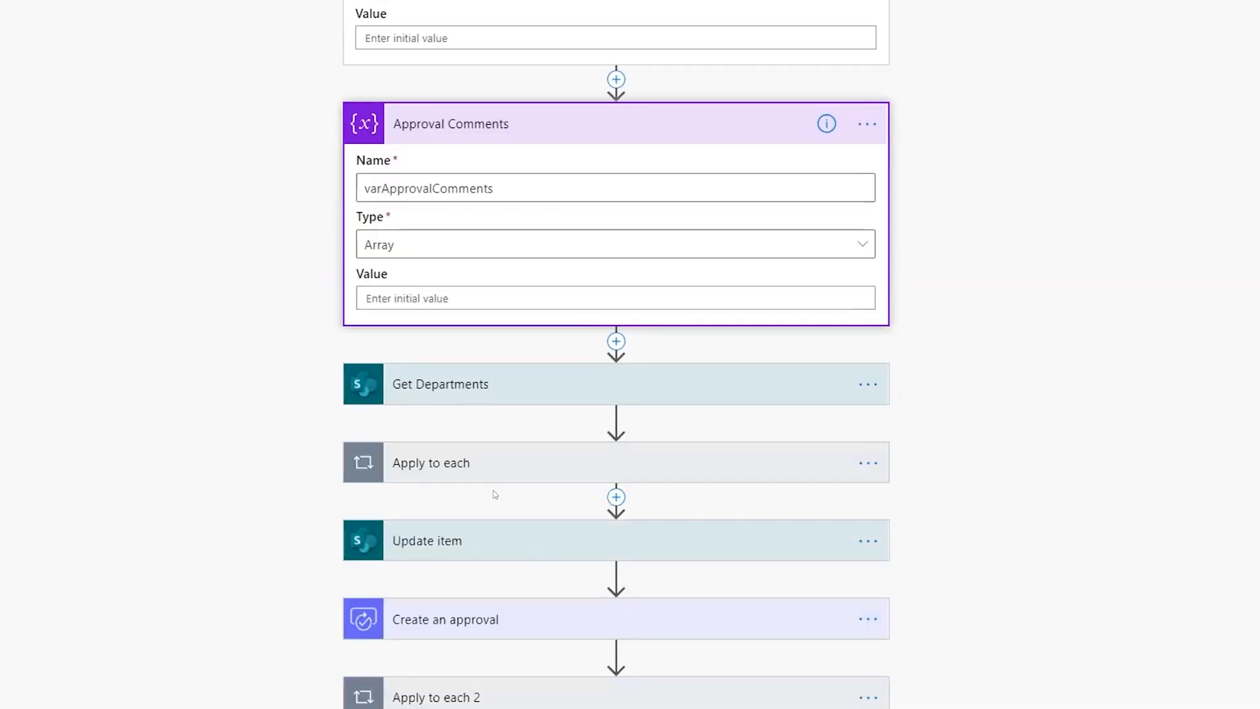
{"action": "scroll", "coordinate": [494, 496], "scroll_direction": "up", "scroll_amount": 4}
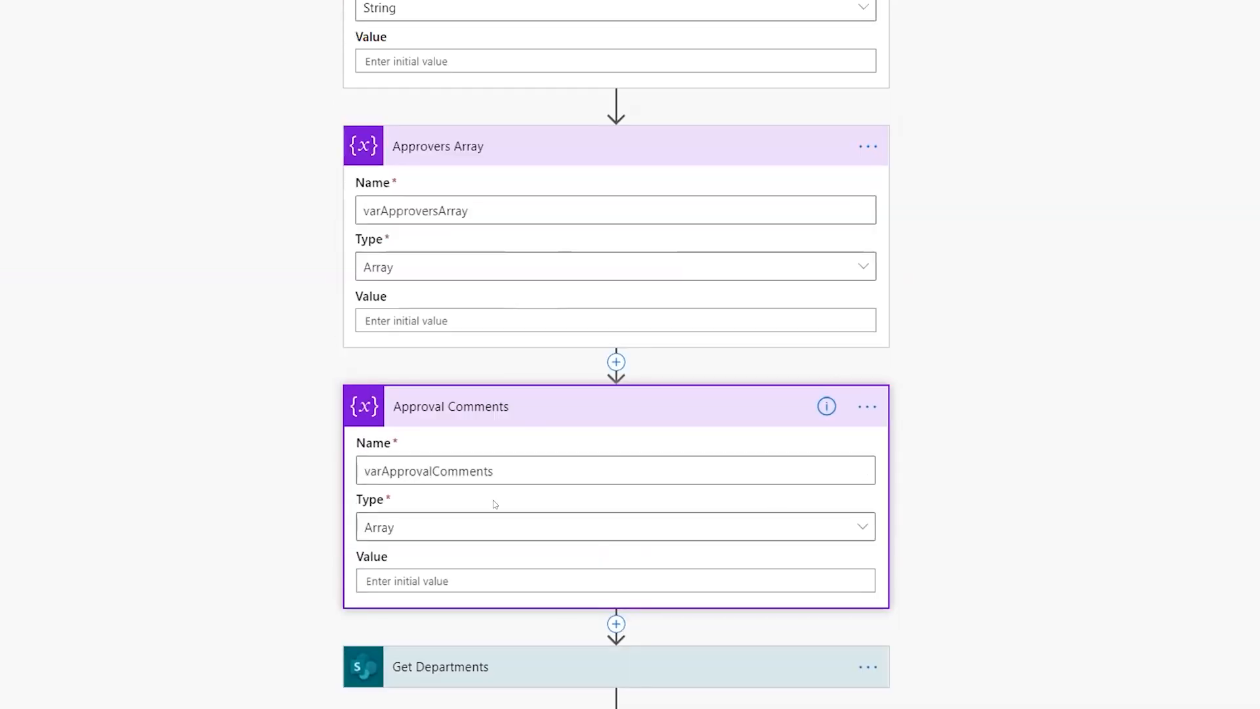
{"action": "scroll", "coordinate": [494, 504], "scroll_direction": "up", "scroll_amount": 1}
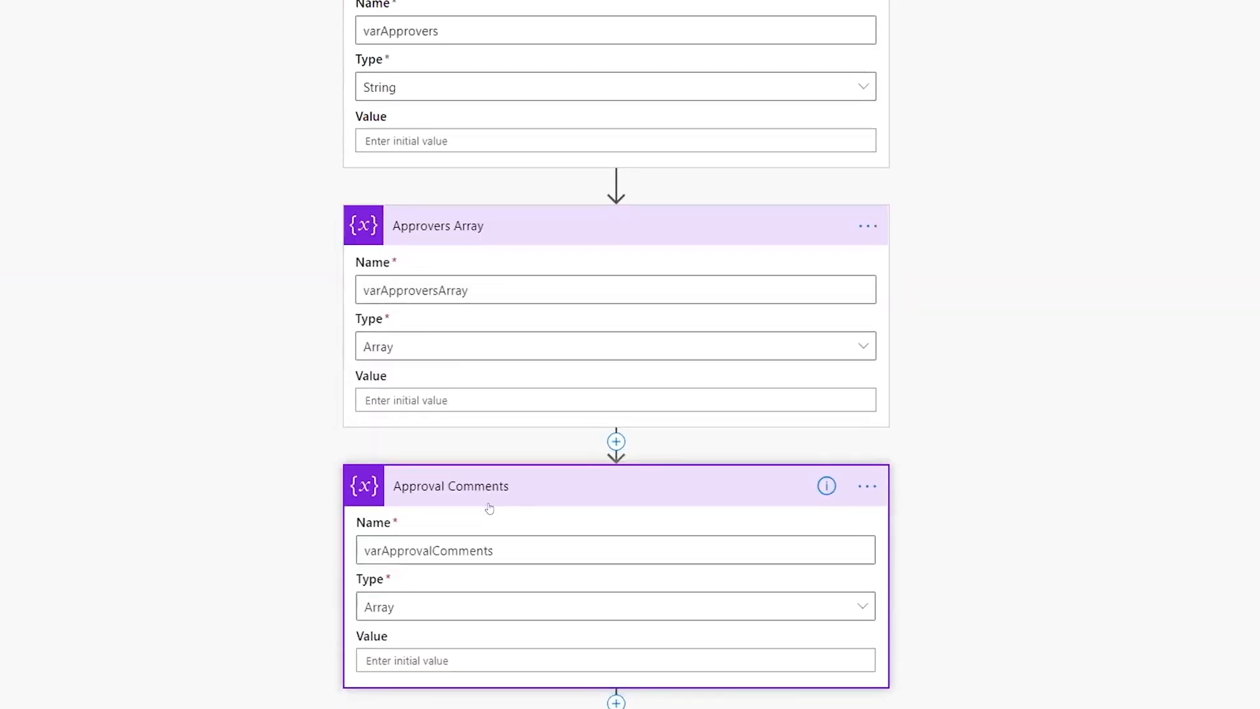
{"action": "left_click", "coordinate": [495, 234]}
{"action": "scroll", "coordinate": [523, 279], "scroll_direction": "up", "scroll_amount": 2}
{"action": "left_click", "coordinate": [489, 101]}
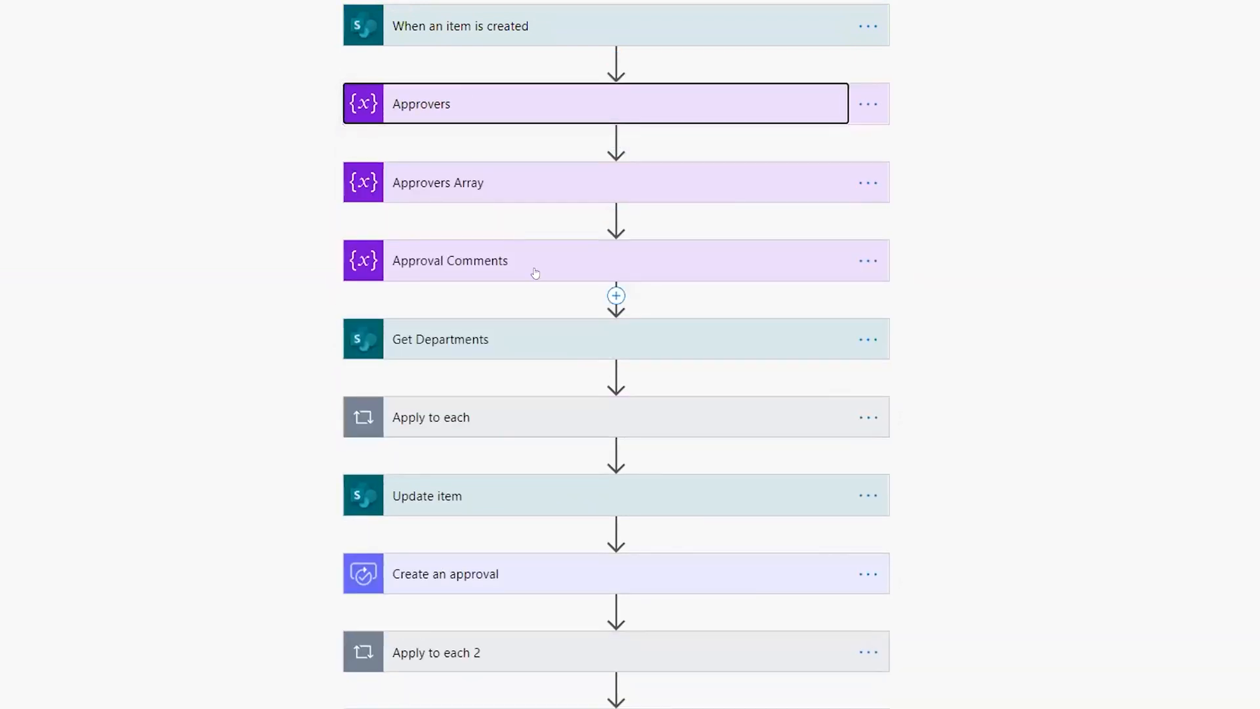
- Expand Get Departments with its advanced options and compare its list and Filter Query with the Departments list in SharePoint
{"action": "left_click", "coordinate": [474, 343]}
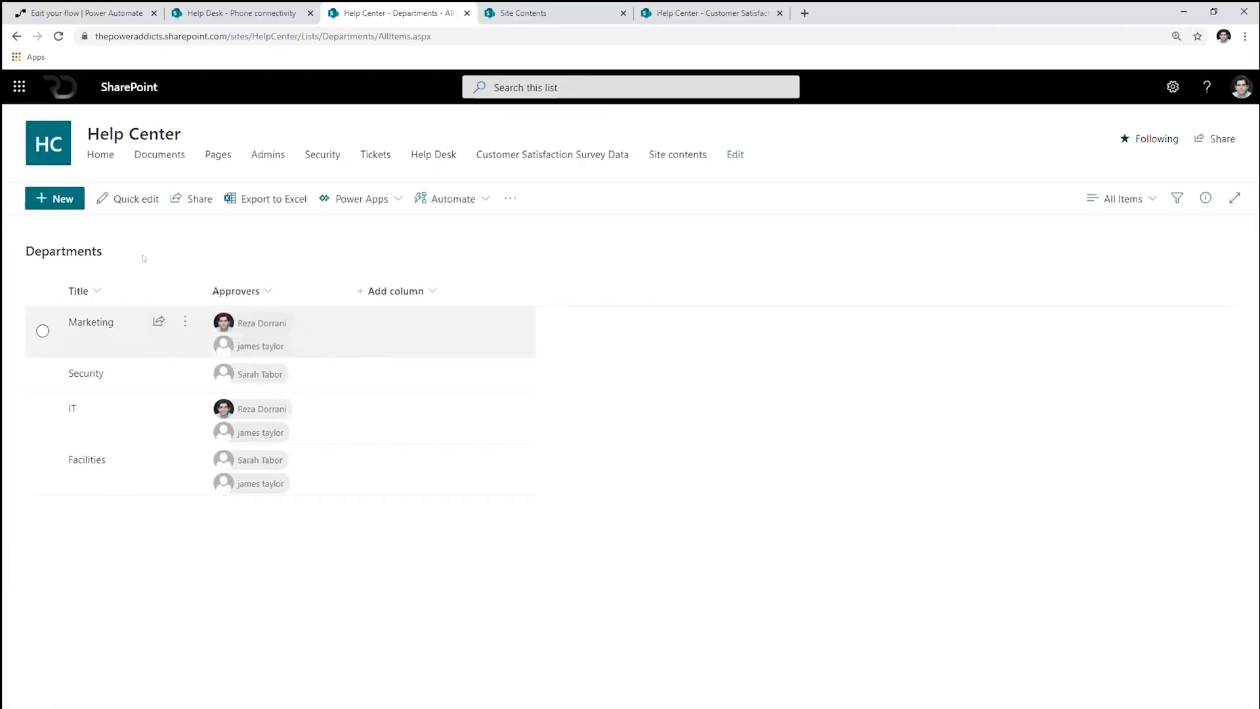
{"action": "left_click", "coordinate": [79, 13]}
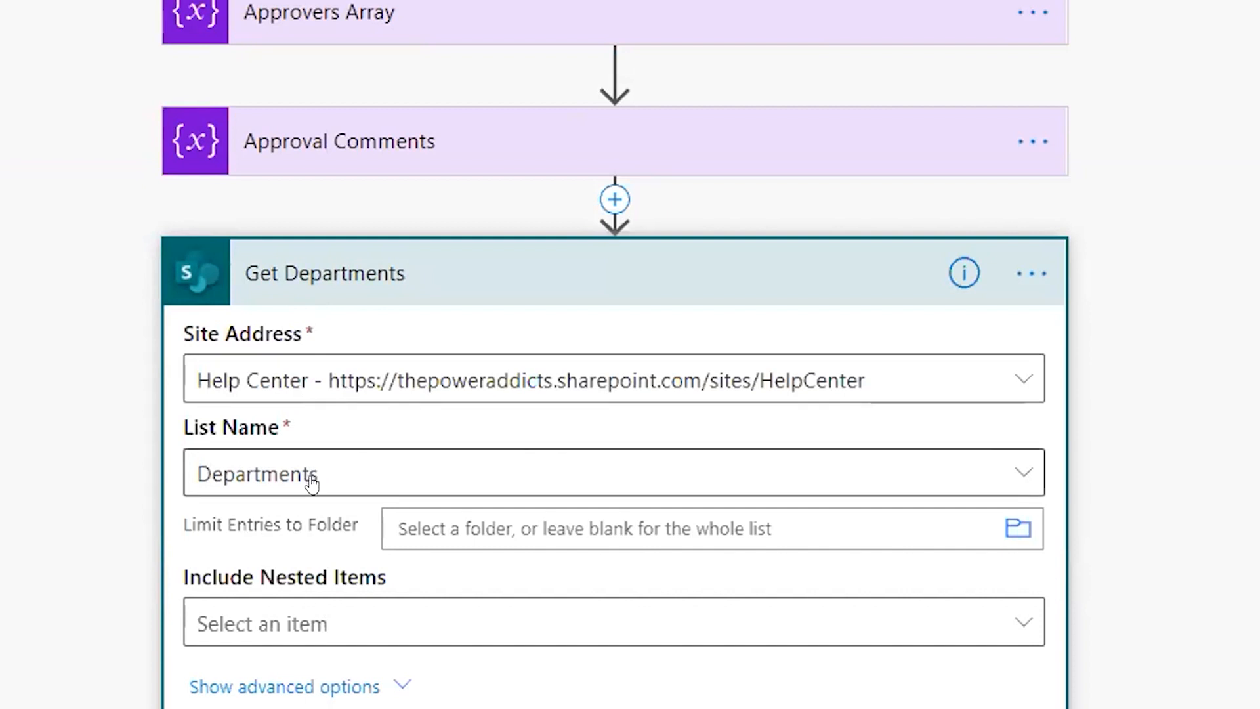
{"action": "left_click", "coordinate": [368, 676]}
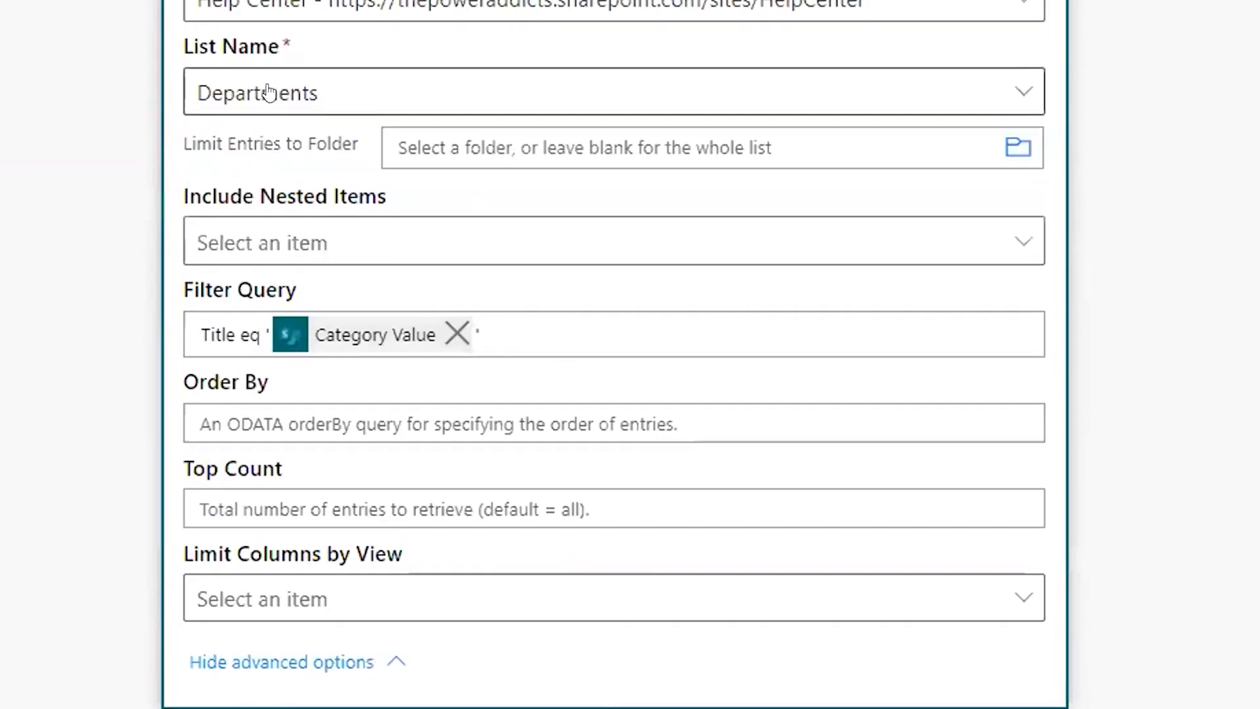
{"action": "mouse_move", "coordinate": [336, 337]}
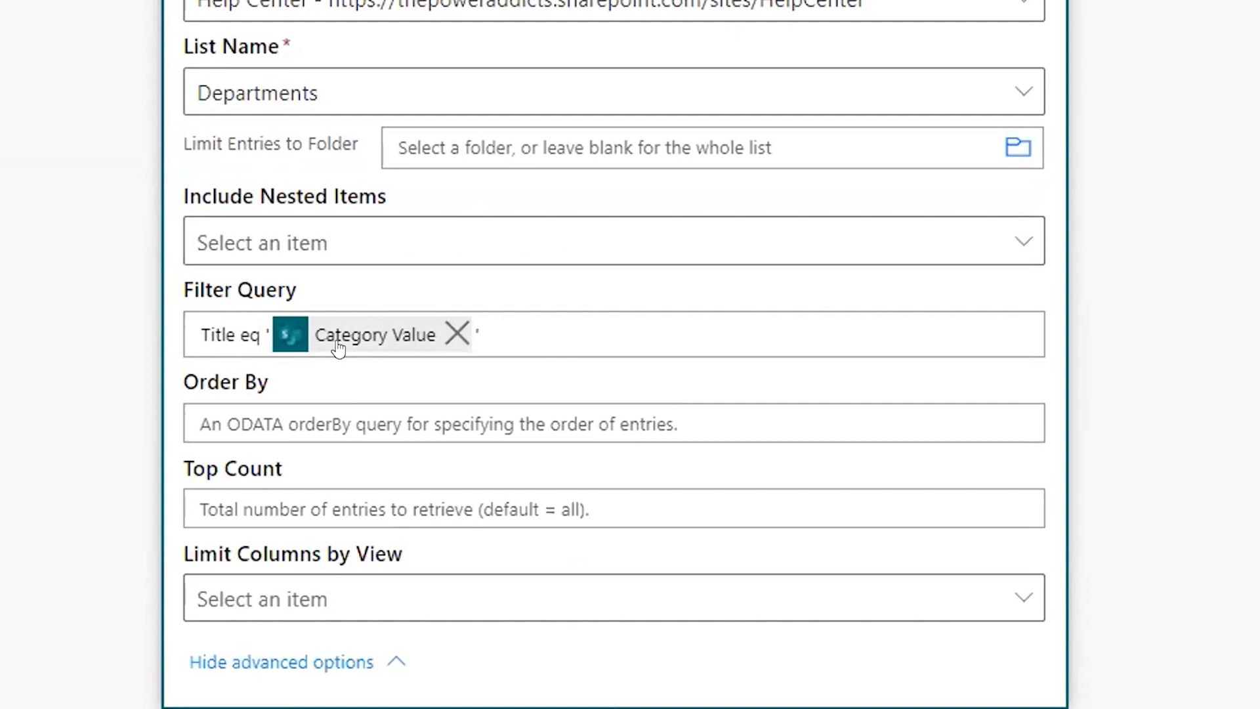
{"action": "scroll", "coordinate": [338, 348], "scroll_direction": "down", "scroll_amount": 2}
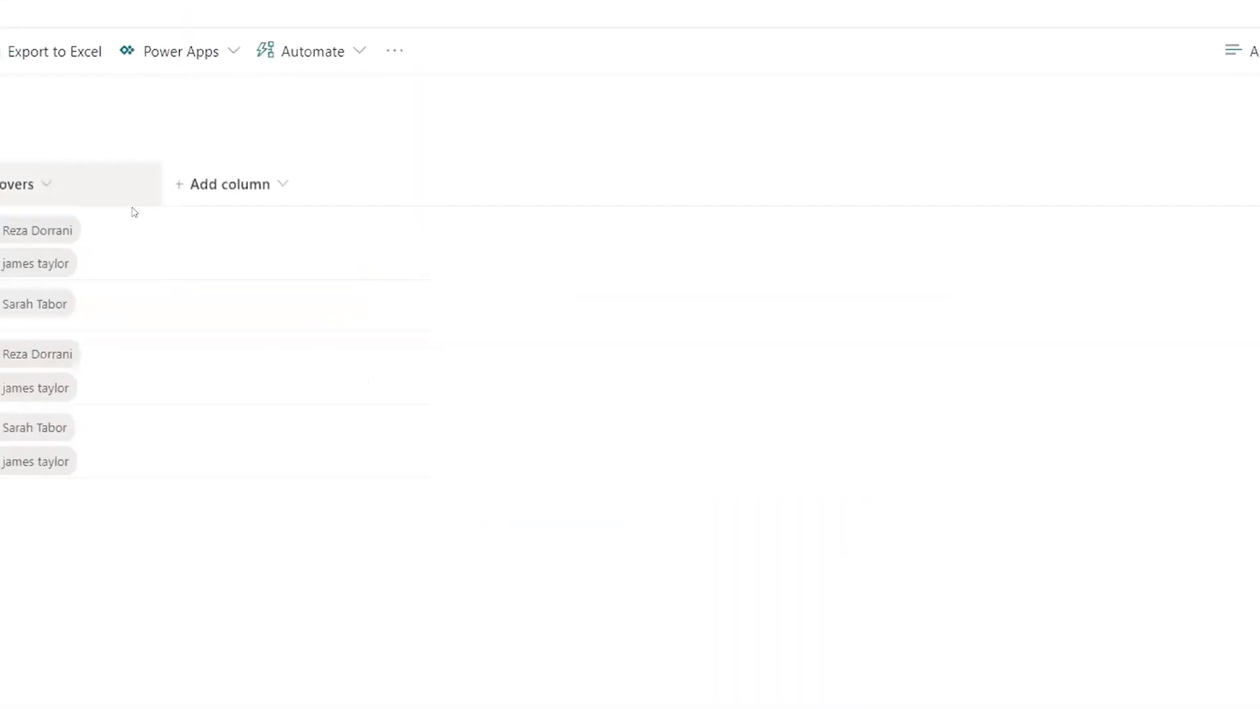
{"action": "mouse_move", "coordinate": [248, 336]}
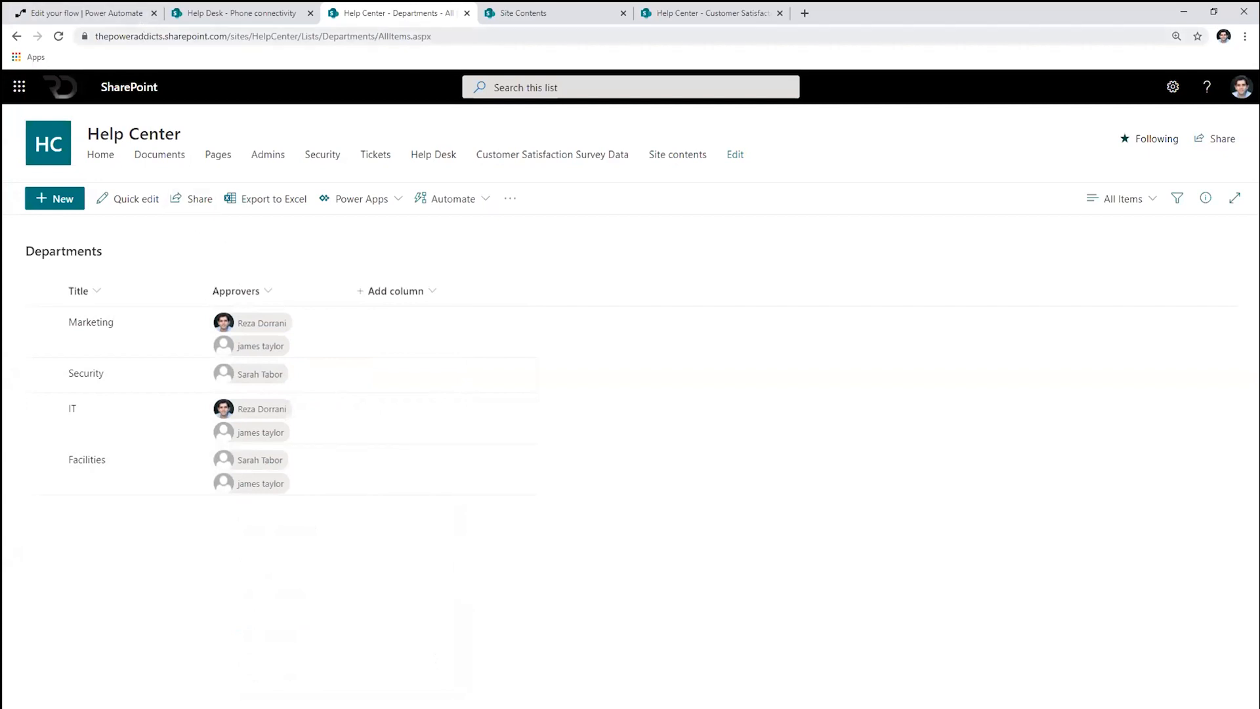
- Return to the flow in Power Automate and expand the Apply to each loop that follows Get Departments to examine its contents
{"action": "left_click", "coordinate": [121, 11]}
{"action": "scroll", "coordinate": [542, 512], "scroll_direction": "down", "scroll_amount": 2}
{"action": "scroll", "coordinate": [543, 513], "scroll_direction": "up", "scroll_amount": 2}
{"action": "scroll", "coordinate": [542, 512], "scroll_direction": "down", "scroll_amount": 1}
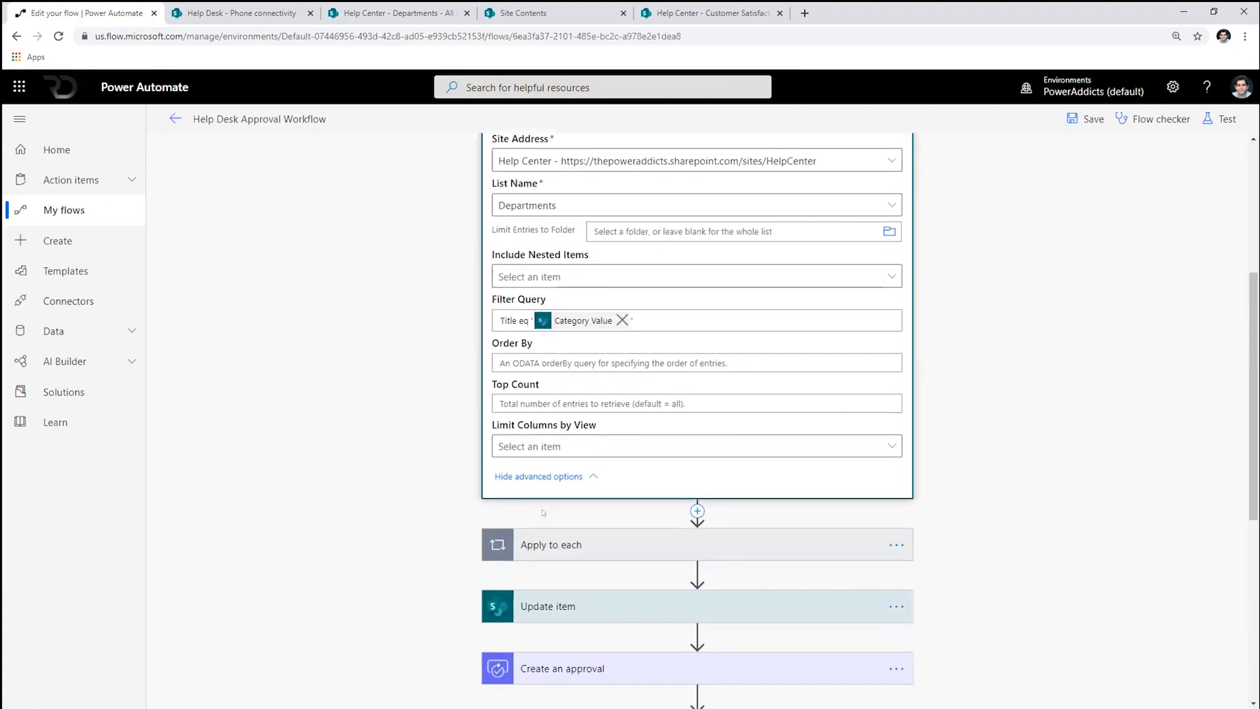
{"action": "left_click", "coordinate": [552, 550]}
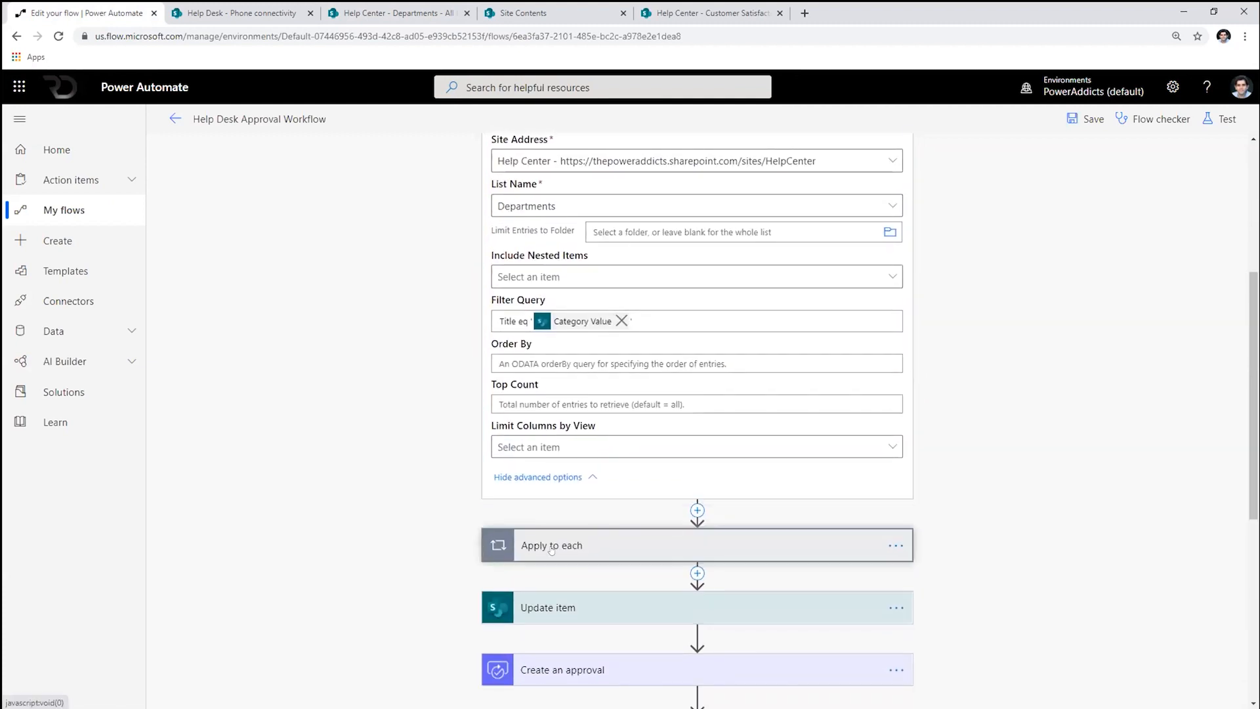
{"action": "scroll", "coordinate": [552, 550], "scroll_direction": "down", "scroll_amount": 3}
{"action": "scroll", "coordinate": [551, 550], "scroll_direction": "up", "scroll_amount": 4}
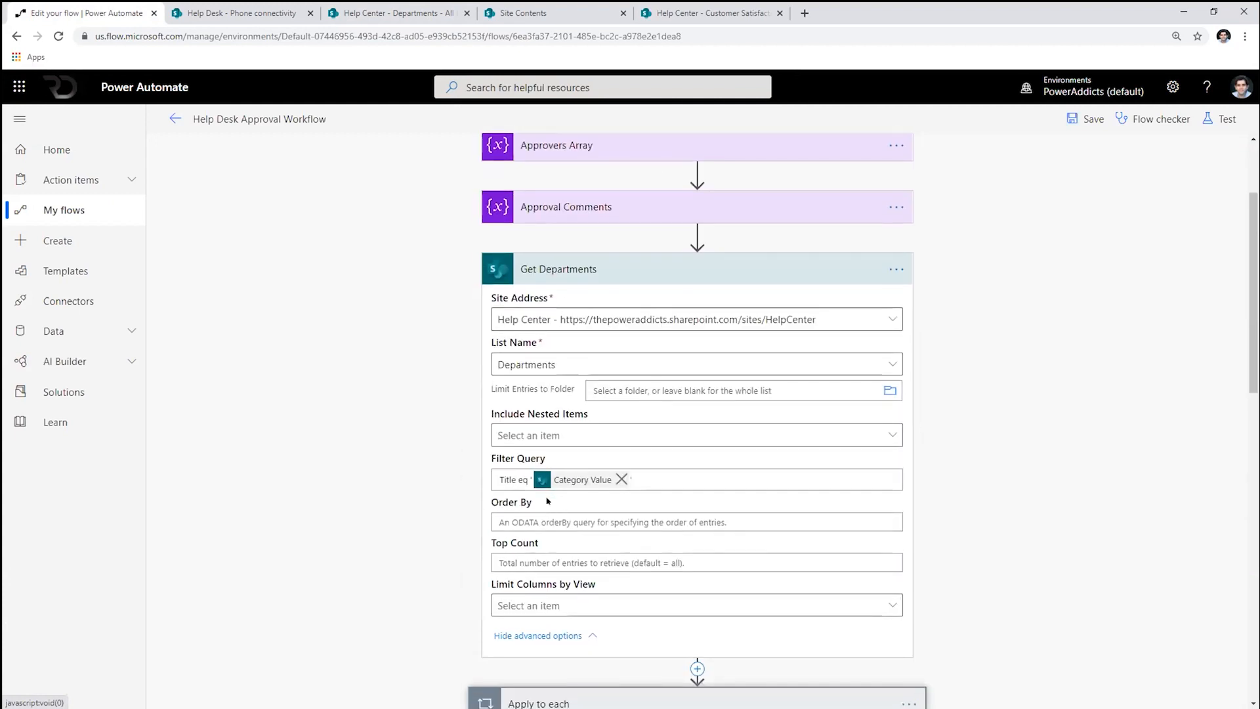
{"action": "scroll", "coordinate": [571, 403], "scroll_direction": "down", "scroll_amount": 6}
{"action": "scroll", "coordinate": [571, 403], "scroll_direction": "up", "scroll_amount": 4}
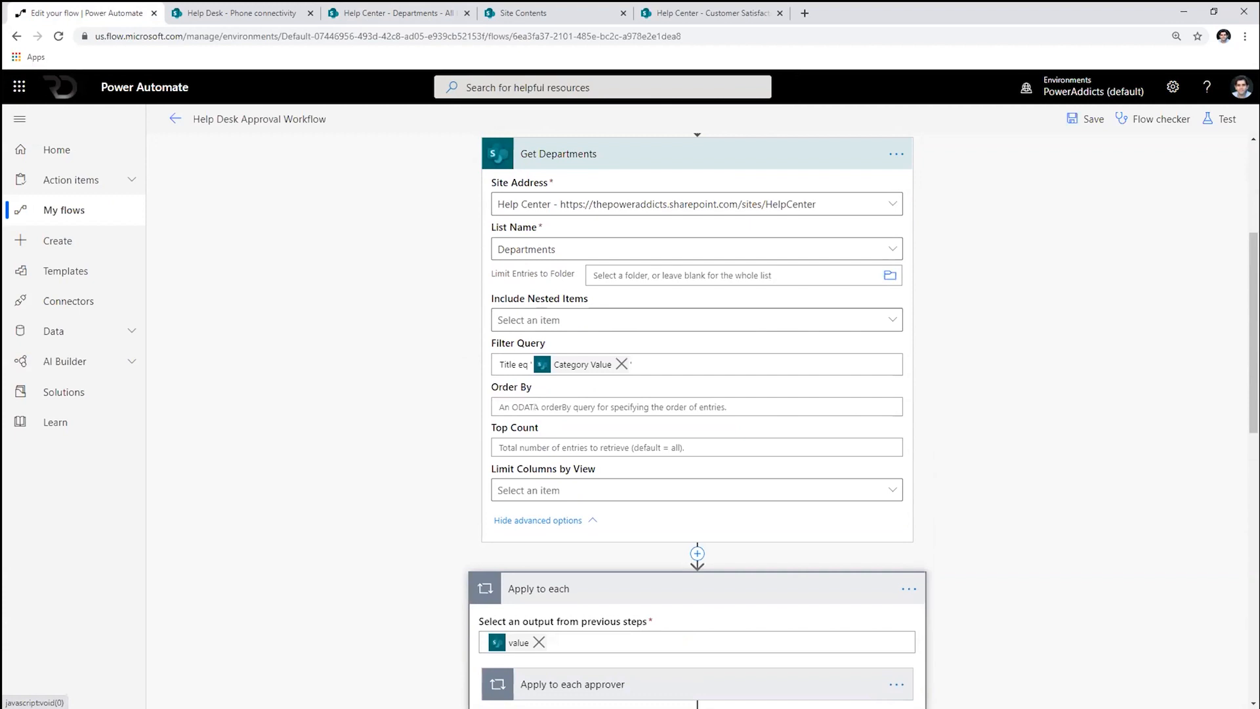
{"action": "scroll", "coordinate": [553, 468], "scroll_direction": "down", "scroll_amount": 2}
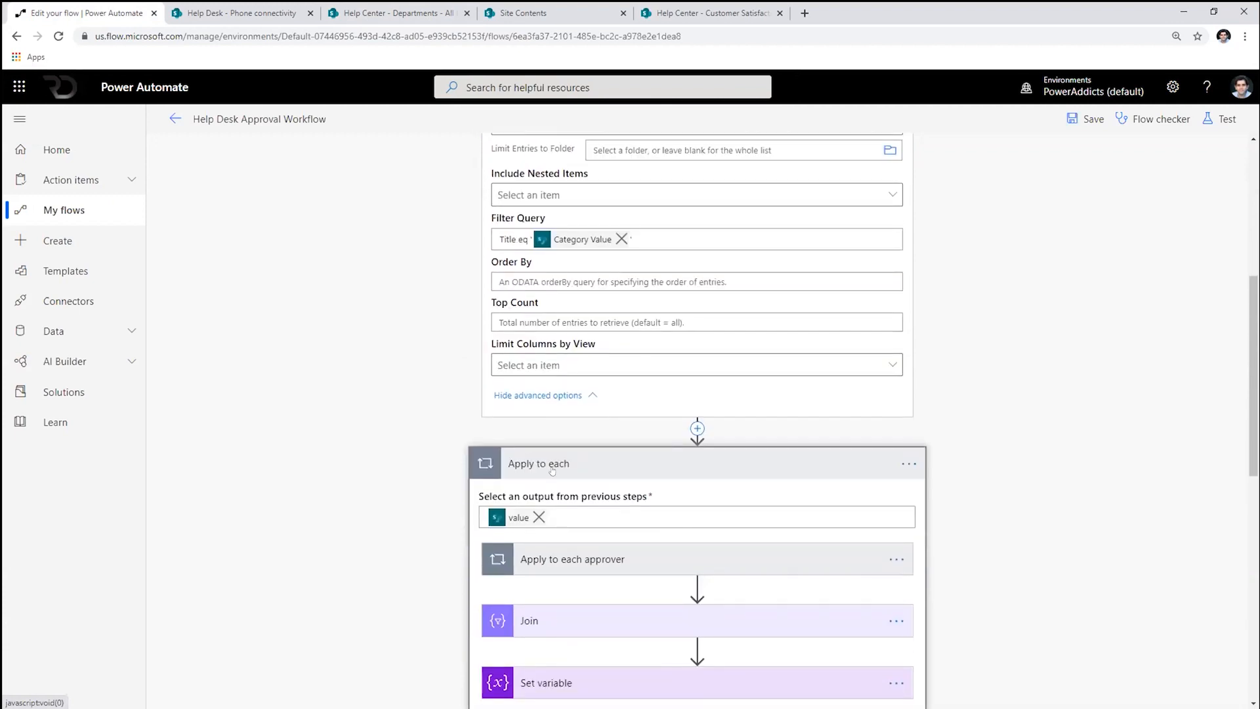
{"action": "scroll", "coordinate": [552, 470], "scroll_direction": "down", "scroll_amount": 2}
- Expand the Apply to each approver loop and its Append to array variable action to examine the appended value
{"action": "left_click", "coordinate": [548, 420]}
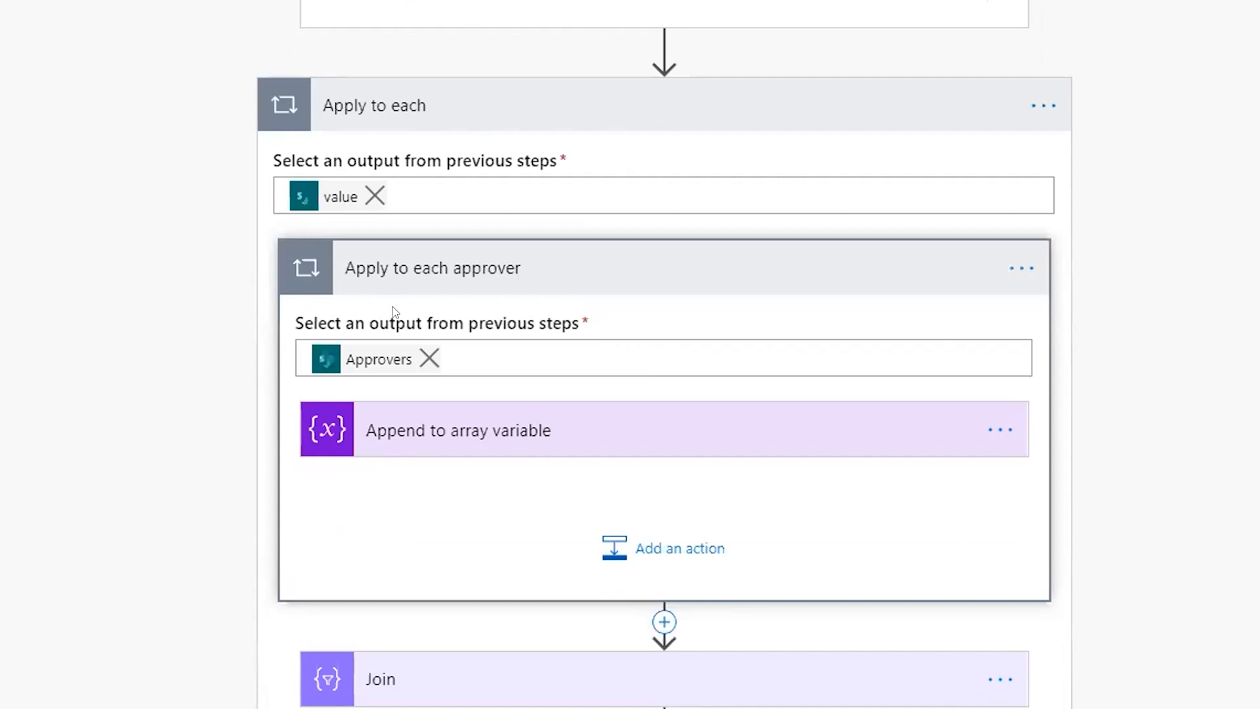
{"action": "mouse_move", "coordinate": [385, 346]}
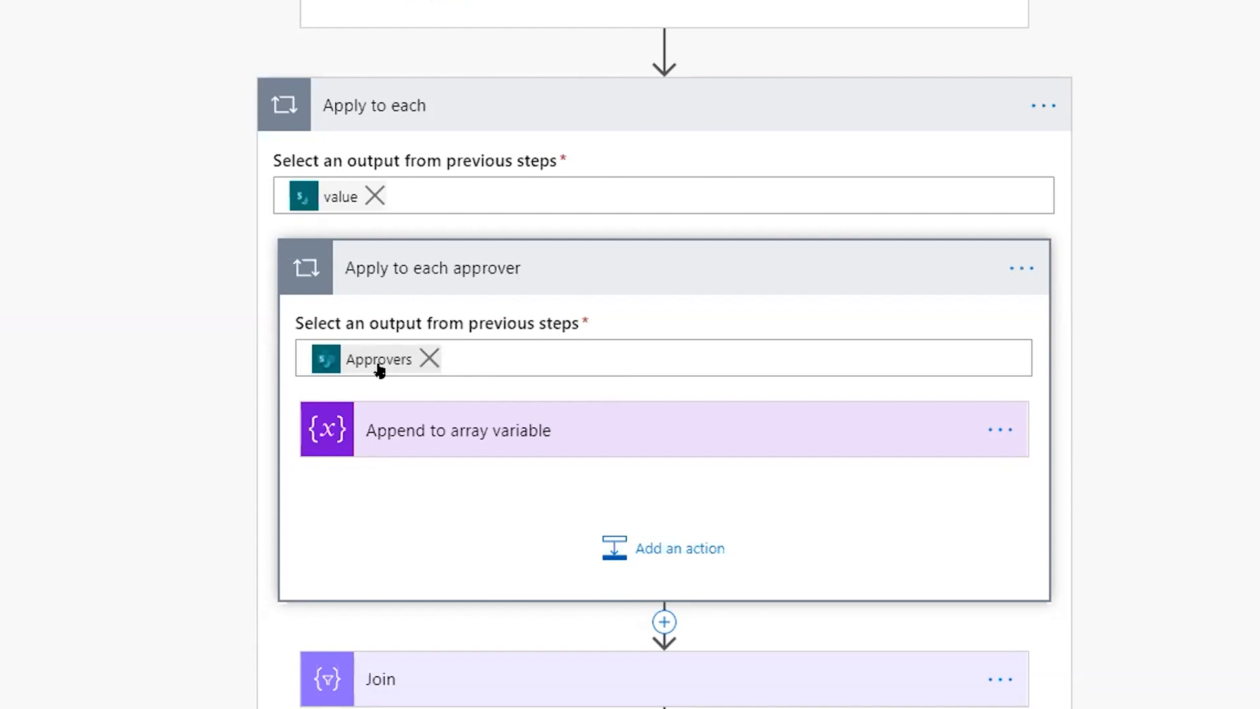
{"action": "left_click", "coordinate": [414, 434]}
{"action": "scroll", "coordinate": [399, 479], "scroll_direction": "down", "scroll_amount": 4}
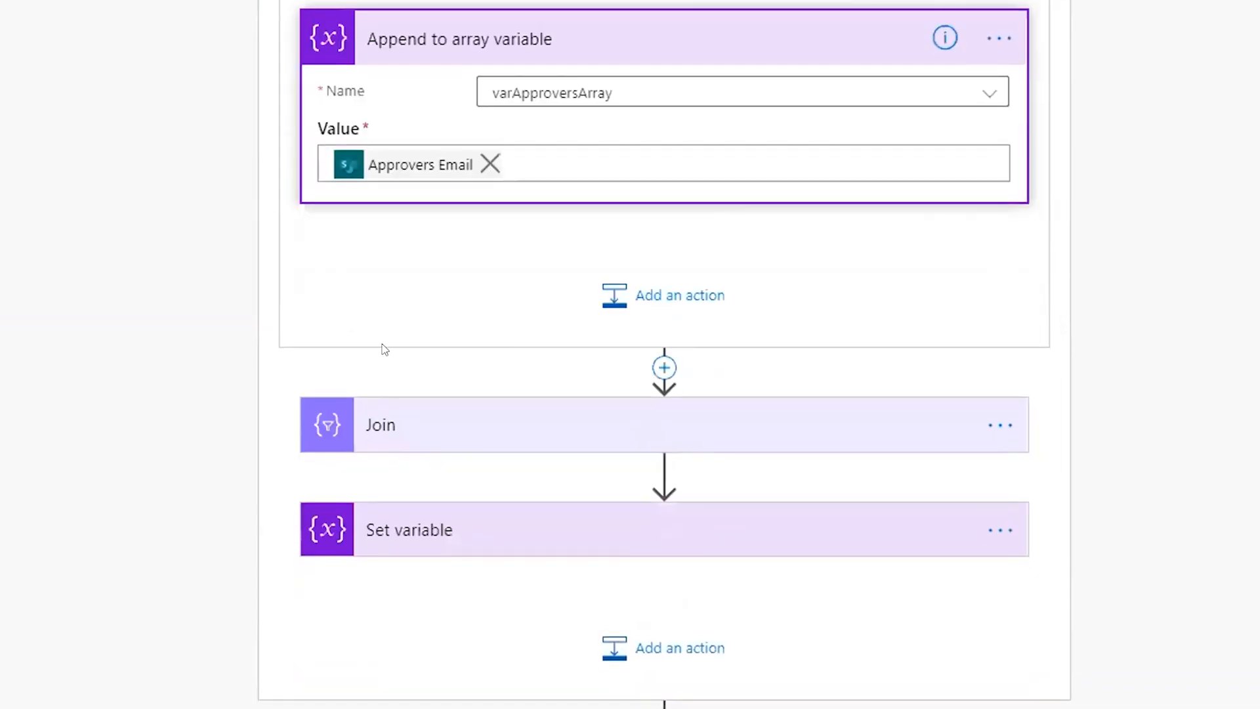
{"action": "scroll", "coordinate": [393, 329], "scroll_direction": "up", "scroll_amount": 2}
{"action": "mouse_move", "coordinate": [415, 275]}
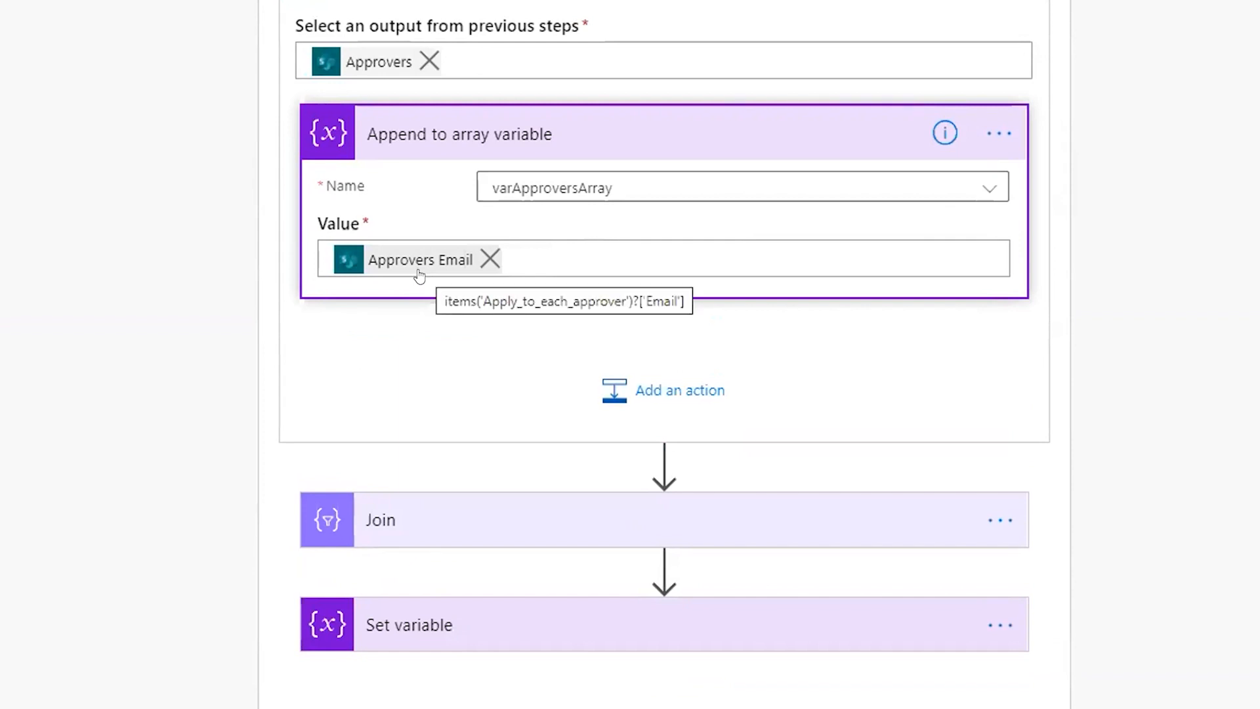
- Expand the Join and Set variable actions to examine how the approvers array is joined and stored in varApprovers
{"action": "left_click", "coordinate": [424, 510]}
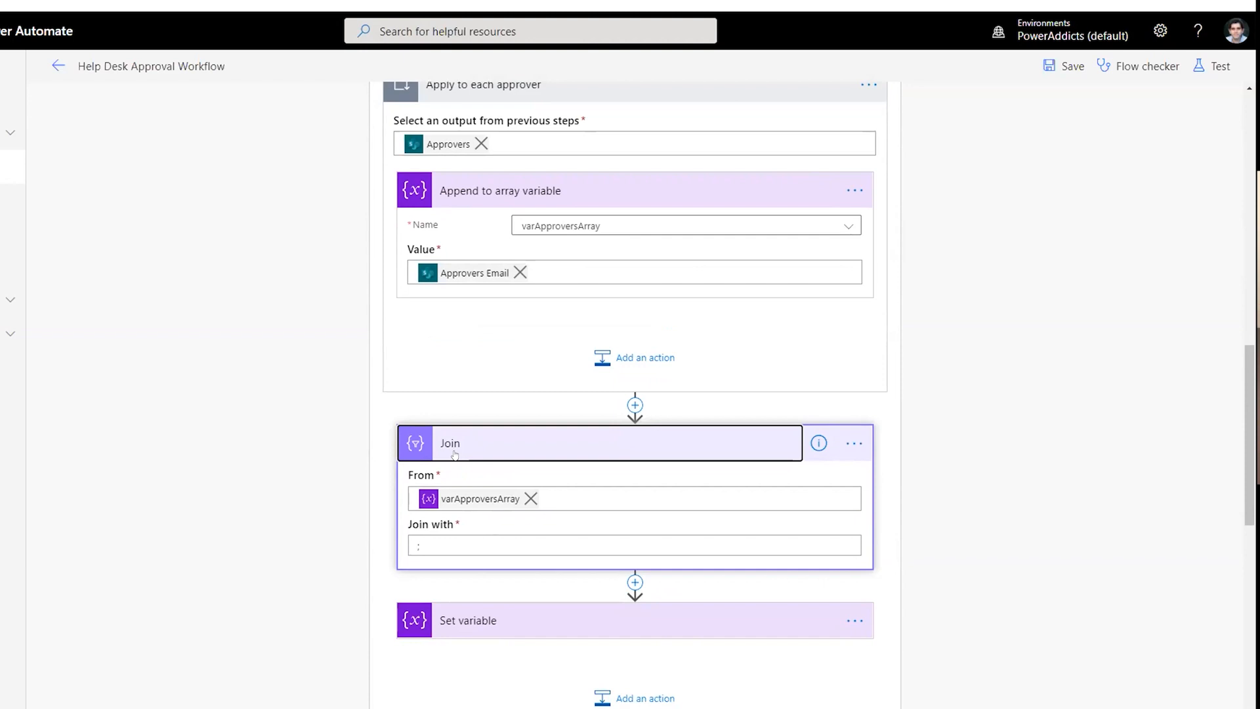
{"action": "scroll", "coordinate": [454, 455], "scroll_direction": "down", "scroll_amount": 2}
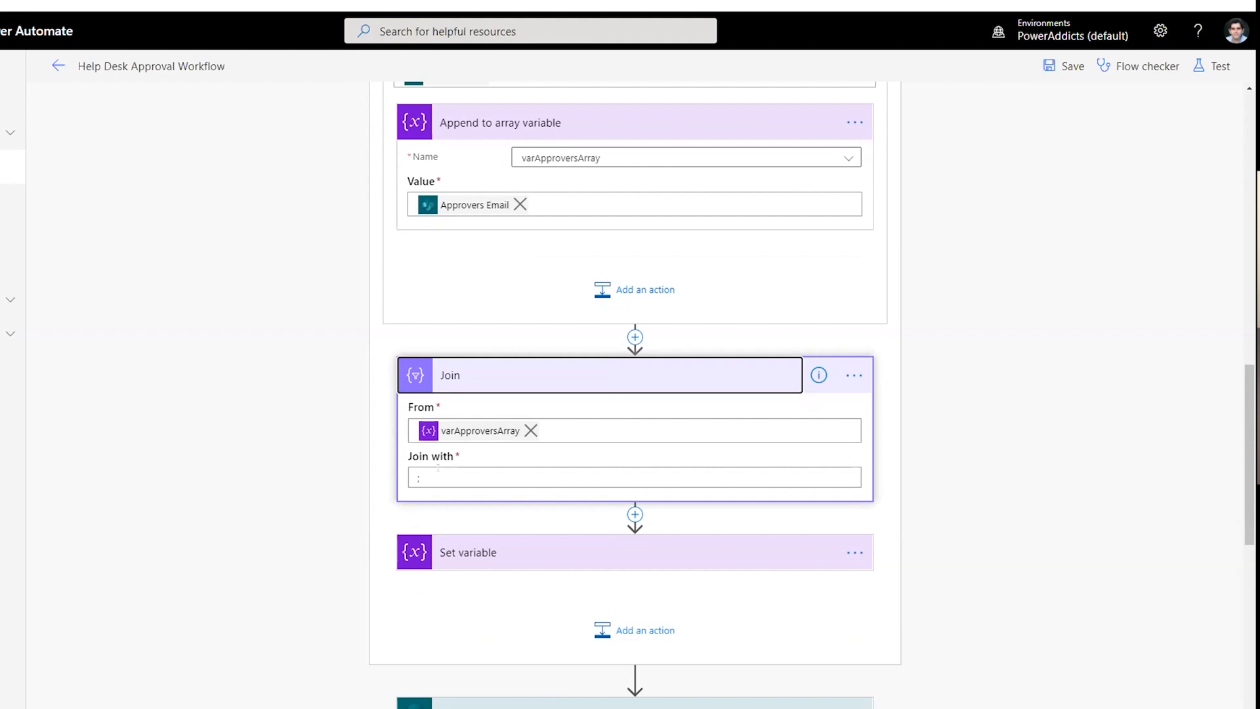
{"action": "left_click", "coordinate": [496, 555]}
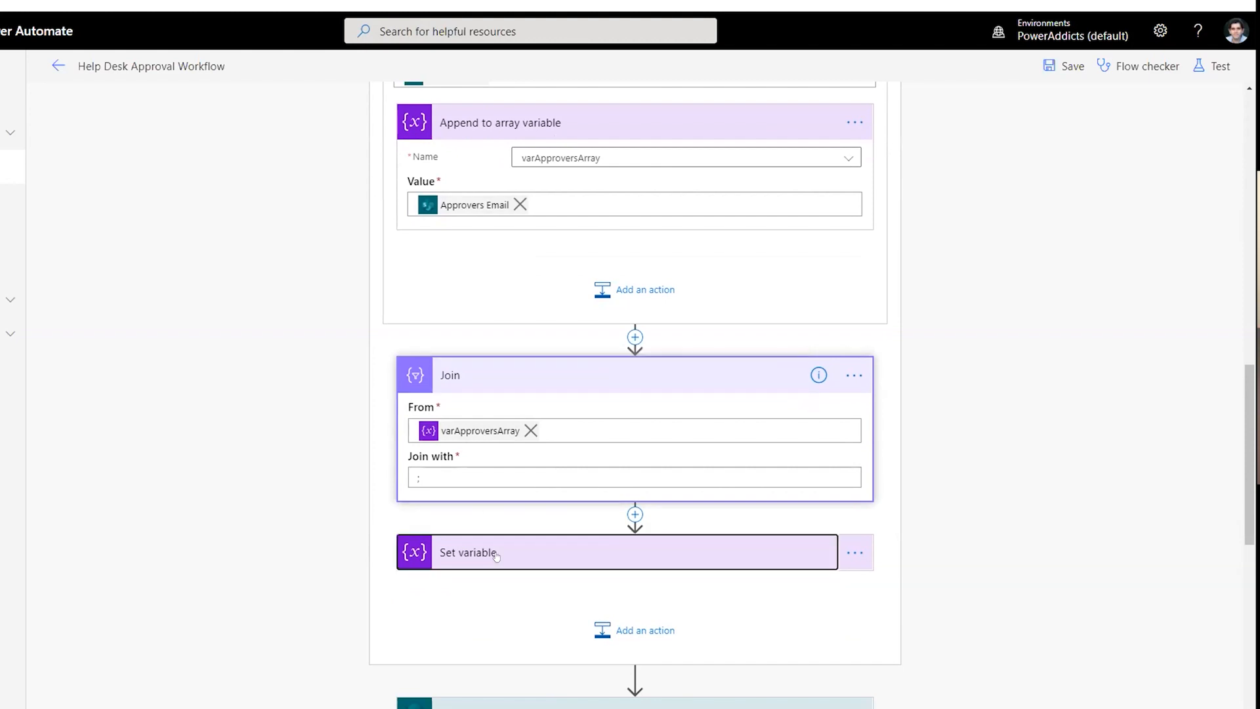
{"action": "scroll", "coordinate": [498, 420], "scroll_direction": "down", "scroll_amount": 3}
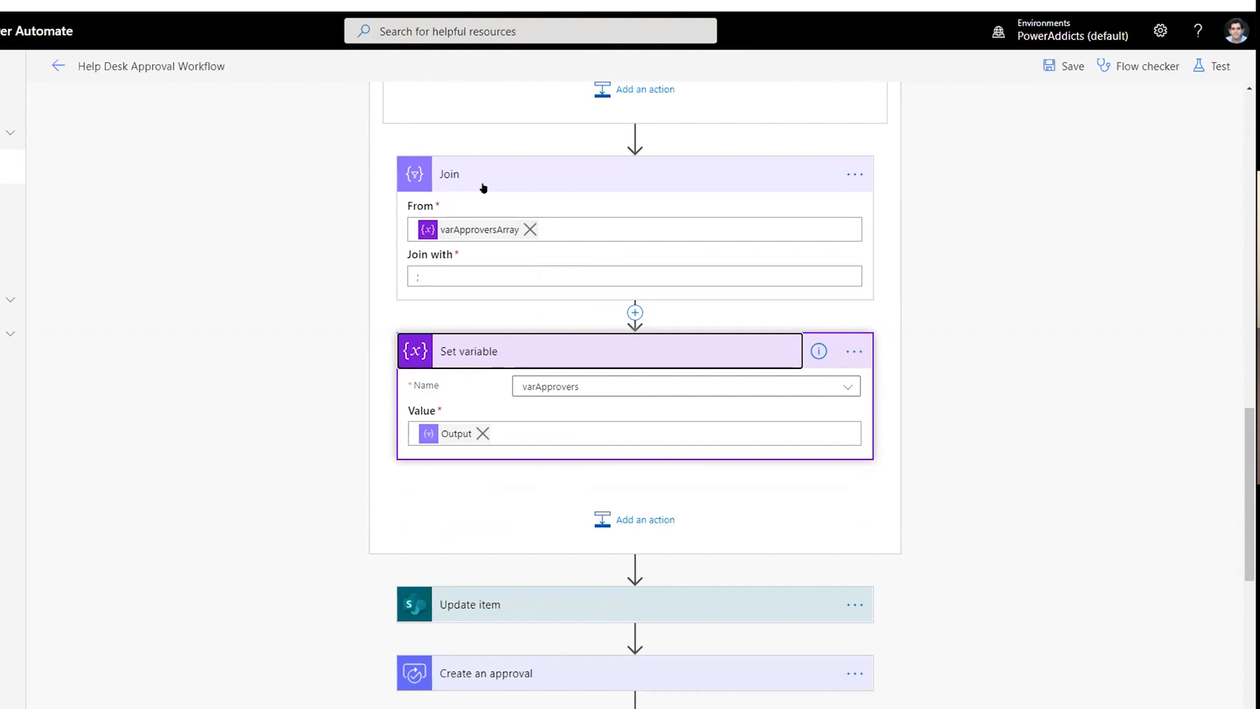
- Expand the Update item action and open the convertFromUtc expression in its Approval Comments field
{"action": "scroll", "coordinate": [471, 291], "scroll_direction": "down", "scroll_amount": 3}
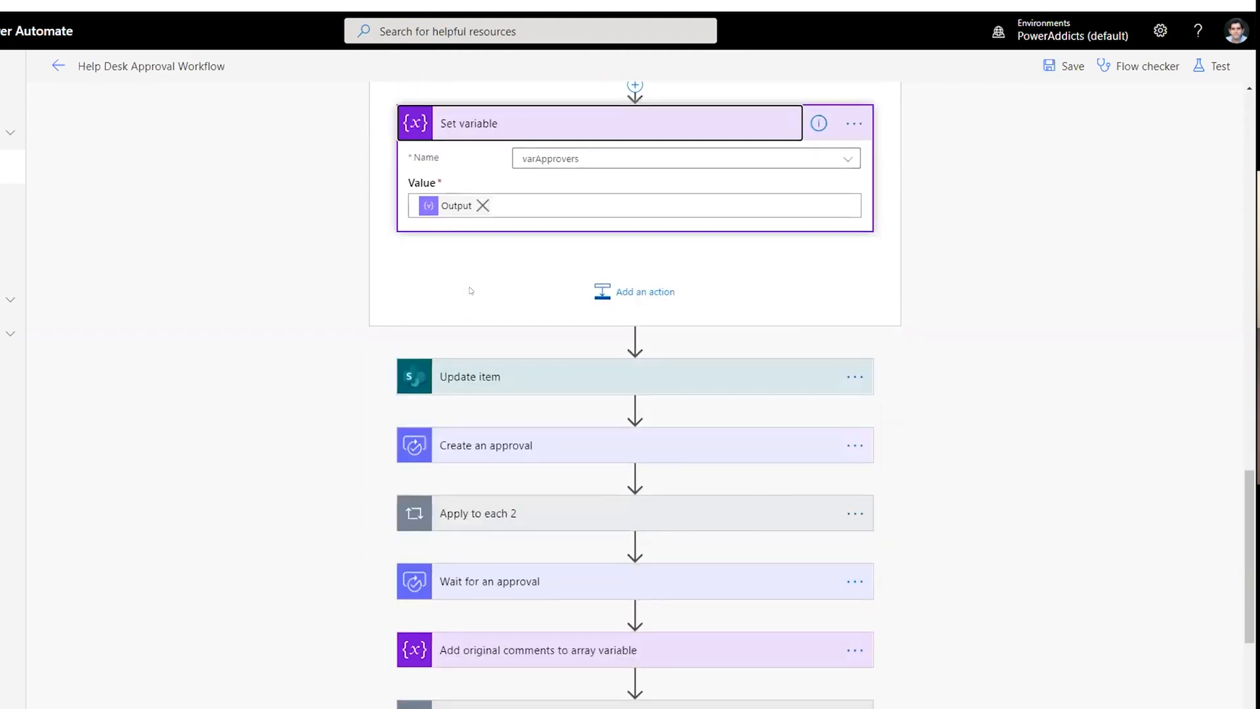
{"action": "left_click", "coordinate": [474, 376]}
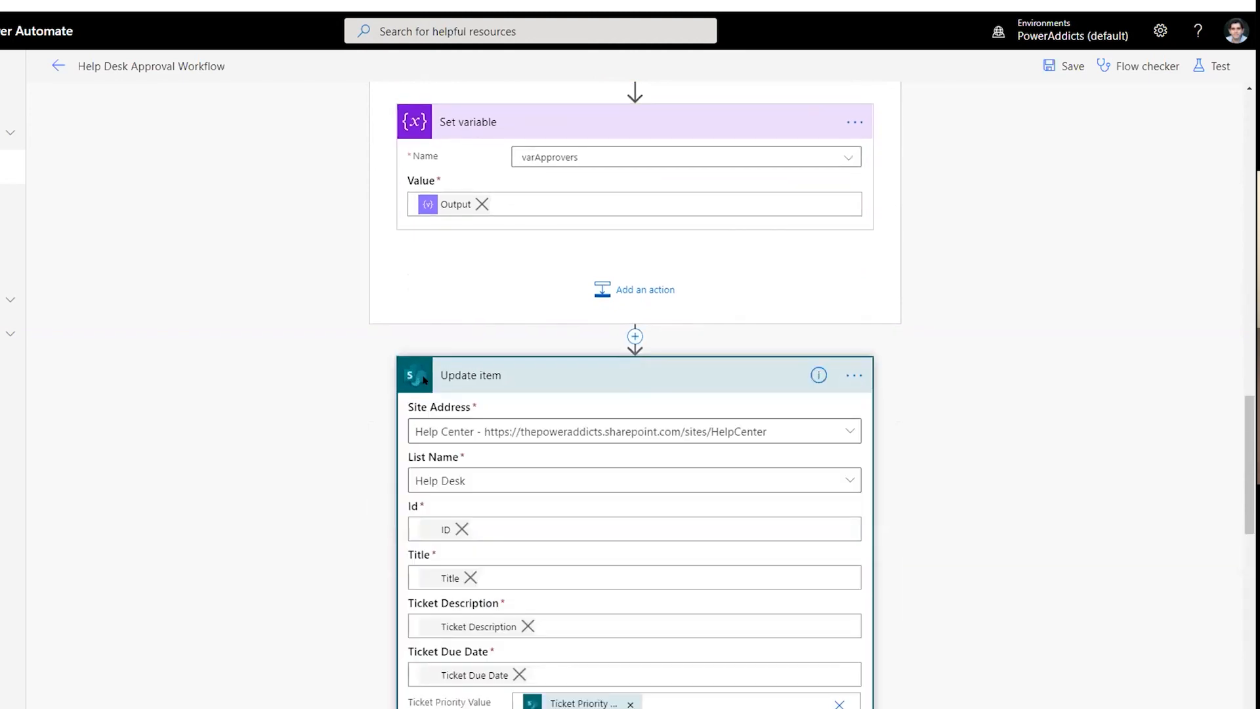
{"action": "scroll", "coordinate": [424, 379], "scroll_direction": "down", "scroll_amount": 2}
{"action": "scroll", "coordinate": [424, 379], "scroll_direction": "down", "scroll_amount": 4}
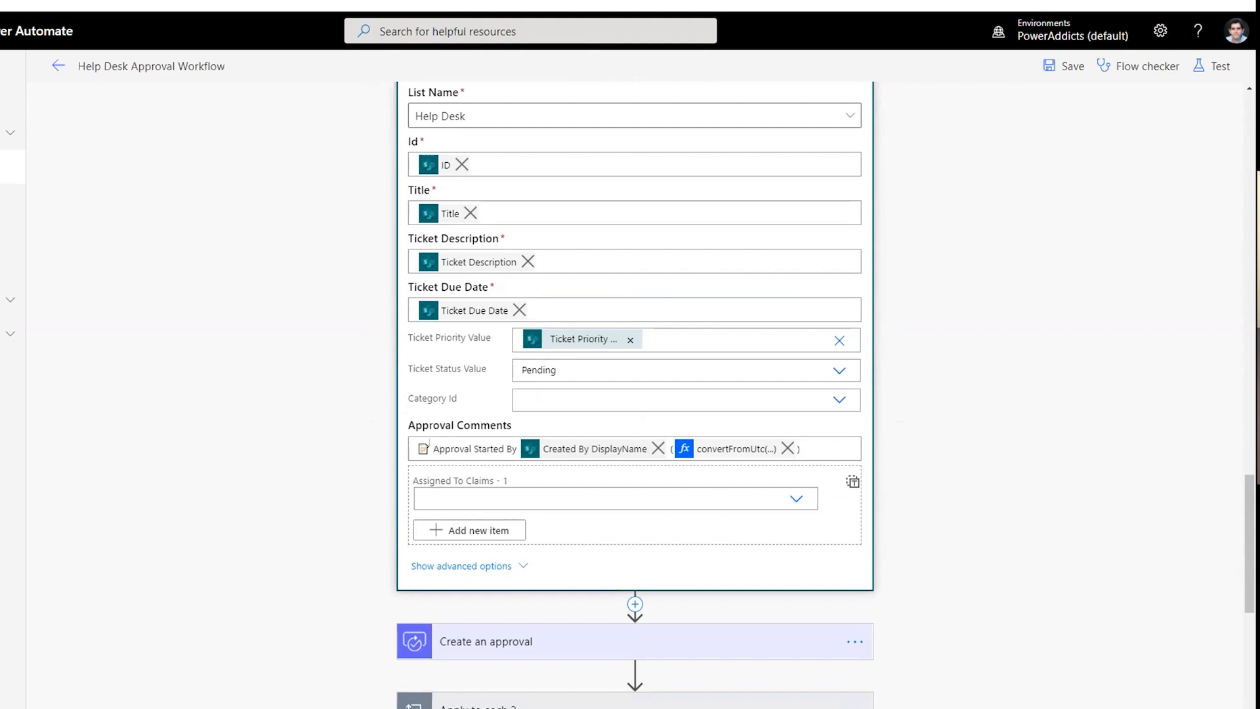
{"action": "left_click", "coordinate": [433, 448]}
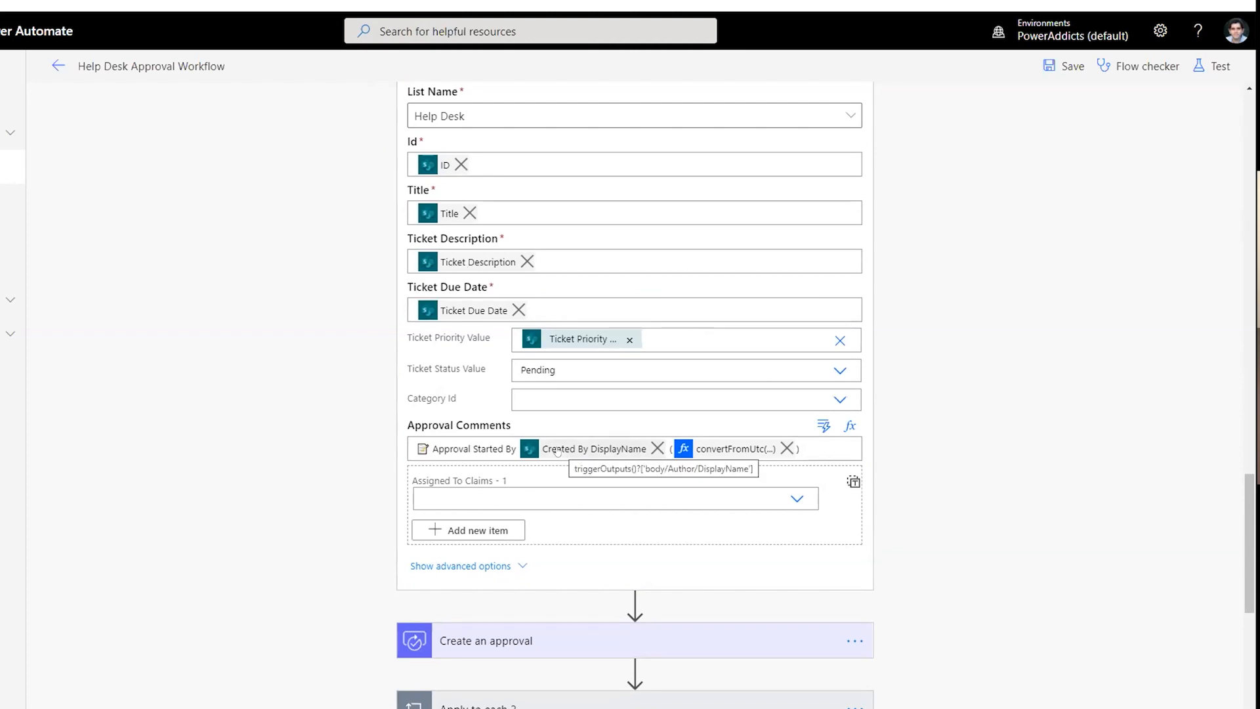
{"action": "left_click", "coordinate": [716, 449]}
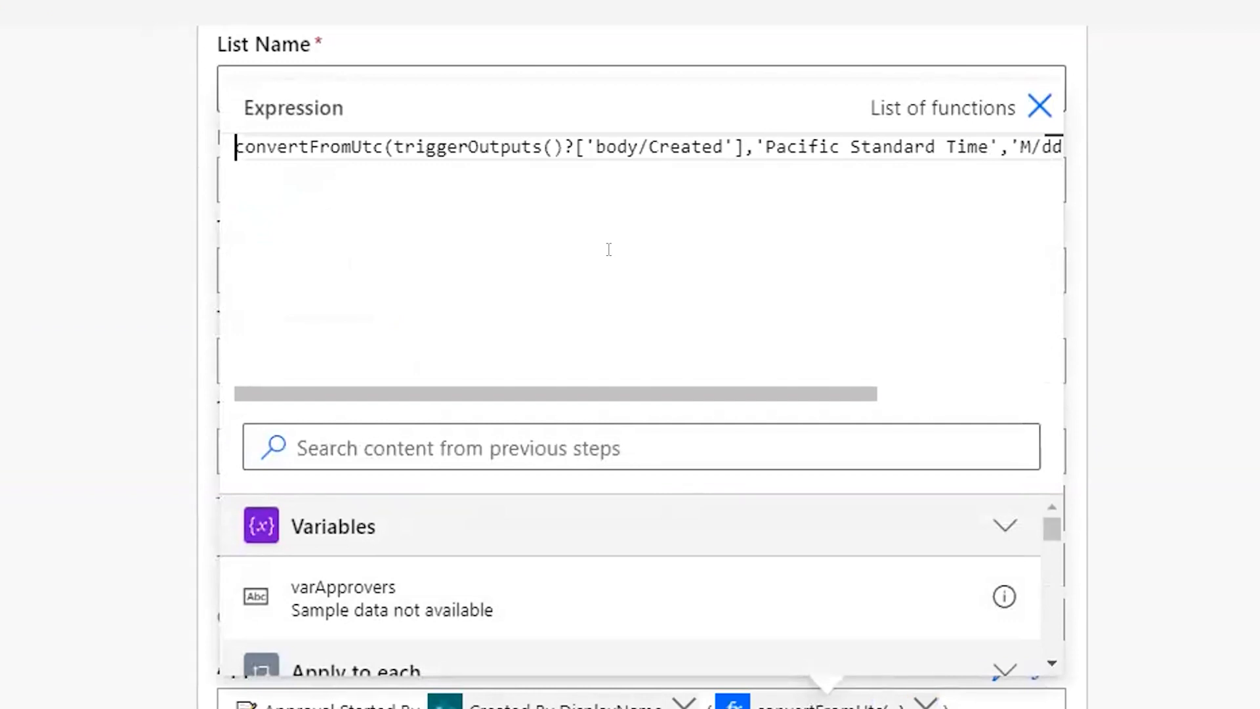
- Examine the convertFromUtc expression's Created value, time zone and date format, compare with the Help Desk list's Approval Comments, and close the expression
{"action": "double_click", "coordinate": [301, 146]}
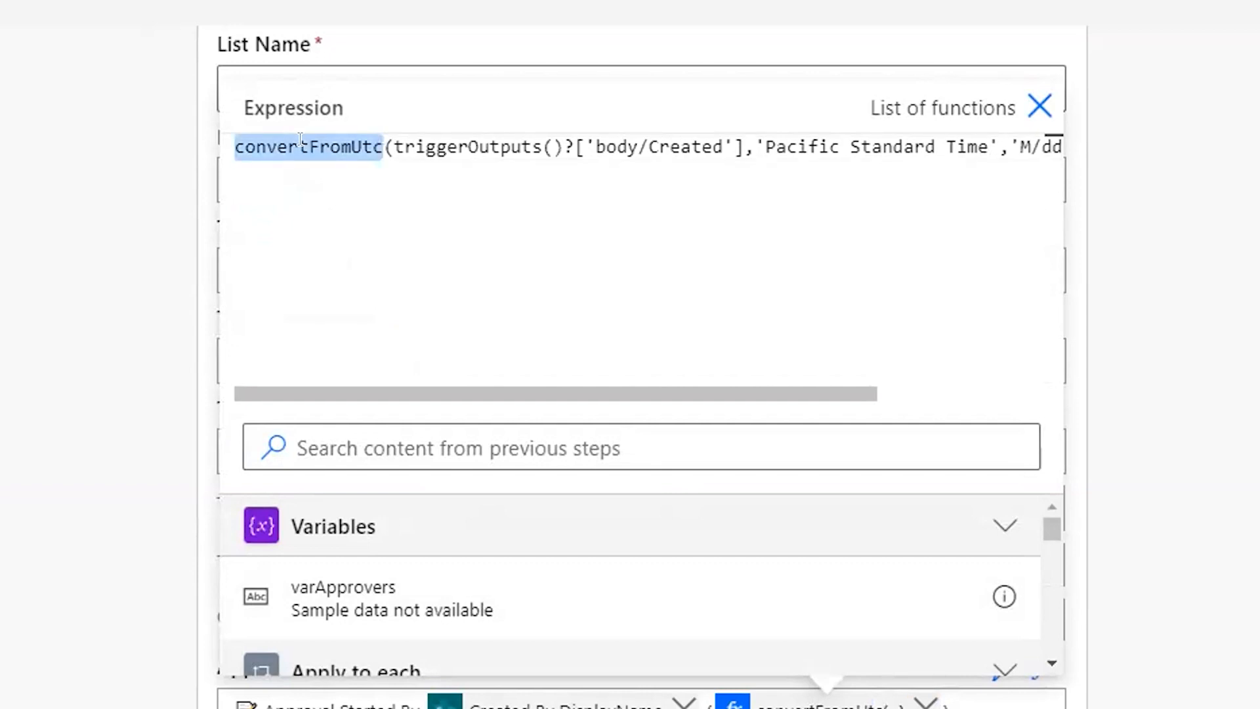
{"action": "left_click_drag", "start_coordinate": [669, 162], "coordinate": [669, 154]}
{"action": "left_click", "coordinate": [515, 151]}
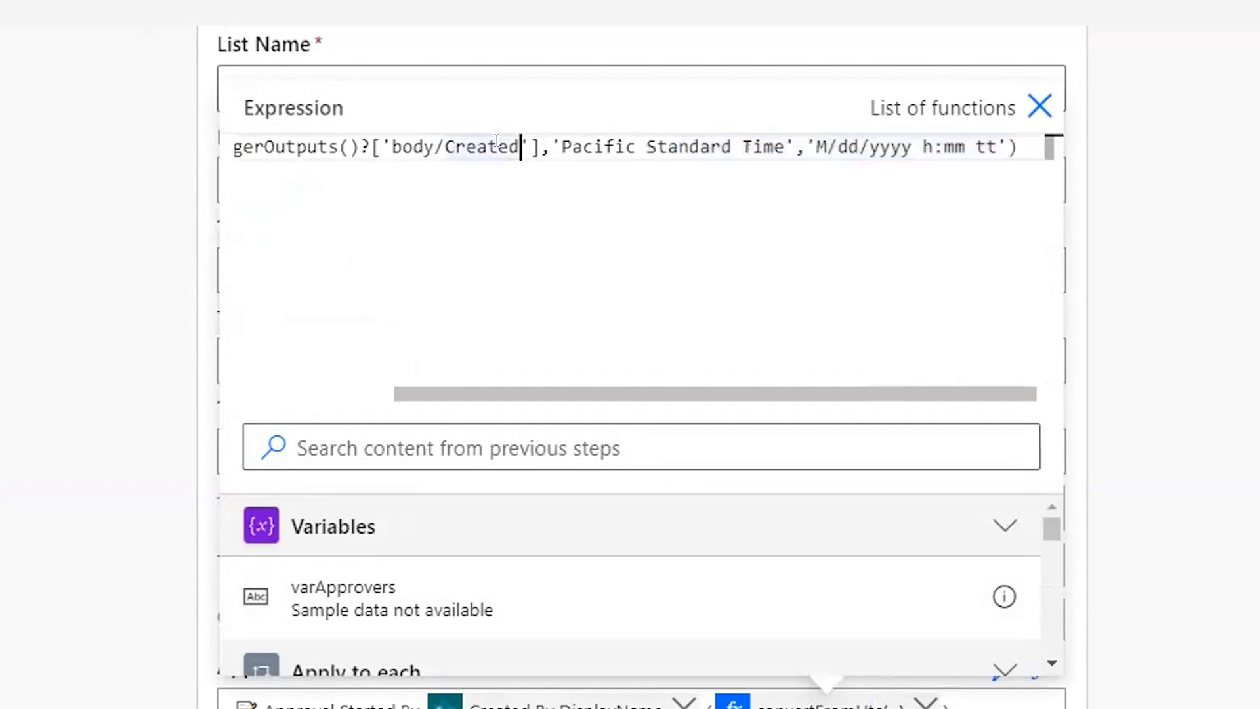
{"action": "double_click", "coordinate": [497, 144]}
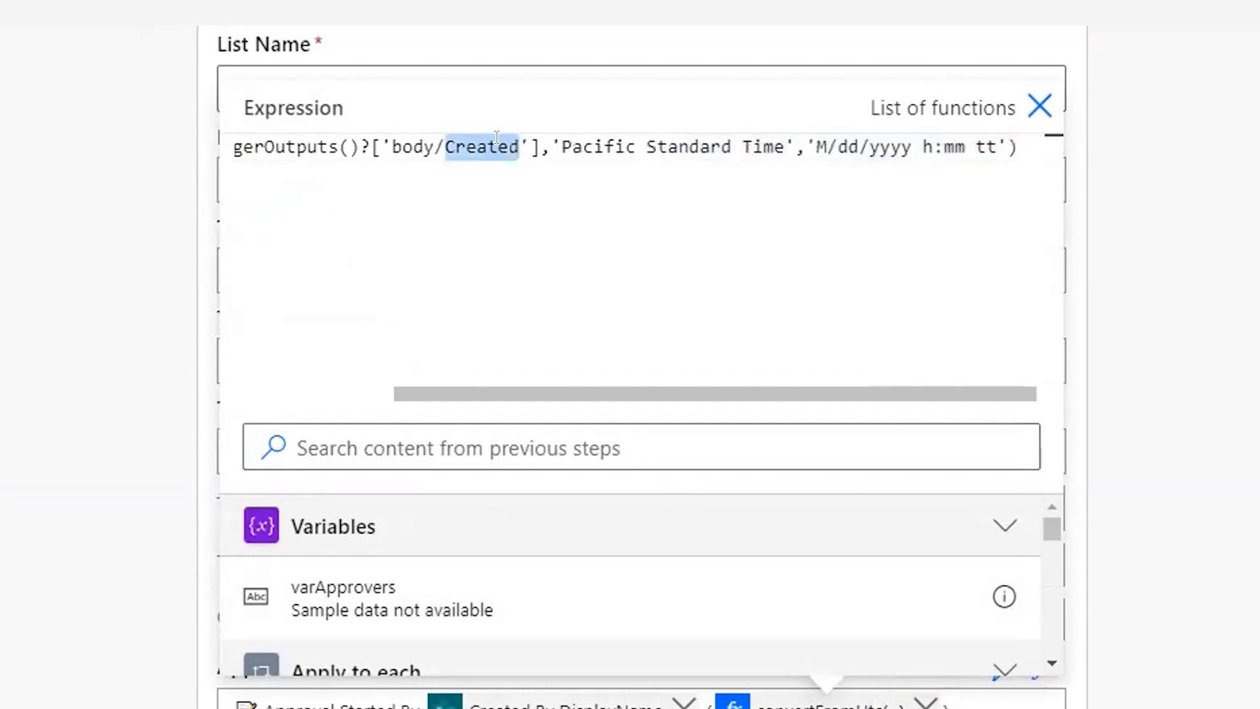
{"action": "left_click_drag", "start_coordinate": [550, 145], "coordinate": [785, 145]}
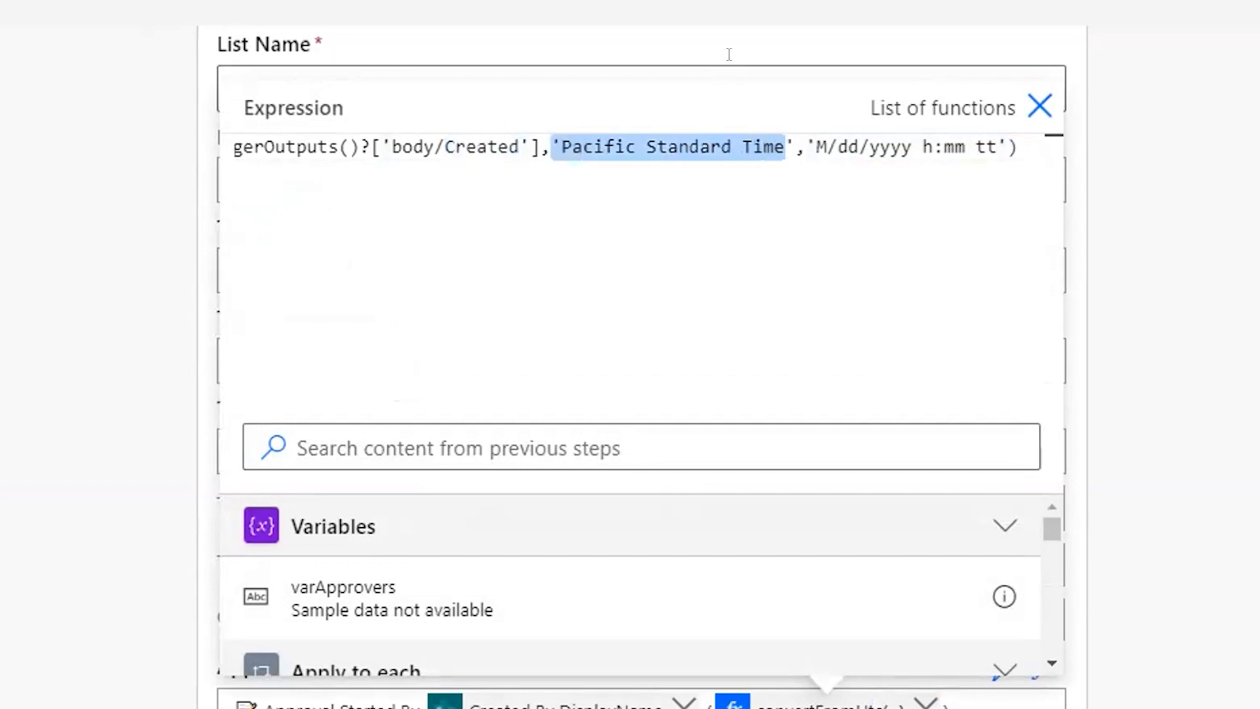
{"action": "left_click_drag", "start_coordinate": [816, 146], "coordinate": [989, 139]}
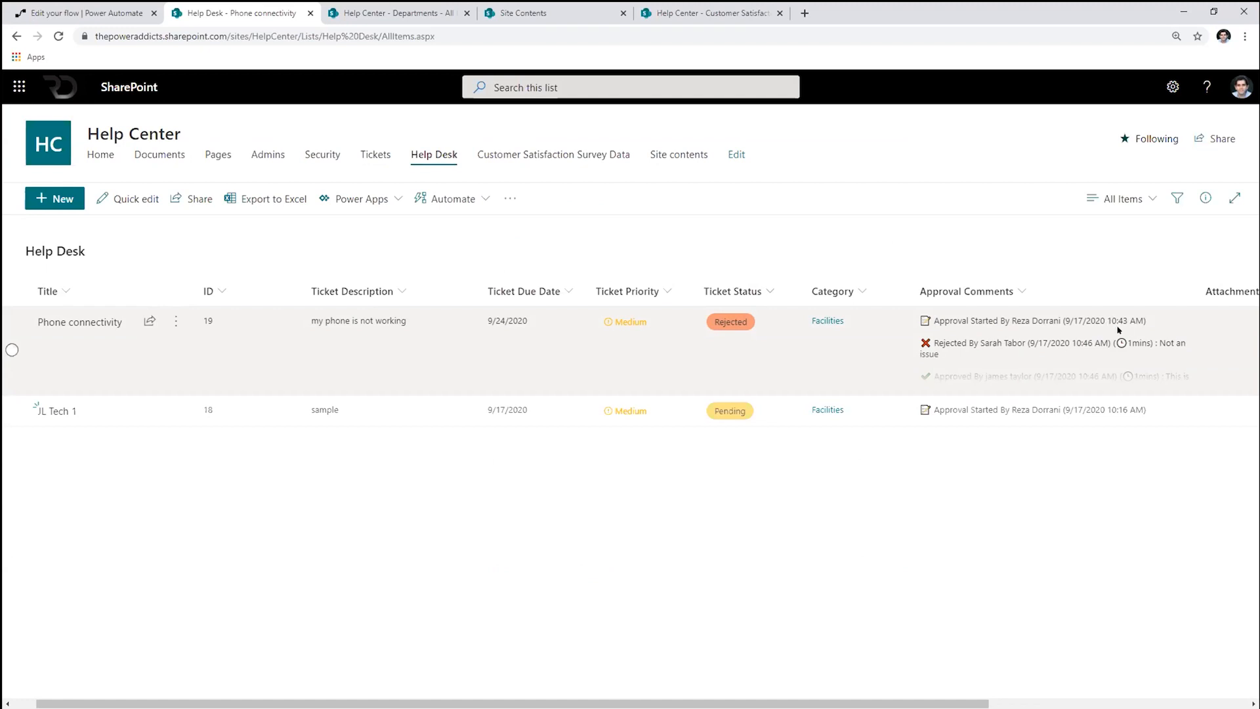
{"action": "left_click", "coordinate": [99, 13]}
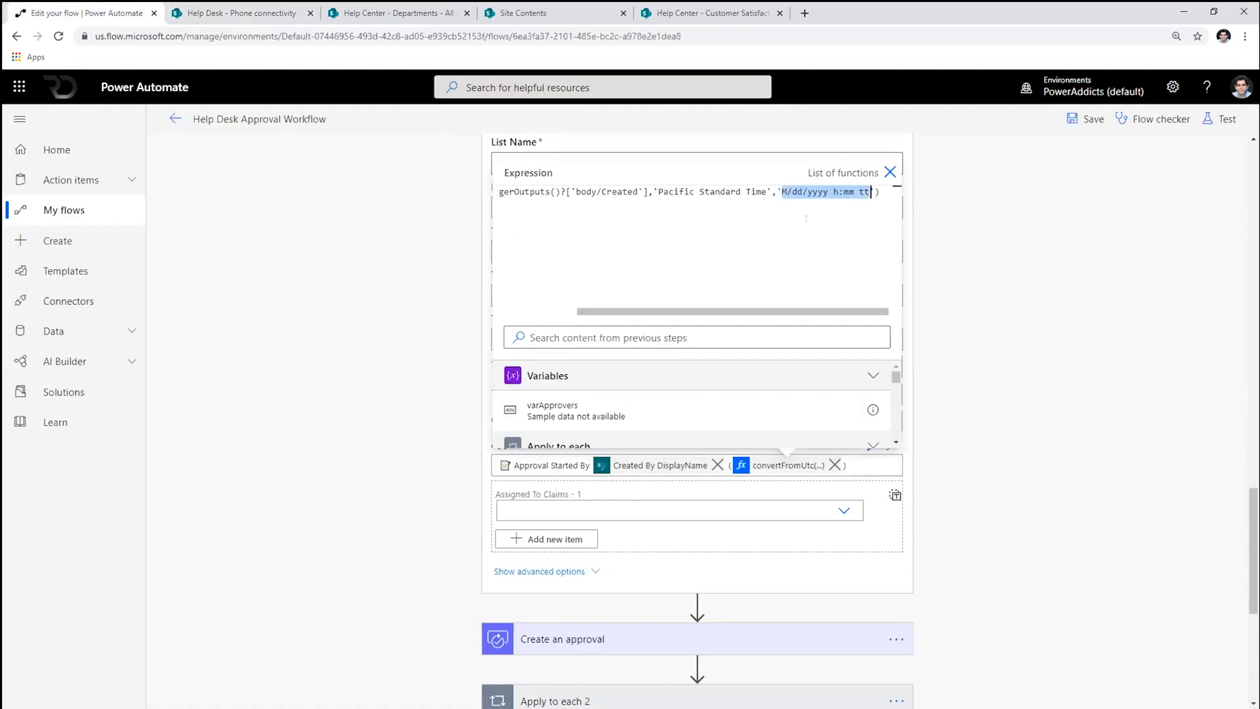
{"action": "left_click", "coordinate": [700, 452]}
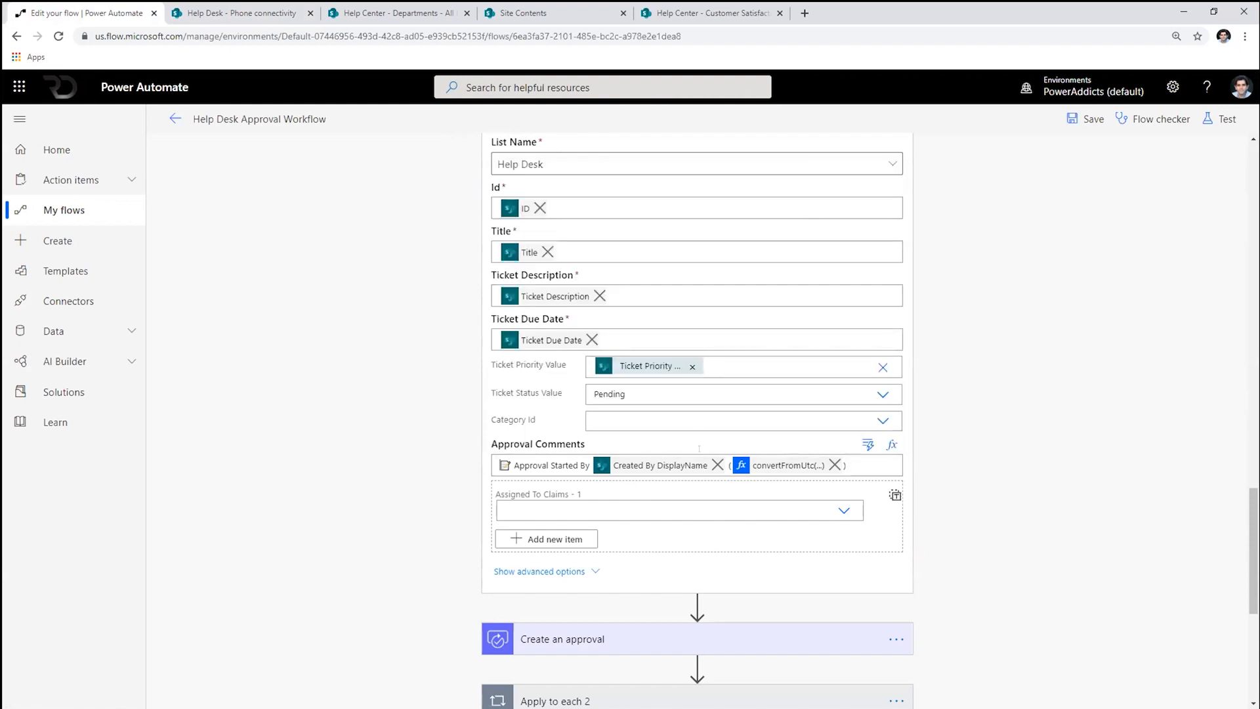
- Expand the Create an approval action to examine its approval type, title, assignees, details and item link
{"action": "scroll", "coordinate": [700, 450], "scroll_direction": "down", "scroll_amount": 1}
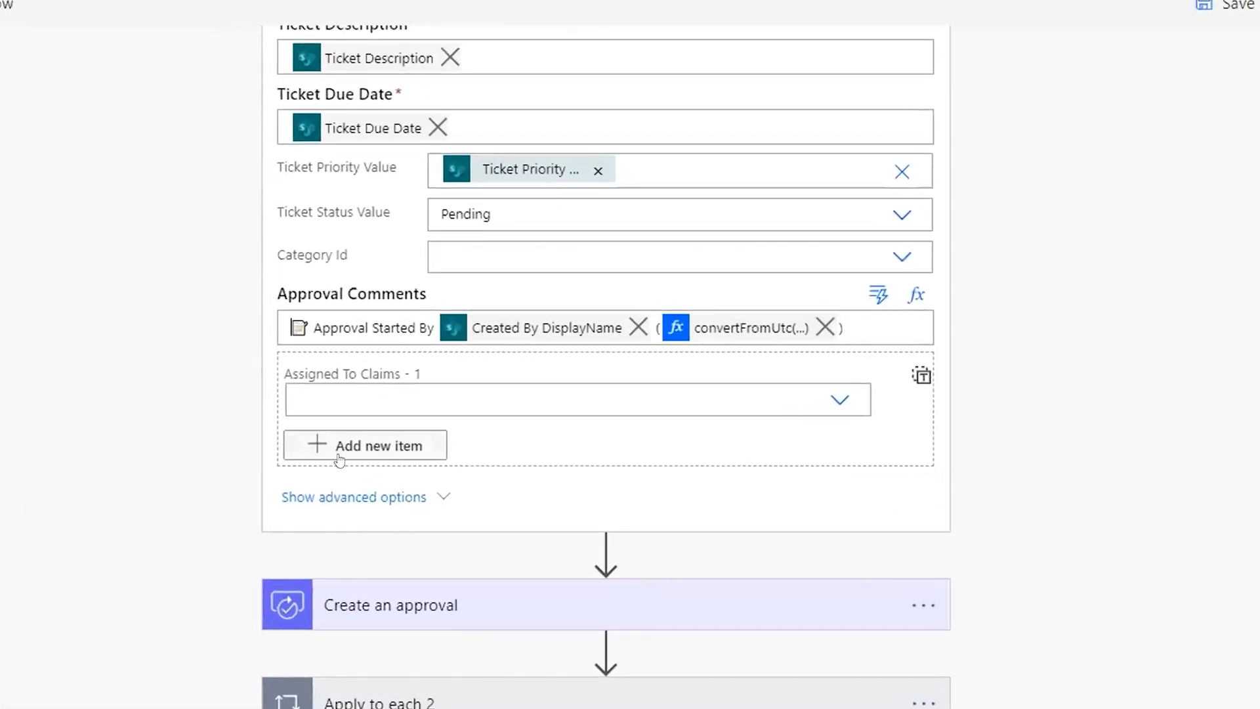
{"action": "scroll", "coordinate": [367, 577], "scroll_direction": "down", "scroll_amount": 1}
{"action": "left_click", "coordinate": [419, 553]}
{"action": "scroll", "coordinate": [329, 578], "scroll_direction": "down", "scroll_amount": 4}
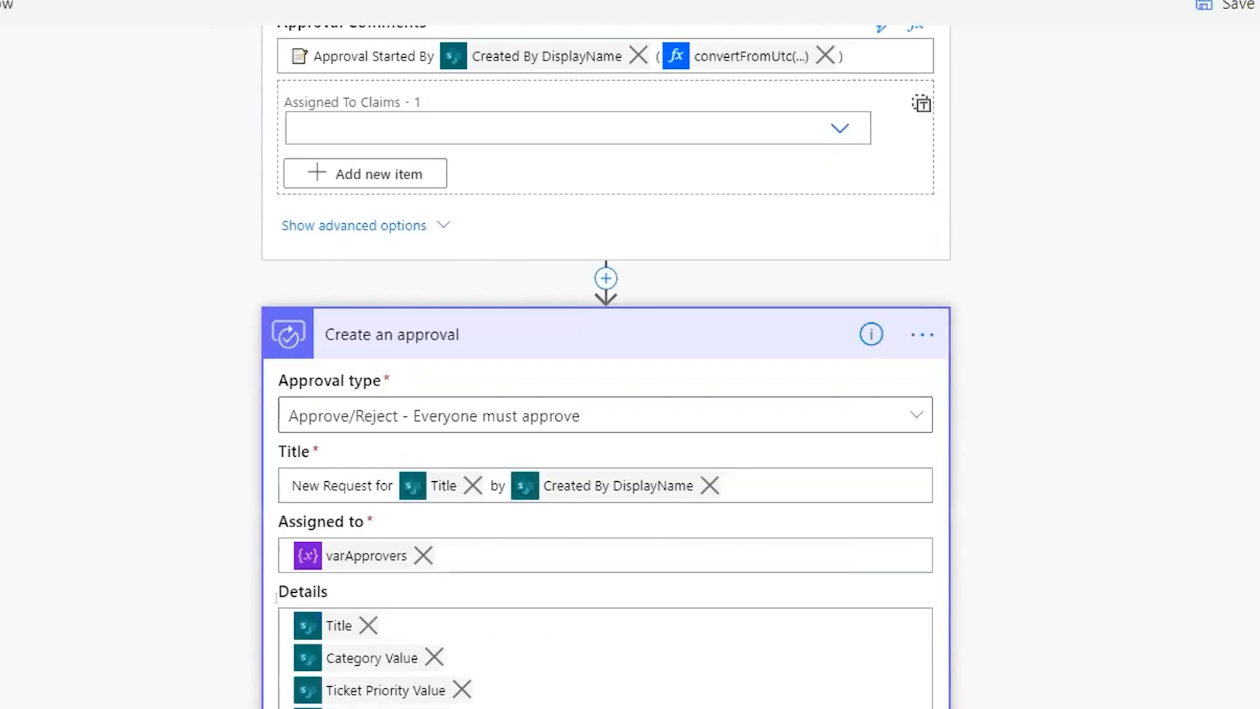
{"action": "scroll", "coordinate": [286, 598], "scroll_direction": "down", "scroll_amount": 2}
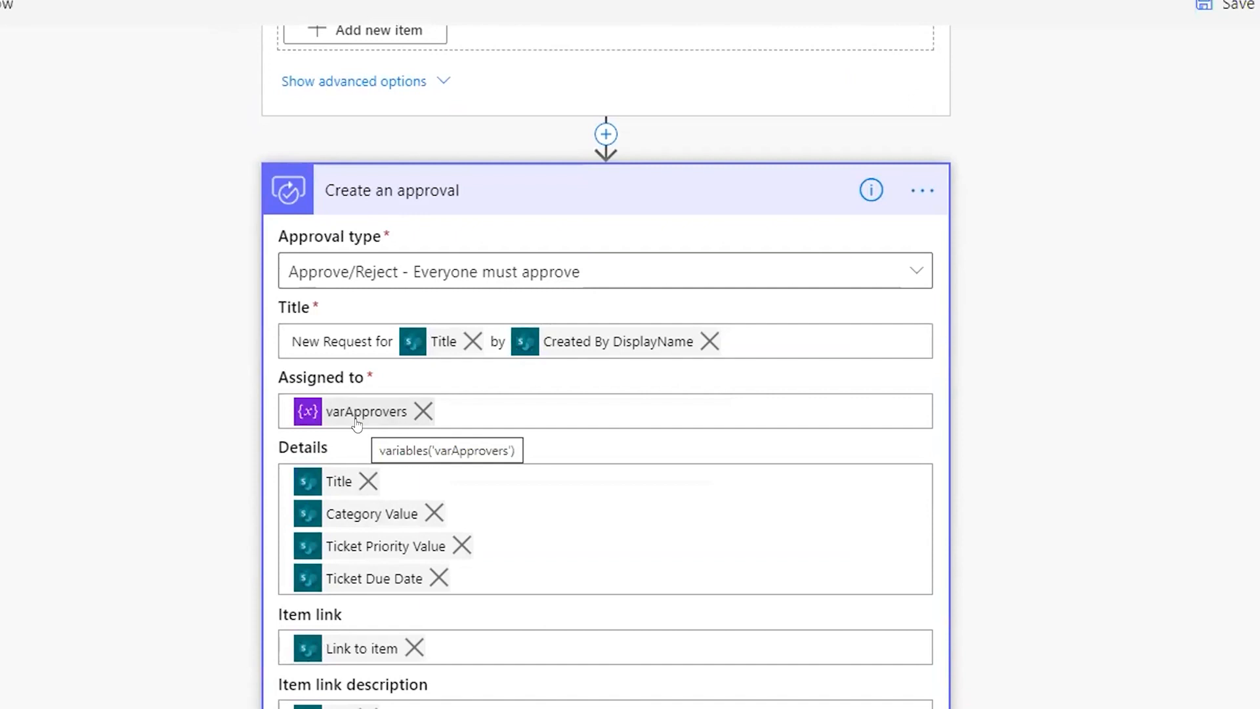
{"action": "scroll", "coordinate": [366, 473], "scroll_direction": "down", "scroll_amount": 4}
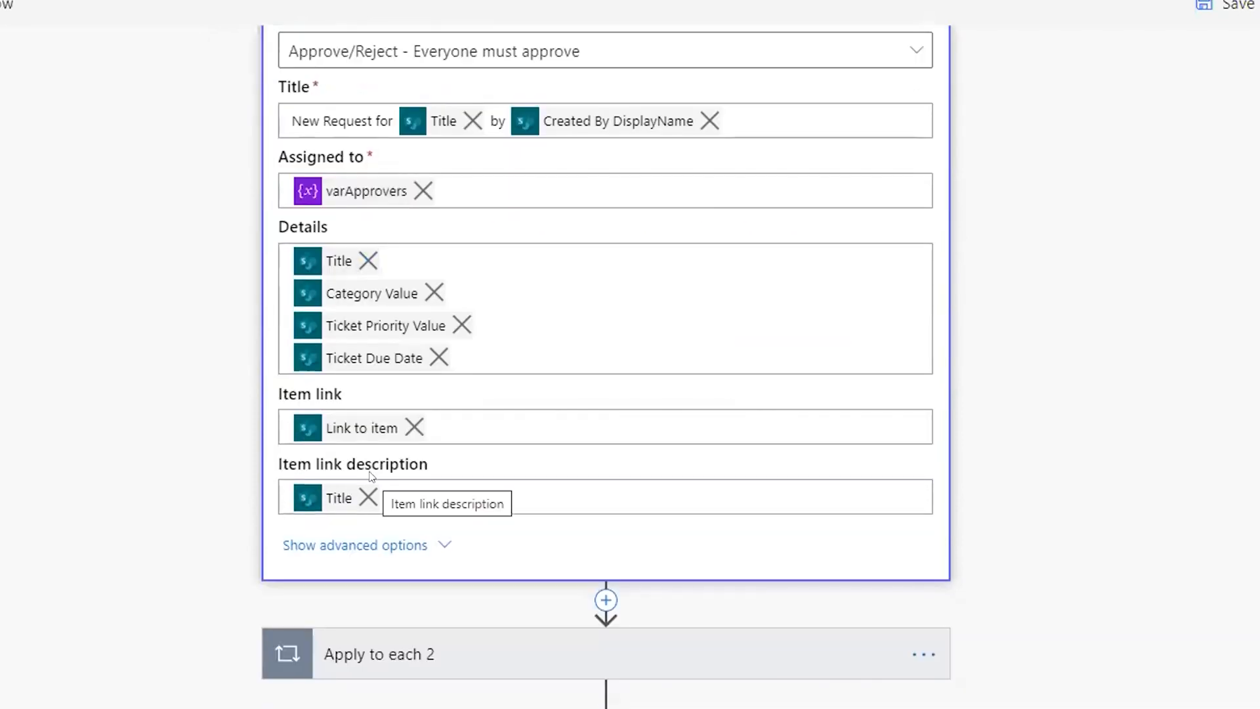
{"action": "scroll", "coordinate": [388, 512], "scroll_direction": "down", "scroll_amount": 2}
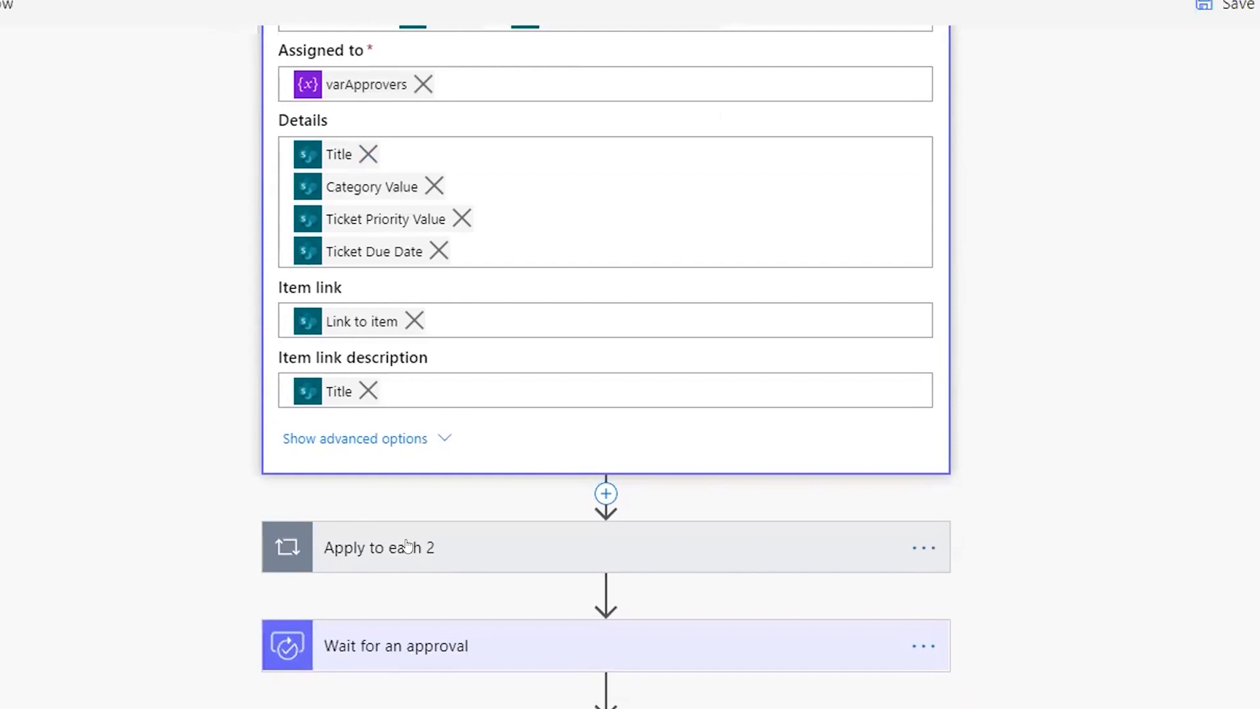
- Expand the Apply to each 2 loop and its Post your own adaptive card action to examine the recipient and message
{"action": "left_click", "coordinate": [407, 547]}
{"action": "left_click", "coordinate": [412, 482]}
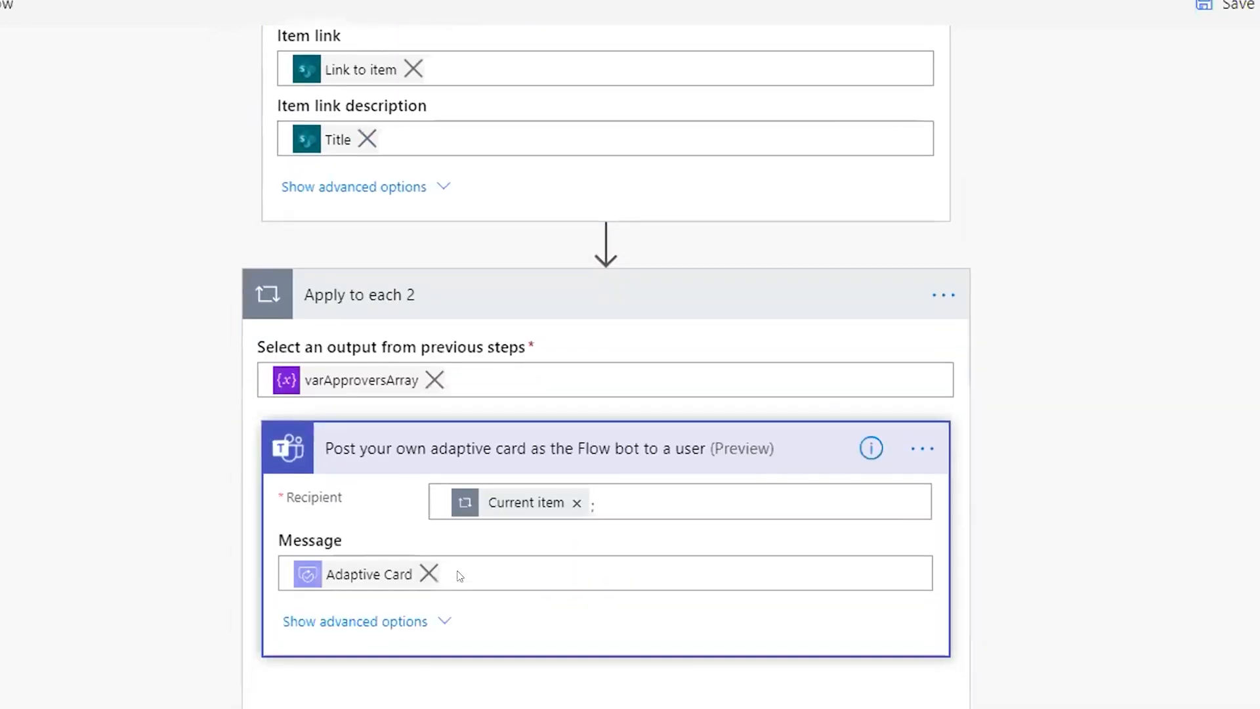
{"action": "scroll", "coordinate": [459, 575], "scroll_direction": "down", "scroll_amount": 1}
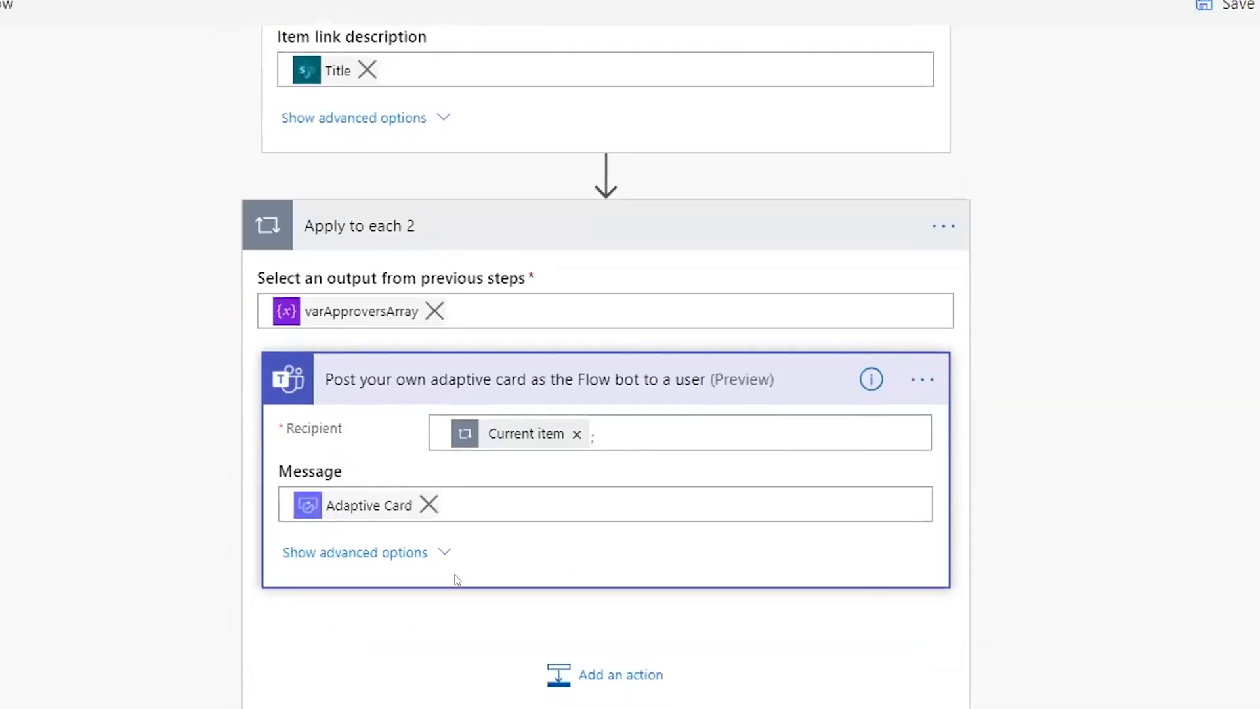
{"action": "scroll", "coordinate": [450, 549], "scroll_direction": "up", "scroll_amount": 6}
{"action": "scroll", "coordinate": [450, 549], "scroll_direction": "down", "scroll_amount": 3}
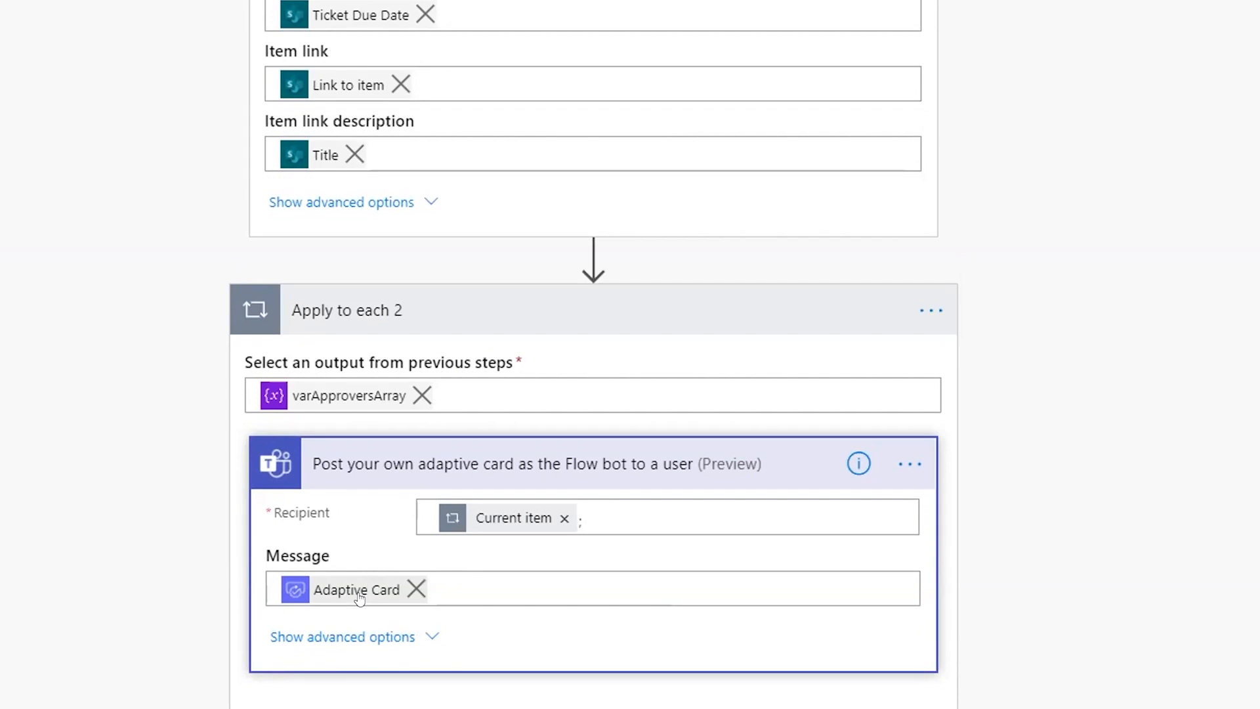
- Expand the Wait for an approval and Add original comments to array variable actions to examine their inputs
{"action": "scroll", "coordinate": [358, 600], "scroll_direction": "down", "scroll_amount": 6}
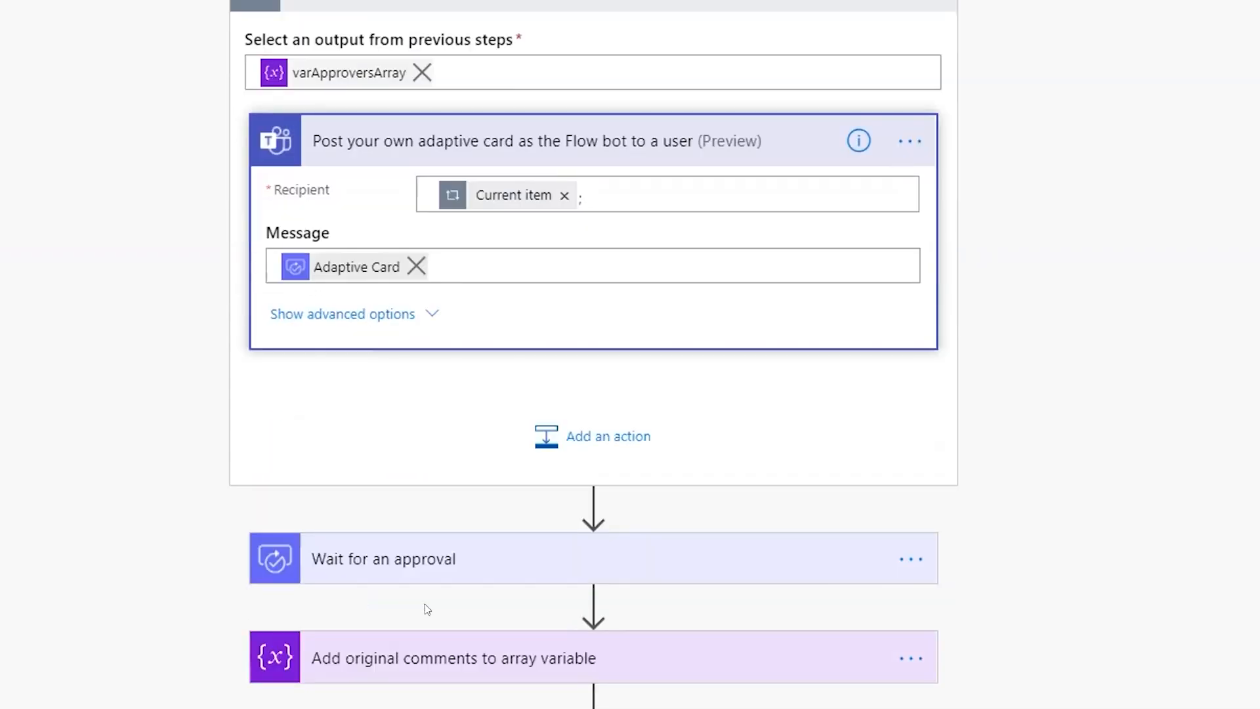
{"action": "left_click", "coordinate": [430, 466]}
{"action": "scroll", "coordinate": [641, 526], "scroll_direction": "down", "scroll_amount": 3}
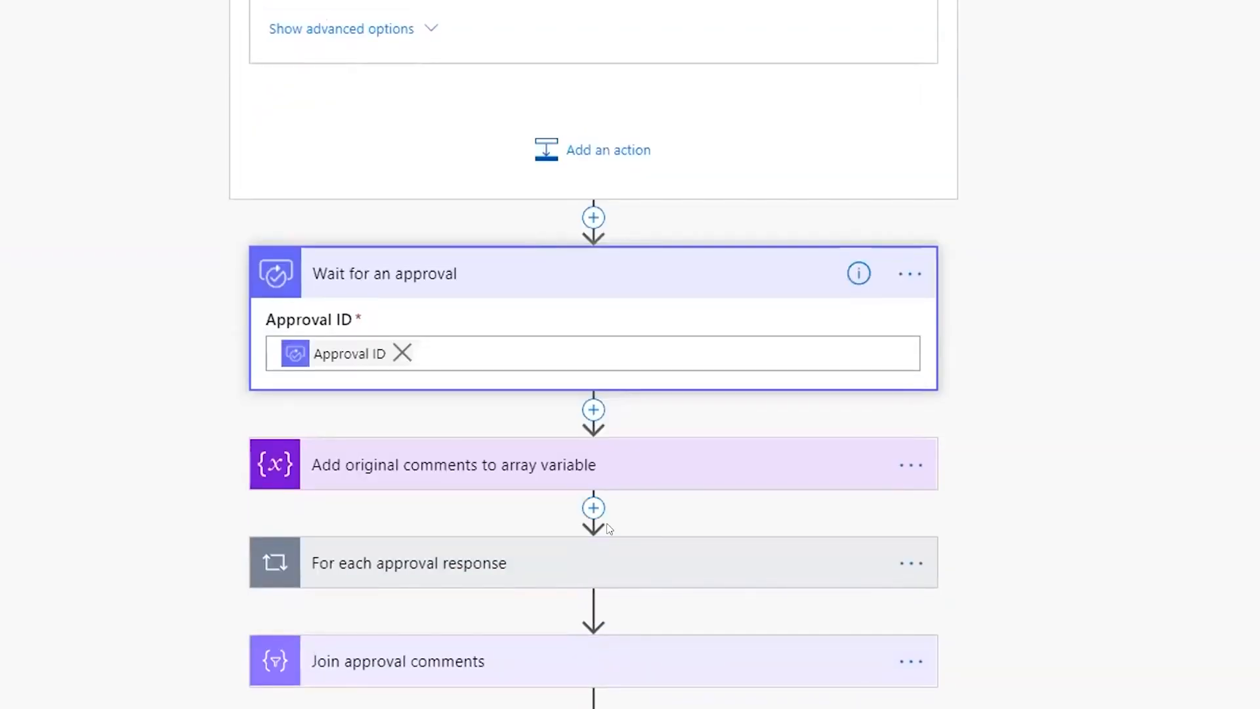
{"action": "scroll", "coordinate": [601, 526], "scroll_direction": "down", "scroll_amount": 1}
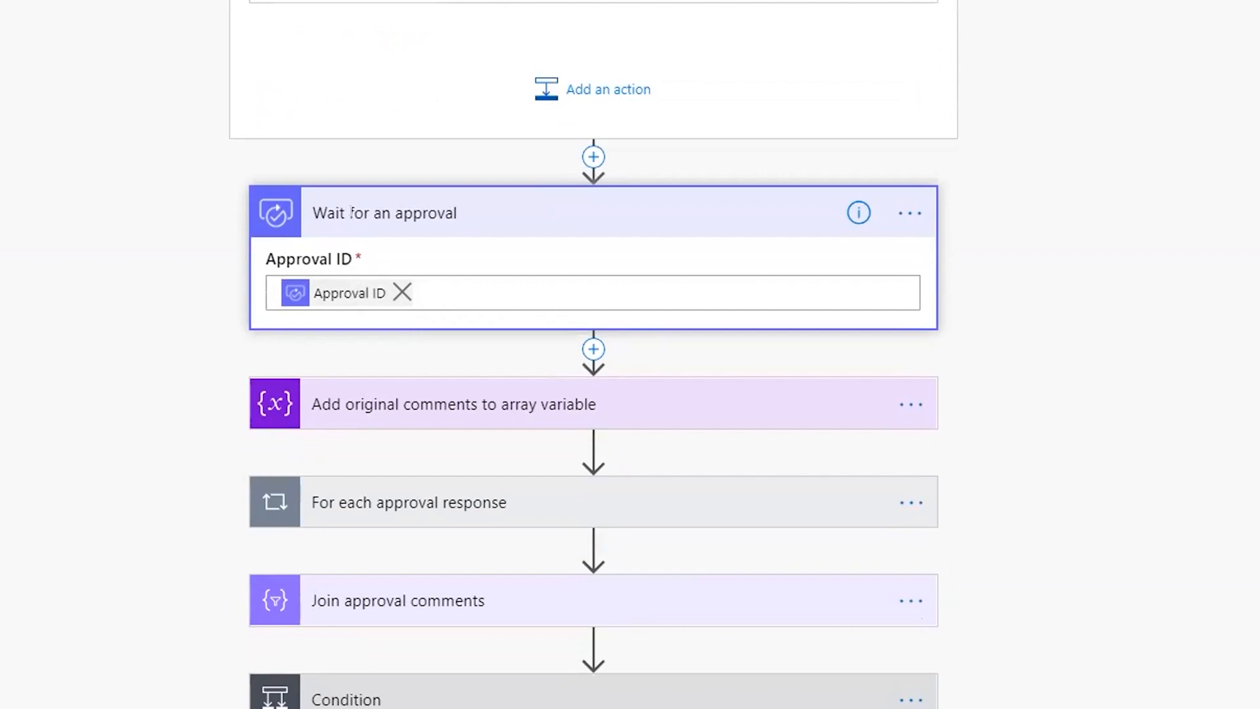
{"action": "scroll", "coordinate": [368, 277], "scroll_direction": "down", "scroll_amount": 1}
{"action": "left_click", "coordinate": [379, 363]}
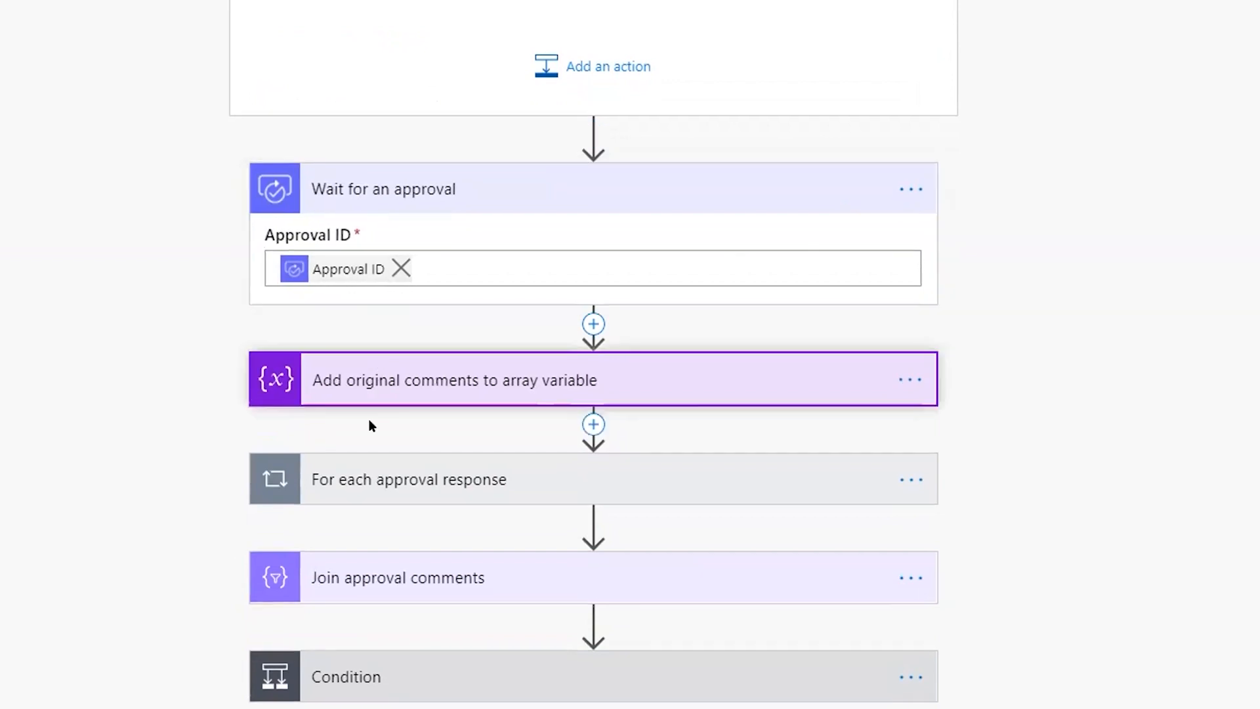
- Expand the For each approval response loop and its Add to comments array action to examine the appended value
{"action": "left_click", "coordinate": [375, 479]}
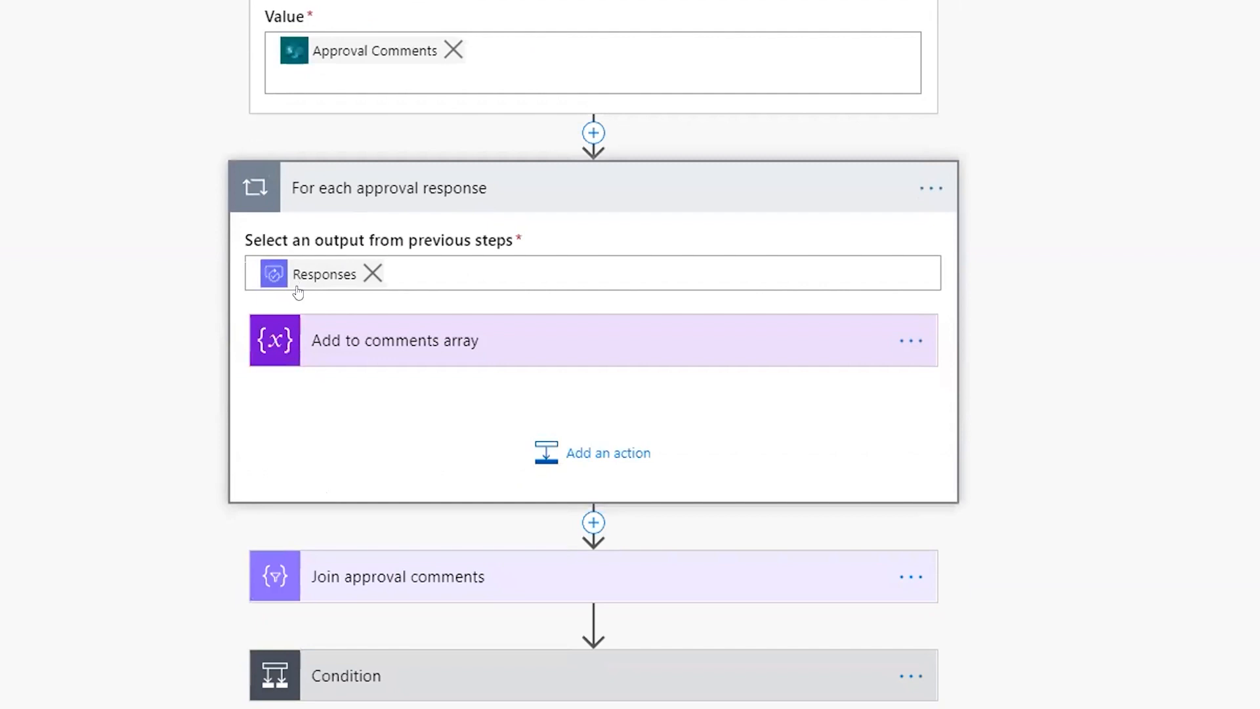
{"action": "mouse_move", "coordinate": [300, 276]}
{"action": "left_click", "coordinate": [358, 355]}
{"action": "scroll", "coordinate": [362, 363], "scroll_direction": "down", "scroll_amount": 2}
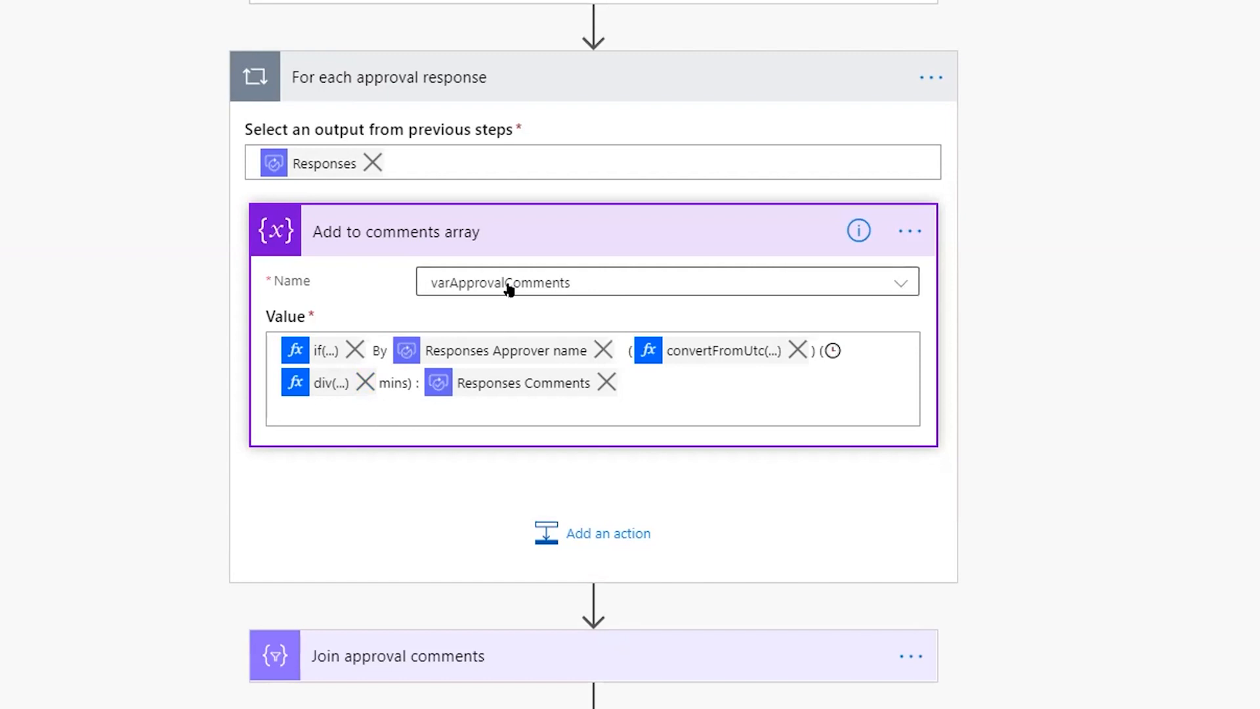
- Open the if expression in the Add to comments array value, examine its approverResponse condition and Approved/Rejected outputs, and close it
{"action": "left_click", "coordinate": [311, 358]}
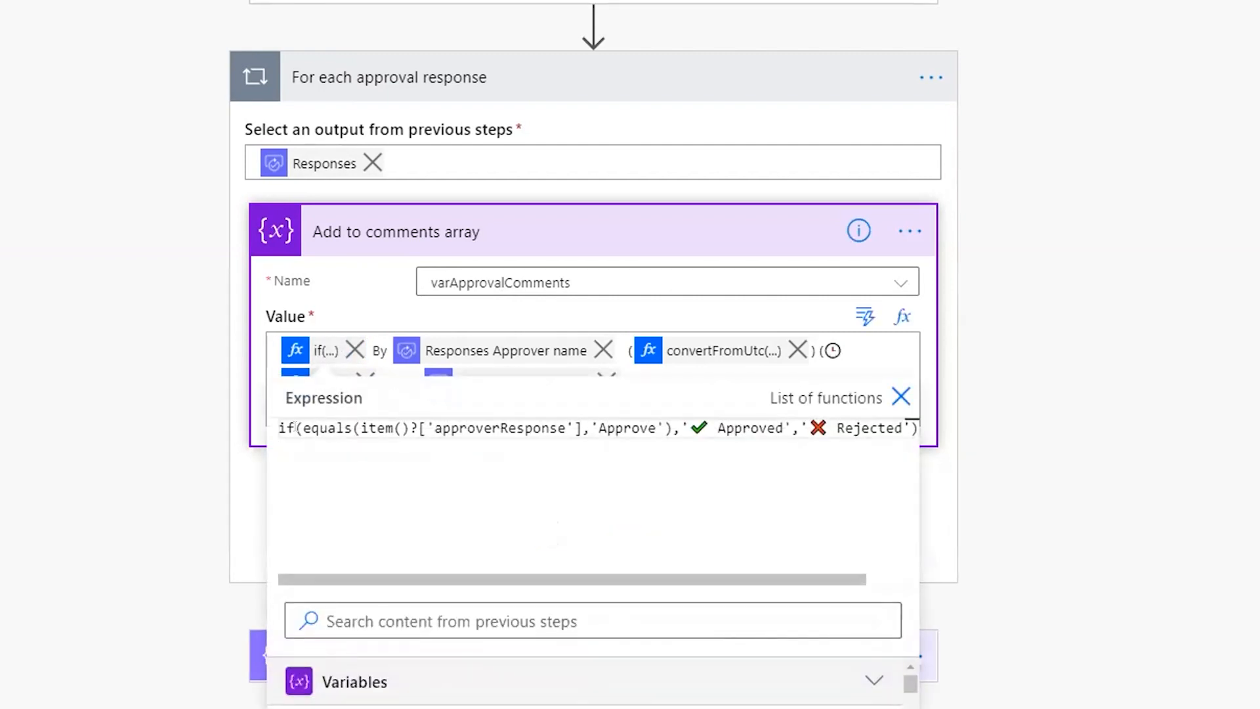
{"action": "double_click", "coordinate": [463, 427]}
{"action": "double_click", "coordinate": [601, 427]}
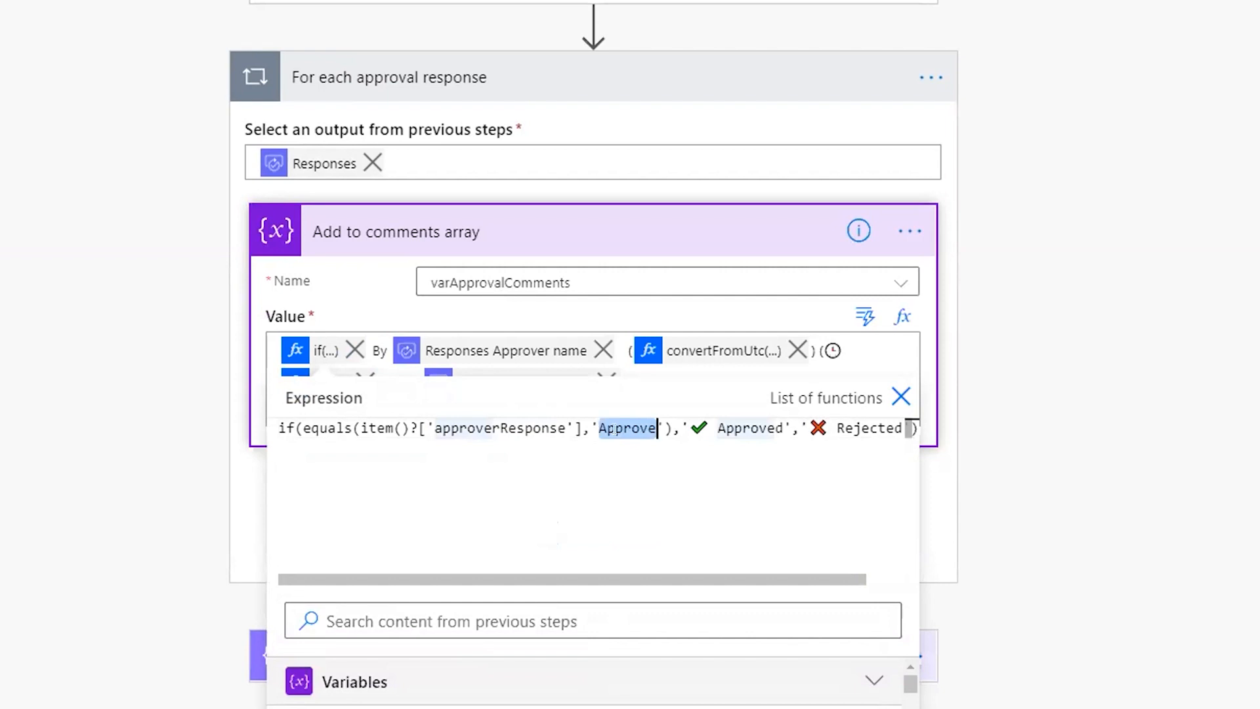
{"action": "left_click", "coordinate": [623, 428]}
{"action": "left_click_drag", "start_coordinate": [677, 580], "coordinate": [713, 579]}
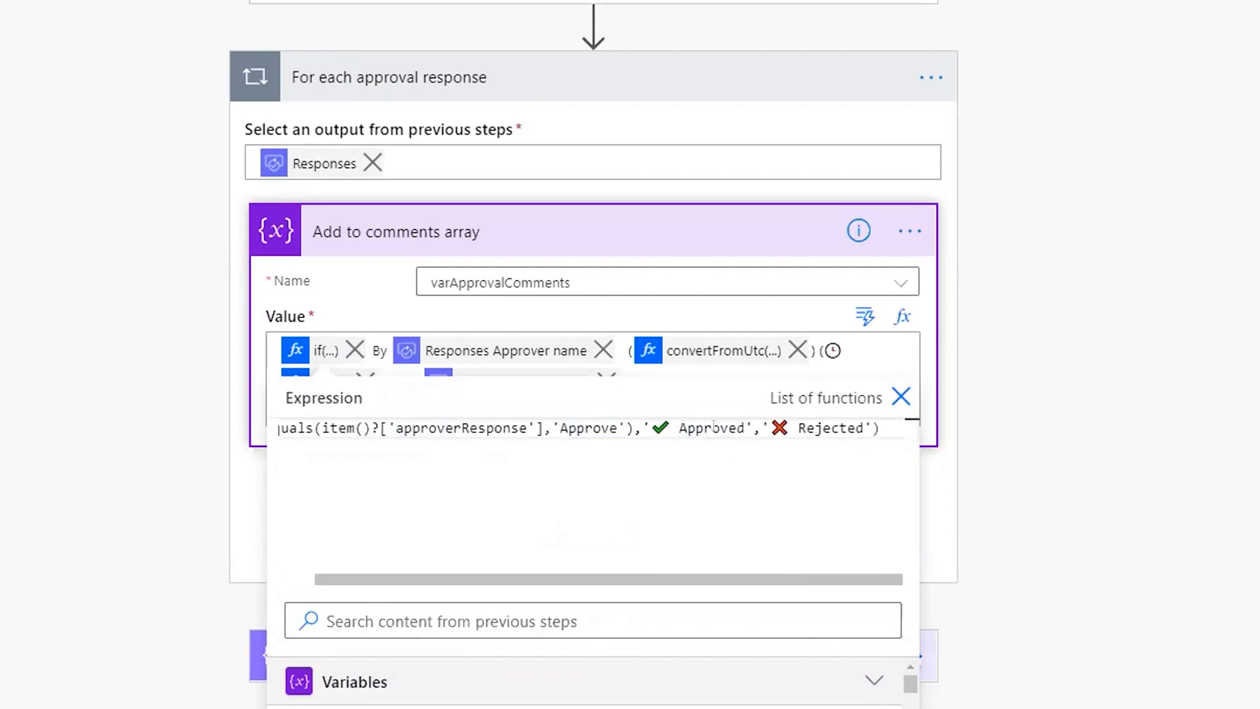
{"action": "double_click", "coordinate": [712, 428]}
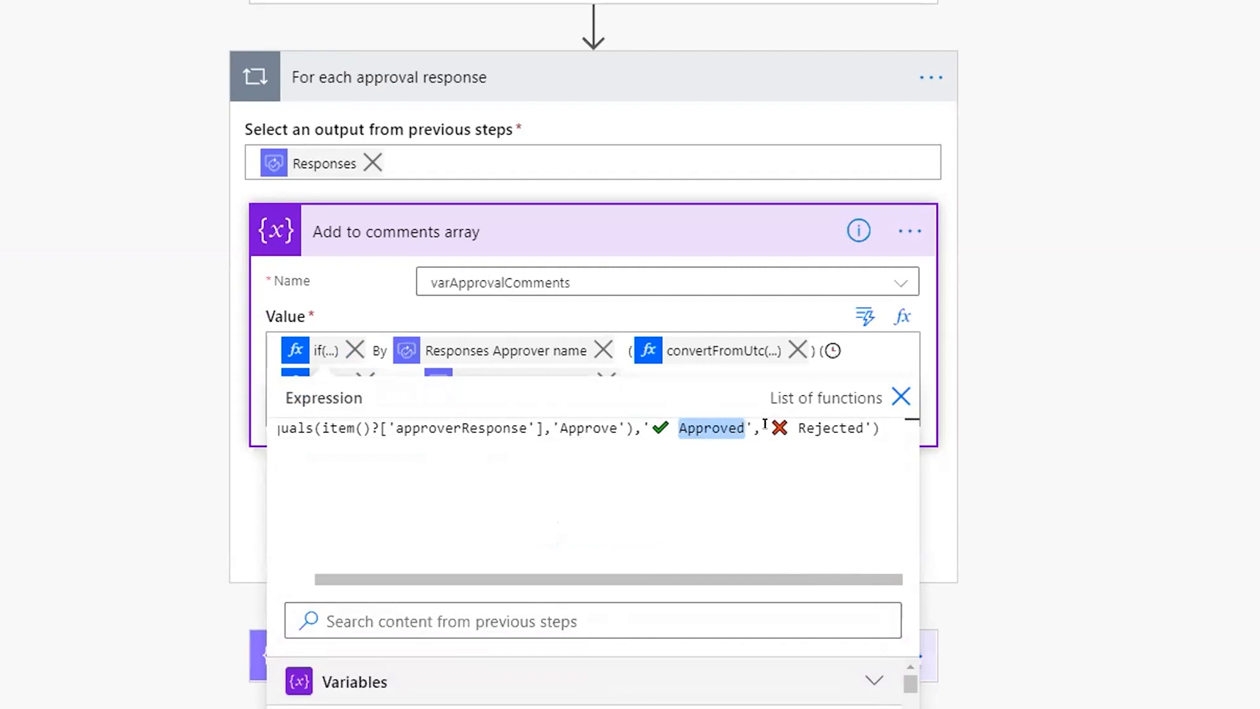
{"action": "left_click_drag", "start_coordinate": [656, 579], "coordinate": [620, 579]}
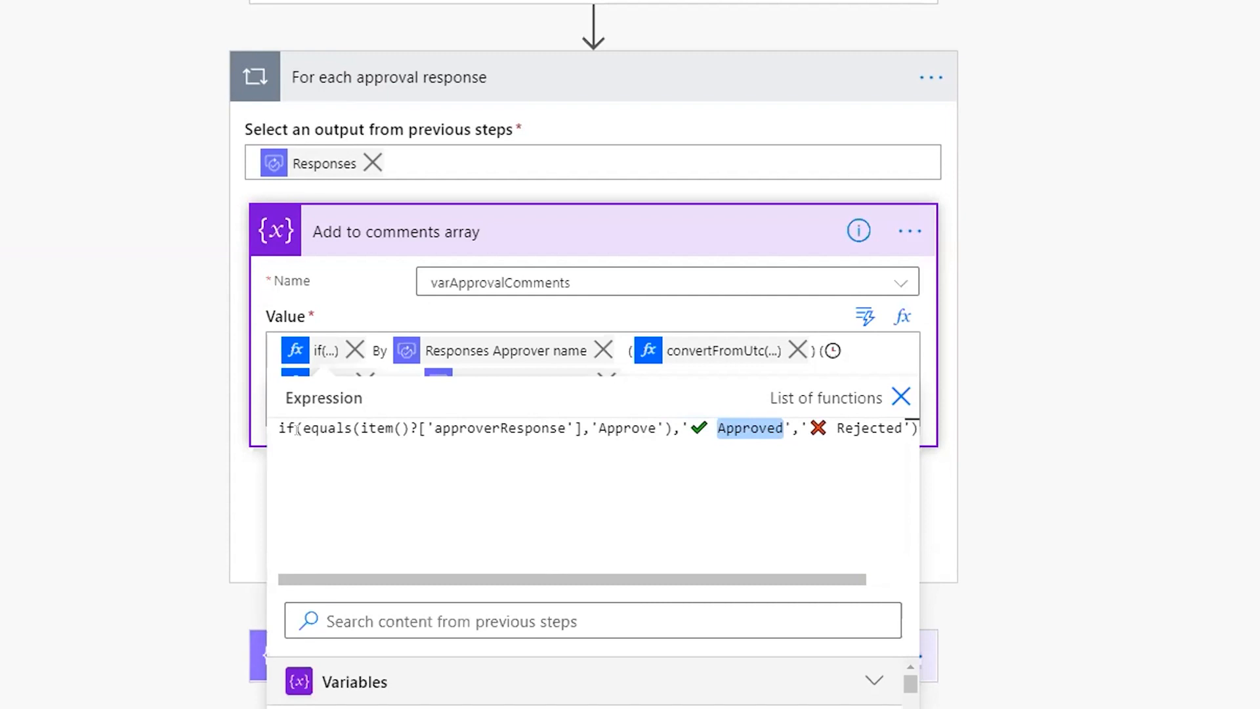
{"action": "left_click_drag", "start_coordinate": [301, 429], "coordinate": [273, 430]}
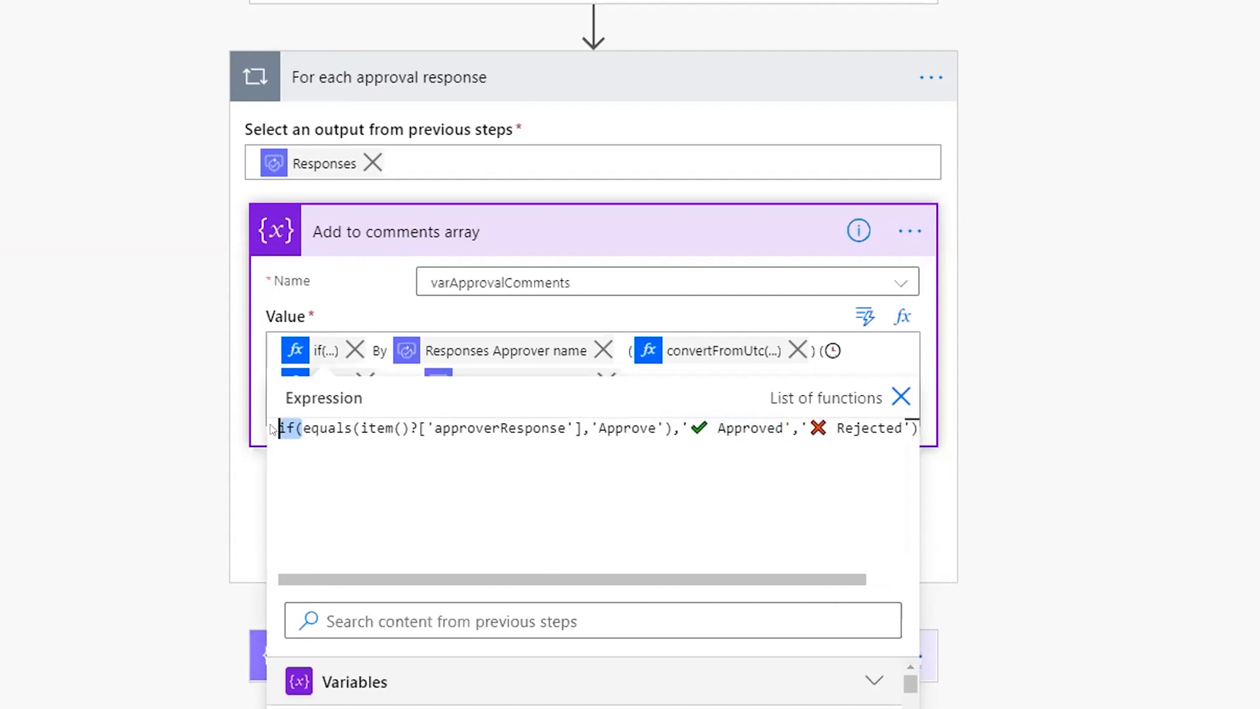
{"action": "left_click", "coordinate": [127, 479]}
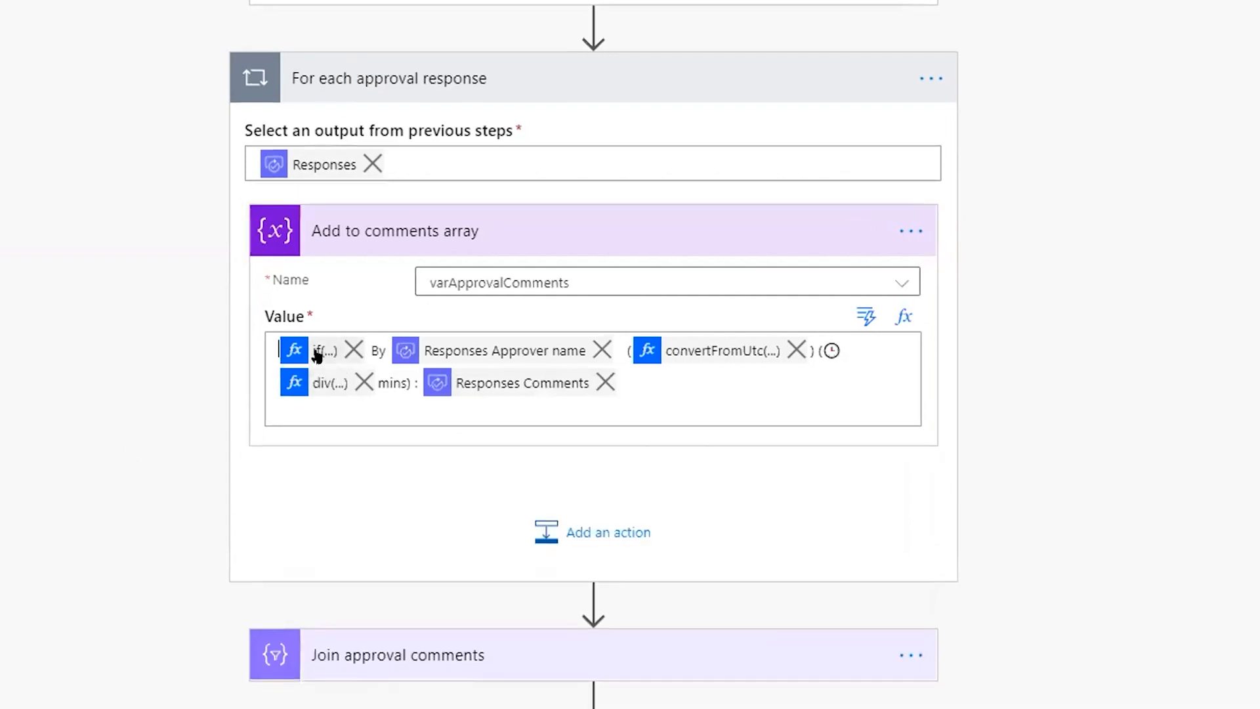
- Open the convertFromUtc expression in the Add to comments array value to examine its arguments
{"action": "left_click", "coordinate": [682, 355]}
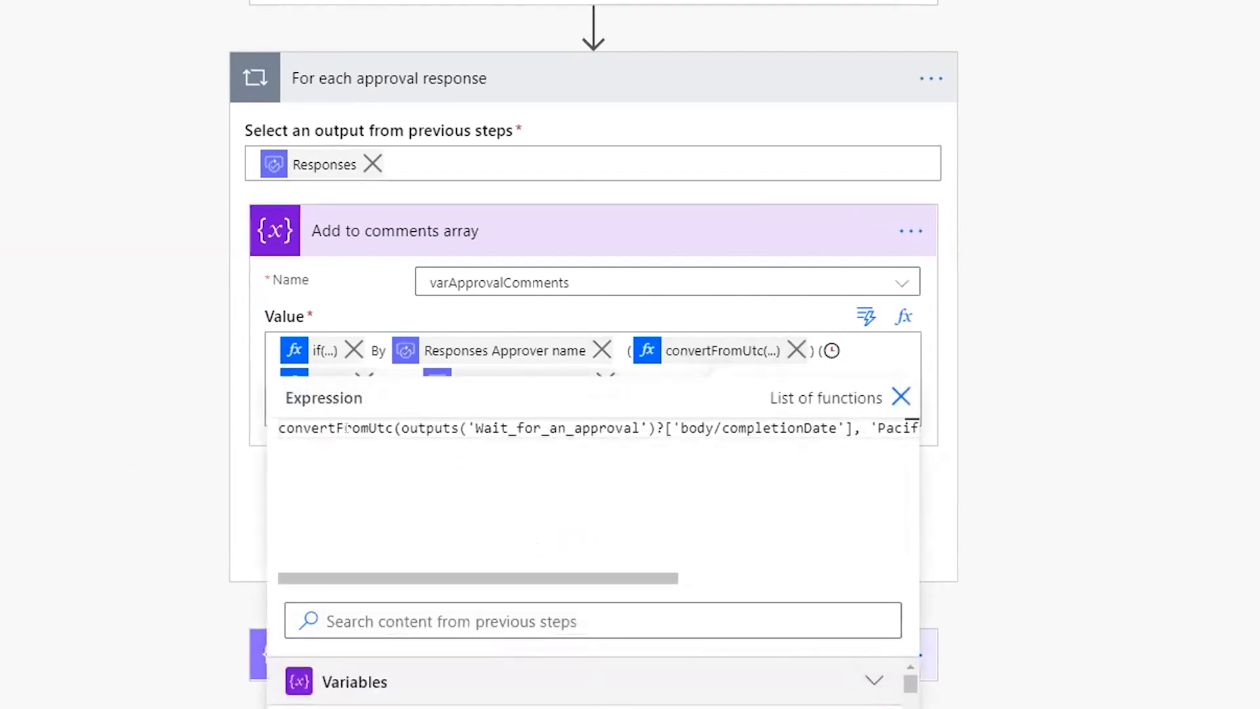
- Review the full convertFromUtc expression in the Add to comments array value and close it
{"action": "scroll", "coordinate": [612, 442], "scroll_direction": "right", "scroll_amount": 3}
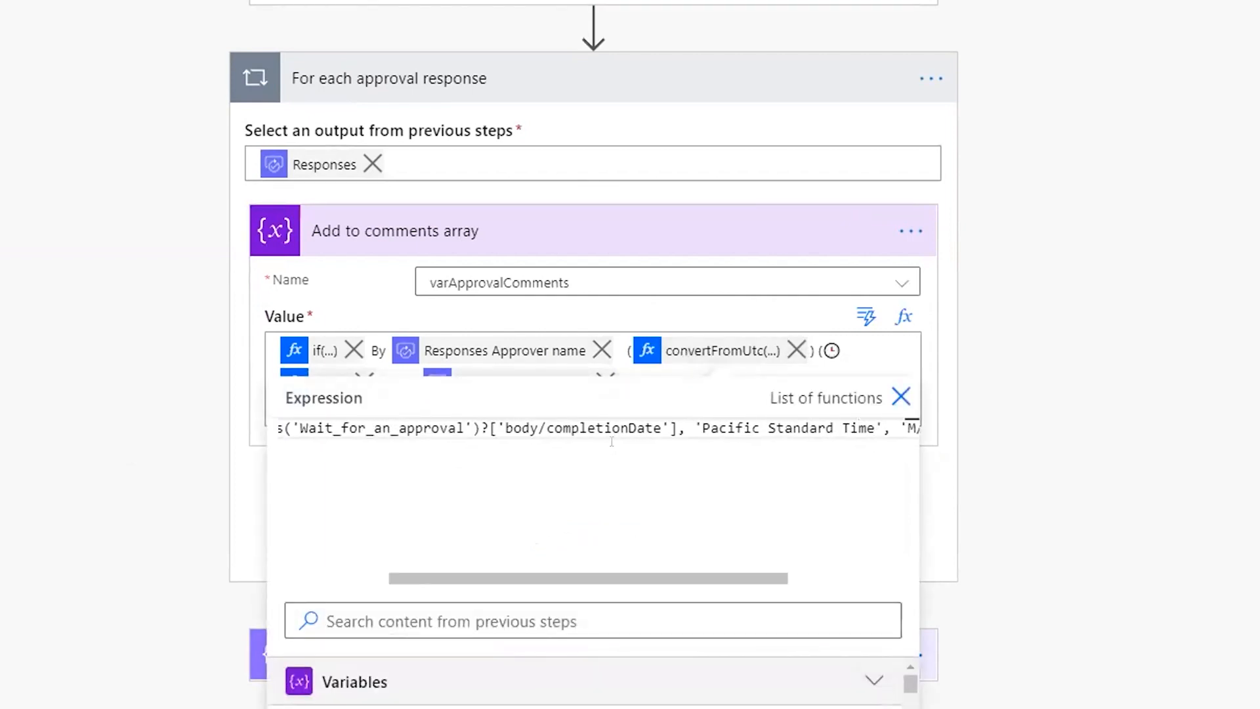
{"action": "scroll", "coordinate": [664, 448], "scroll_direction": "right", "scroll_amount": 3}
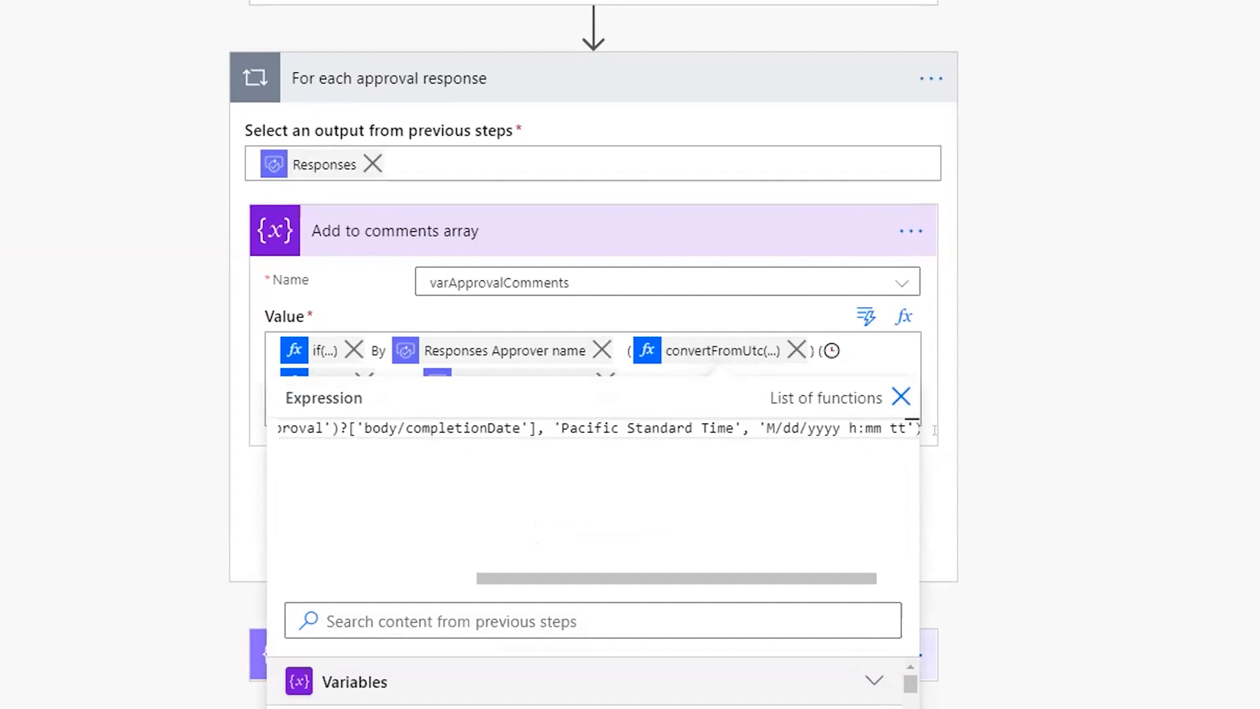
{"action": "left_click", "coordinate": [915, 448]}
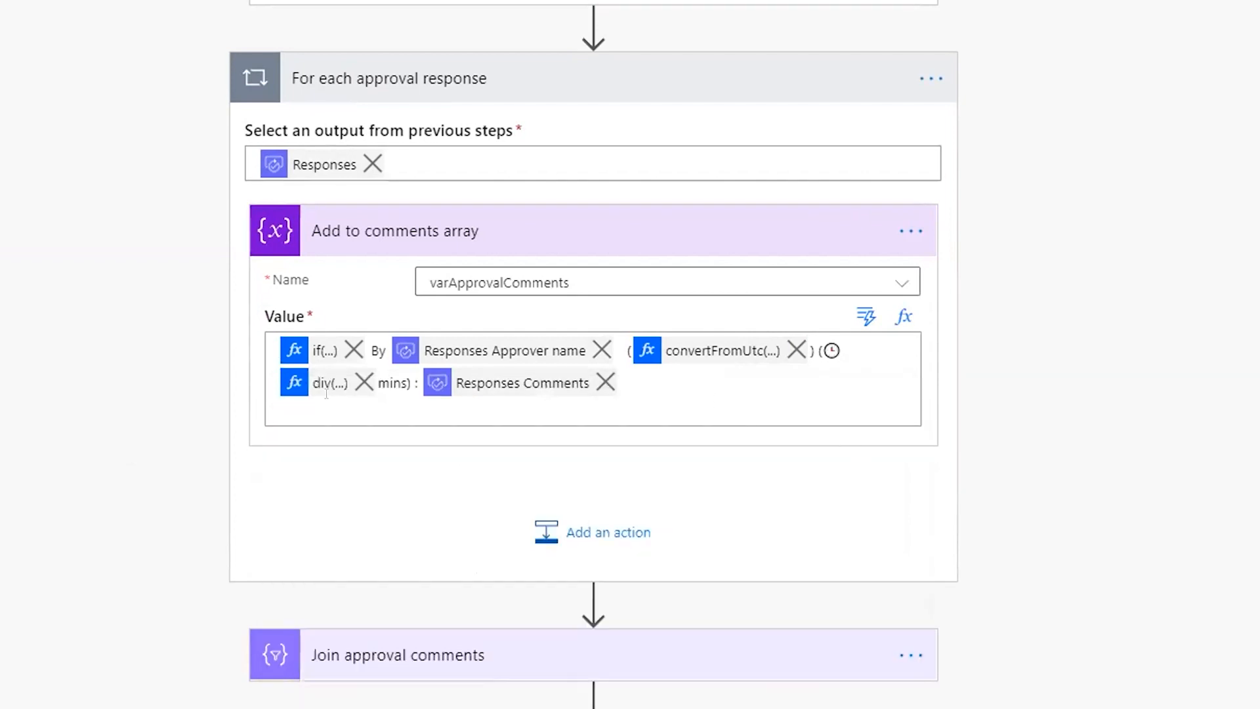
- Open the div expression in the comments value and look up its ticks function in the online functions reference
{"action": "left_click", "coordinate": [315, 481]}
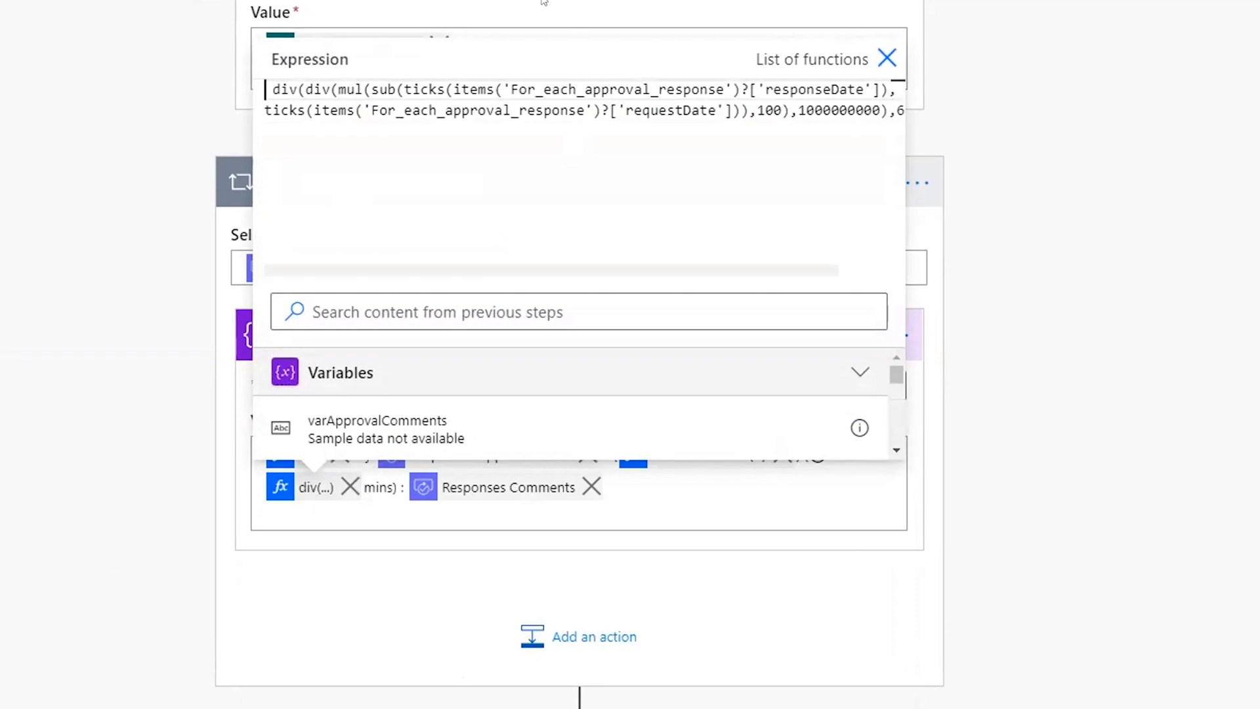
{"action": "double_click", "coordinate": [407, 88]}
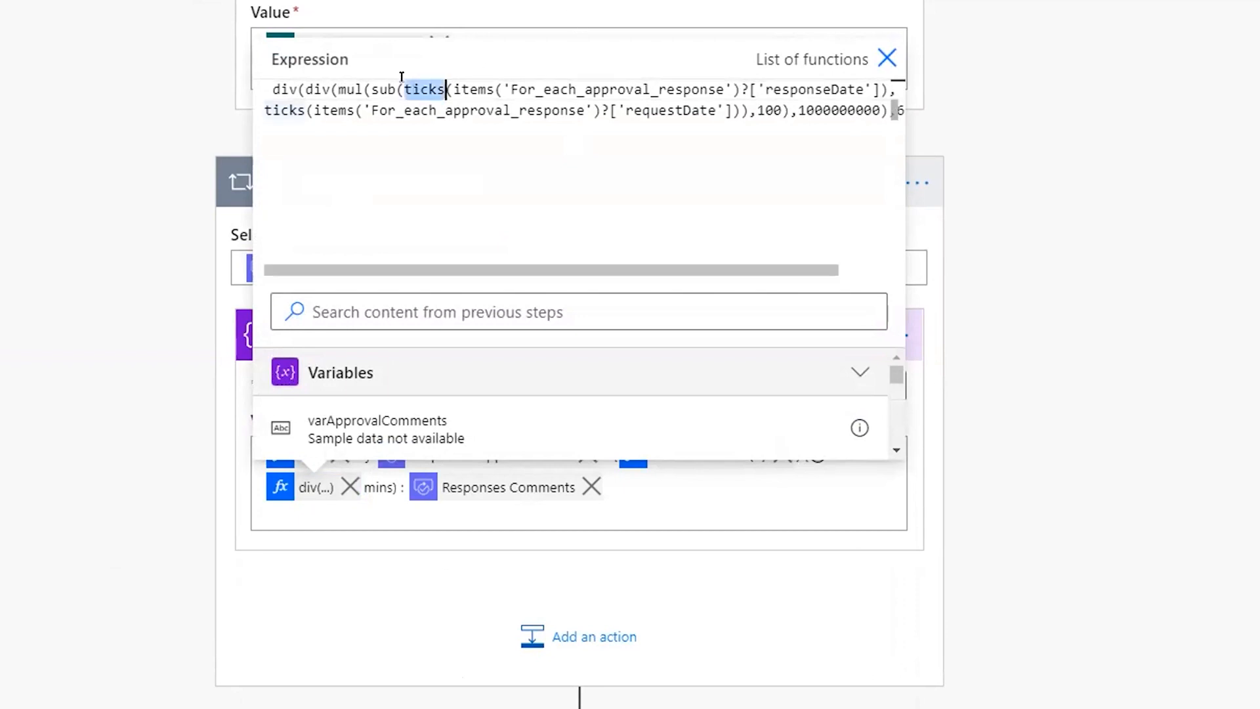
{"action": "left_click", "coordinate": [819, 61]}
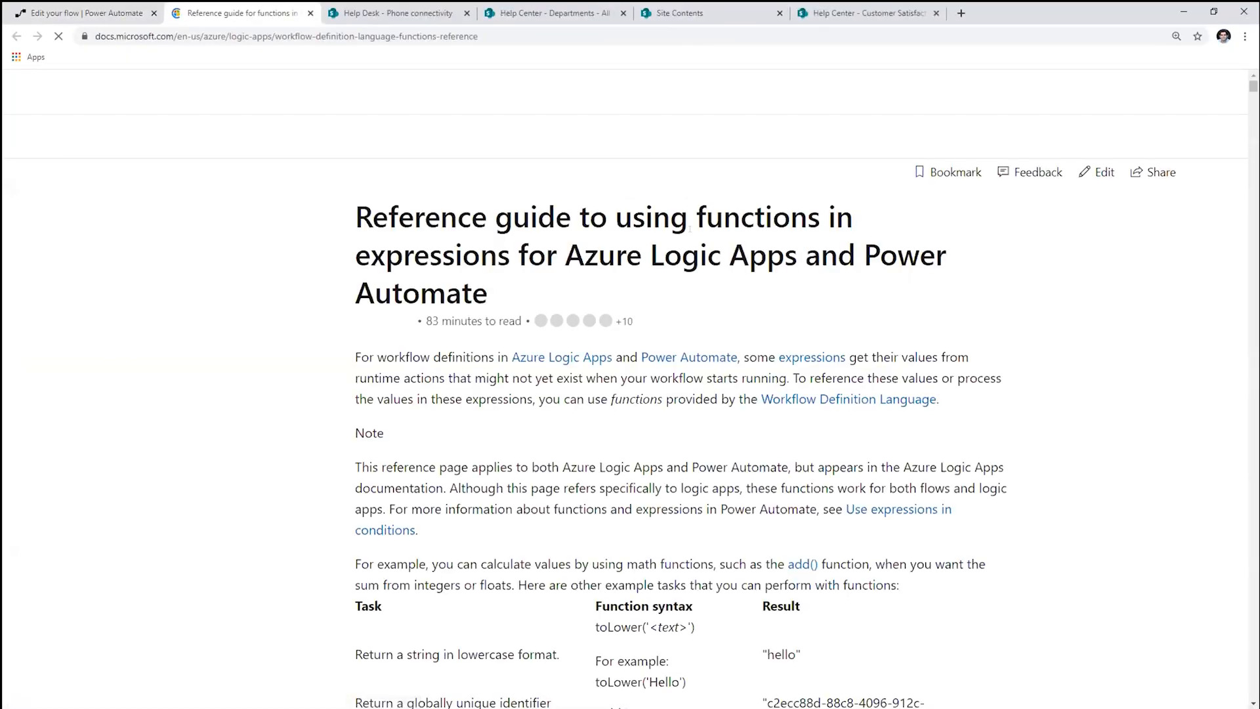
{"action": "key", "text": "ctrl+f"}
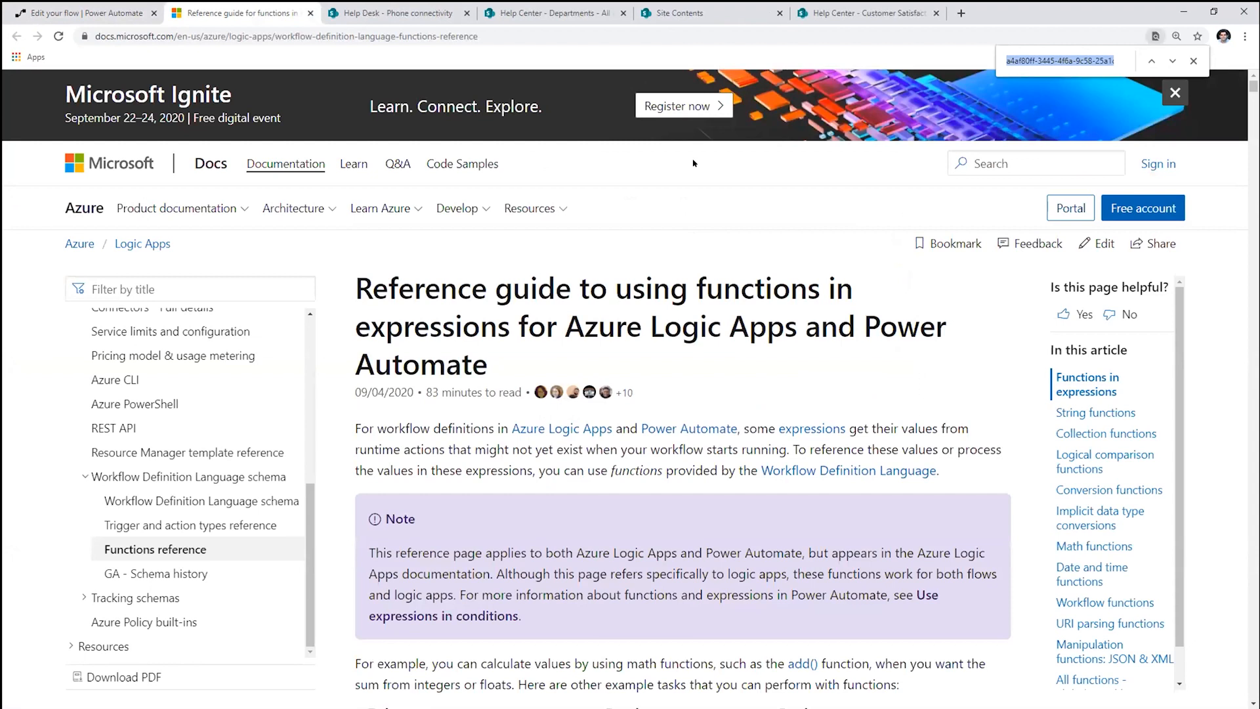
{"action": "type", "text": "ticks"}
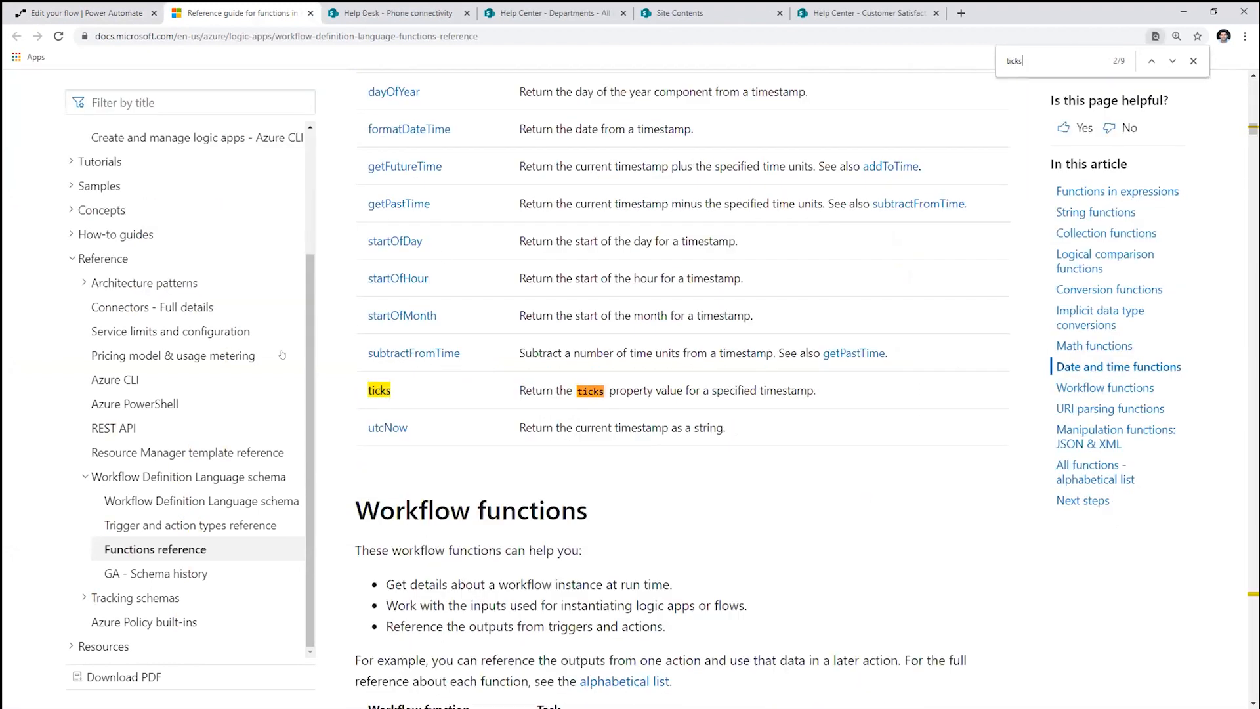
{"action": "left_click", "coordinate": [385, 392]}
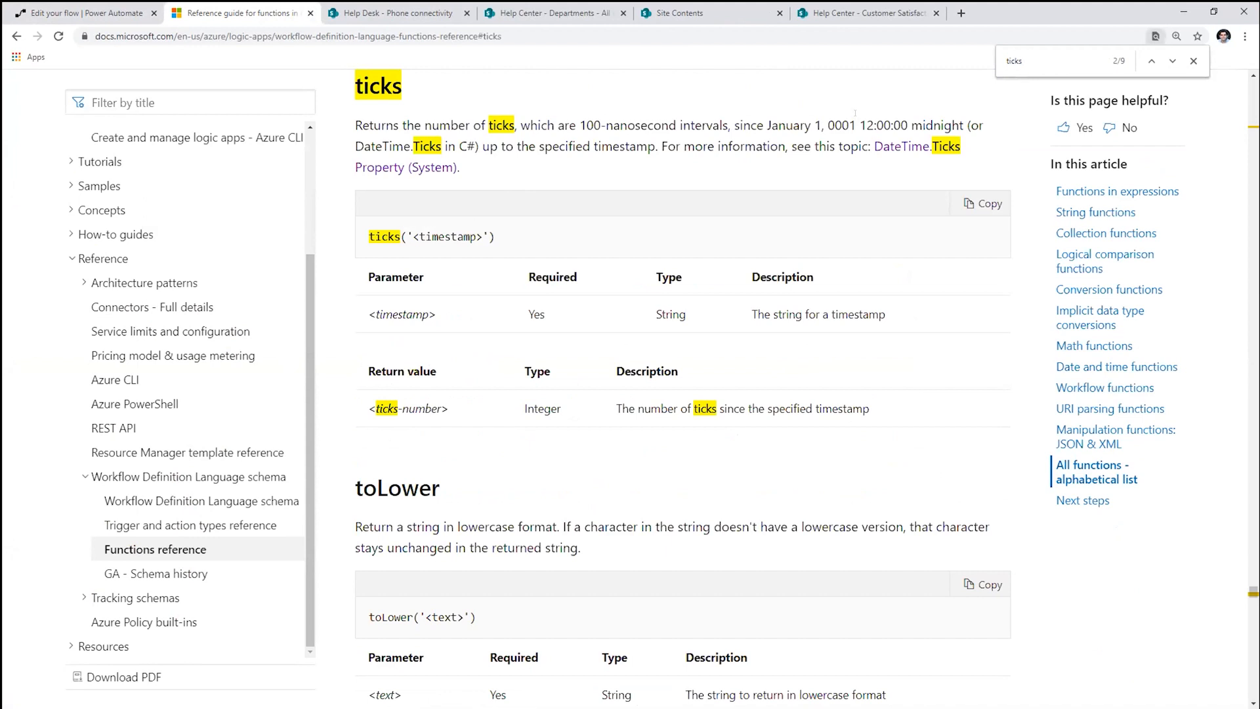
{"action": "left_click", "coordinate": [85, 12]}
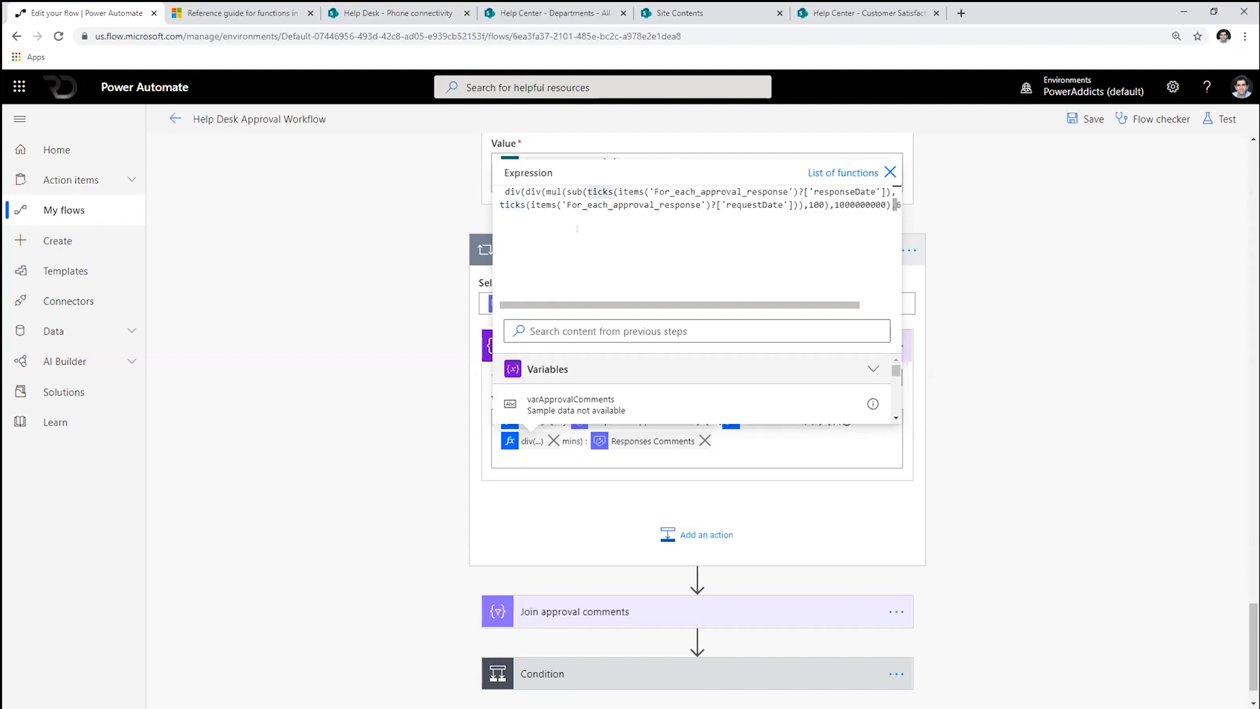
{"action": "double_click", "coordinate": [607, 192]}
{"action": "left_click_drag", "start_coordinate": [657, 305], "coordinate": [694, 306]}
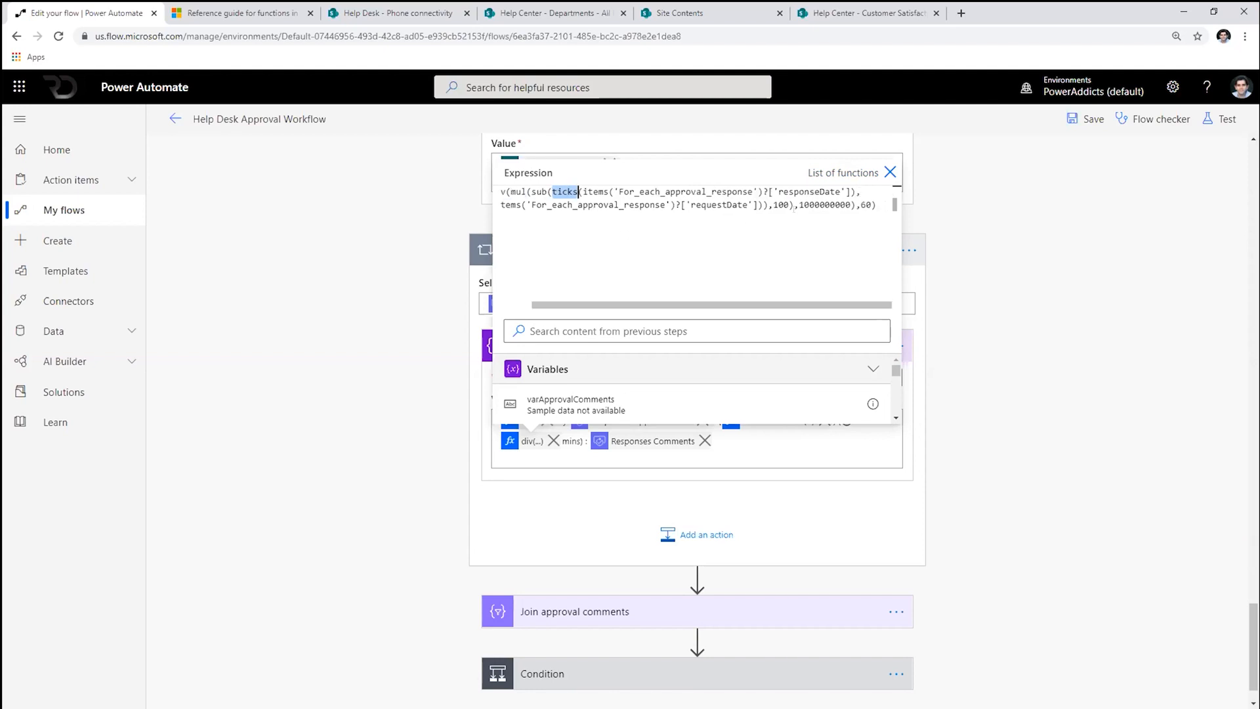
{"action": "double_click", "coordinate": [783, 204]}
{"action": "double_click", "coordinate": [802, 204]}
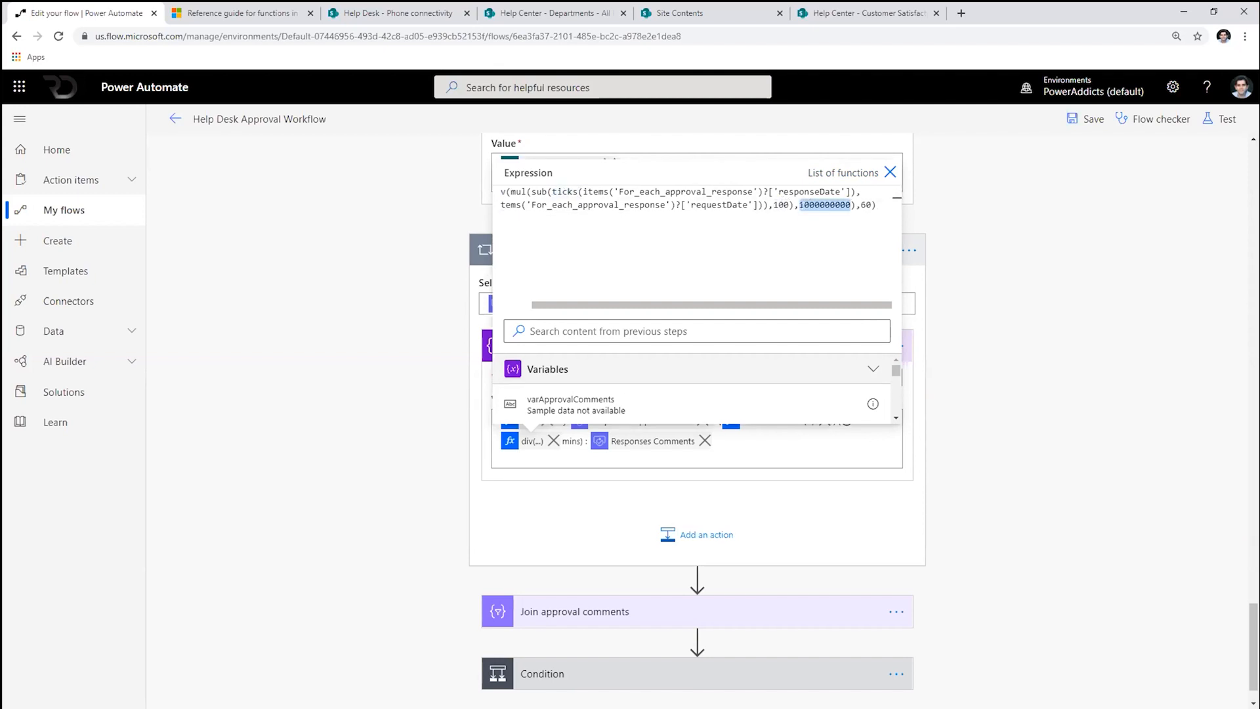
{"action": "left_click", "coordinate": [987, 273]}
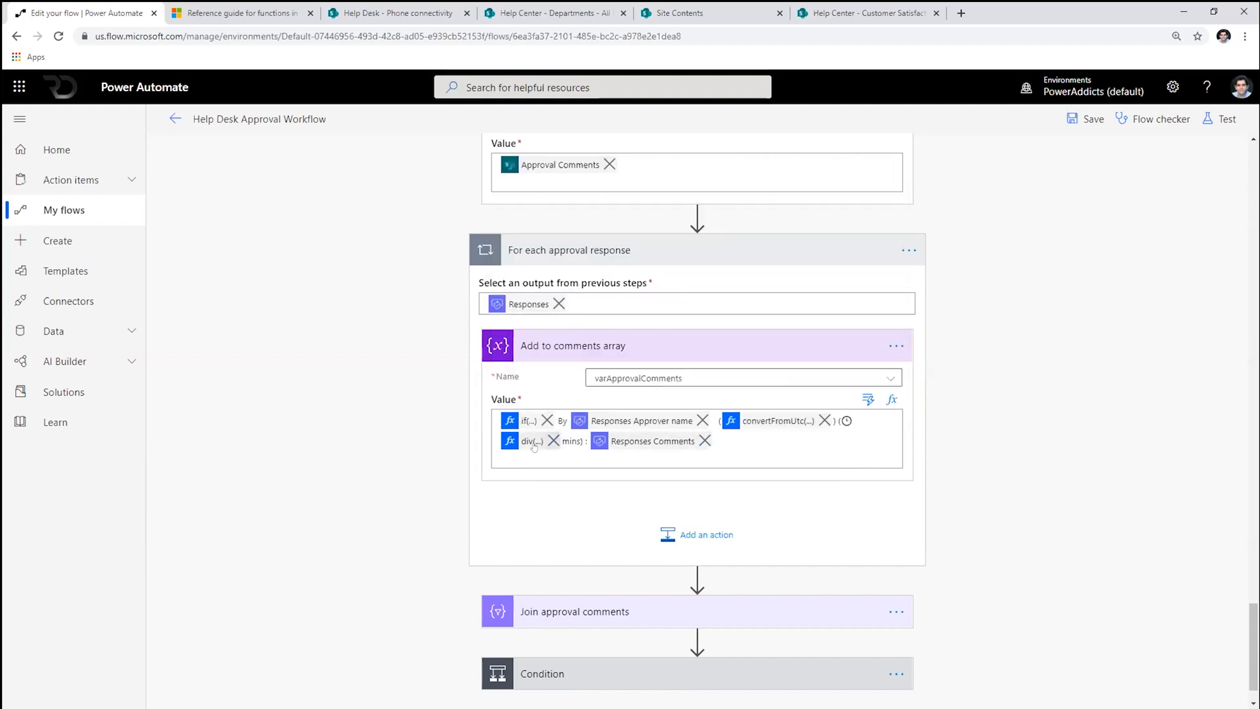
- Expand the Join approval comments and Condition actions to review their settings
{"action": "scroll", "coordinate": [570, 551], "scroll_direction": "down", "scroll_amount": 1}
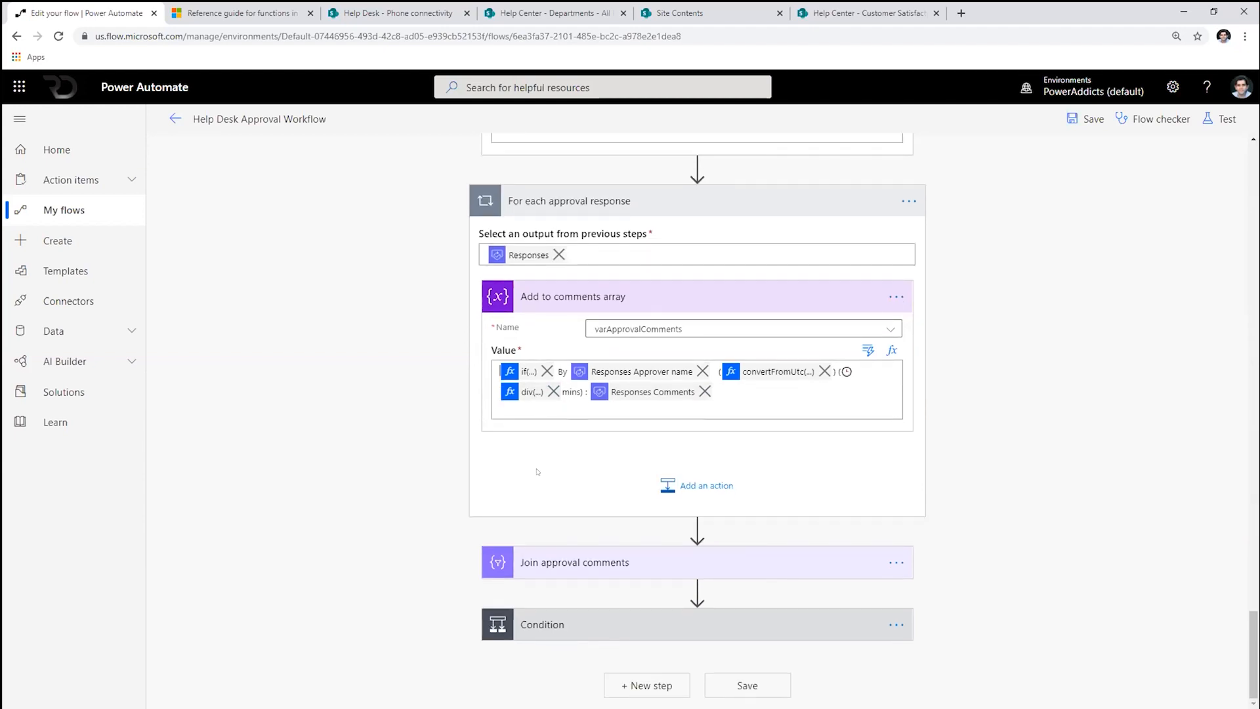
{"action": "left_click", "coordinate": [572, 570]}
{"action": "scroll", "coordinate": [572, 571], "scroll_direction": "down", "scroll_amount": 2}
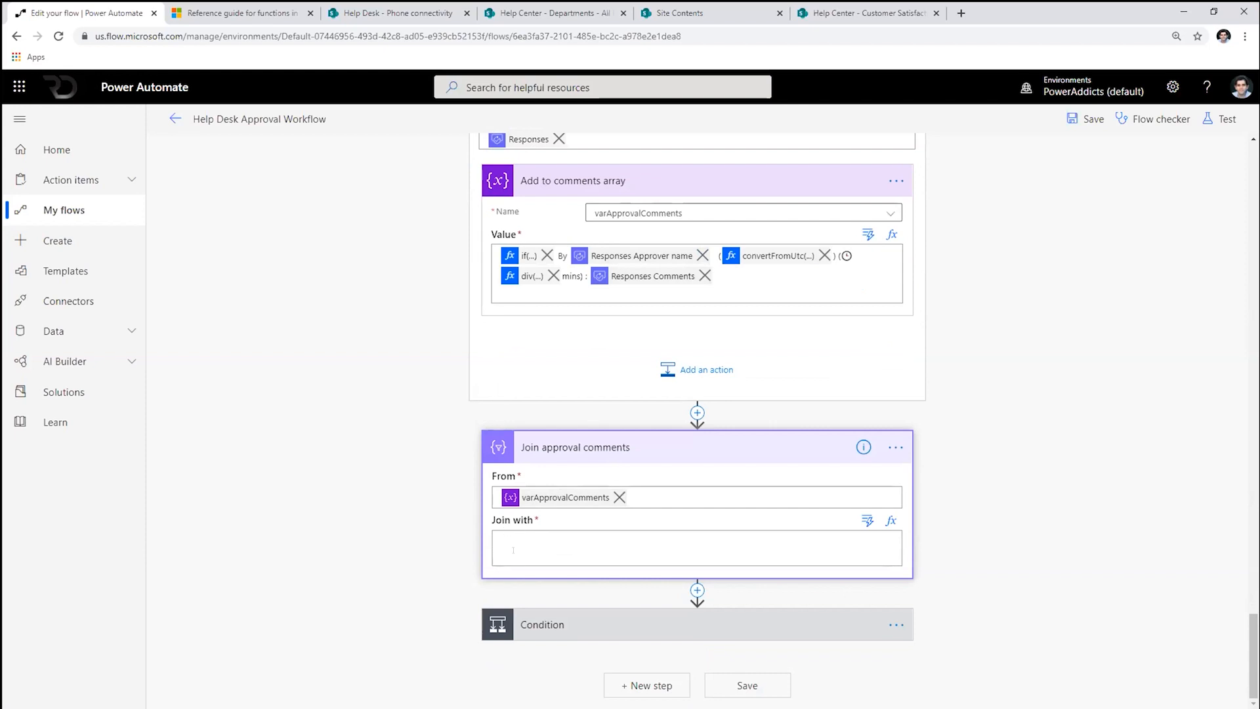
{"action": "left_click", "coordinate": [542, 620]}
{"action": "scroll", "coordinate": [720, 424], "scroll_direction": "down", "scroll_amount": 5}
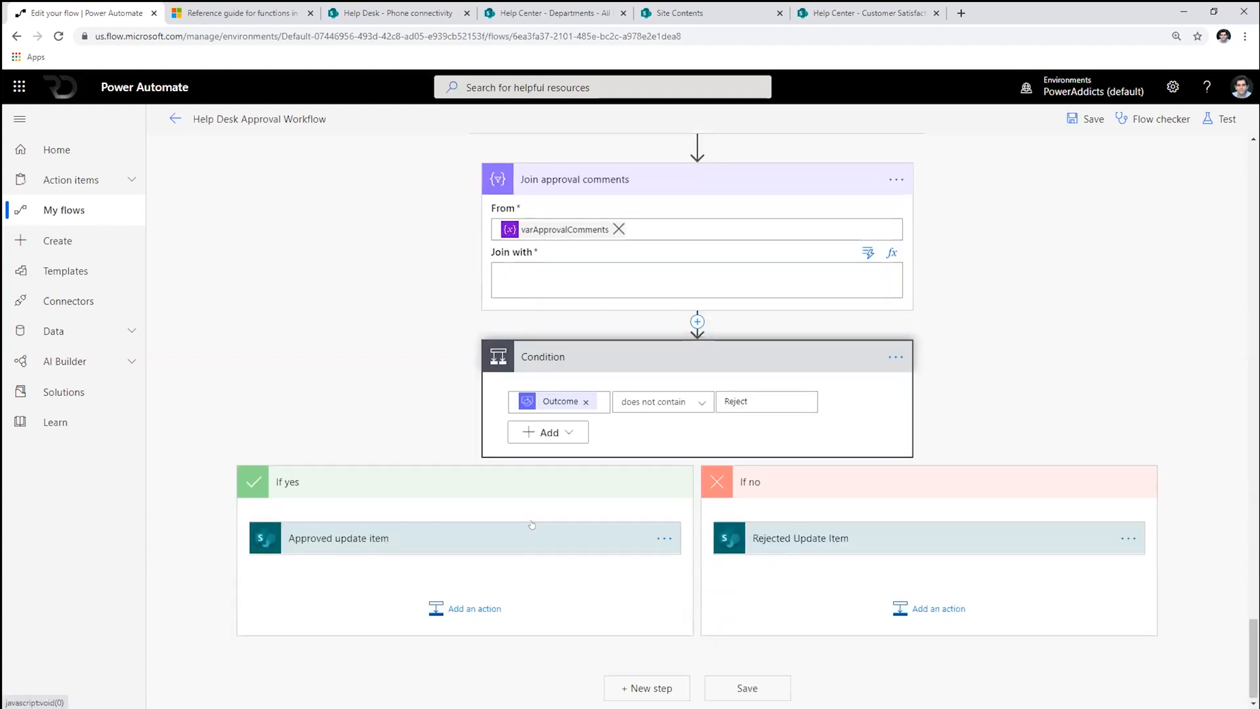
- Expand the Approved update item and Rejected Update Item actions to review the fields they set
{"action": "left_click", "coordinate": [500, 538]}
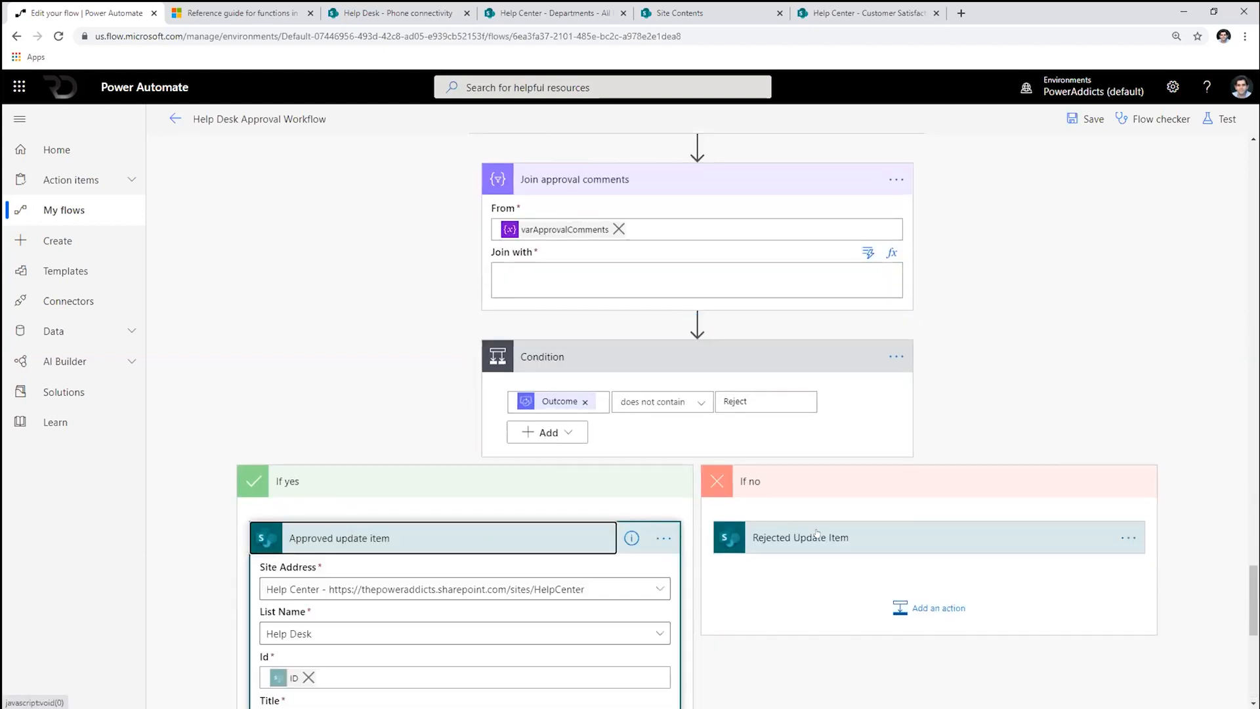
{"action": "left_click", "coordinate": [801, 538]}
{"action": "scroll", "coordinate": [658, 570], "scroll_direction": "down", "scroll_amount": 5}
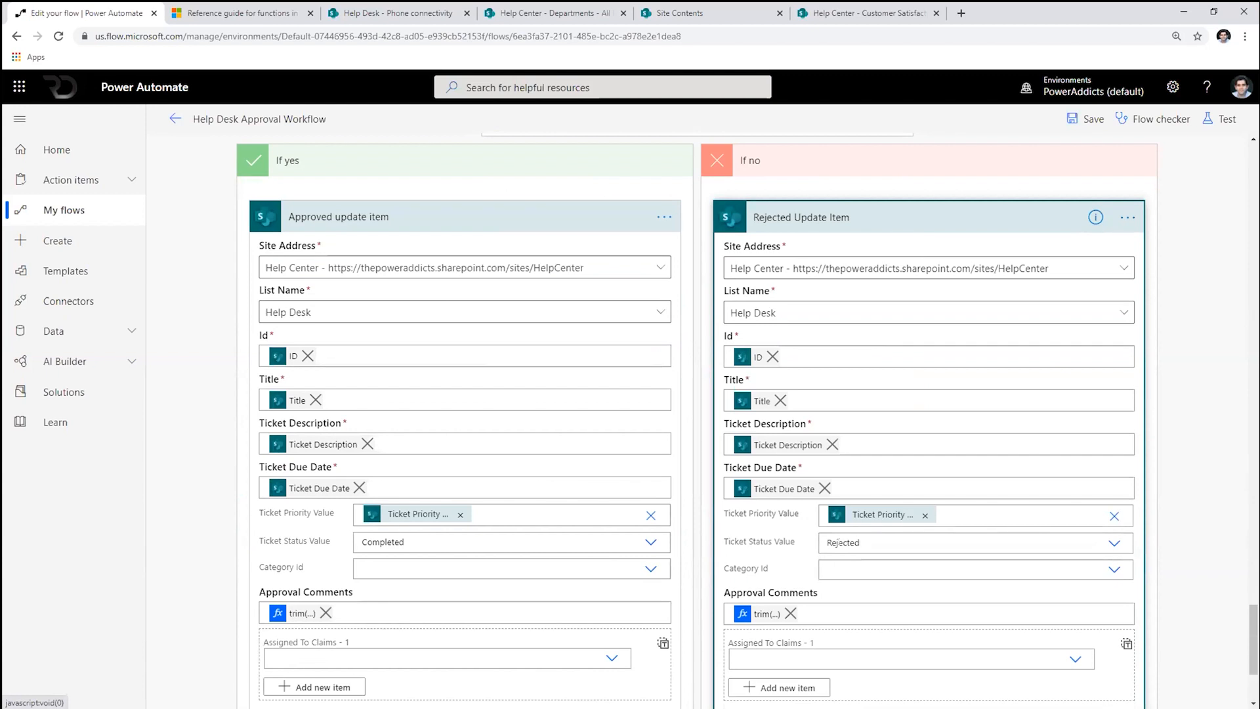
- Leave the flow editor and open the run of 9/17/2020 10:43:58 AM to review its actions
{"action": "left_click", "coordinate": [176, 118]}
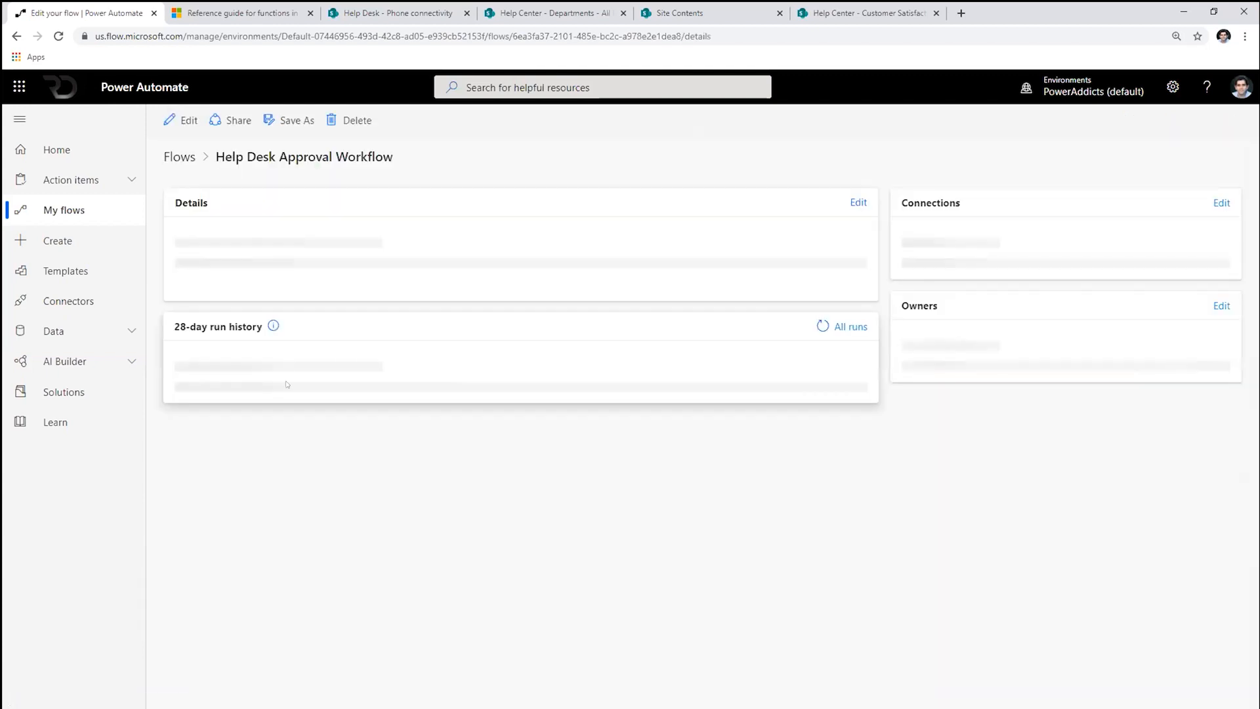
{"action": "left_click", "coordinate": [287, 523]}
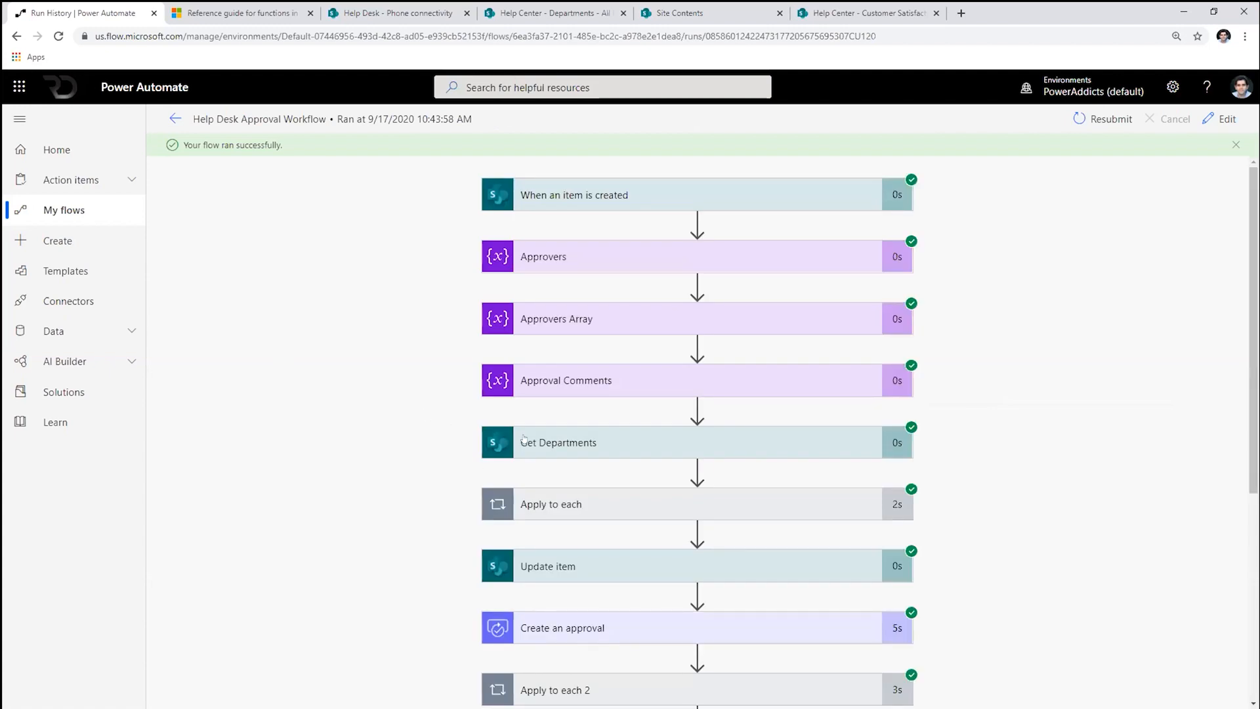
{"action": "scroll", "coordinate": [576, 446], "scroll_direction": "down", "scroll_amount": 3}
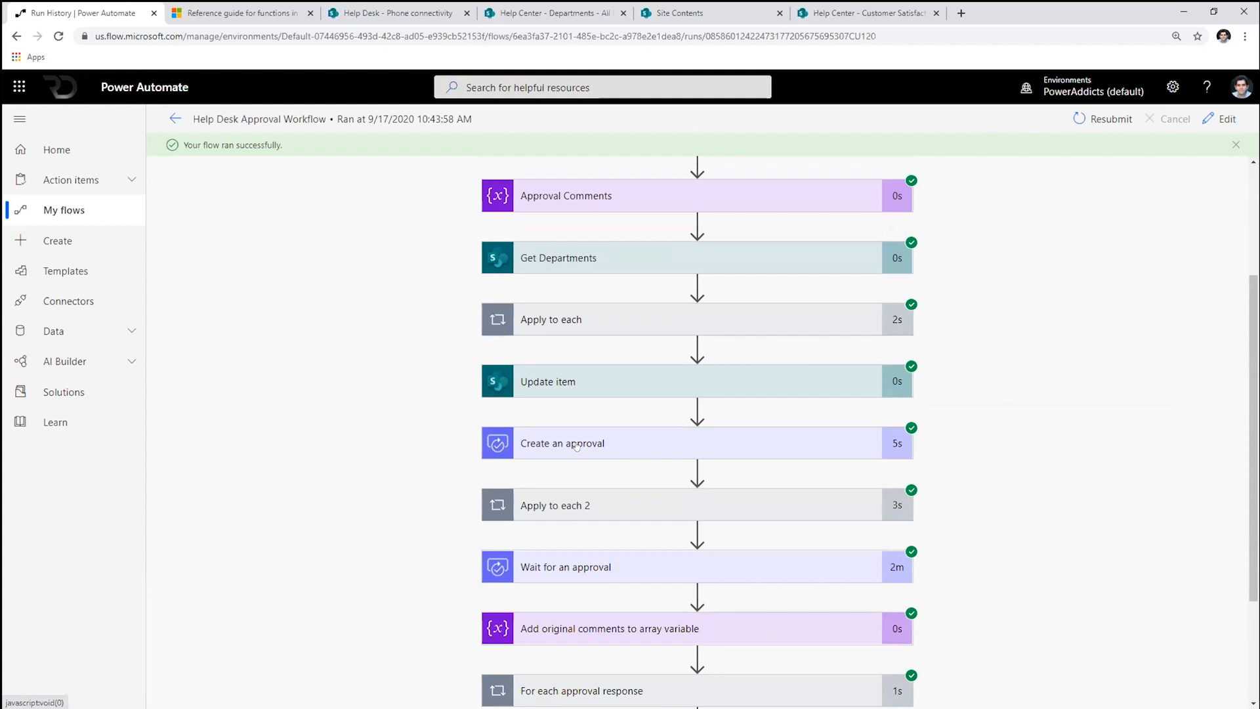
{"action": "scroll", "coordinate": [587, 441], "scroll_direction": "down", "scroll_amount": 3}
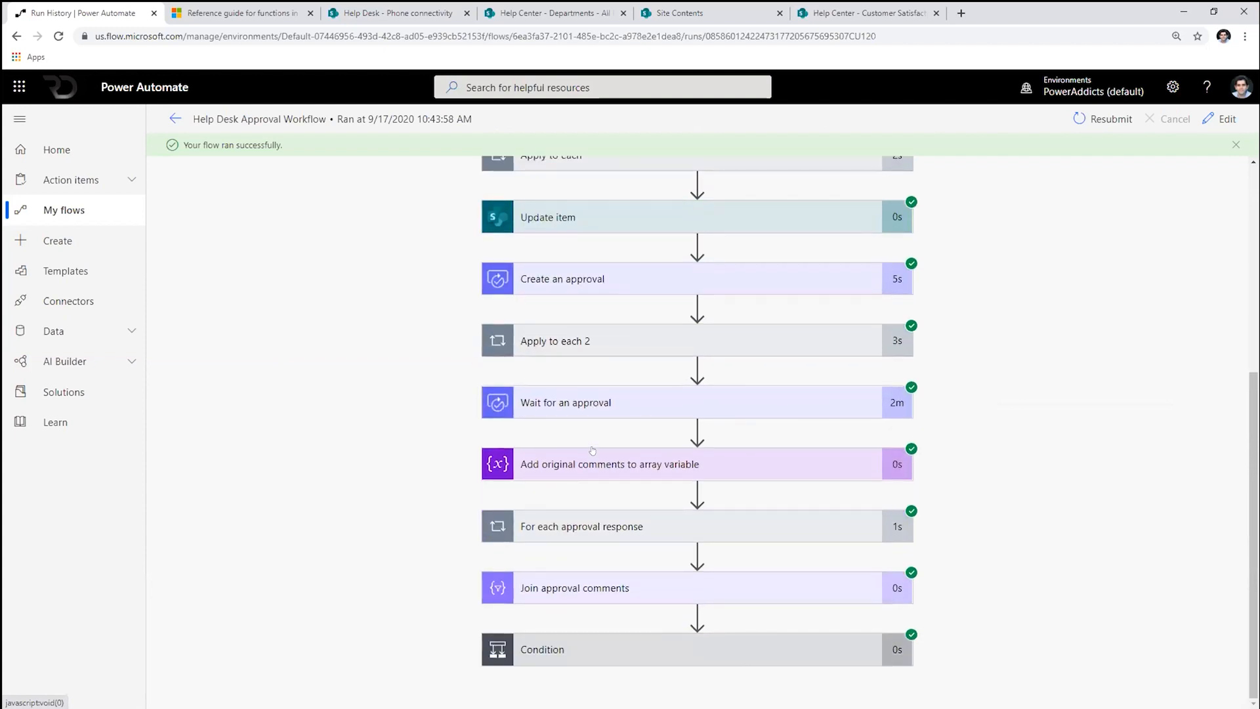
- Expand the Create an approval action in the run and examine its inputs and outputs down to the body
{"action": "left_click", "coordinate": [557, 281]}
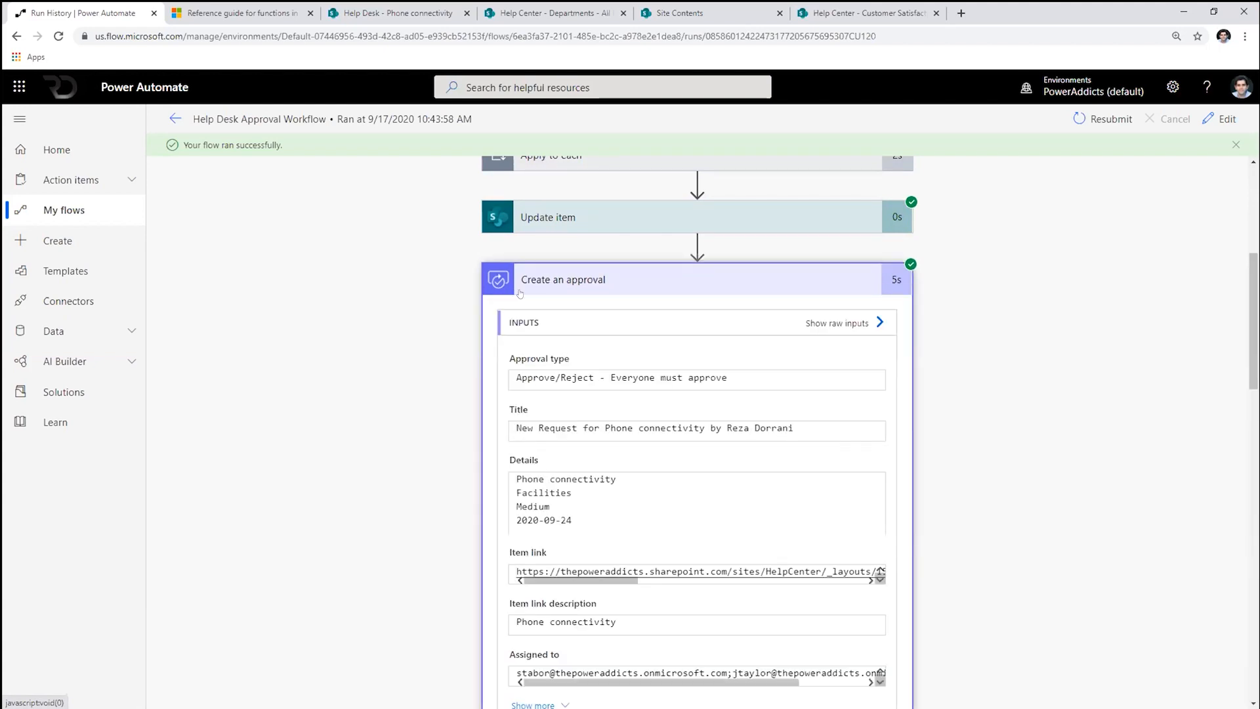
{"action": "scroll", "coordinate": [581, 382], "scroll_direction": "down", "scroll_amount": 1}
{"action": "scroll", "coordinate": [580, 383], "scroll_direction": "down", "scroll_amount": 3}
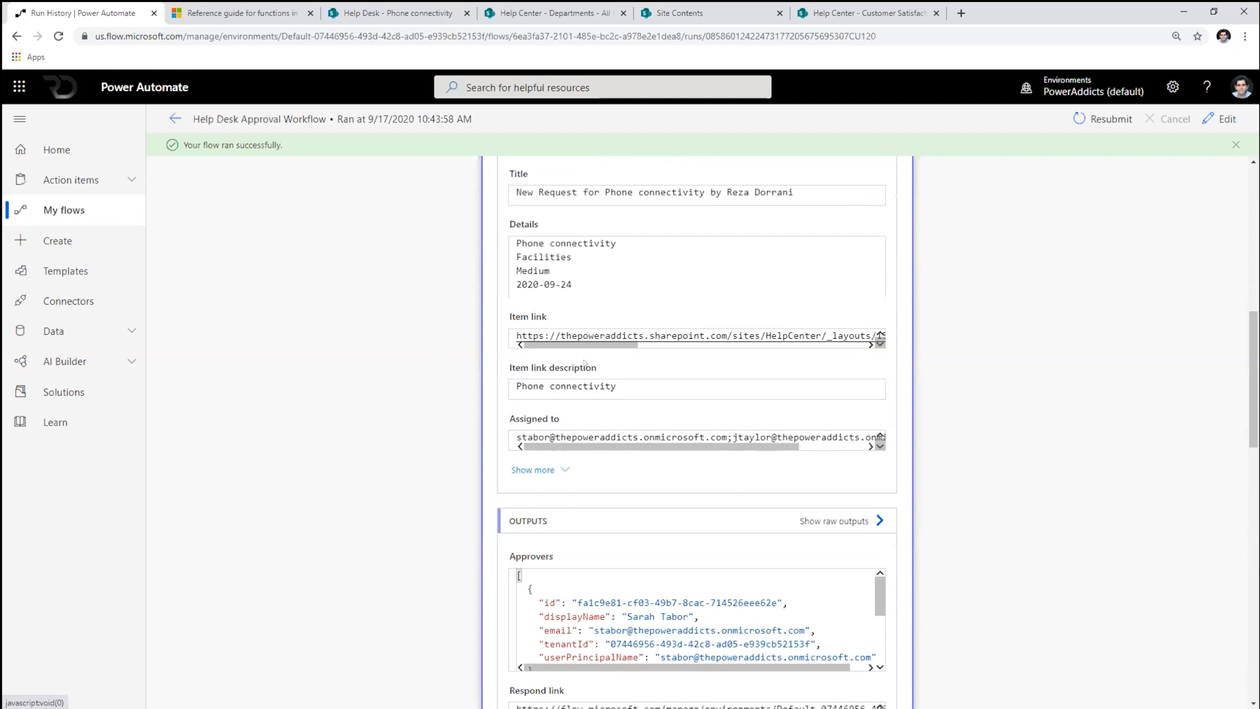
{"action": "scroll", "coordinate": [585, 362], "scroll_direction": "down", "scroll_amount": 10}
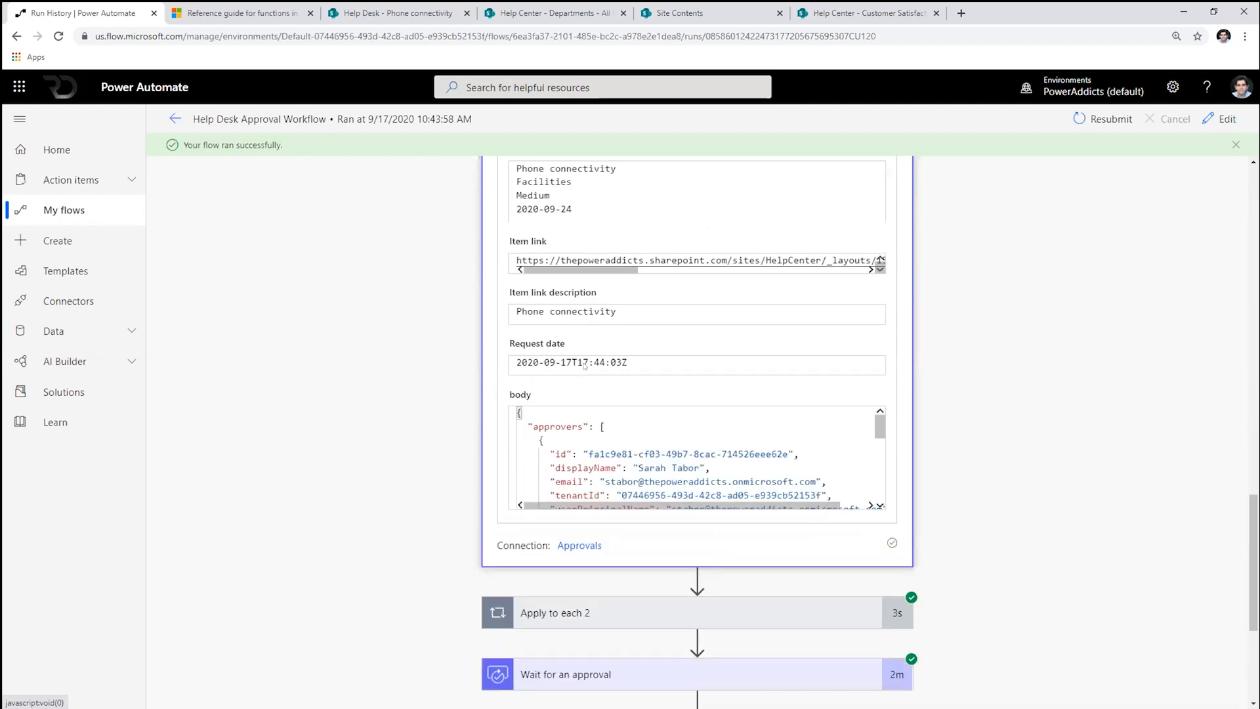
{"action": "scroll", "coordinate": [584, 365], "scroll_direction": "down", "scroll_amount": 1}
{"action": "double_click", "coordinate": [520, 316]}
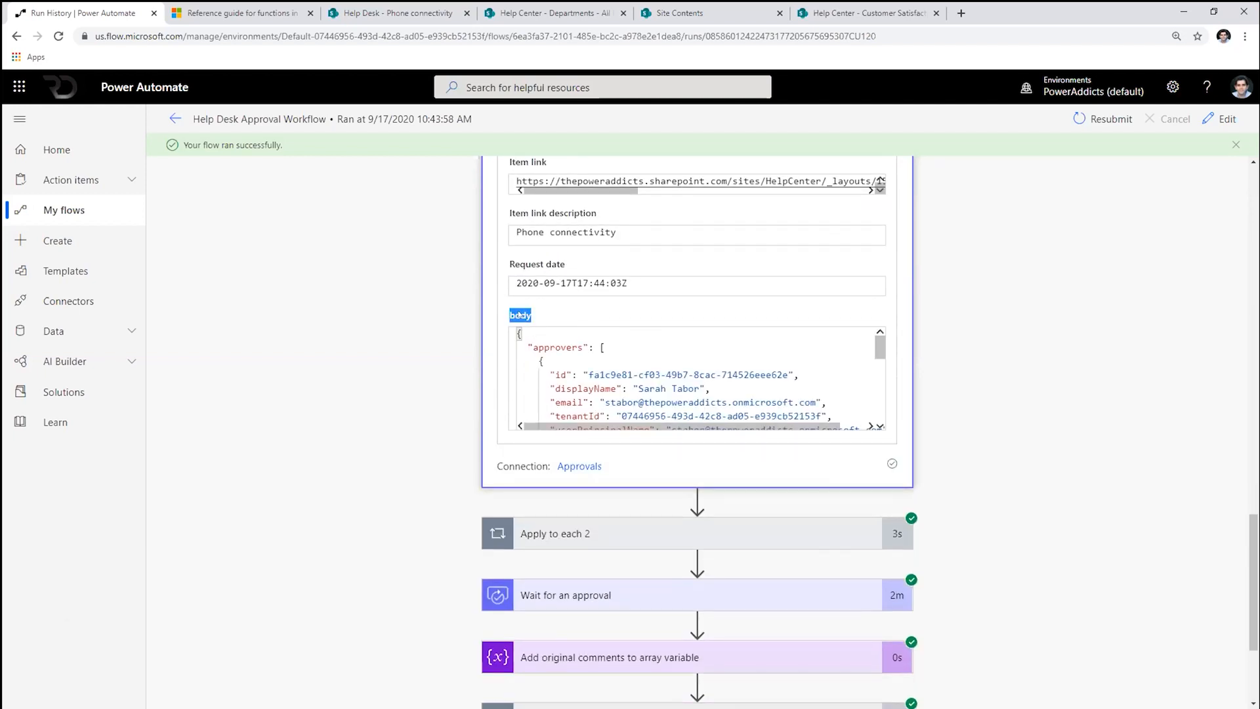
- Copy the Create an approval body output and replace the contents of a.json in Visual Studio Code with it
{"action": "left_click", "coordinate": [602, 377]}
{"action": "key", "text": "ctrl+a"}
{"action": "key", "text": "ctrl+c"}
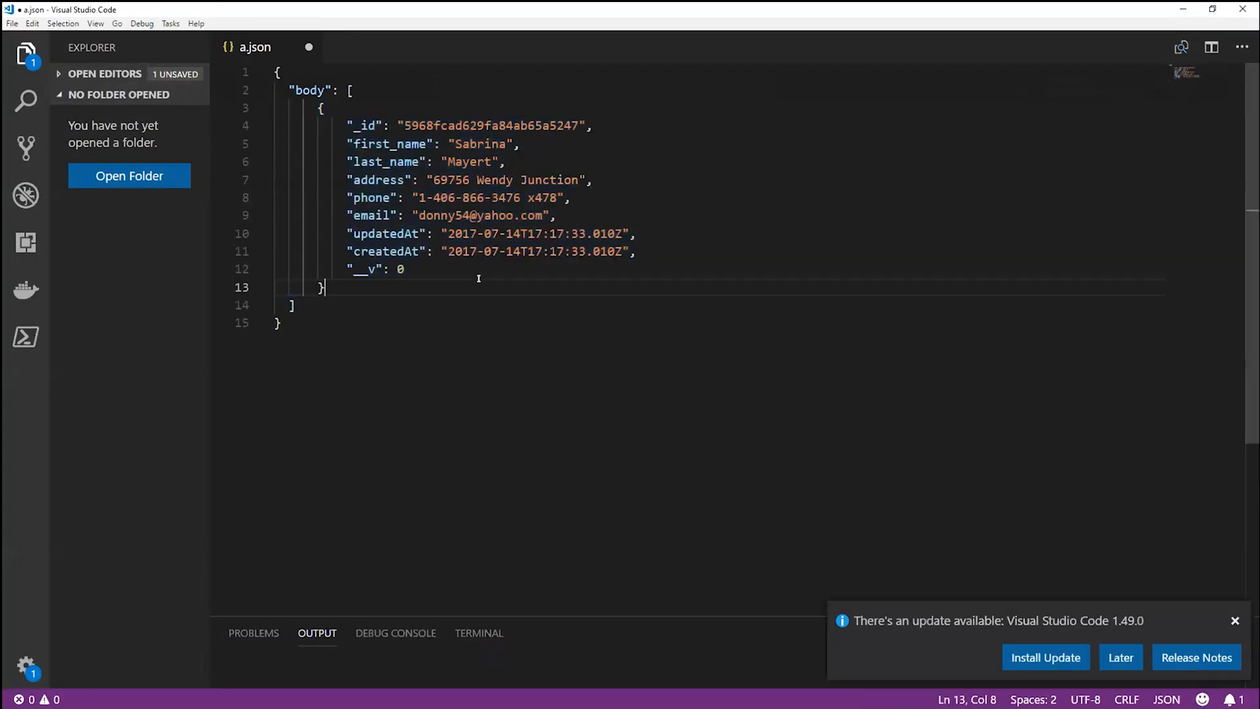
{"action": "key", "text": "ctrl+a"}
{"action": "key", "text": "ctrl+v"}
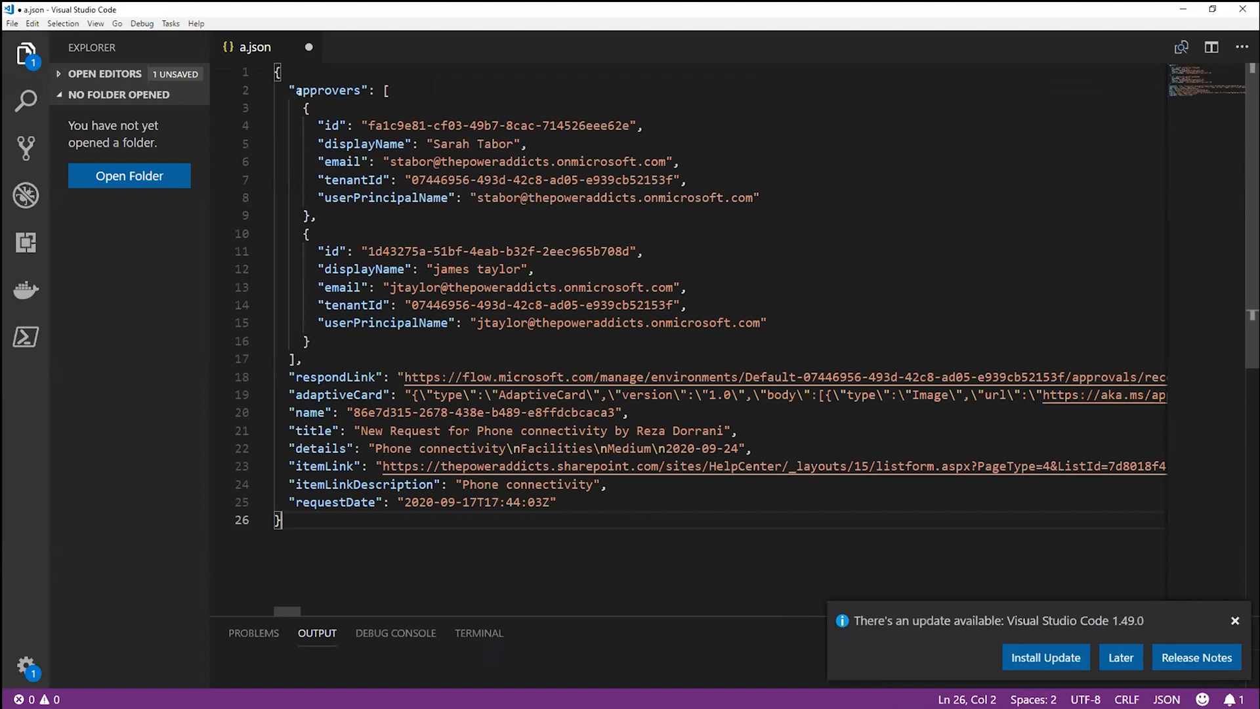
- Examine the approvers array and the adaptiveCard value in the pasted JSON
{"action": "left_click_drag", "start_coordinate": [296, 90], "coordinate": [363, 90]}
{"action": "left_click", "coordinate": [379, 87]}
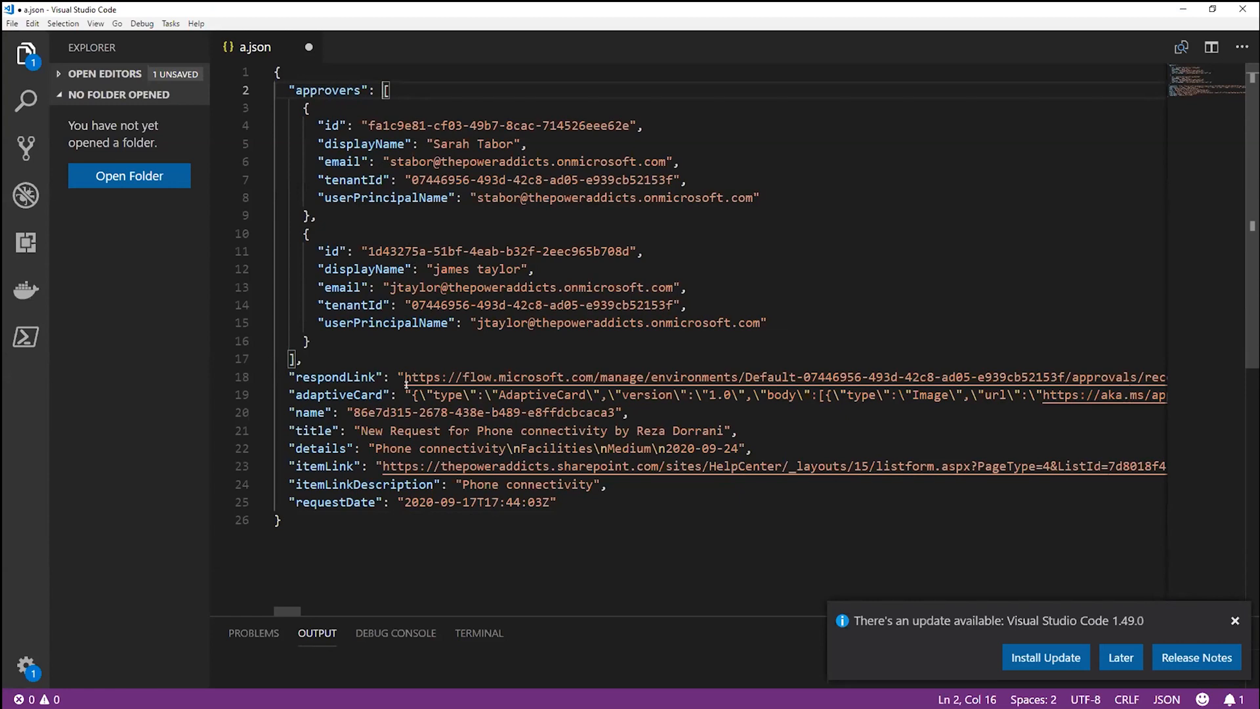
{"action": "left_click_drag", "start_coordinate": [411, 395], "coordinate": [1008, 395]}
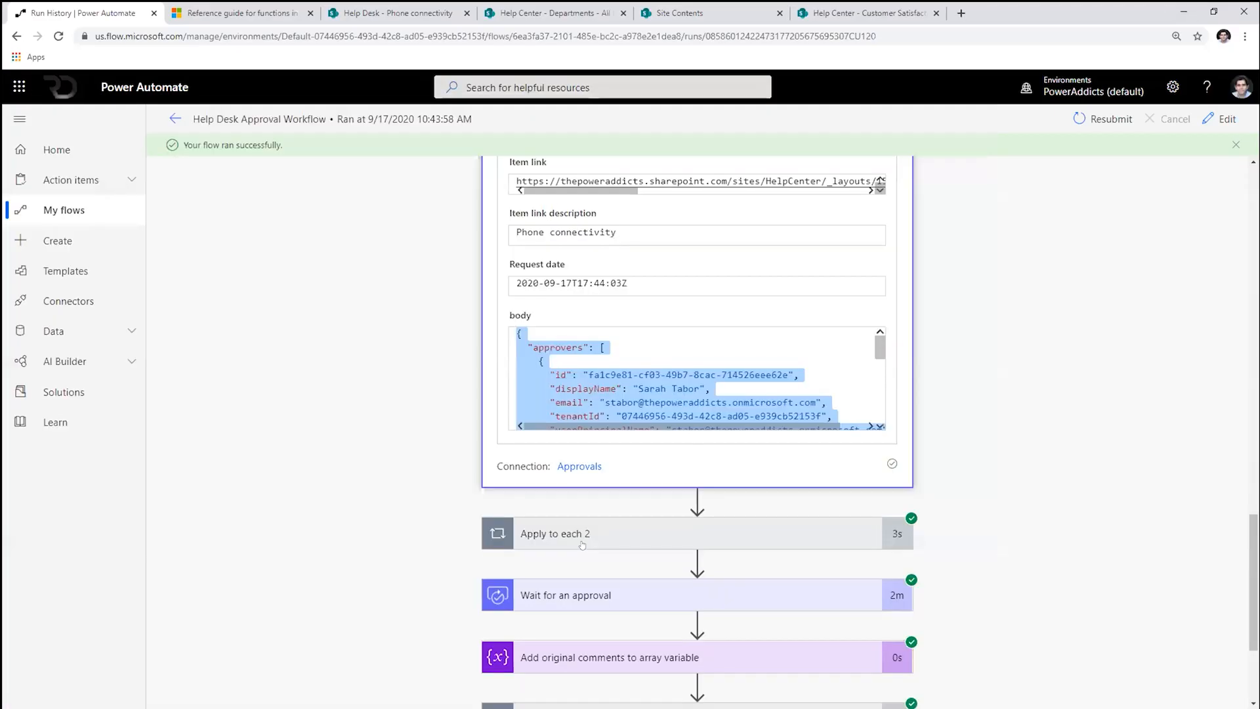
- Switch back to the Power Automate run, expand the Wait for an approval action and copy its entire body output
{"action": "scroll", "coordinate": [633, 454], "scroll_direction": "down", "scroll_amount": 3}
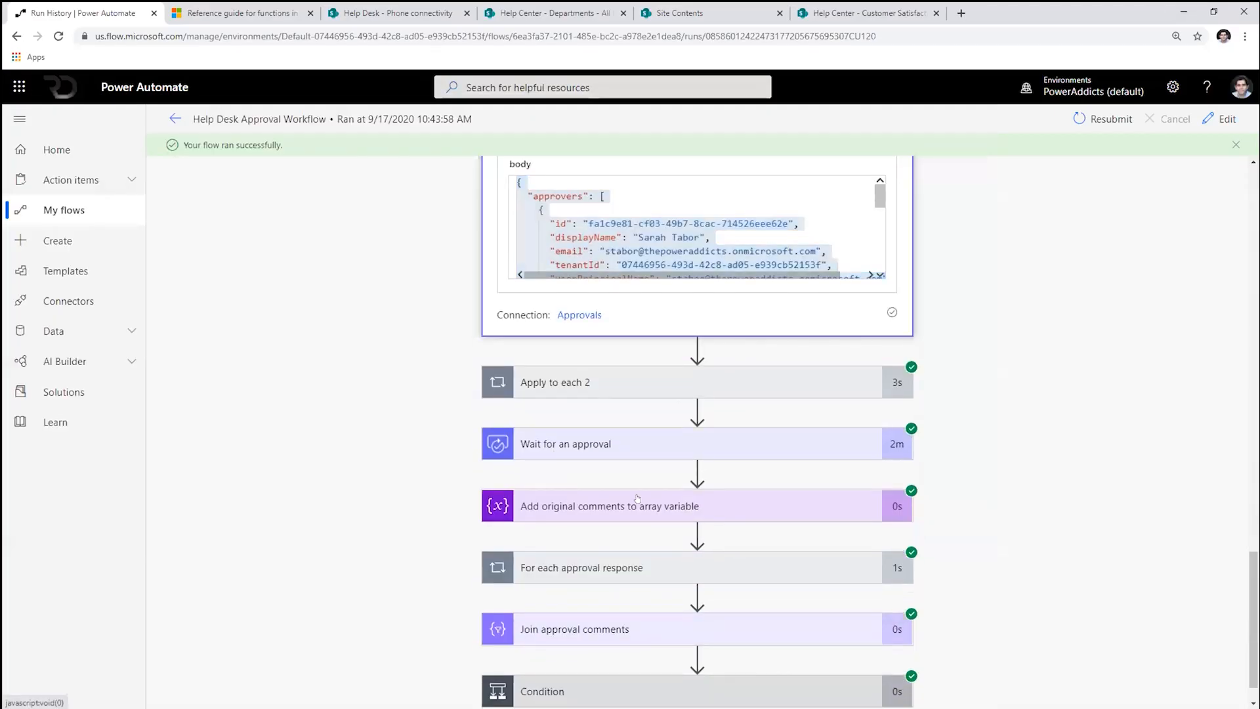
{"action": "left_click", "coordinate": [554, 450]}
{"action": "scroll", "coordinate": [644, 510], "scroll_direction": "down", "scroll_amount": 8}
{"action": "left_click", "coordinate": [598, 414]}
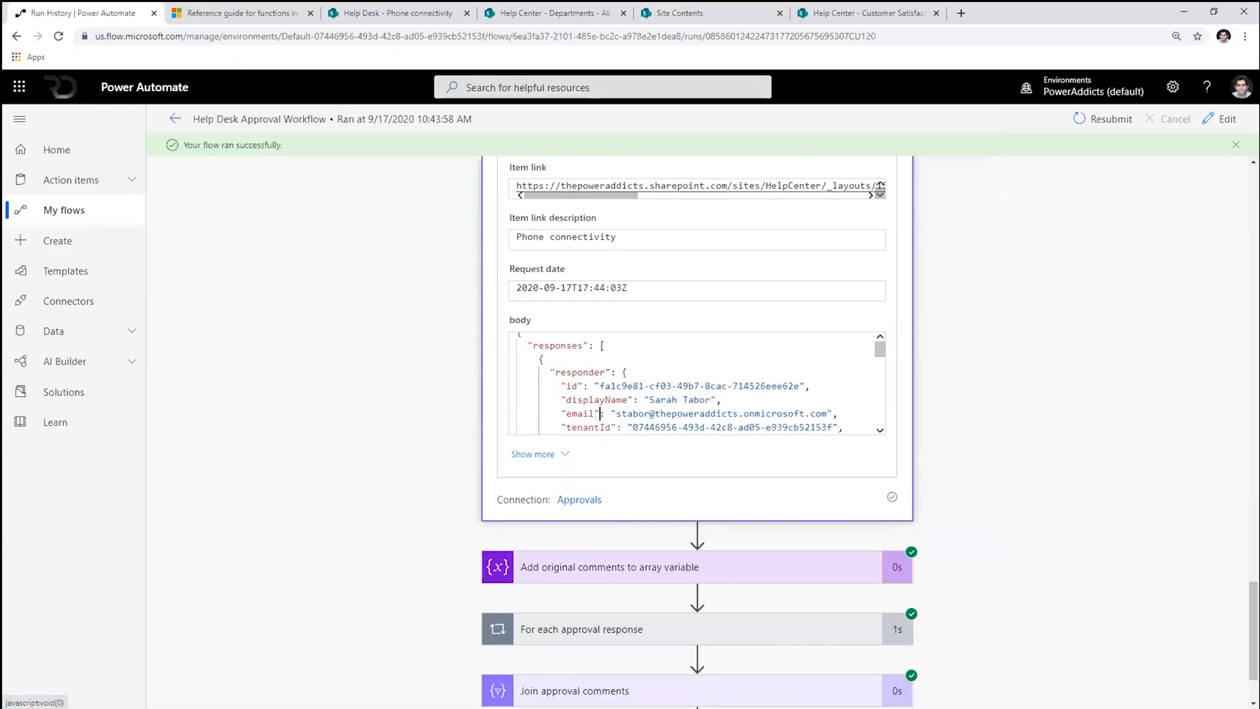
{"action": "key", "text": "ctrl+a"}
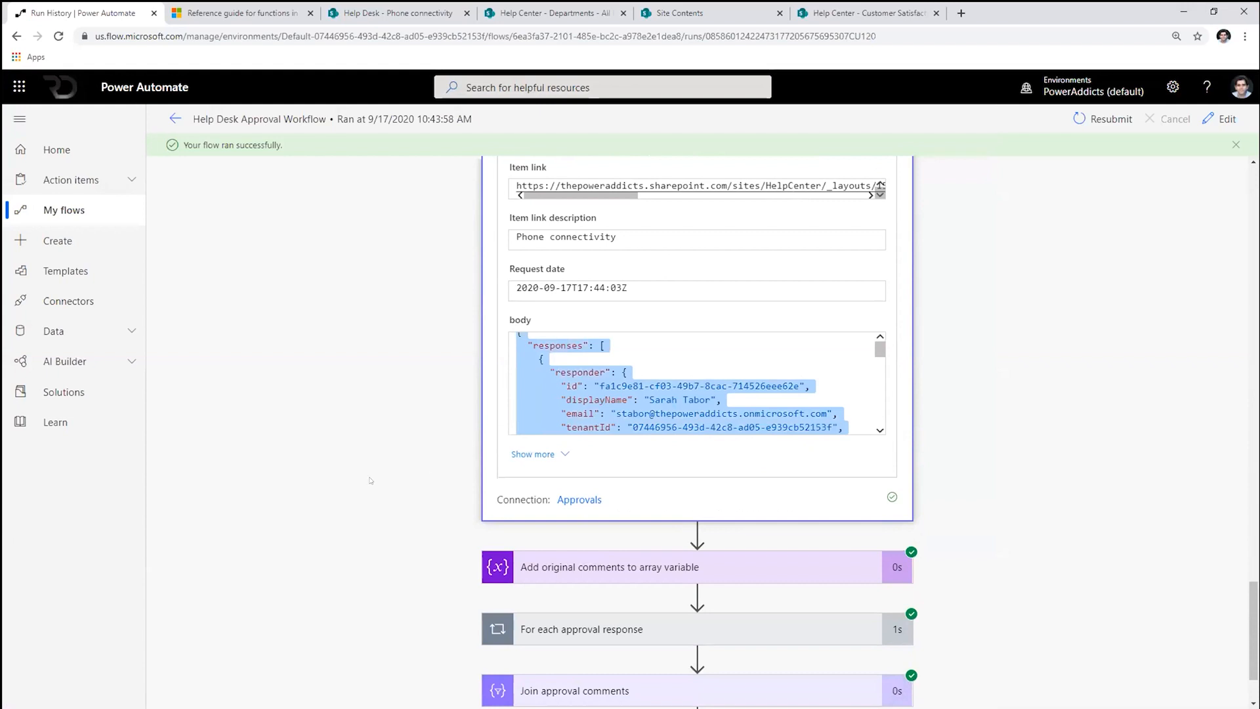
{"action": "key", "text": "ctrl+c"}
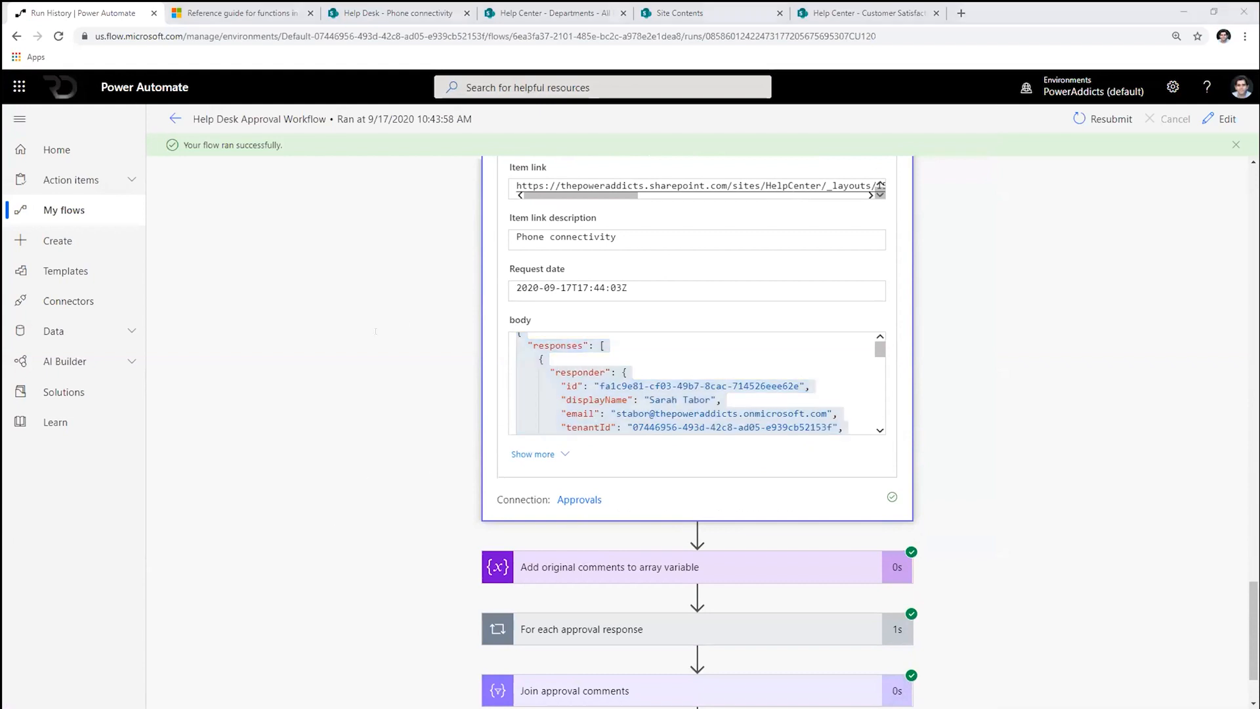
- Switch to Visual Studio Code and replace all of a.json with the copied Wait for an approval body
{"action": "key", "text": "alt+Tab"}
{"action": "key", "text": "ctrl+a"}
{"action": "key", "text": "ctrl+v"}
{"action": "scroll", "coordinate": [406, 332], "scroll_direction": "up", "scroll_amount": 3}
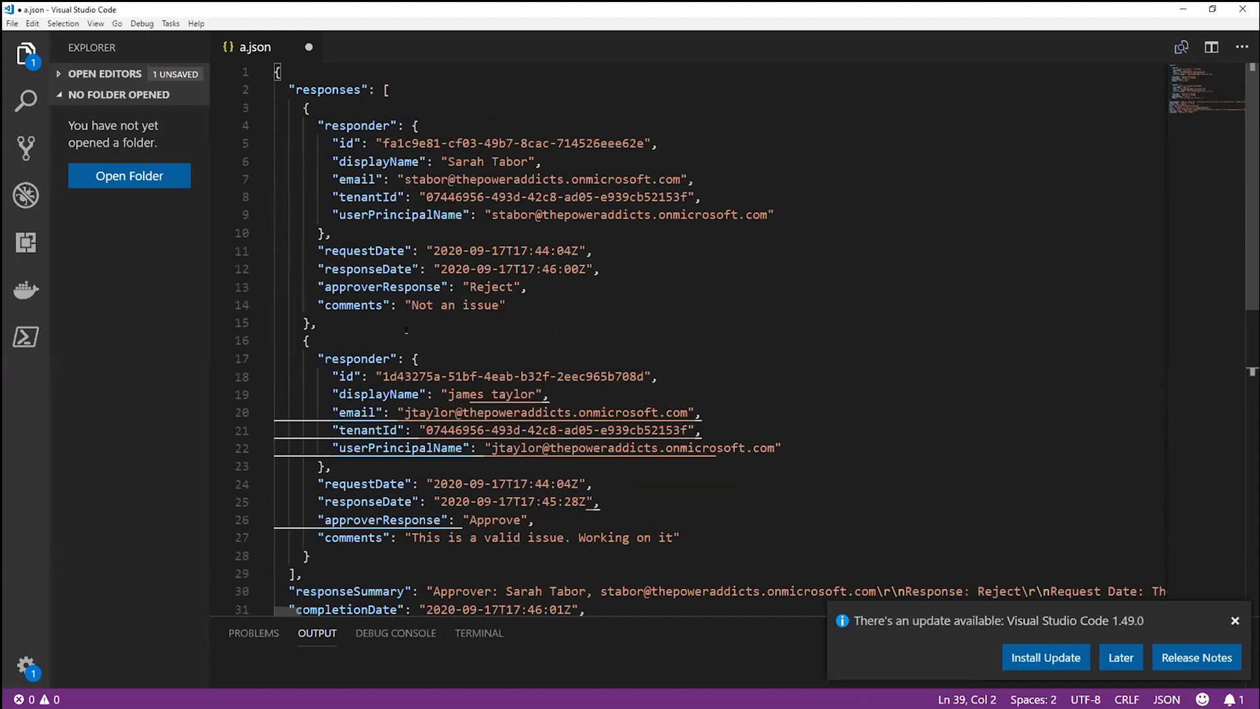
- Examine the responses array in a.json, including the first responder's display name, approverResponse and comments, and the properties that follow the array
{"action": "left_click", "coordinate": [378, 86]}
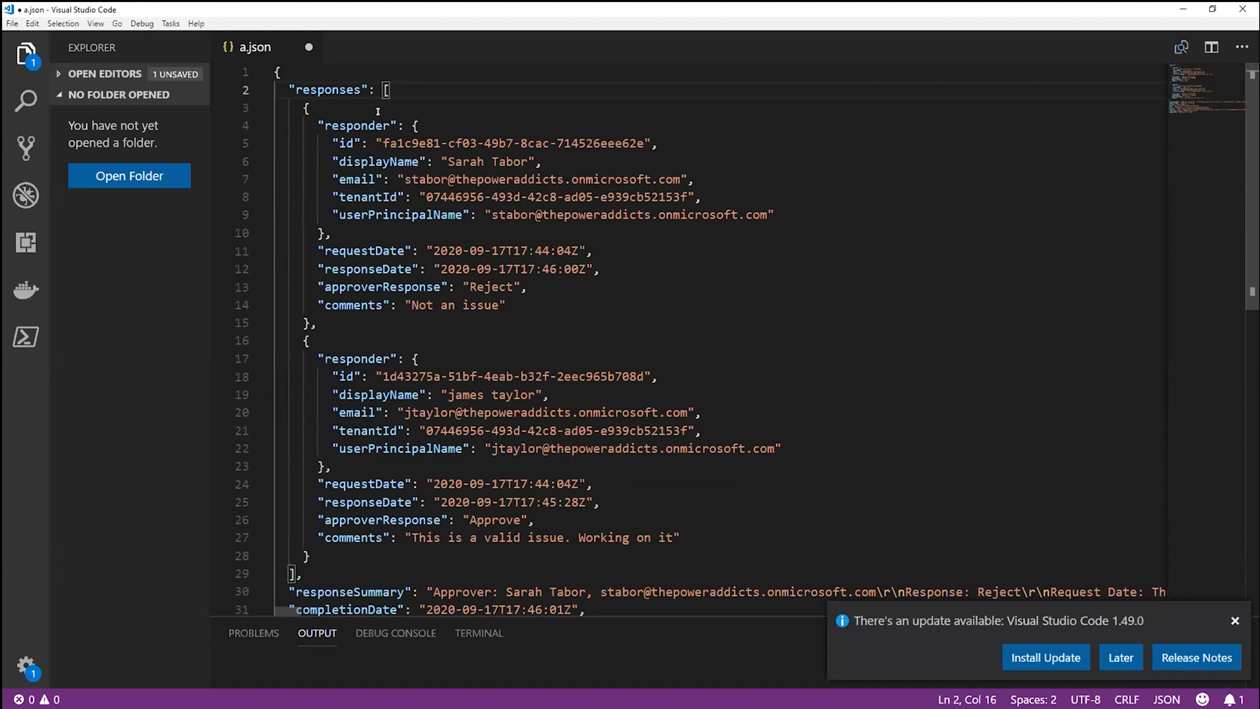
{"action": "double_click", "coordinate": [451, 160]}
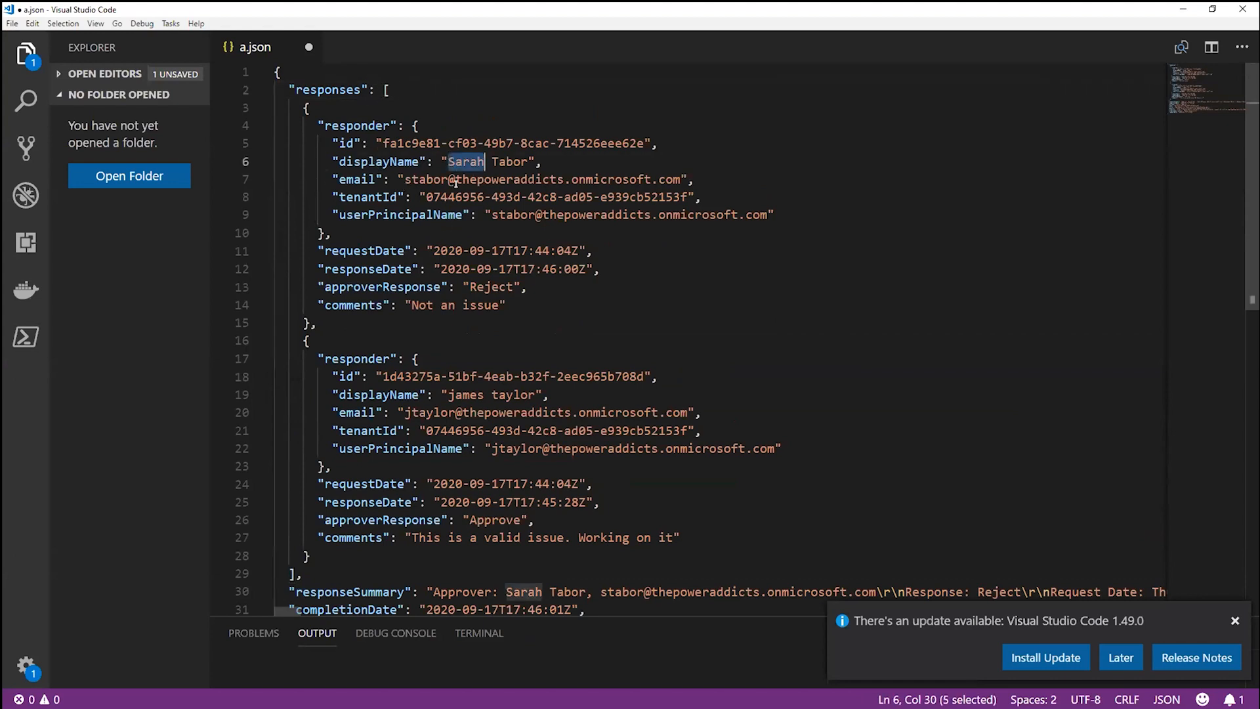
{"action": "double_click", "coordinate": [469, 285]}
{"action": "left_click_drag", "start_coordinate": [398, 305], "coordinate": [507, 304]}
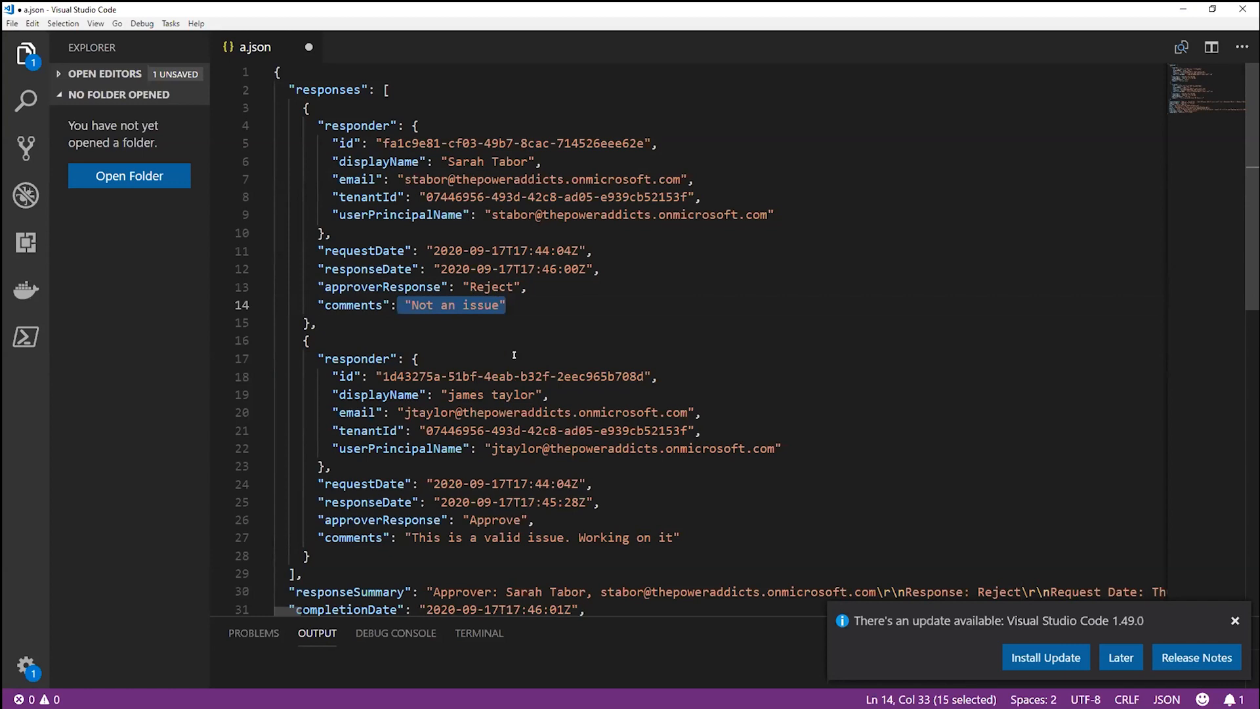
{"action": "scroll", "coordinate": [514, 355], "scroll_direction": "down", "scroll_amount": 2}
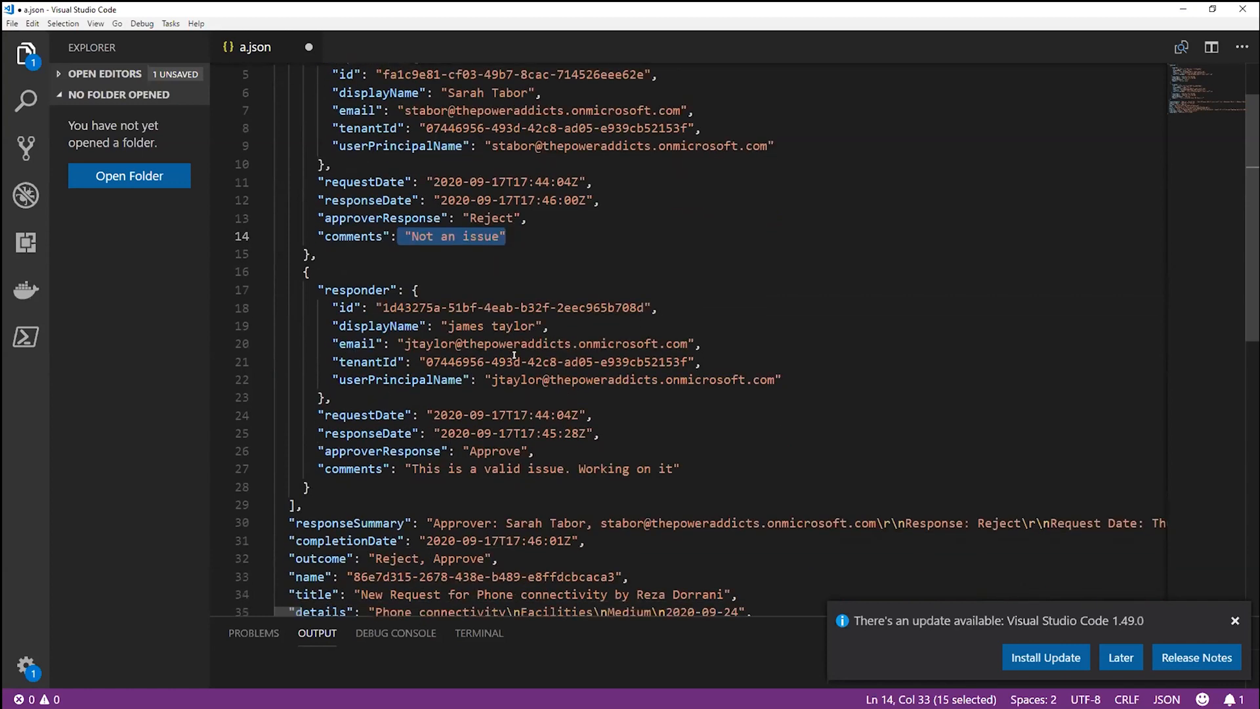
{"action": "scroll", "coordinate": [515, 354], "scroll_direction": "down", "scroll_amount": 2}
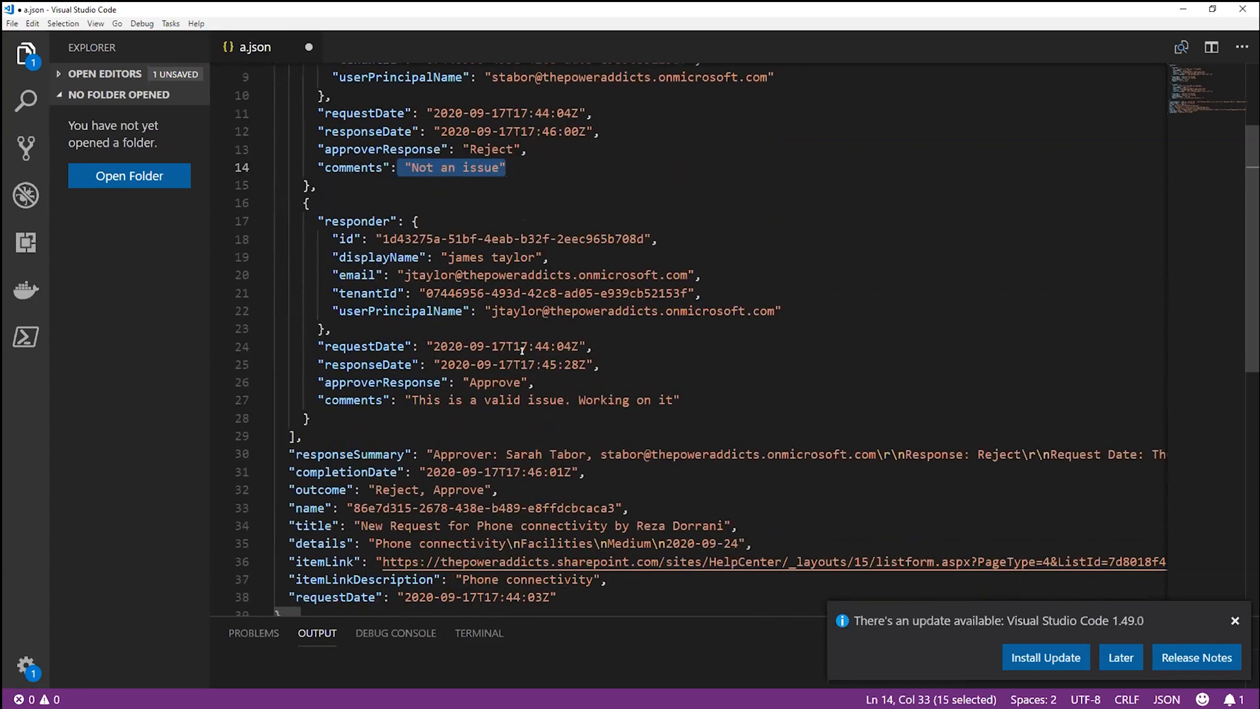
{"action": "scroll", "coordinate": [522, 351], "scroll_direction": "down", "scroll_amount": 2}
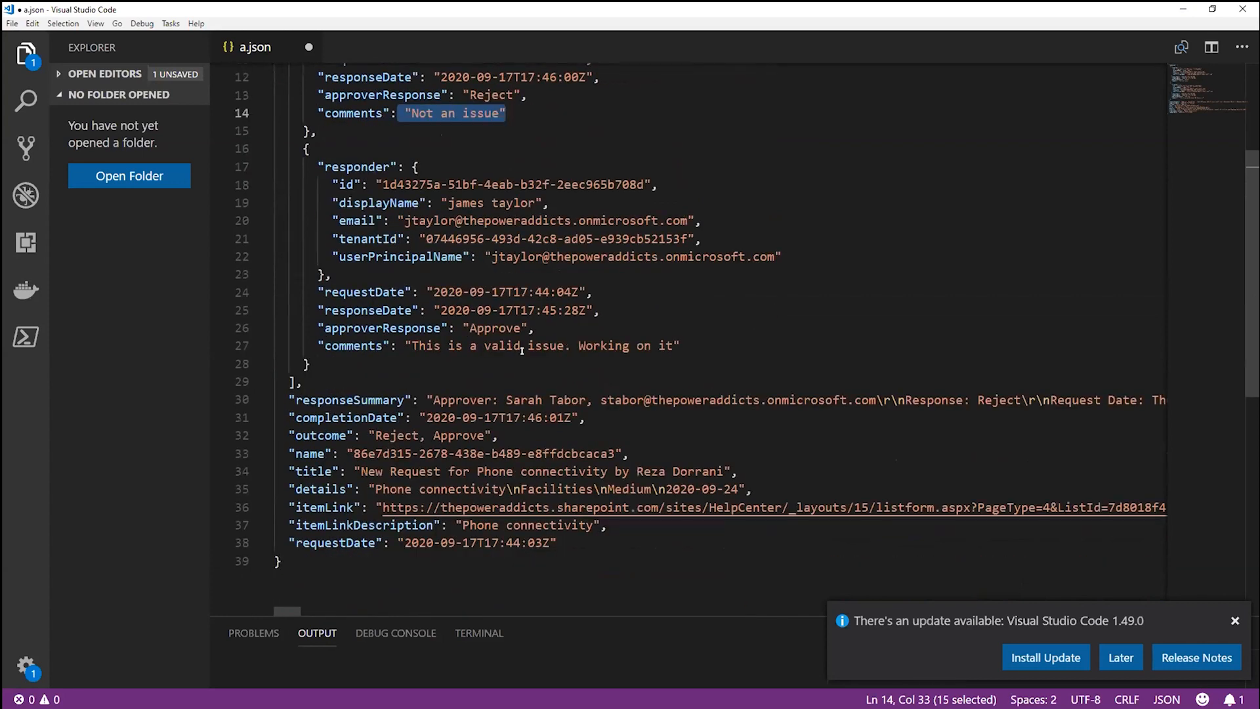
{"action": "scroll", "coordinate": [522, 351], "scroll_direction": "up", "scroll_amount": 2}
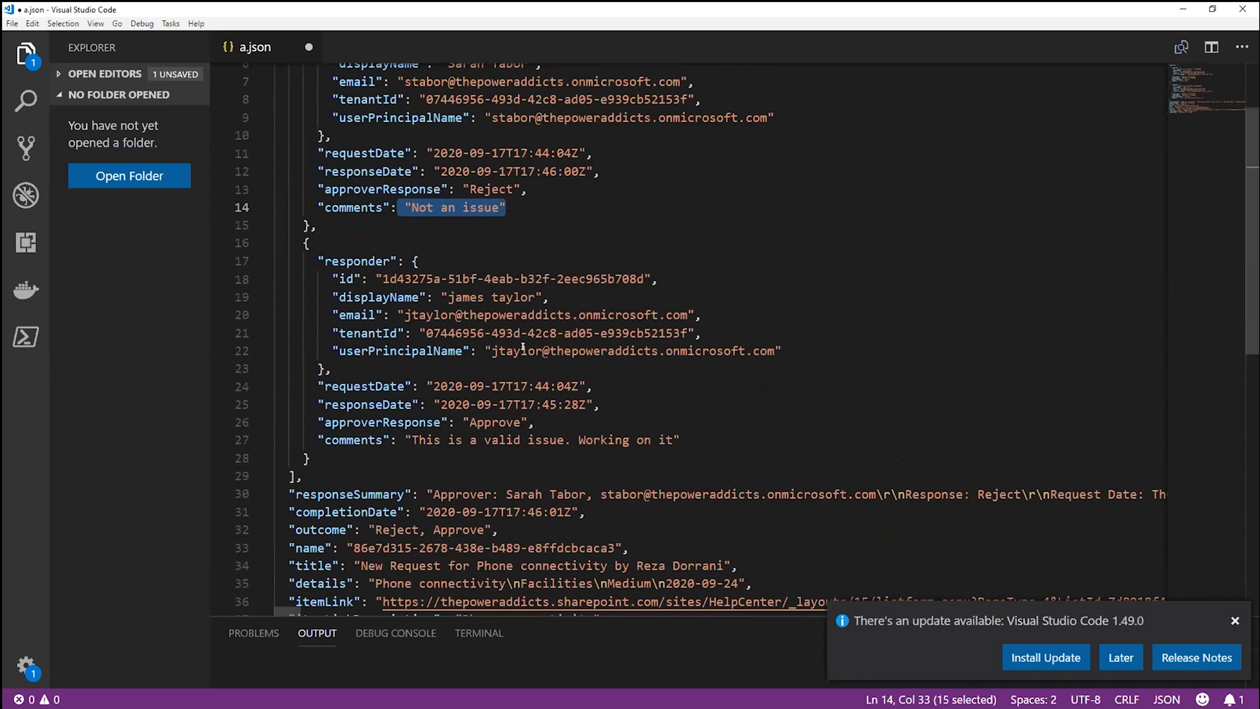
{"action": "scroll", "coordinate": [524, 348], "scroll_direction": "up", "scroll_amount": 2}
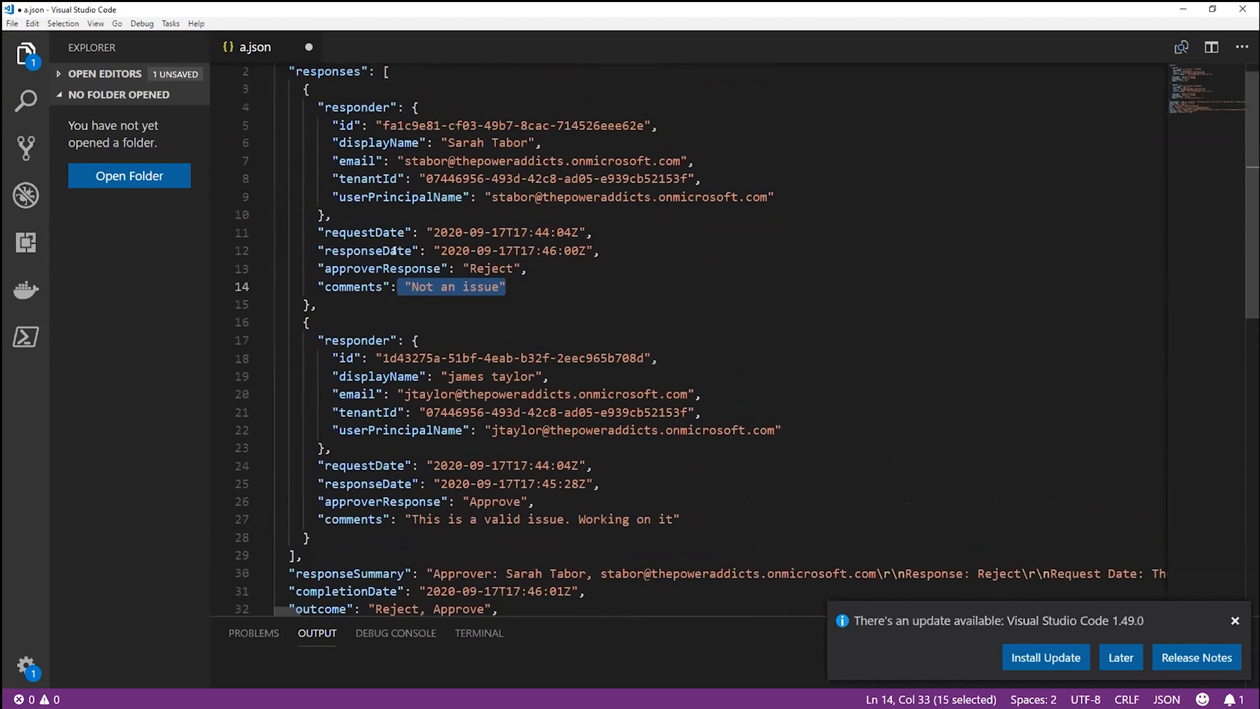
- Examine the requestDate and responseDate of the first response and the display names of both responders
{"action": "double_click", "coordinate": [375, 231]}
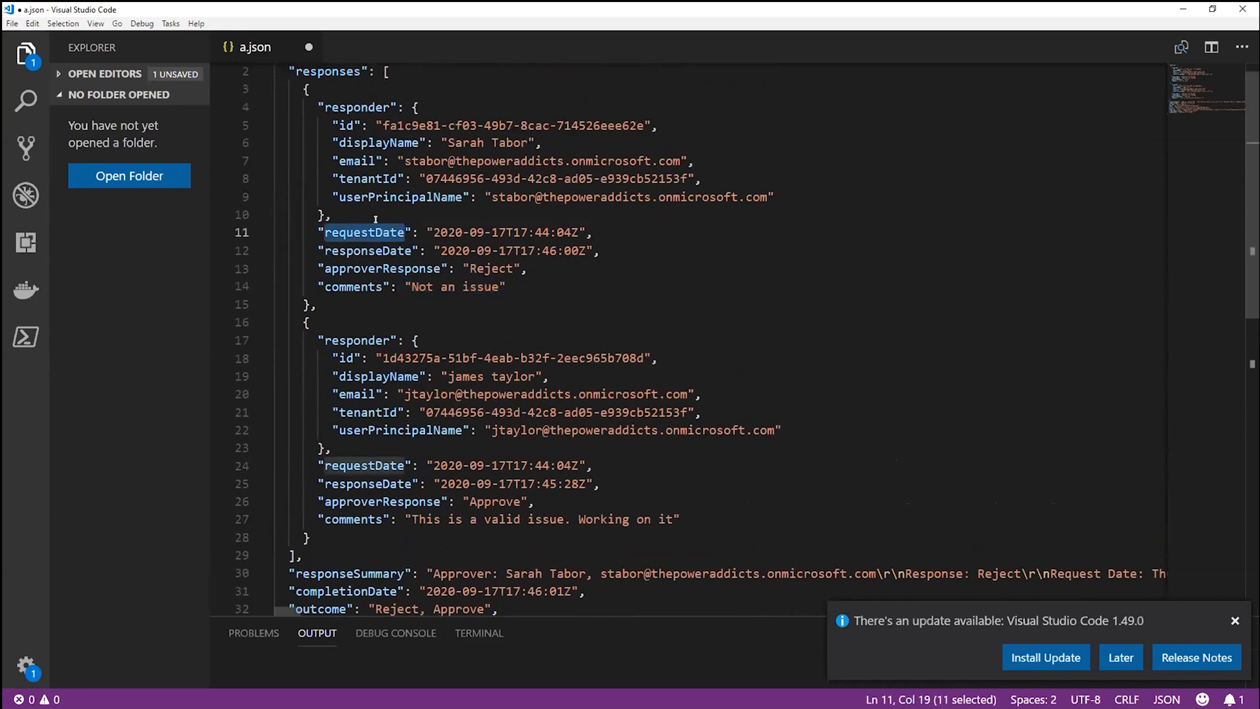
{"action": "double_click", "coordinate": [372, 250]}
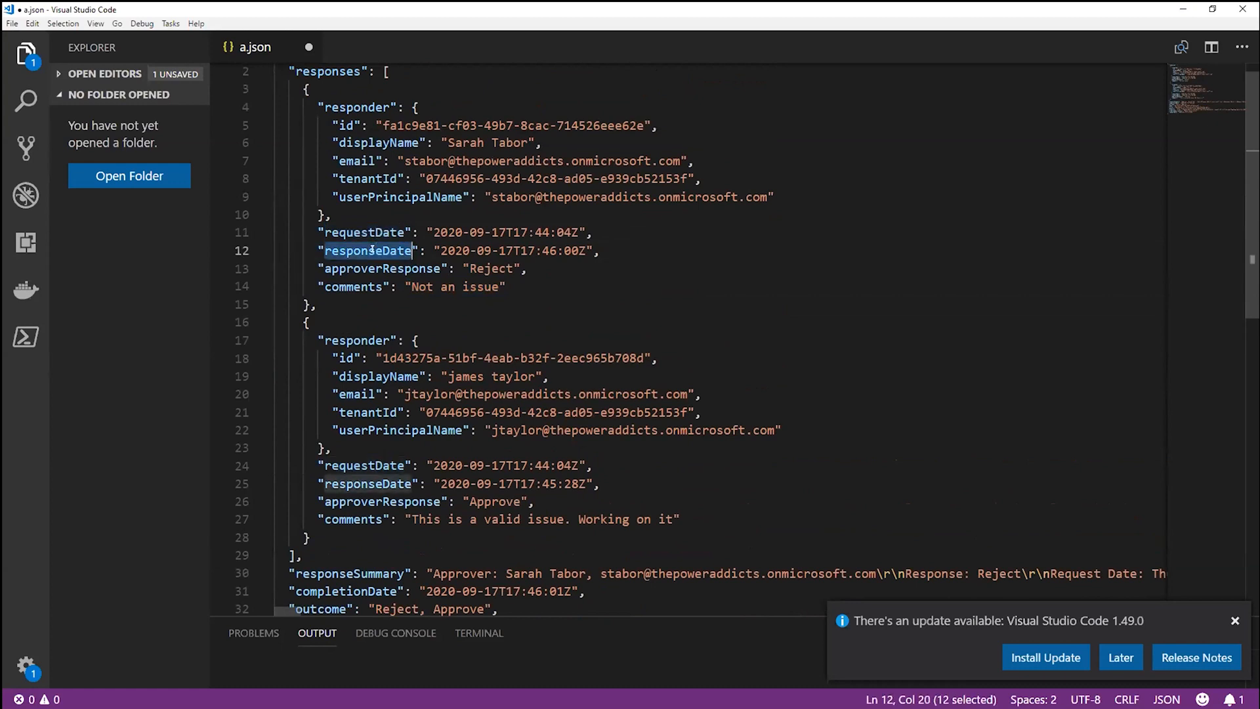
{"action": "left_click_drag", "start_coordinate": [599, 251], "coordinate": [291, 230]}
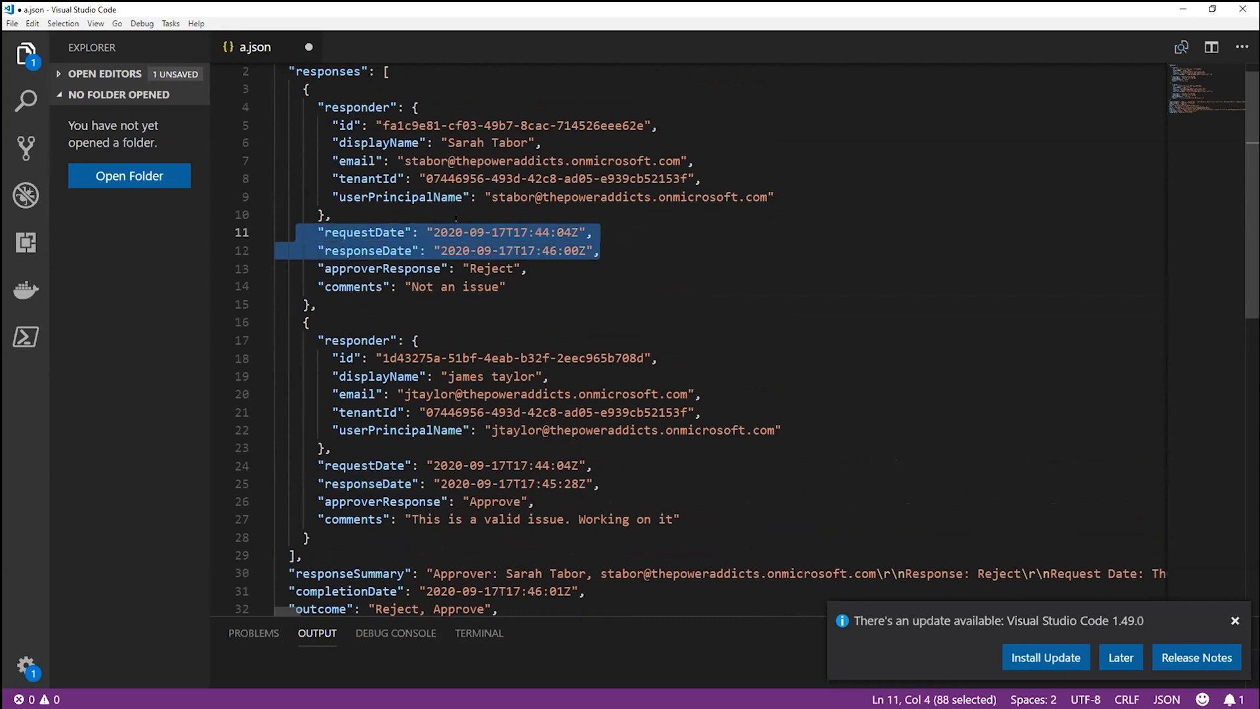
{"action": "left_click", "coordinate": [550, 270]}
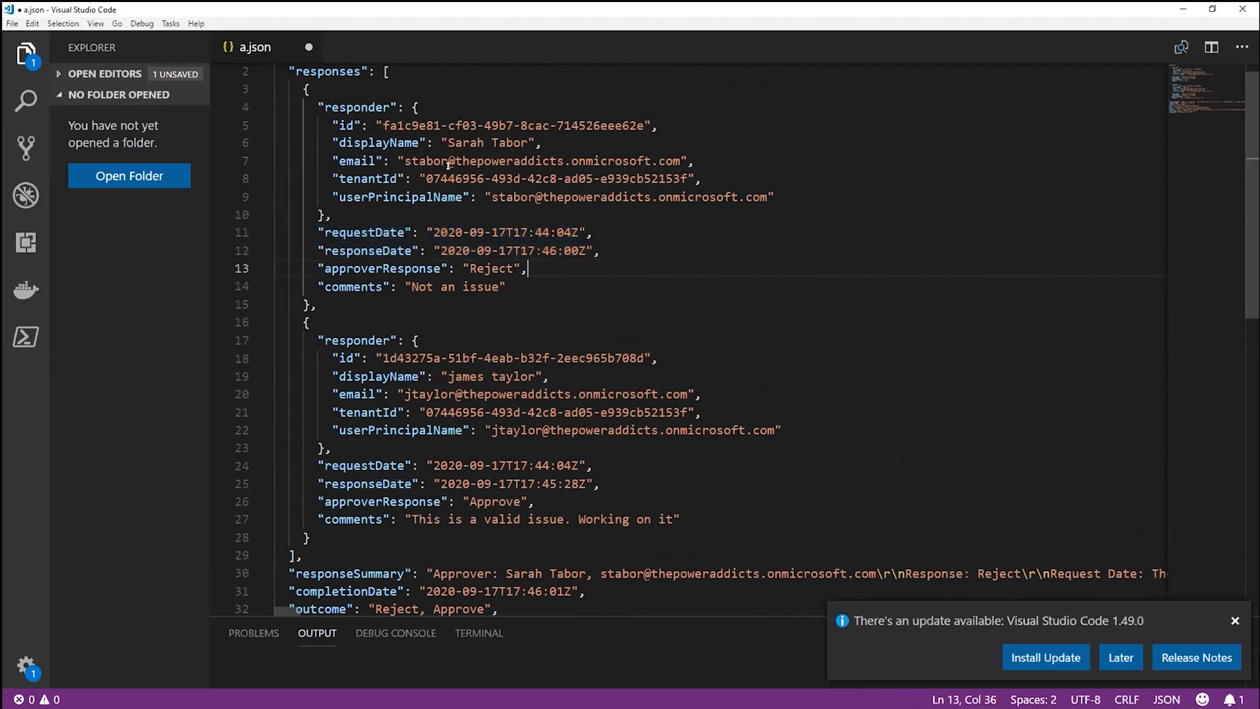
{"action": "left_click_drag", "start_coordinate": [446, 143], "coordinate": [544, 142]}
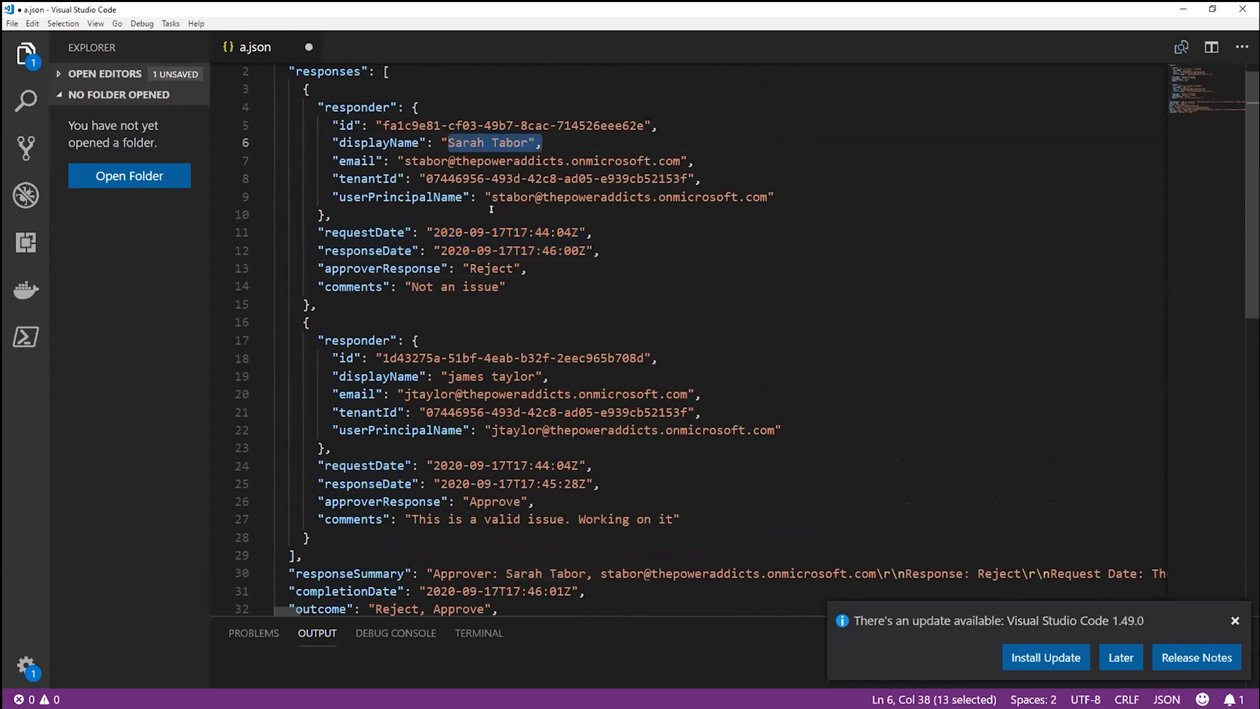
{"action": "left_click_drag", "start_coordinate": [441, 377], "coordinate": [550, 376]}
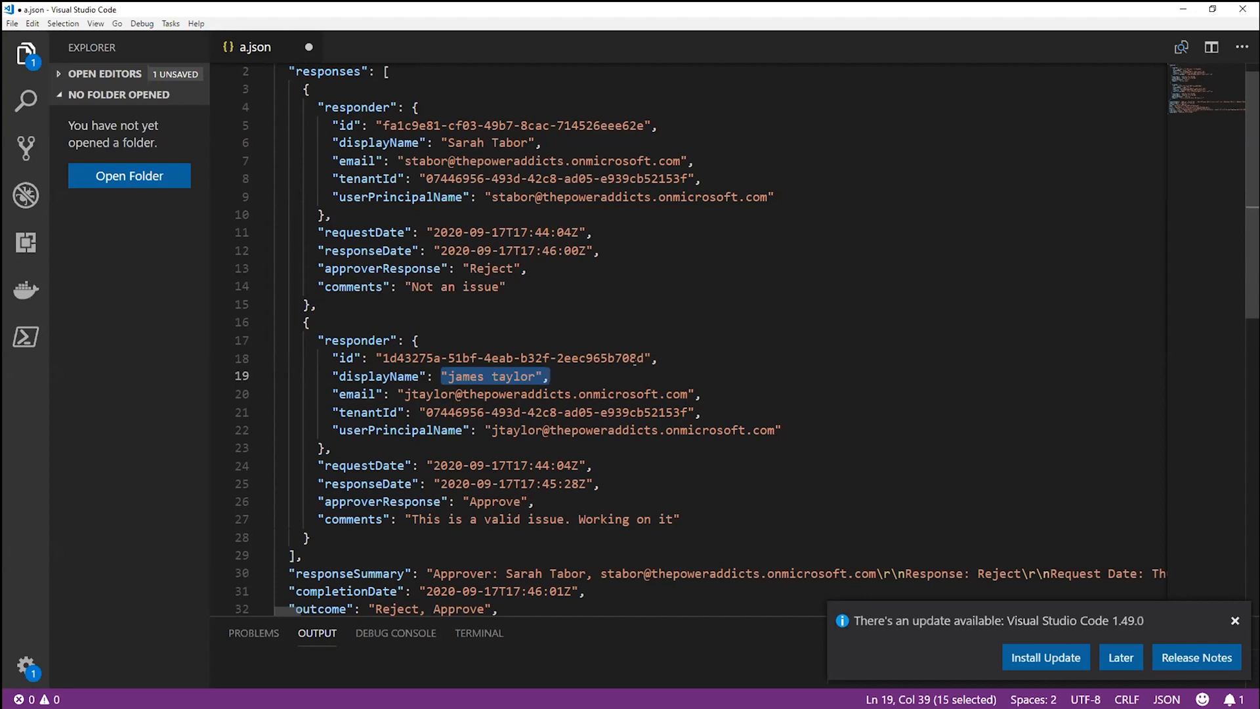
- Switch back to Power Automate, leave the run for the Help Desk Approval Workflow details and open the My flows list
{"action": "left_click", "coordinate": [1183, 9]}
{"action": "left_click", "coordinate": [174, 118]}
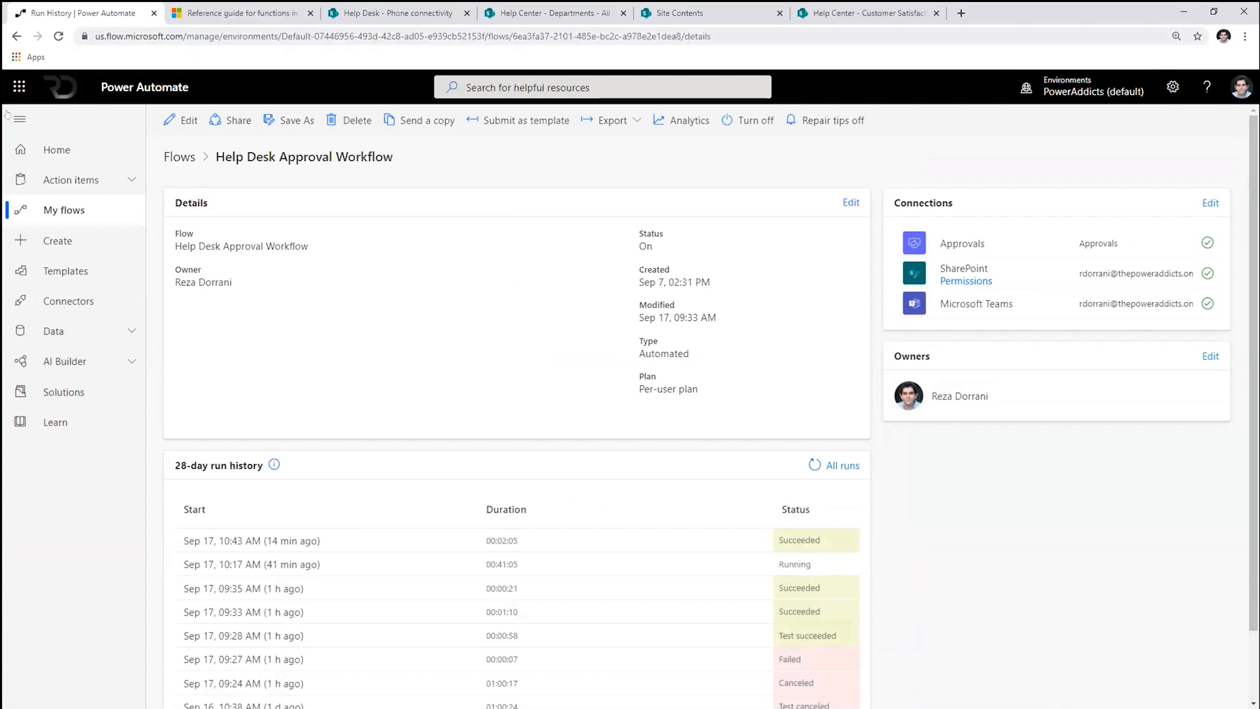
{"action": "left_click", "coordinate": [39, 213]}
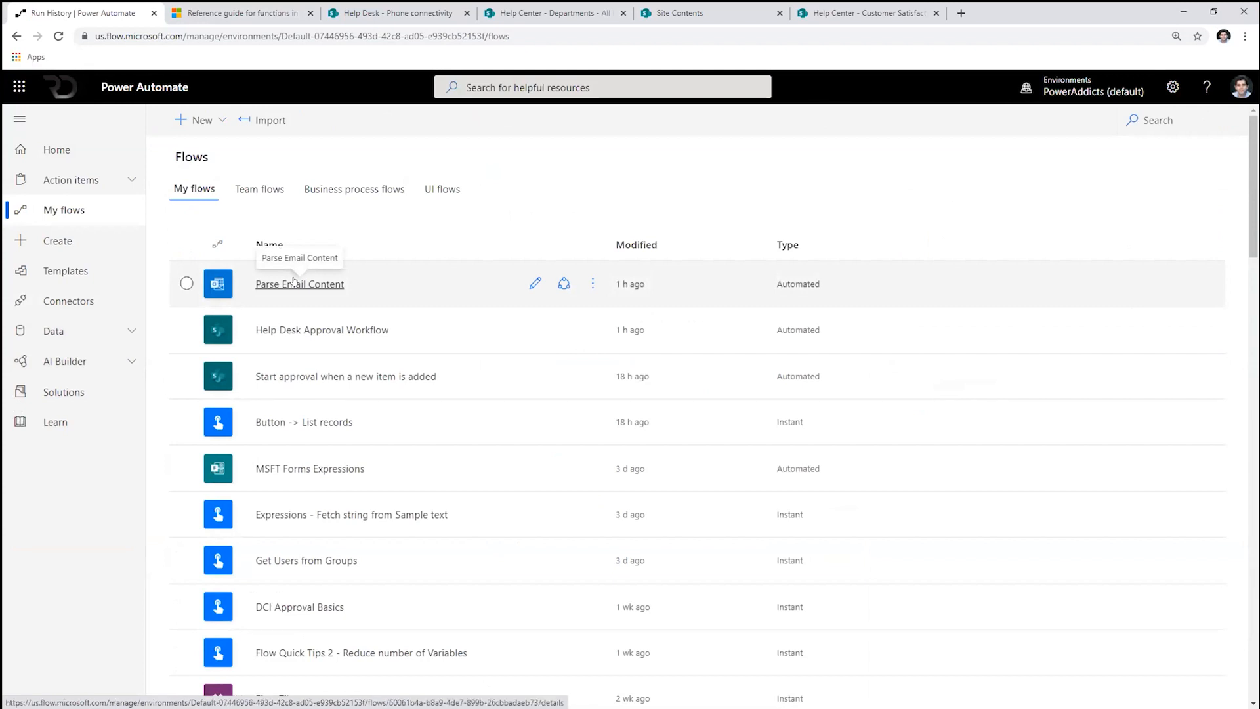
- Switch to the SharePoint Help Desk list and select the Phone connectivity ticket to check its ID
{"action": "left_click", "coordinate": [388, 12]}
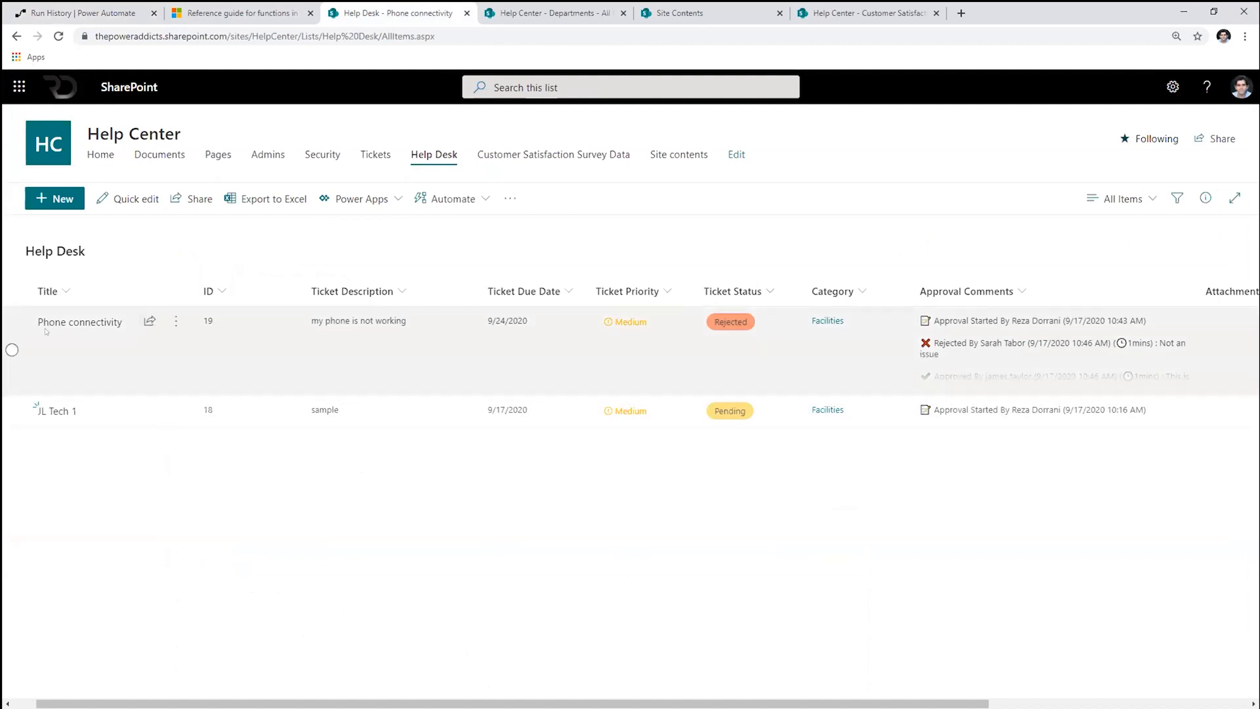
{"action": "left_click", "coordinate": [18, 330]}
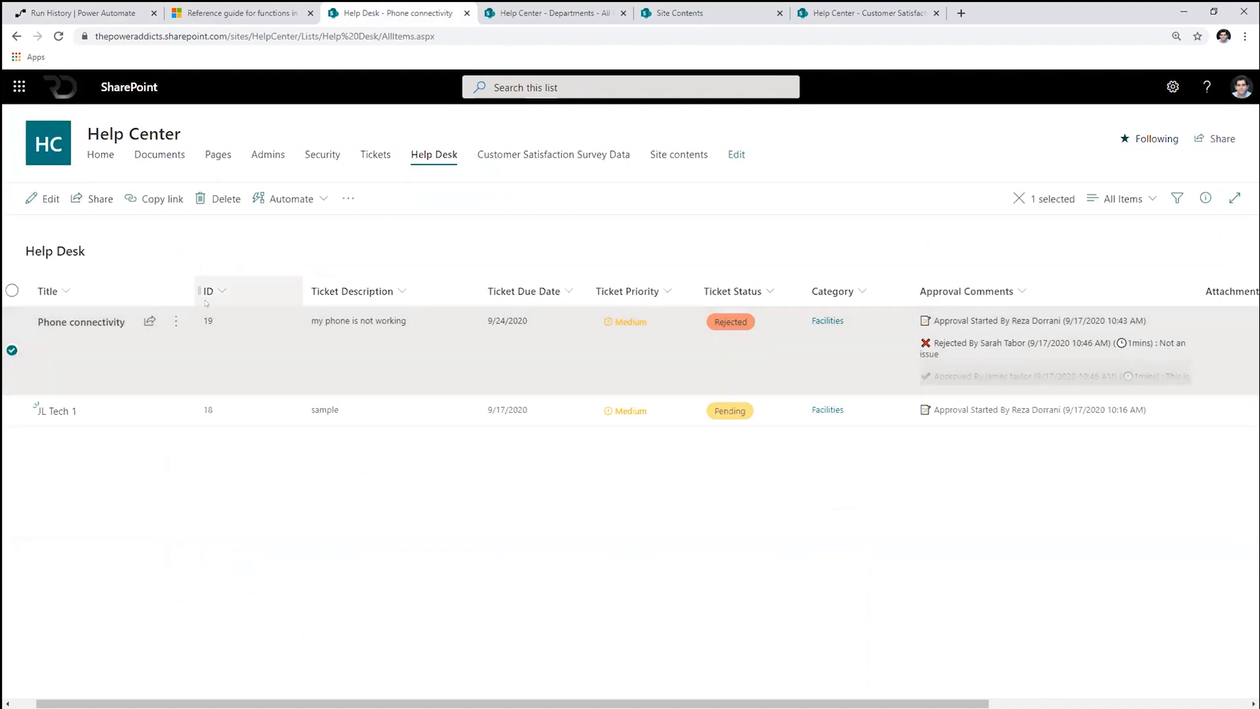
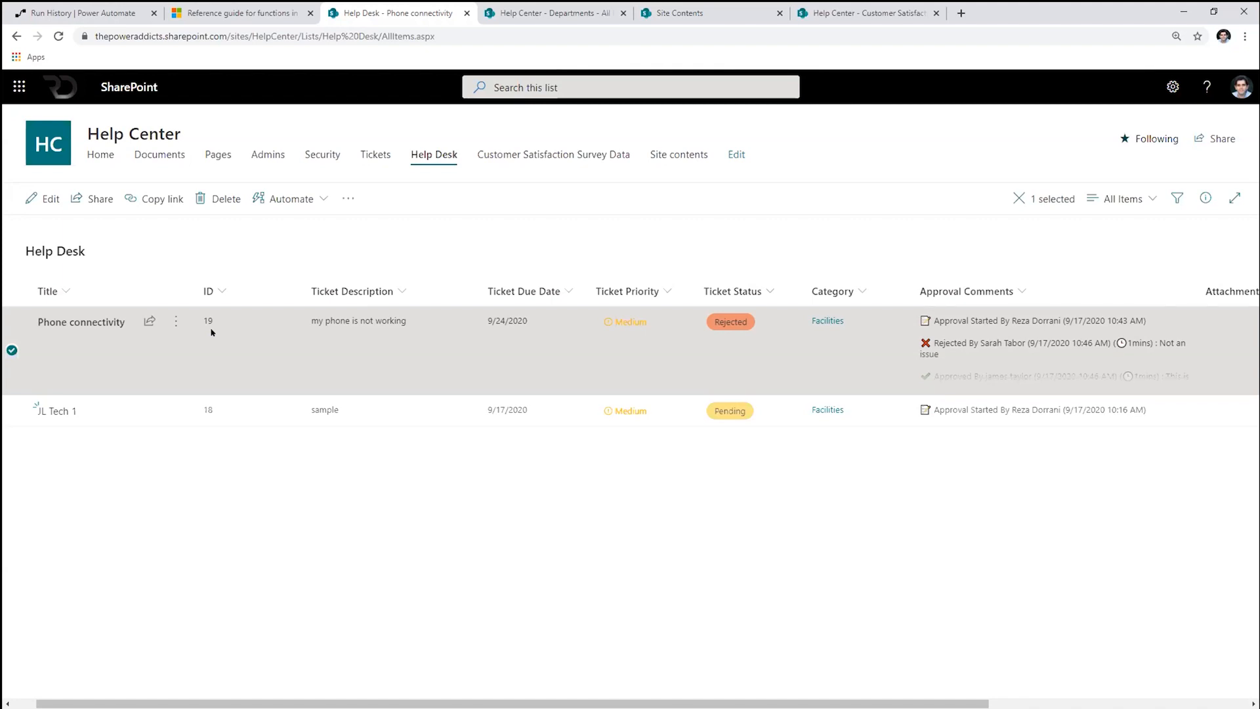
- Return to Power Automate and open the Parse Email Content flow for editing
{"action": "left_click", "coordinate": [79, 13]}
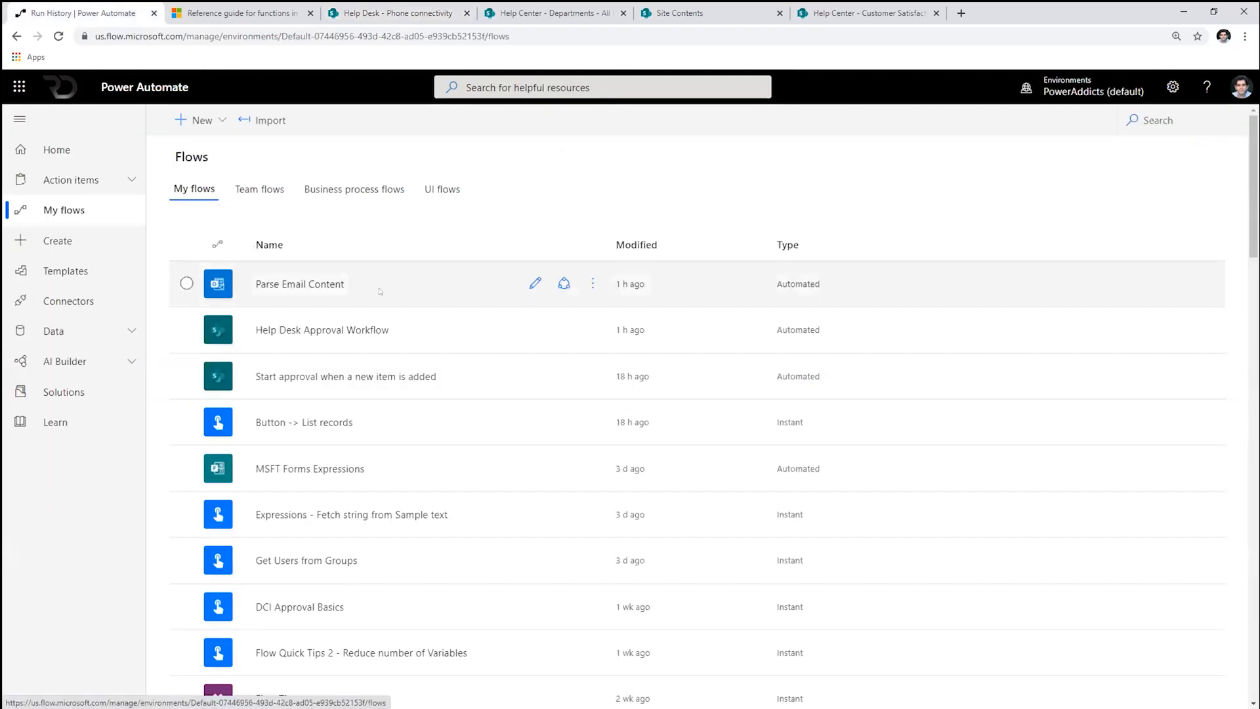
{"action": "left_click", "coordinate": [330, 289]}
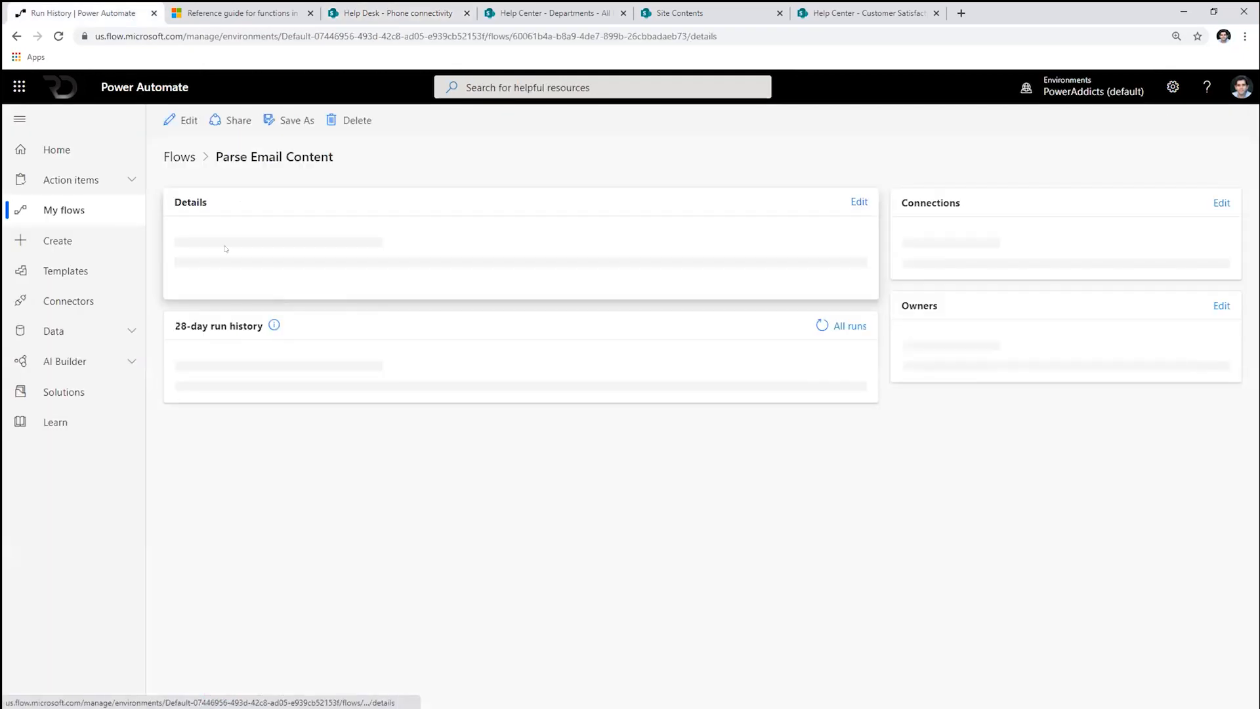
{"action": "left_click", "coordinate": [178, 119]}
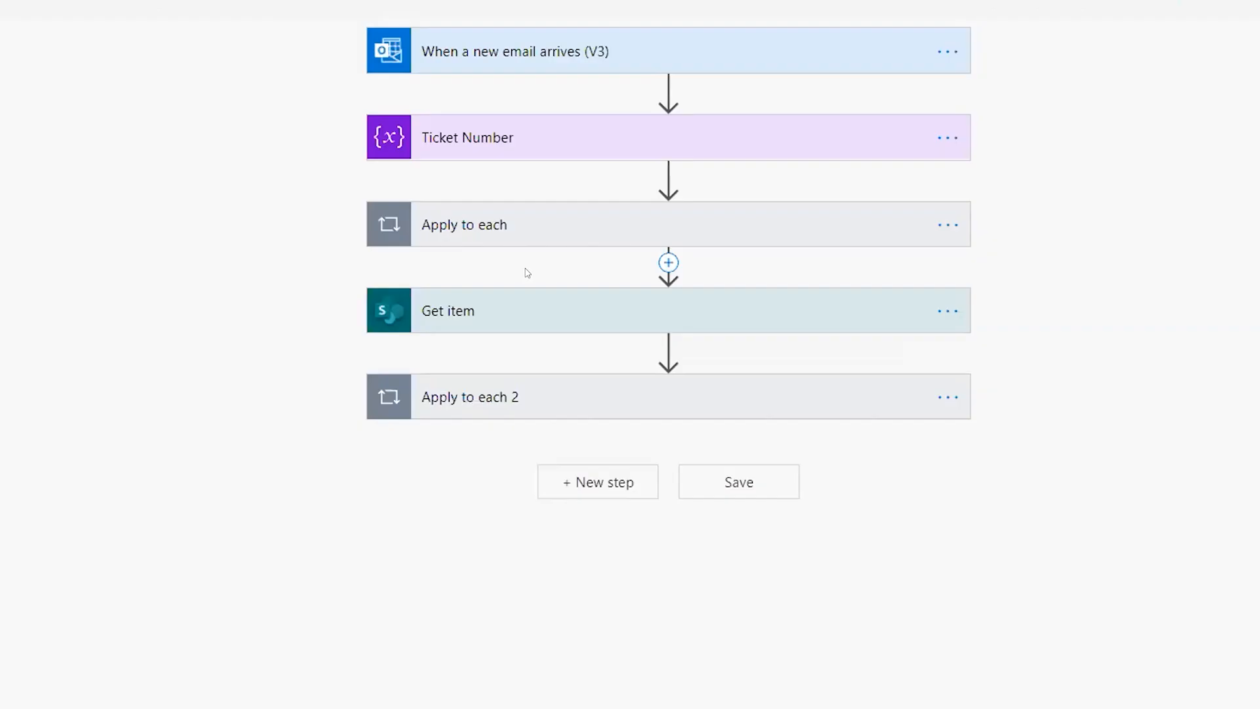
- Expand the When a new email arrives (V3) trigger with its advanced options and examine the Subject Filter
{"action": "left_click", "coordinate": [447, 55]}
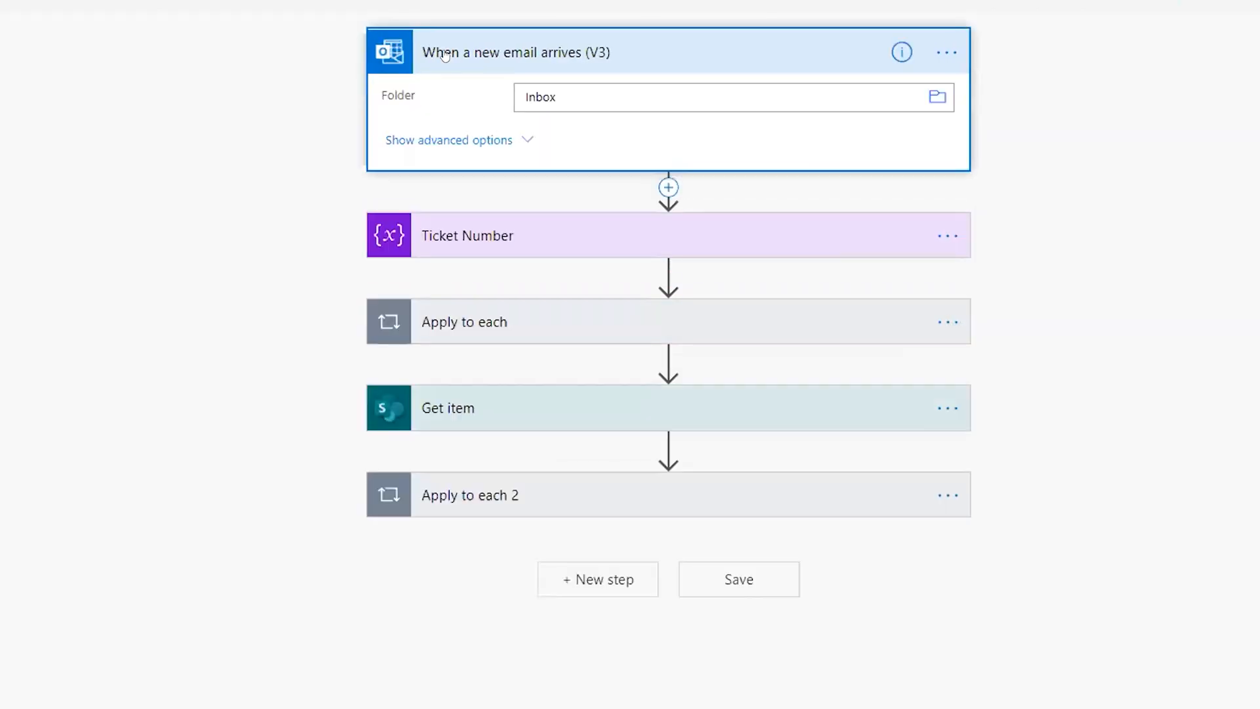
{"action": "left_click", "coordinate": [519, 141]}
{"action": "left_click_drag", "start_coordinate": [502, 551], "coordinate": [347, 549]}
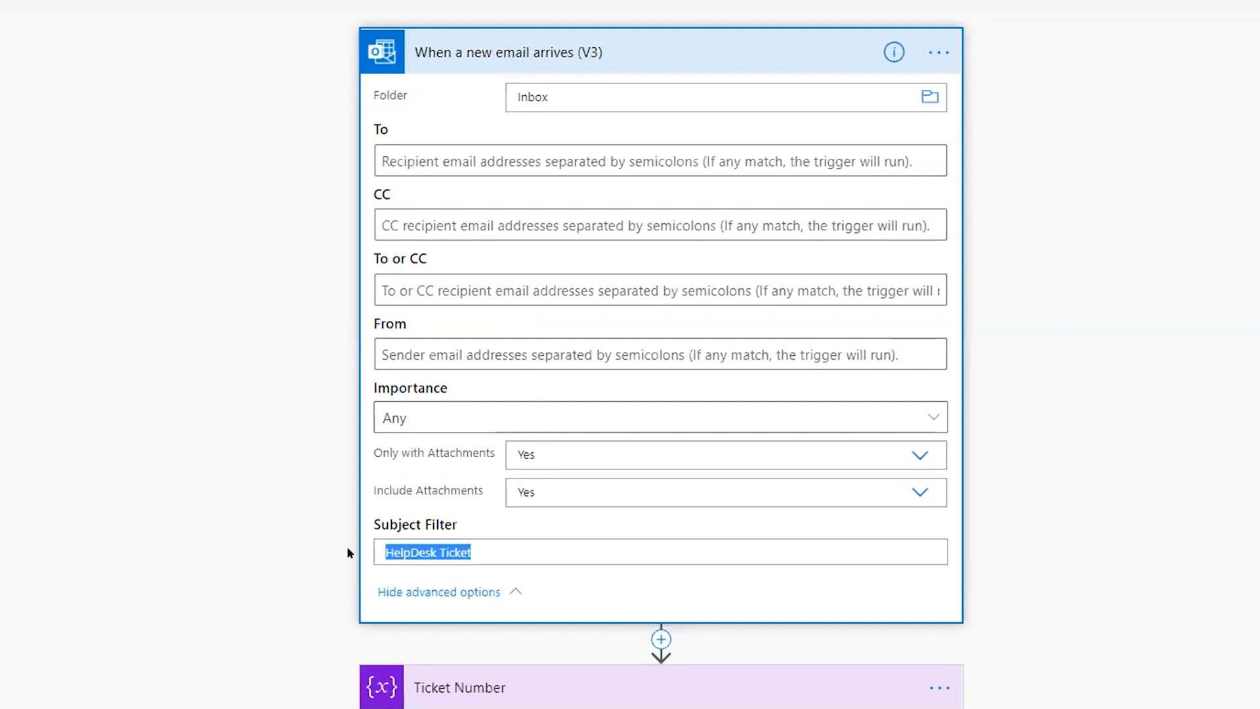
{"action": "left_click", "coordinate": [210, 535]}
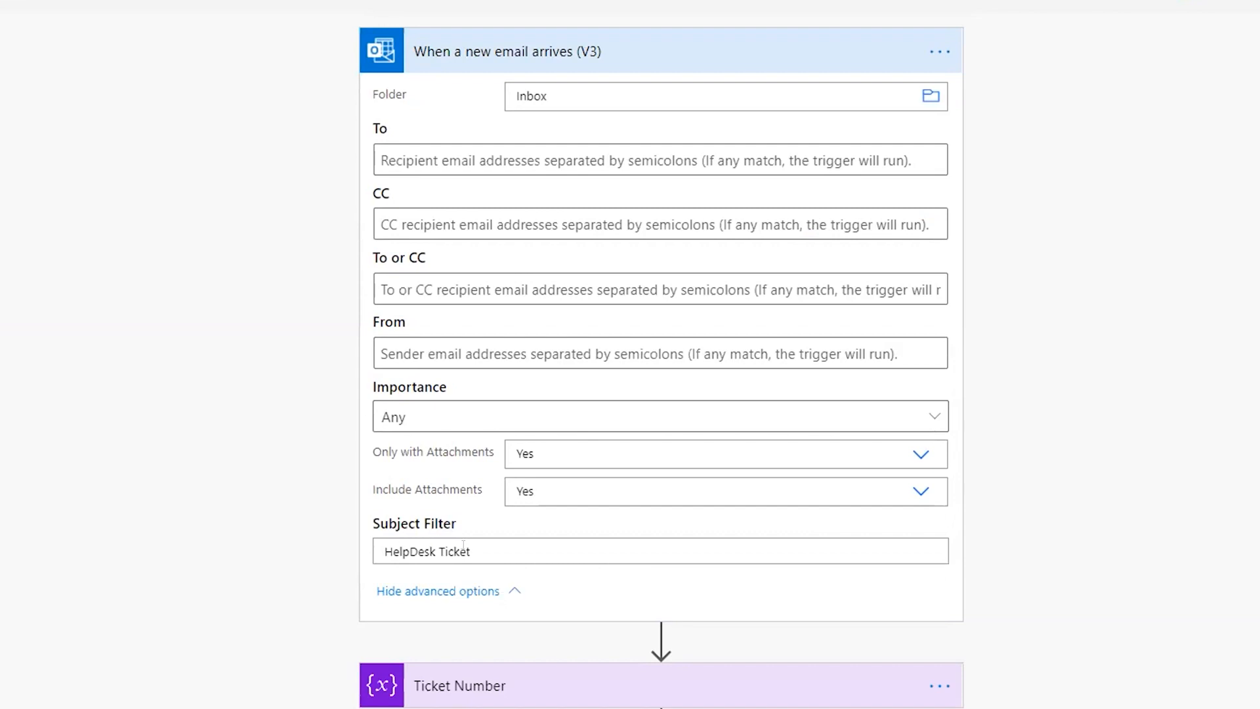
{"action": "left_click_drag", "start_coordinate": [476, 552], "coordinate": [325, 556]}
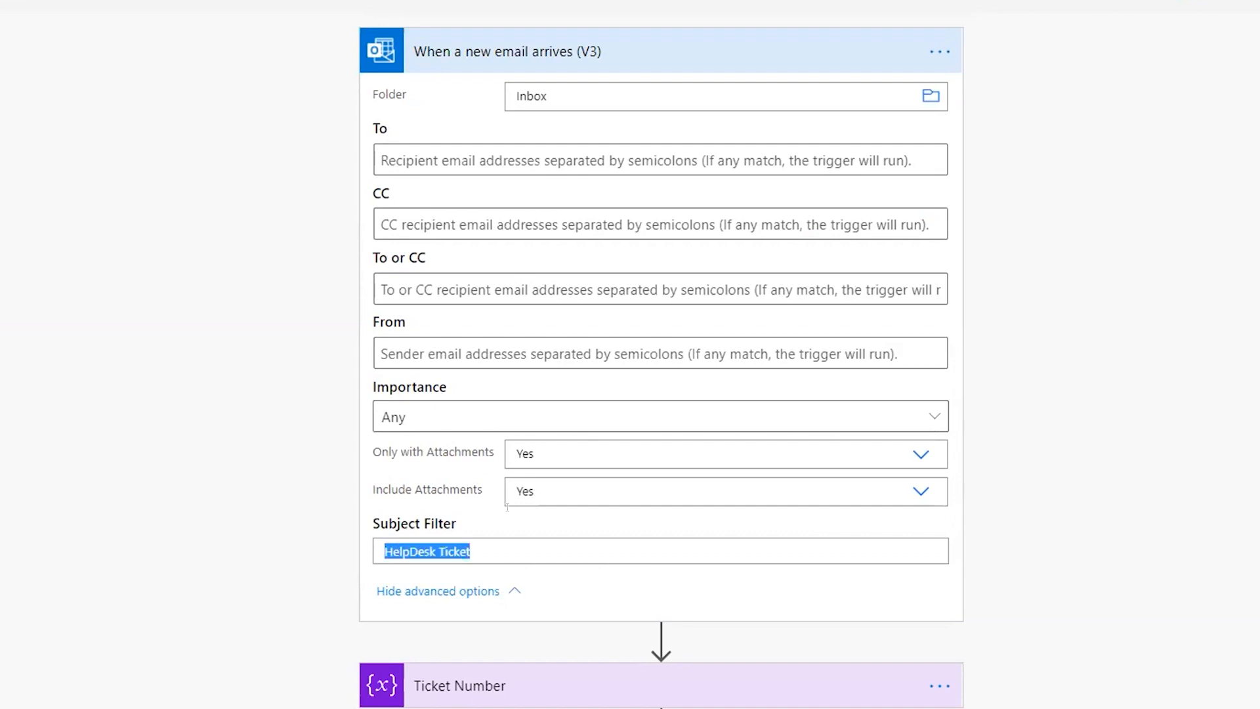
{"action": "scroll", "coordinate": [341, 581], "scroll_direction": "down", "scroll_amount": 3}
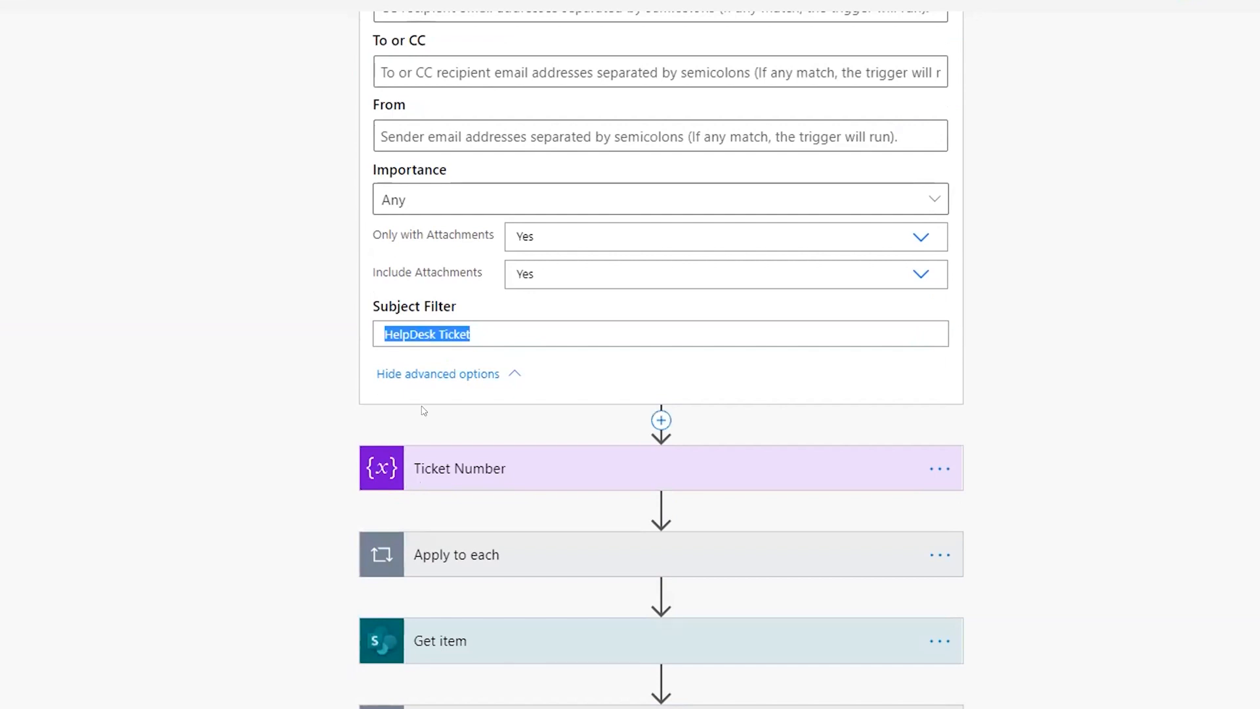
- Expand Apply to each, Get item and the nested Apply to each 2 and 3 loops down to Add attachment to review their settings
{"action": "left_click", "coordinate": [501, 549]}
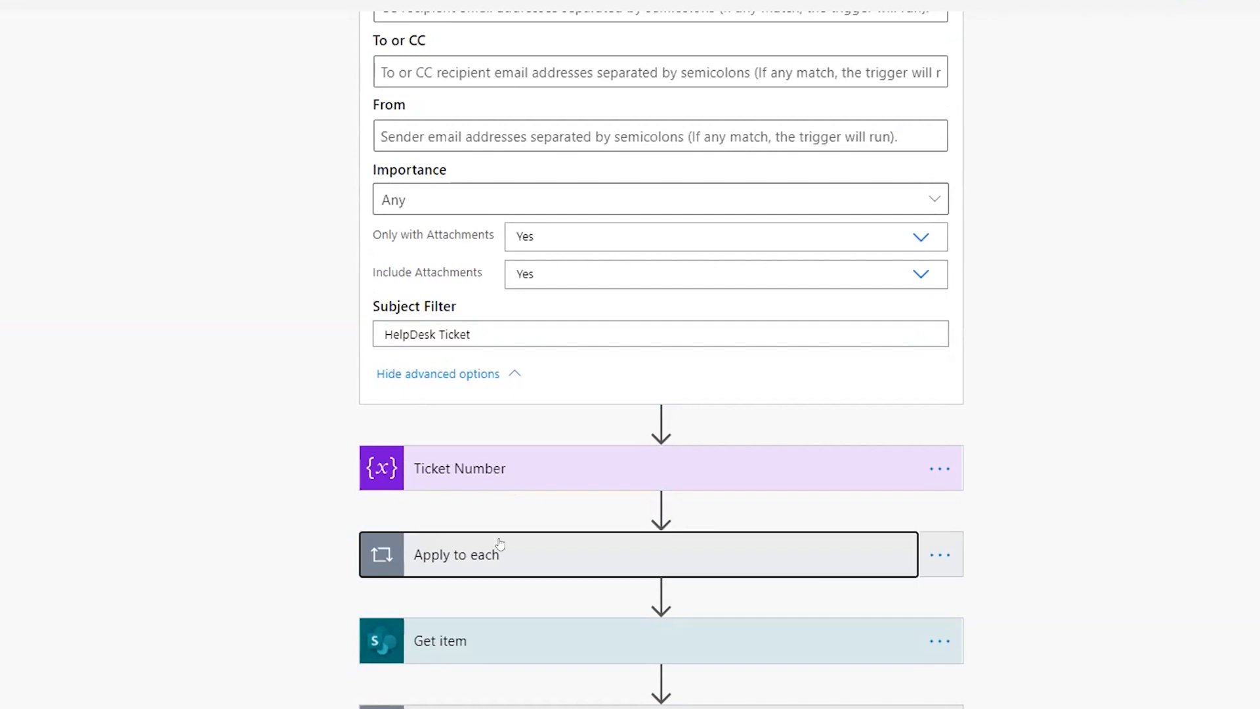
{"action": "scroll", "coordinate": [501, 542], "scroll_direction": "down", "scroll_amount": 4}
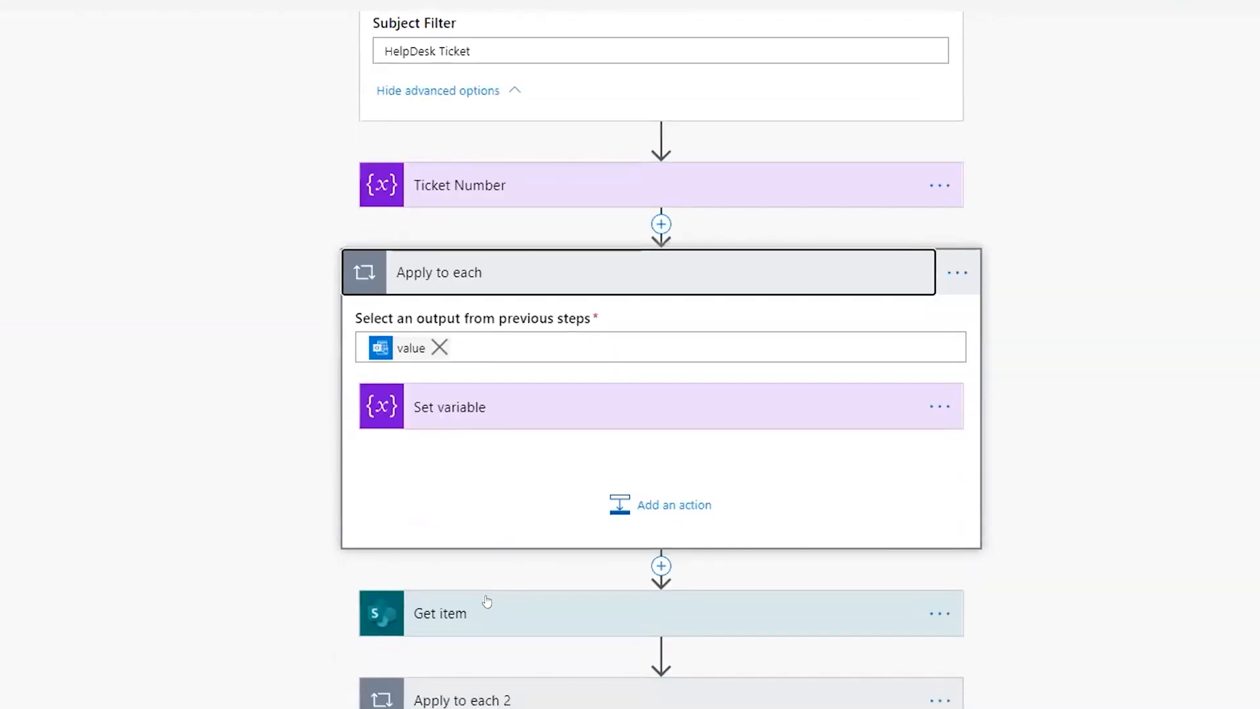
{"action": "scroll", "coordinate": [433, 612], "scroll_direction": "down", "scroll_amount": 3}
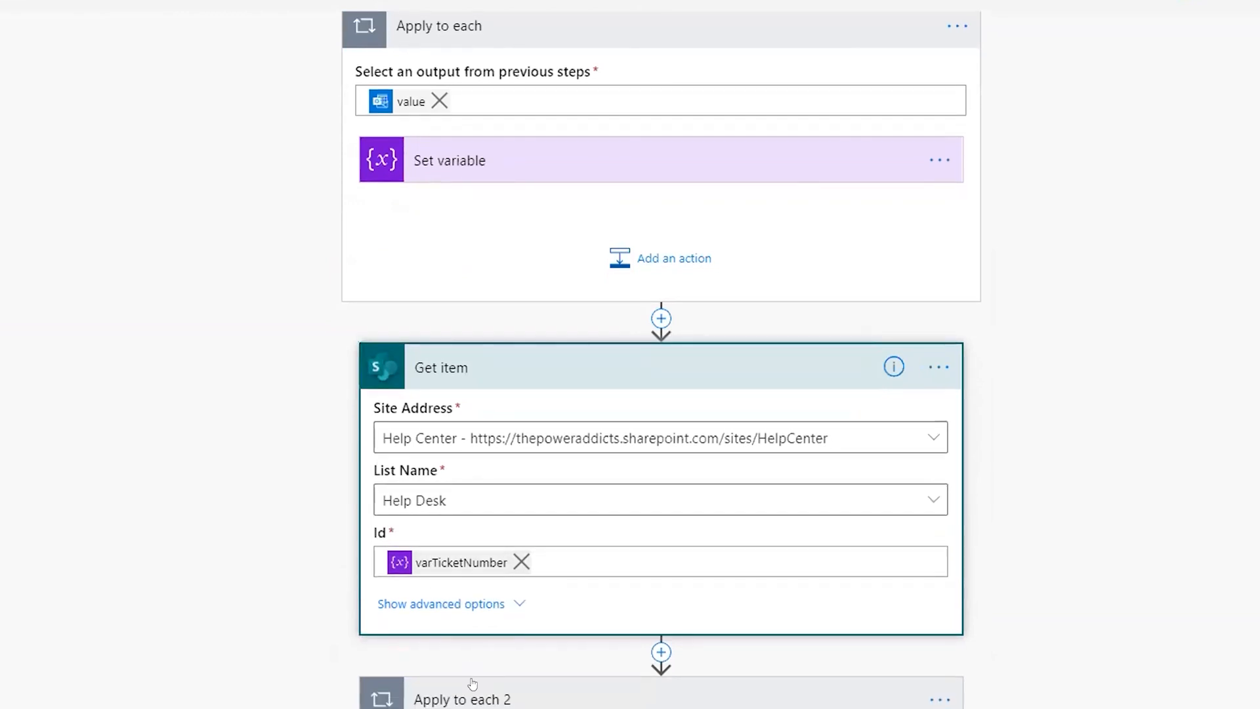
{"action": "scroll", "coordinate": [453, 582], "scroll_direction": "down", "scroll_amount": 4}
{"action": "left_click", "coordinate": [459, 582]}
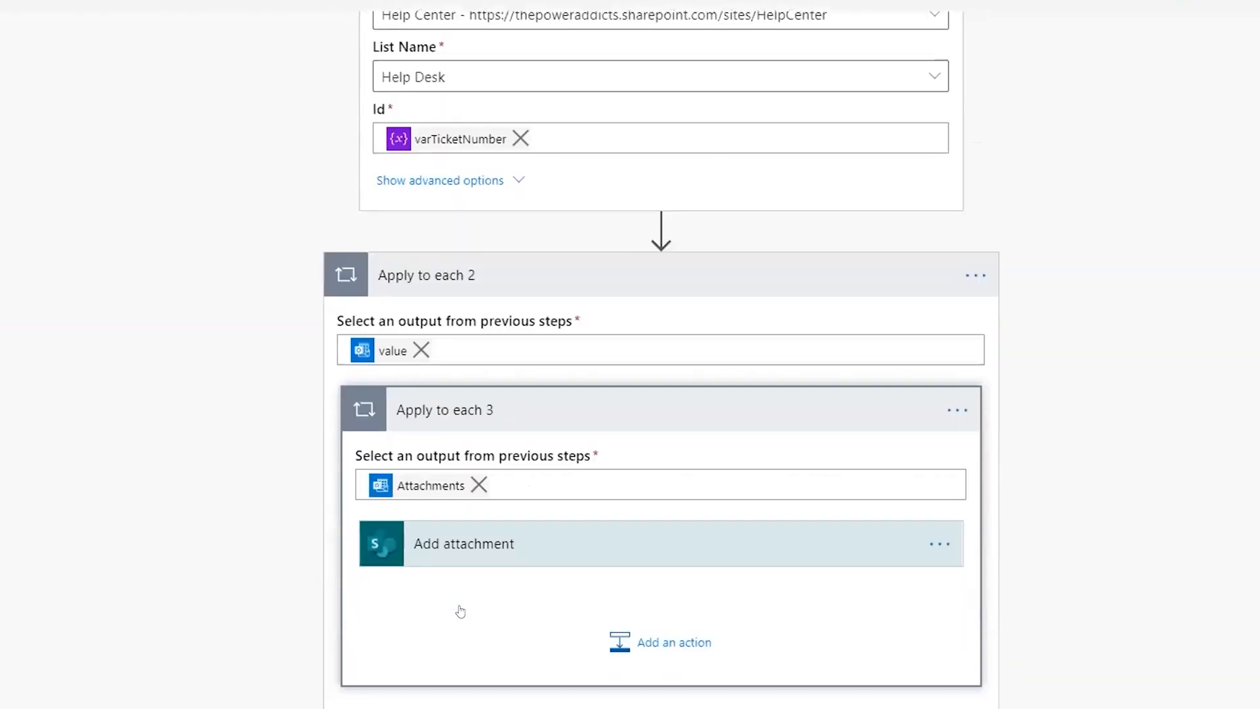
{"action": "left_click", "coordinate": [470, 553]}
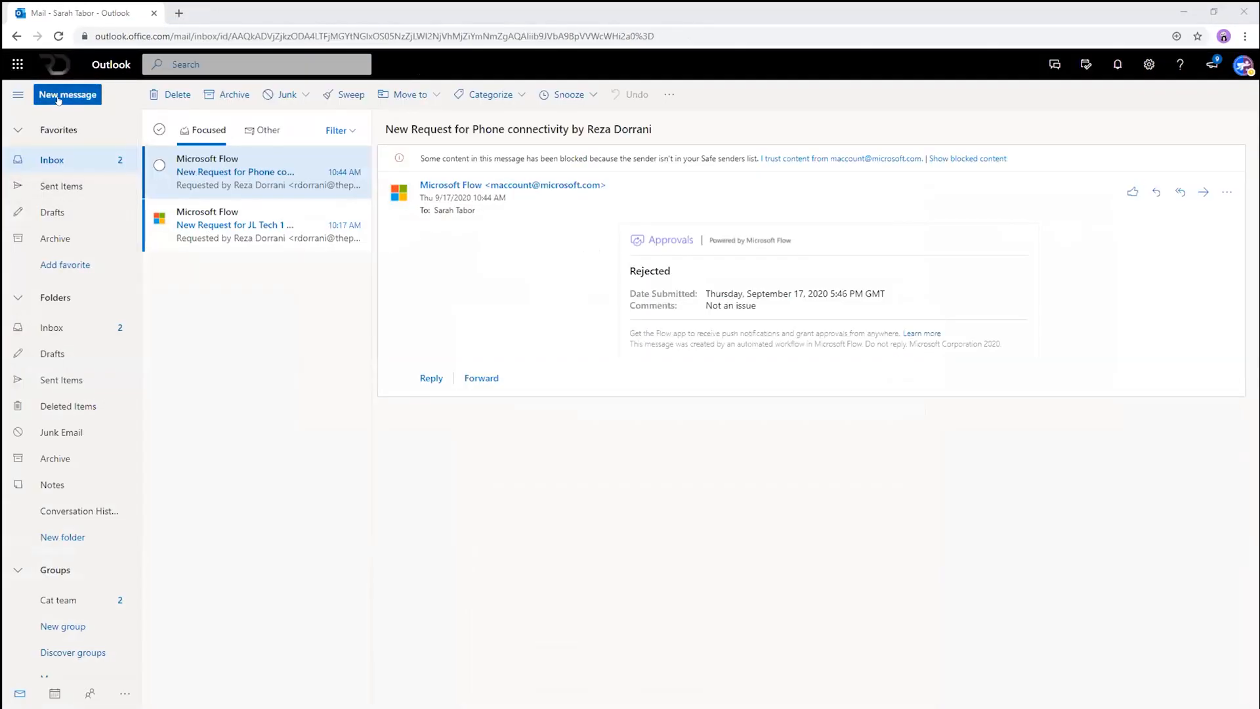
- Compose a new Outlook message to the flow owner with subject "HelpDesk Ticket 19" and body "sample text", checking the ticket ID in the SharePoint Help Desk list
{"action": "left_click", "coordinate": [58, 98]}
{"action": "type", "text": "rez"}
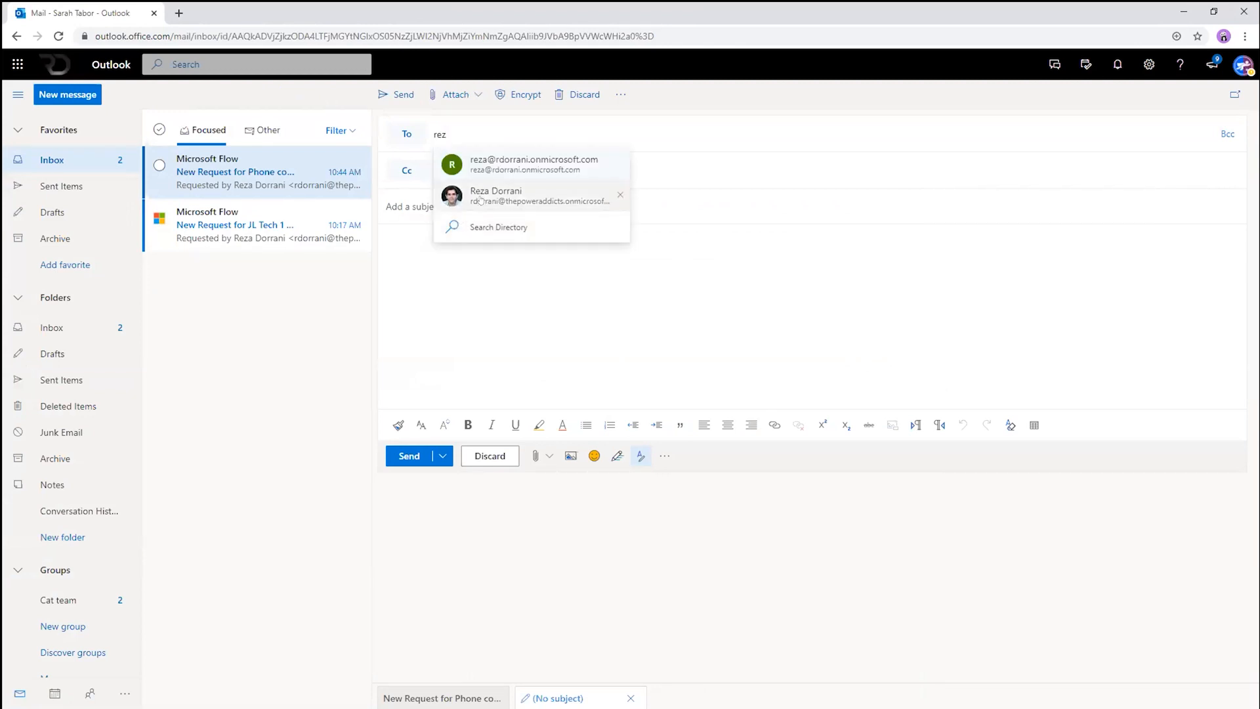
{"action": "left_click", "coordinate": [473, 197]}
{"action": "left_click", "coordinate": [471, 199]}
{"action": "type", "text": "HelpDesk Ticket"}
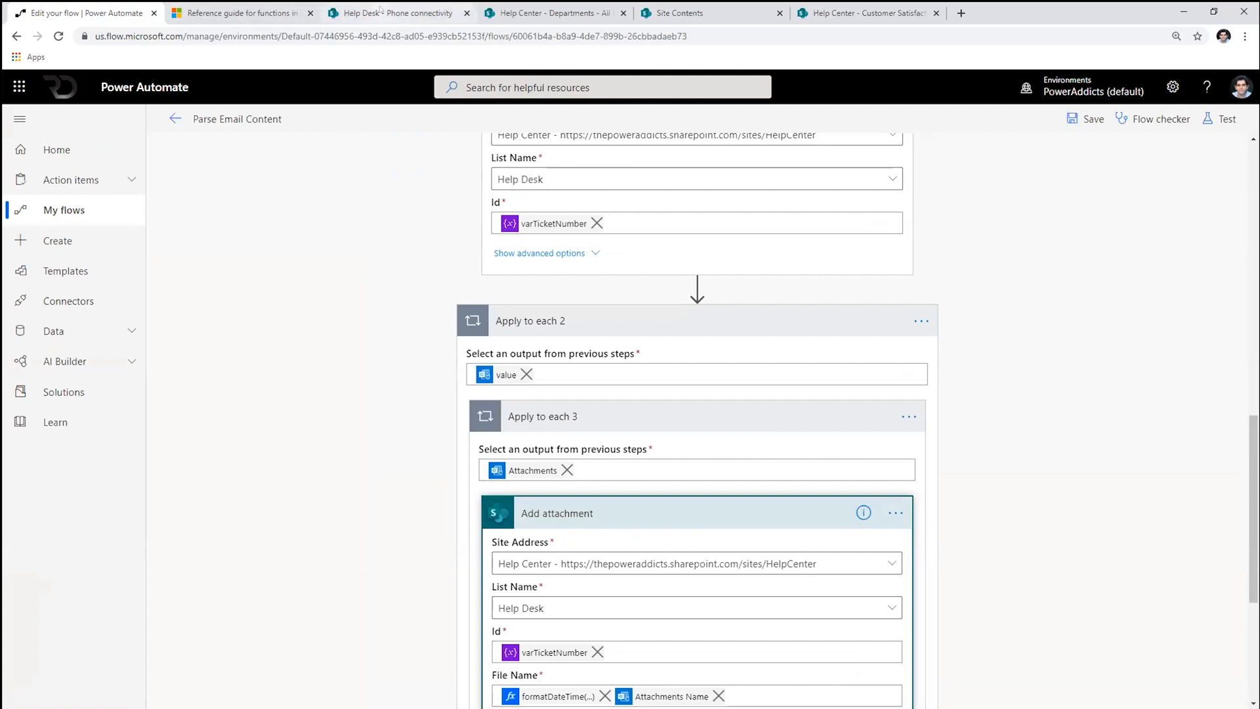
{"action": "left_click", "coordinate": [391, 13]}
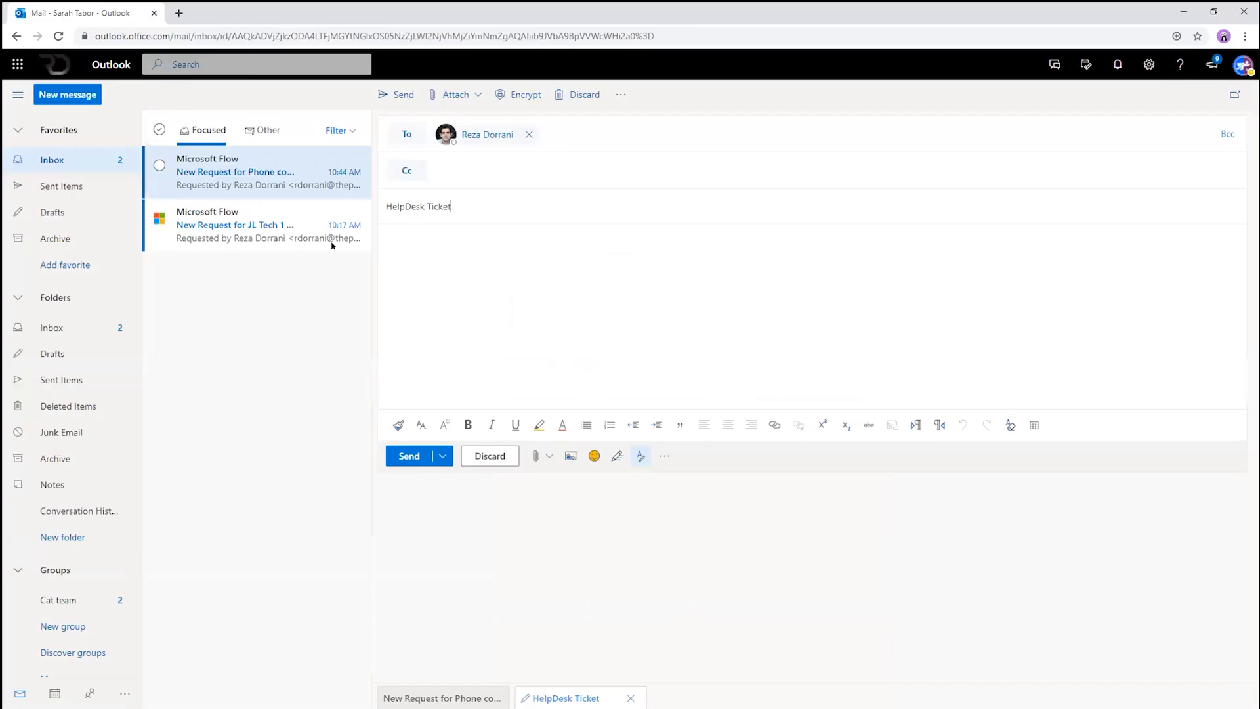
{"action": "type", "text": "19"}
{"action": "type", "text": "sample text"}
- Attach Capture.PNG from the Desktop folder to the HelpDesk Ticket 19 email and send it
{"action": "left_click", "coordinate": [477, 94]}
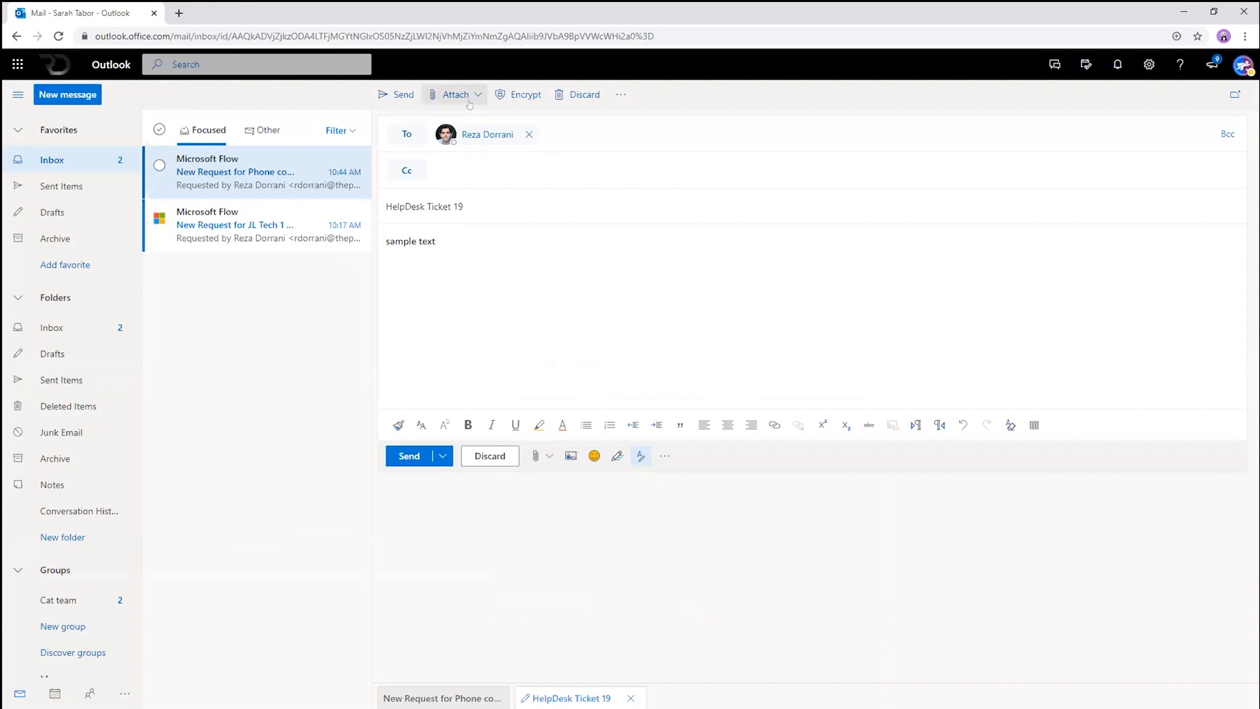
{"action": "left_click", "coordinate": [461, 113]}
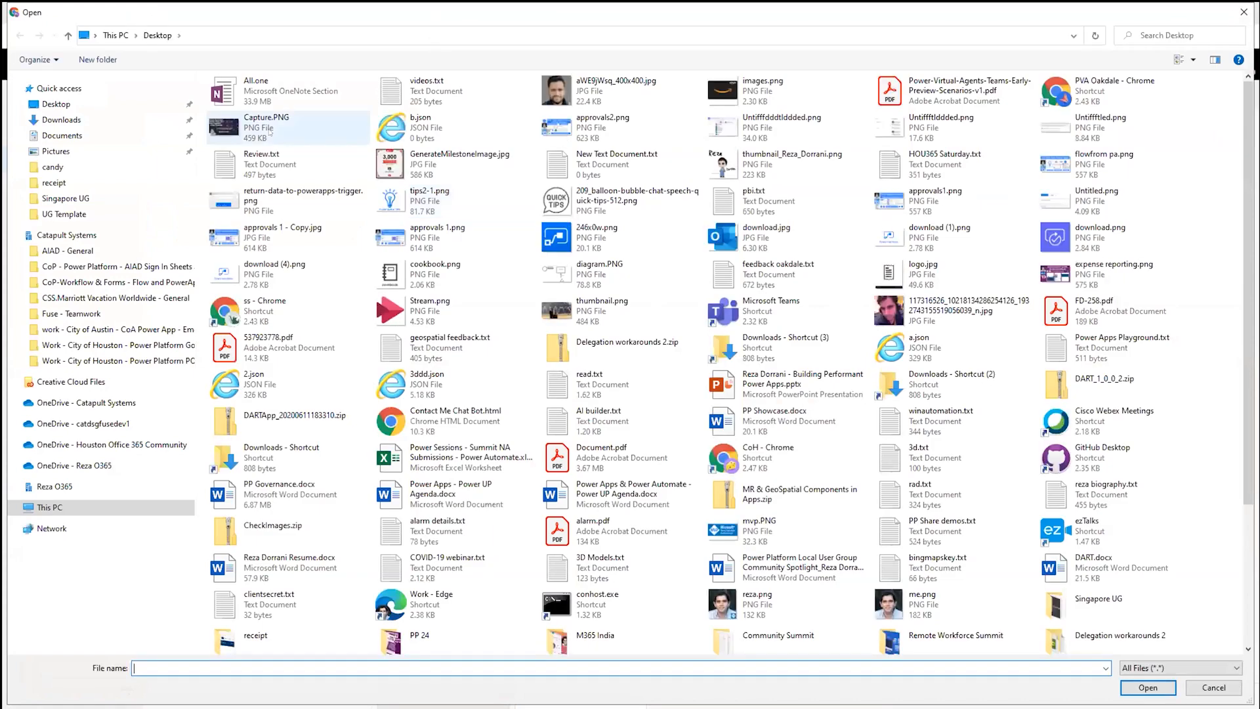
{"action": "double_click", "coordinate": [266, 125]}
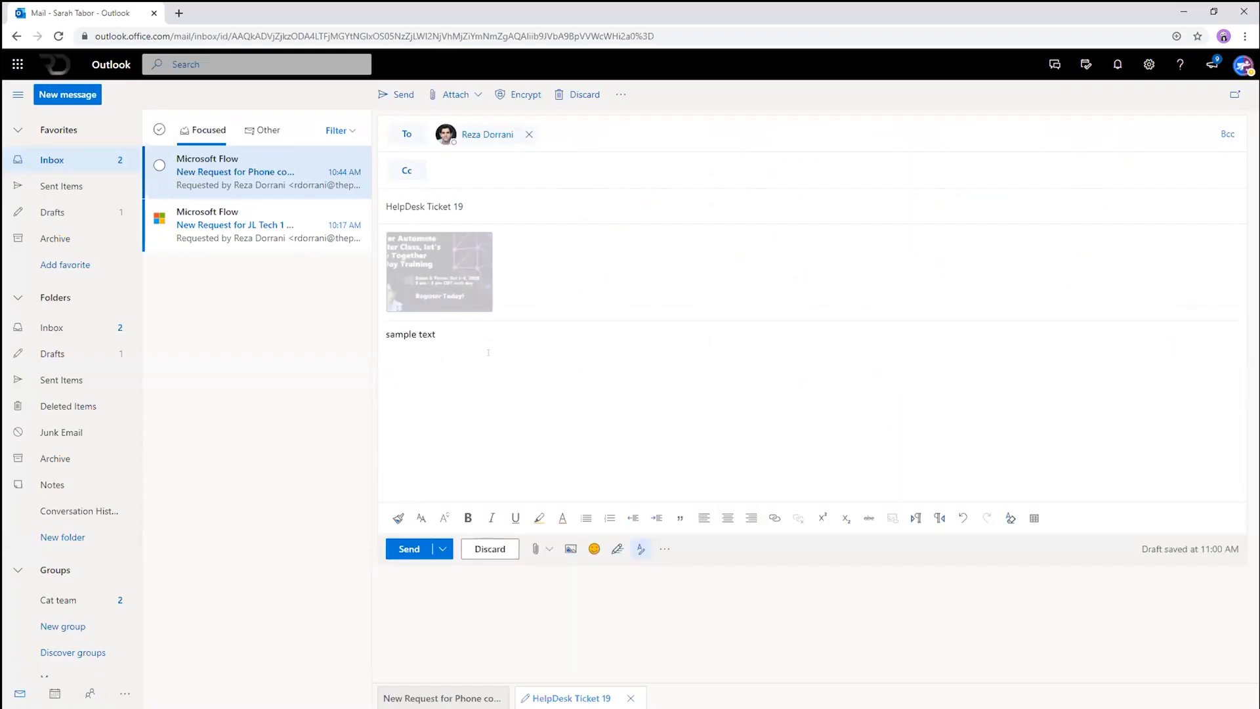
{"action": "left_click", "coordinate": [414, 550]}
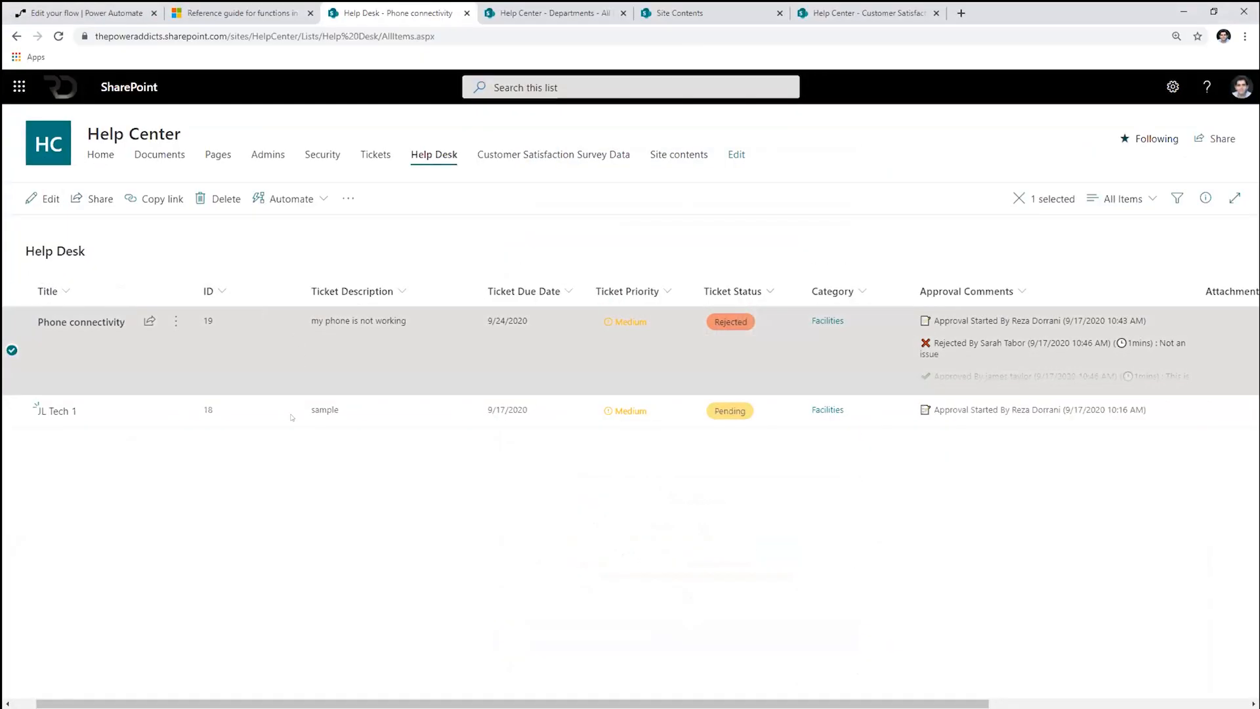
- Return to Power Automate and leave the Parse Email Content editor to check the flow's run history
{"action": "left_click", "coordinate": [91, 14]}
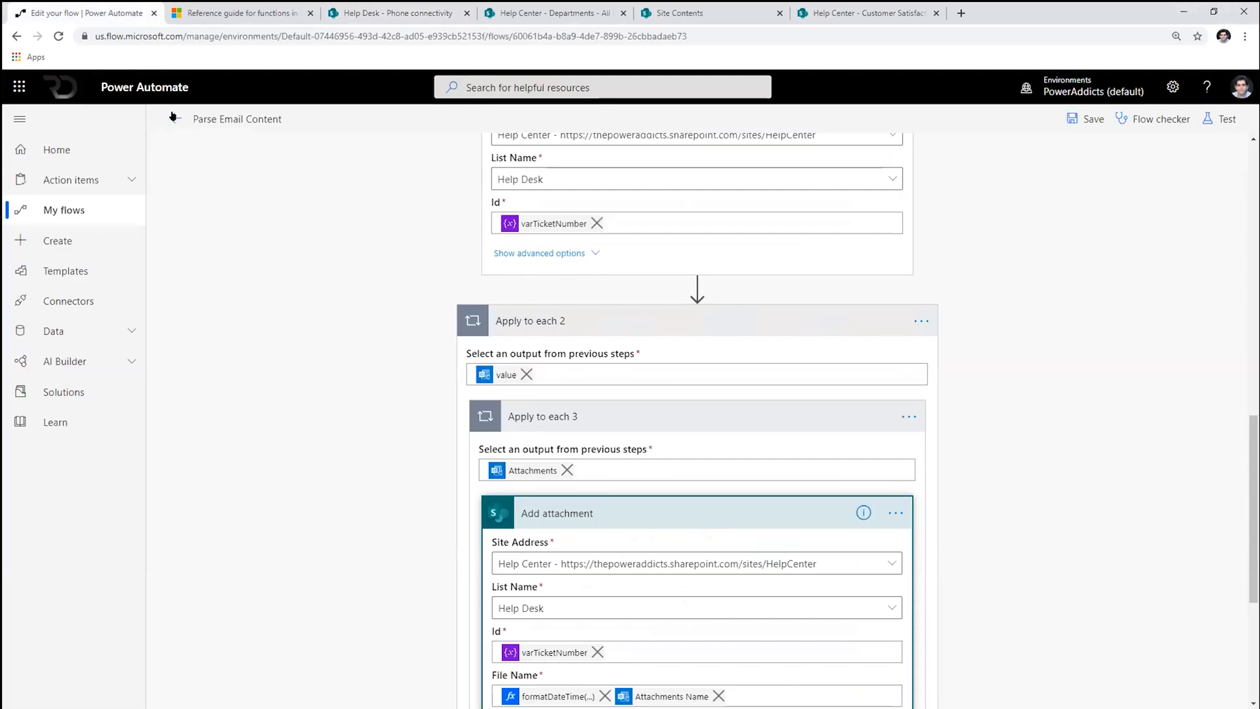
{"action": "left_click", "coordinate": [174, 119]}
{"action": "right_click", "coordinate": [366, 299]}
{"action": "left_click", "coordinate": [318, 419]}
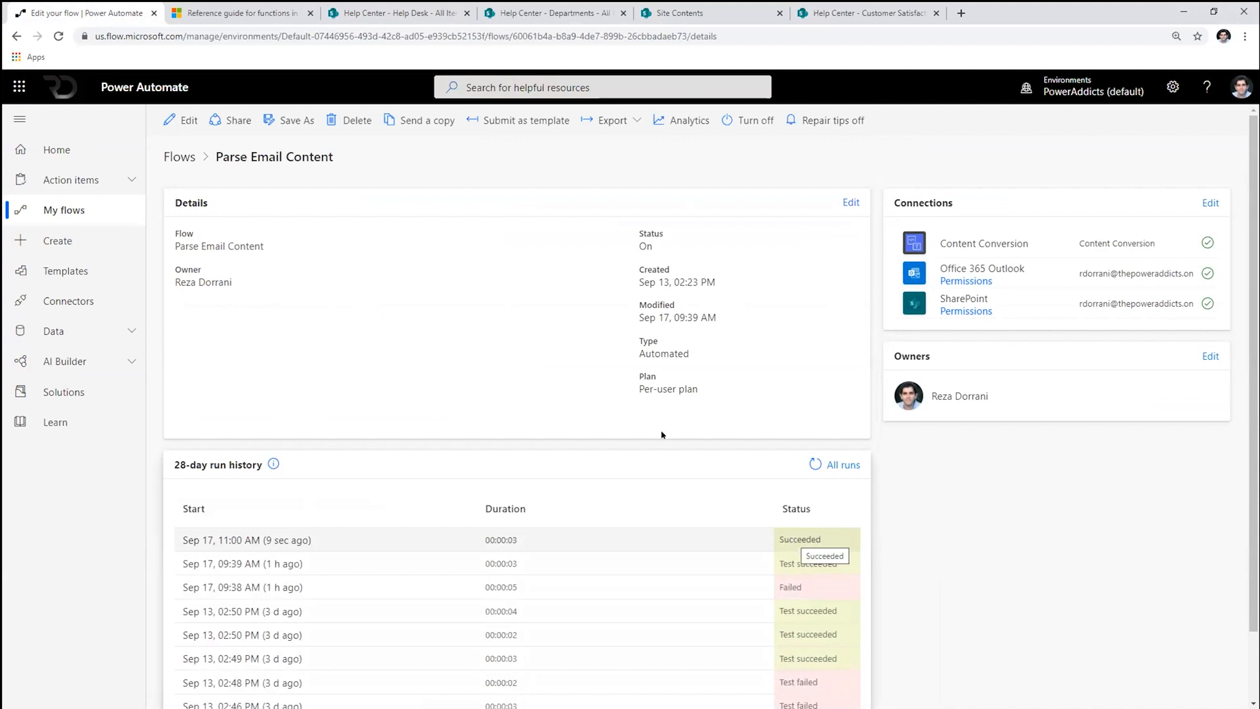
- Switch to the SharePoint Help Desk list, view the Capture.PNG attachment on the Phone connectivity ticket, and close the ticket details
{"action": "left_click", "coordinate": [394, 12]}
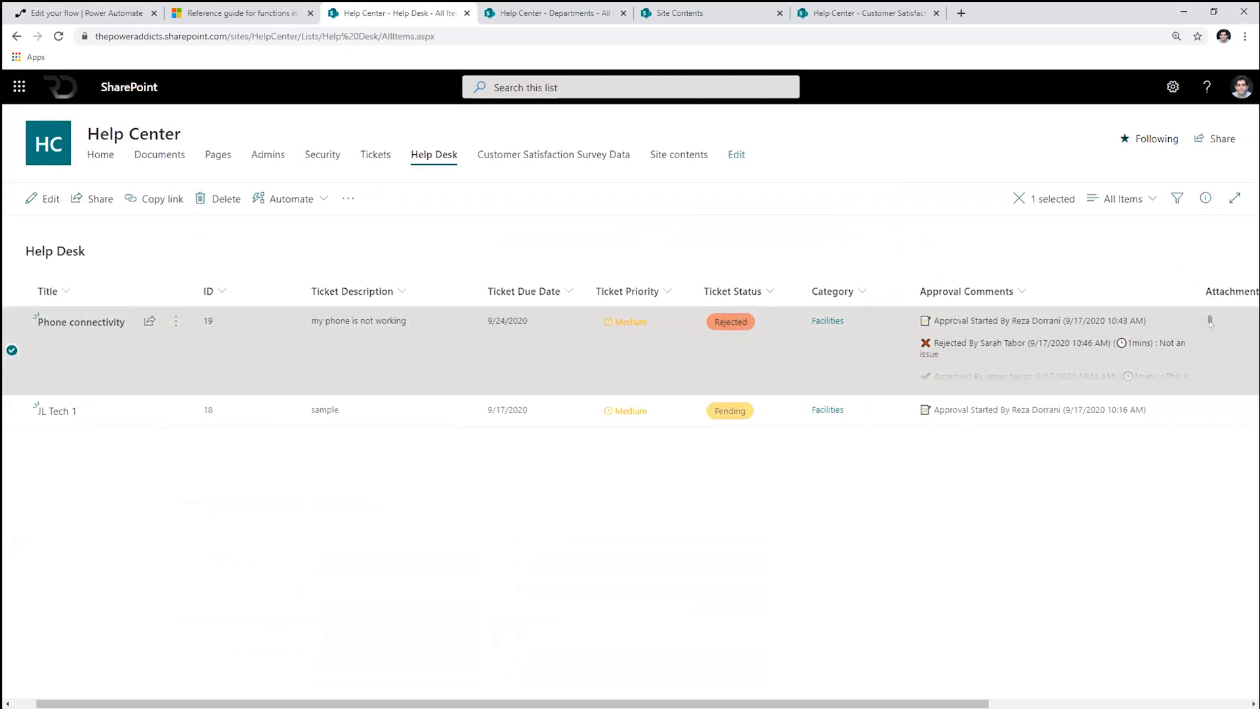
{"action": "left_click", "coordinate": [81, 322]}
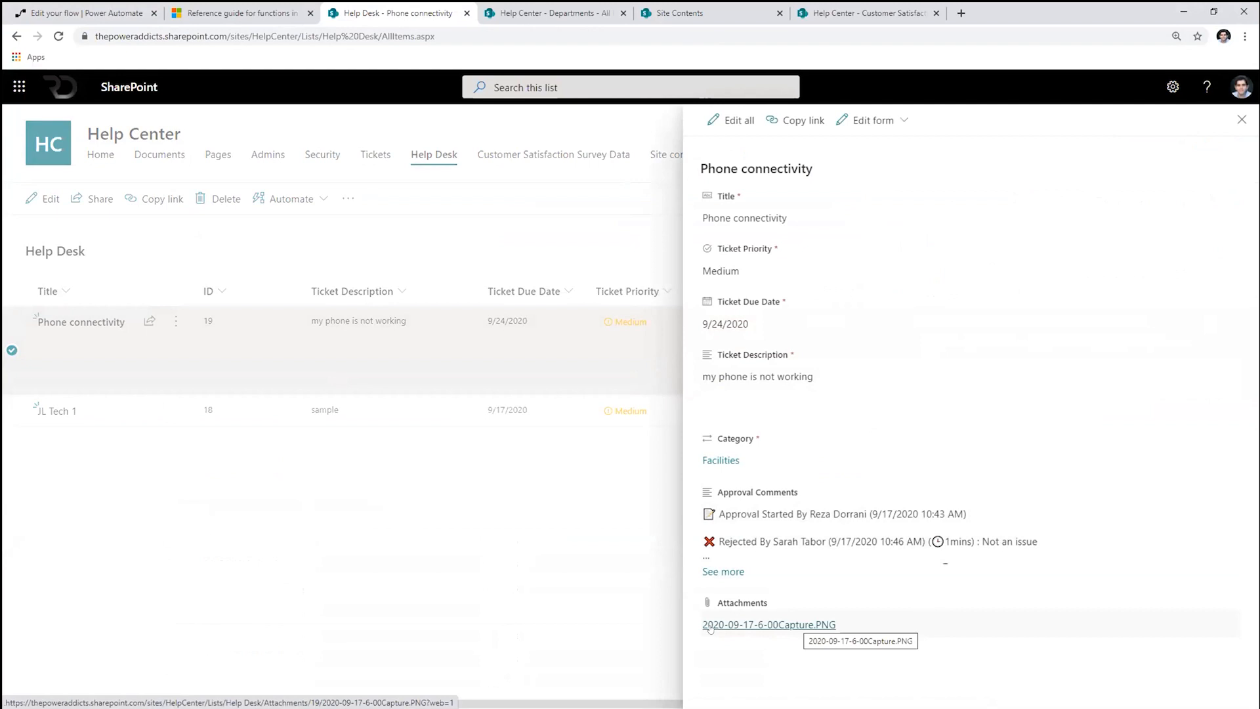
{"action": "left_click", "coordinate": [752, 626]}
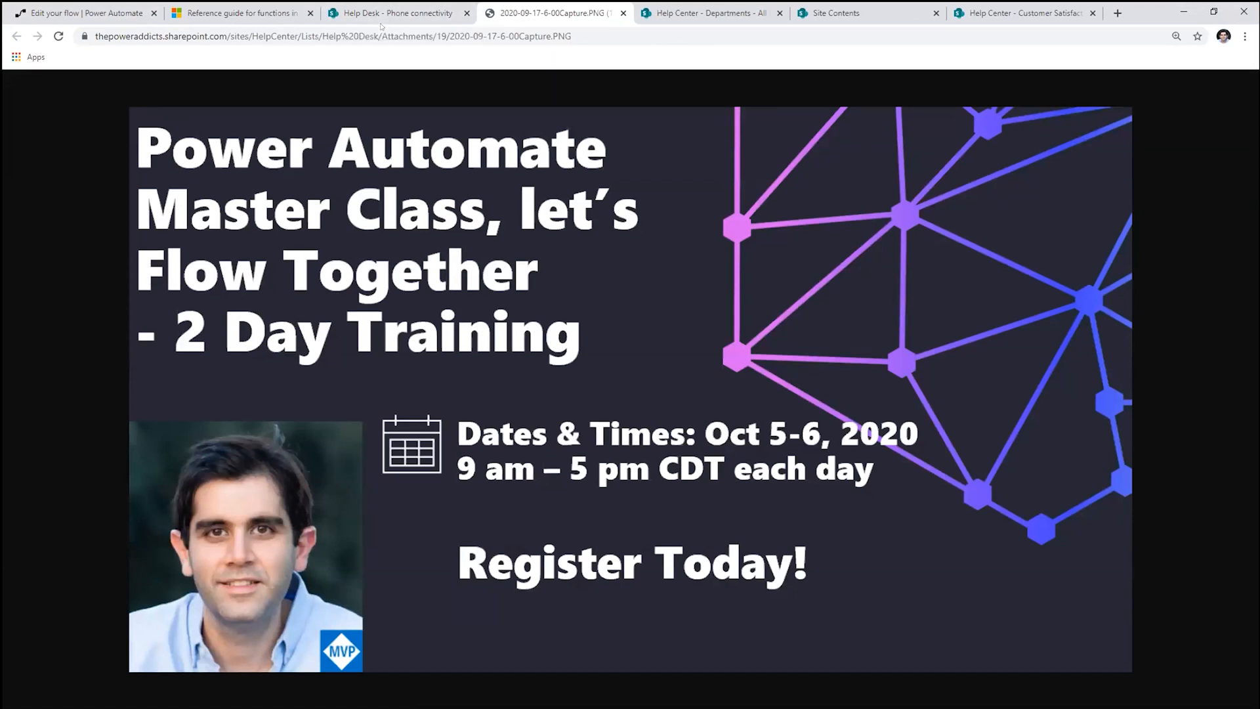
{"action": "left_click", "coordinate": [423, 23]}
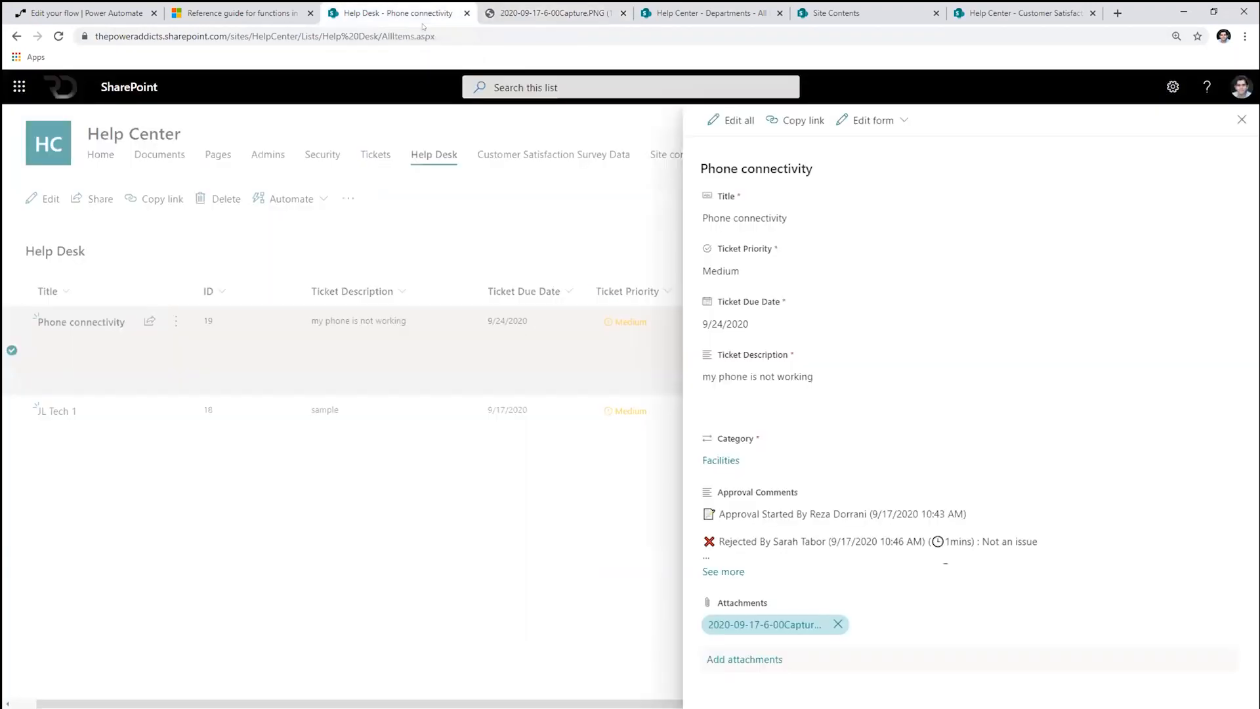
{"action": "left_click", "coordinate": [1239, 121]}
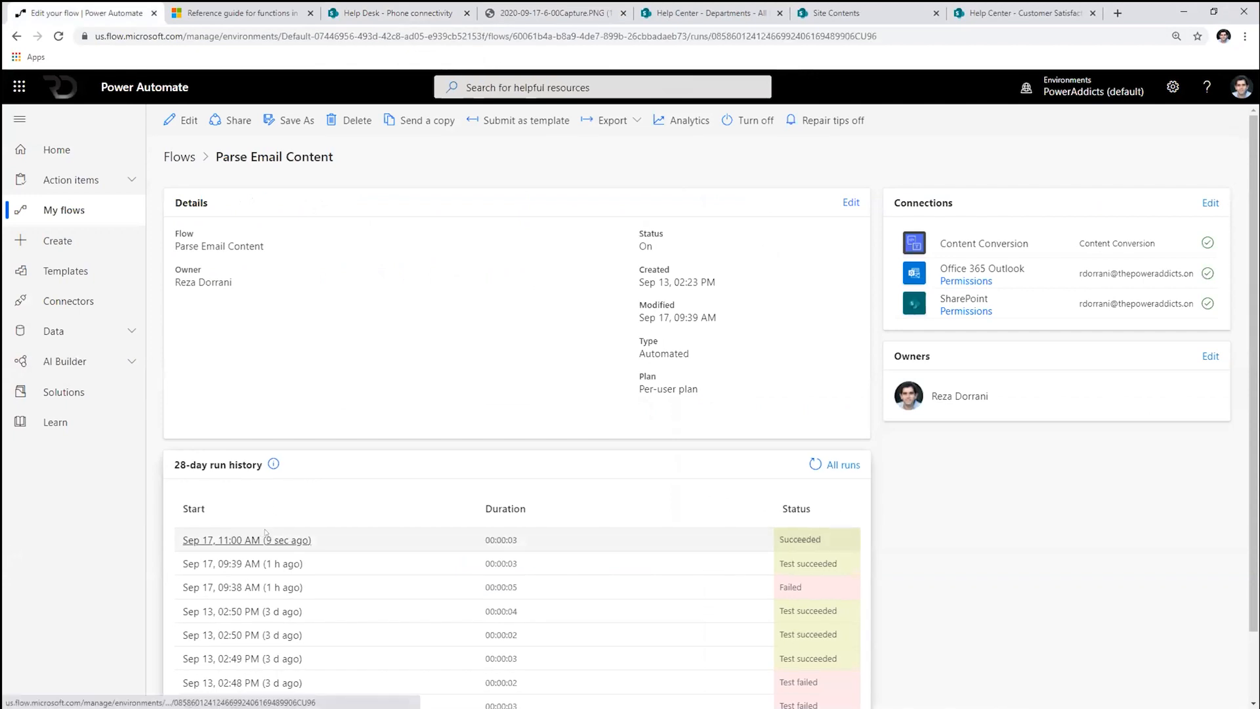
- Open the Sep 17, 11:00 AM run of Parse Email Content and examine the Ticket Number and Set variable values
{"action": "left_click", "coordinate": [225, 455]}
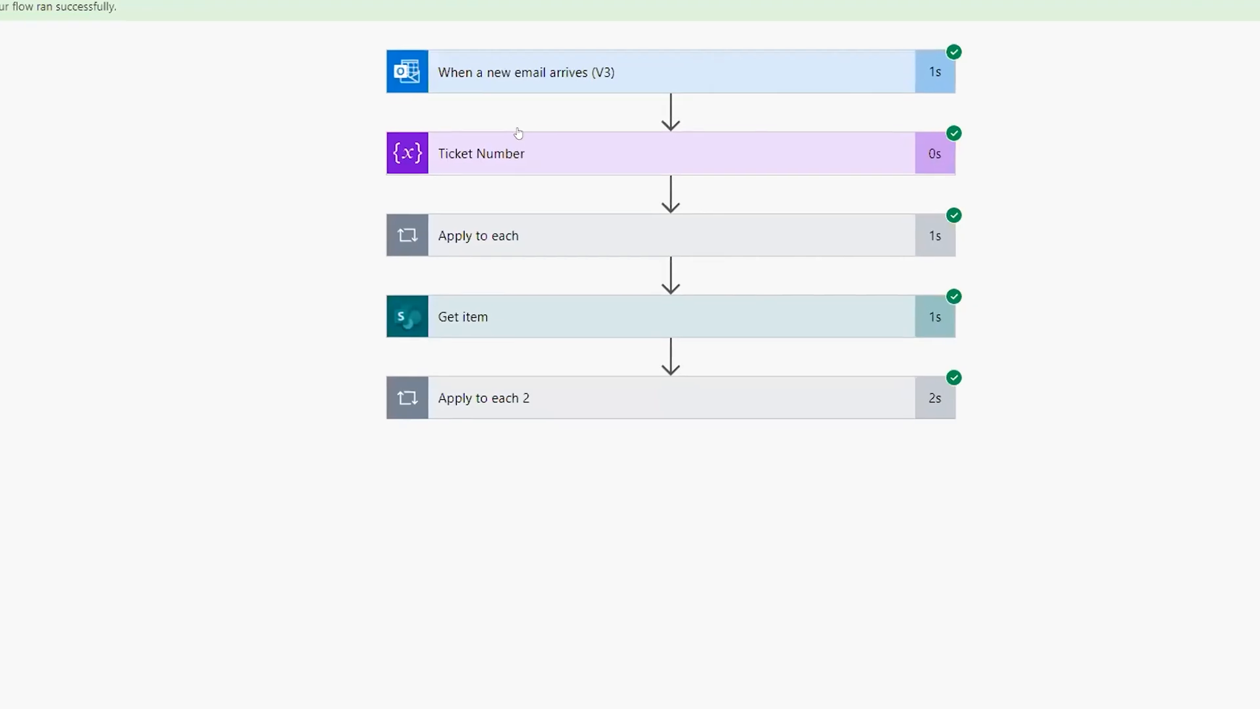
{"action": "left_click", "coordinate": [545, 126]}
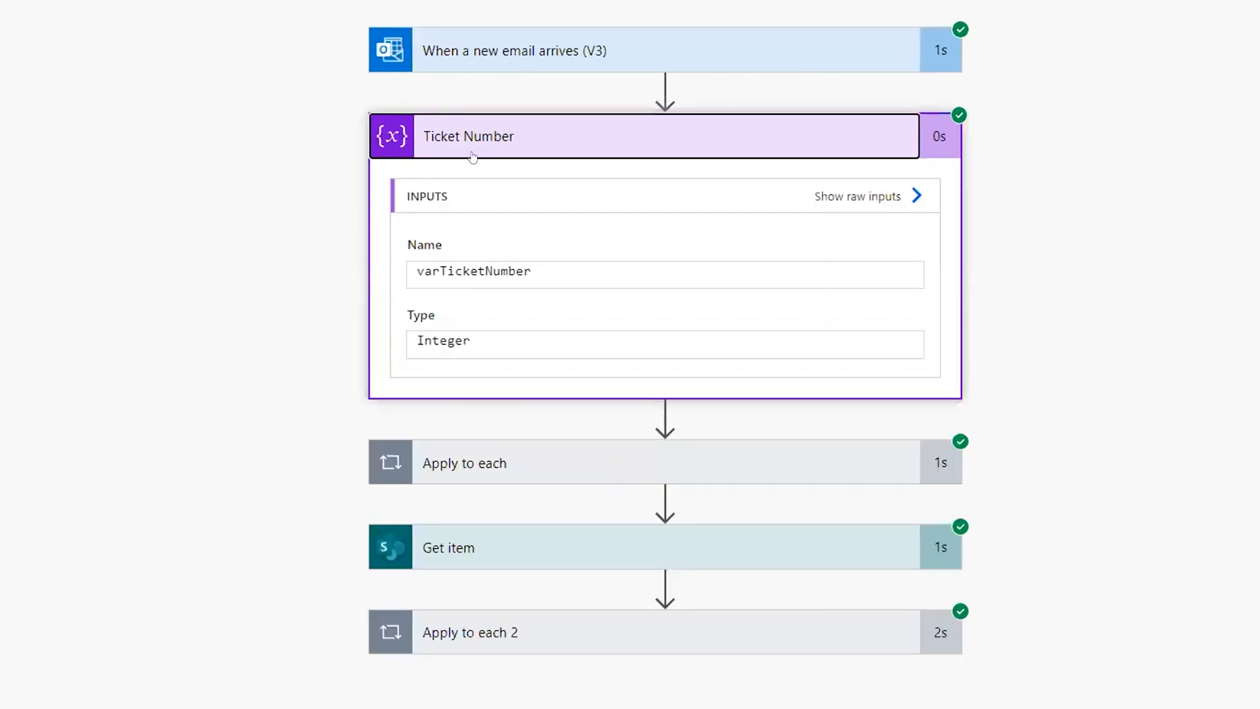
{"action": "left_click", "coordinate": [399, 470]}
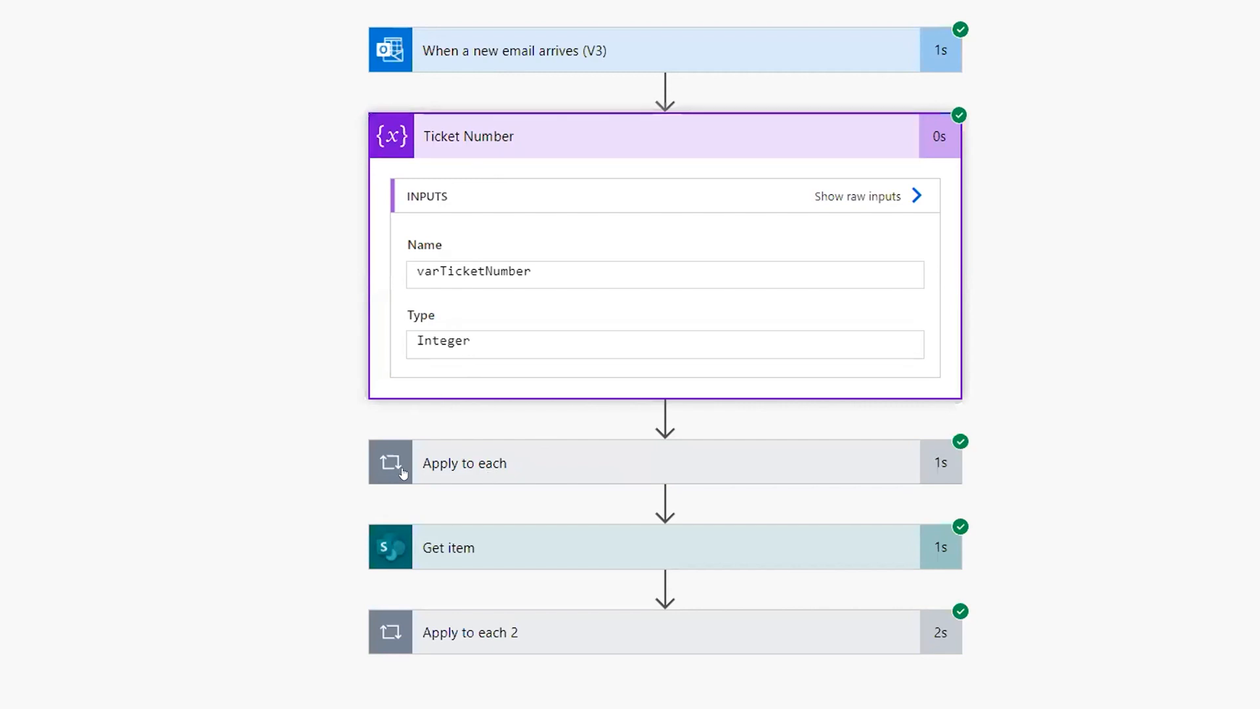
{"action": "left_click", "coordinate": [494, 469]}
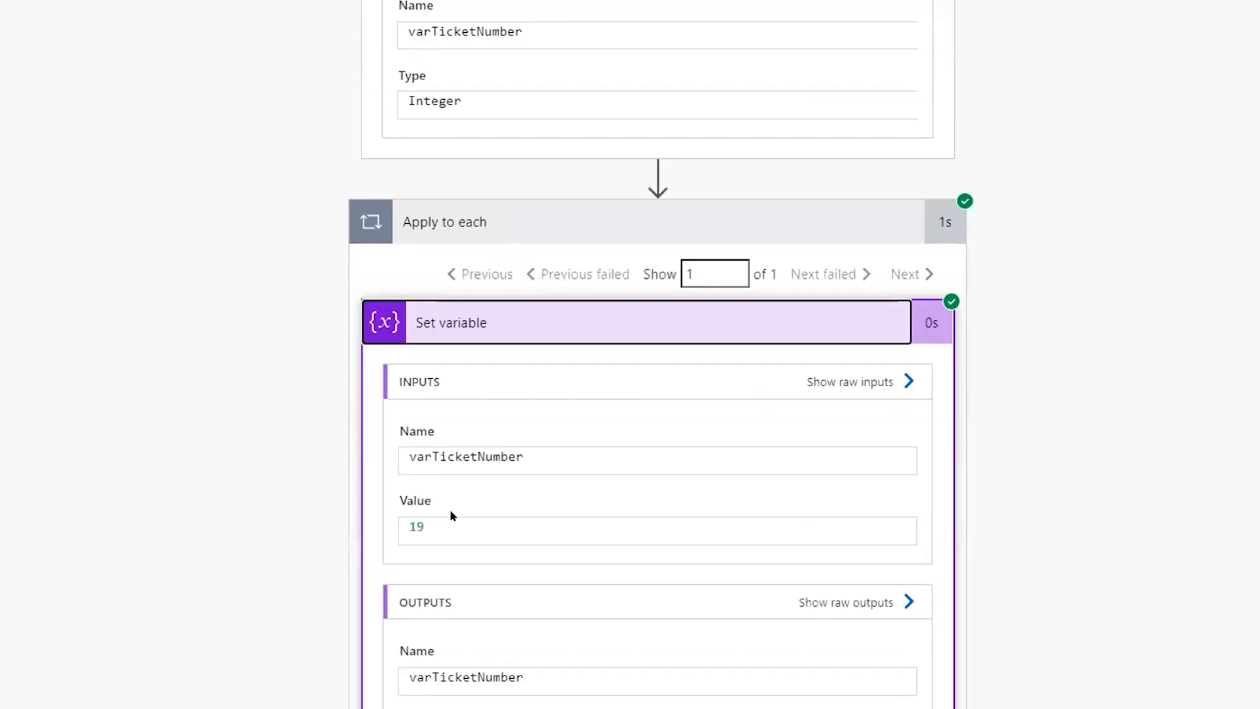
{"action": "scroll", "coordinate": [452, 472], "scroll_direction": "down", "scroll_amount": 3}
{"action": "left_click_drag", "start_coordinate": [427, 484], "coordinate": [397, 485]}
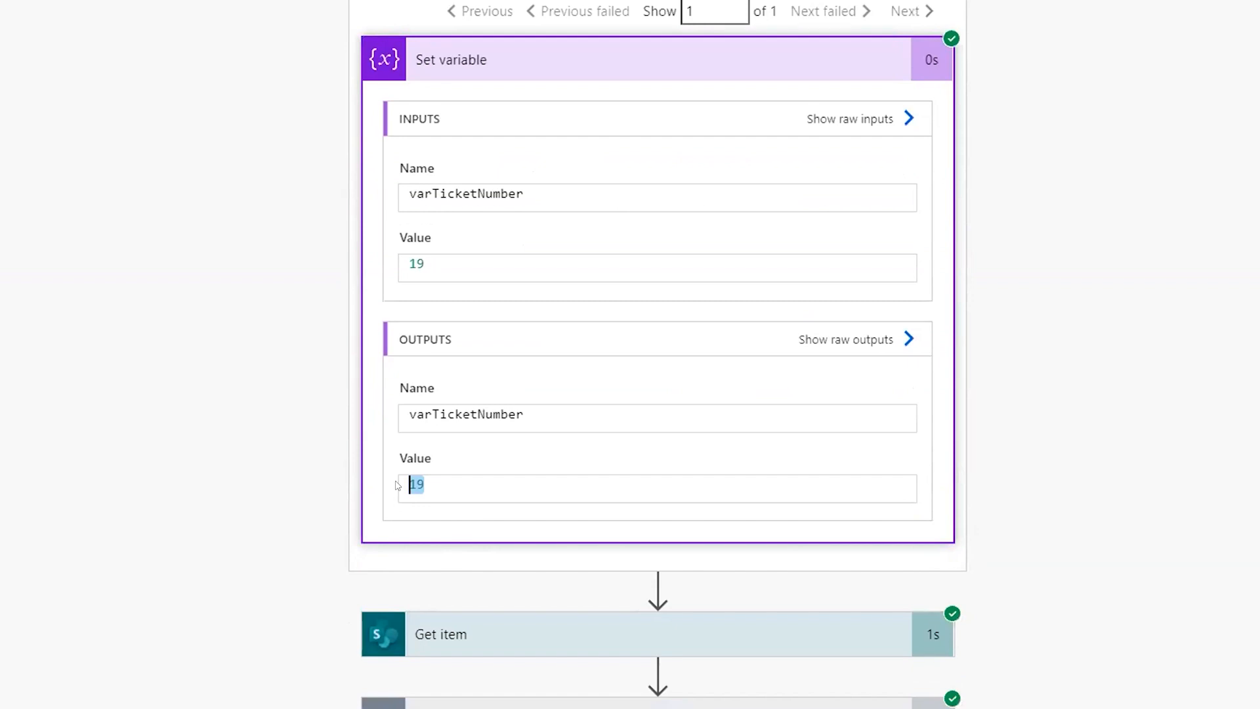
{"action": "left_click_drag", "start_coordinate": [432, 487], "coordinate": [411, 485]}
- Expand Get item in the run and examine its Id input and the returned ticket fields
{"action": "scroll", "coordinate": [386, 492], "scroll_direction": "down", "scroll_amount": 1}
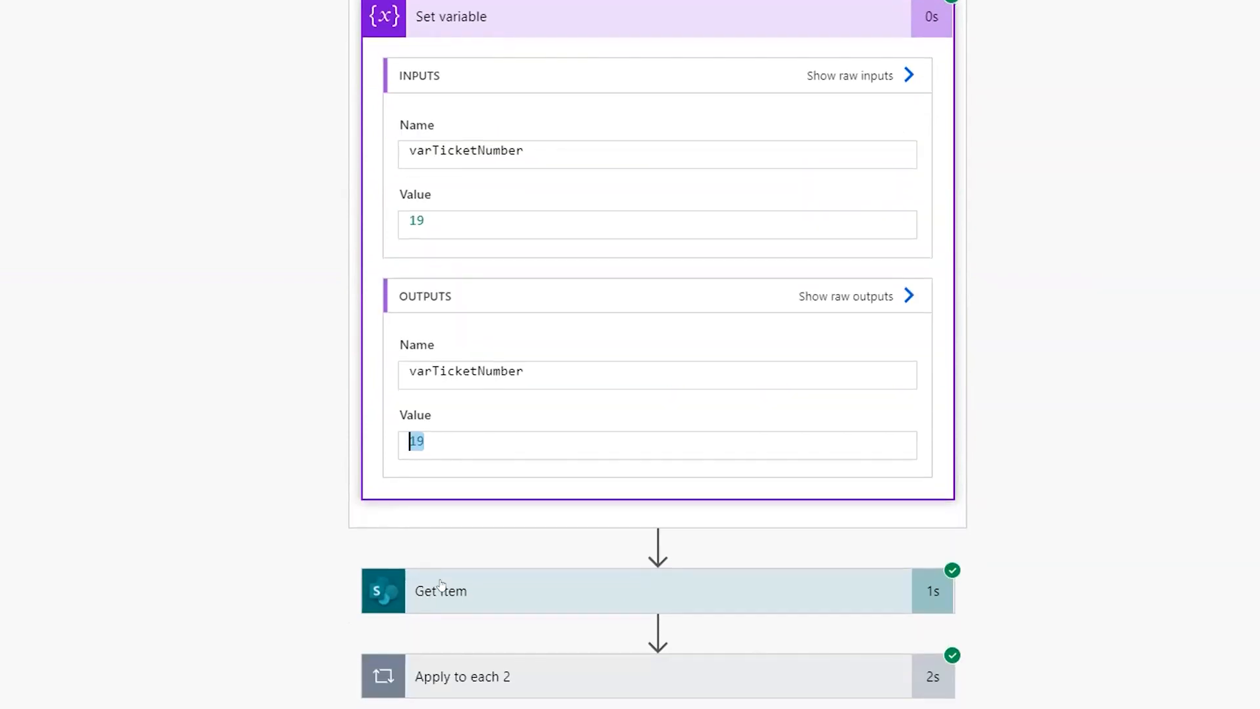
{"action": "left_click", "coordinate": [436, 588]}
{"action": "scroll", "coordinate": [434, 575], "scroll_direction": "down", "scroll_amount": 4}
{"action": "scroll", "coordinate": [435, 575], "scroll_direction": "down", "scroll_amount": 1}
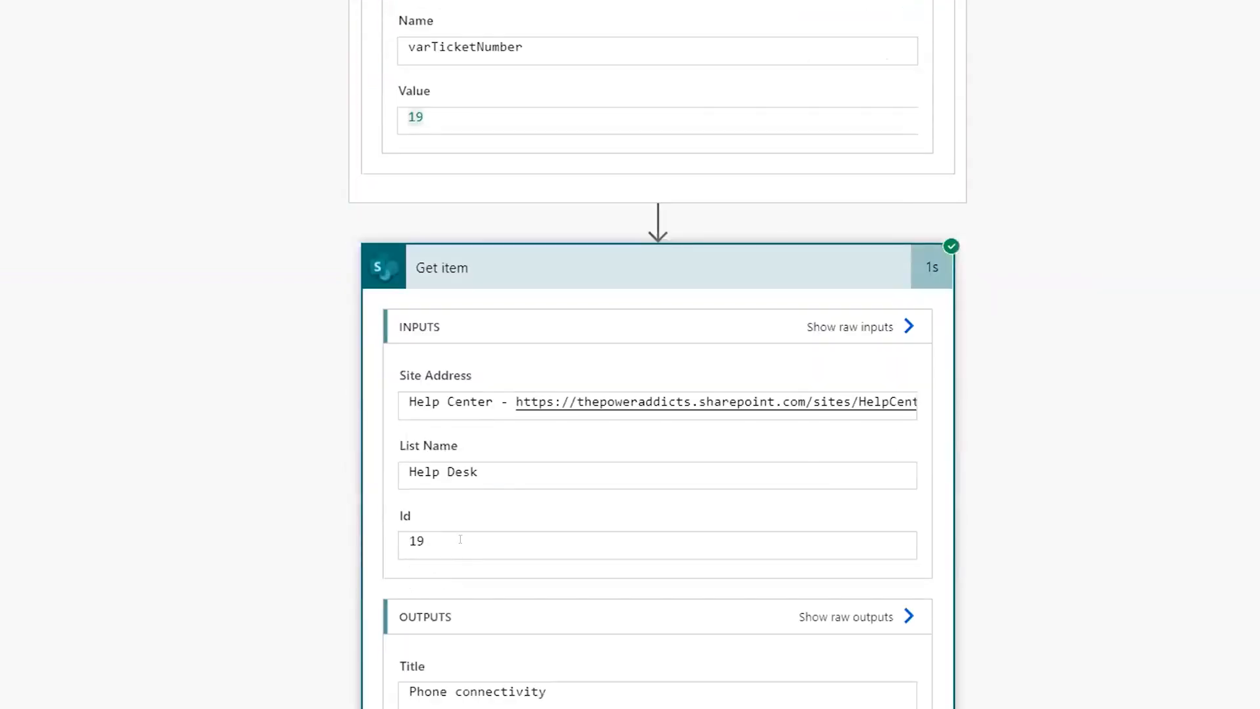
{"action": "left_click_drag", "start_coordinate": [460, 539], "coordinate": [396, 543]}
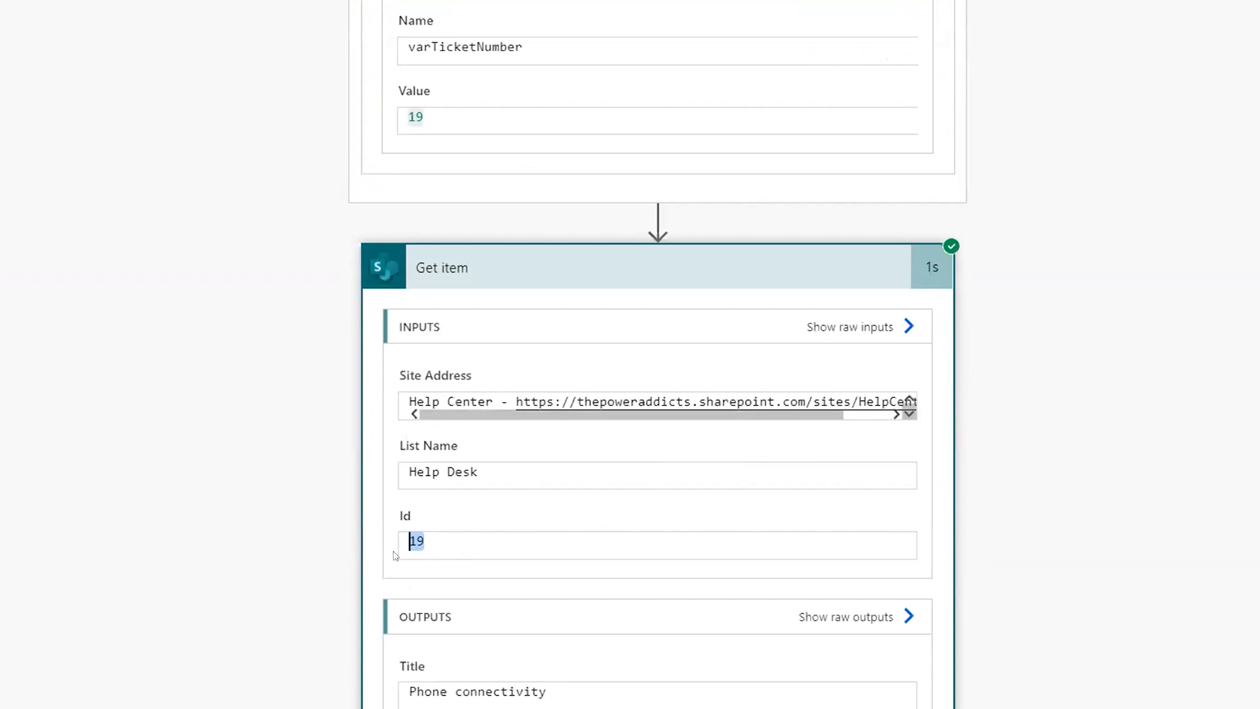
{"action": "scroll", "coordinate": [396, 555], "scroll_direction": "down", "scroll_amount": 10}
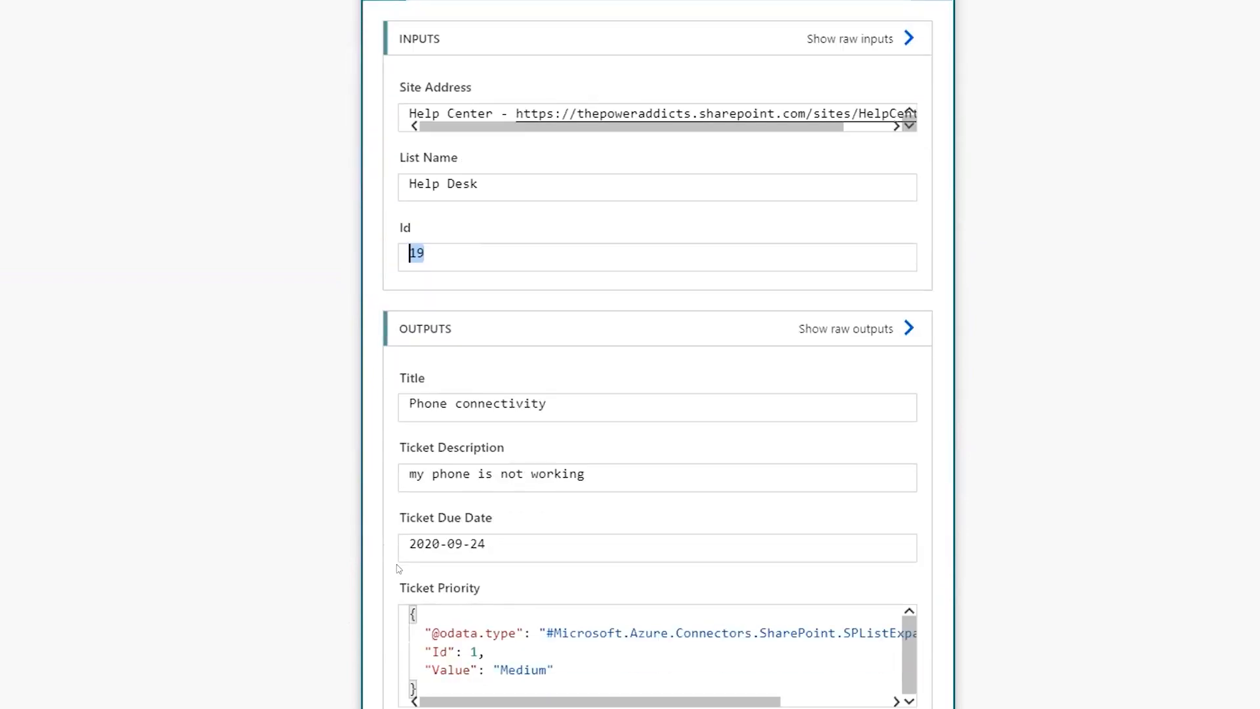
{"action": "scroll", "coordinate": [398, 568], "scroll_direction": "down", "scroll_amount": 20}
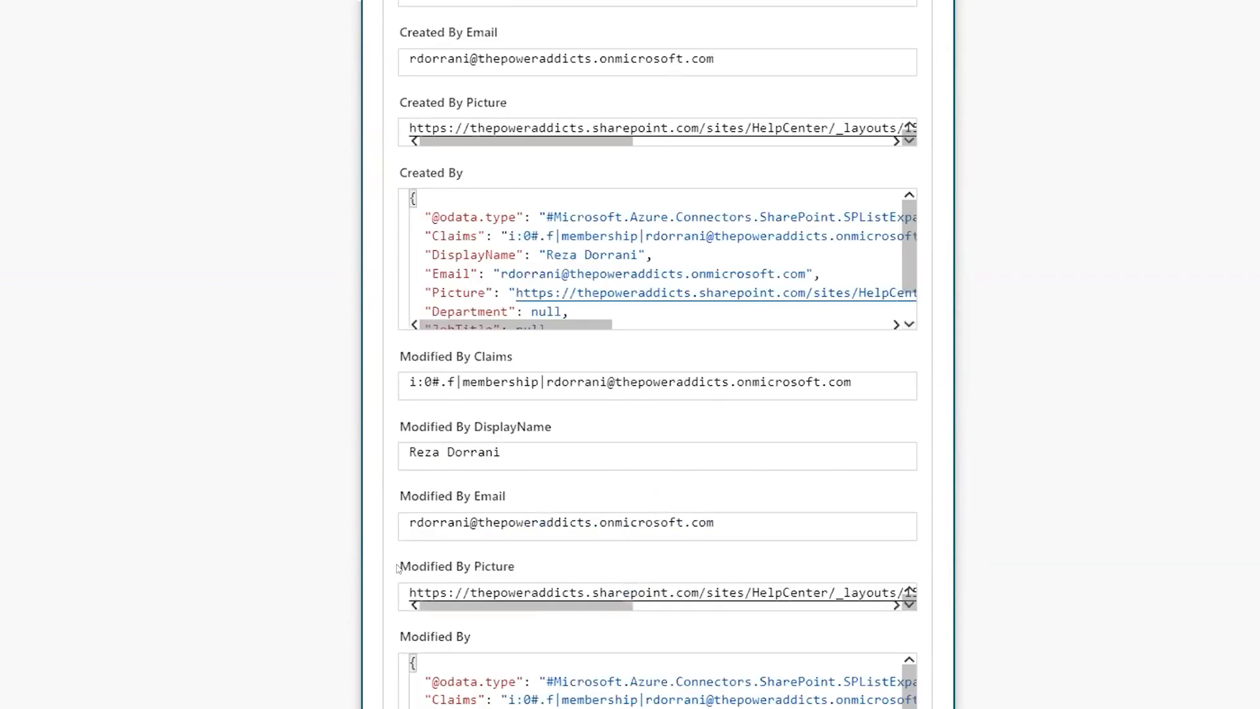
{"action": "scroll", "coordinate": [398, 568], "scroll_direction": "down", "scroll_amount": 5}
- Expand Apply to each 2 and Apply to each 3 in the run and inspect the Add attachment inputs
{"action": "left_click", "coordinate": [459, 675]}
{"action": "scroll", "coordinate": [452, 663], "scroll_direction": "down", "scroll_amount": 2}
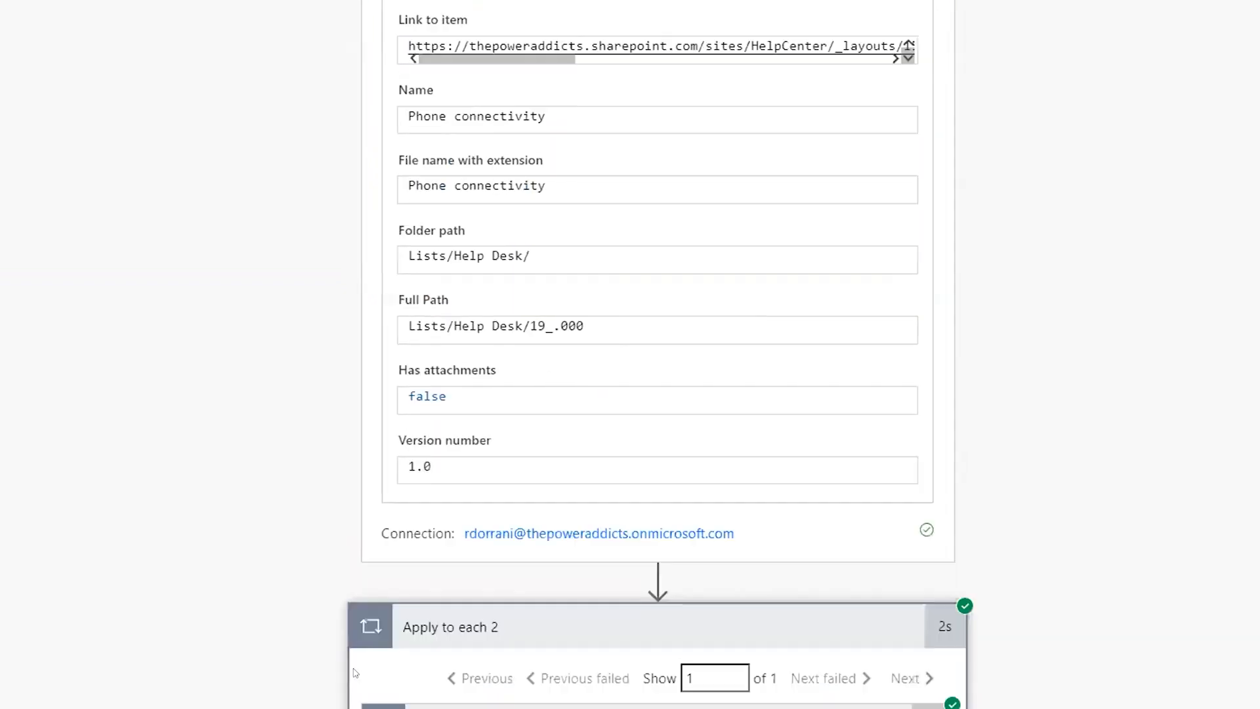
{"action": "left_click", "coordinate": [517, 654]}
{"action": "scroll", "coordinate": [516, 646], "scroll_direction": "down", "scroll_amount": 2}
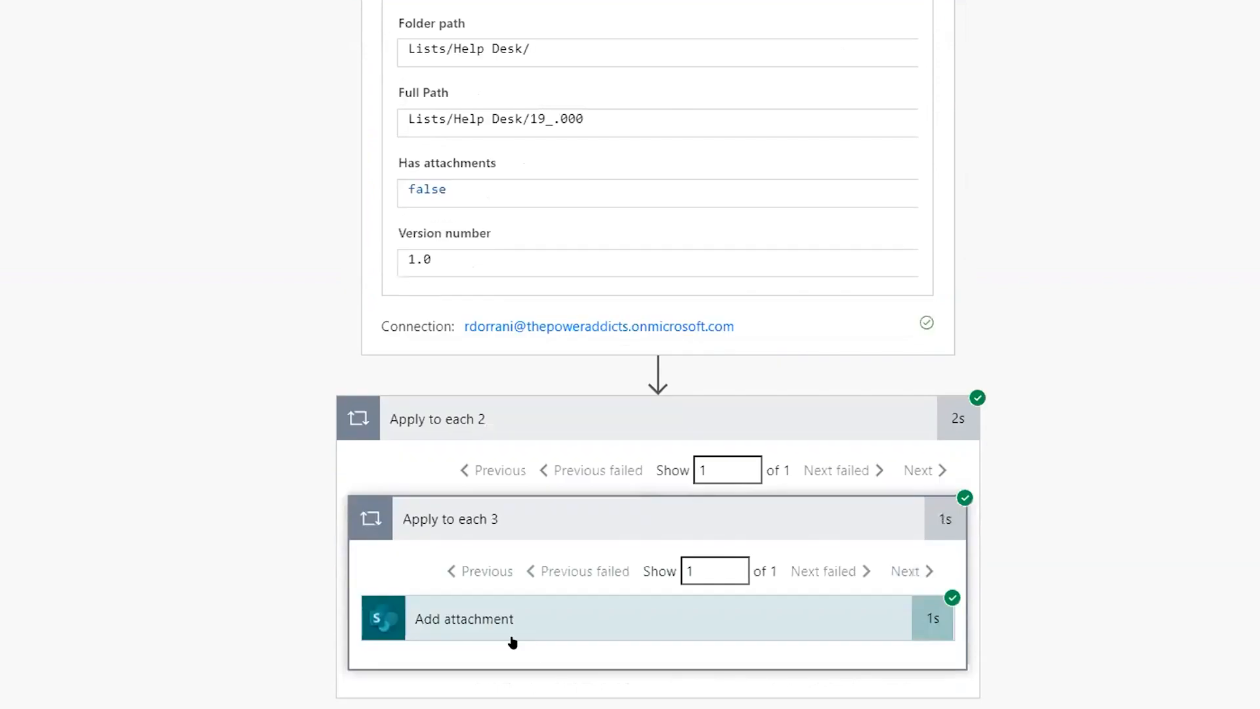
{"action": "left_click", "coordinate": [505, 630]}
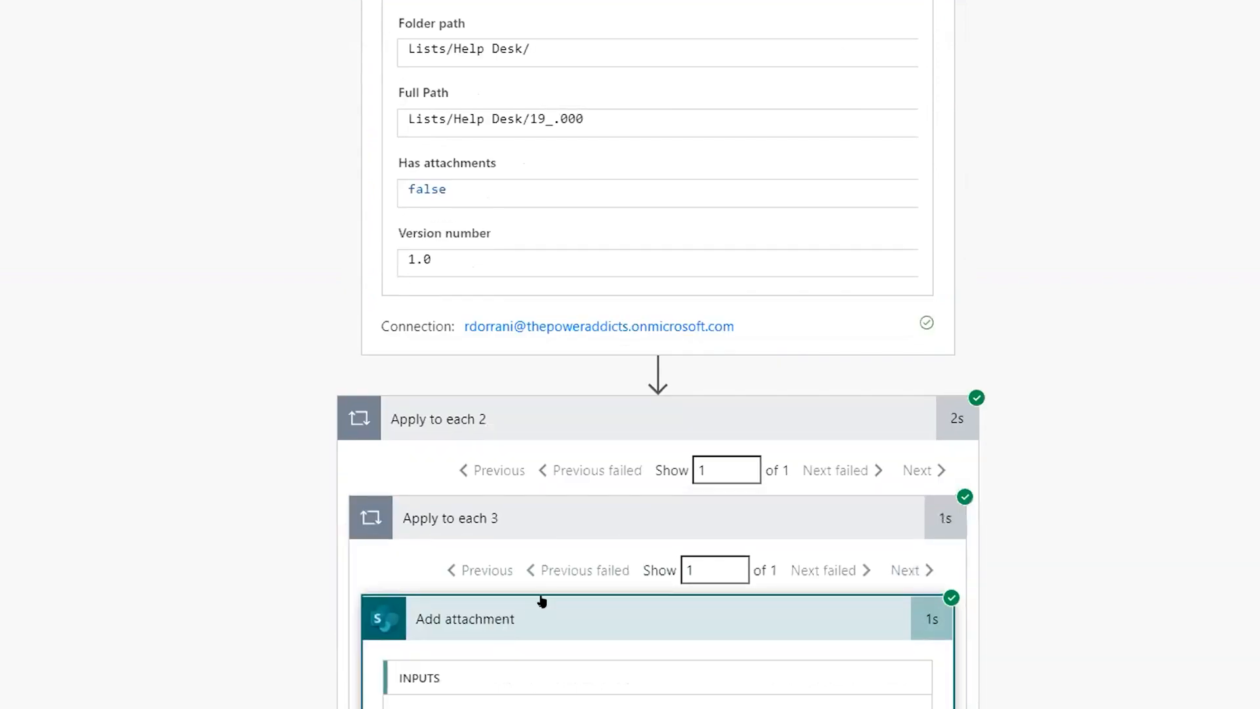
{"action": "scroll", "coordinate": [541, 601], "scroll_direction": "down", "scroll_amount": 2}
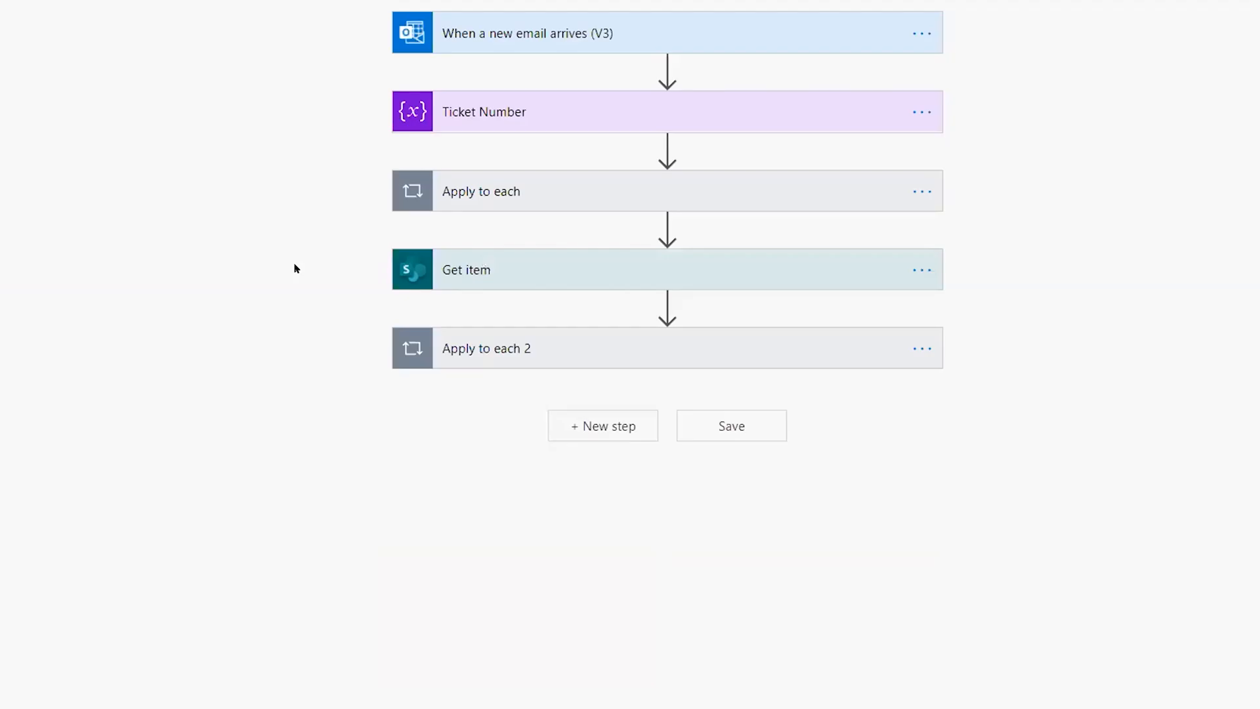
- In the flow editor, expand Apply to each, Set variable and Ticket Number to examine the int expression that sets varTicketNumber
{"action": "left_click", "coordinate": [466, 195]}
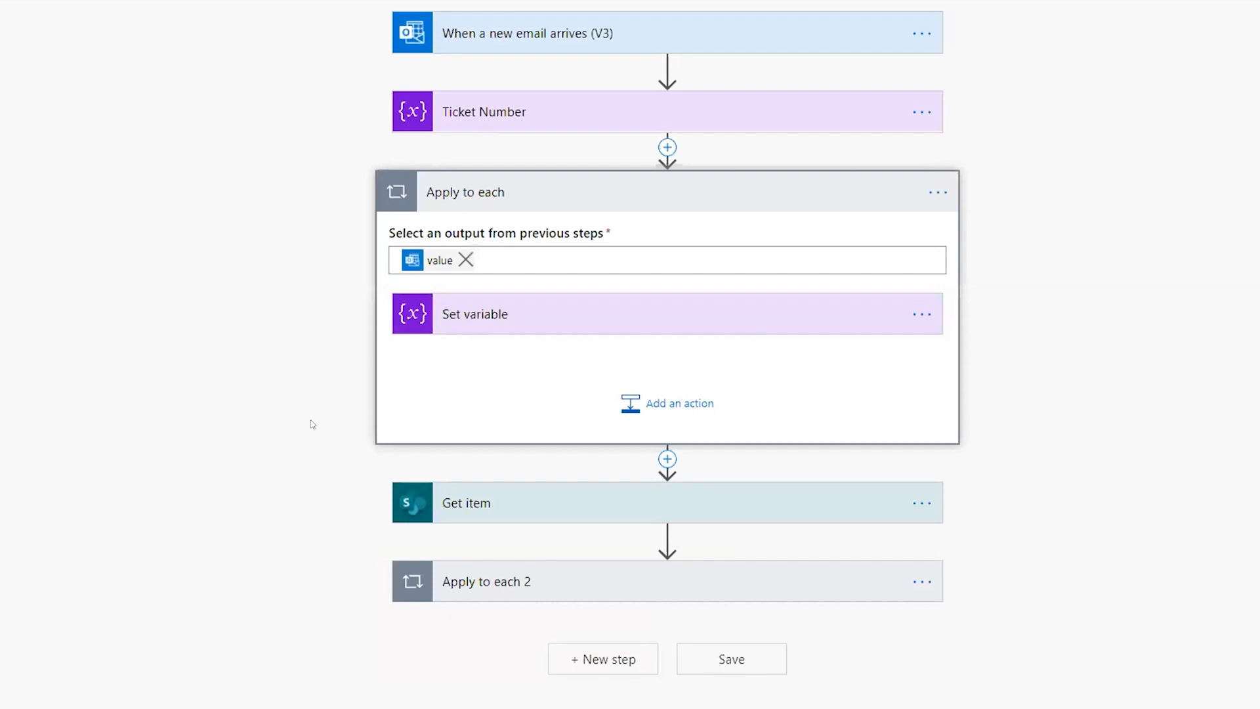
{"action": "left_click", "coordinate": [474, 331]}
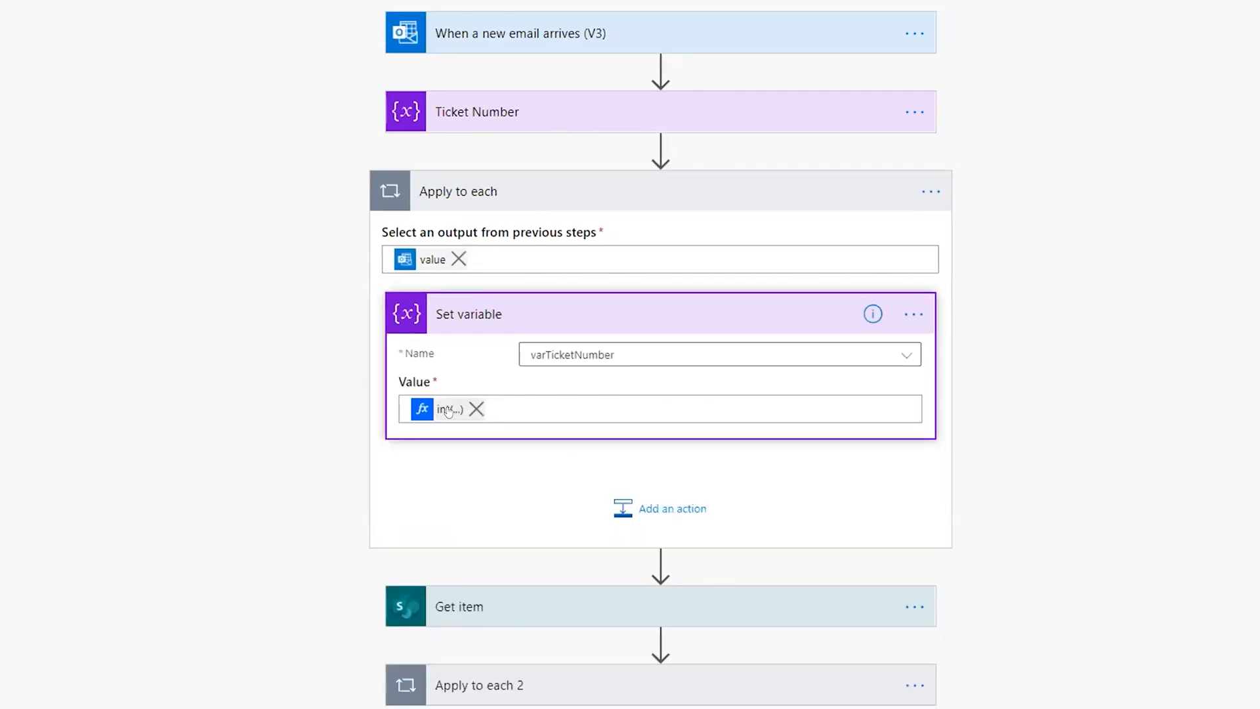
{"action": "left_click", "coordinate": [480, 112]}
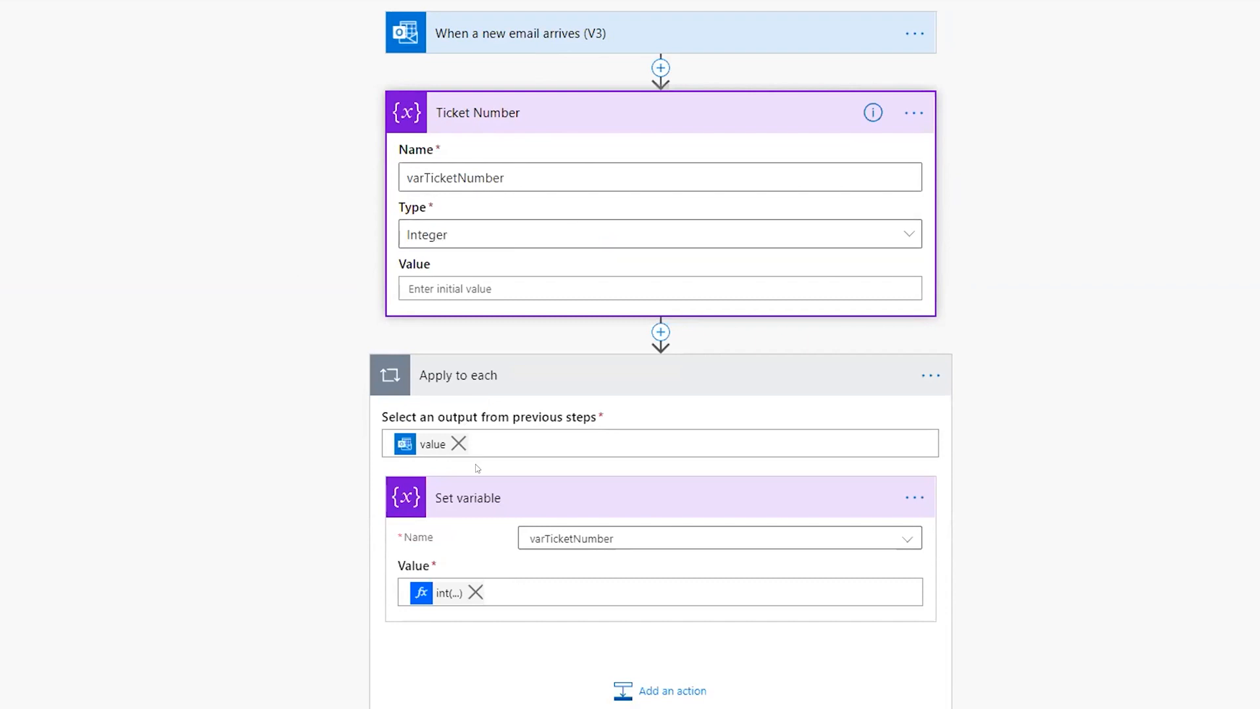
{"action": "left_click", "coordinate": [437, 593]}
{"action": "left_click", "coordinate": [421, 594]}
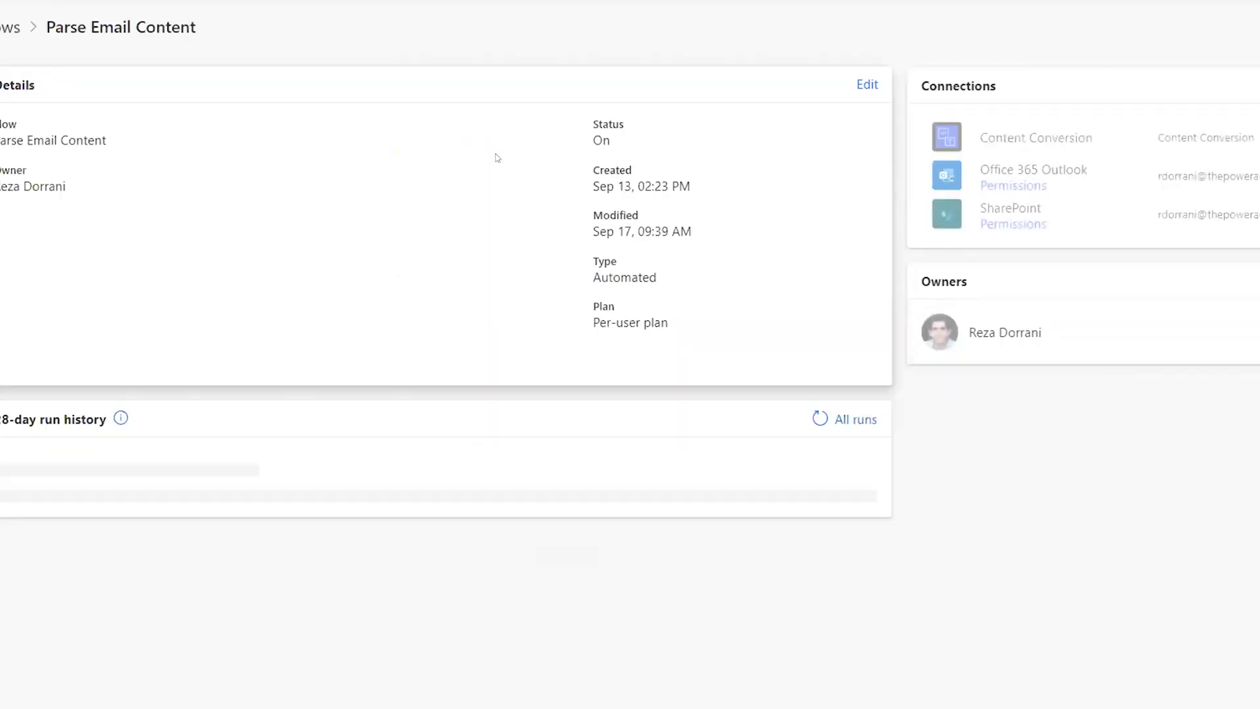
- Reopen the Sep 17, 11:00 AM run from the history and examine the email trigger's inputs and outputs
{"action": "double_click", "coordinate": [94, 517]}
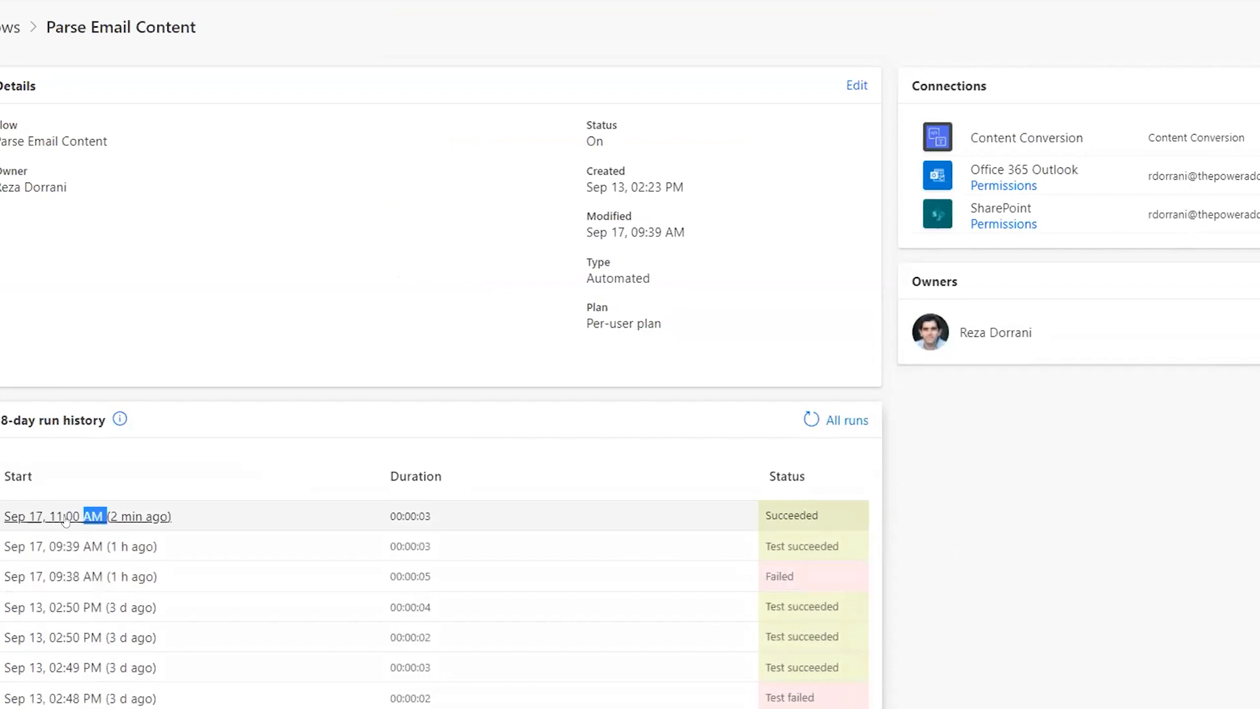
{"action": "left_click", "coordinate": [65, 517]}
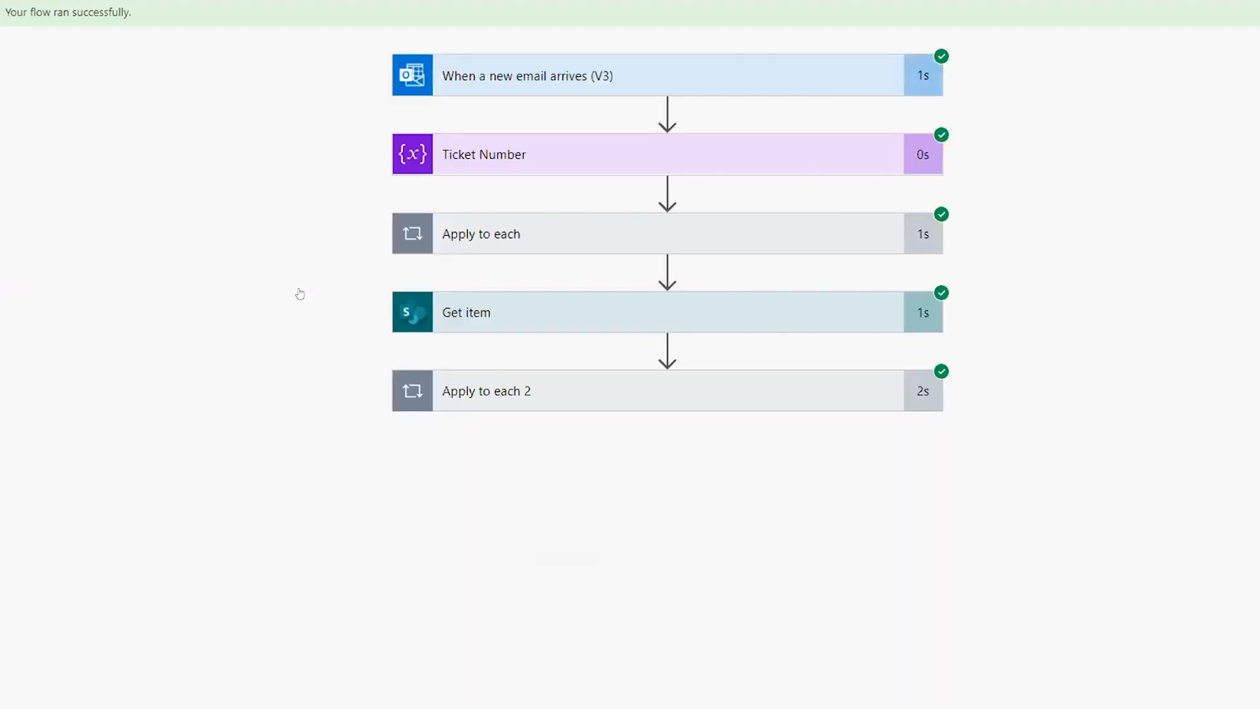
{"action": "left_click", "coordinate": [540, 65]}
{"action": "scroll", "coordinate": [478, 420], "scroll_direction": "down", "scroll_amount": 2}
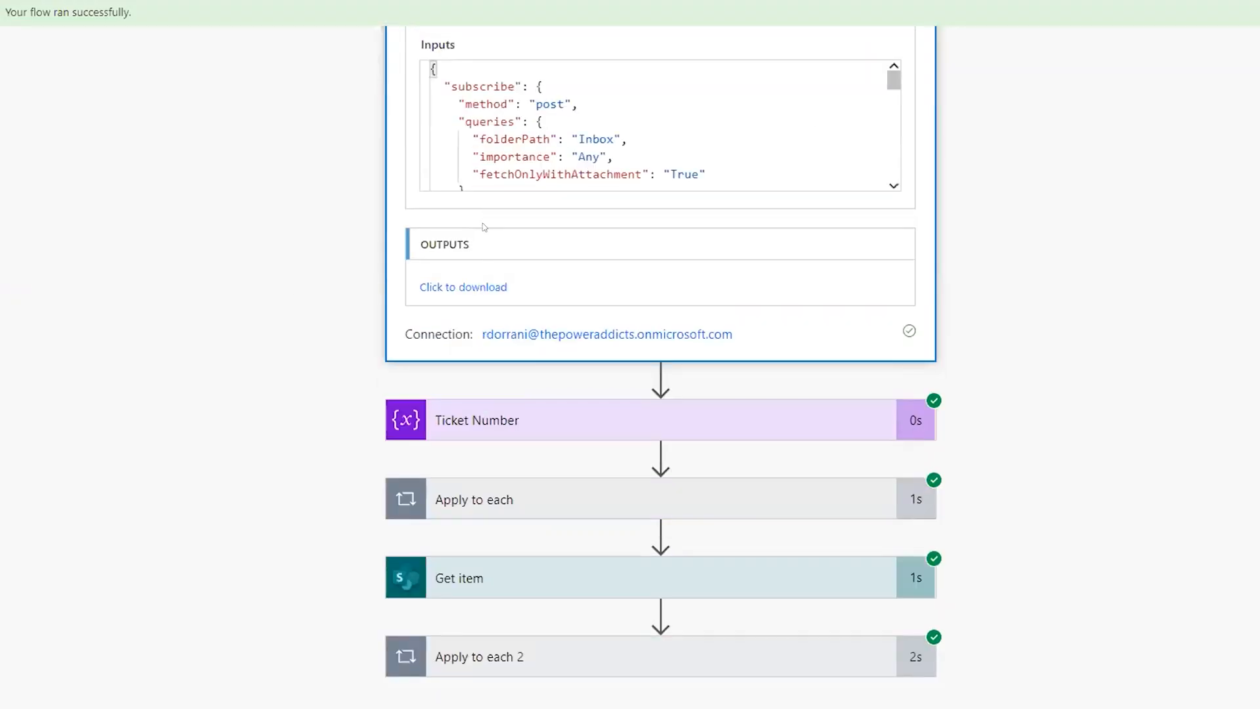
- Open the email trigger's downloadable outputs from the run, replace the contents of a.json in Visual Studio Code with that JSON, and format it
{"action": "scroll", "coordinate": [483, 227], "scroll_direction": "up", "scroll_amount": 2}
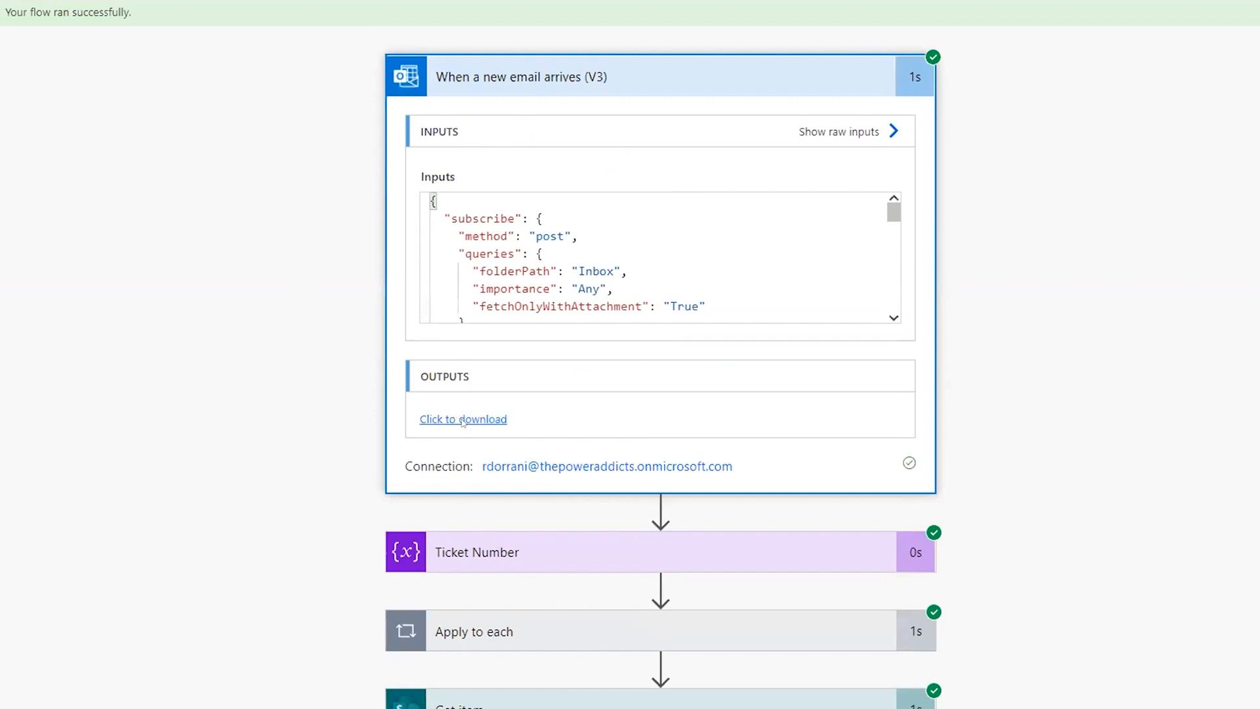
{"action": "left_click", "coordinate": [463, 421]}
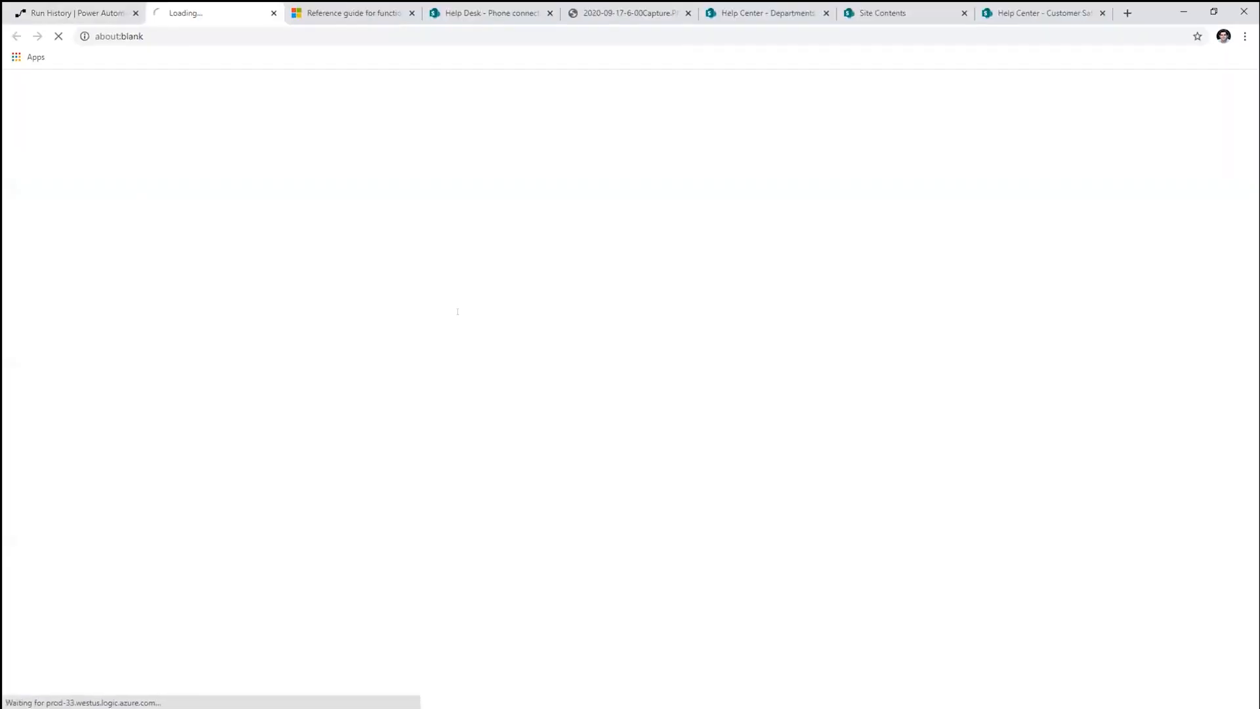
{"action": "key", "text": "ctrl+w"}
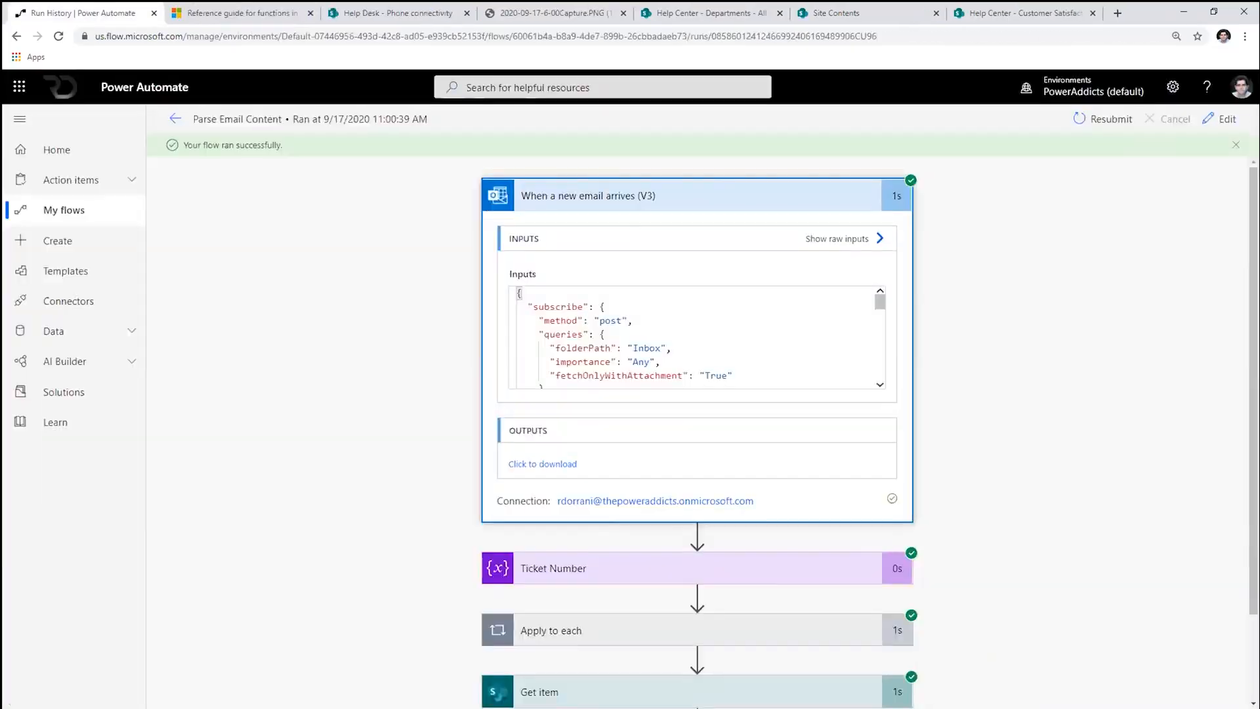
{"action": "key", "text": "alt+Tab"}
{"action": "key", "text": "ctrl+a"}
{"action": "key", "text": "ctrl+v"}
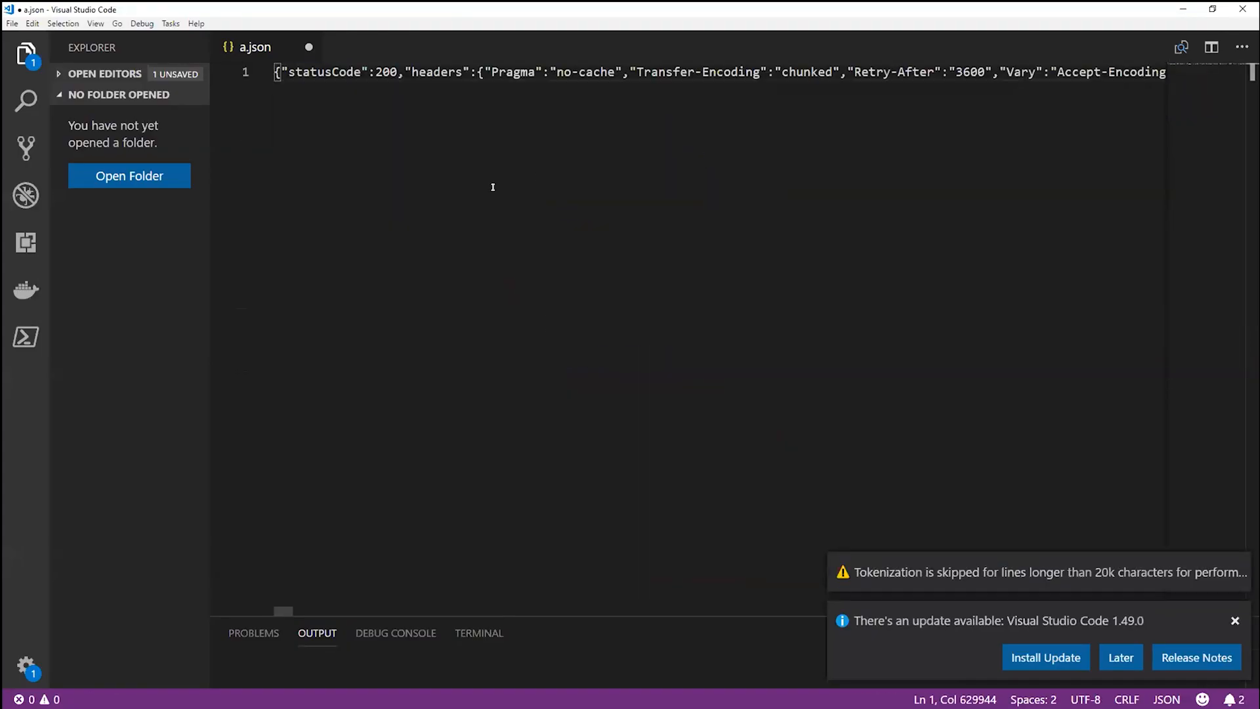
{"action": "key", "text": "ctrl+a"}
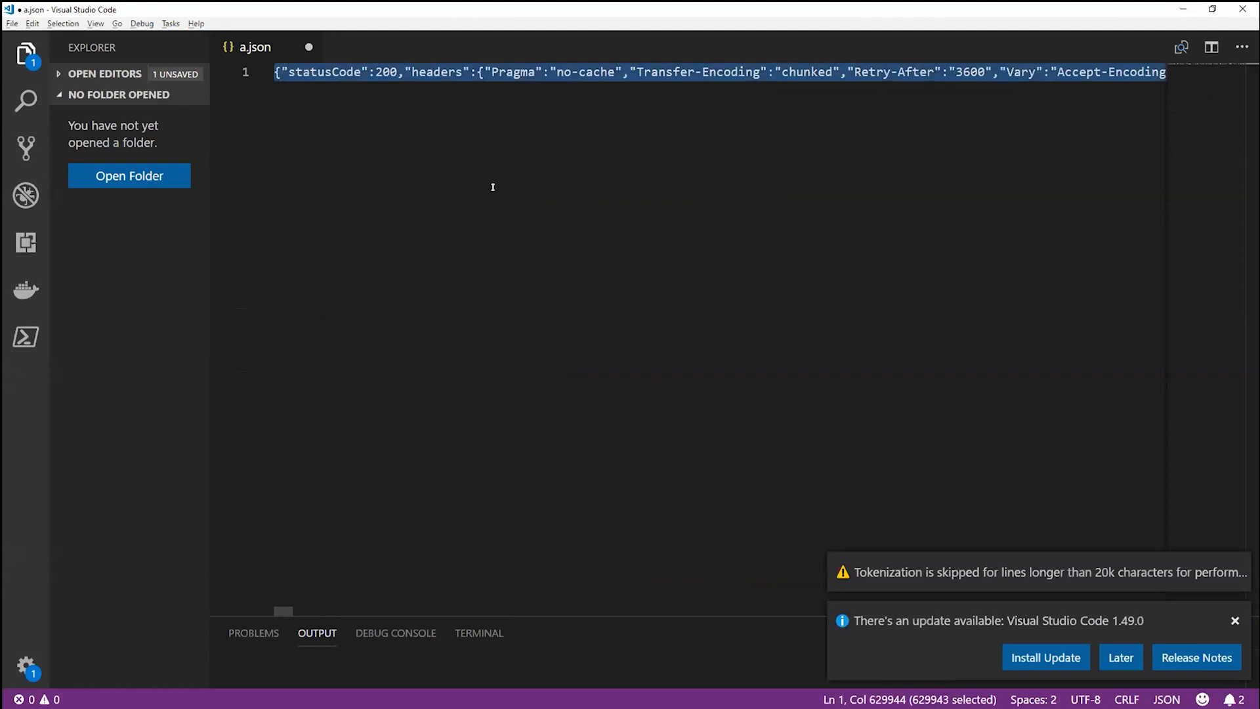
{"action": "key", "text": "shift+alt+f"}
{"action": "left_click", "coordinate": [493, 187]}
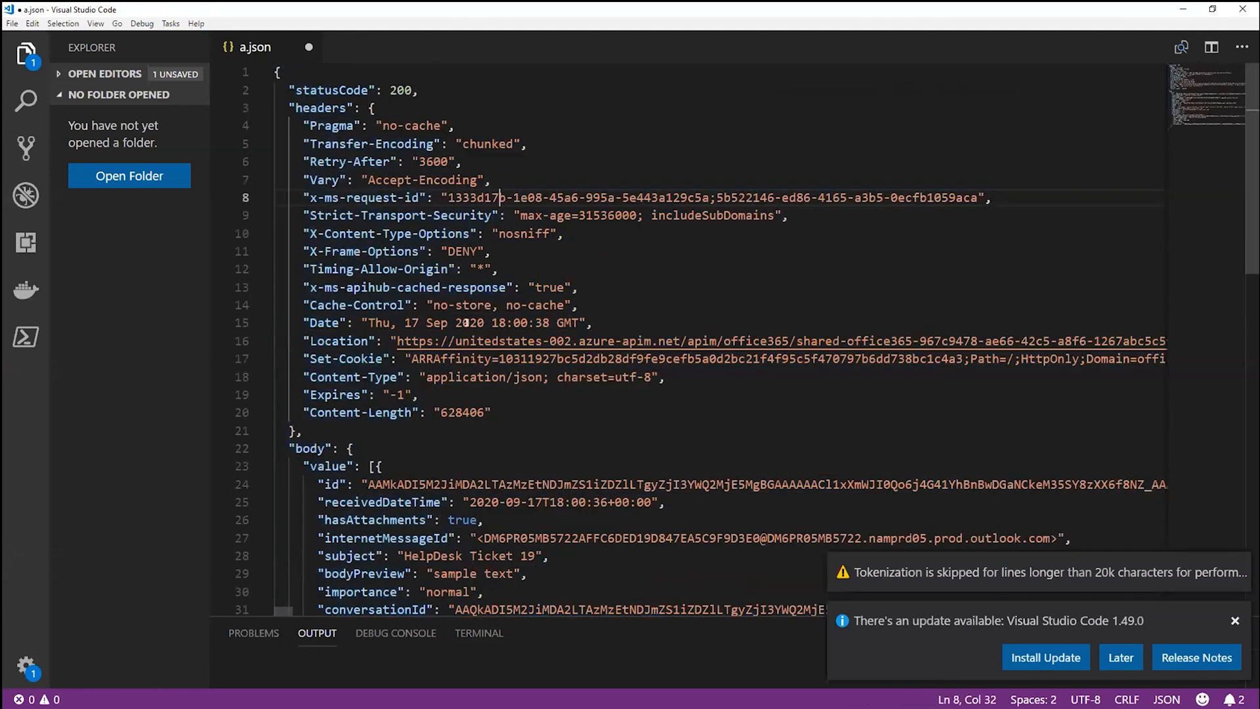
- Examine the formatted trigger output's body section and highlight the subject property and its value
{"action": "scroll", "coordinate": [466, 322], "scroll_direction": "down", "scroll_amount": 2}
{"action": "scroll", "coordinate": [467, 322], "scroll_direction": "down", "scroll_amount": 1}
{"action": "scroll", "coordinate": [466, 322], "scroll_direction": "down", "scroll_amount": 2}
{"action": "scroll", "coordinate": [309, 511], "scroll_direction": "up", "scroll_amount": 5}
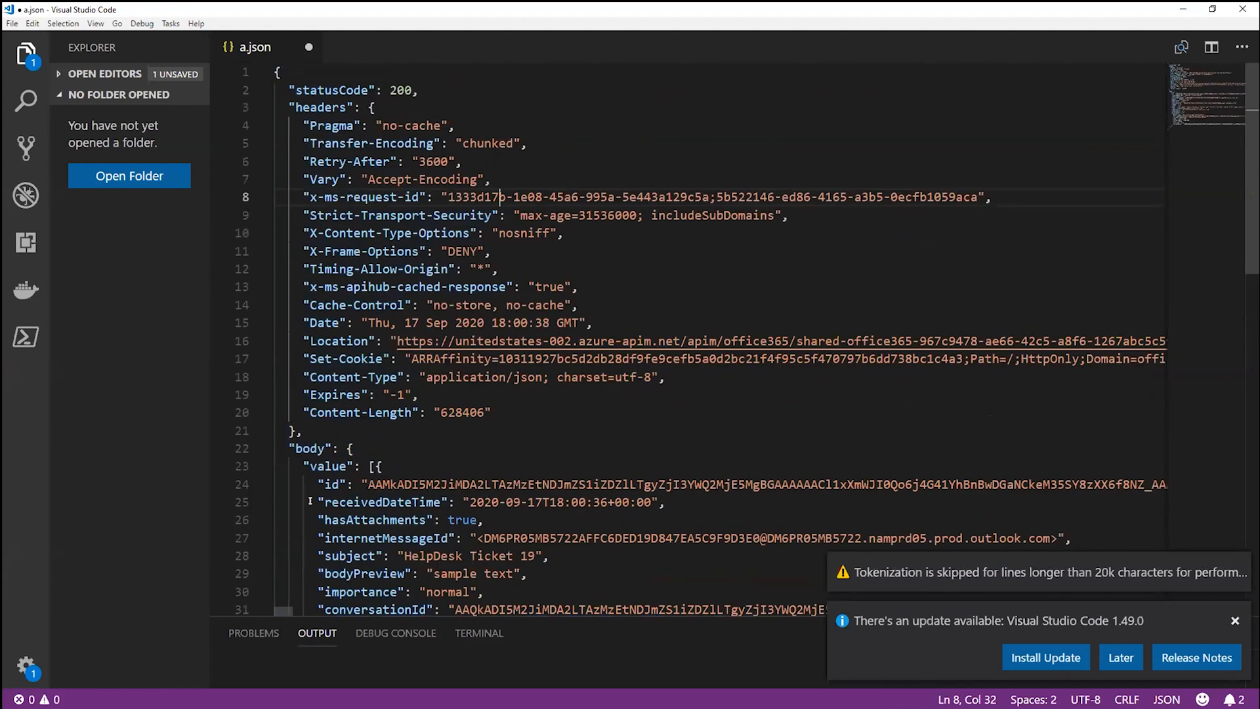
{"action": "scroll", "coordinate": [313, 496], "scroll_direction": "down", "scroll_amount": 1}
{"action": "scroll", "coordinate": [314, 493], "scroll_direction": "down", "scroll_amount": 2}
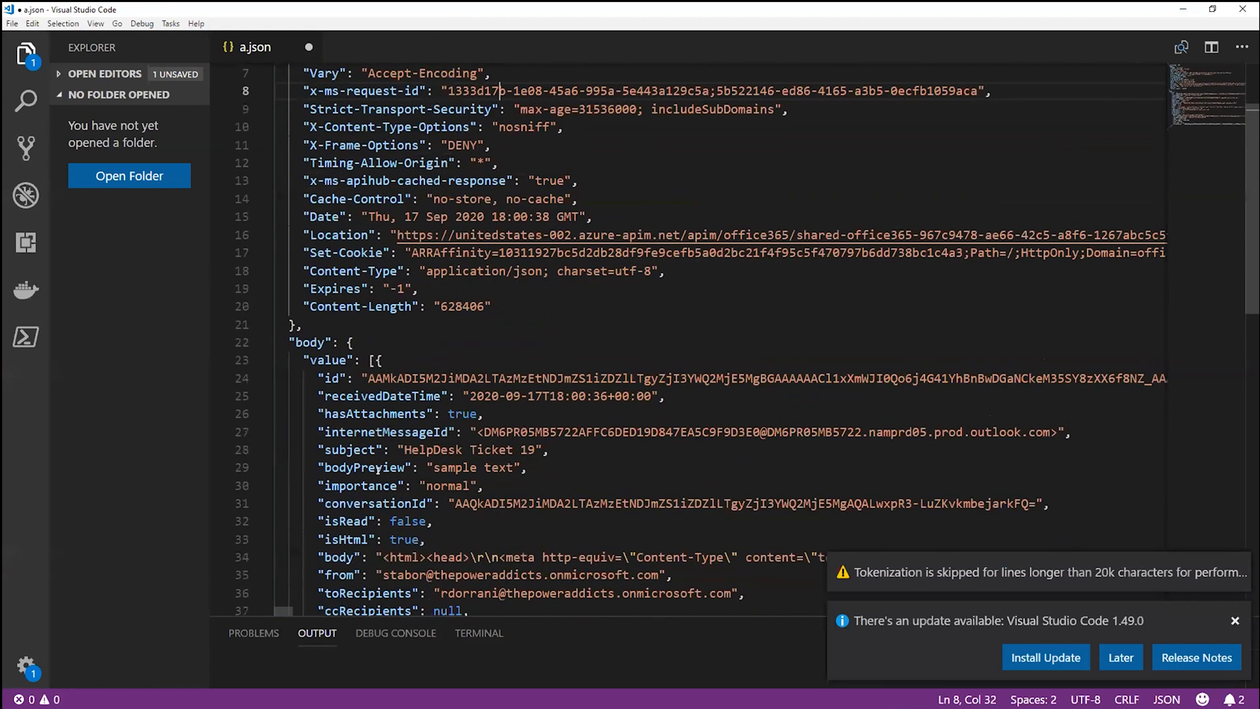
{"action": "double_click", "coordinate": [354, 449]}
{"action": "left_click_drag", "start_coordinate": [402, 449], "coordinate": [533, 451]}
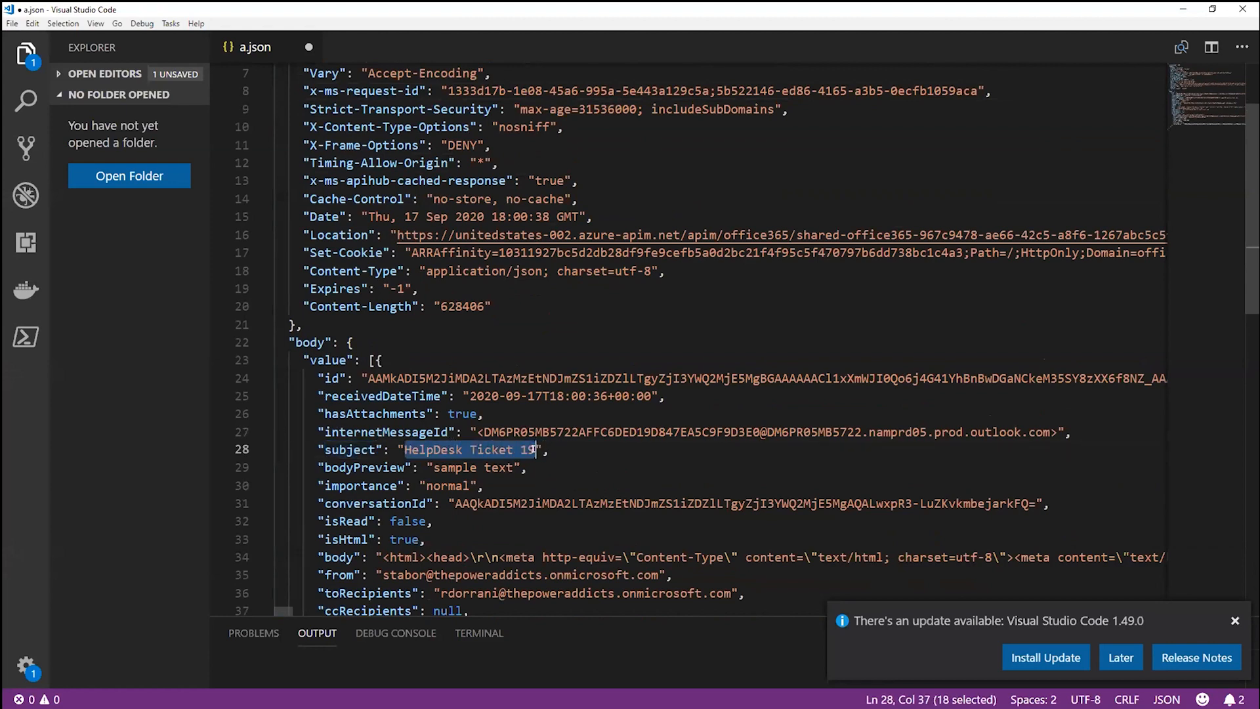
{"action": "scroll", "coordinate": [523, 459], "scroll_direction": "up", "scroll_amount": 2}
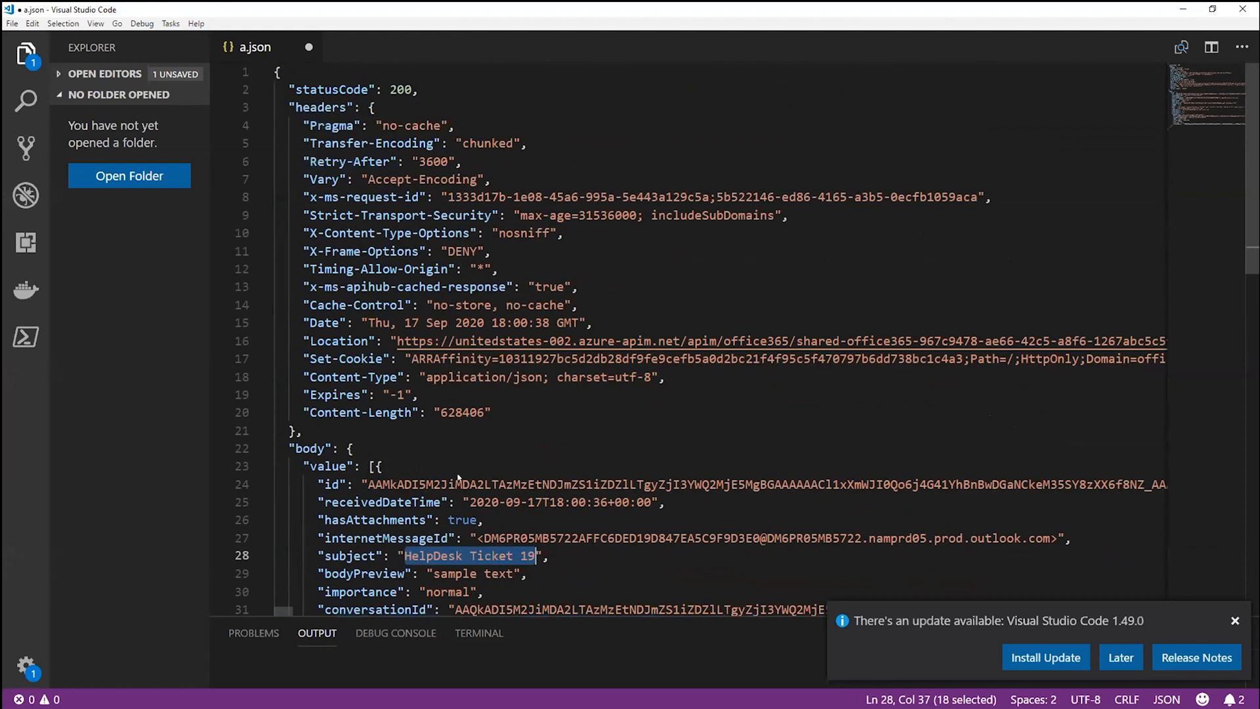
- Switch to Power Automate, open the flow for editing, and expand Apply to each and Set variable to examine the loop's value input
{"action": "key", "text": "alt+Tab"}
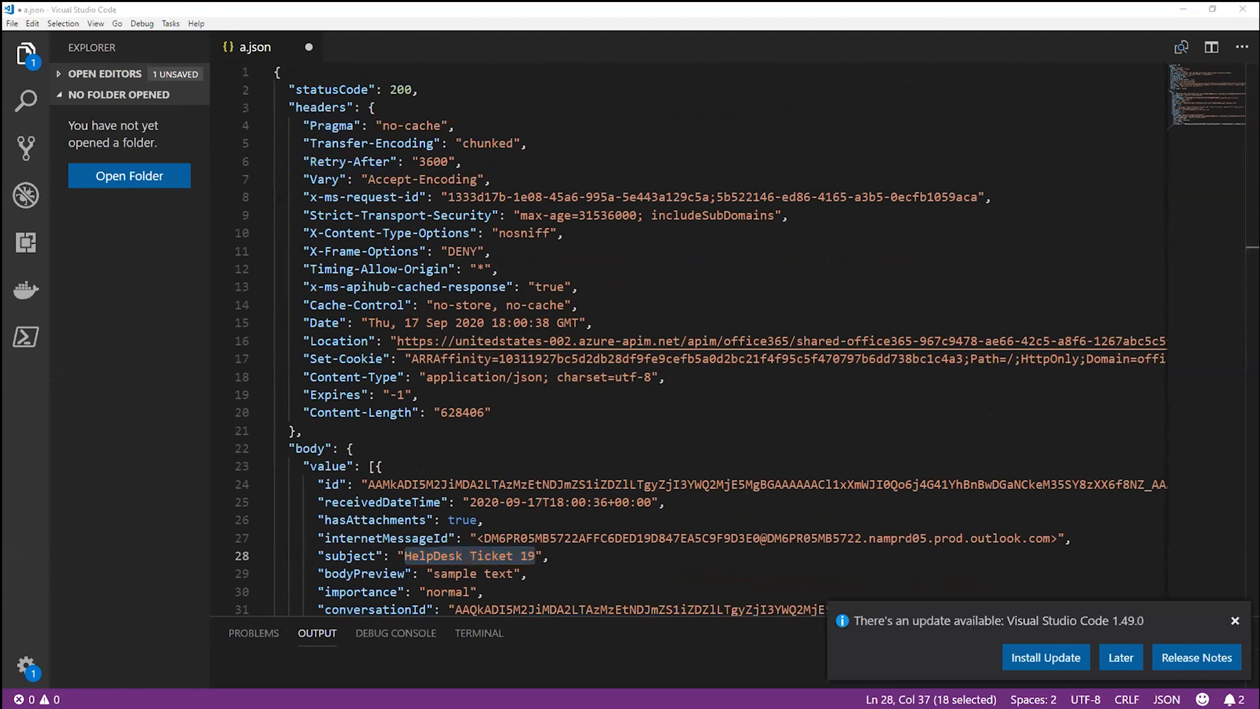
{"action": "left_click", "coordinate": [1210, 124]}
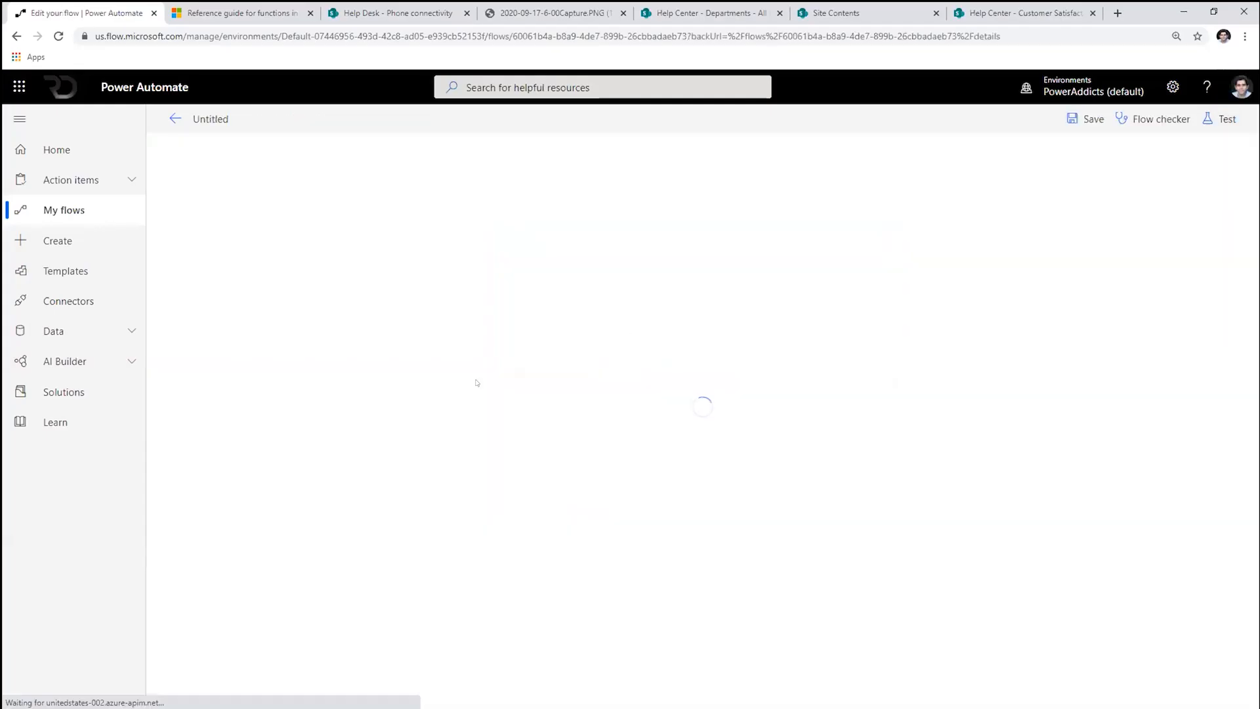
{"action": "left_click", "coordinate": [553, 286]}
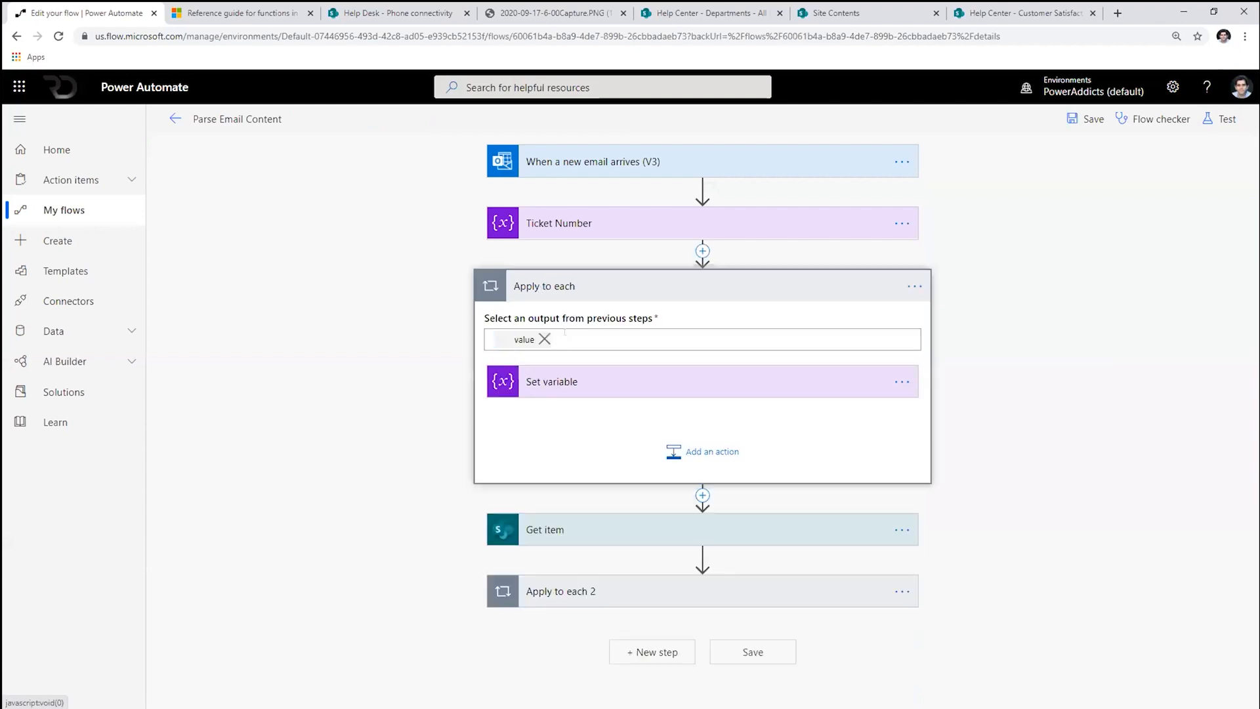
{"action": "left_click", "coordinate": [553, 382]}
{"action": "left_click", "coordinate": [522, 457]}
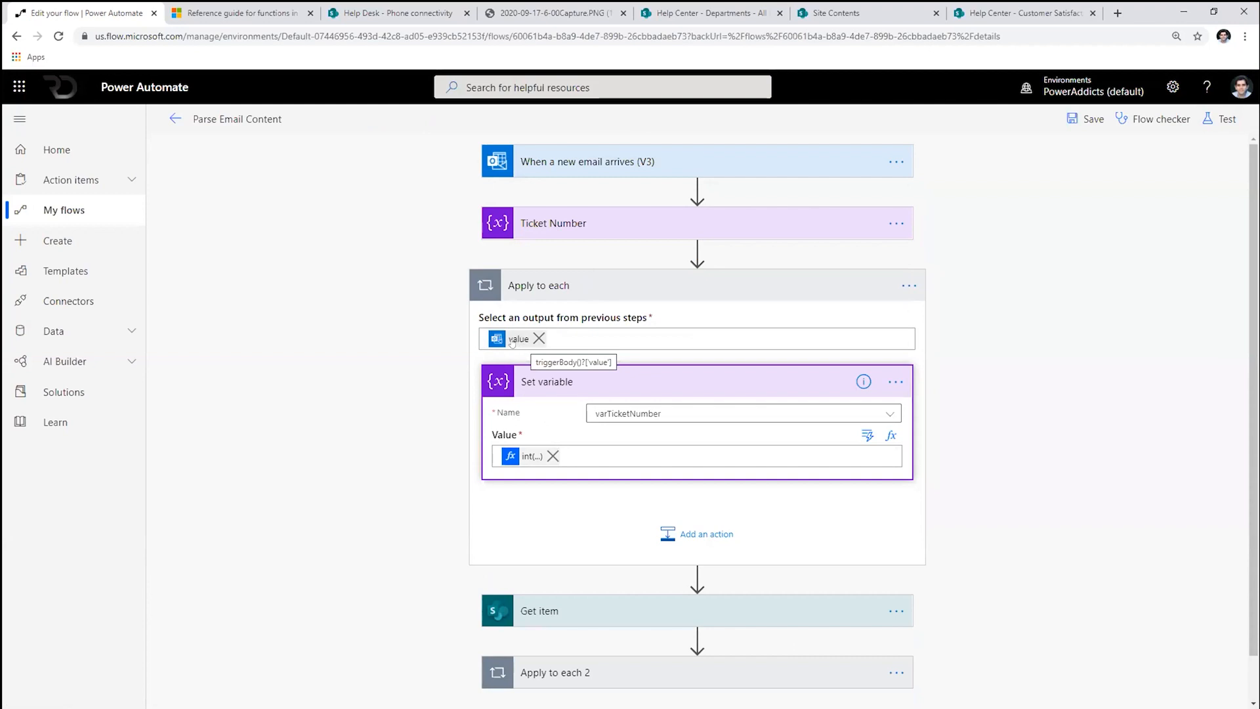
{"action": "left_click", "coordinate": [909, 286]}
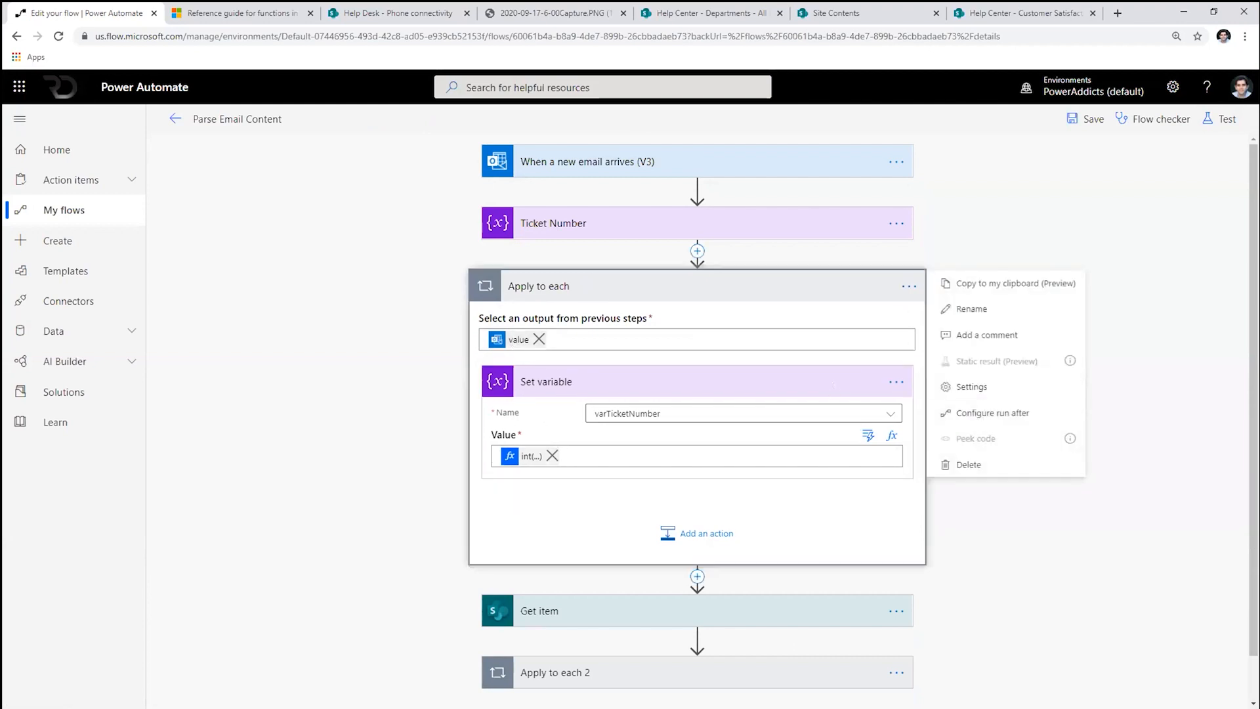
{"action": "key", "text": "ctrl+plus"}
{"action": "key", "text": "ctrl+plus"}
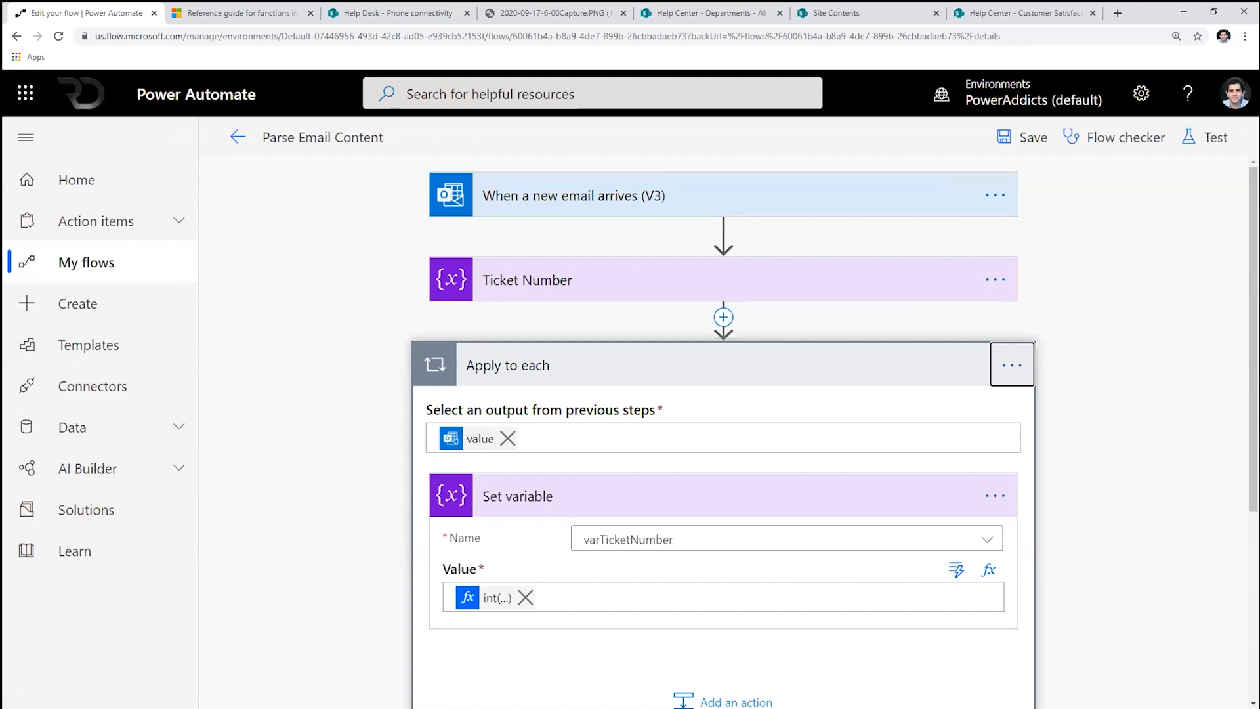
- Switch to a.json in Visual Studio Code and locate the value array inside the body
{"action": "key", "text": "alt+Tab"}
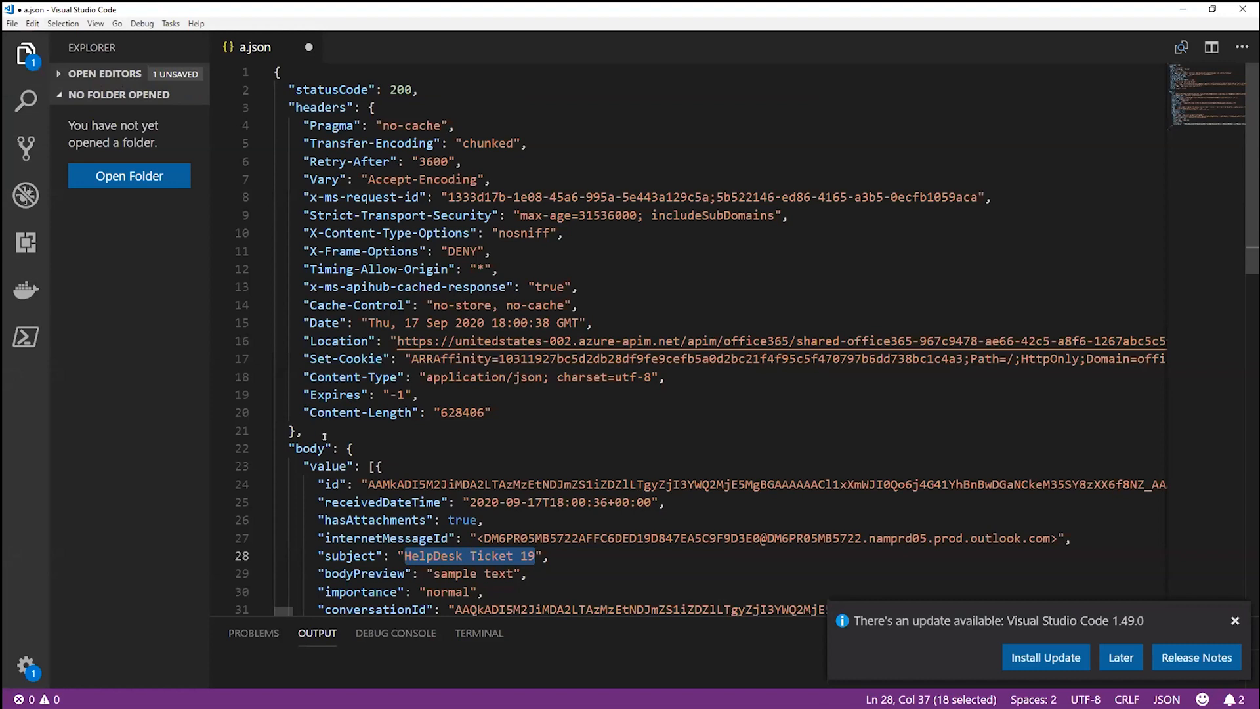
{"action": "left_click", "coordinate": [324, 465]}
{"action": "scroll", "coordinate": [328, 460], "scroll_direction": "down", "scroll_amount": 4}
{"action": "left_click", "coordinate": [365, 251]}
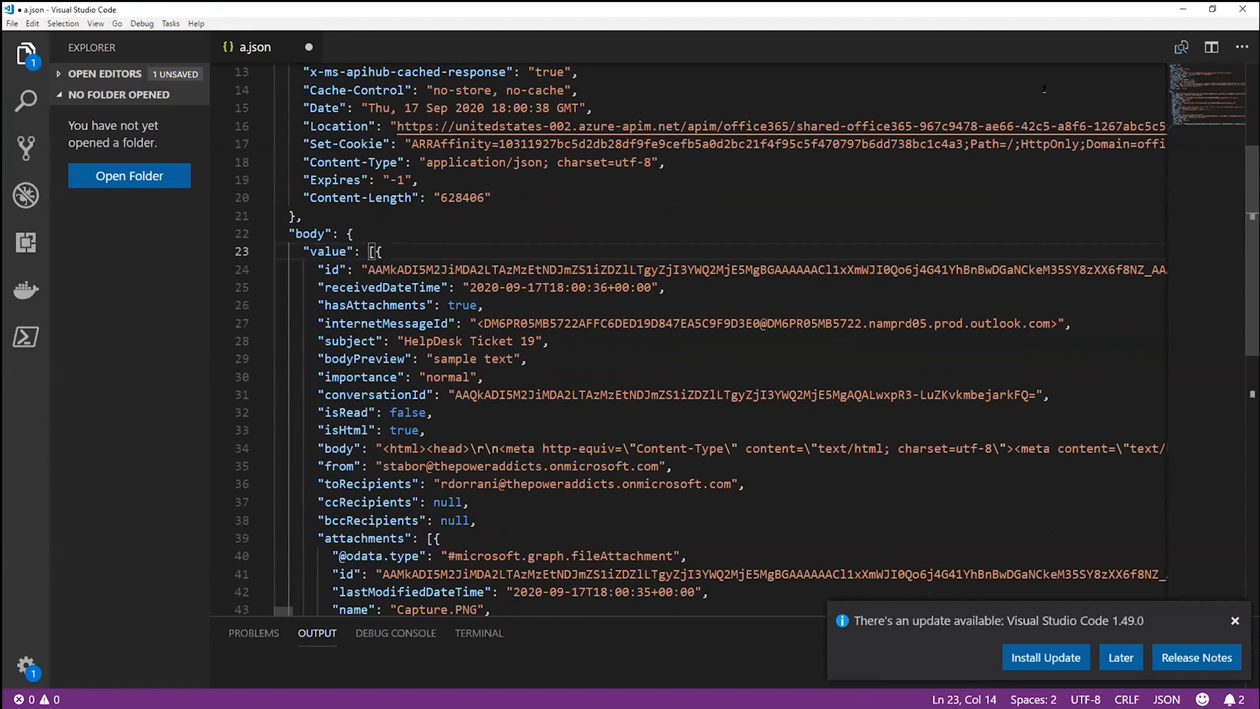
- Back in the flow editor, open the varTicketNumber int expression and highlight its items('Apply_to_each')?['subject'] reference
{"action": "key", "text": "alt+Tab"}
{"action": "scroll", "coordinate": [604, 502], "scroll_direction": "down", "scroll_amount": 1}
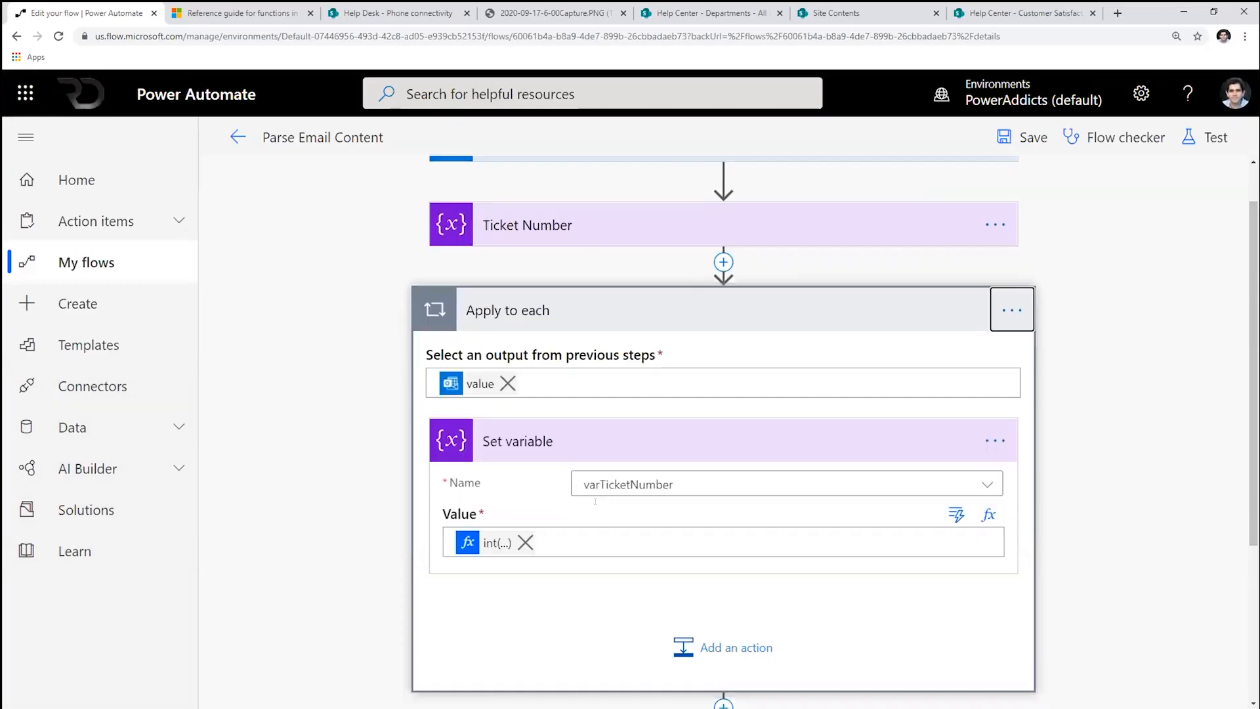
{"action": "left_click", "coordinate": [492, 515]}
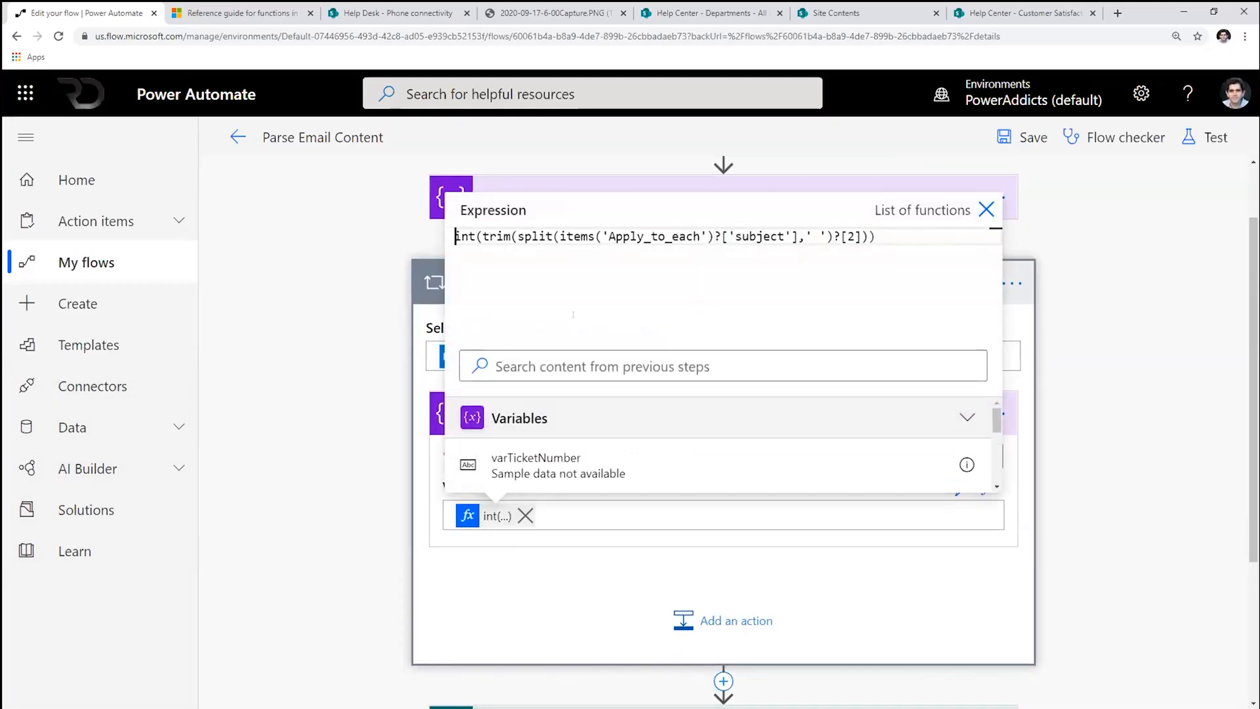
{"action": "left_click_drag", "start_coordinate": [559, 236], "coordinate": [798, 236]}
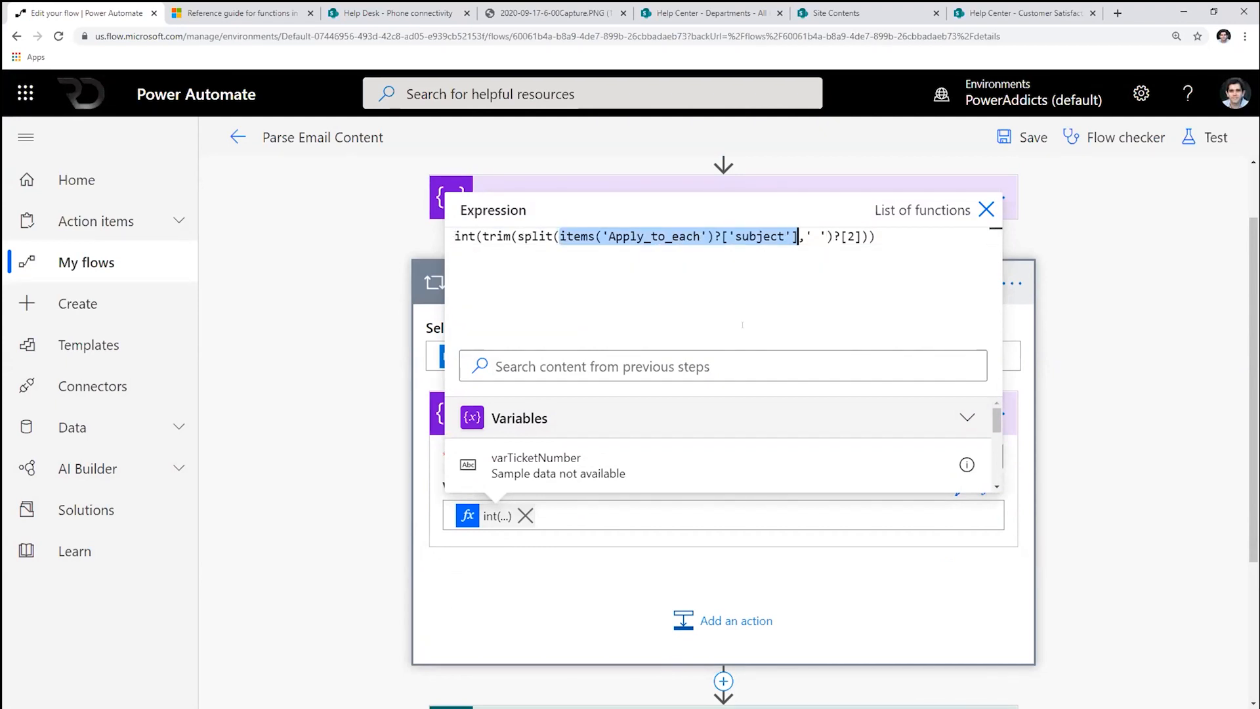
{"action": "left_click", "coordinate": [714, 236]}
{"action": "left_click_drag", "start_coordinate": [714, 236], "coordinate": [796, 236]}
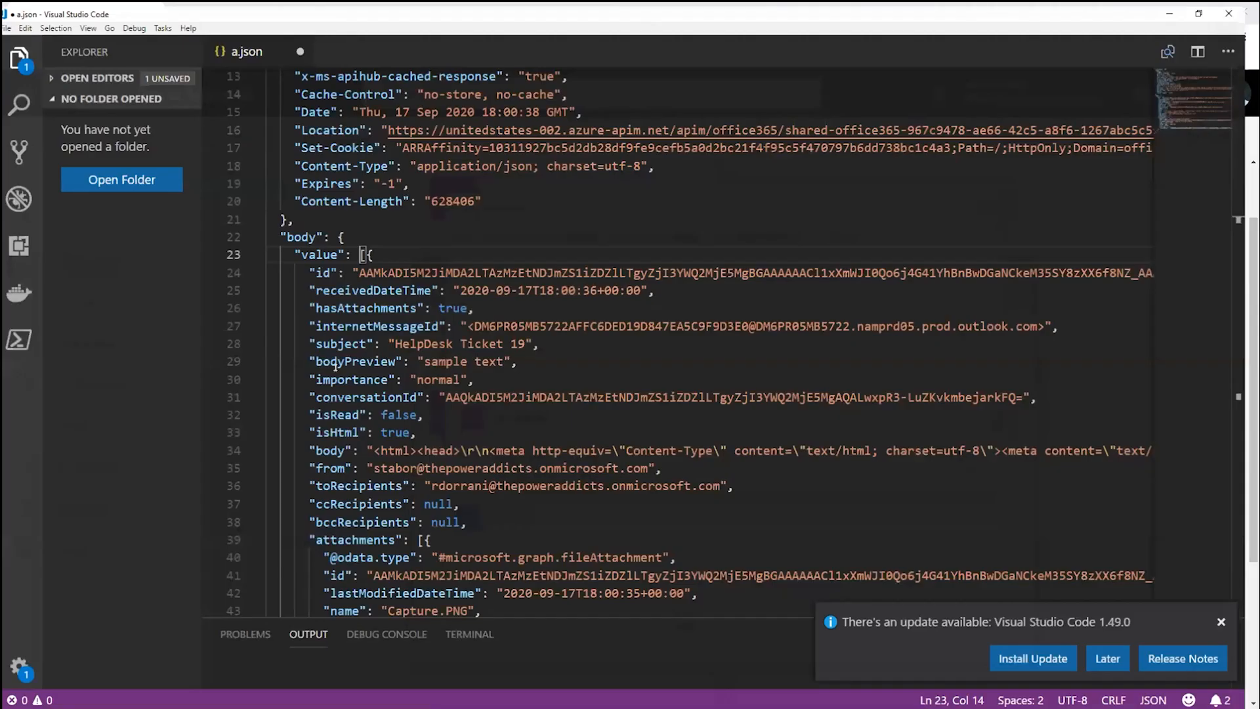
- In a.json, trace the value array's first item to its subject property and highlight the subject text
{"action": "left_click", "coordinate": [378, 243]}
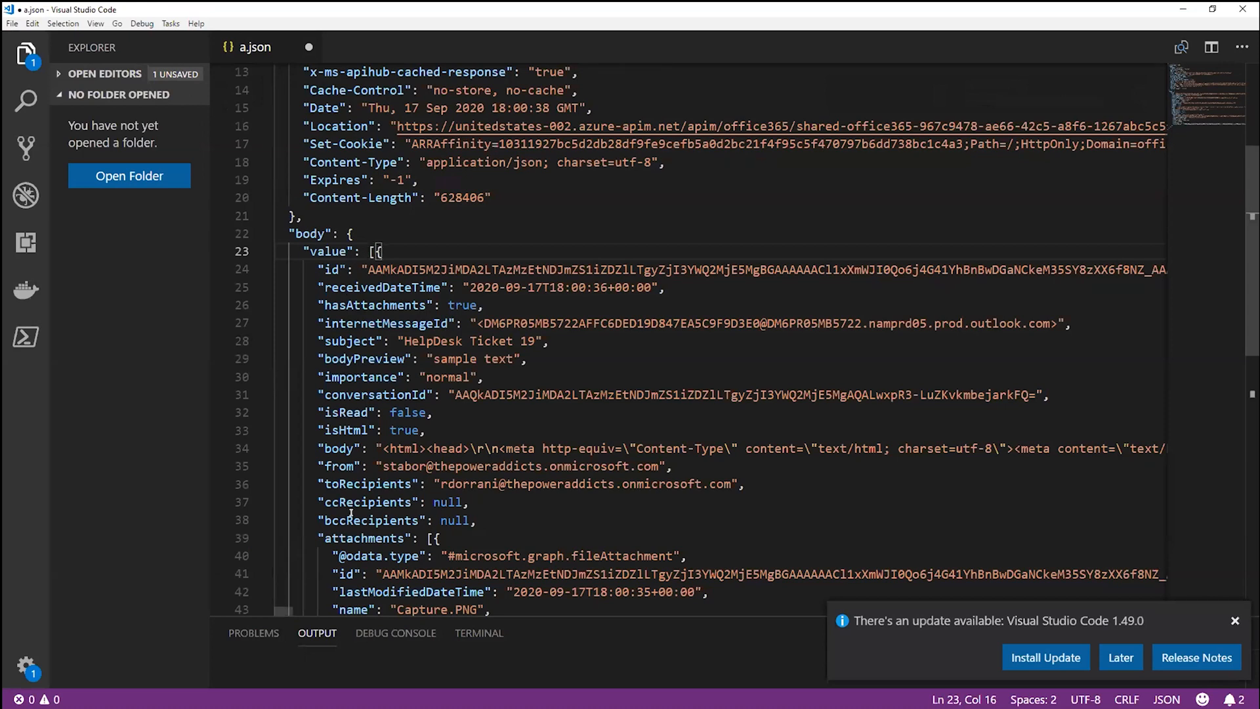
{"action": "double_click", "coordinate": [342, 342]}
{"action": "left_click_drag", "start_coordinate": [404, 341], "coordinate": [533, 338]}
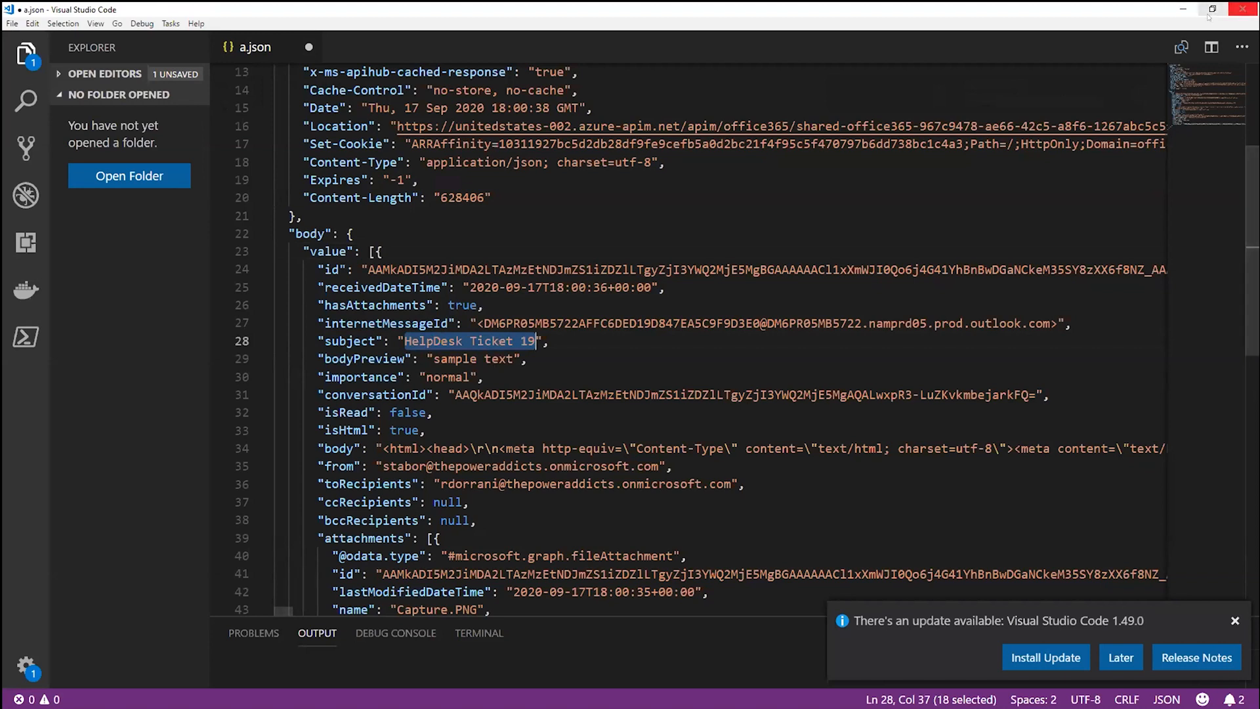
- Return to the flow's open expression and examine the split function and its space delimiter
{"action": "left_click", "coordinate": [1242, 9]}
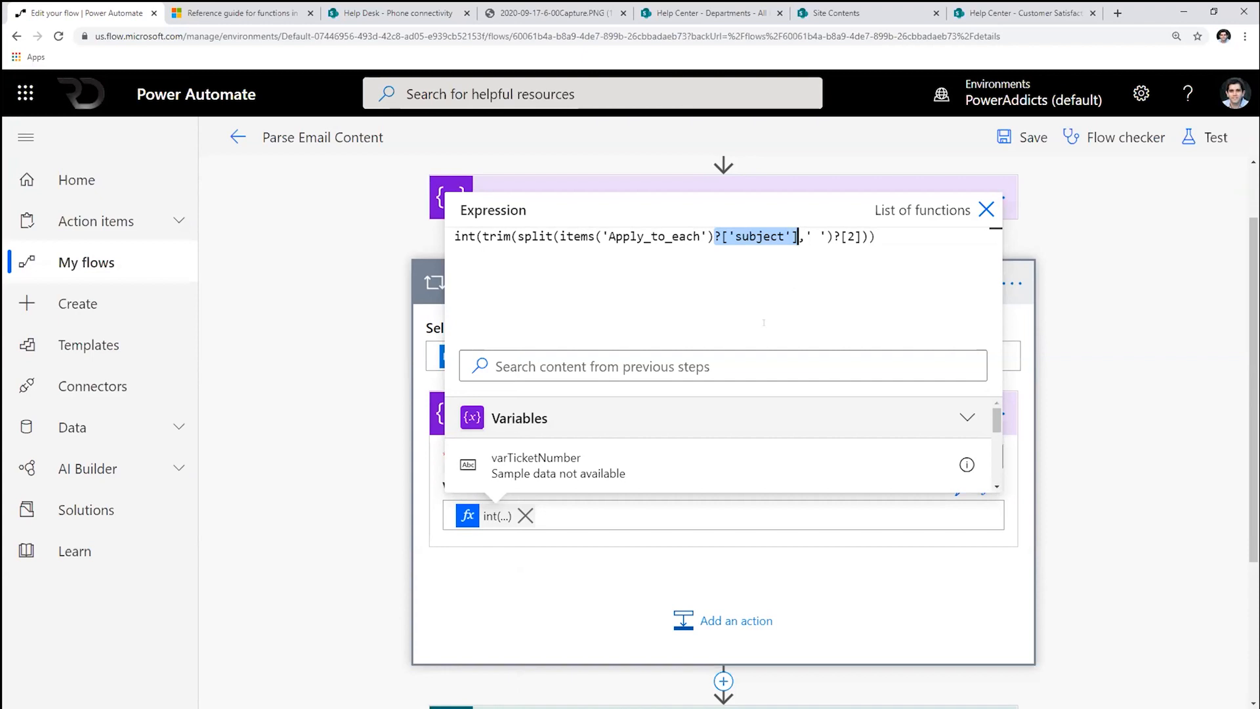
{"action": "left_click", "coordinate": [553, 237]}
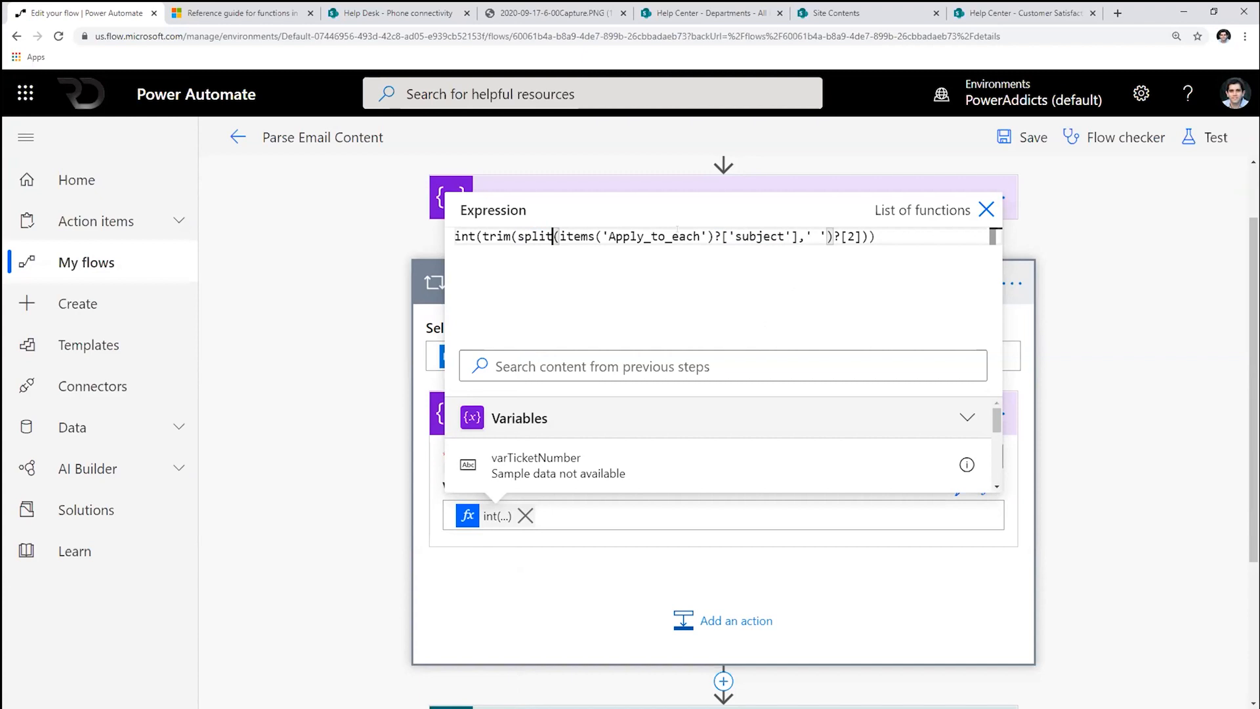
{"action": "left_click", "coordinate": [820, 237]}
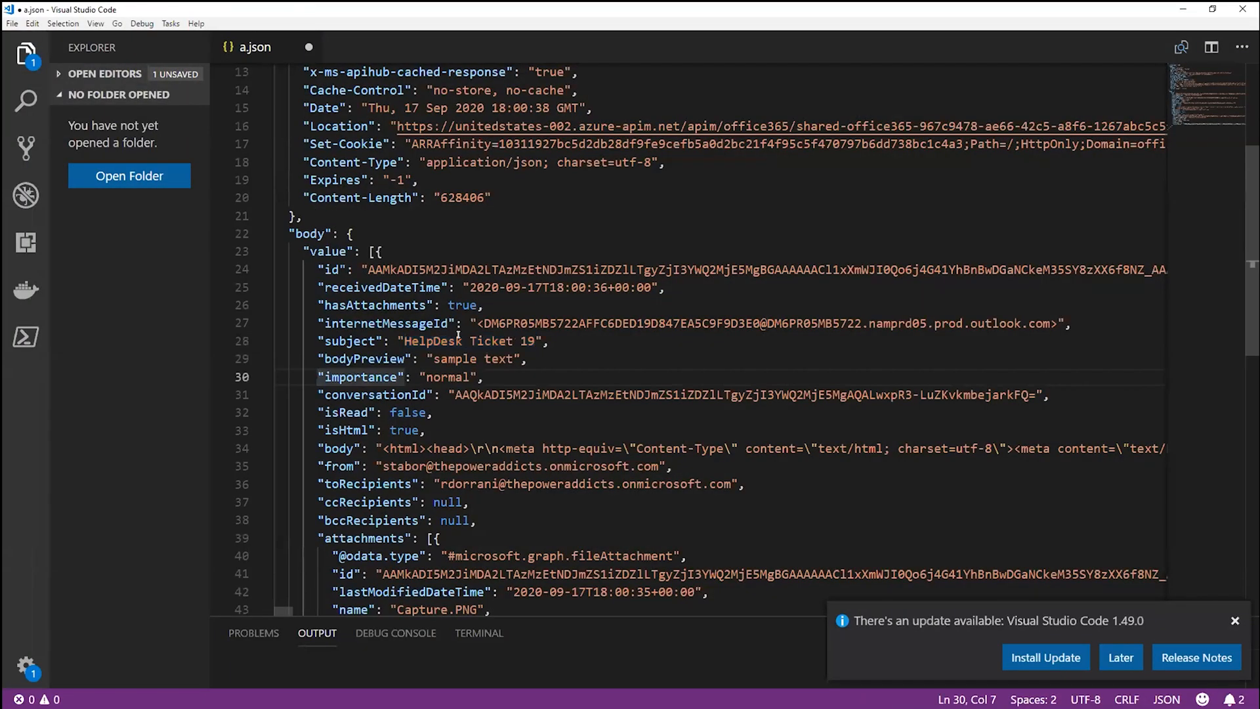
- In a.json, mark the spaces in the subject value and highlight the separate parts HelpDesk, Ticket and 19
{"action": "left_click", "coordinate": [458, 339]}
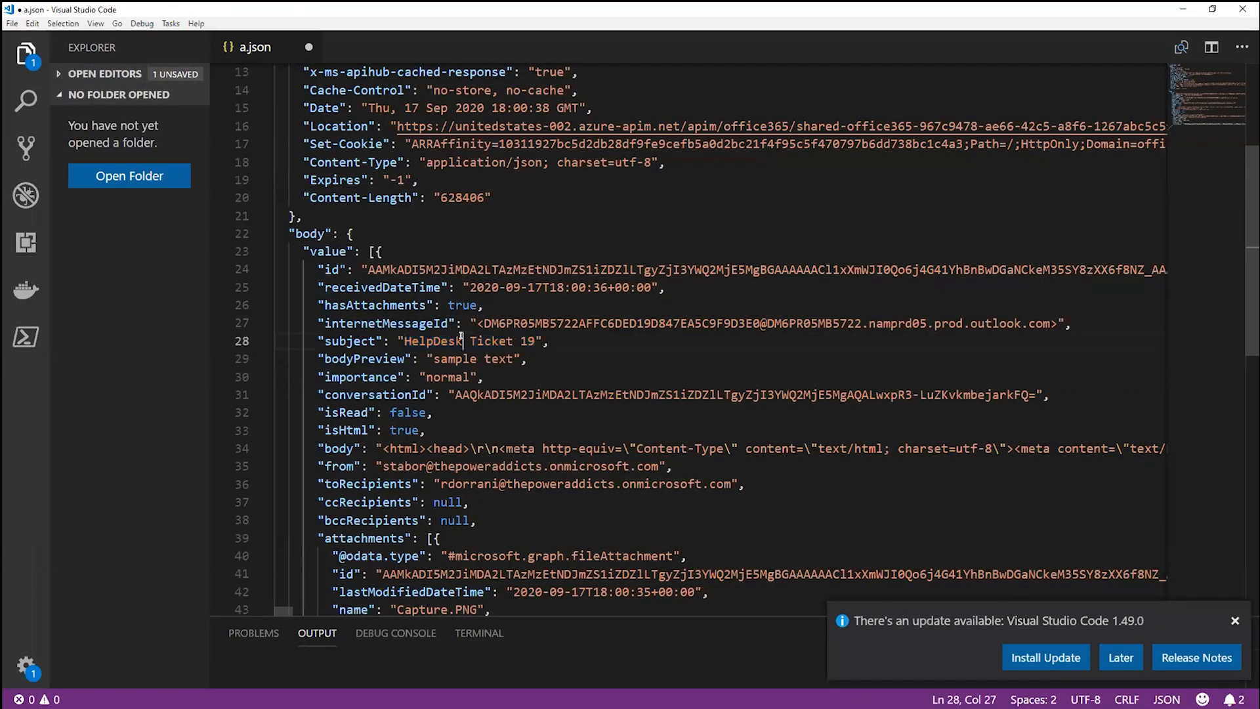
{"action": "left_click", "coordinate": [512, 340]}
{"action": "left_click_drag", "start_coordinate": [513, 341], "coordinate": [521, 340]}
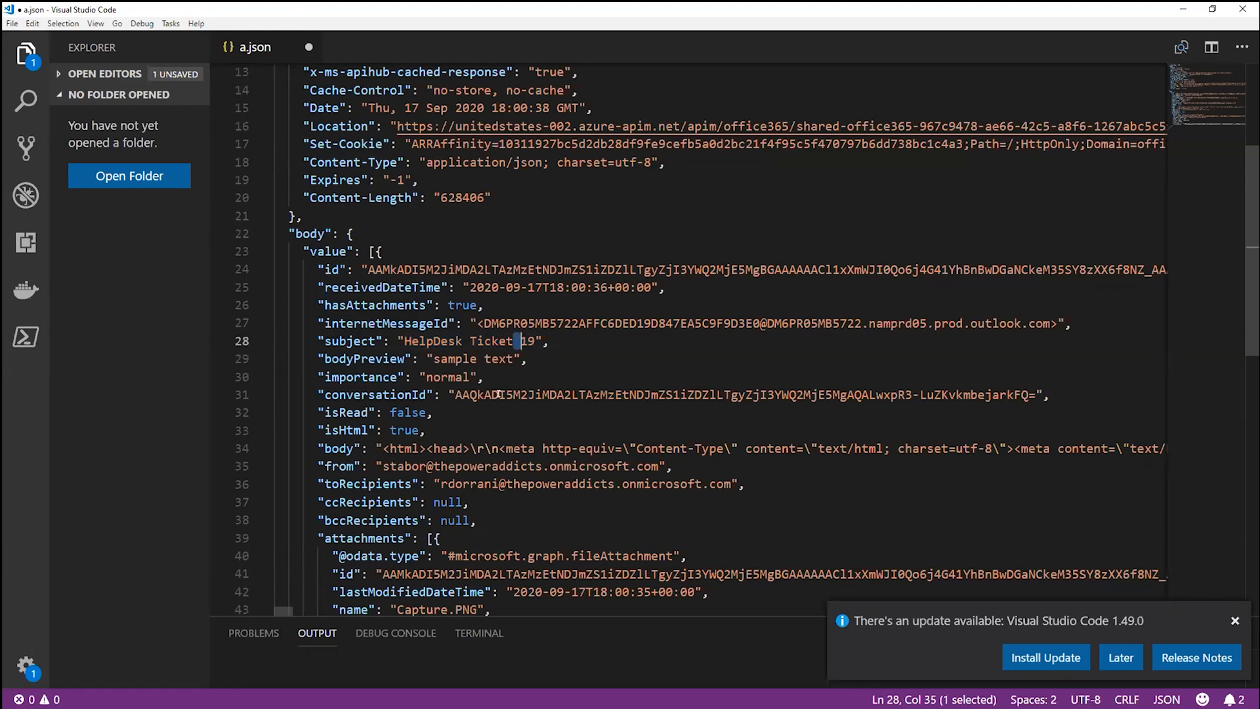
{"action": "left_click", "coordinate": [429, 339]}
{"action": "double_click", "coordinate": [430, 340]}
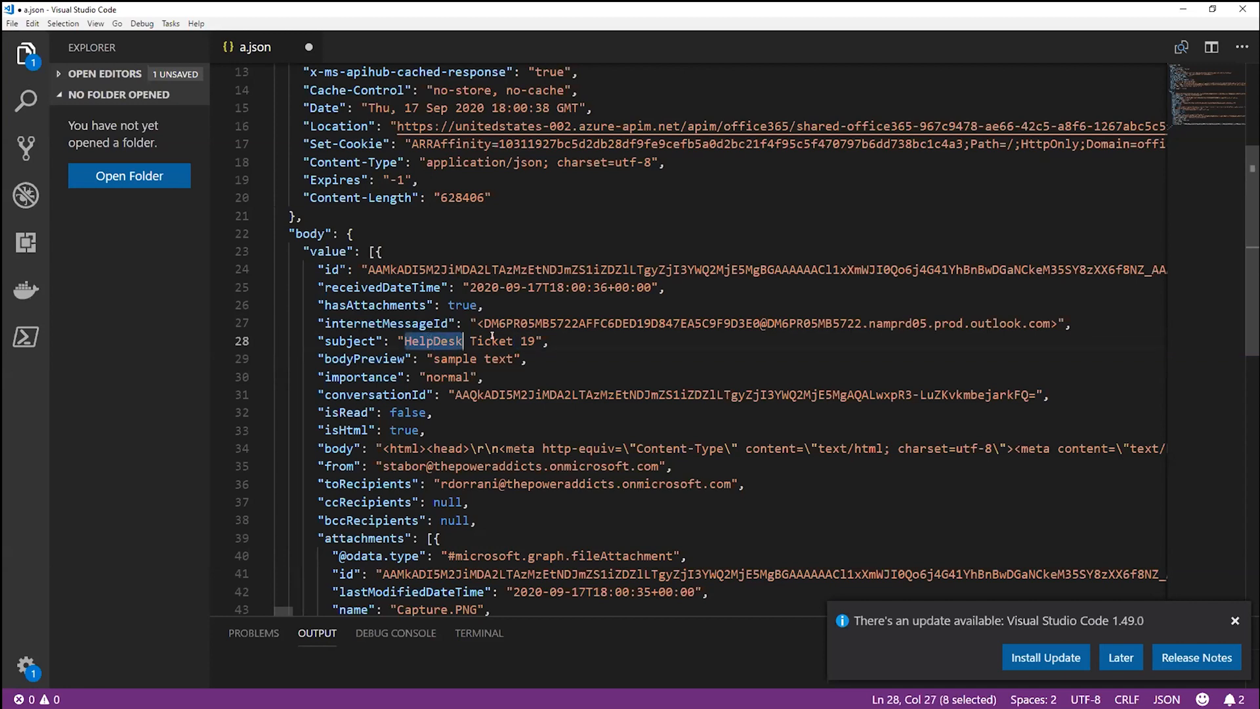
{"action": "double_click", "coordinate": [491, 339]}
{"action": "double_click", "coordinate": [522, 340]}
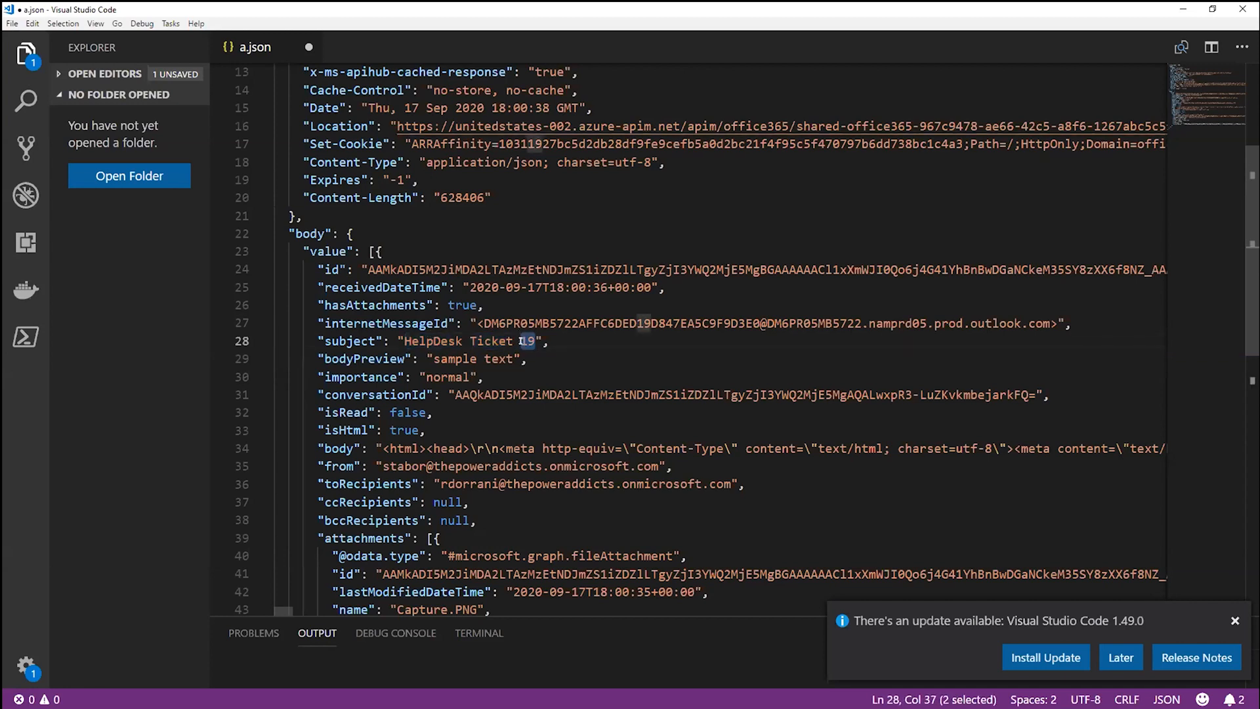
- Return to the flow's open expression and highlight the ?[2] index that follows the split function
{"action": "left_click", "coordinate": [1185, 17]}
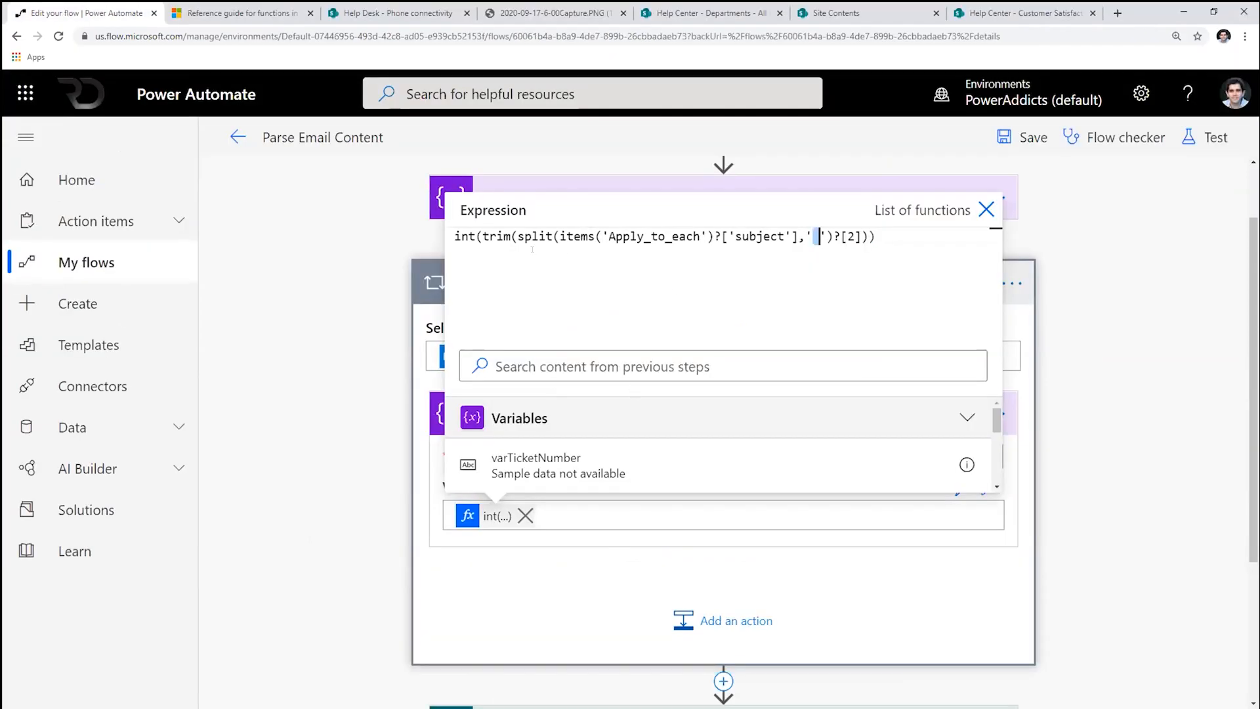
{"action": "left_click", "coordinate": [832, 237]}
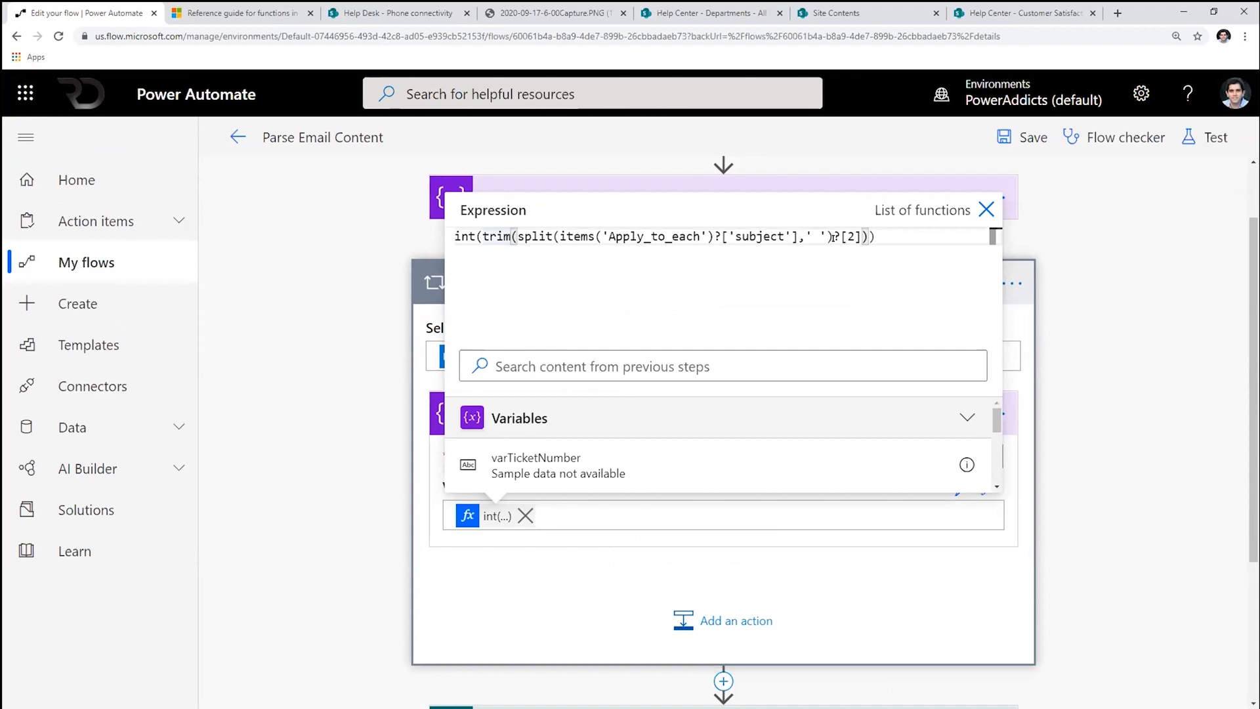
{"action": "left_click_drag", "start_coordinate": [832, 238], "coordinate": [862, 237]}
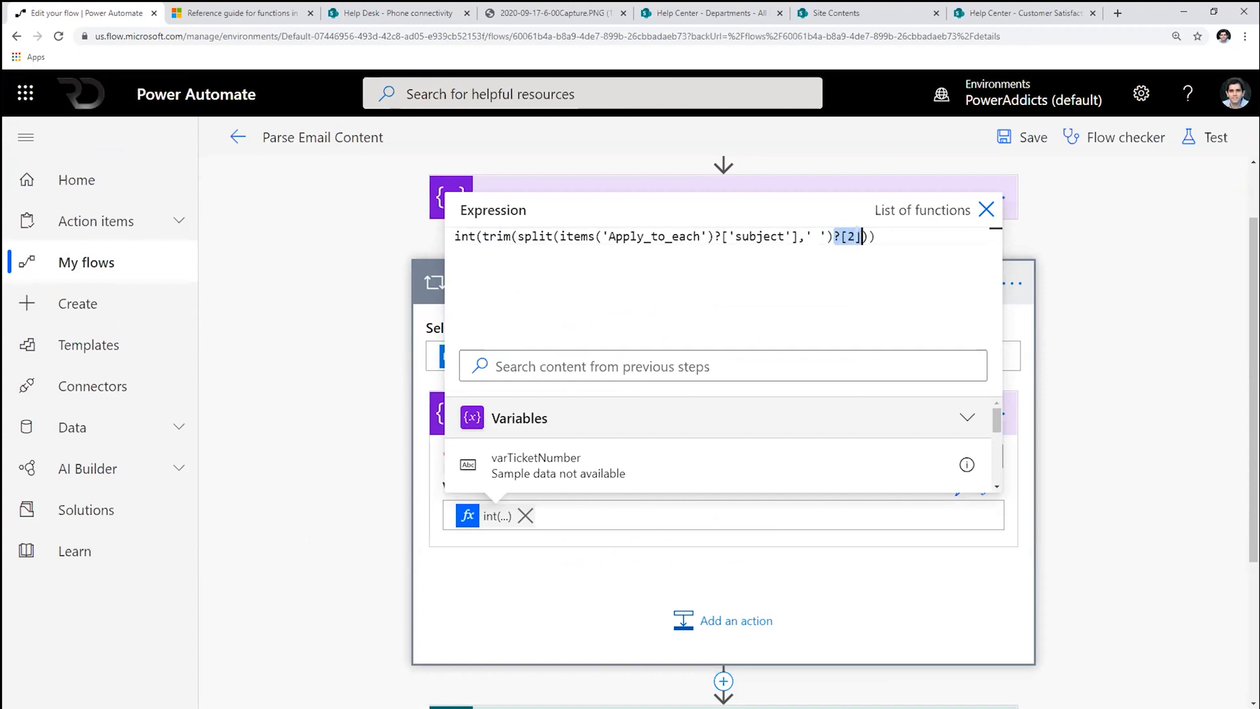
{"action": "left_click", "coordinate": [846, 237]}
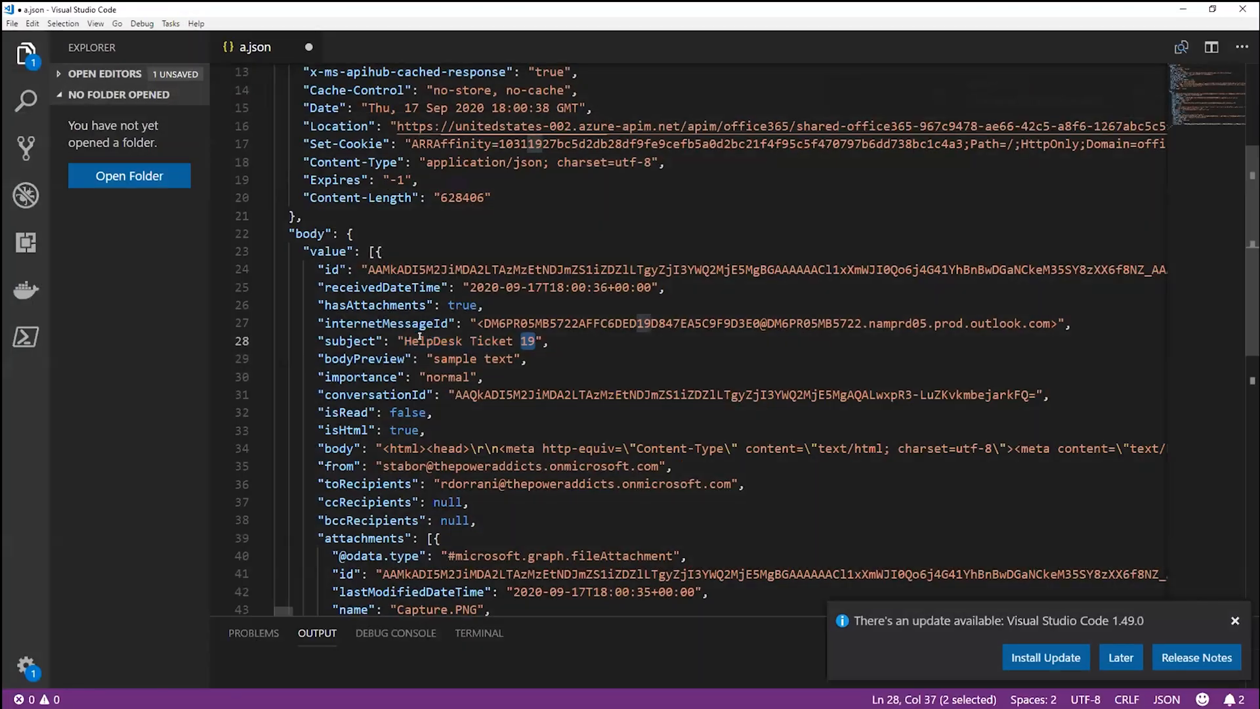
- In a.json, highlight the subject's parts HelpDesk, Ticket and 19 in turn, followed by the whole subject value
{"action": "double_click", "coordinate": [421, 340]}
{"action": "double_click", "coordinate": [476, 341]}
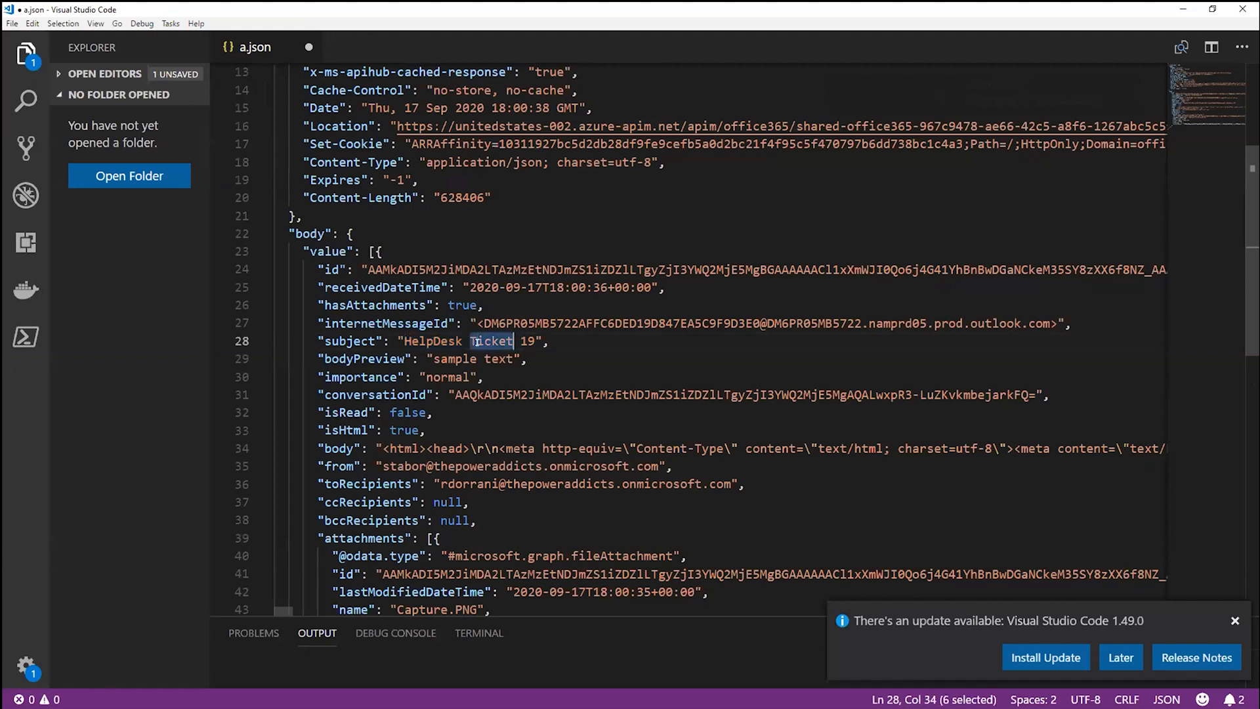
{"action": "double_click", "coordinate": [529, 341]}
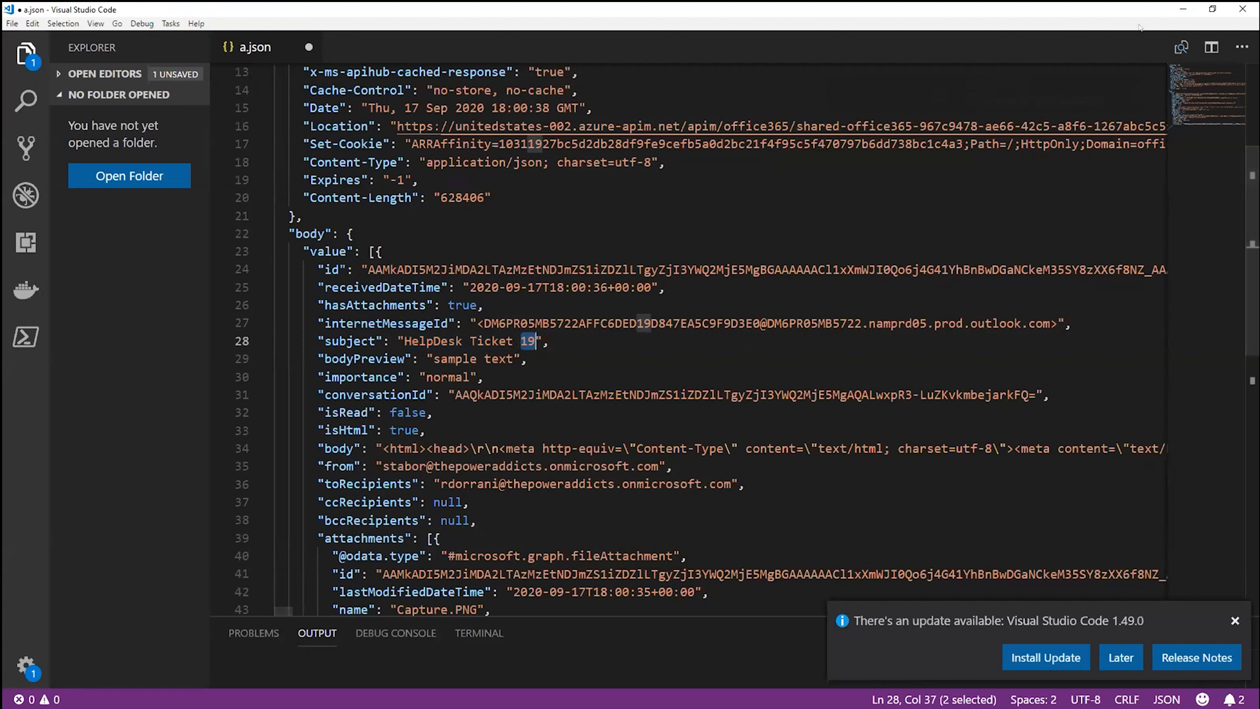
{"action": "left_click", "coordinate": [397, 339]}
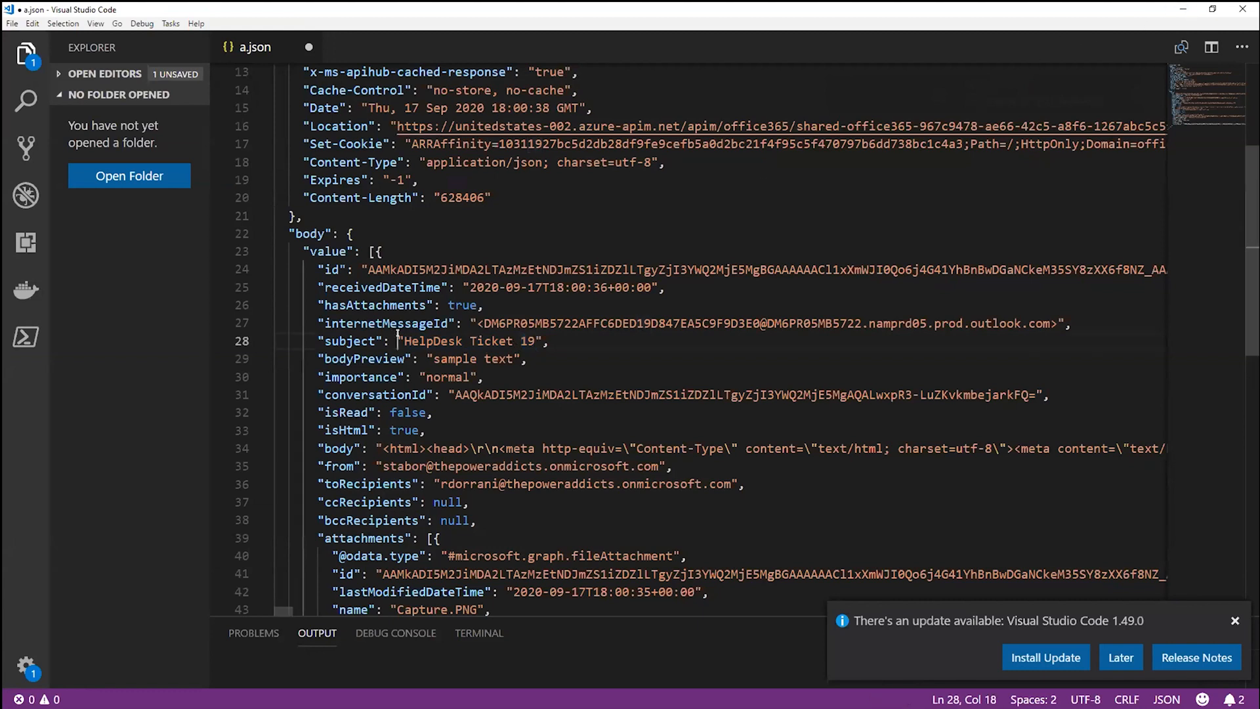
{"action": "left_click_drag", "start_coordinate": [397, 337], "coordinate": [542, 338]}
{"action": "left_click", "coordinate": [542, 337]}
- Return to the flow's open expression, examine the int and trim functions wrapping the split, and close the expression
{"action": "left_click", "coordinate": [1178, 13]}
{"action": "double_click", "coordinate": [462, 236]}
{"action": "left_click", "coordinate": [877, 236]}
{"action": "left_click", "coordinate": [481, 236]}
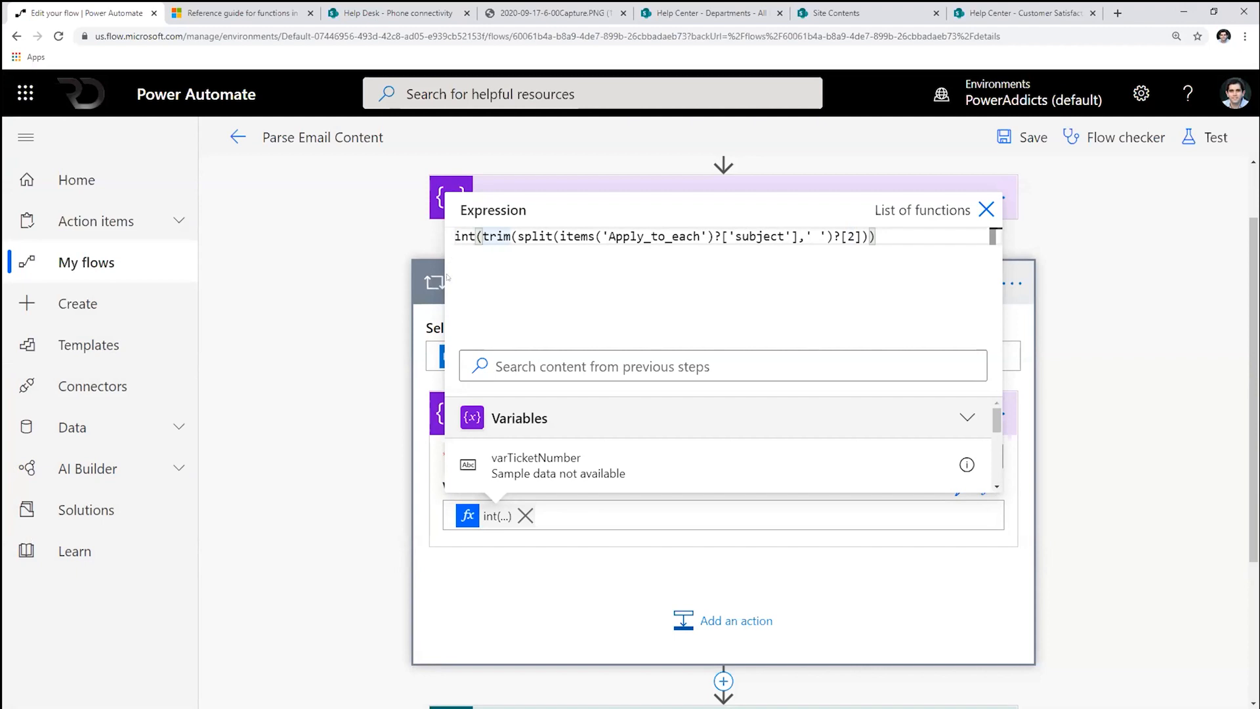
{"action": "left_click", "coordinate": [372, 356]}
- Expand the Get item action and examine its Help Desk list and varTicketNumber Id settings
{"action": "scroll", "coordinate": [371, 357], "scroll_direction": "down", "scroll_amount": 3}
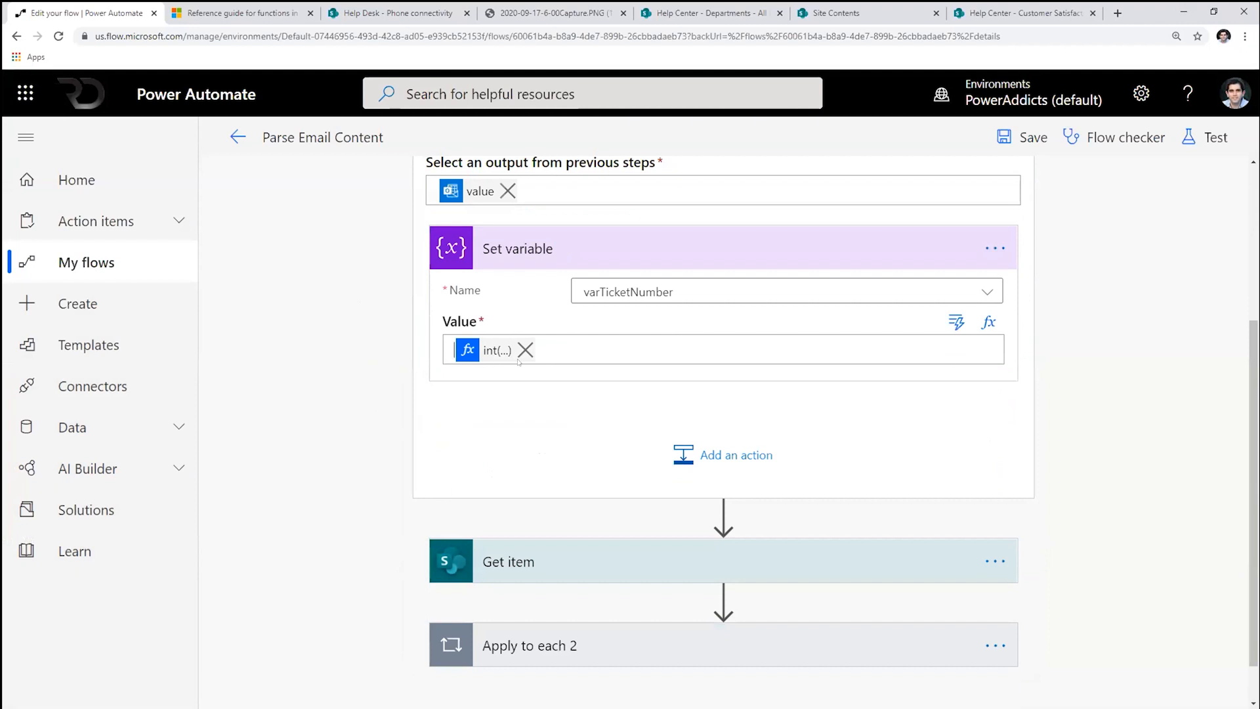
{"action": "left_click", "coordinate": [515, 519]}
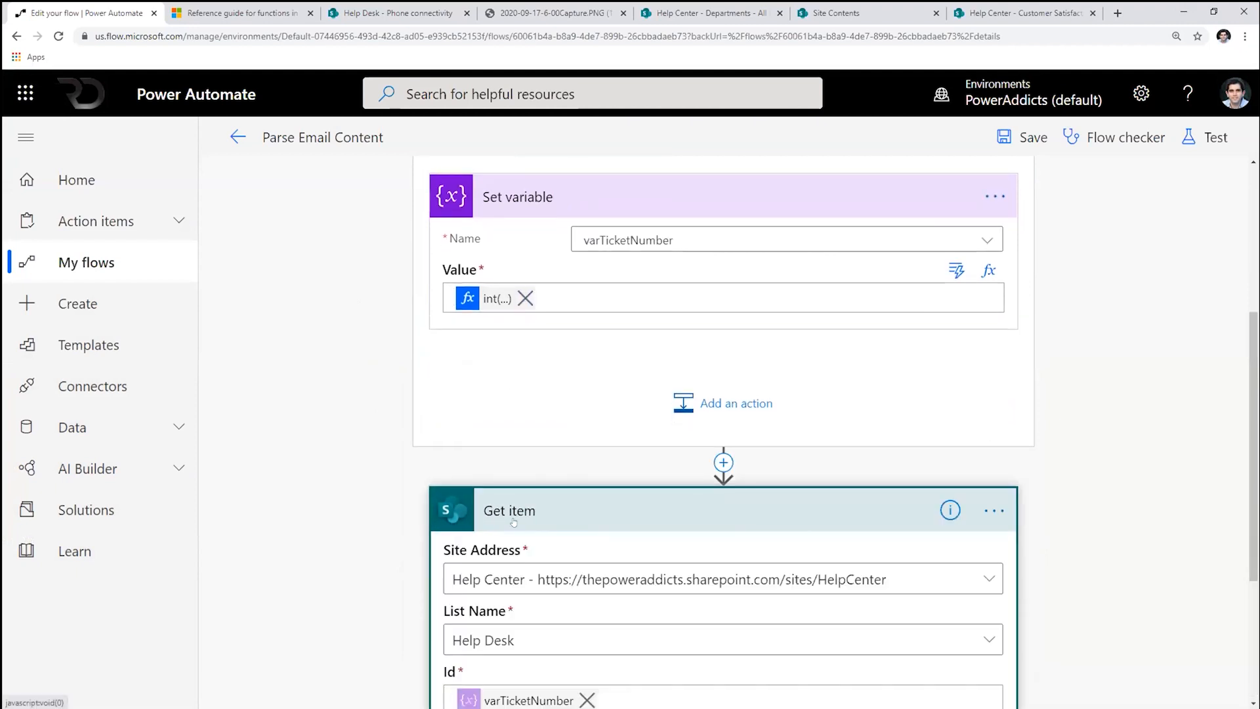
{"action": "scroll", "coordinate": [518, 521], "scroll_direction": "down", "scroll_amount": 3}
{"action": "scroll", "coordinate": [518, 520], "scroll_direction": "up", "scroll_amount": 1}
{"action": "scroll", "coordinate": [517, 520], "scroll_direction": "up", "scroll_amount": 3}
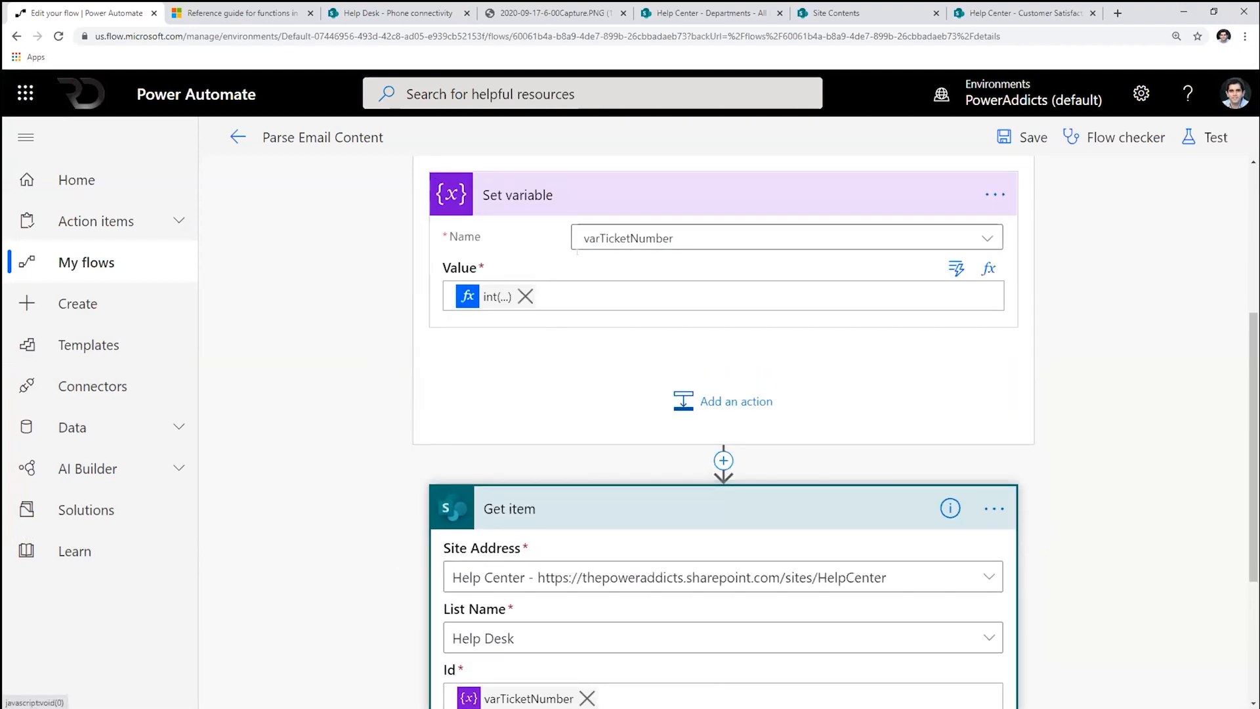
{"action": "scroll", "coordinate": [512, 555], "scroll_direction": "down", "scroll_amount": 2}
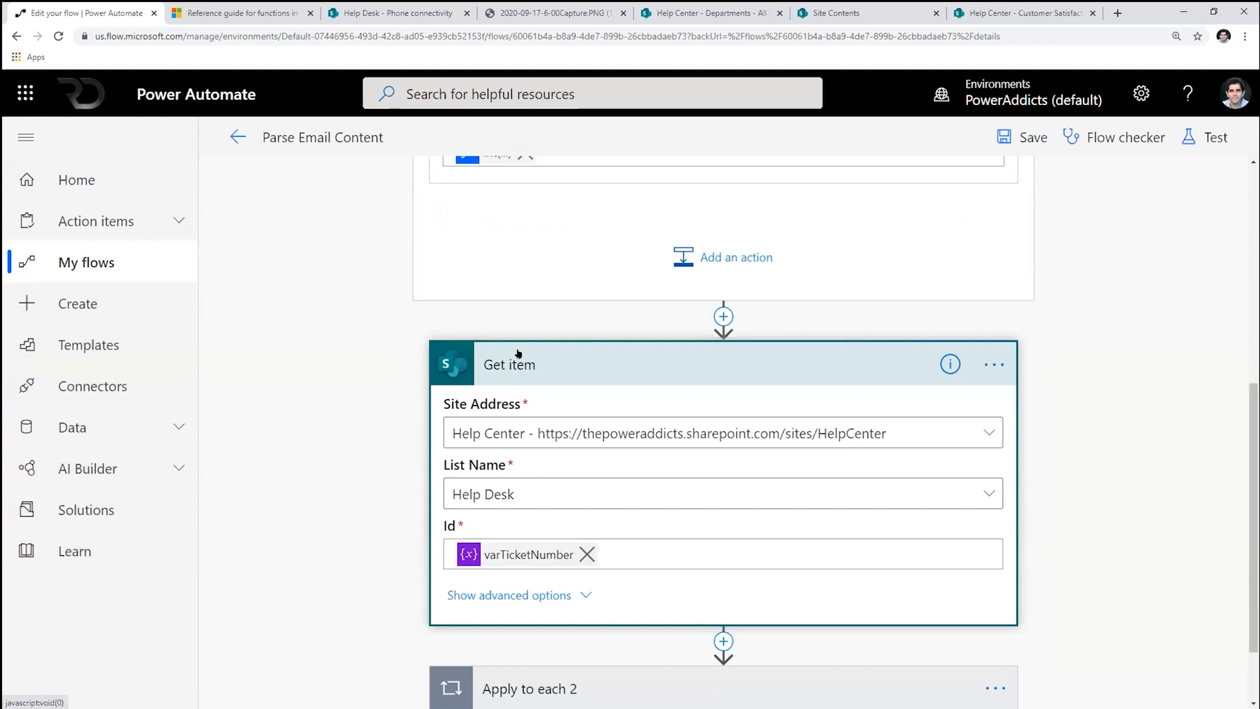
{"action": "scroll", "coordinate": [492, 554], "scroll_direction": "down", "scroll_amount": 1}
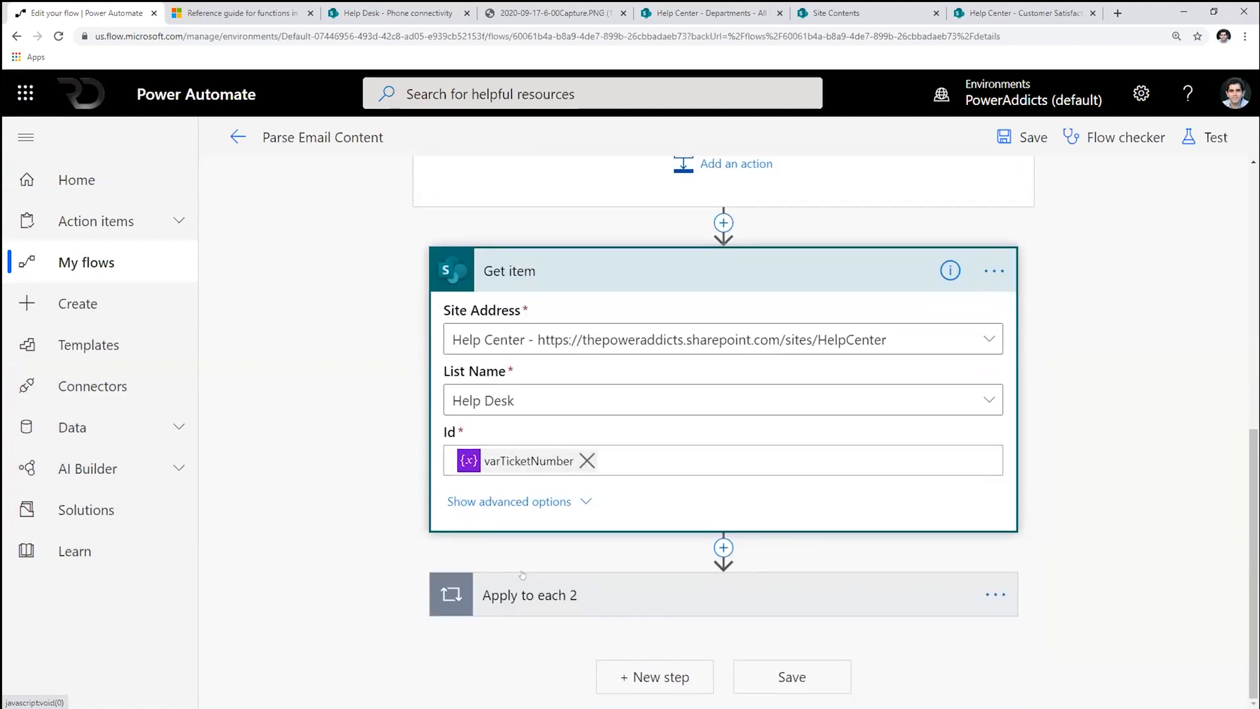
- Expand the Apply to each 2 loop and open the Add attachment action inside its nested Apply to each 3 loop
{"action": "scroll", "coordinate": [480, 542], "scroll_direction": "down", "scroll_amount": 4}
{"action": "left_click", "coordinate": [484, 475]}
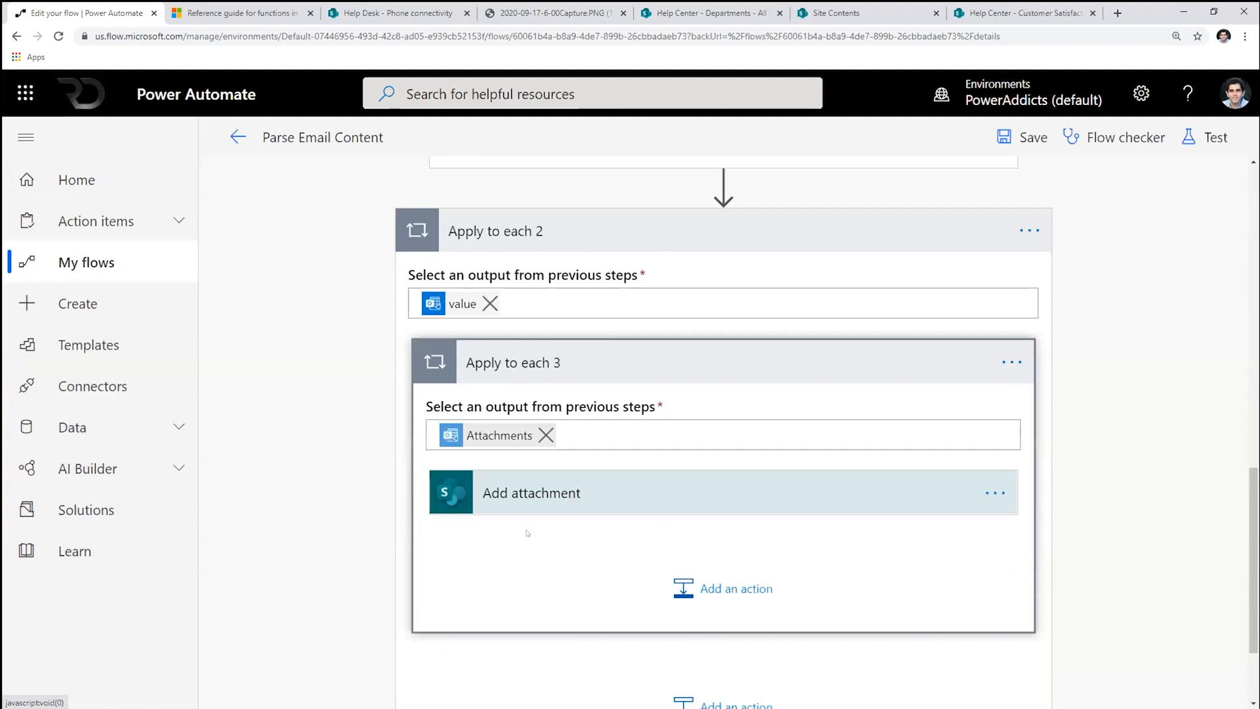
{"action": "scroll", "coordinate": [495, 367], "scroll_direction": "down", "scroll_amount": 1}
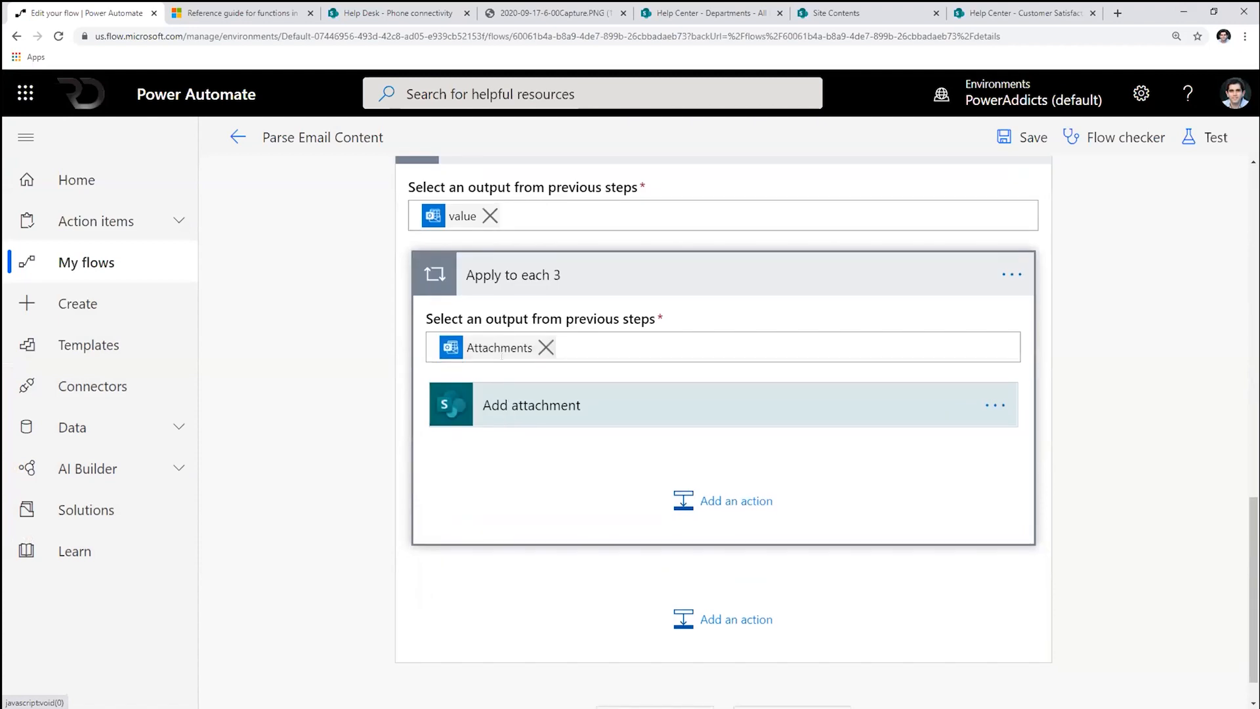
{"action": "left_click", "coordinate": [524, 407]}
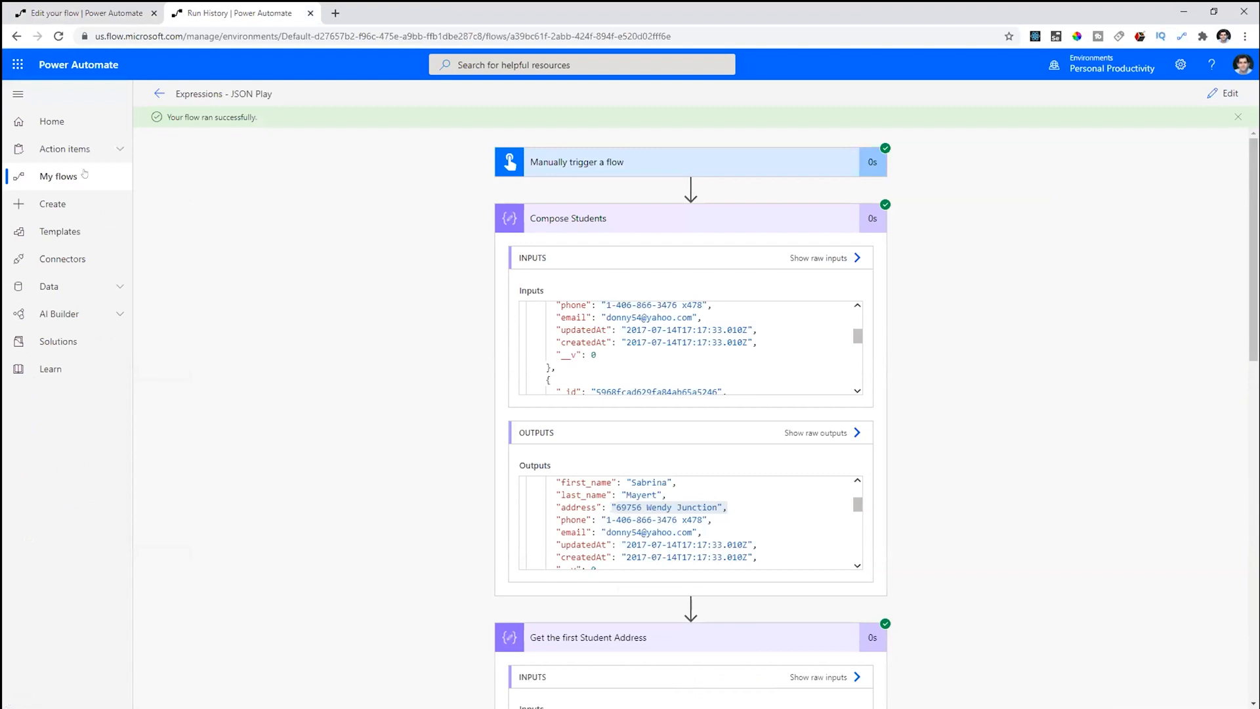
- Switch to the Expressions - Fetch string from Sample text flow and examine the sample email body in its Html to text action
{"action": "left_click", "coordinate": [85, 13]}
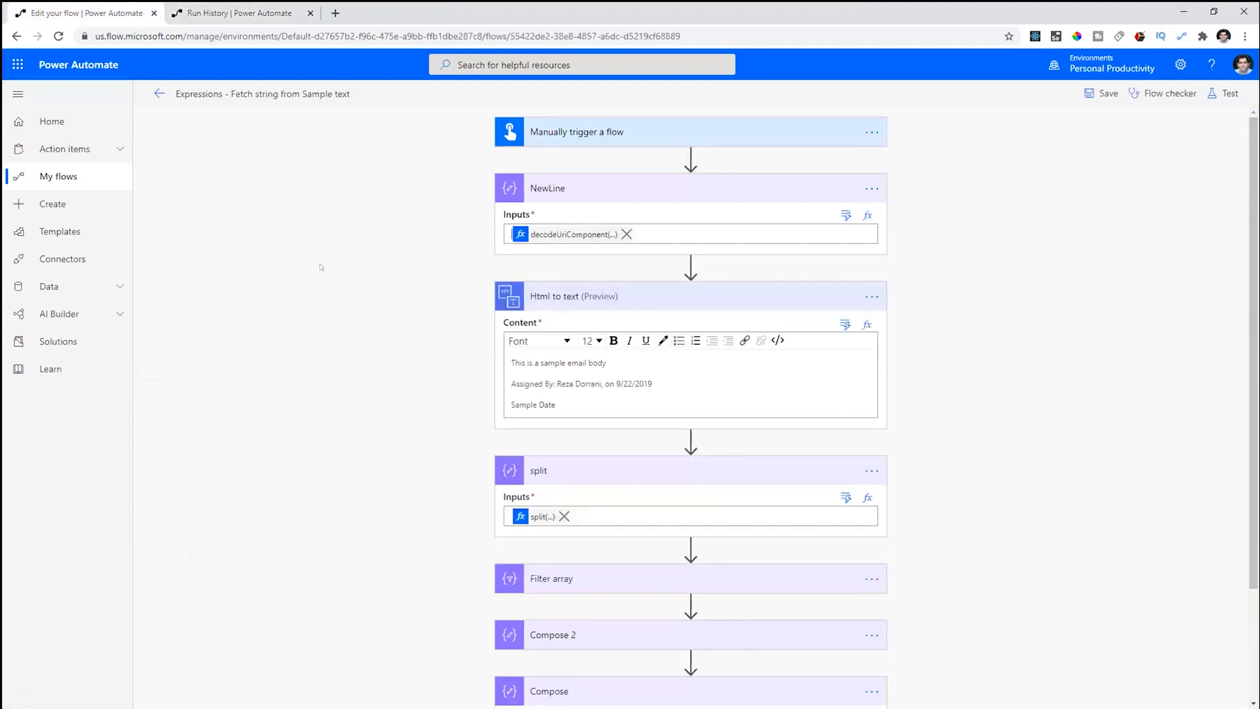
{"action": "key", "text": "ctrl+plus"}
{"action": "key", "text": "ctrl+plus"}
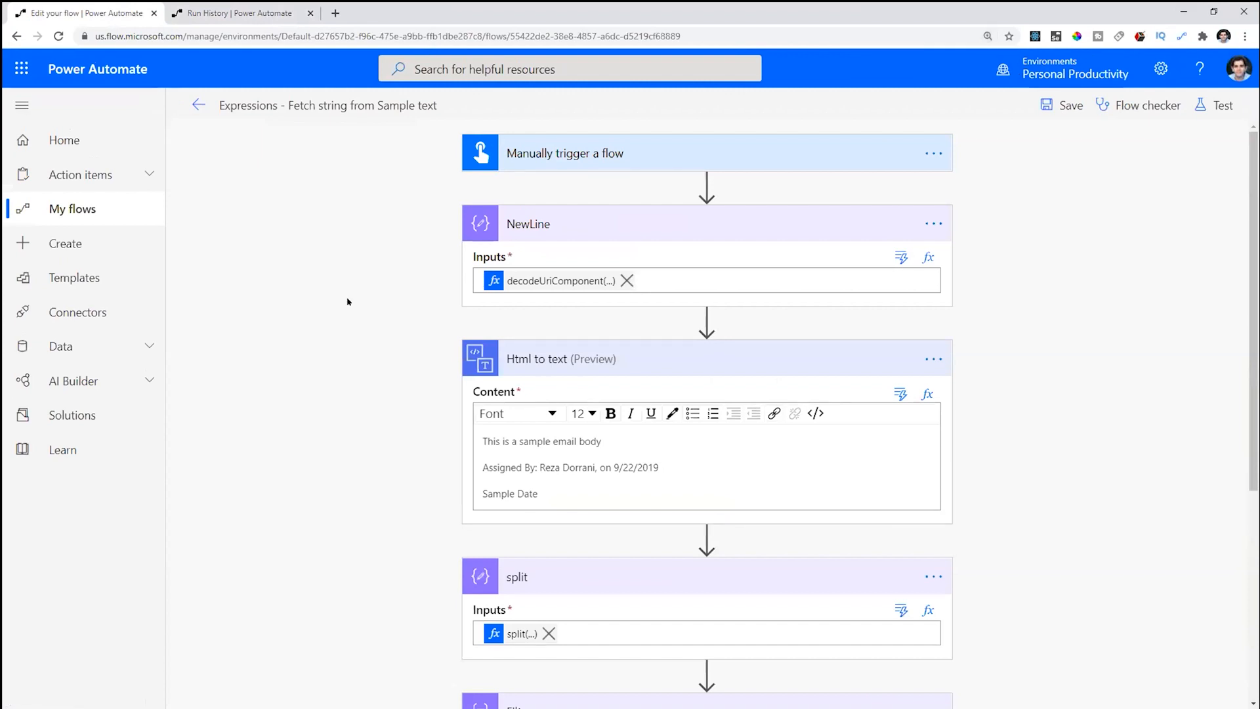
{"action": "left_click_drag", "start_coordinate": [538, 494], "coordinate": [491, 450]}
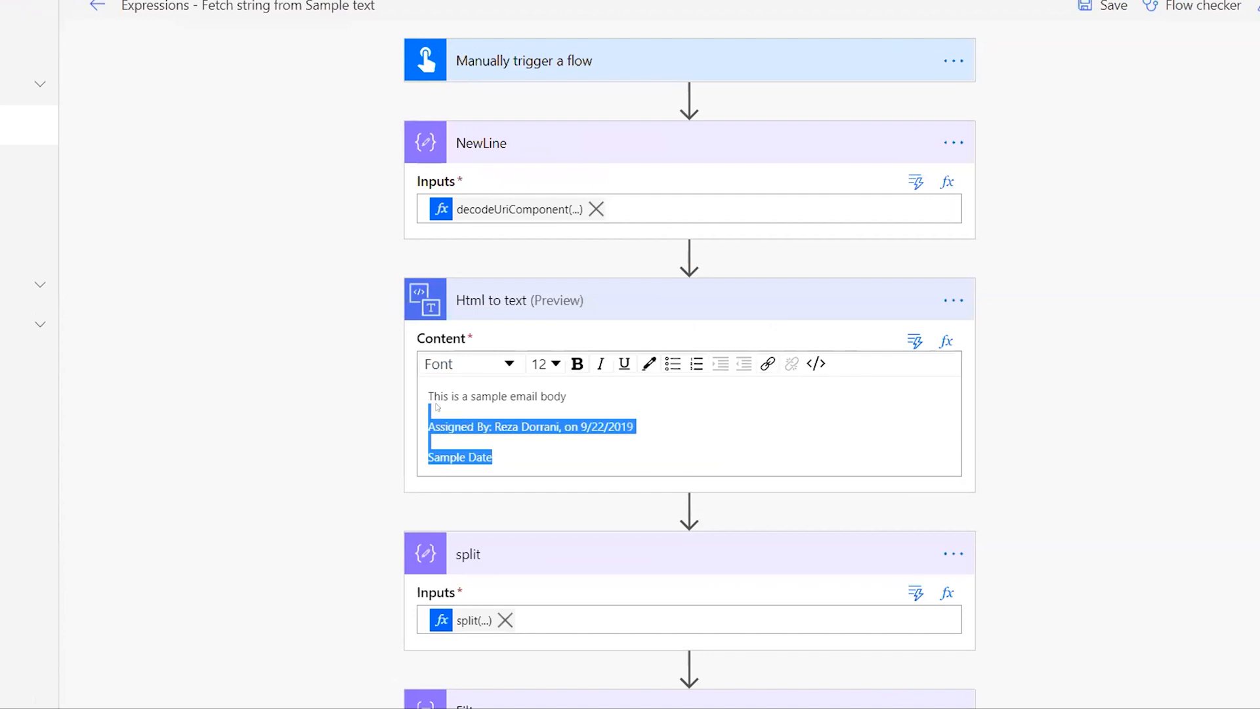
{"action": "left_click_drag", "start_coordinate": [438, 408], "coordinate": [300, 428]}
{"action": "left_click", "coordinate": [457, 433]}
{"action": "key", "text": "ctrl+plus"}
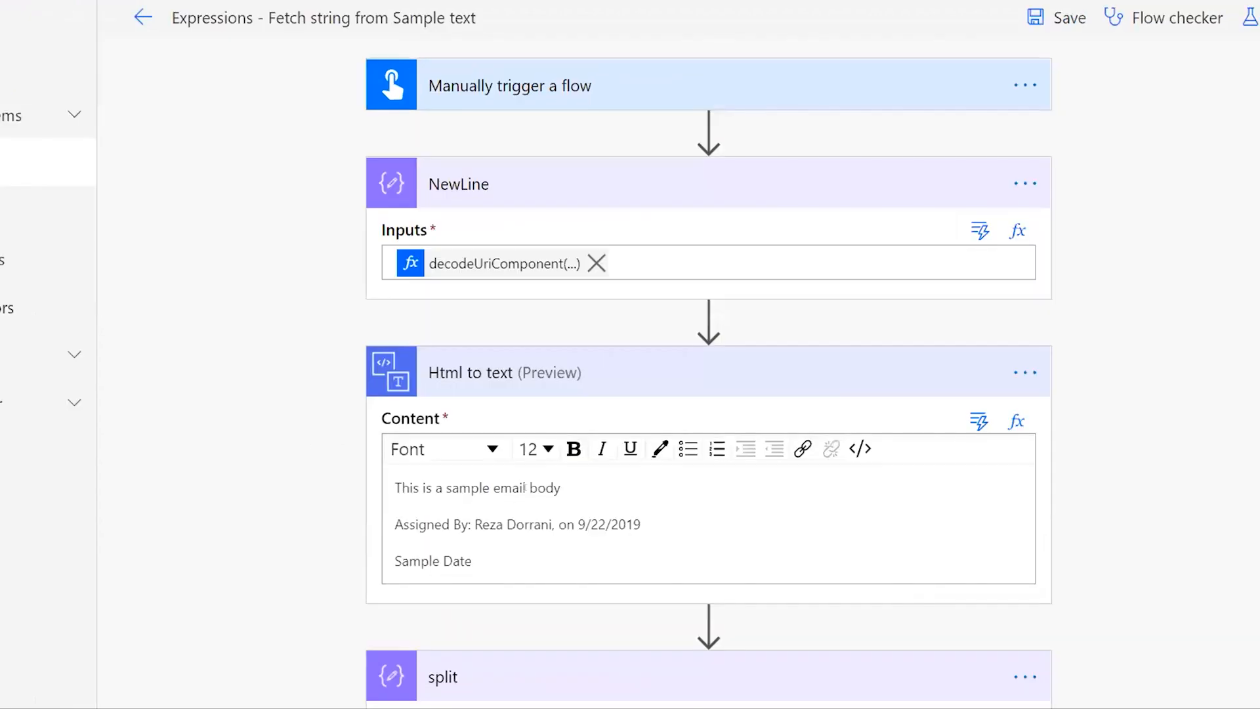
{"action": "scroll", "coordinate": [525, 488], "scroll_direction": "down", "scroll_amount": 1}
{"action": "left_click", "coordinate": [498, 511]}
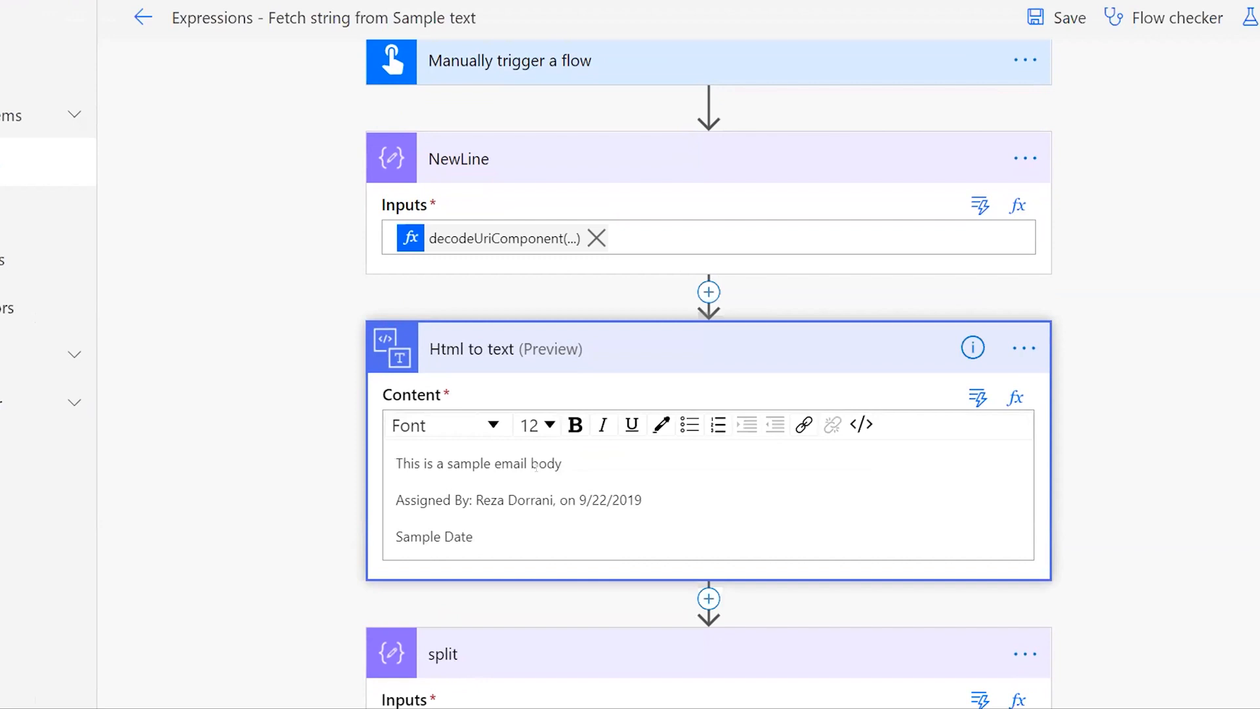
{"action": "scroll", "coordinate": [536, 466], "scroll_direction": "up", "scroll_amount": 1}
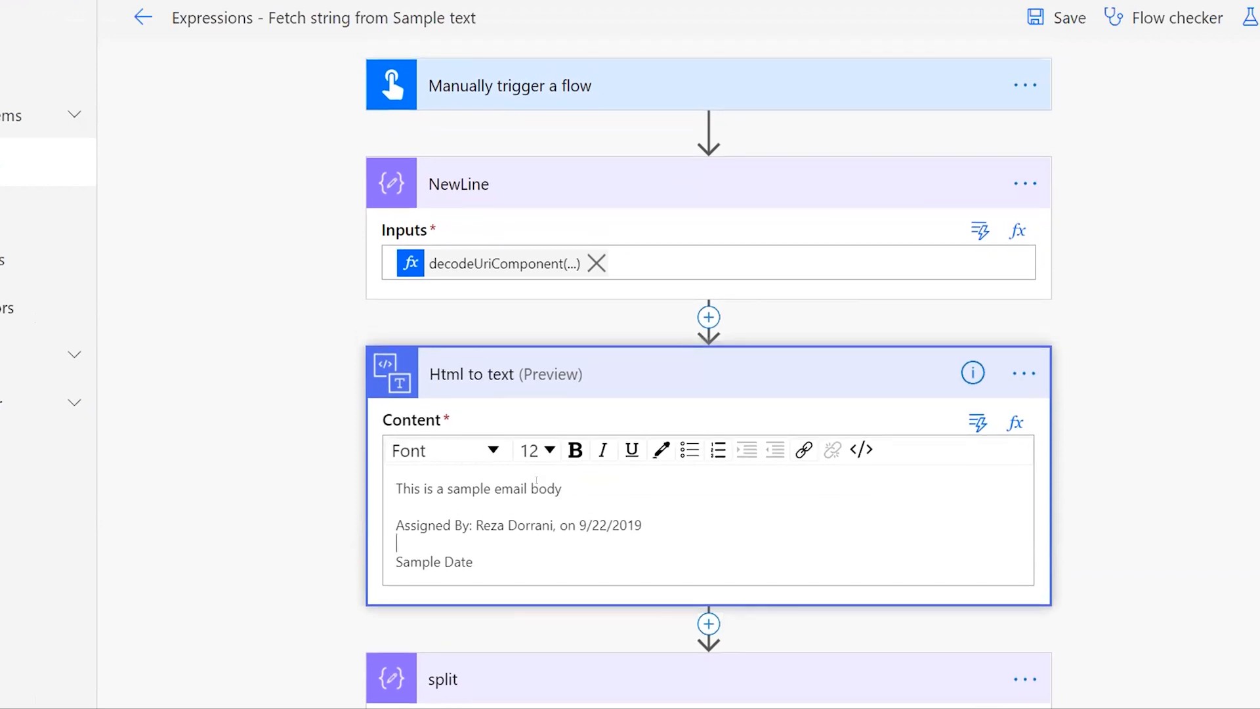
{"action": "scroll", "coordinate": [536, 489], "scroll_direction": "down", "scroll_amount": 1}
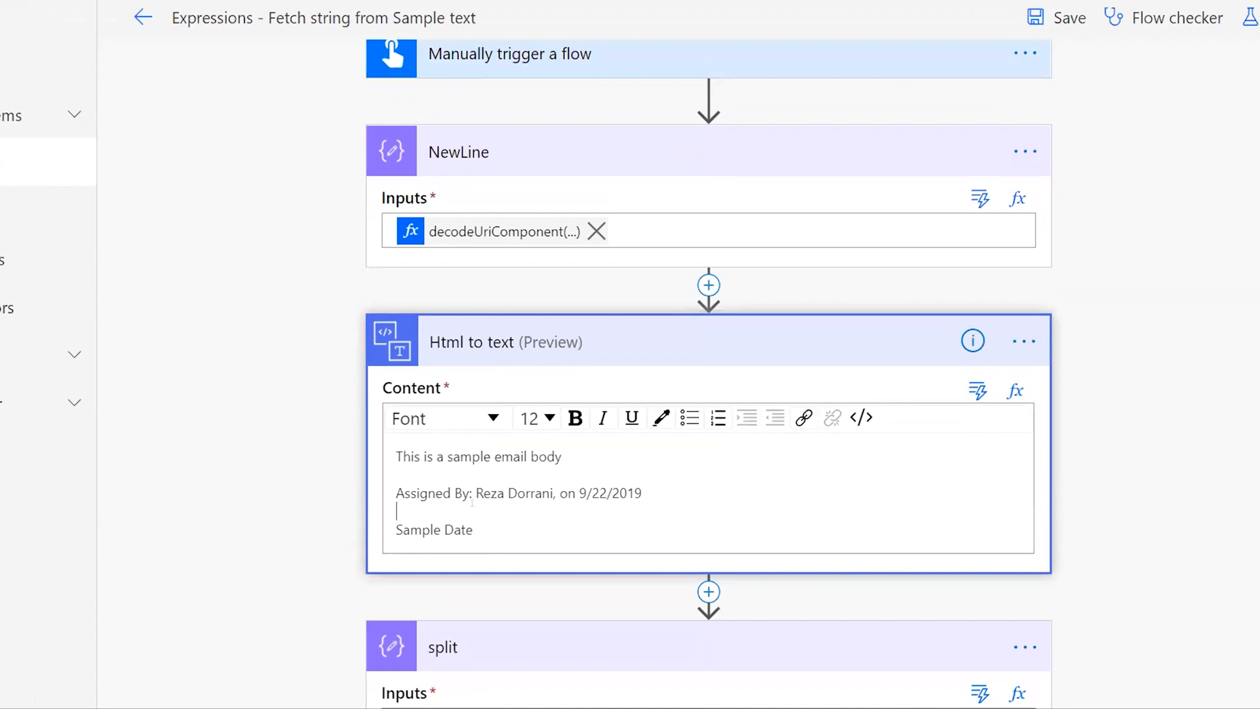
- Highlight the Assigned By line with the person's name and date in the Html to text content
{"action": "left_click_drag", "start_coordinate": [647, 492], "coordinate": [397, 479]}
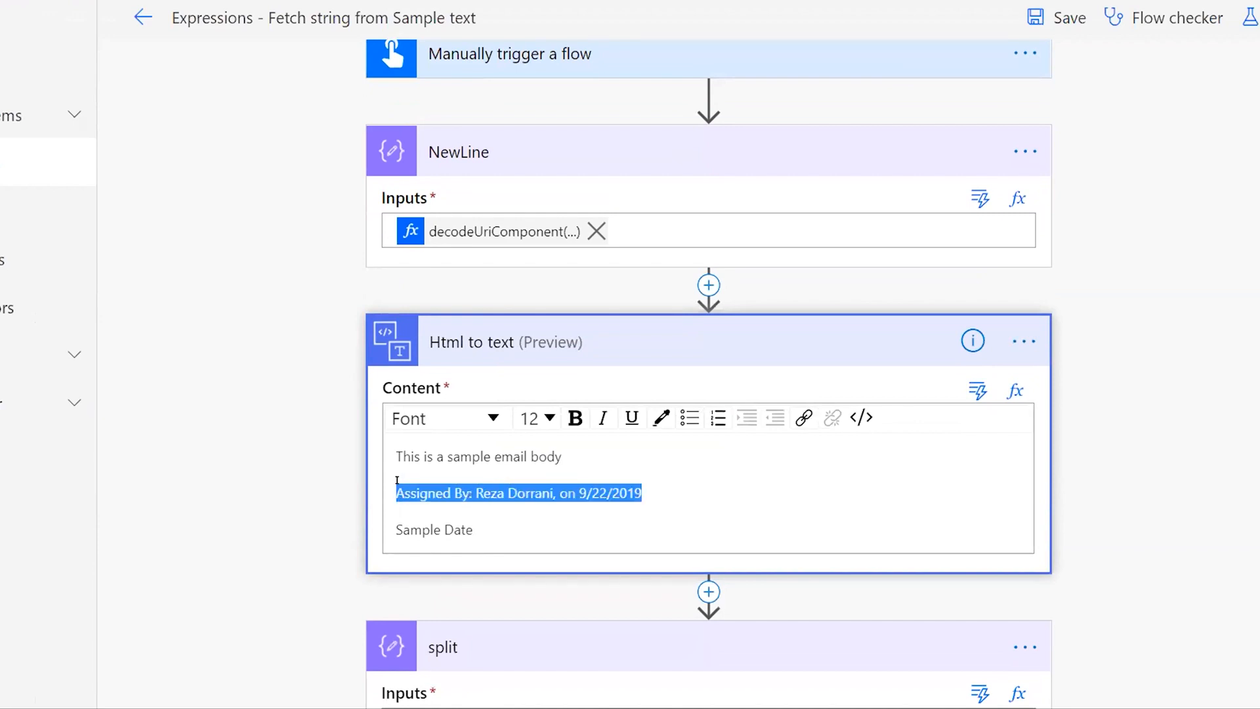
{"action": "left_click", "coordinate": [580, 493]}
{"action": "left_click_drag", "start_coordinate": [577, 493], "coordinate": [369, 491]}
{"action": "left_click", "coordinate": [644, 503]}
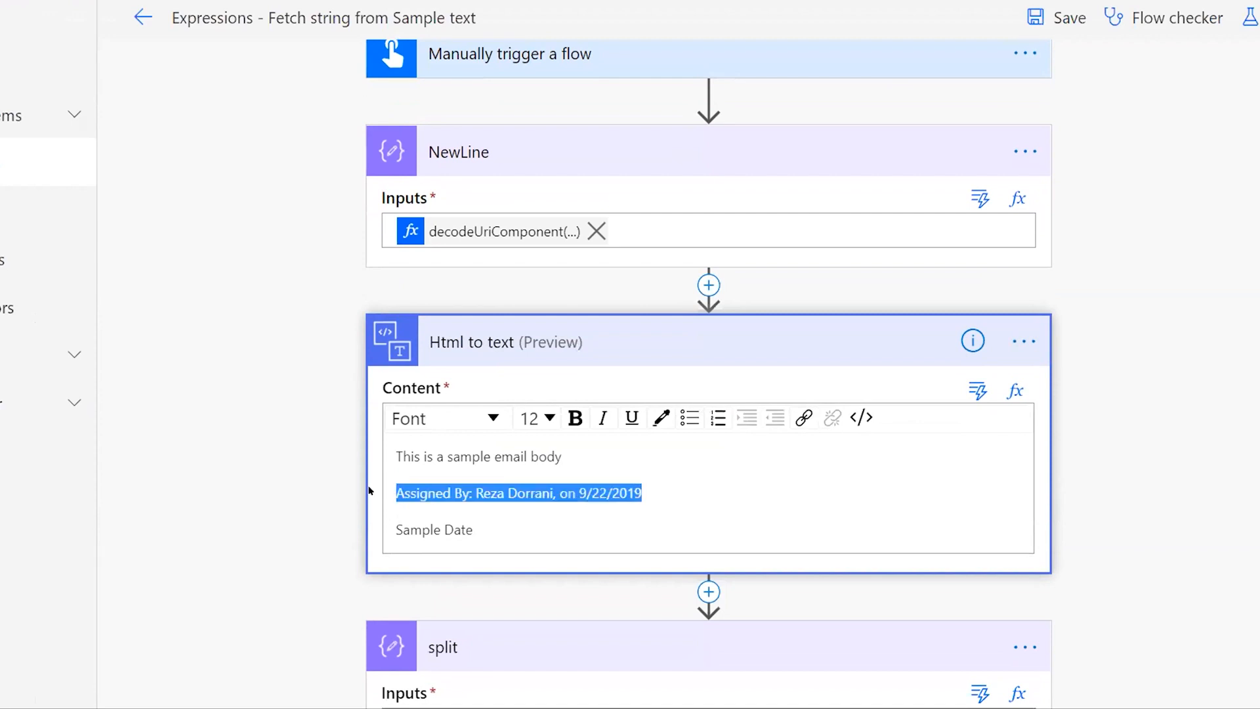
{"action": "left_click", "coordinate": [521, 499]}
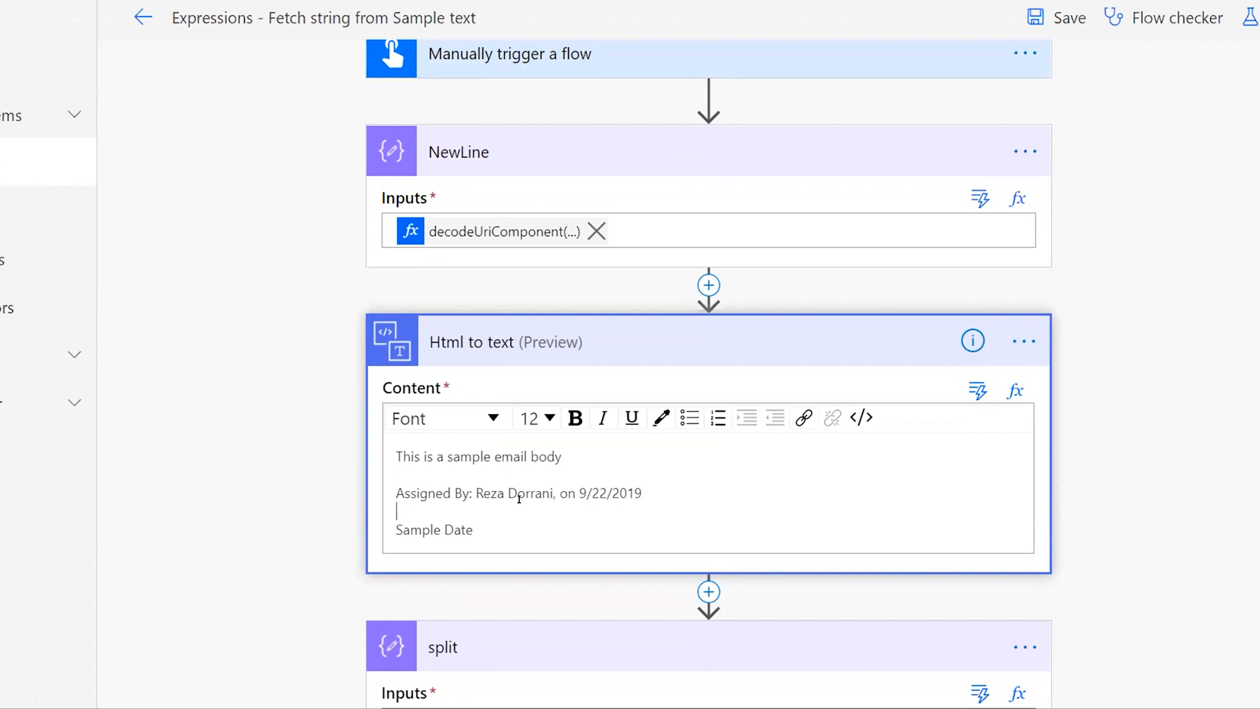
{"action": "scroll", "coordinate": [519, 499], "scroll_direction": "up", "scroll_amount": 1}
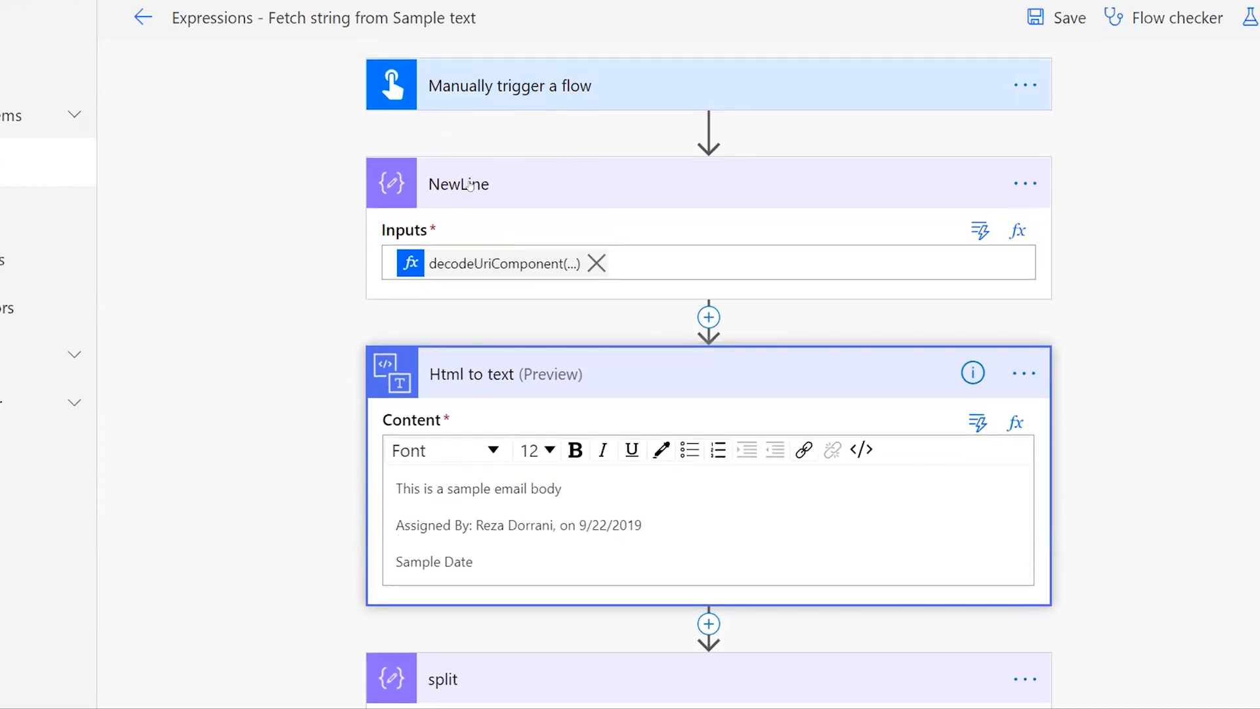
- Open the split action's expression, examine its two arguments, and close it
{"action": "scroll", "coordinate": [463, 443], "scroll_direction": "down", "scroll_amount": 2}
{"action": "scroll", "coordinate": [448, 548], "scroll_direction": "down", "scroll_amount": 3}
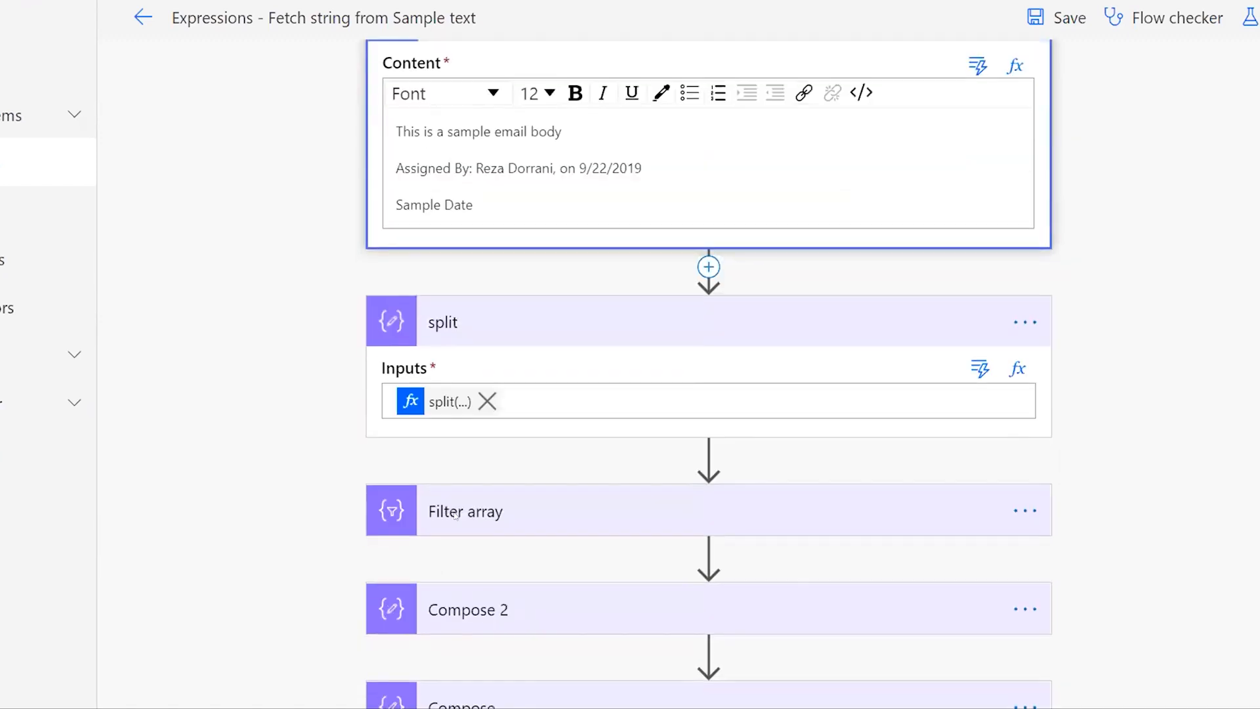
{"action": "left_click", "coordinate": [441, 404]}
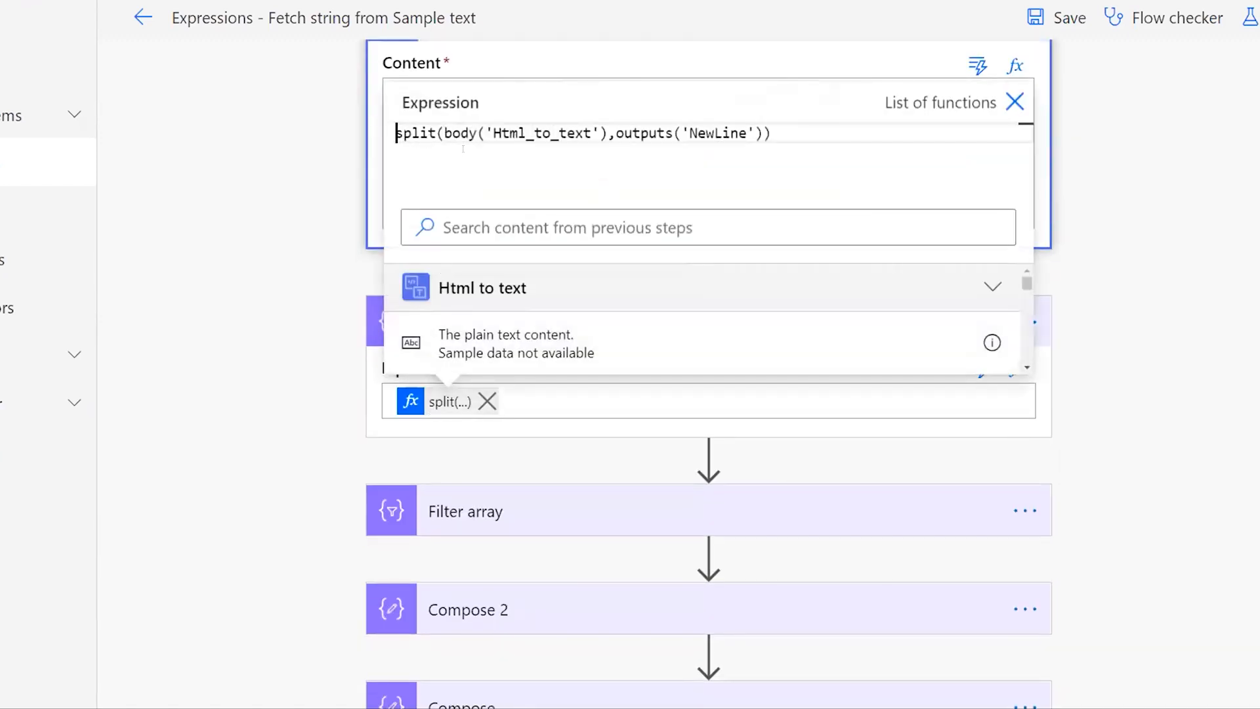
{"action": "left_click", "coordinate": [324, 269]}
- Highlight the sample email's first line, and mark the outputs('NewLine') delimiter in the split action's expression
{"action": "scroll", "coordinate": [325, 269], "scroll_direction": "up", "scroll_amount": 5}
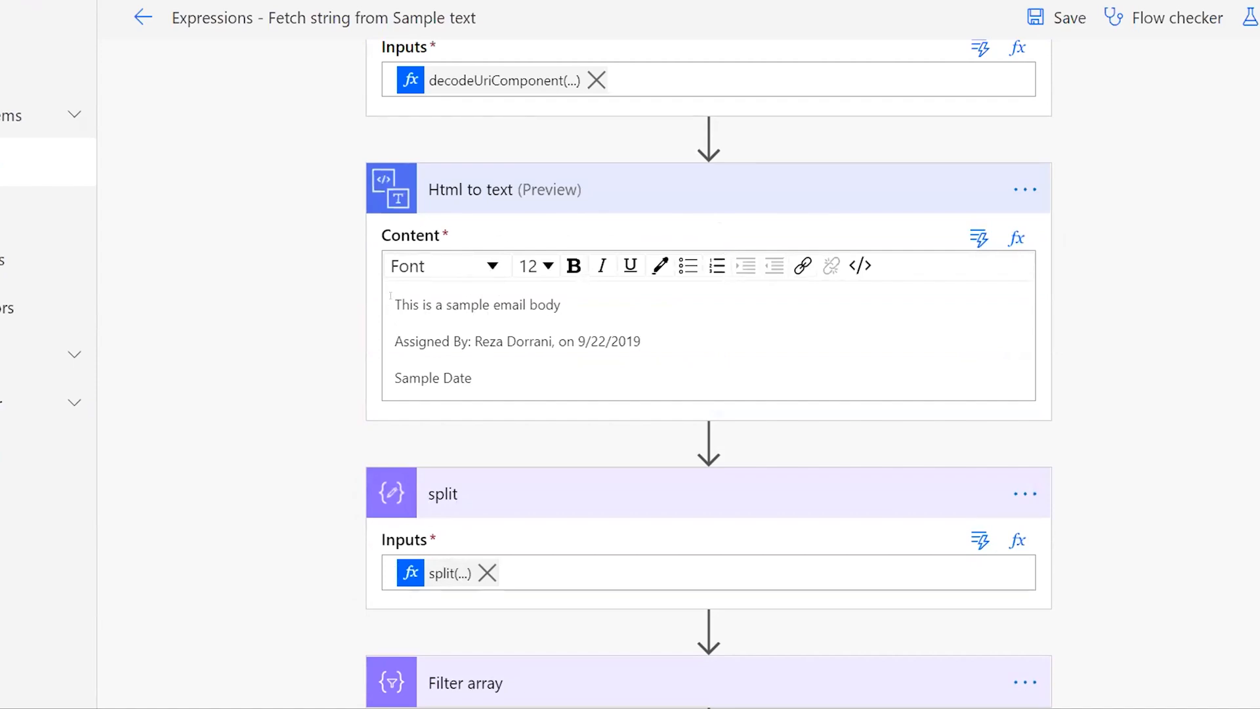
{"action": "left_click_drag", "start_coordinate": [395, 306], "coordinate": [559, 298]}
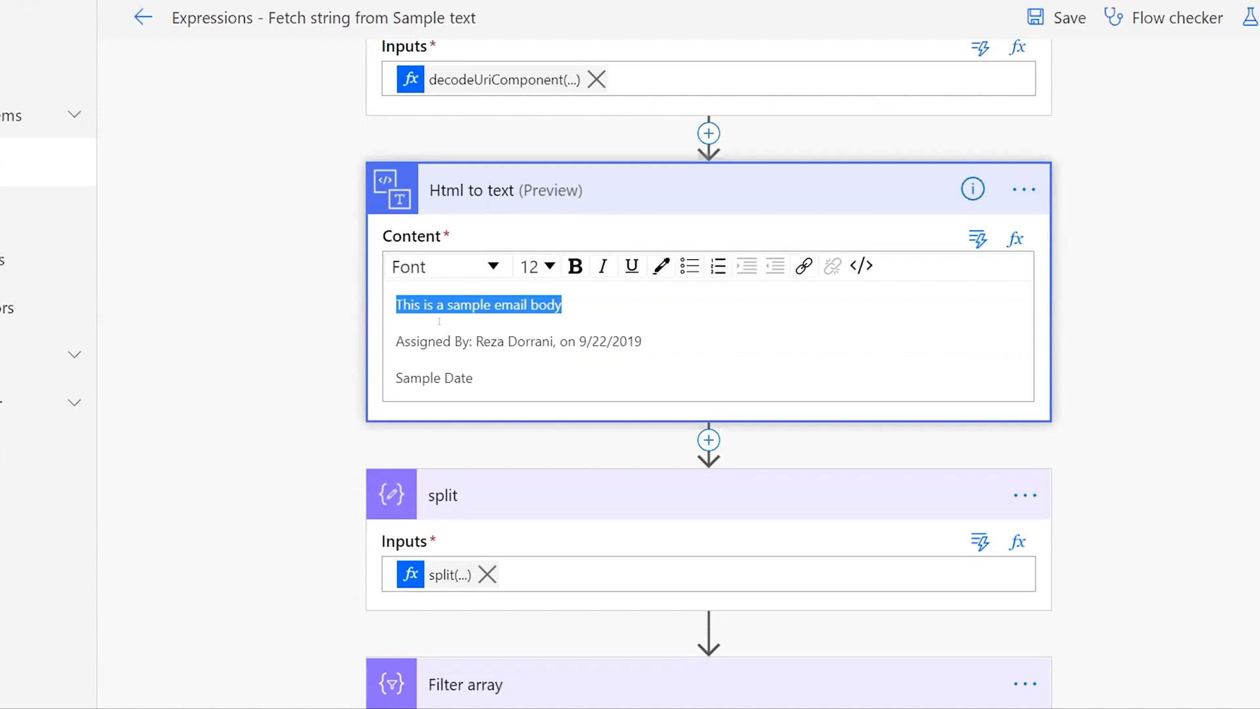
{"action": "left_click", "coordinate": [448, 575]}
{"action": "left_click_drag", "start_coordinate": [616, 133], "coordinate": [765, 124]}
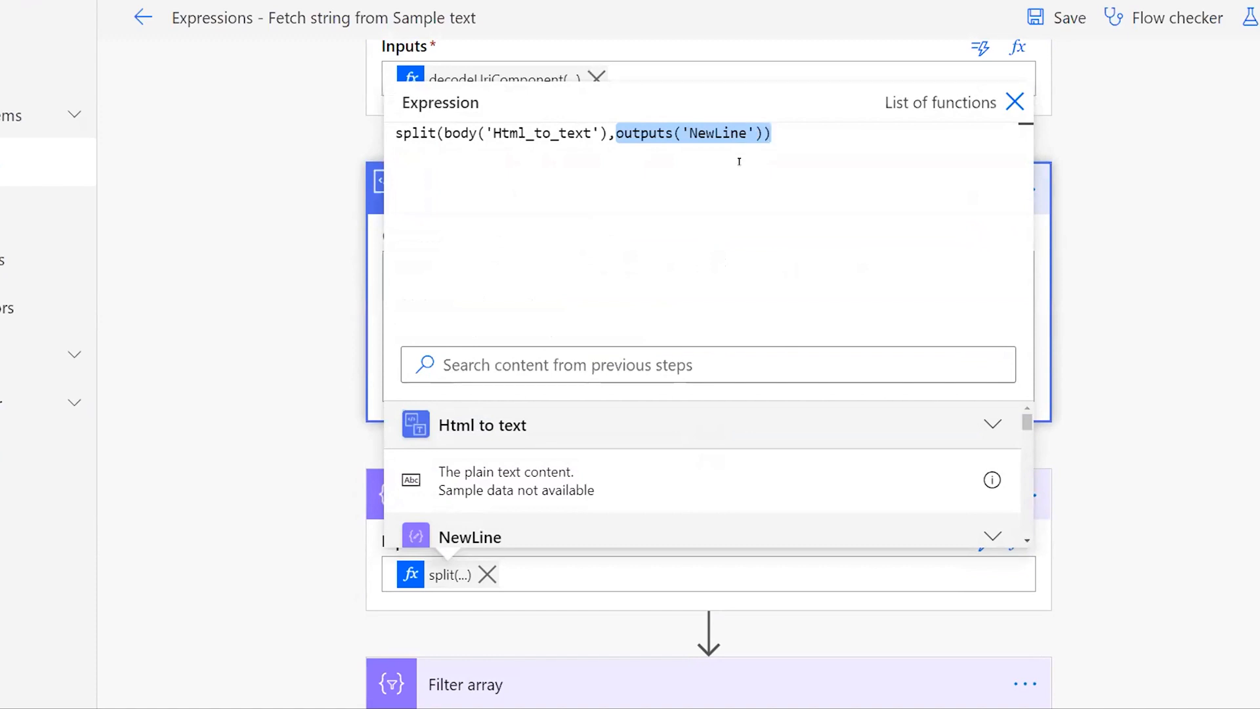
{"action": "left_click", "coordinate": [277, 296]}
- Open the NewLine action's expression, highlight the decodeUriComponent function and its %0A code, and close the expression
{"action": "scroll", "coordinate": [305, 366], "scroll_direction": "up", "scroll_amount": 2}
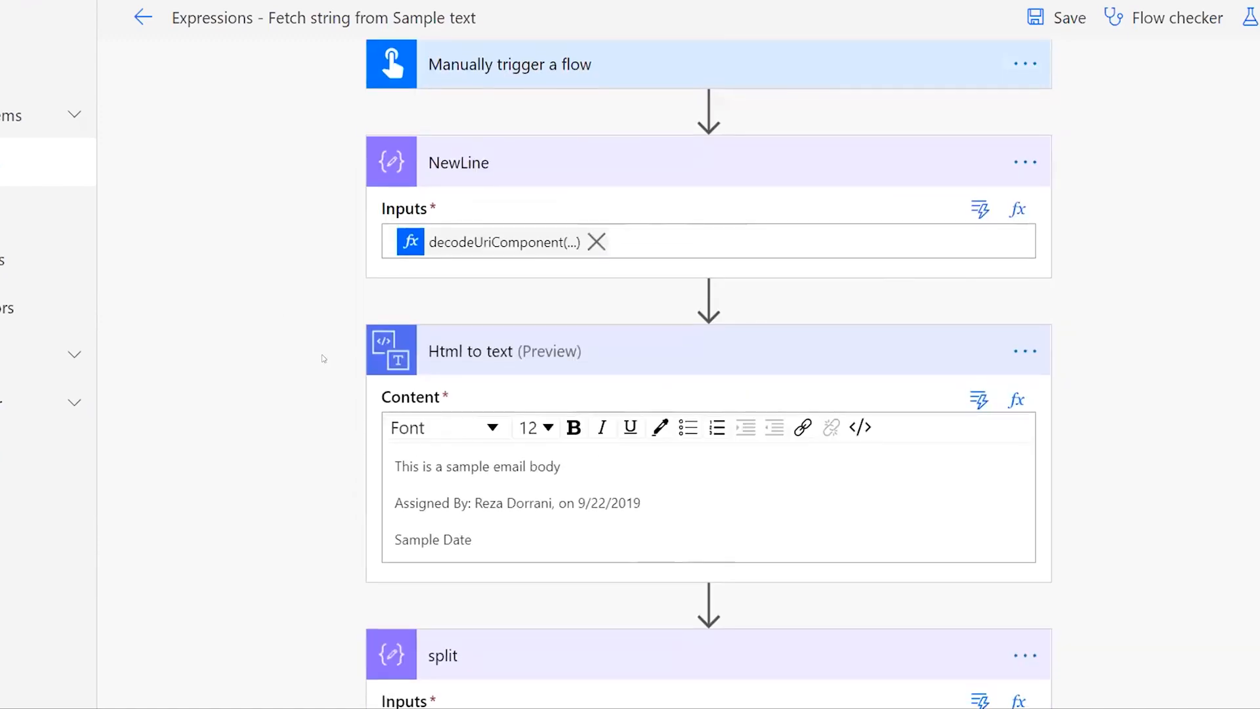
{"action": "left_click", "coordinate": [448, 246]}
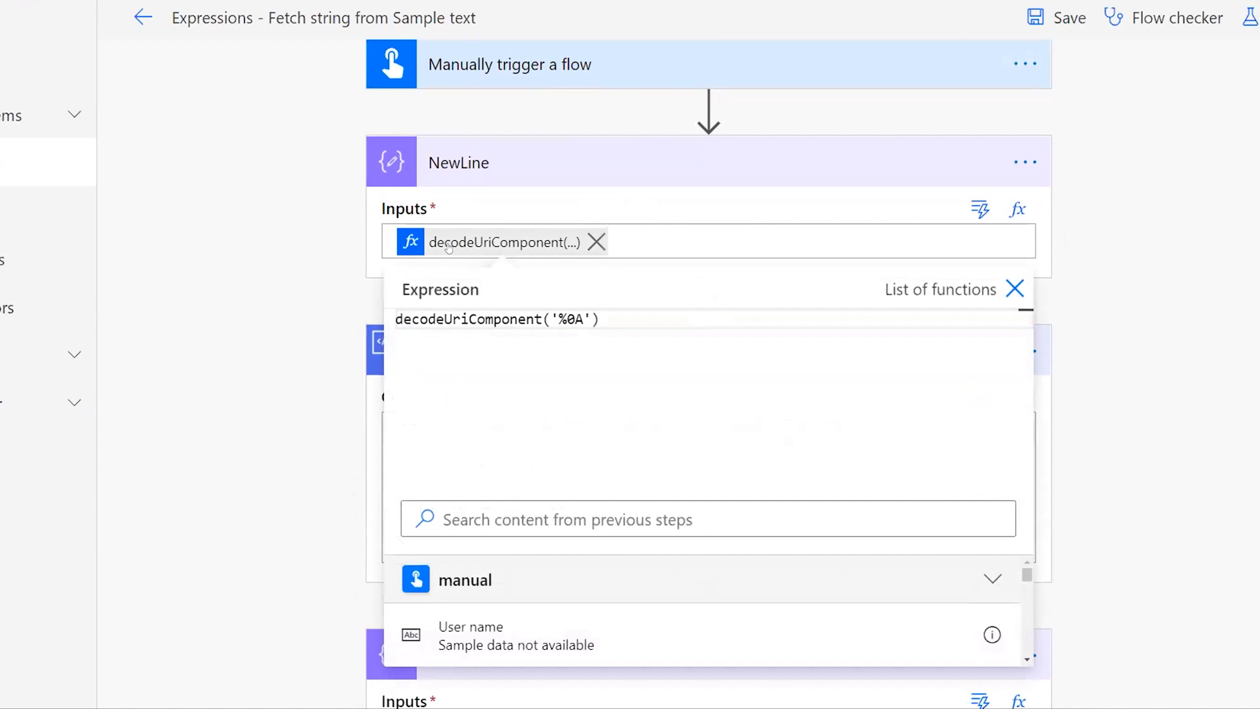
{"action": "left_click", "coordinate": [432, 319]}
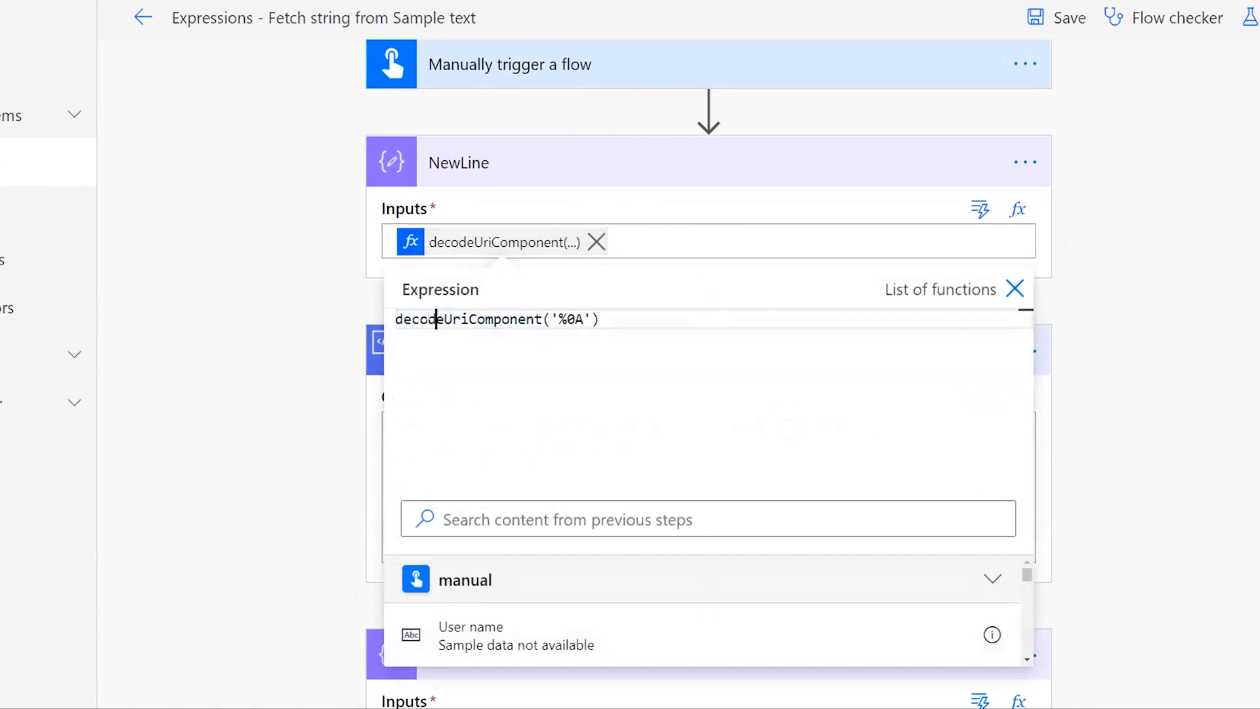
{"action": "double_click", "coordinate": [430, 319]}
{"action": "left_click_drag", "start_coordinate": [559, 319], "coordinate": [583, 319]}
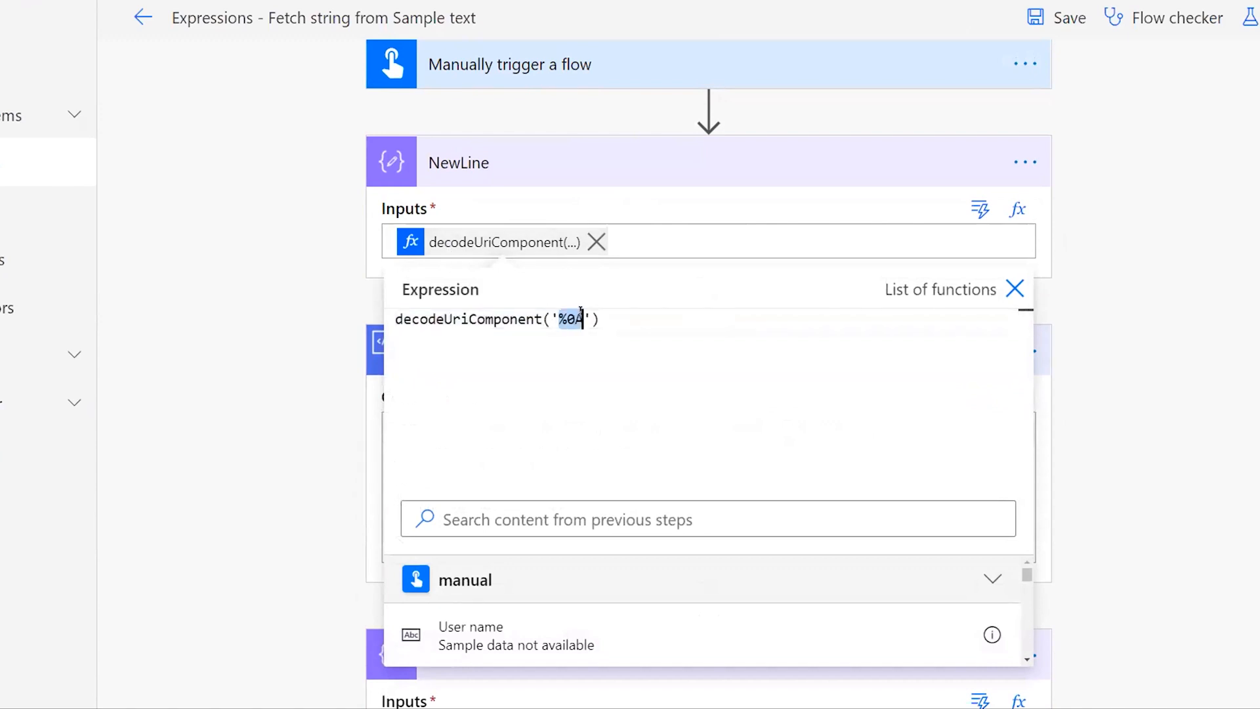
{"action": "left_click", "coordinate": [558, 346]}
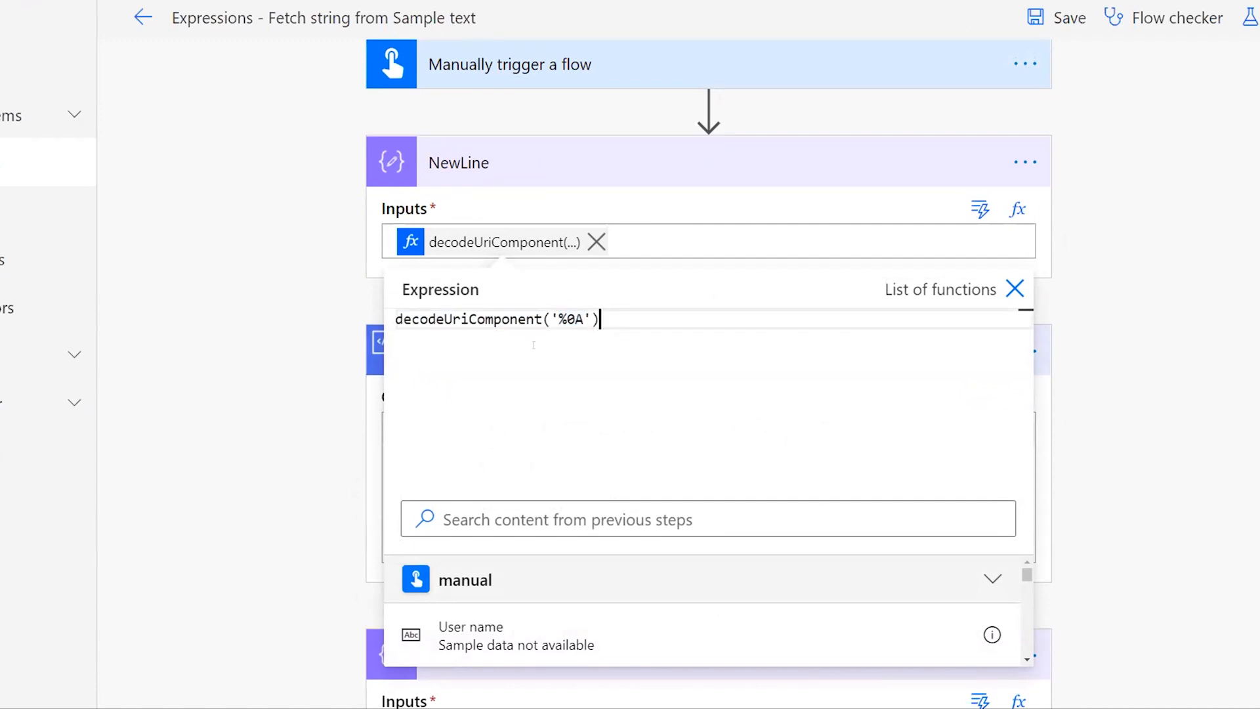
{"action": "left_click", "coordinate": [269, 332]}
{"action": "double_click", "coordinate": [496, 319]}
{"action": "left_click_drag", "start_coordinate": [557, 320], "coordinate": [565, 320]}
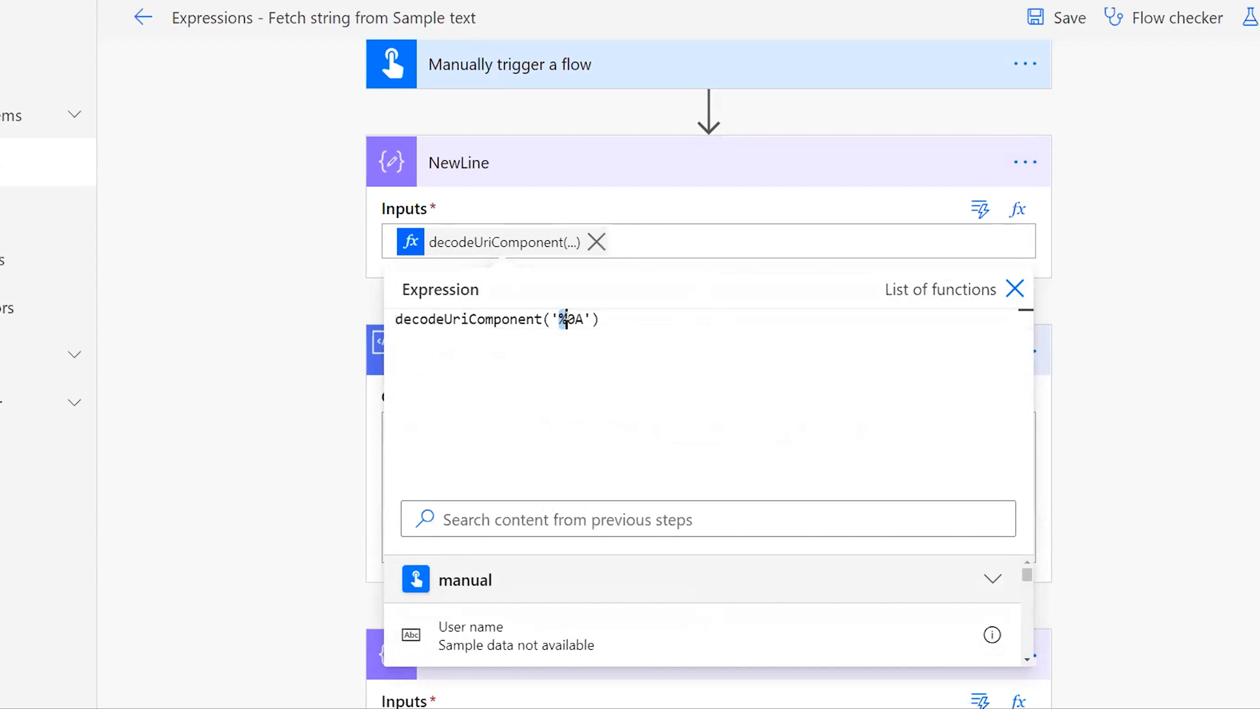
{"action": "left_click", "coordinate": [81, 392]}
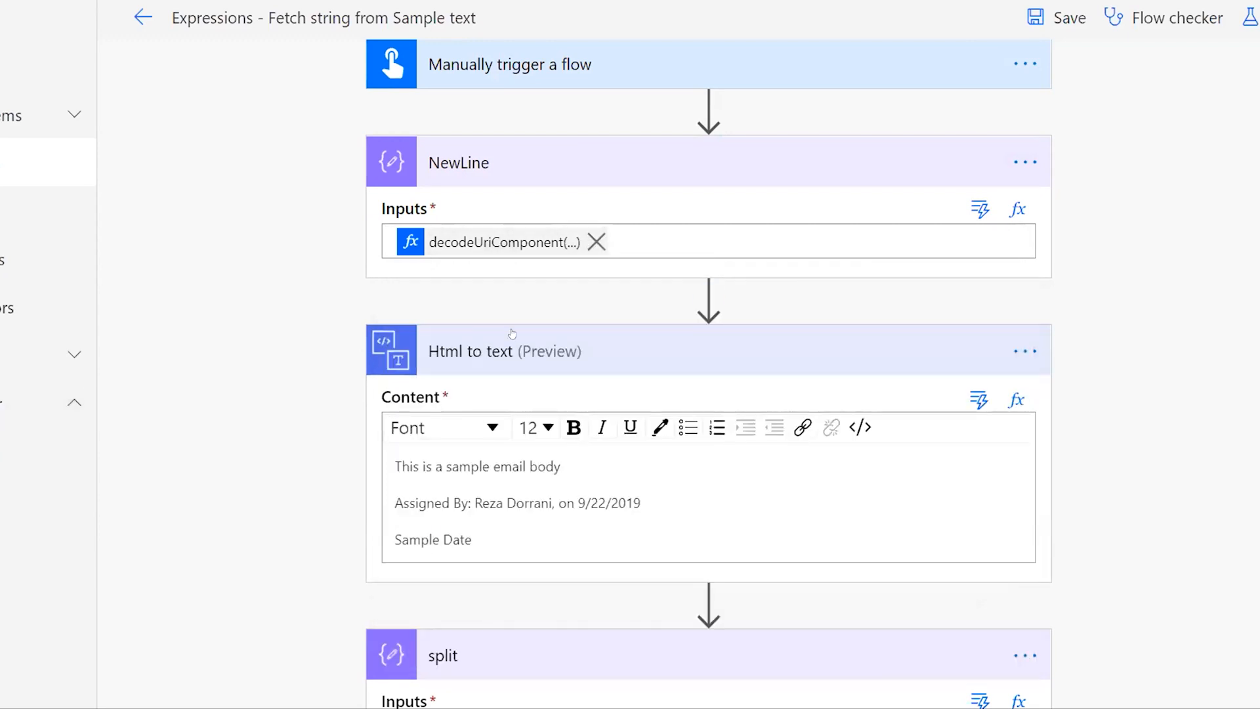
- Reopen the split action's expression, highlight its outputs('NewLine') argument, and close the expression
{"action": "scroll", "coordinate": [470, 515], "scroll_direction": "down", "scroll_amount": 3}
{"action": "left_click", "coordinate": [440, 571]}
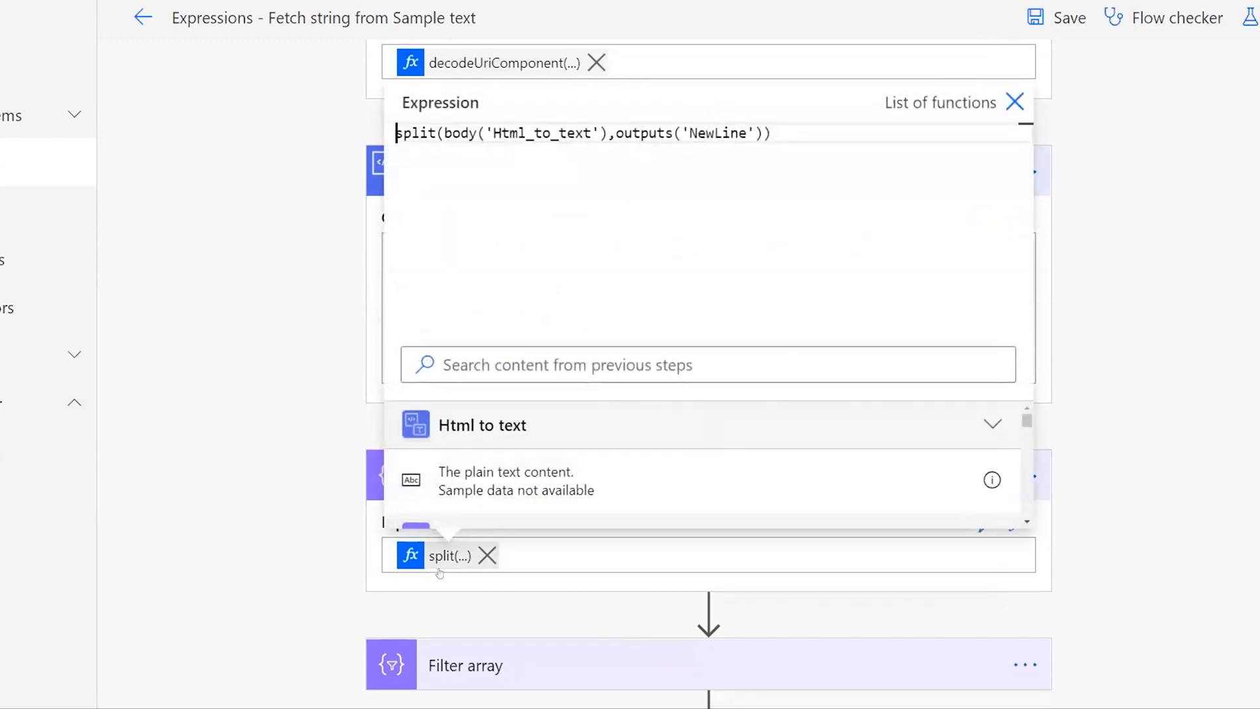
{"action": "left_click", "coordinate": [350, 216]}
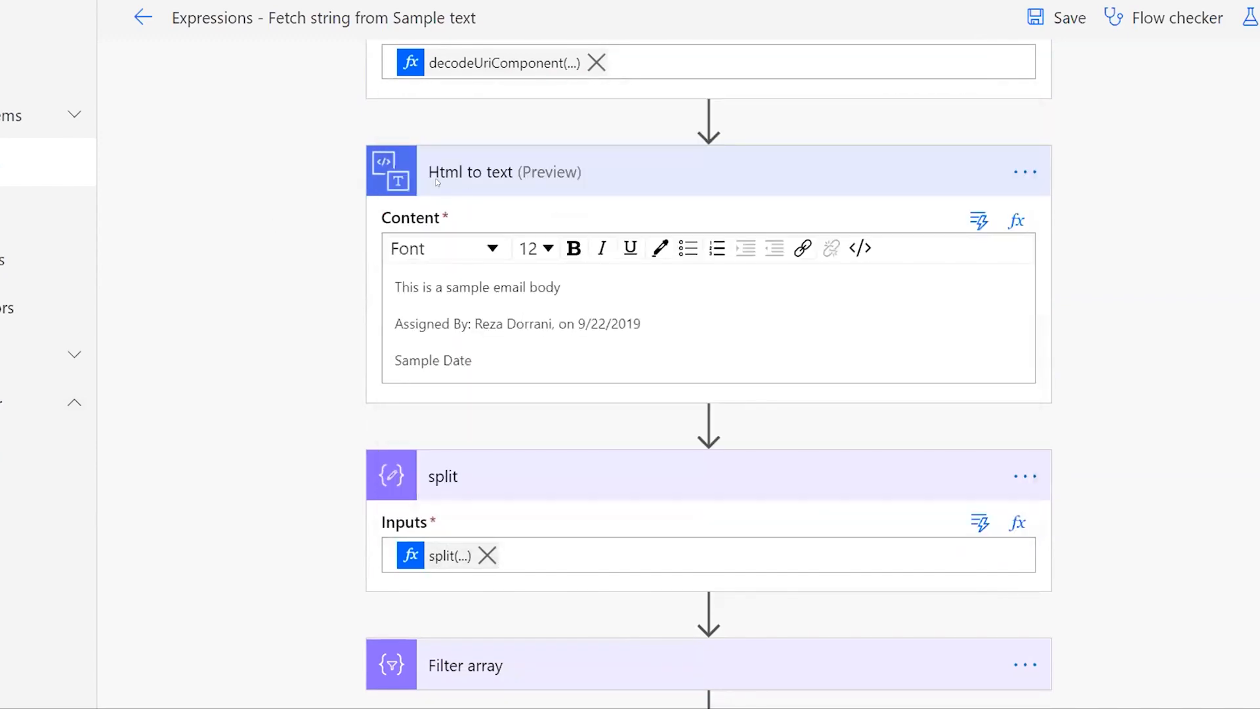
{"action": "left_click", "coordinate": [438, 558]}
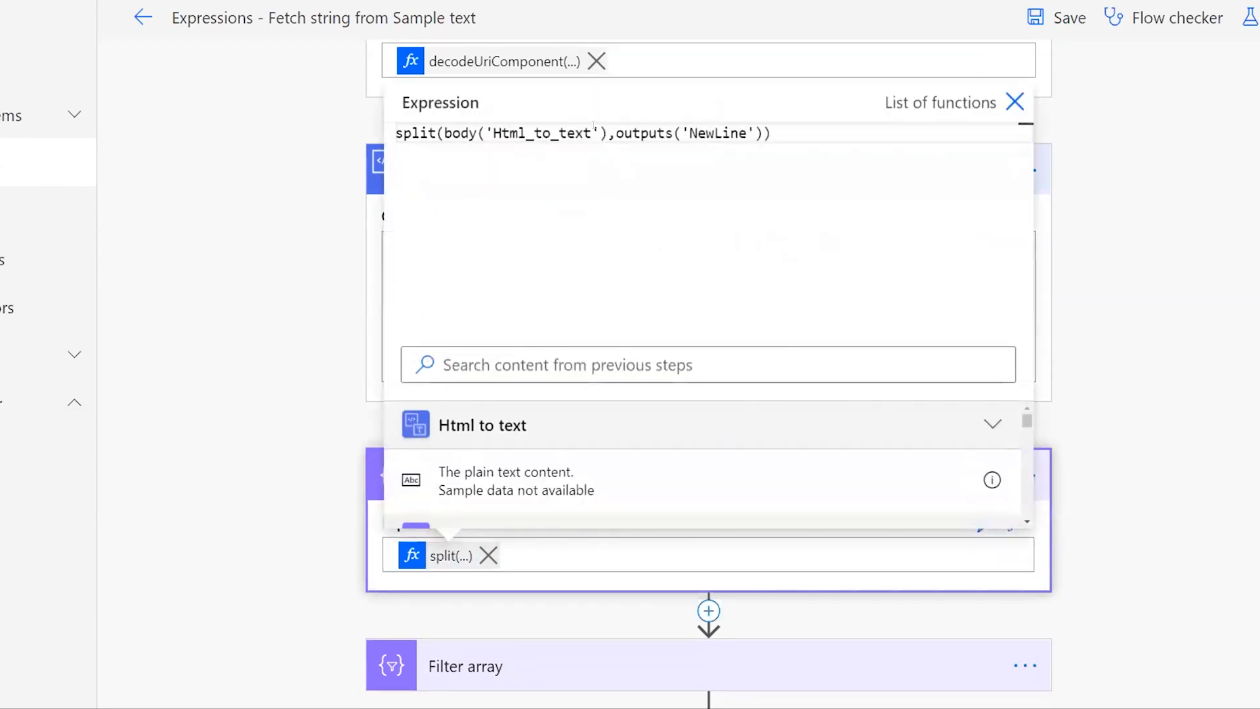
{"action": "left_click_drag", "start_coordinate": [616, 133], "coordinate": [763, 133]}
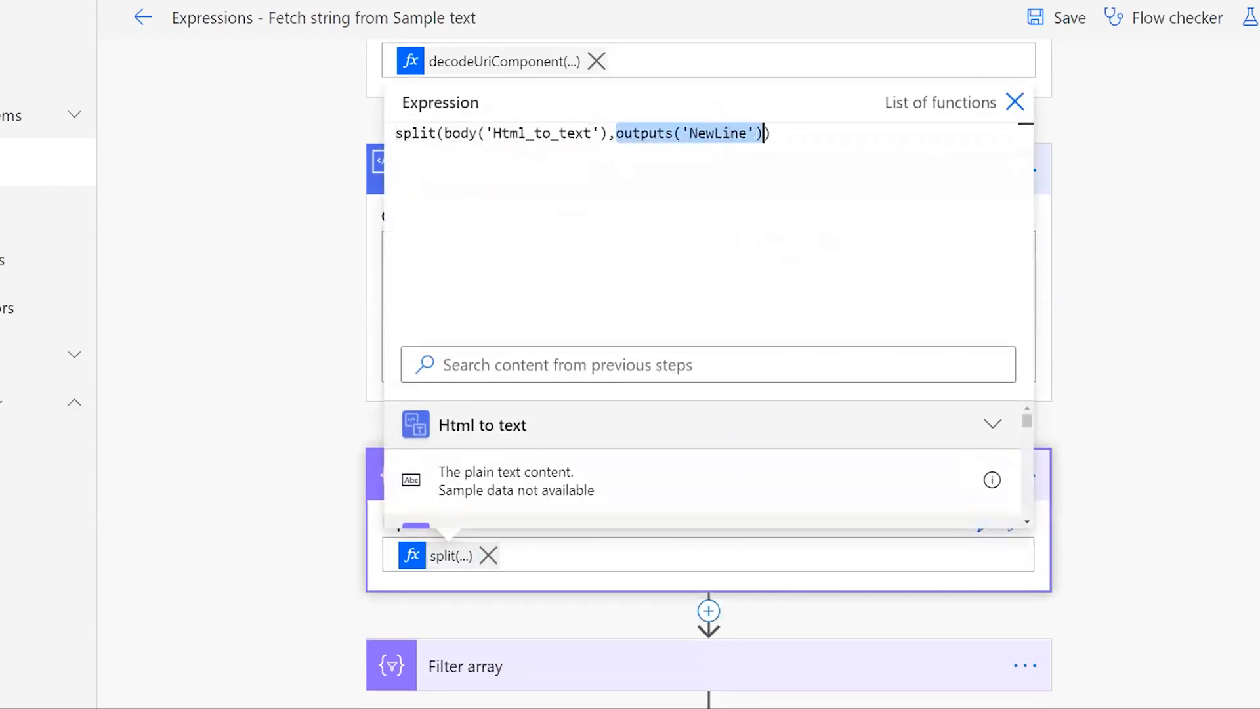
{"action": "left_click", "coordinate": [250, 411]}
{"action": "scroll", "coordinate": [261, 451], "scroll_direction": "down", "scroll_amount": 1}
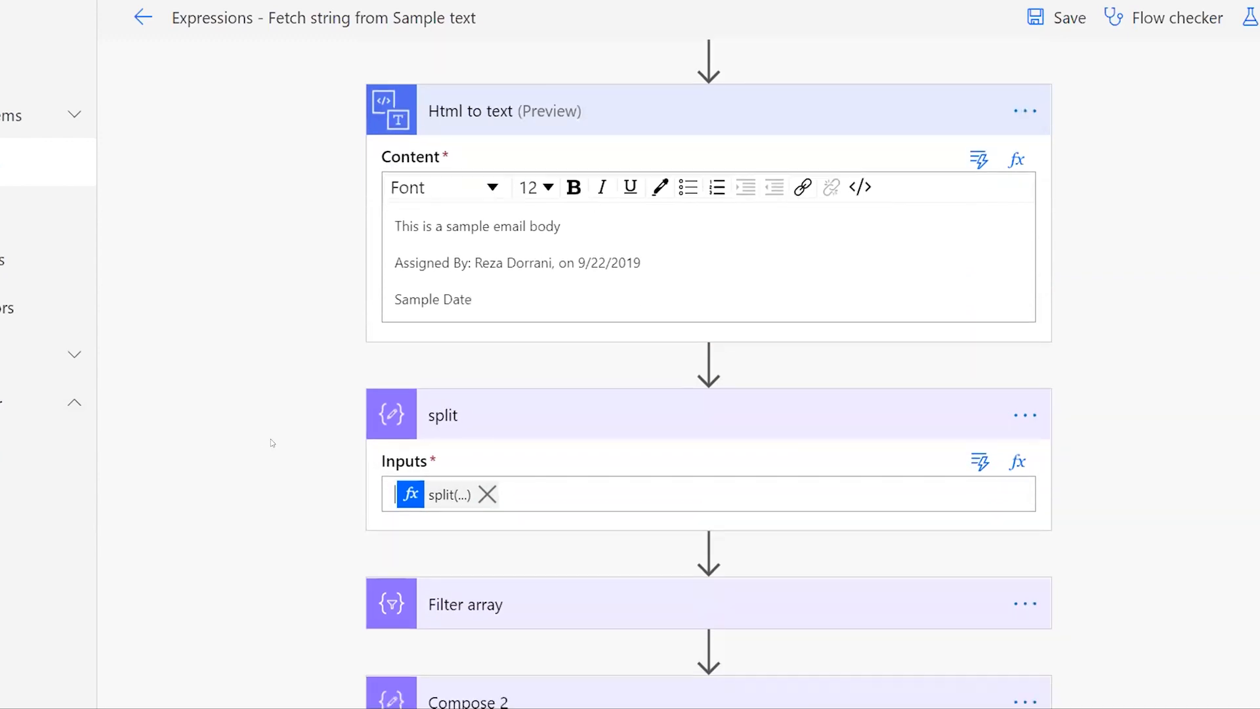
- Highlight all the lines of the sample email body in the Html to text content
{"action": "left_click_drag", "start_coordinate": [497, 307], "coordinate": [338, 268]}
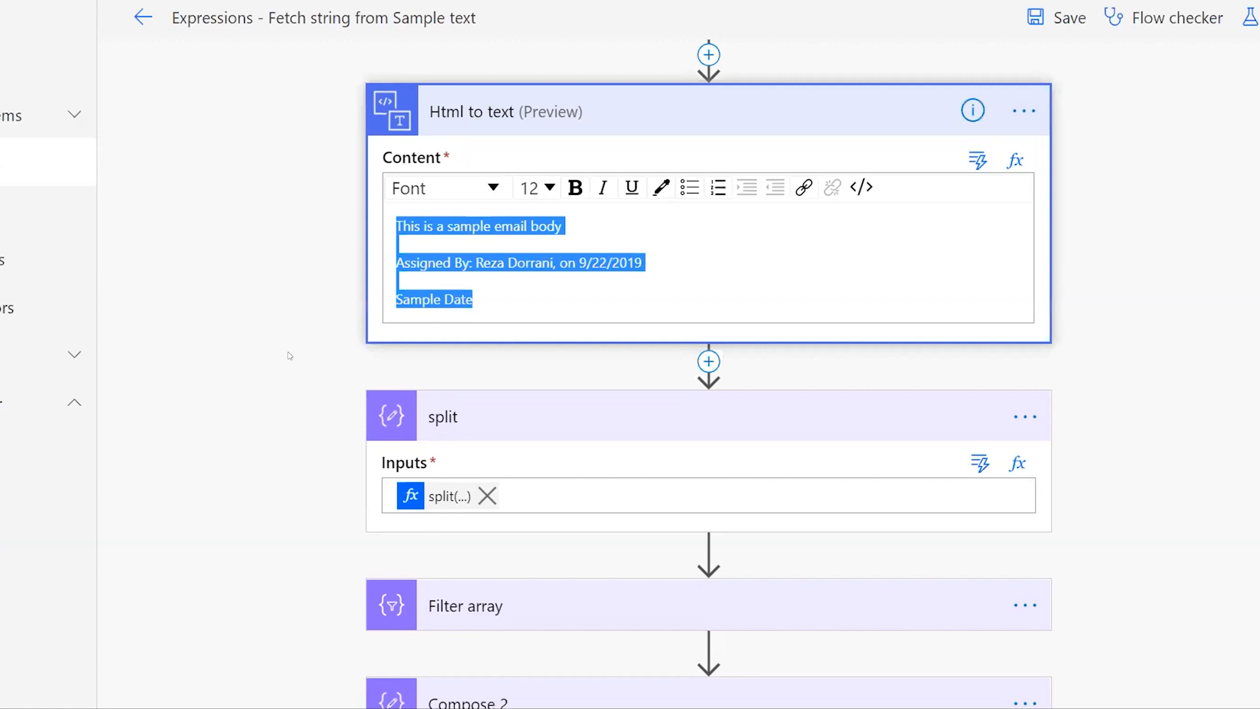
{"action": "left_click", "coordinate": [318, 410]}
{"action": "scroll", "coordinate": [319, 412], "scroll_direction": "down", "scroll_amount": 2}
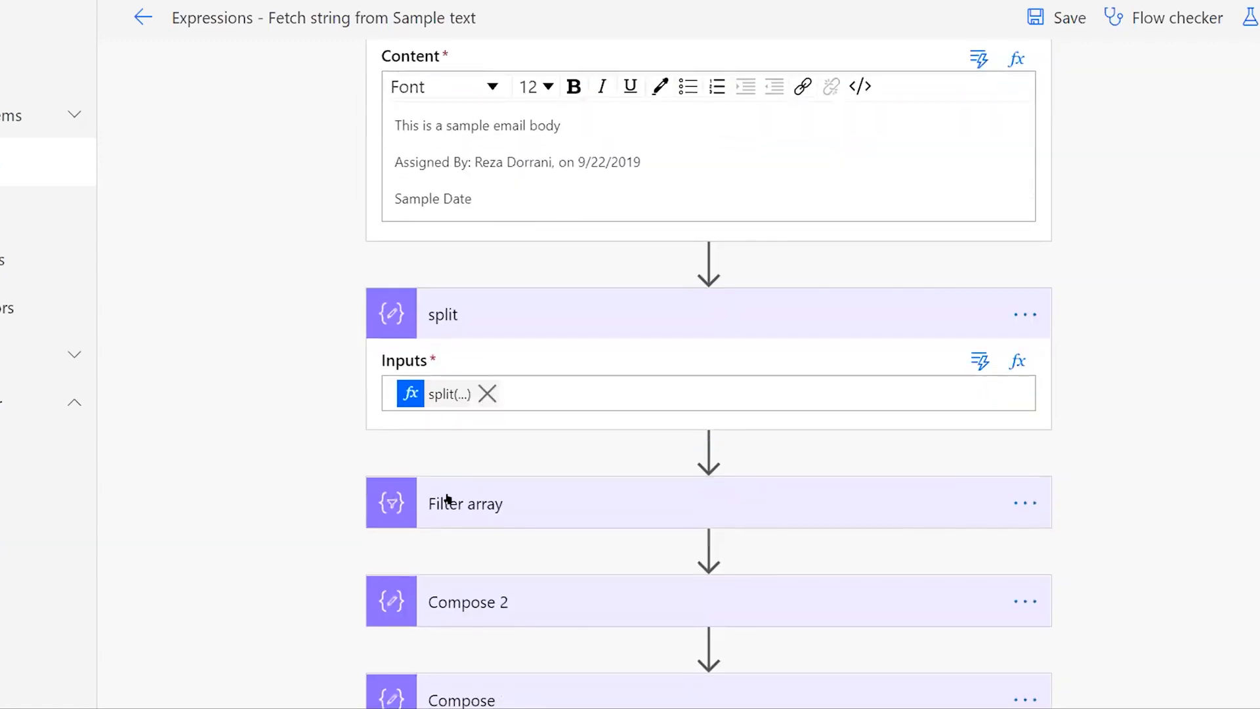
- Expand the Filter array action, examine its split expression source, and highlight the sample email lines it takes as input
{"action": "left_click", "coordinate": [447, 499]}
{"action": "scroll", "coordinate": [470, 366], "scroll_direction": "down", "scroll_amount": 3}
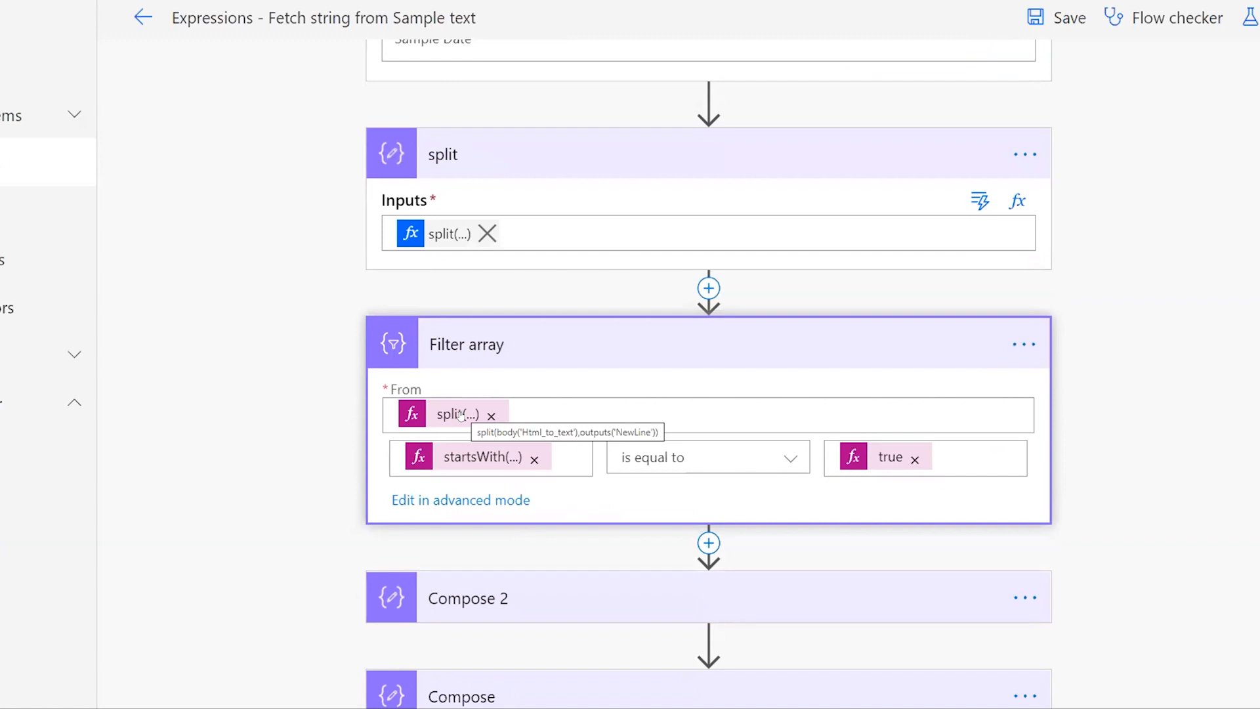
{"action": "scroll", "coordinate": [460, 414], "scroll_direction": "up", "scroll_amount": 3}
{"action": "left_click_drag", "start_coordinate": [487, 240], "coordinate": [376, 147]}
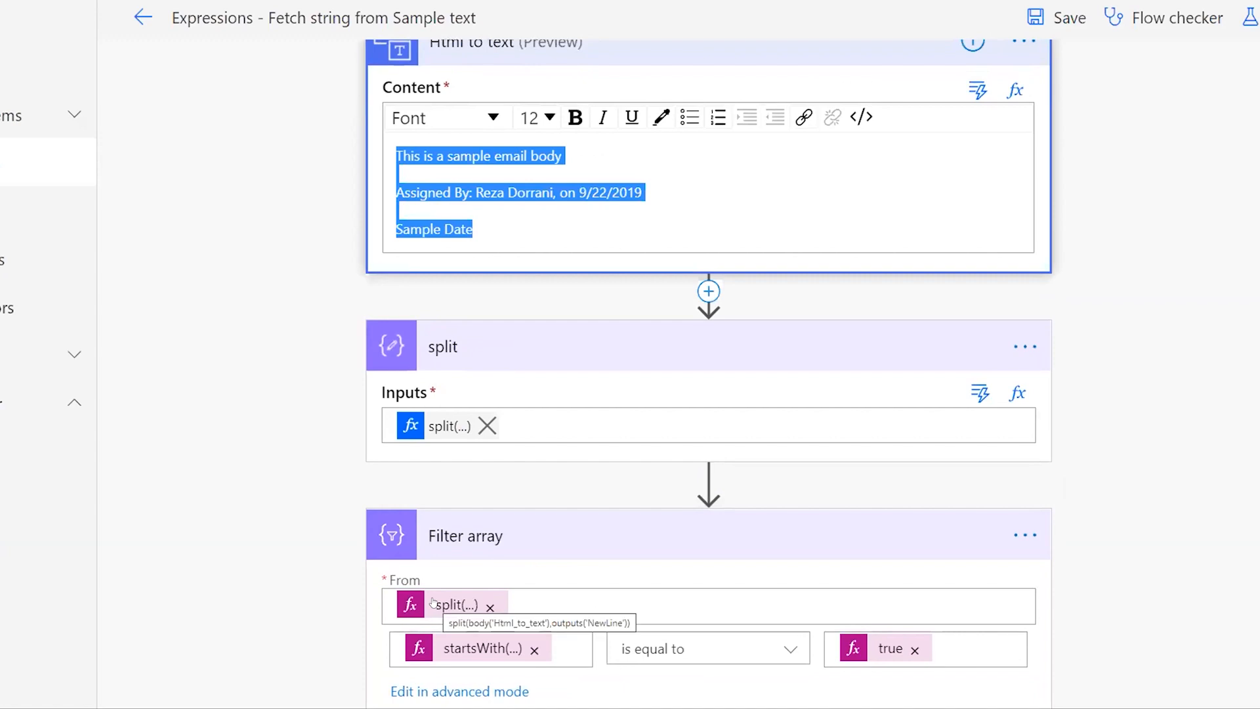
{"action": "scroll", "coordinate": [433, 603], "scroll_direction": "down", "scroll_amount": 2}
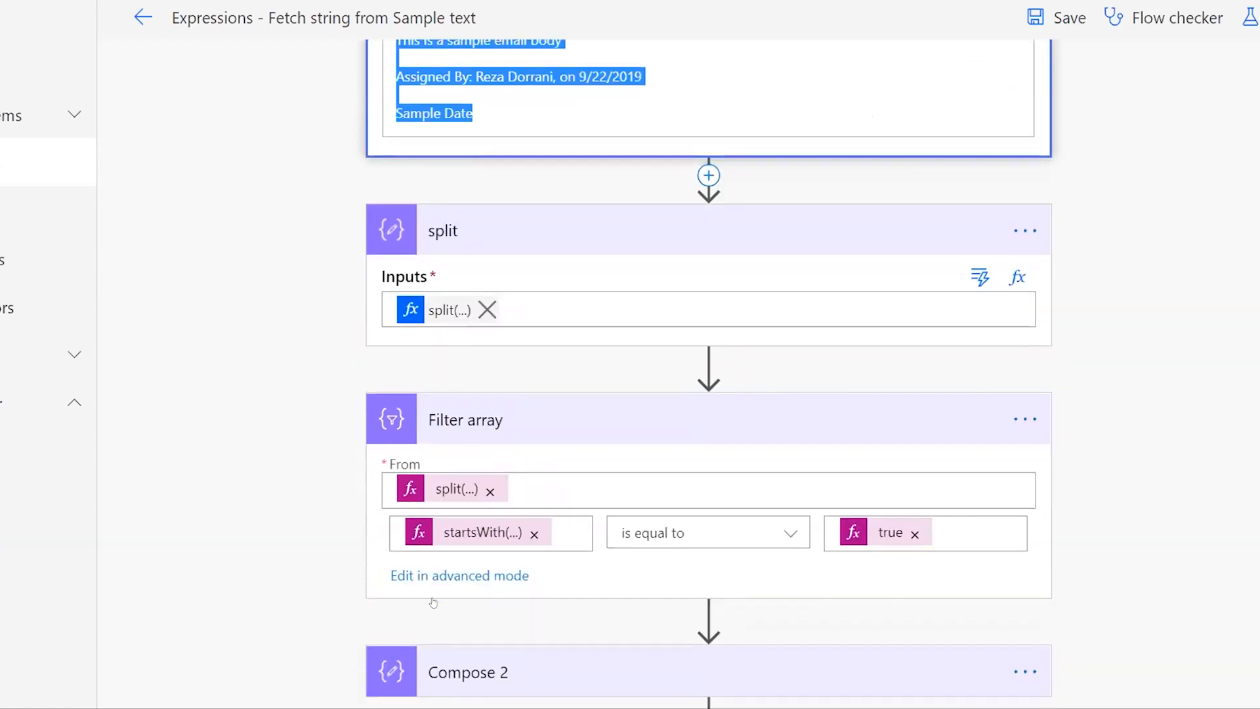
- Open the Filter array condition's startsWith expression, highlight the function name, item() and 'Assigned By', and close it
{"action": "left_click", "coordinate": [488, 533]}
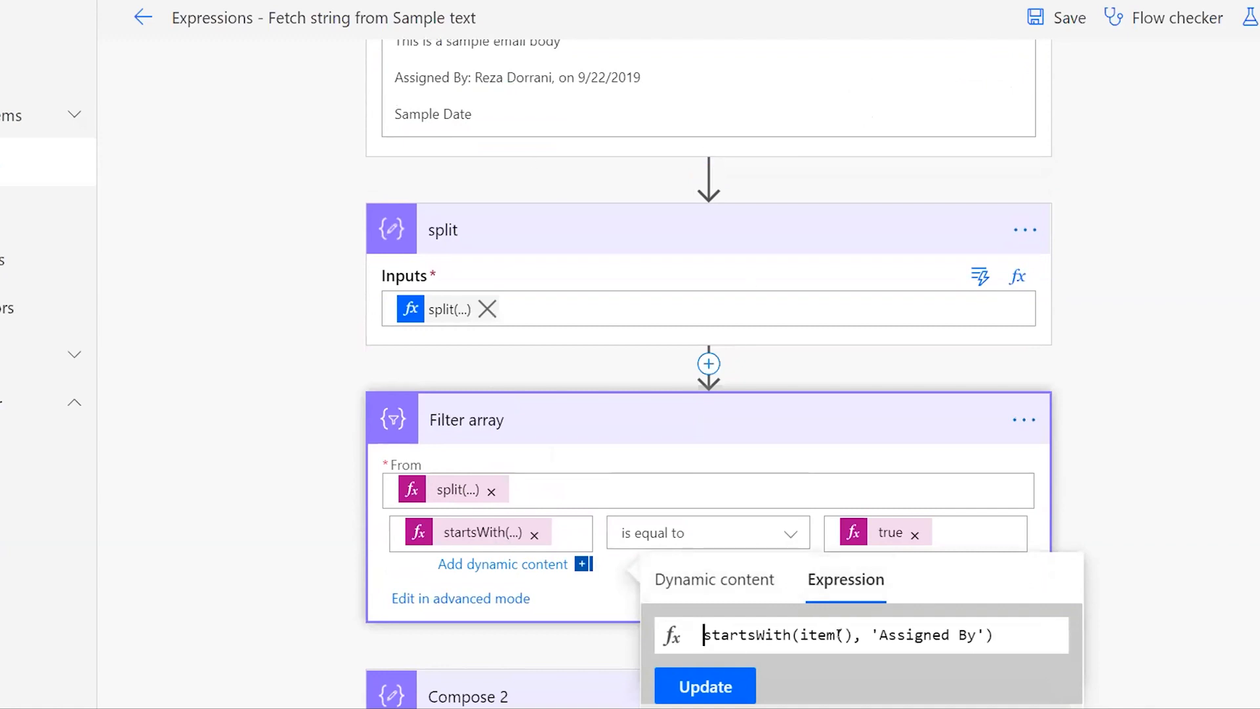
{"action": "left_click_drag", "start_coordinate": [880, 635], "coordinate": [976, 634]}
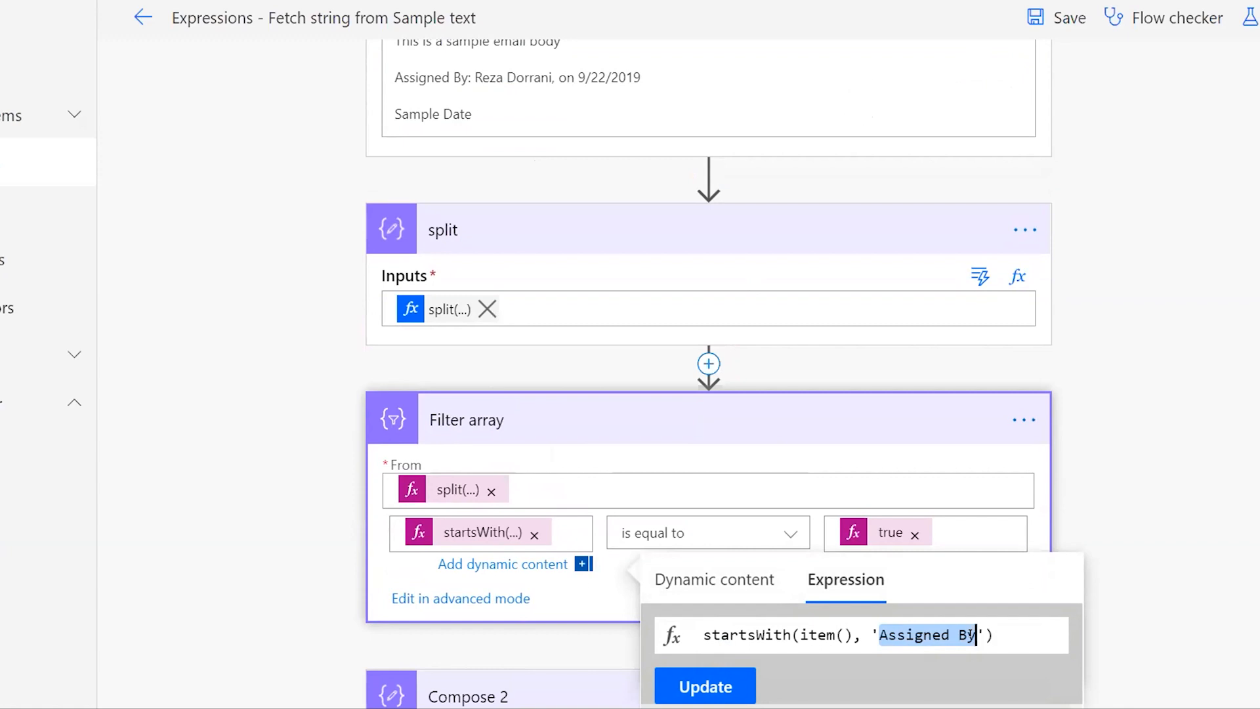
{"action": "left_click", "coordinate": [677, 644]}
{"action": "key", "text": "ctrl+shift+Right"}
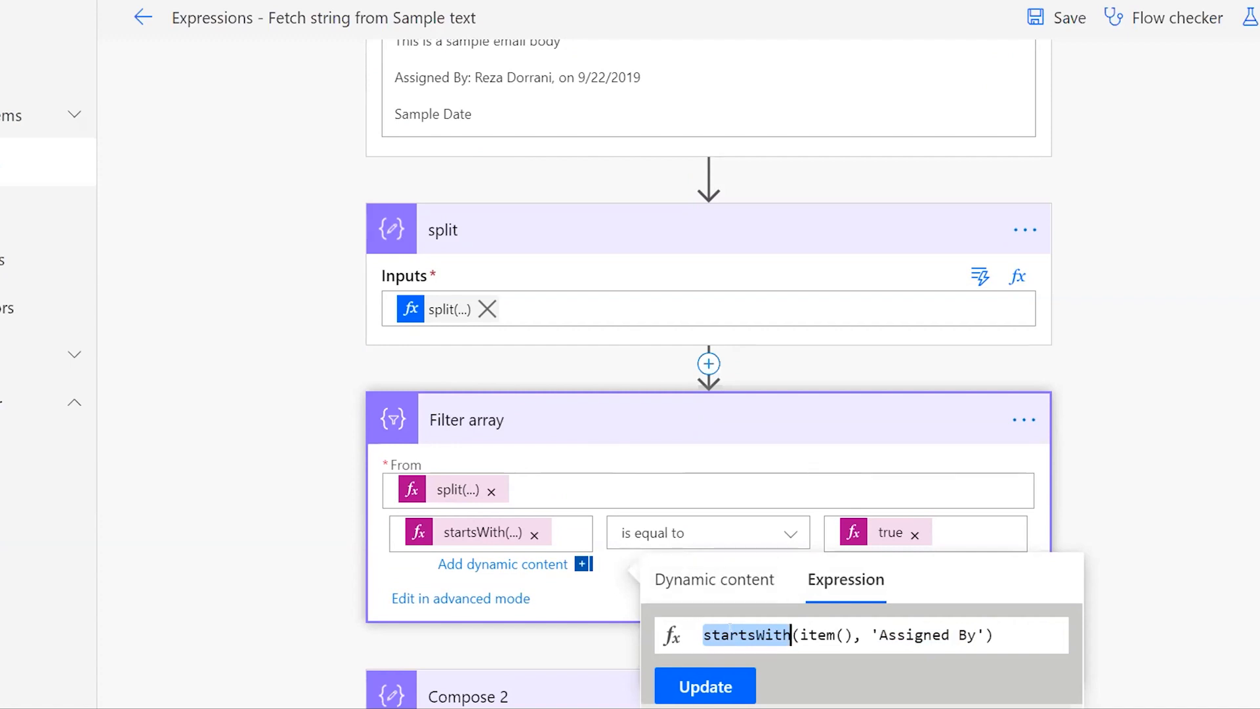
{"action": "left_click_drag", "start_coordinate": [976, 634], "coordinate": [888, 635]}
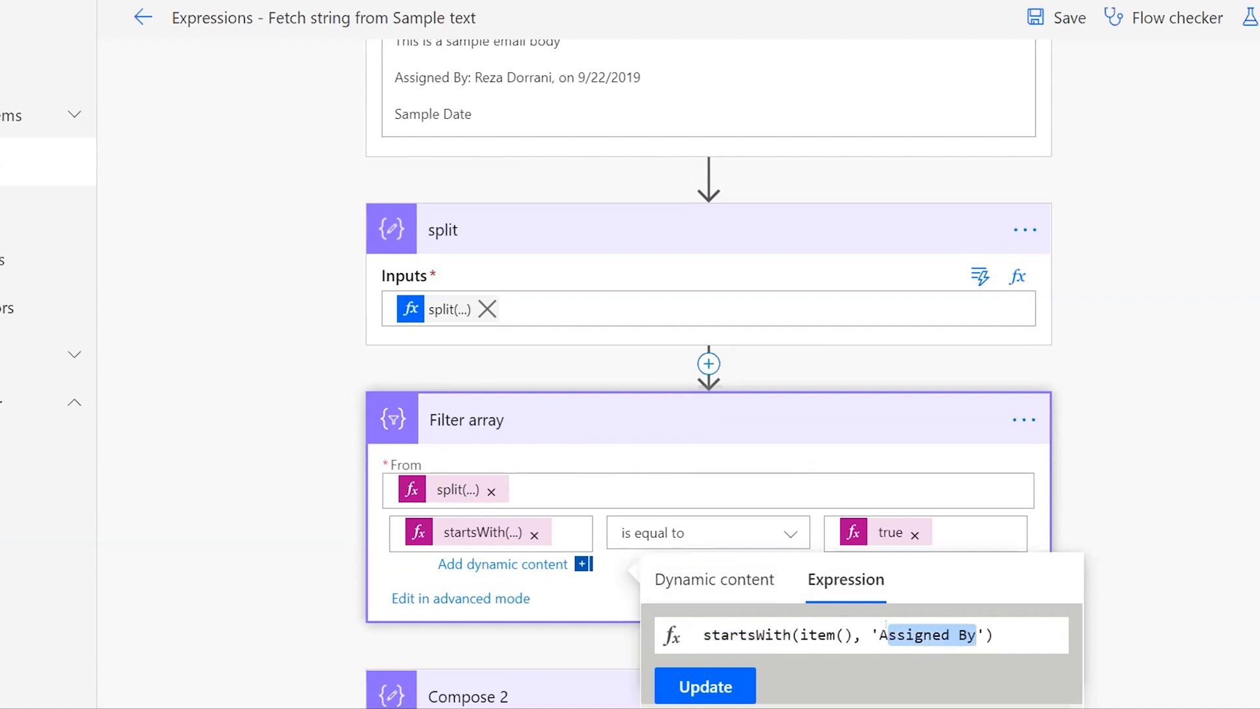
{"action": "left_click_drag", "start_coordinate": [799, 634], "coordinate": [861, 635]}
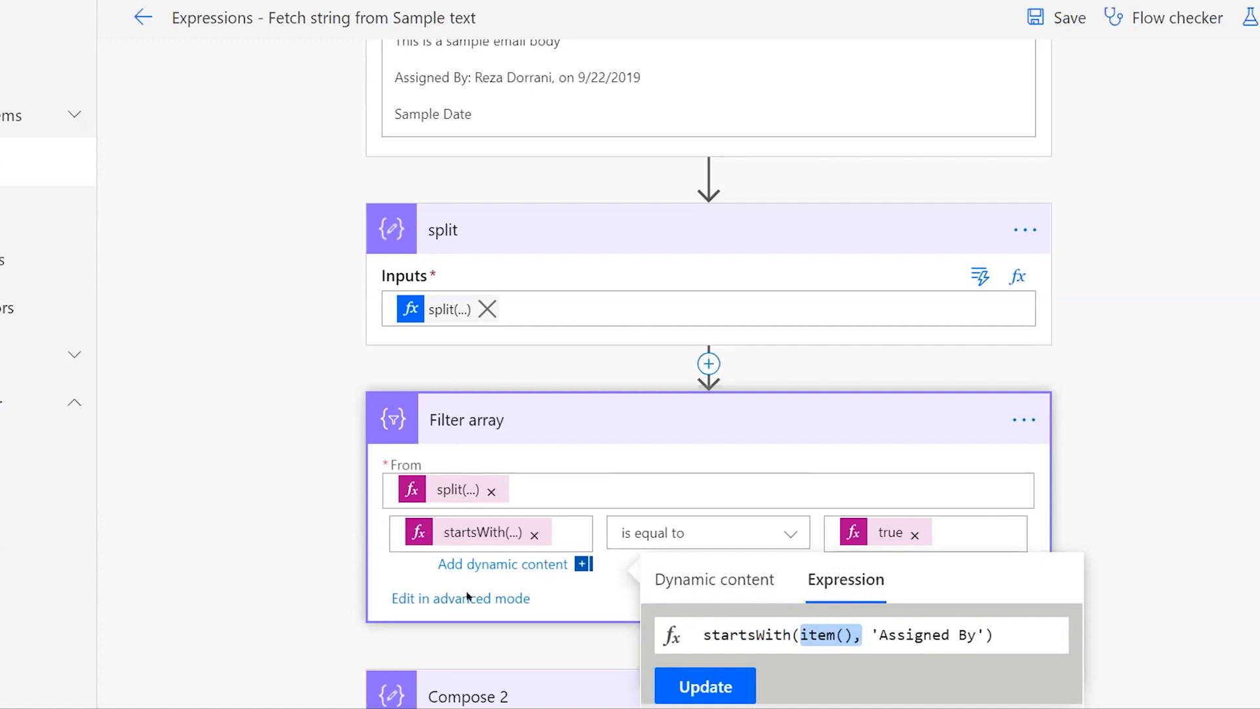
{"action": "left_click", "coordinate": [239, 549]}
{"action": "scroll", "coordinate": [289, 567], "scroll_direction": "down", "scroll_amount": 2}
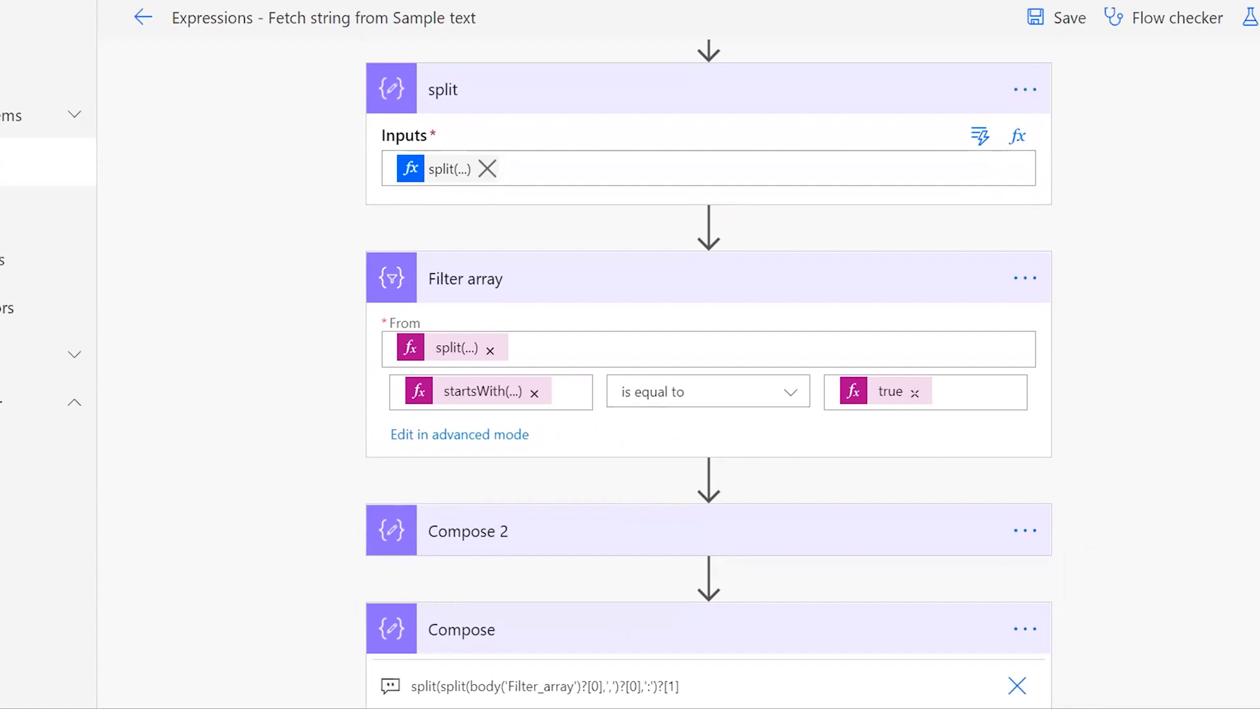
- Try replacing the true expression in the Filter array condition with the plain text true, and clear that value
{"action": "left_click", "coordinate": [914, 392]}
{"action": "left_click", "coordinate": [850, 382]}
{"action": "type", "text": "true"}
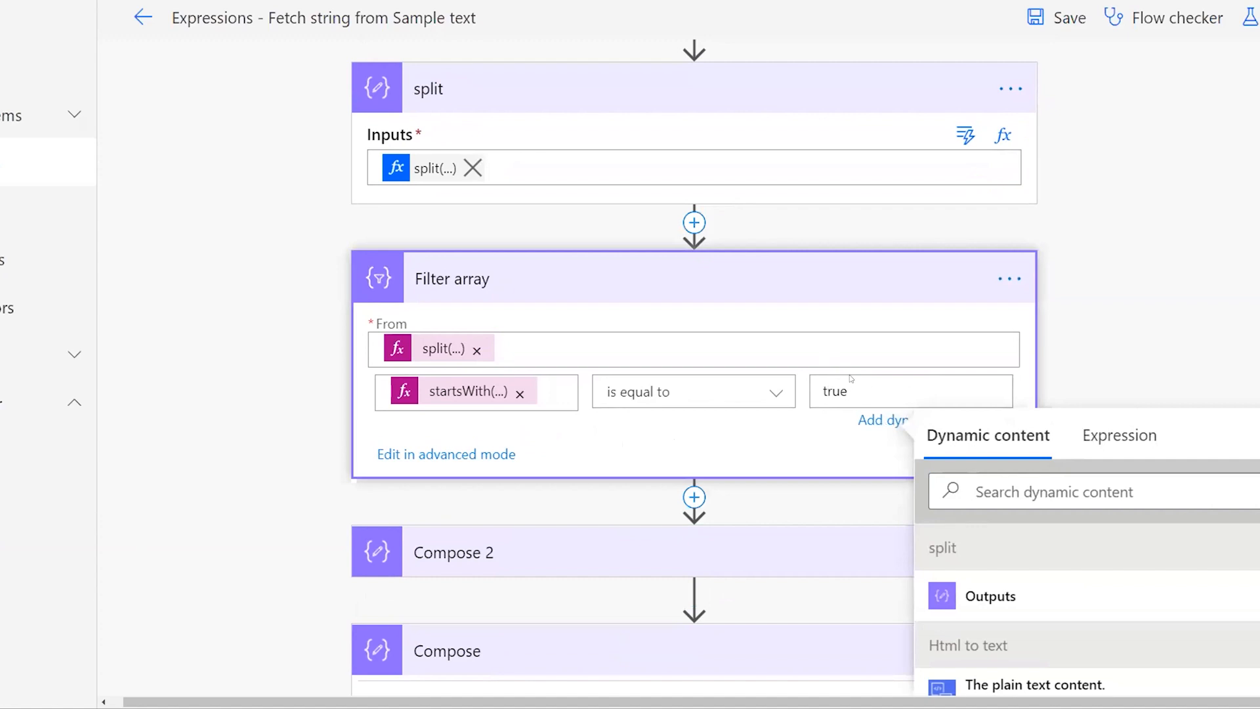
{"action": "left_click", "coordinate": [1070, 341]}
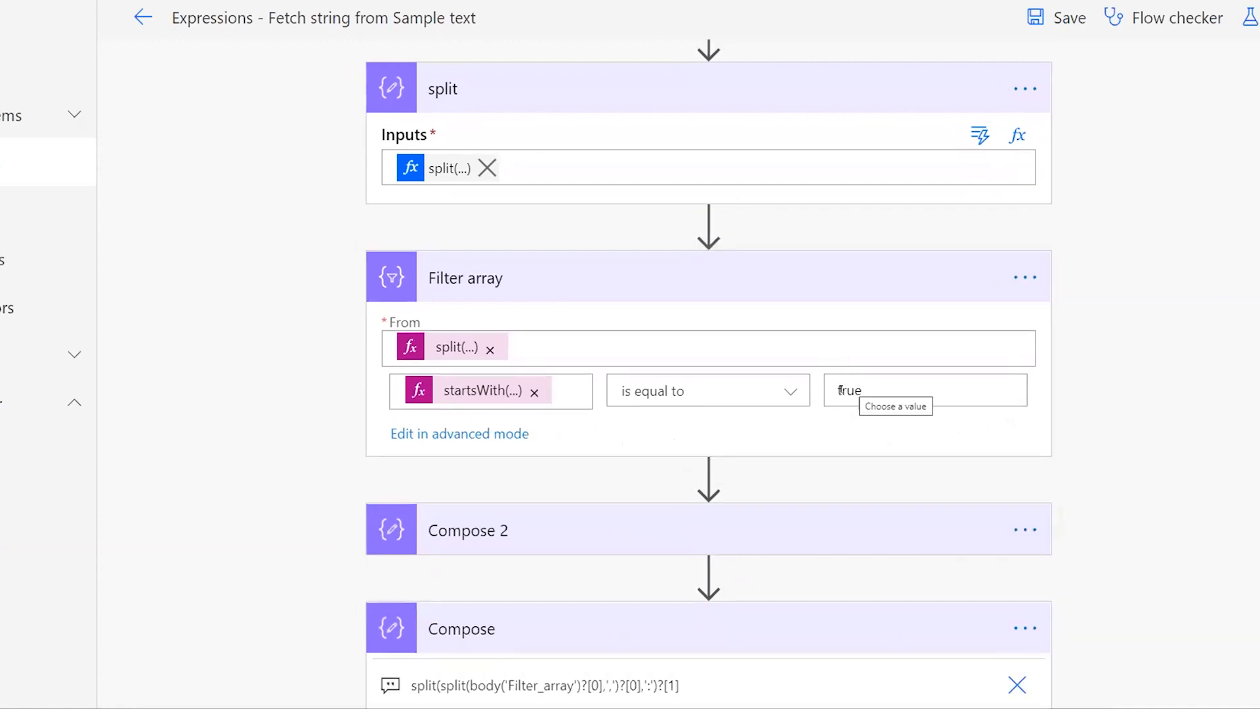
{"action": "double_click", "coordinate": [841, 390]}
{"action": "key", "text": "BackSpace"}
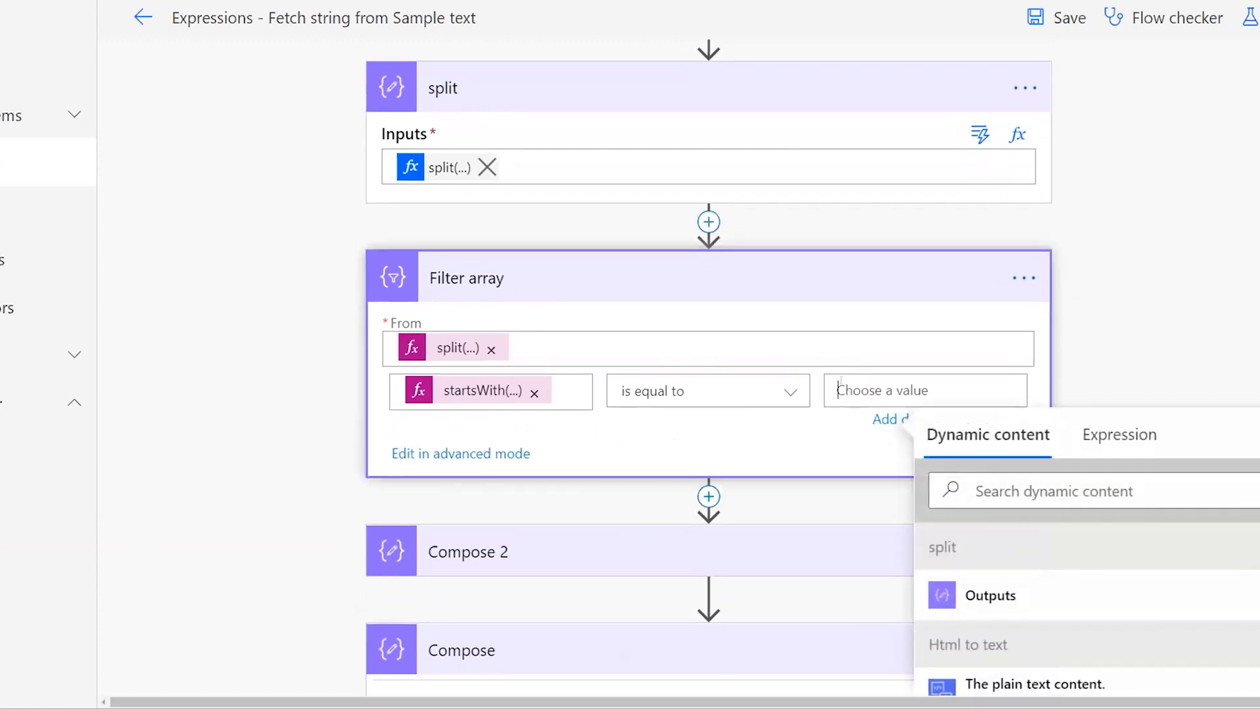
- Review the startsWith expression and set the Filter array condition's comparison value to the expression true
{"action": "left_click", "coordinate": [482, 390]}
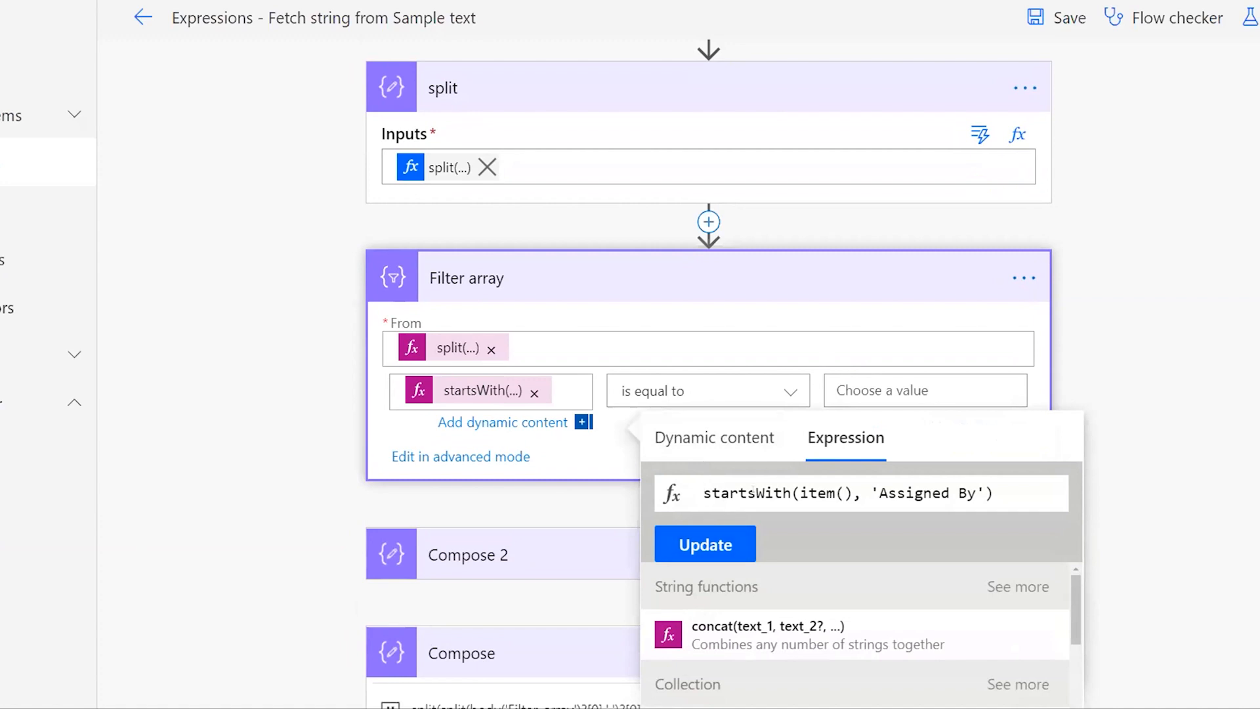
{"action": "left_click", "coordinate": [911, 378]}
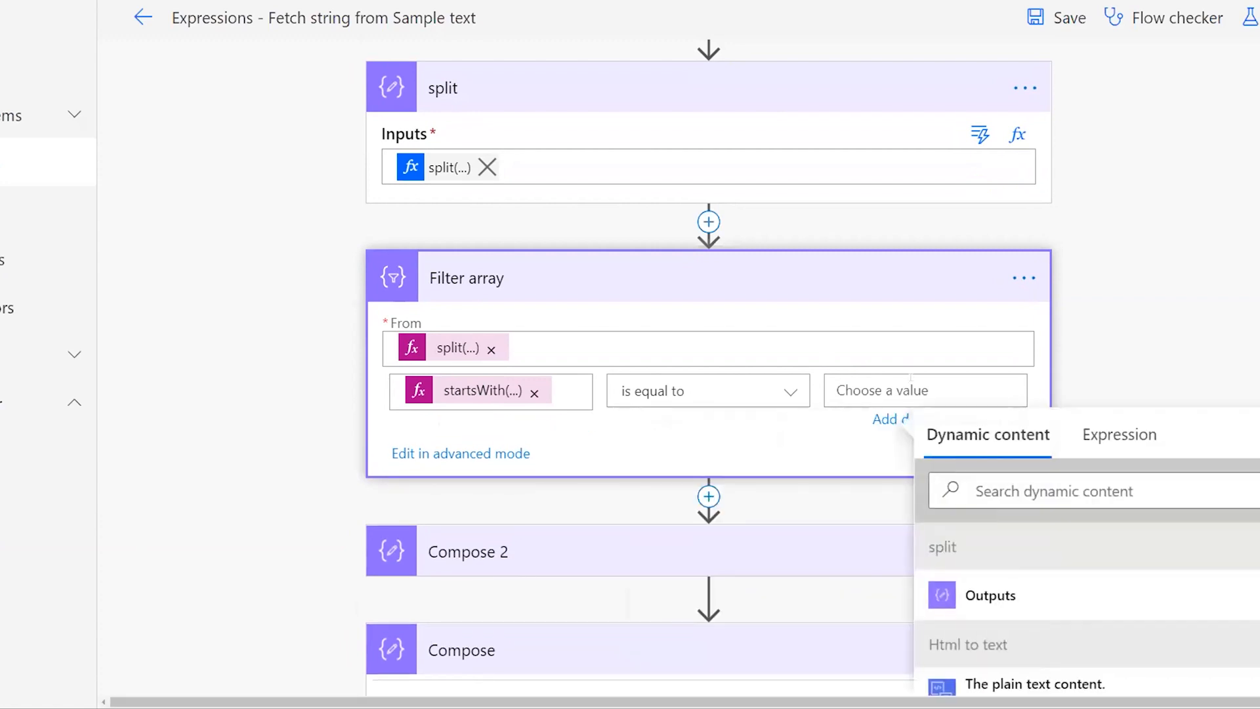
{"action": "left_click", "coordinate": [1119, 434]}
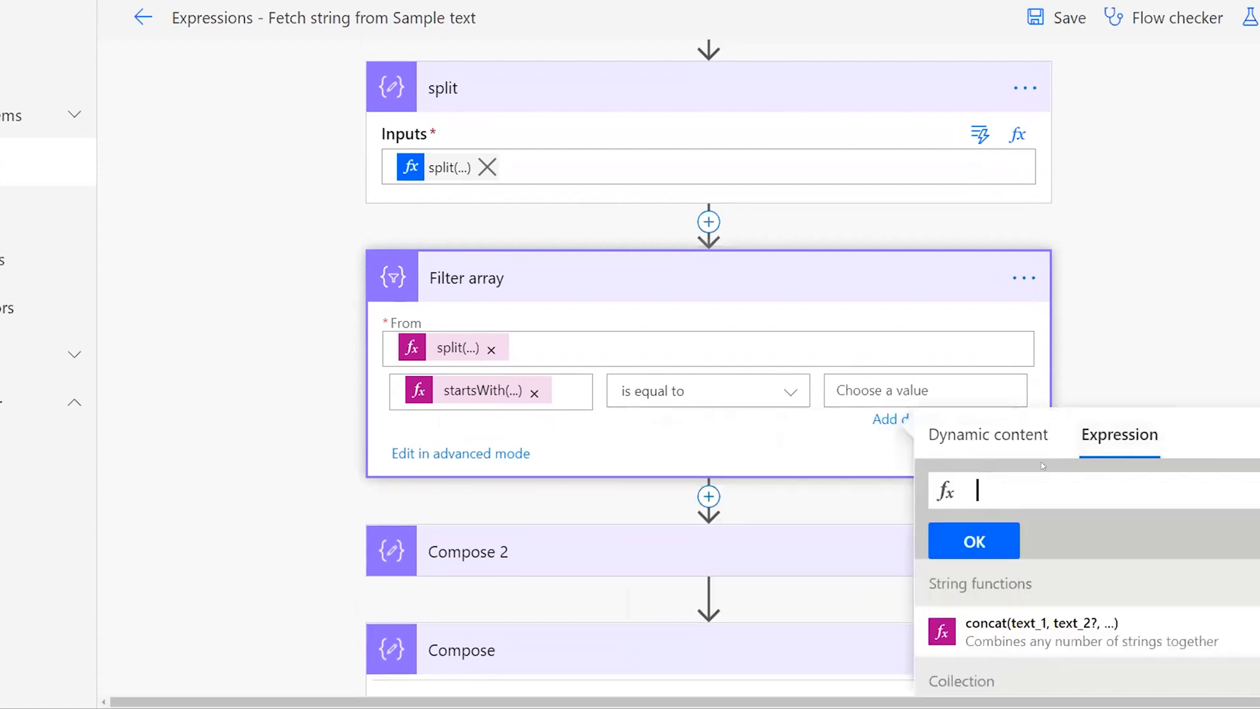
{"action": "type", "text": "true"}
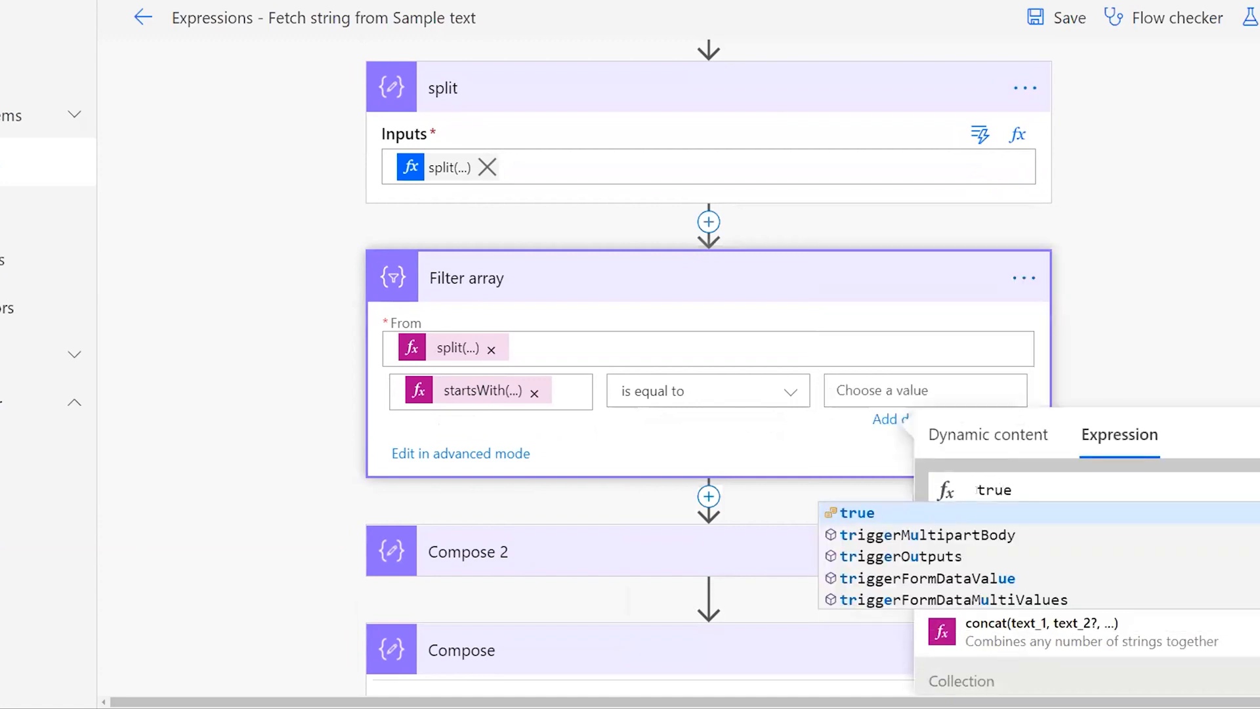
{"action": "left_click", "coordinate": [963, 496]}
{"action": "left_click", "coordinate": [969, 540]}
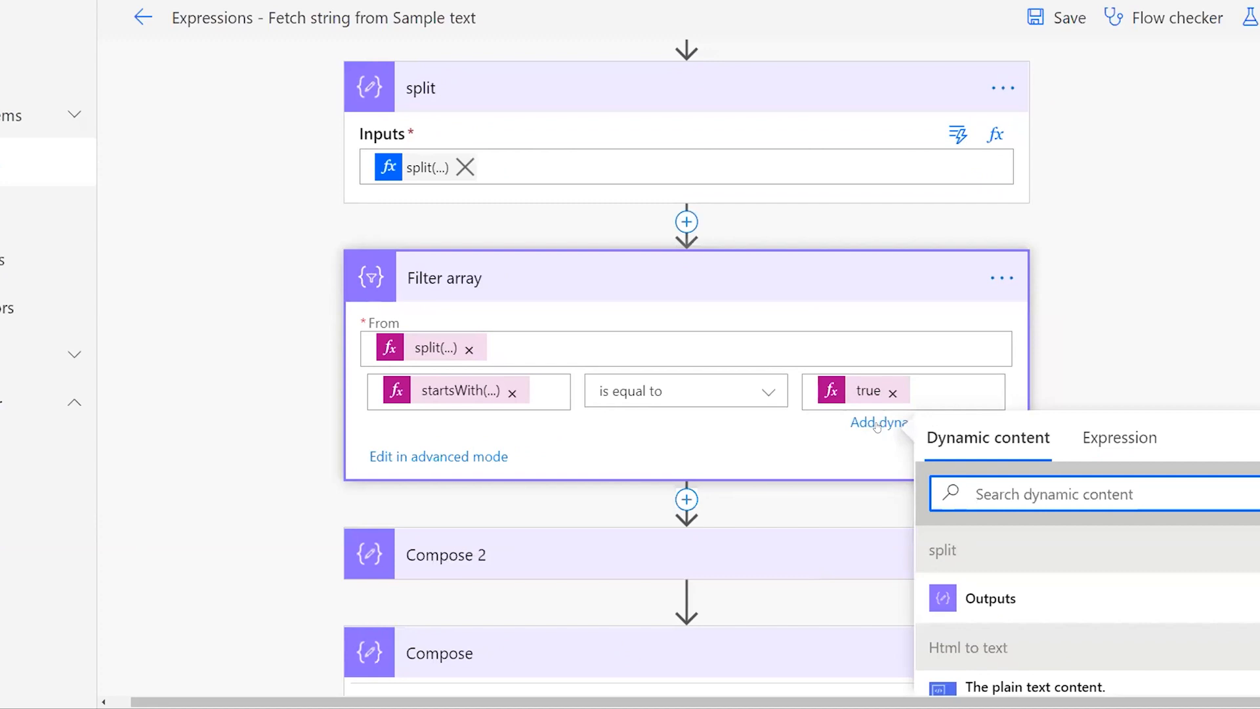
{"action": "left_click", "coordinate": [1105, 341]}
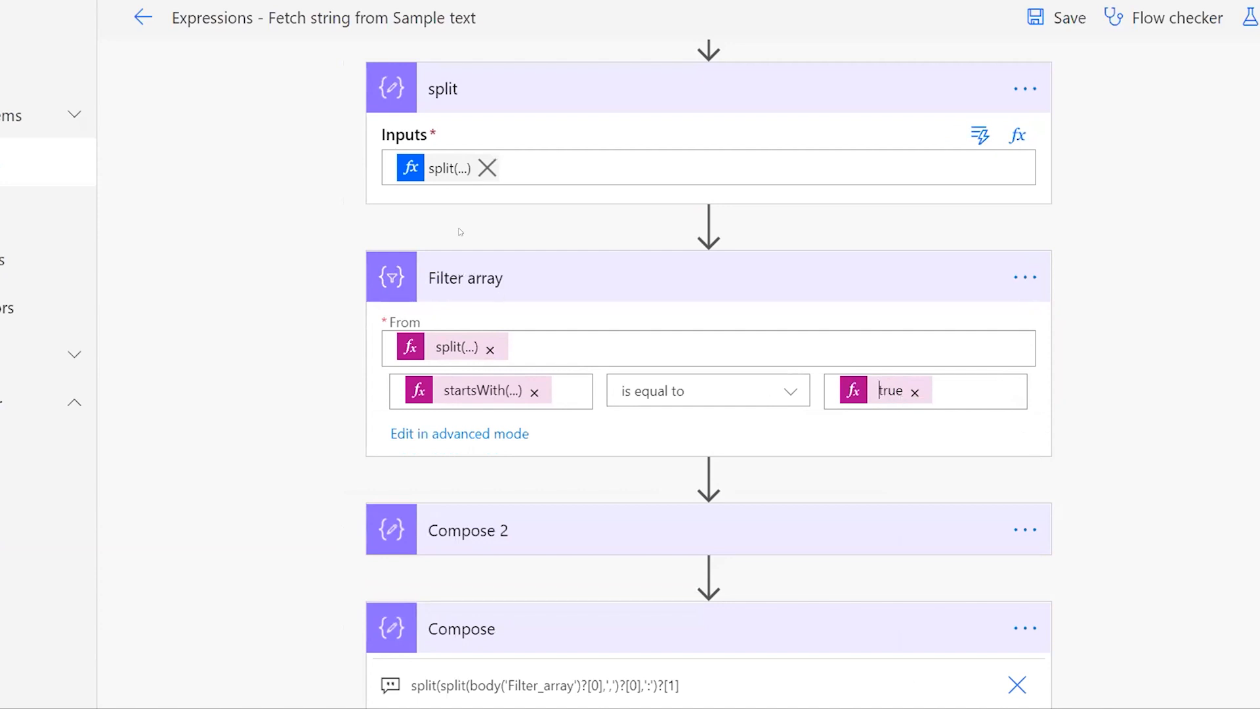
- Highlight the whole Assigned By line in the Html to text content
{"action": "scroll", "coordinate": [512, 199], "scroll_direction": "up", "scroll_amount": 5}
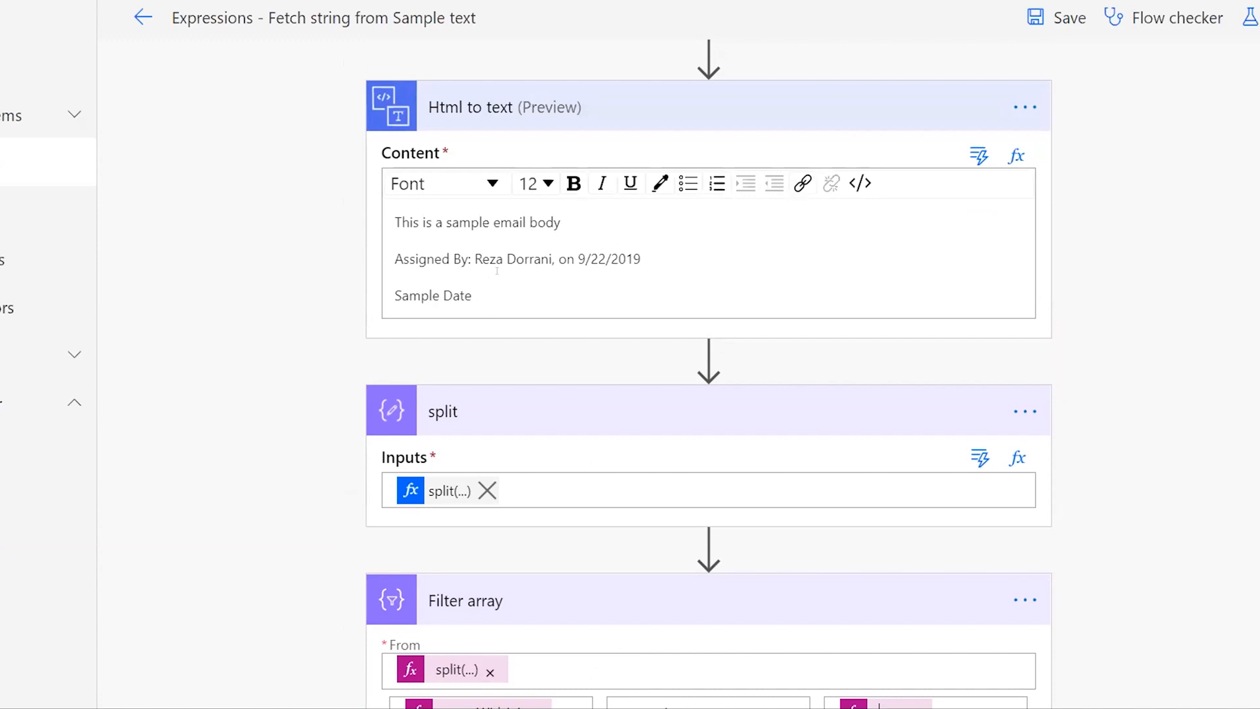
{"action": "left_click_drag", "start_coordinate": [396, 259], "coordinate": [463, 259]}
{"action": "left_click_drag", "start_coordinate": [681, 245], "coordinate": [394, 257]}
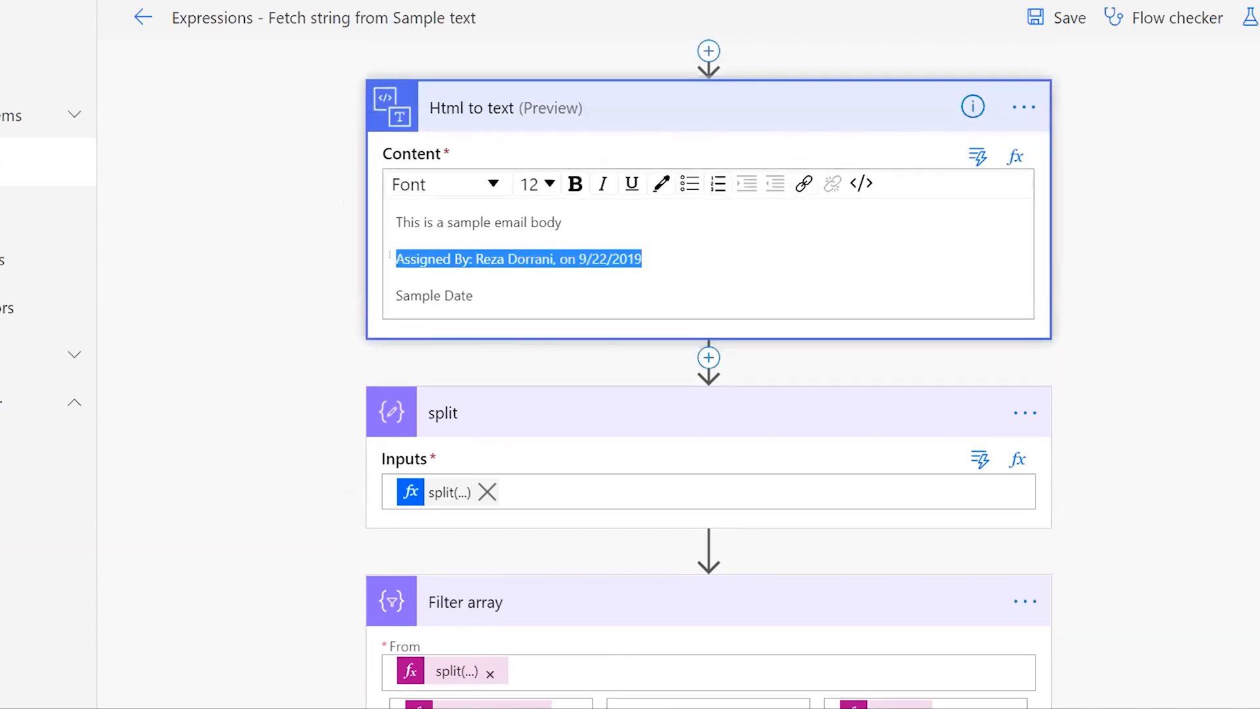
- Expand Compose 2, open its expression, examine body('Filter_array') and the [0] index, and close the expression
{"action": "scroll", "coordinate": [457, 461], "scroll_direction": "down", "scroll_amount": 5}
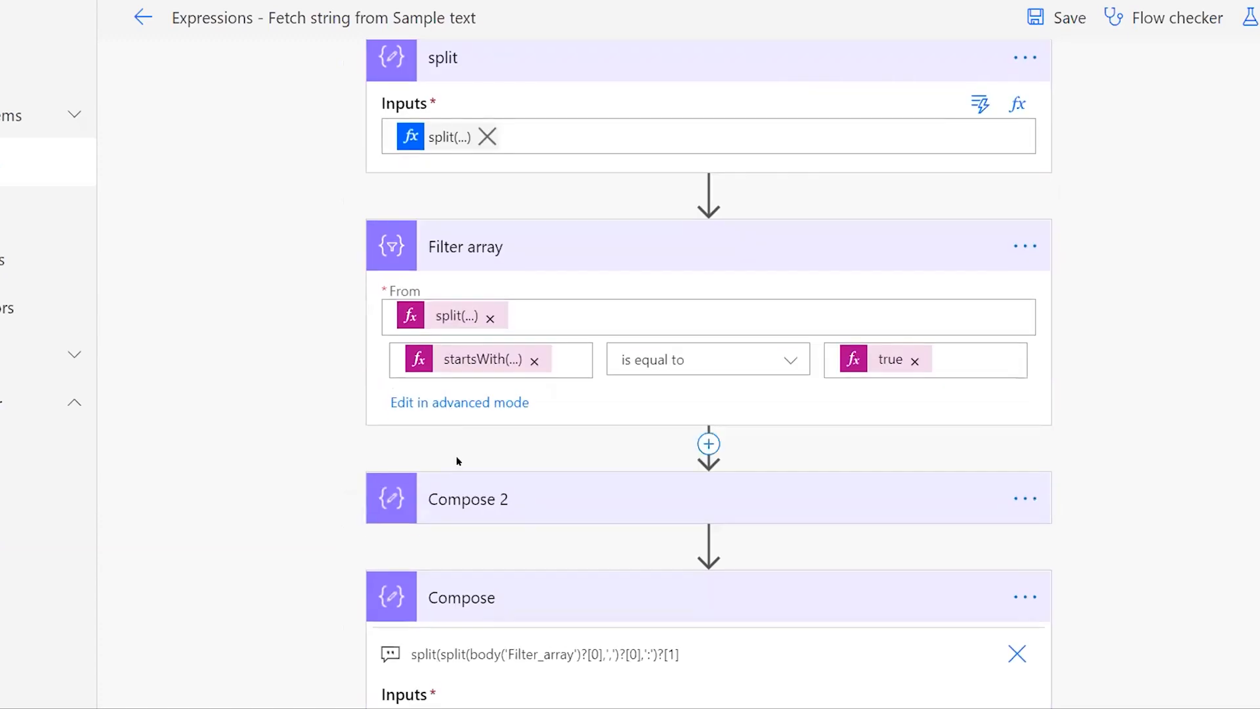
{"action": "left_click", "coordinate": [462, 493]}
{"action": "scroll", "coordinate": [464, 491], "scroll_direction": "down", "scroll_amount": 4}
{"action": "left_click", "coordinate": [439, 328]}
{"action": "left_click", "coordinate": [442, 327]}
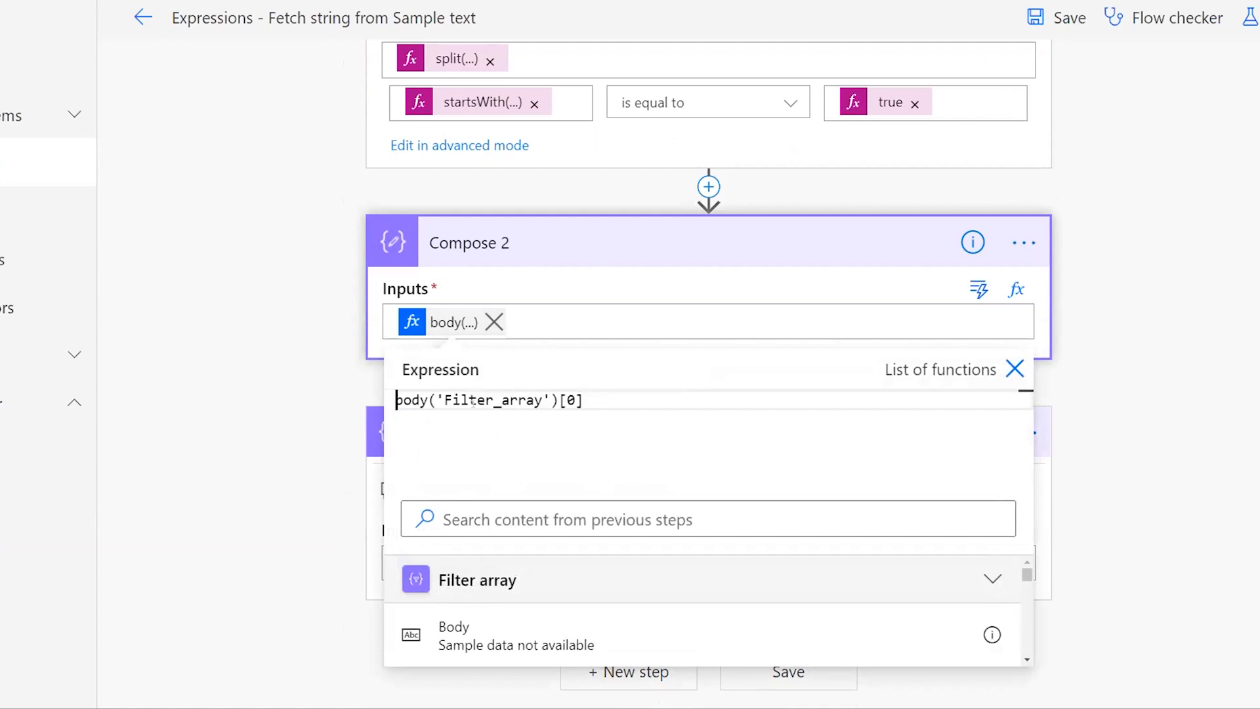
{"action": "left_click_drag", "start_coordinate": [557, 400], "coordinate": [403, 400]}
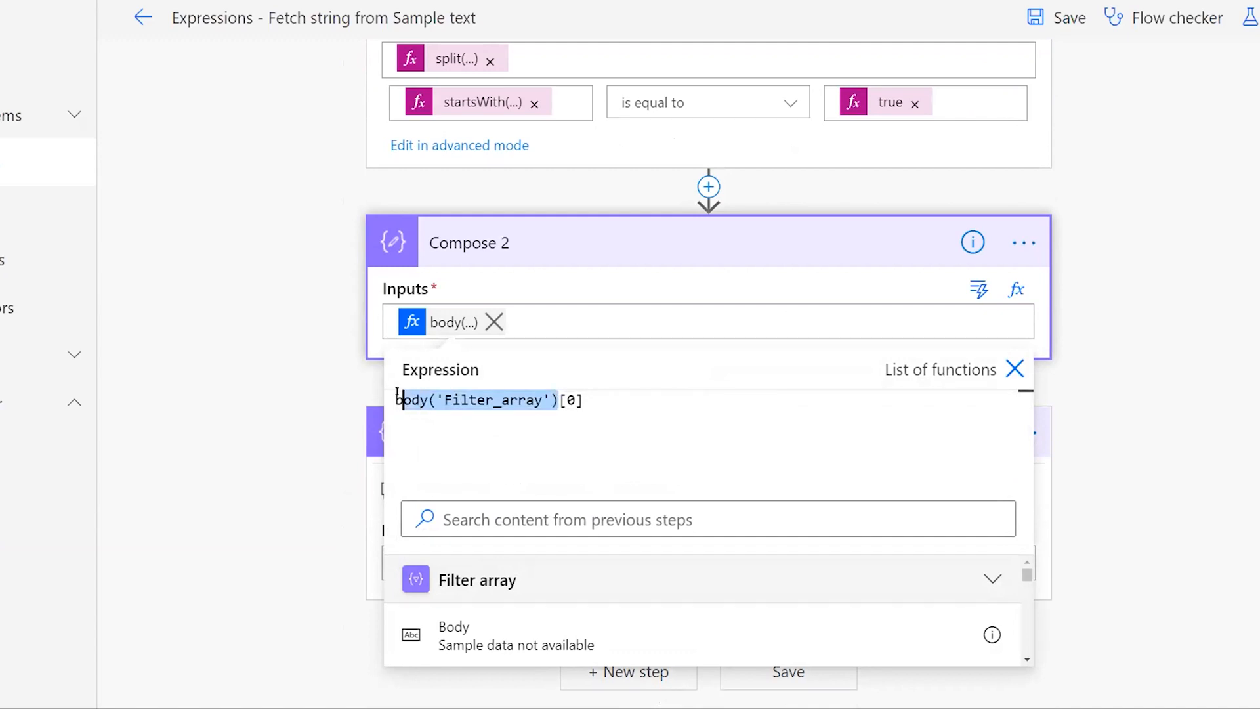
{"action": "left_click_drag", "start_coordinate": [583, 399], "coordinate": [556, 390]}
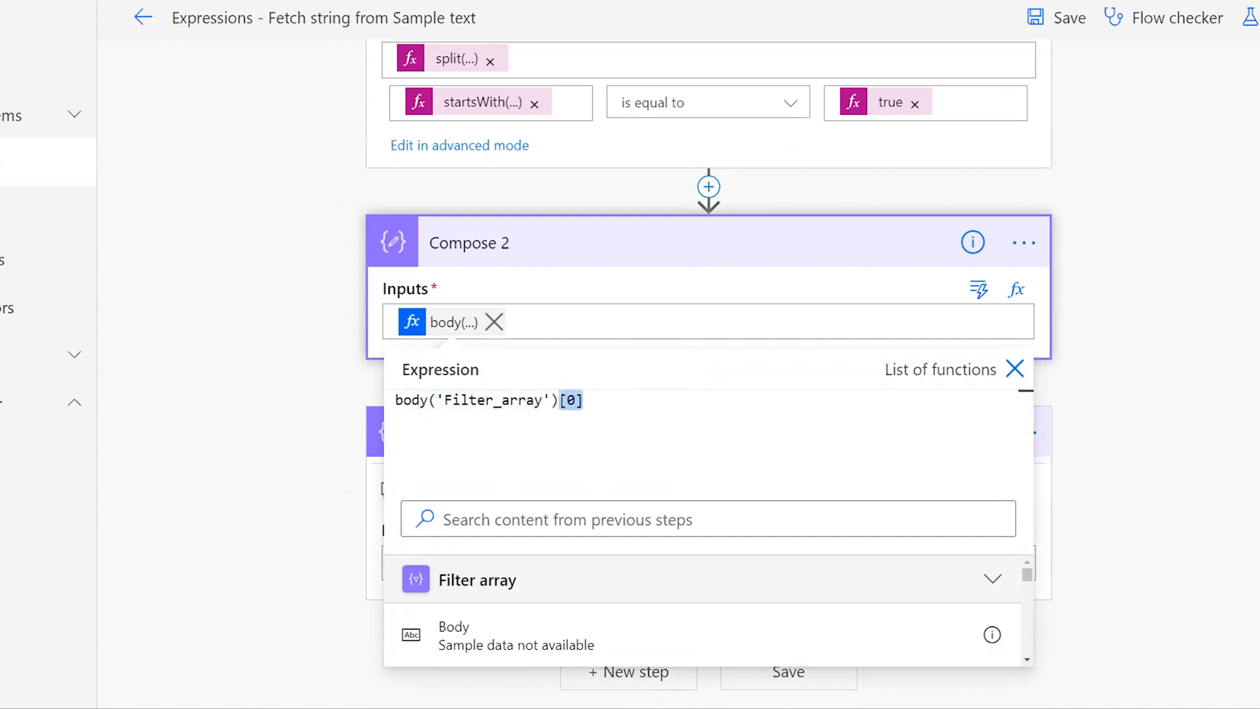
{"action": "left_click", "coordinate": [573, 399]}
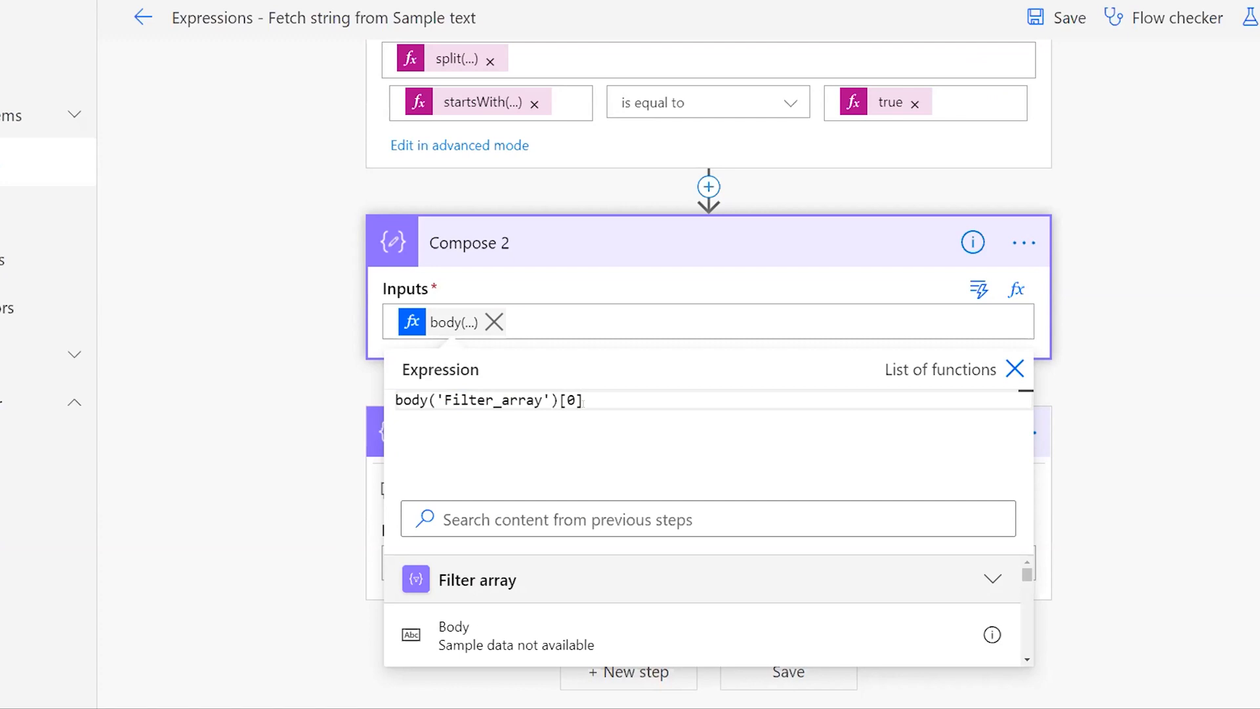
{"action": "key", "text": "shift+Home"}
{"action": "key", "text": "Right"}
{"action": "type", "text": "?"}
{"action": "left_click", "coordinate": [1080, 384]}
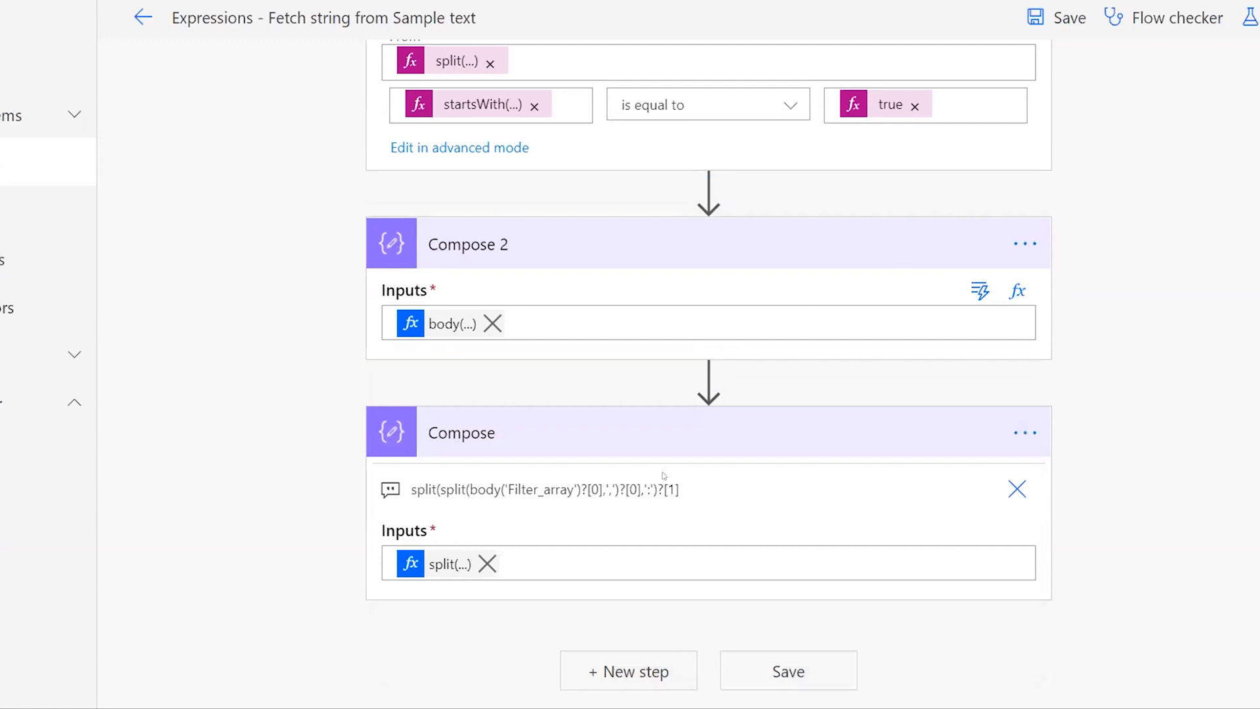
- Highlight the date in the Assigned By line of the Html to text content
{"action": "scroll", "coordinate": [466, 510], "scroll_direction": "up", "scroll_amount": 5}
{"action": "scroll", "coordinate": [523, 328], "scroll_direction": "up", "scroll_amount": 3}
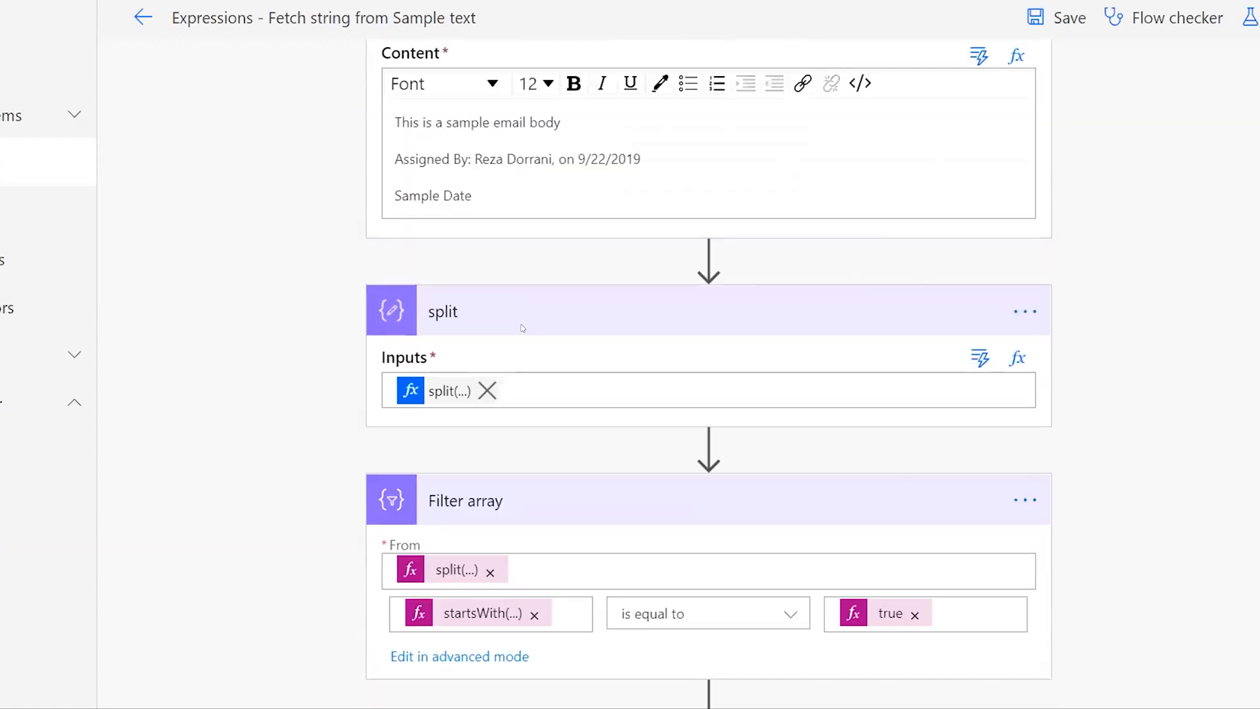
{"action": "left_click_drag", "start_coordinate": [577, 159], "coordinate": [642, 159]}
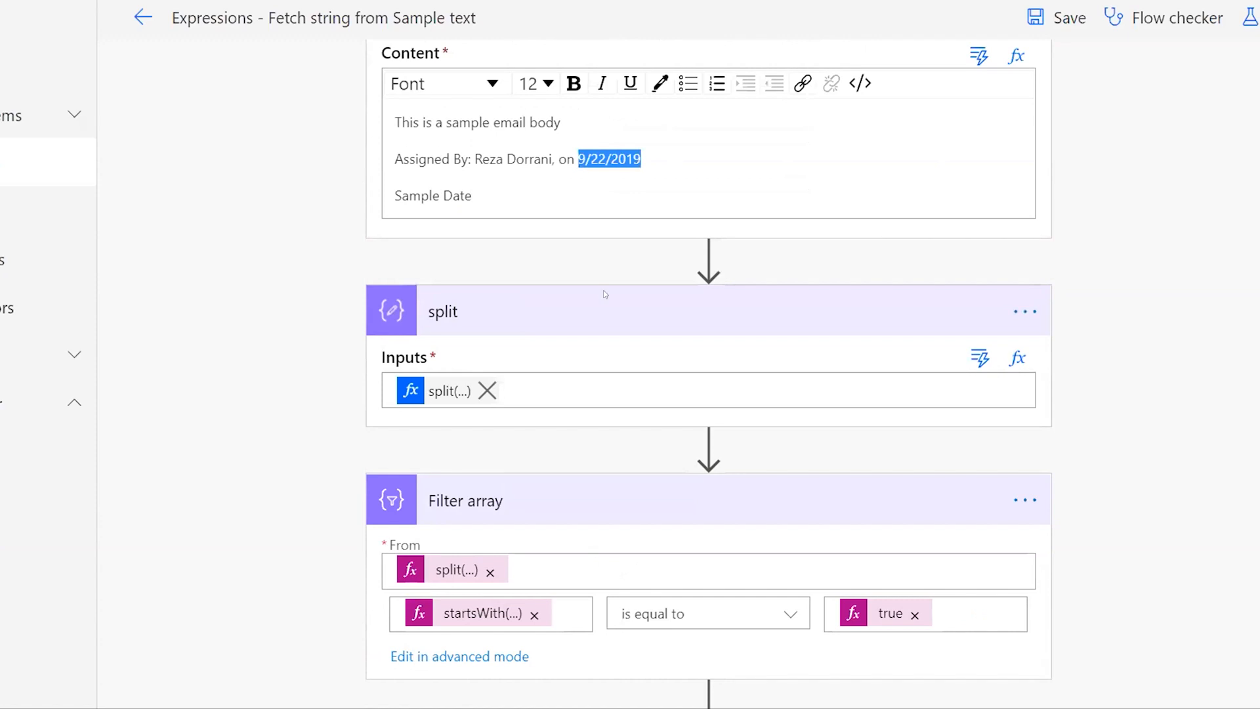
- Review the final Compose action's nested split expression and highlight the Assigned By line in the Html to text content
{"action": "scroll", "coordinate": [604, 290], "scroll_direction": "down", "scroll_amount": 8}
{"action": "left_click", "coordinate": [445, 563]}
{"action": "left_click", "coordinate": [425, 573]}
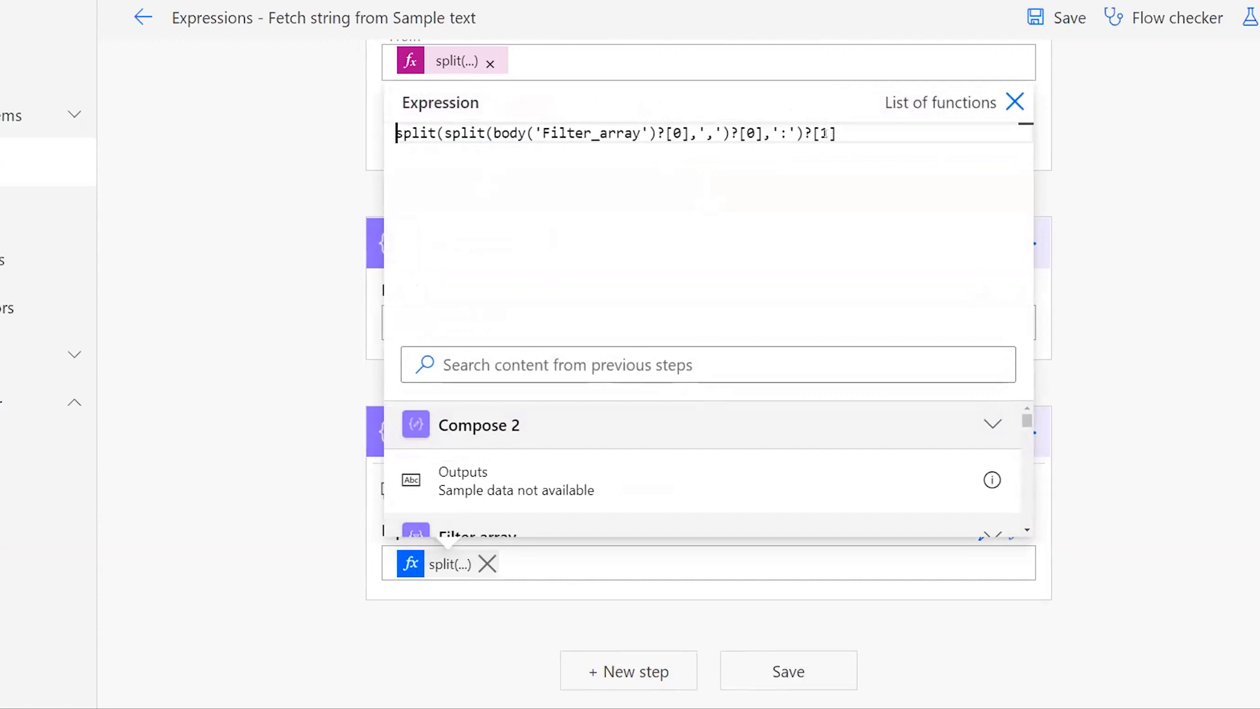
{"action": "left_click", "coordinate": [1140, 245]}
{"action": "scroll", "coordinate": [754, 378], "scroll_direction": "up", "scroll_amount": 8}
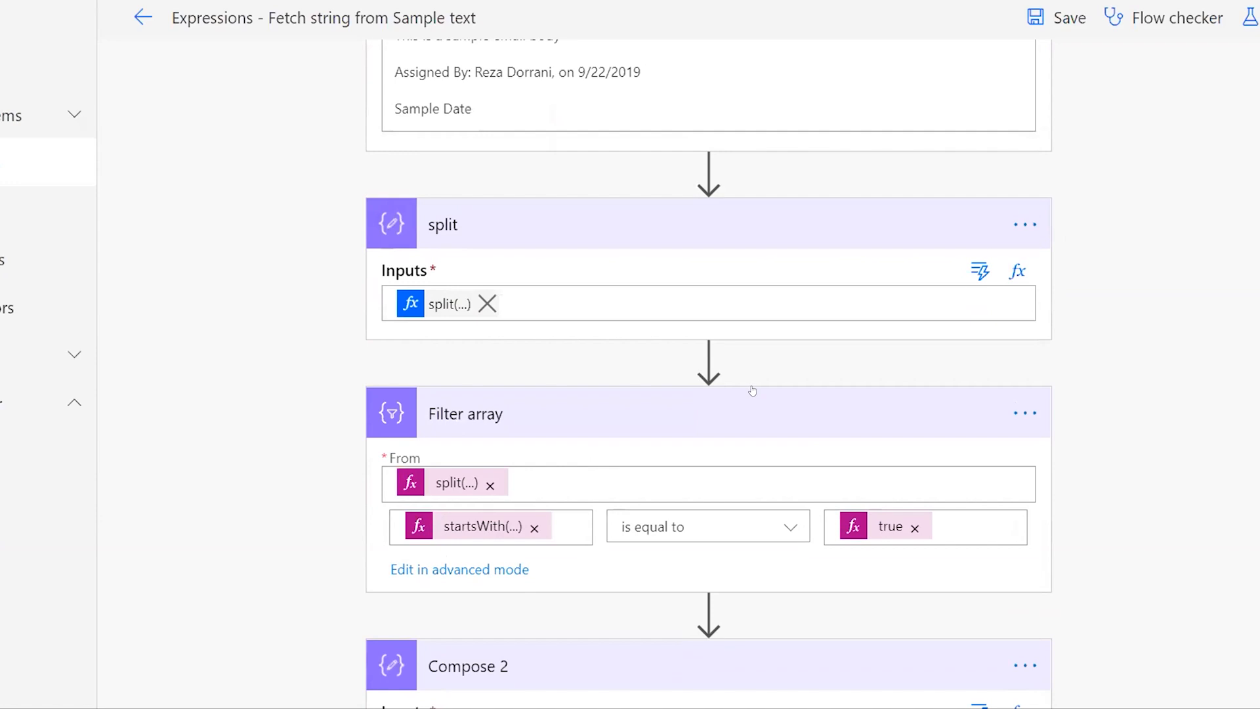
{"action": "left_click_drag", "start_coordinate": [643, 209], "coordinate": [393, 210]}
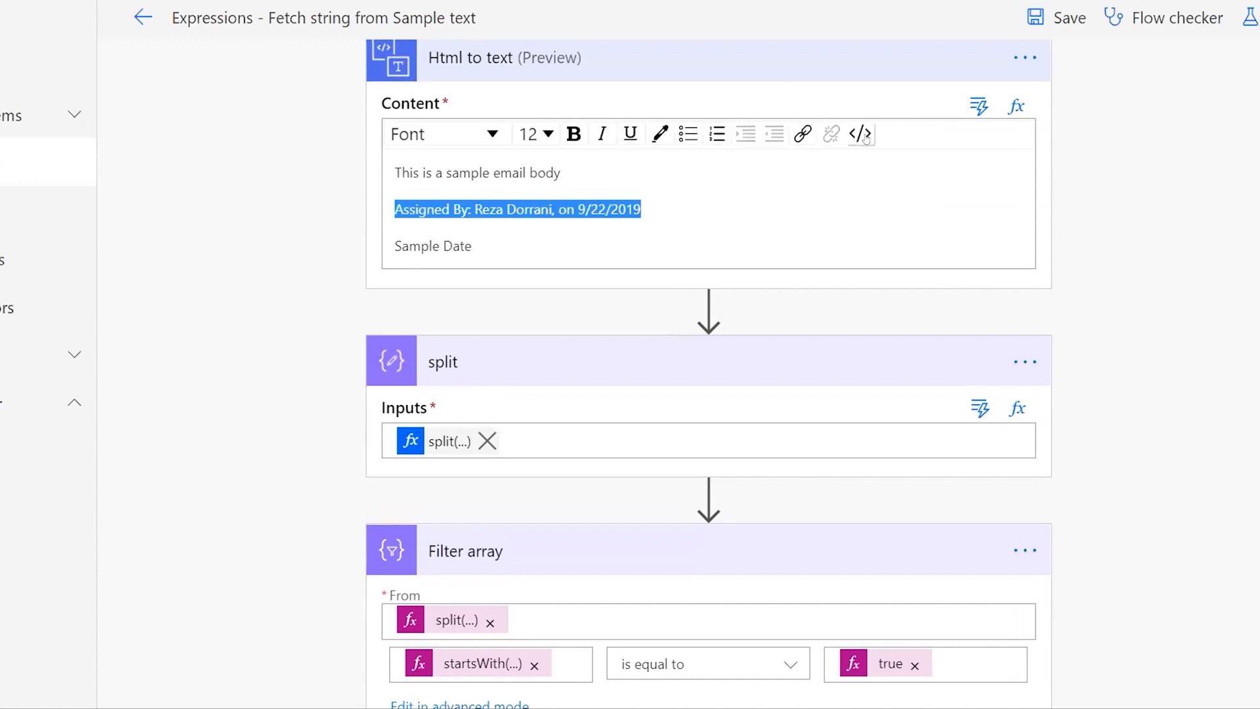
- Save and test the flow with the option I'll perform the trigger action, and run it
{"action": "left_click", "coordinate": [1254, 22]}
{"action": "left_click", "coordinate": [974, 72]}
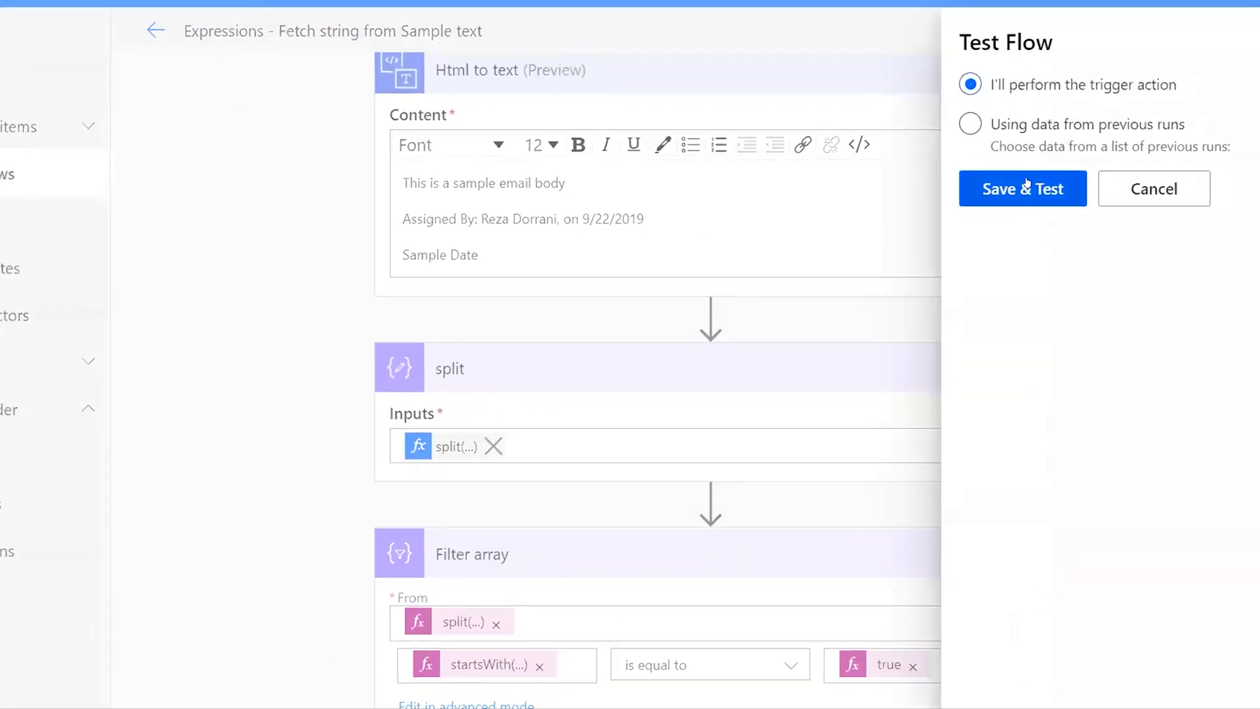
{"action": "left_click", "coordinate": [1018, 186]}
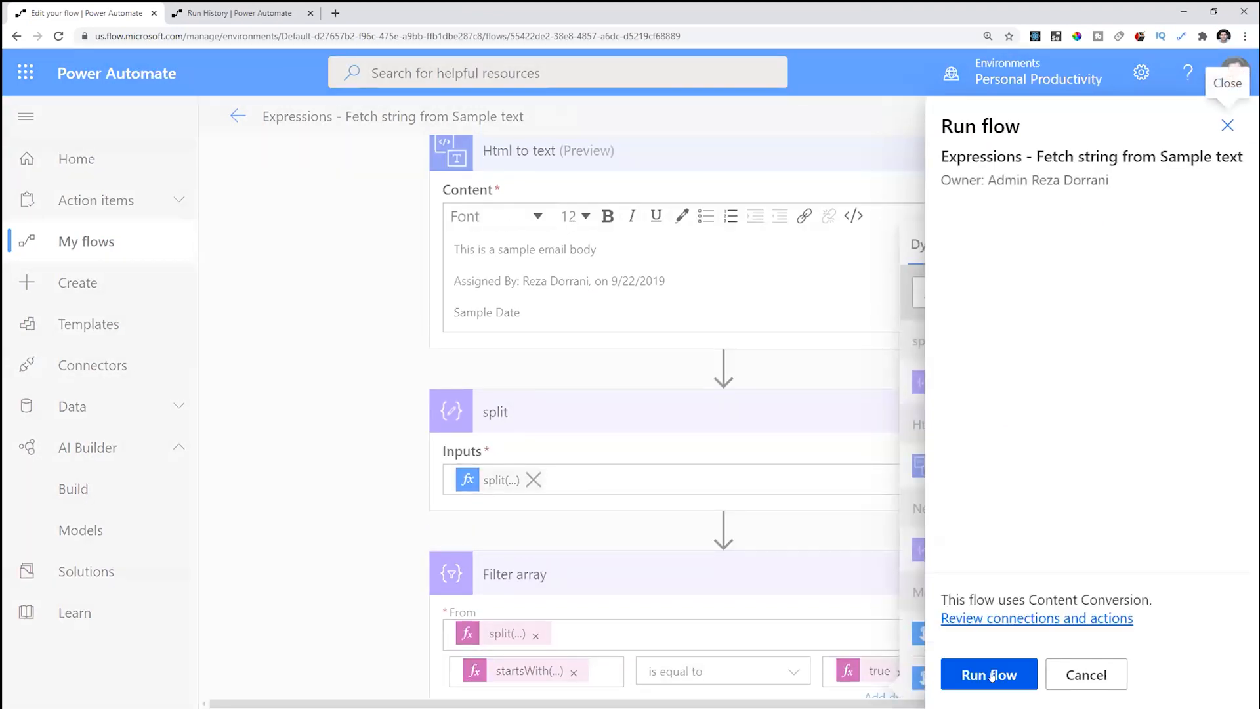
{"action": "left_click", "coordinate": [991, 676]}
{"action": "left_click", "coordinate": [991, 677]}
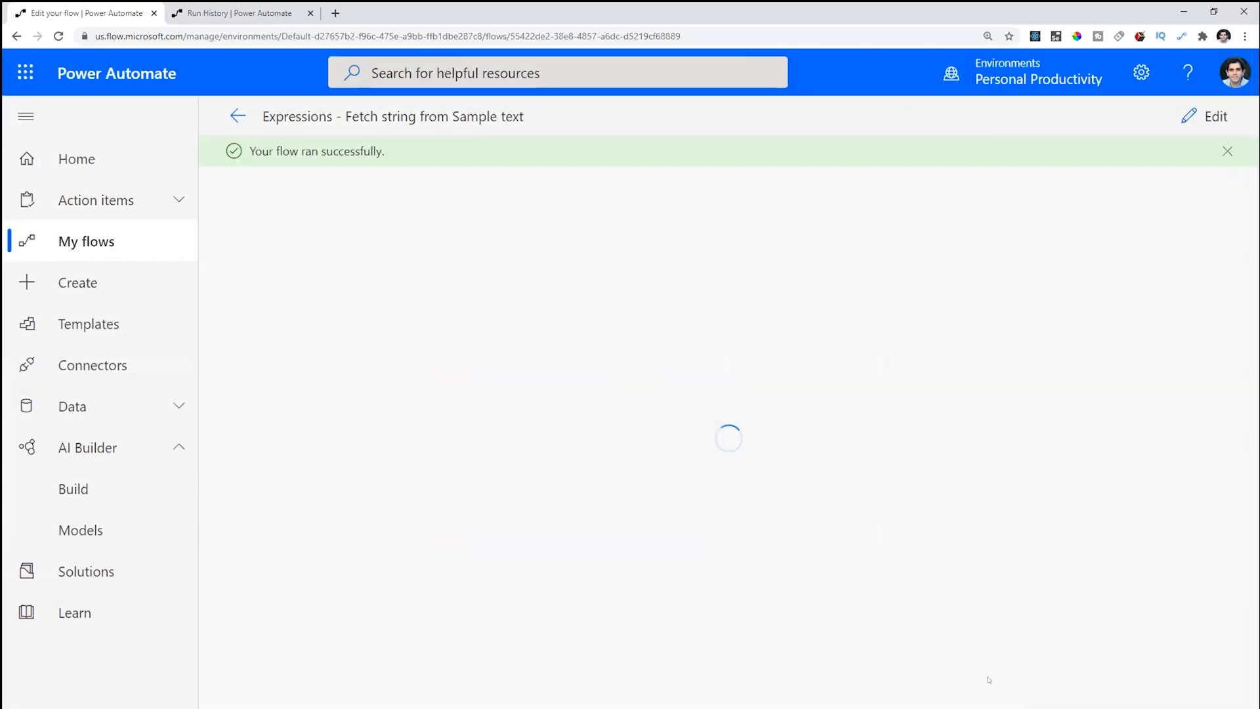
- Expand the NewLine and Html to text run results and highlight the plain text content output
{"action": "left_click", "coordinate": [503, 292]}
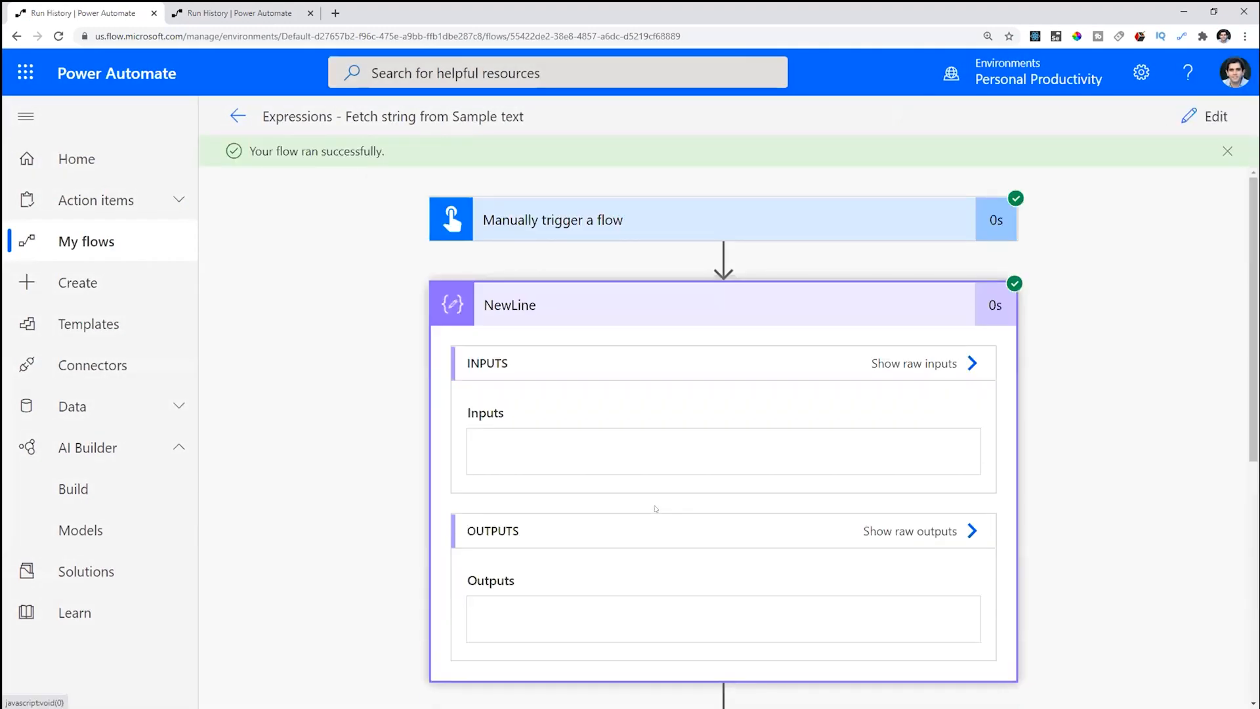
{"action": "left_click", "coordinate": [480, 576]}
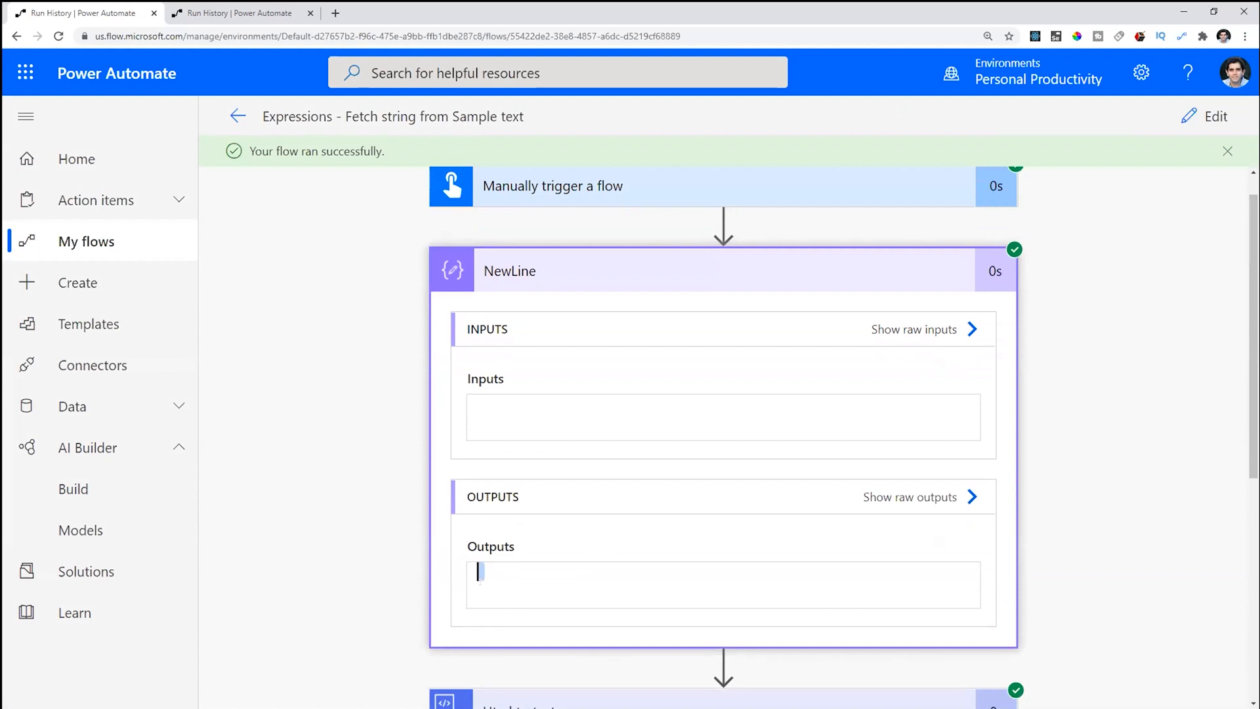
{"action": "scroll", "coordinate": [512, 584], "scroll_direction": "down", "scroll_amount": 3}
{"action": "left_click", "coordinate": [524, 522]}
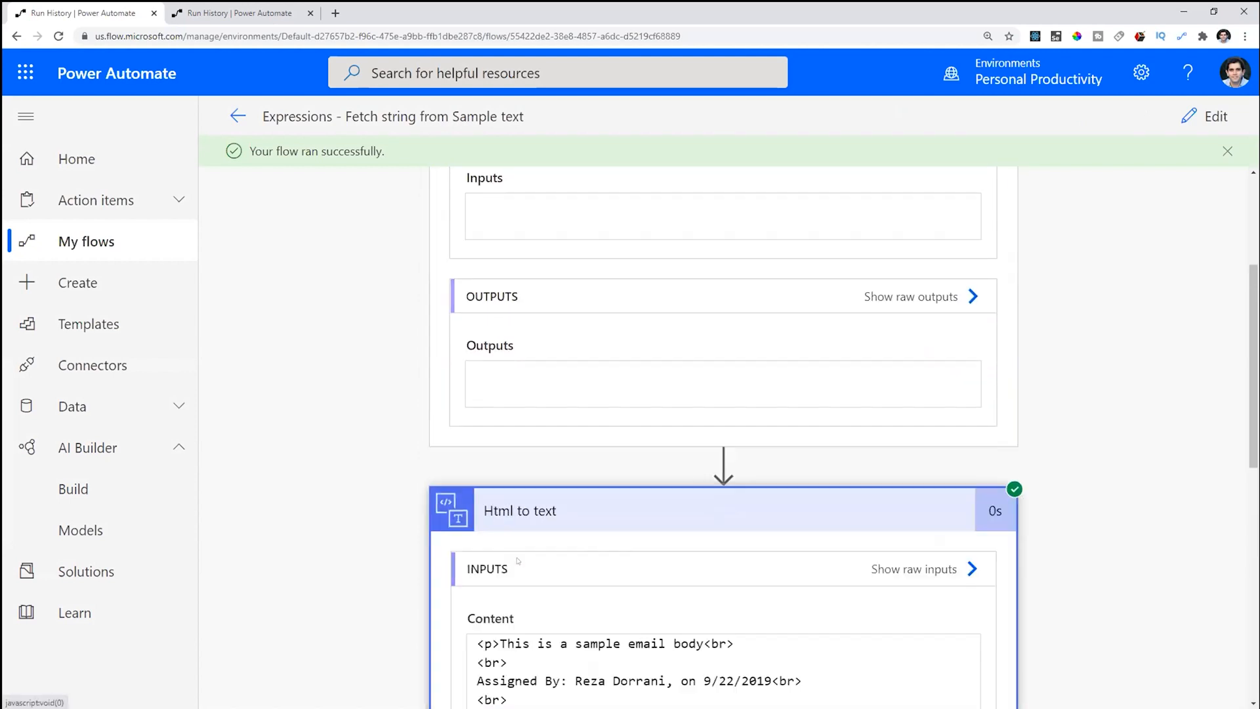
{"action": "scroll", "coordinate": [518, 550], "scroll_direction": "down", "scroll_amount": 3}
{"action": "left_click_drag", "start_coordinate": [561, 463], "coordinate": [478, 389]}
{"action": "scroll", "coordinate": [499, 486], "scroll_direction": "down", "scroll_amount": 2}
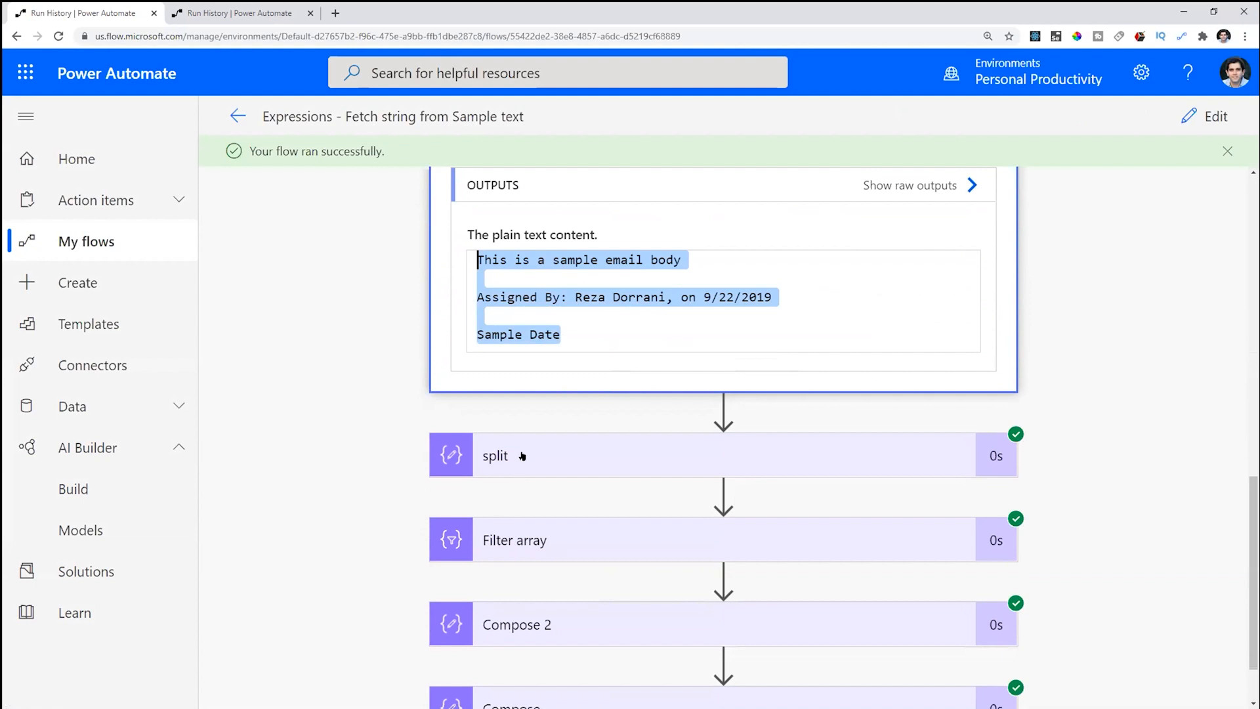
- Expand the split action's run result and examine the array in its inputs and outputs
{"action": "left_click", "coordinate": [563, 453]}
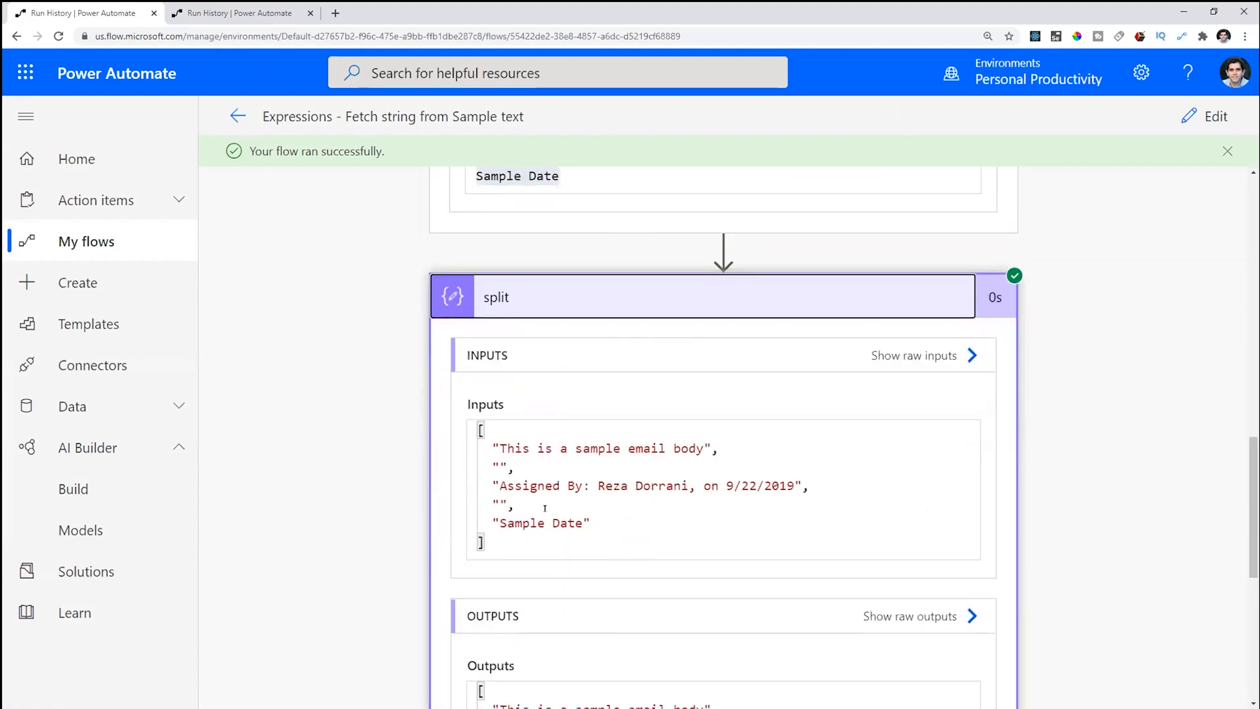
{"action": "scroll", "coordinate": [545, 508], "scroll_direction": "up", "scroll_amount": 2}
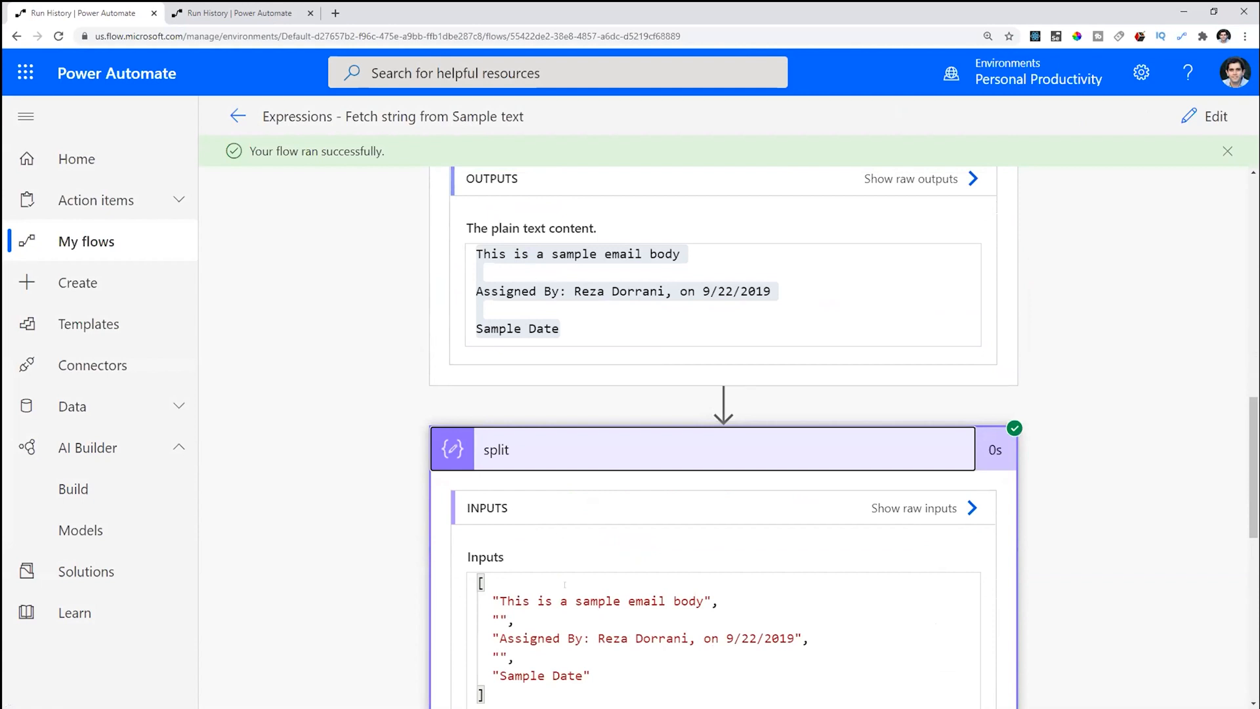
{"action": "scroll", "coordinate": [564, 584], "scroll_direction": "down", "scroll_amount": 4}
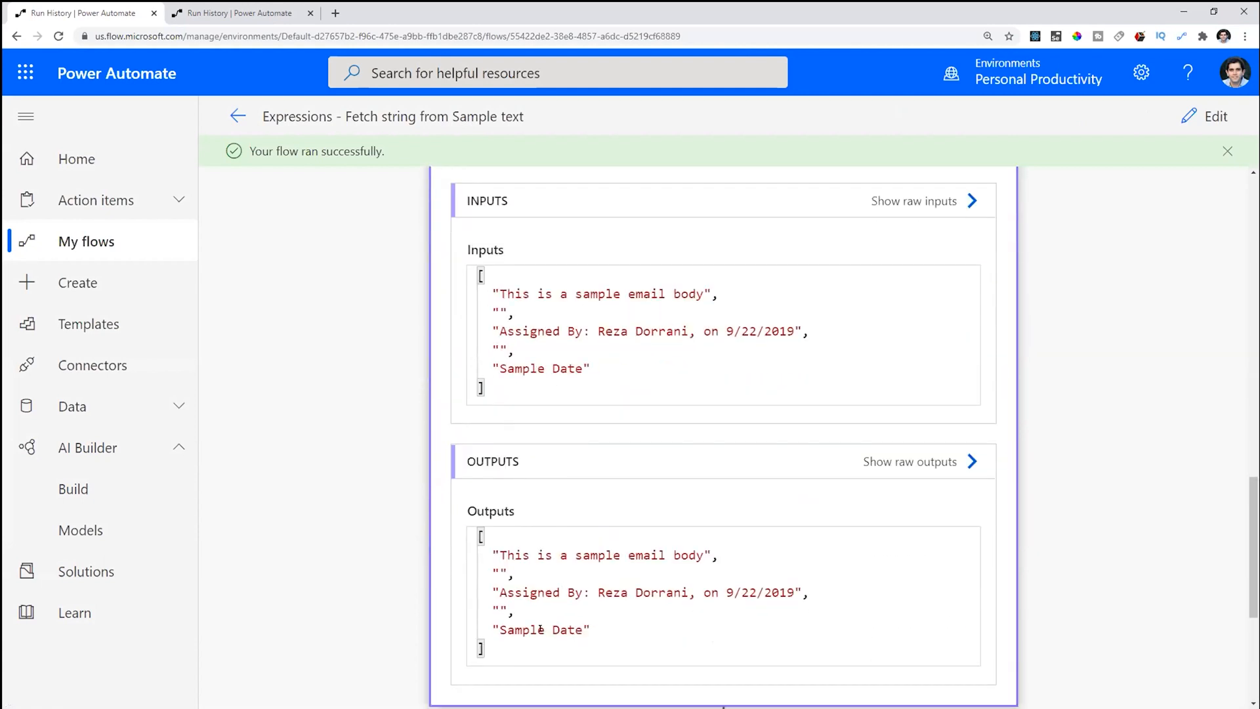
{"action": "left_click_drag", "start_coordinate": [484, 650], "coordinate": [482, 548]}
{"action": "left_click", "coordinate": [650, 593]}
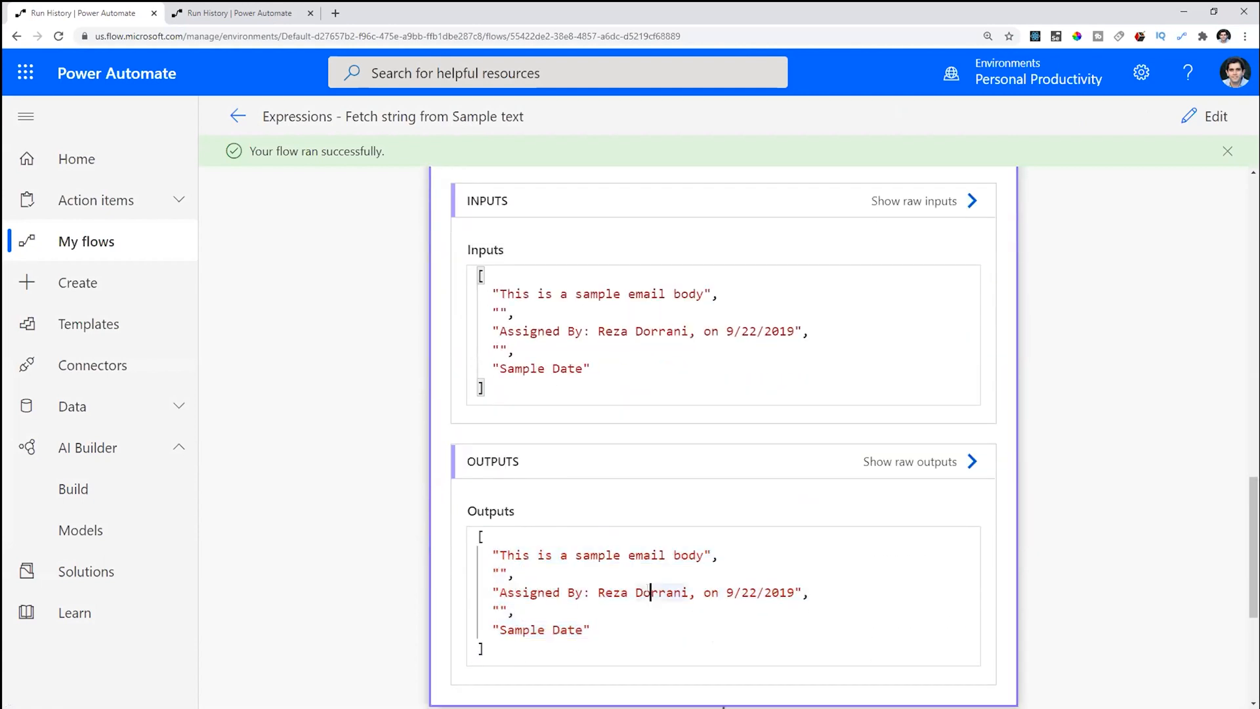
- Compare the lines of the Html to text plain text output with the elements of the split output array
{"action": "scroll", "coordinate": [650, 592], "scroll_direction": "up", "scroll_amount": 5}
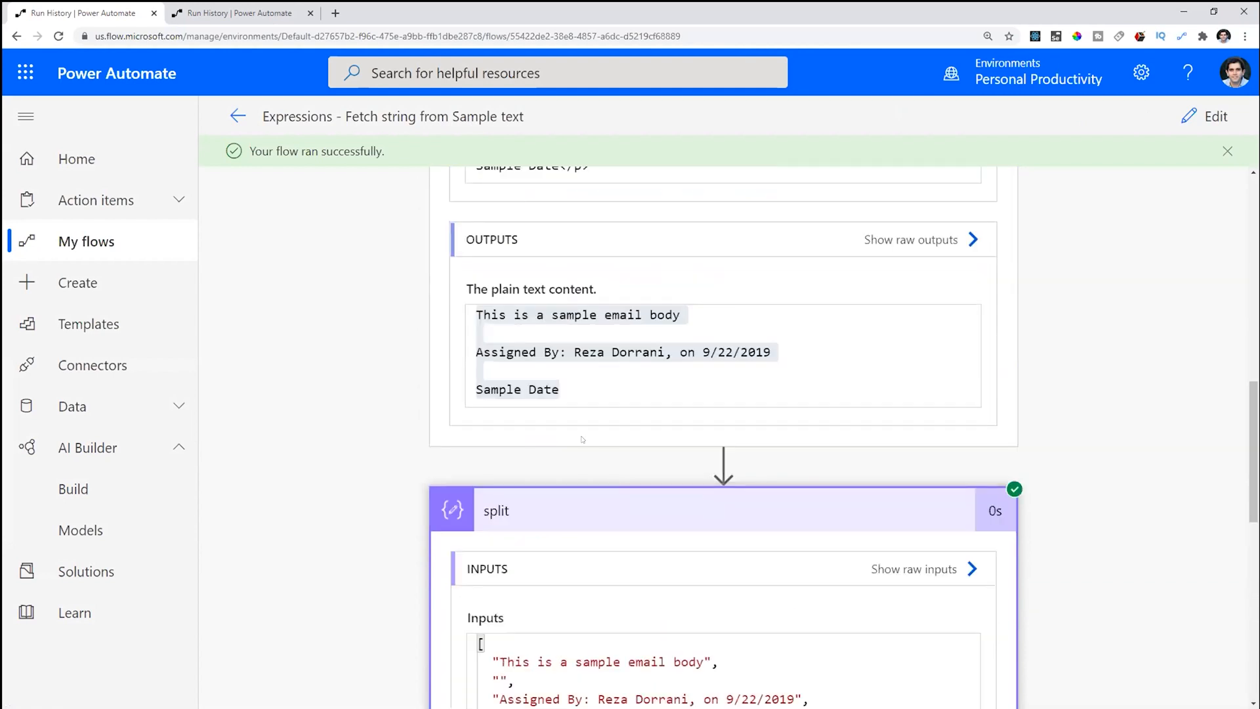
{"action": "left_click_drag", "start_coordinate": [490, 317], "coordinate": [636, 315]}
{"action": "left_click", "coordinate": [478, 330]}
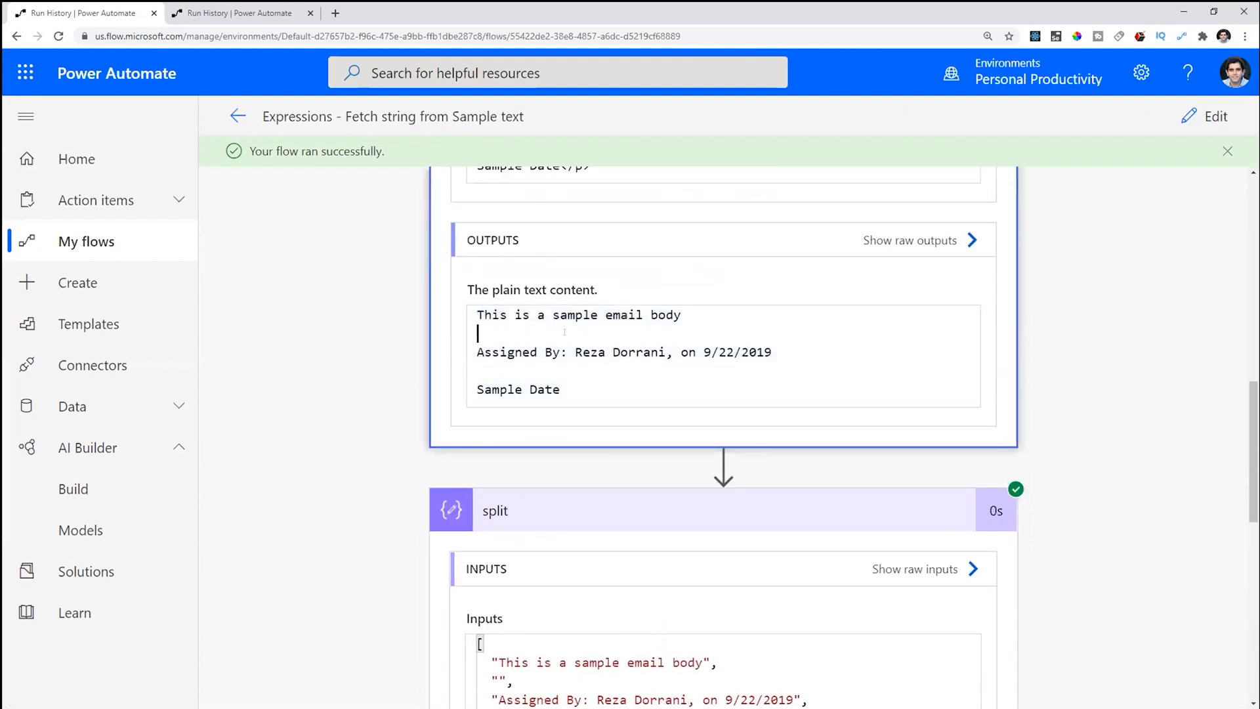
{"action": "scroll", "coordinate": [555, 523], "scroll_direction": "down", "scroll_amount": 10}
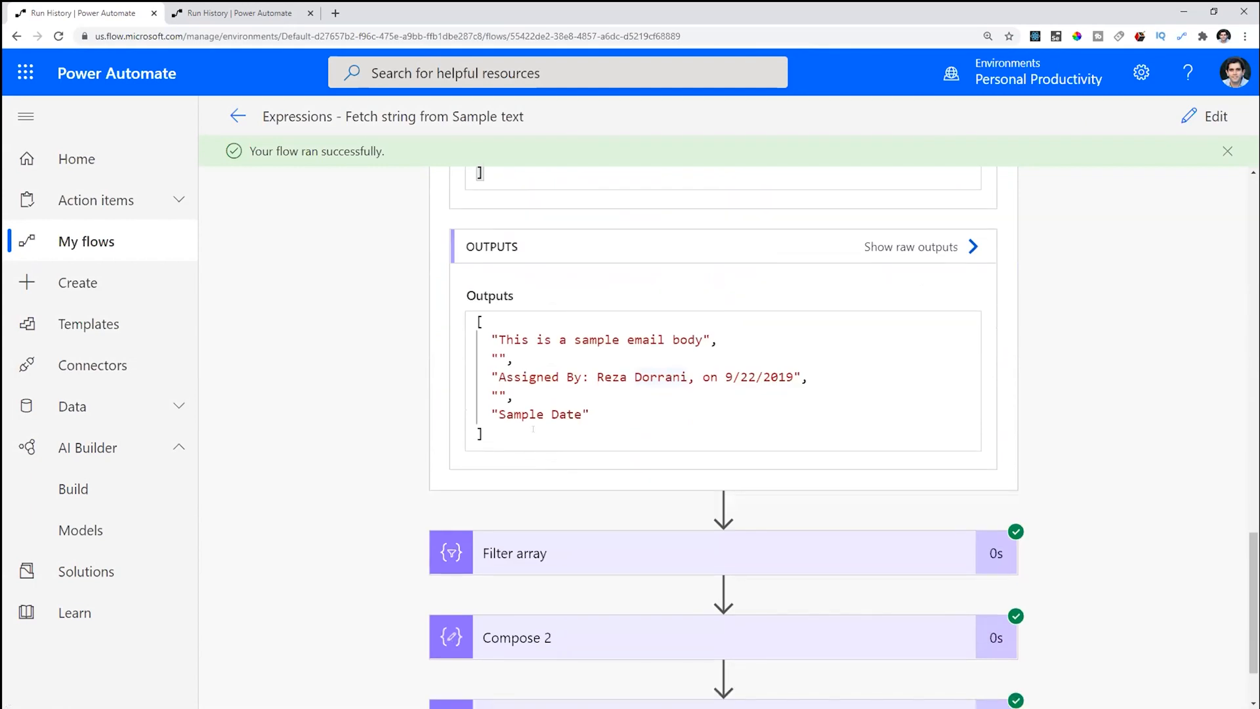
{"action": "left_click_drag", "start_coordinate": [533, 428], "coordinate": [433, 322]}
{"action": "left_click", "coordinate": [561, 354]}
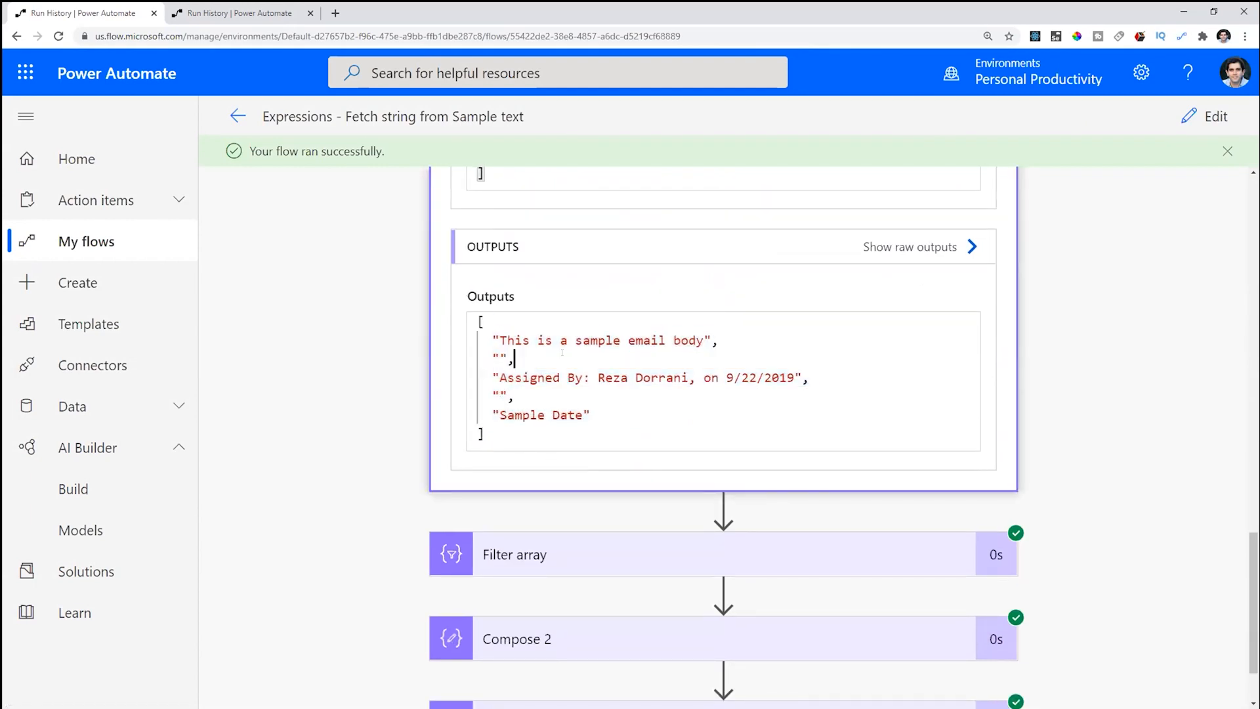
{"action": "left_click", "coordinate": [474, 320]}
{"action": "left_click", "coordinate": [488, 428]}
- Expand the Filter array run result and highlight Assigned By in its input and the matching line in its output body
{"action": "scroll", "coordinate": [498, 446], "scroll_direction": "down", "scroll_amount": 1}
{"action": "left_click", "coordinate": [512, 469]}
{"action": "scroll", "coordinate": [662, 572], "scroll_direction": "down", "scroll_amount": 1}
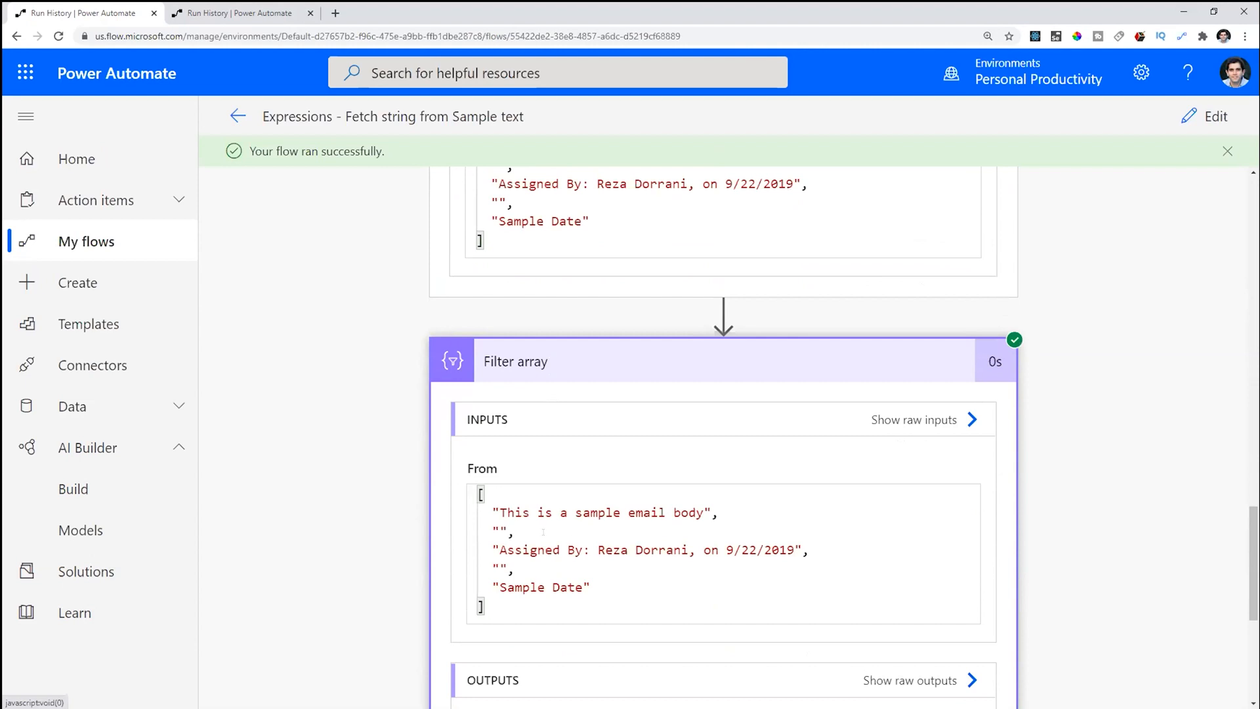
{"action": "left_click_drag", "start_coordinate": [497, 550], "coordinate": [582, 546]}
{"action": "scroll", "coordinate": [612, 522], "scroll_direction": "down", "scroll_amount": 5}
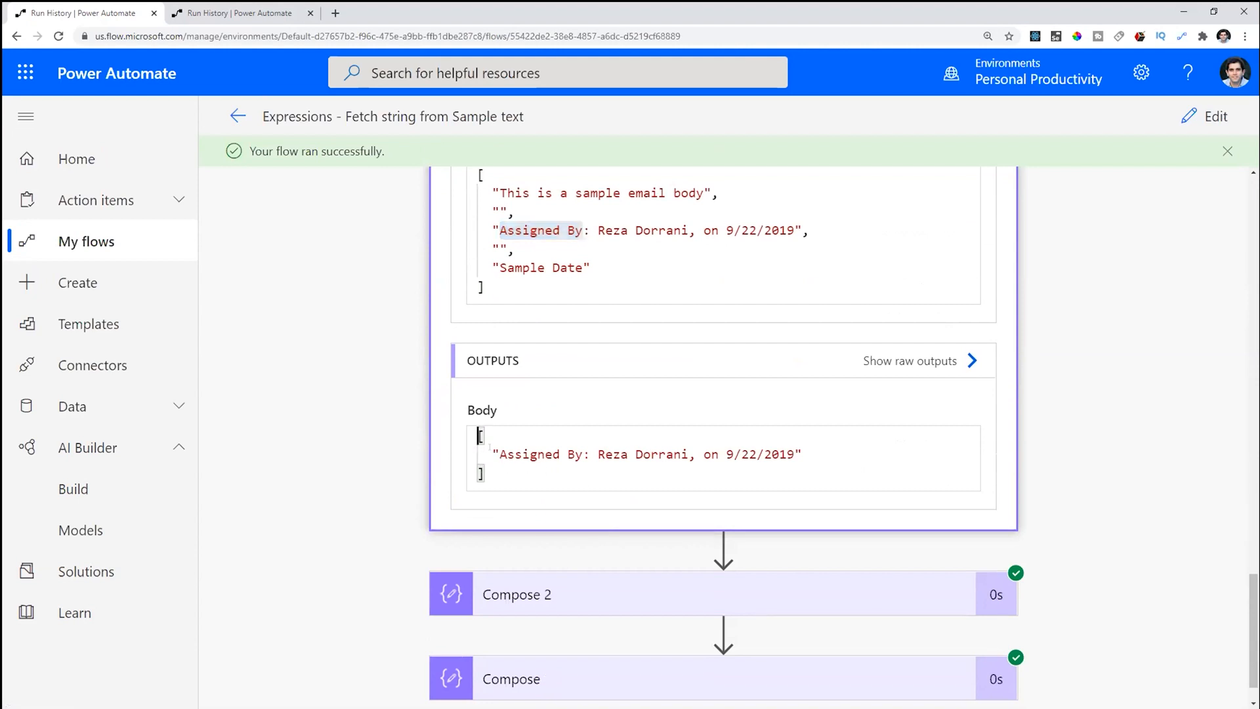
{"action": "left_click_drag", "start_coordinate": [493, 454], "coordinate": [651, 454]}
{"action": "left_click_drag", "start_coordinate": [752, 449], "coordinate": [828, 449]}
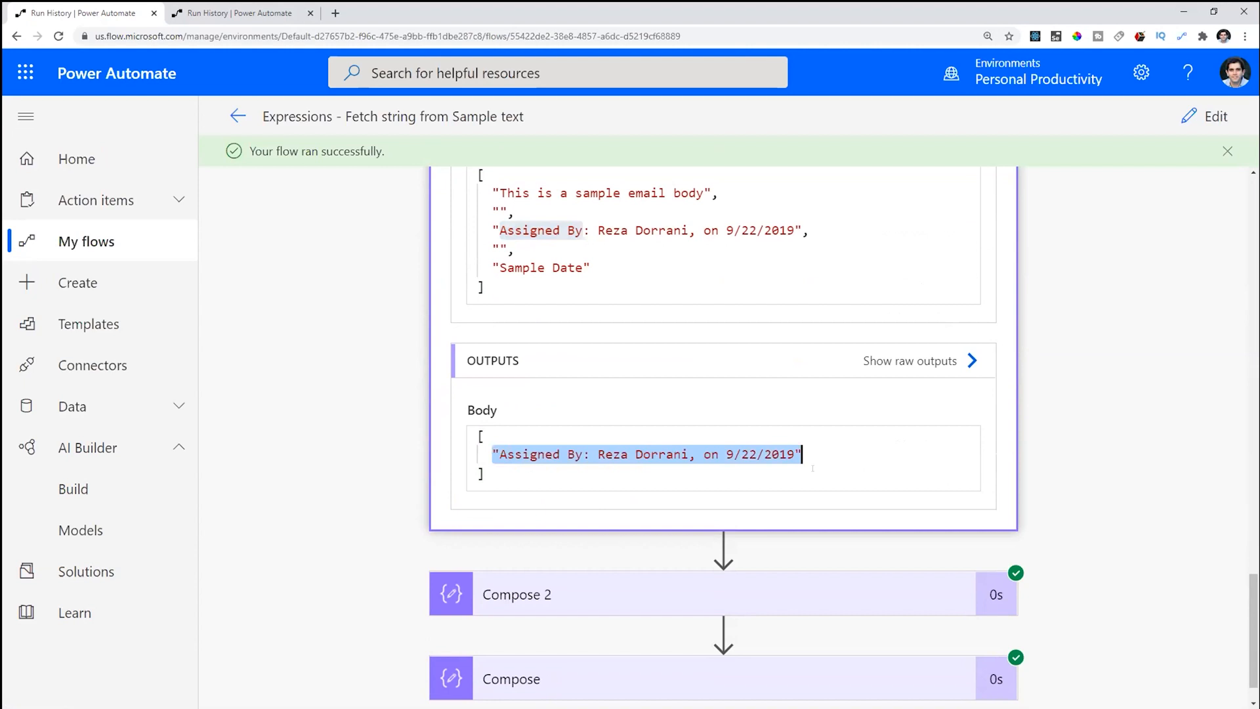
- Expand the Compose 2 run result and highlight the whole string in its outputs
{"action": "scroll", "coordinate": [812, 468], "scroll_direction": "down", "scroll_amount": 1}
{"action": "left_click", "coordinate": [671, 555]}
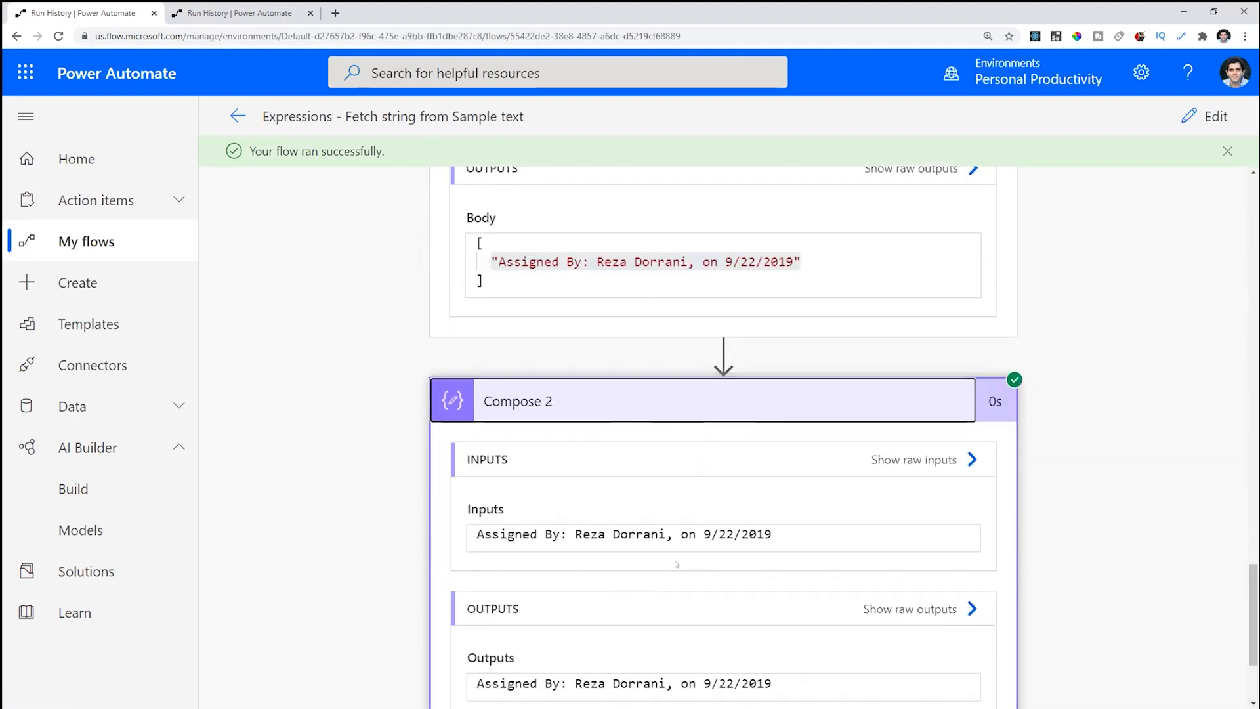
{"action": "scroll", "coordinate": [676, 563], "scroll_direction": "down", "scroll_amount": 3}
{"action": "scroll", "coordinate": [676, 564], "scroll_direction": "up", "scroll_amount": 4}
{"action": "scroll", "coordinate": [740, 596], "scroll_direction": "down", "scroll_amount": 2}
{"action": "left_click_drag", "start_coordinate": [773, 631], "coordinate": [477, 631]}
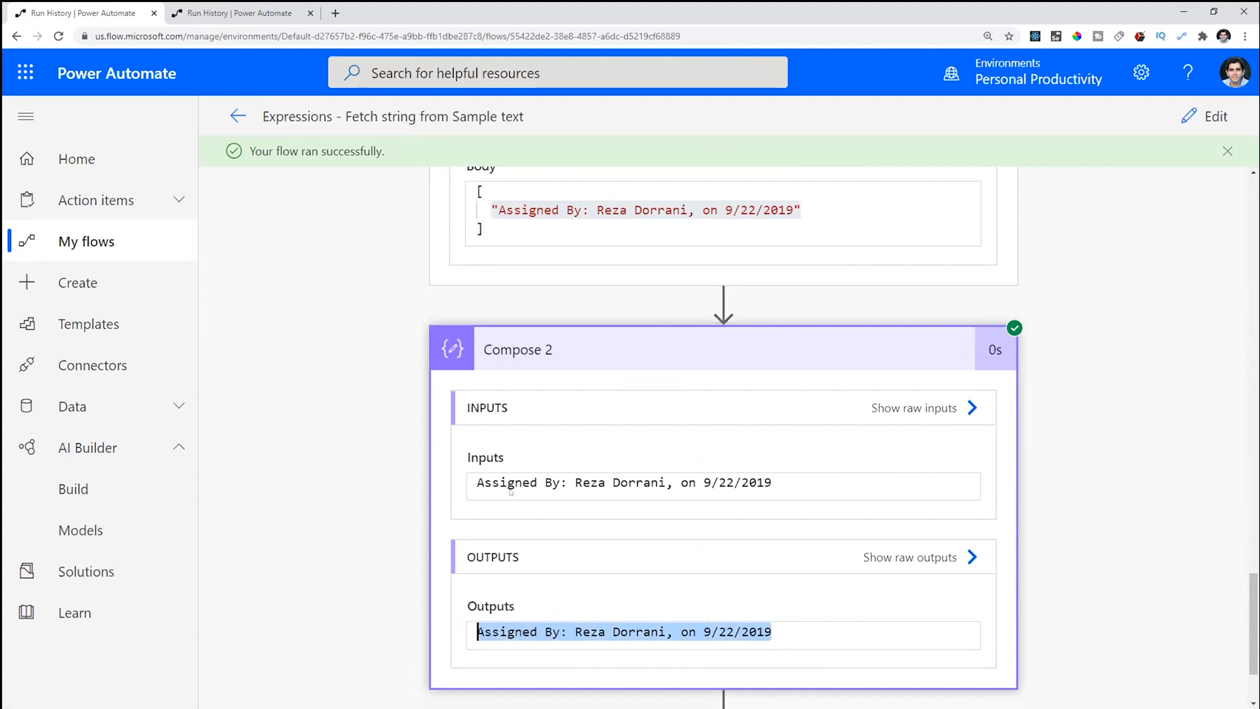
- Compare the array in the Filter array output body with the plain string in the Compose 2 outputs
{"action": "scroll", "coordinate": [479, 591], "scroll_direction": "up", "scroll_amount": 4}
{"action": "scroll", "coordinate": [485, 368], "scroll_direction": "down", "scroll_amount": 1}
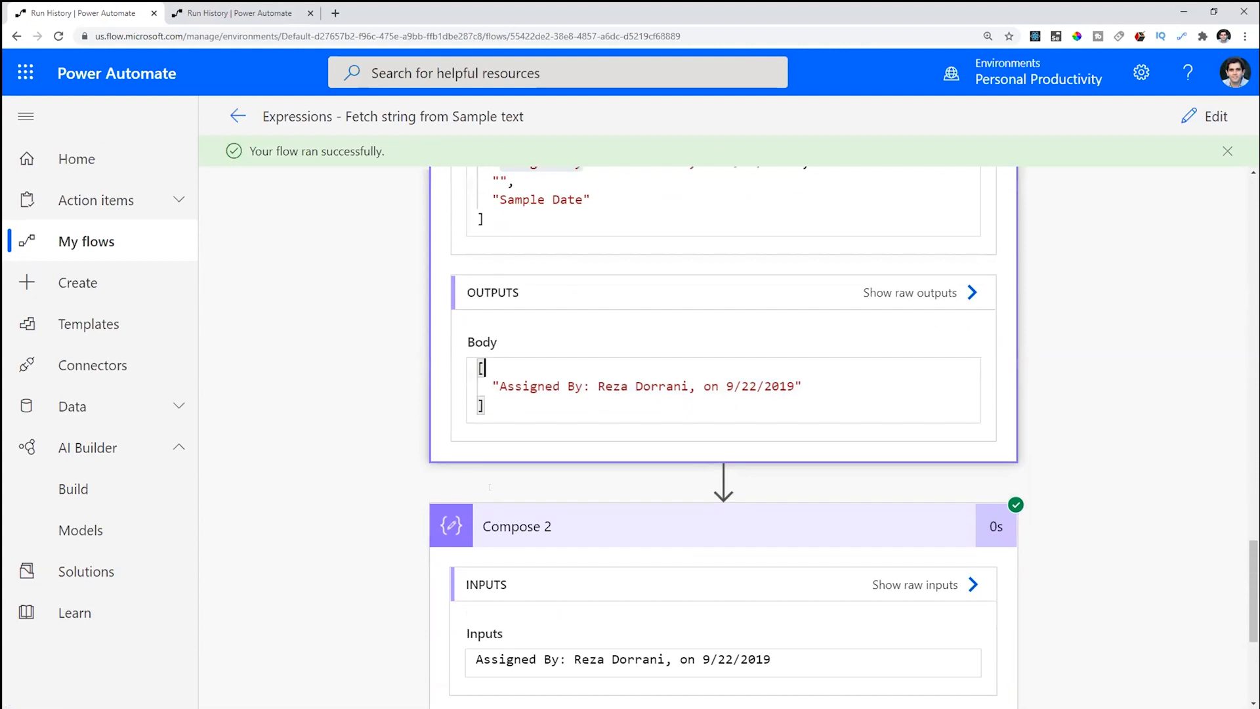
{"action": "scroll", "coordinate": [490, 487], "scroll_direction": "down", "scroll_amount": 4}
{"action": "left_click", "coordinate": [562, 509]}
{"action": "left_click_drag", "start_coordinate": [771, 510], "coordinate": [483, 510]}
- Expand the final Compose run result and highlight the assigner's name in the Compose 2 and Compose outputs
{"action": "left_click", "coordinate": [591, 614]}
{"action": "scroll", "coordinate": [585, 446], "scroll_direction": "down", "scroll_amount": 4}
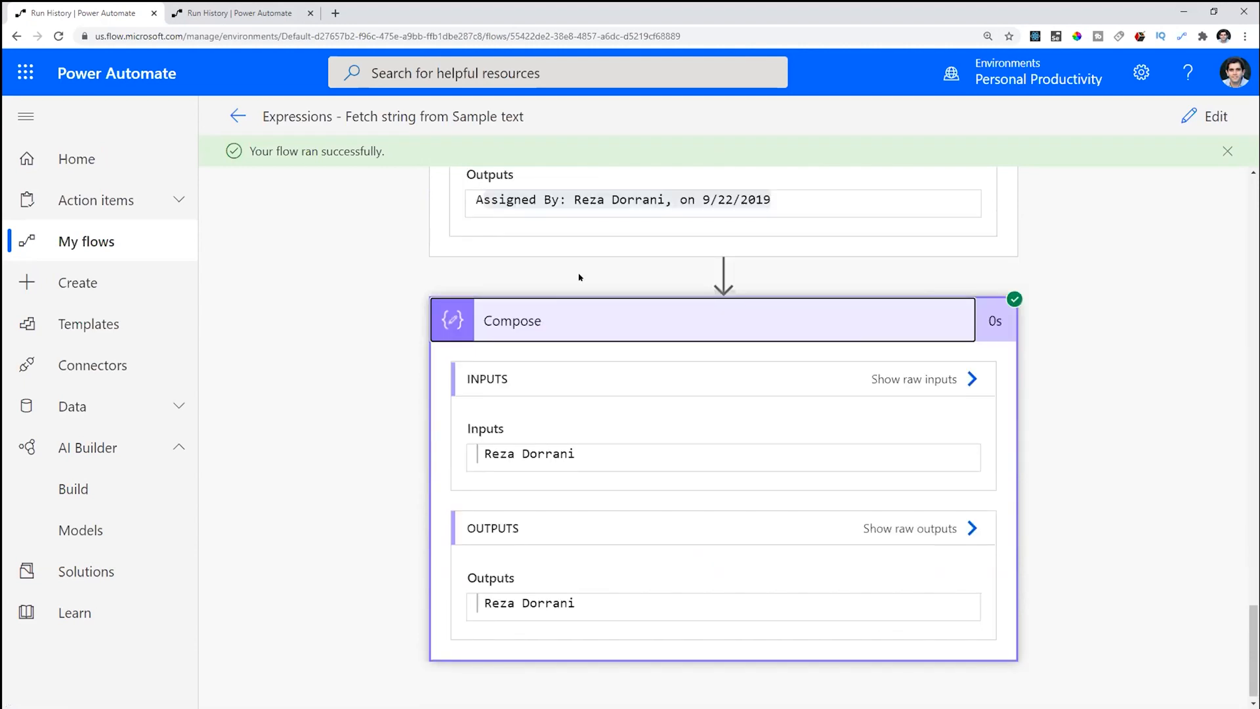
{"action": "left_click_drag", "start_coordinate": [575, 199], "coordinate": [674, 199]}
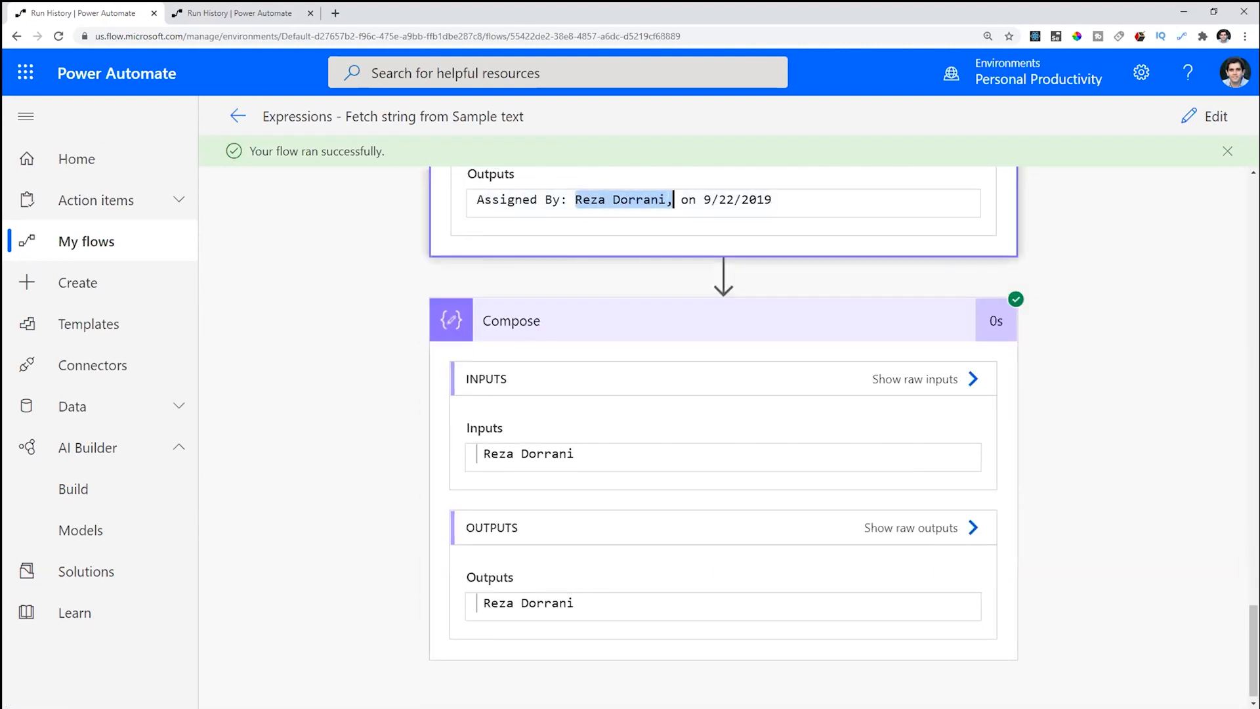
{"action": "left_click_drag", "start_coordinate": [575, 603], "coordinate": [467, 604]}
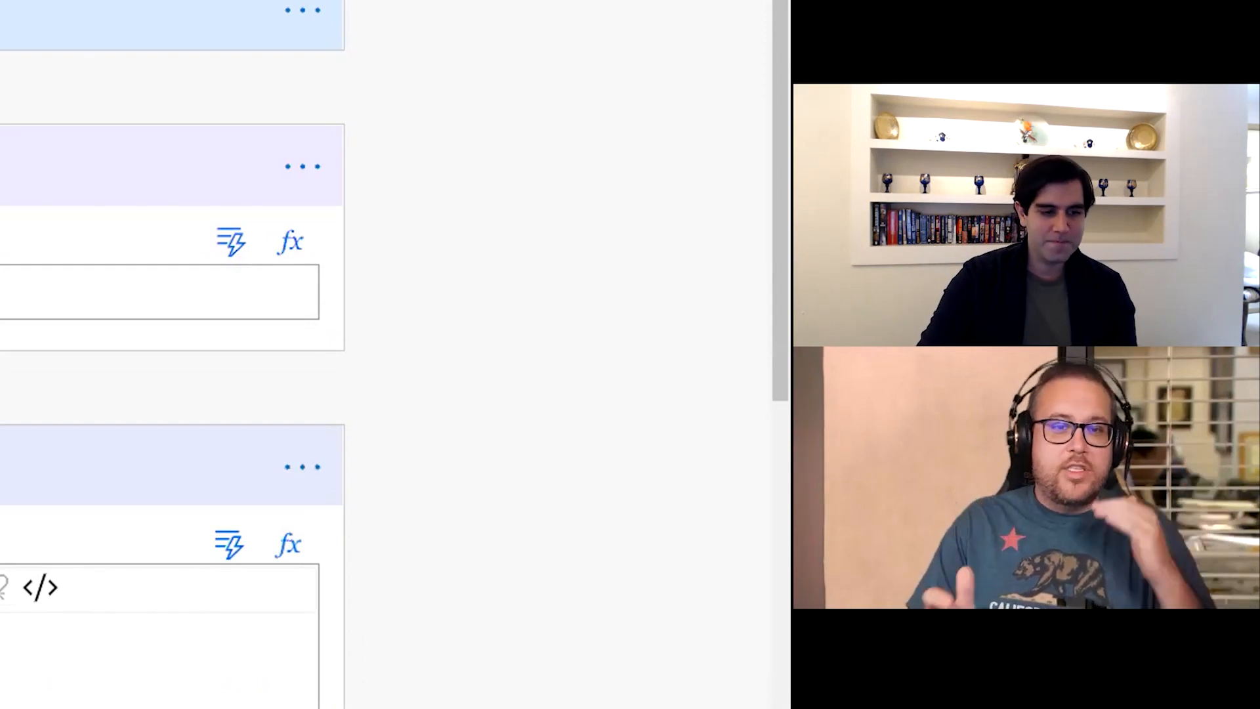
- Switch to the SharePoint list with the approval comments and view its Attachments and Modified columns
{"action": "scroll", "coordinate": [387, 355], "scroll_direction": "down", "scroll_amount": 10}
{"action": "key", "text": "ctrl+Tab"}
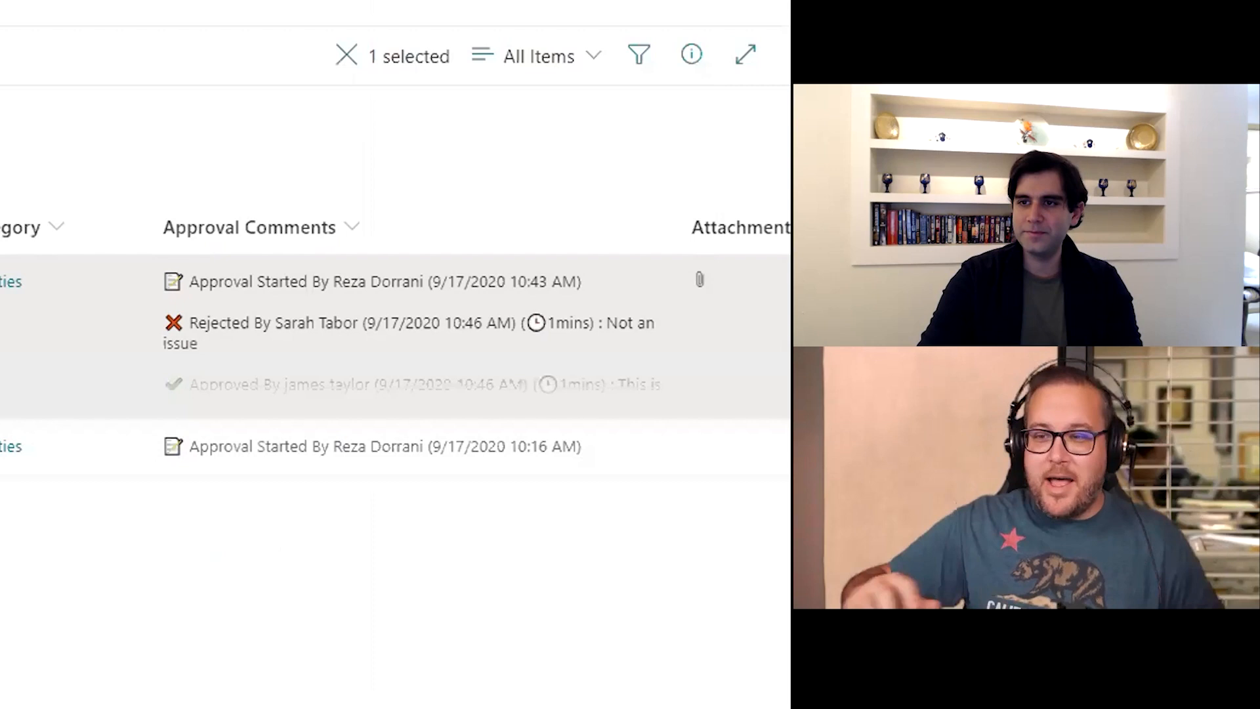
{"action": "scroll", "coordinate": [395, 512], "scroll_direction": "right", "scroll_amount": 10}
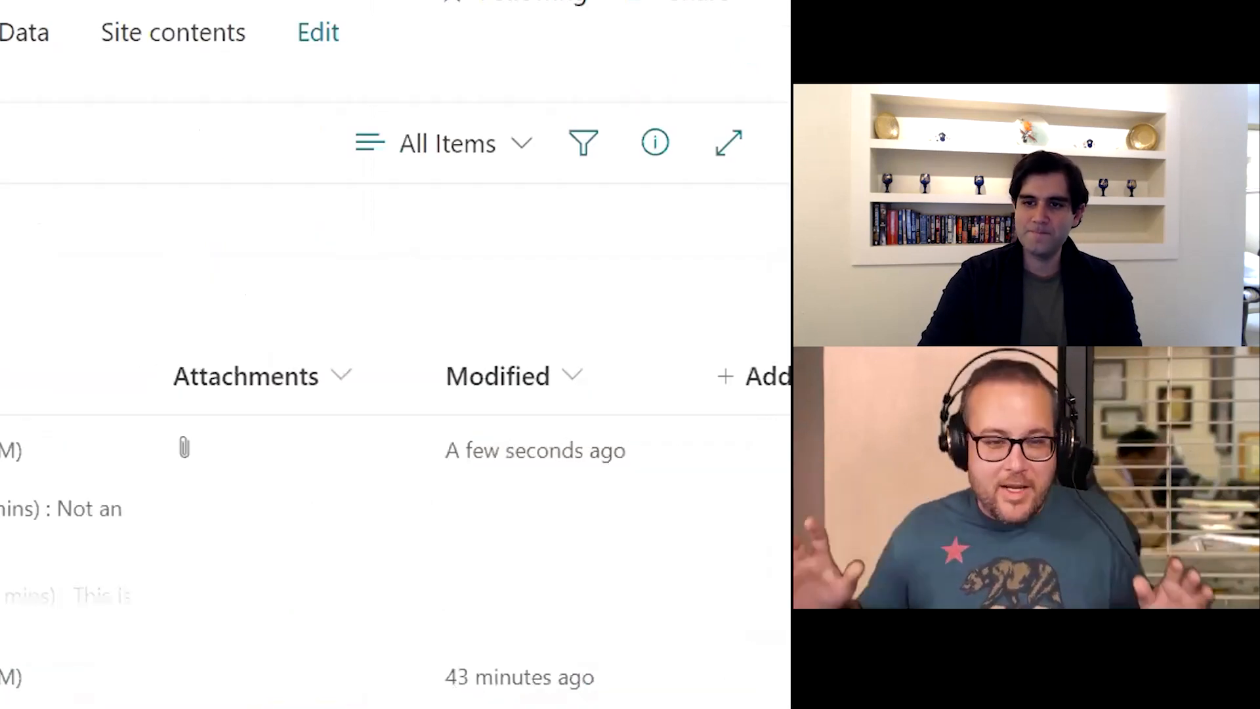